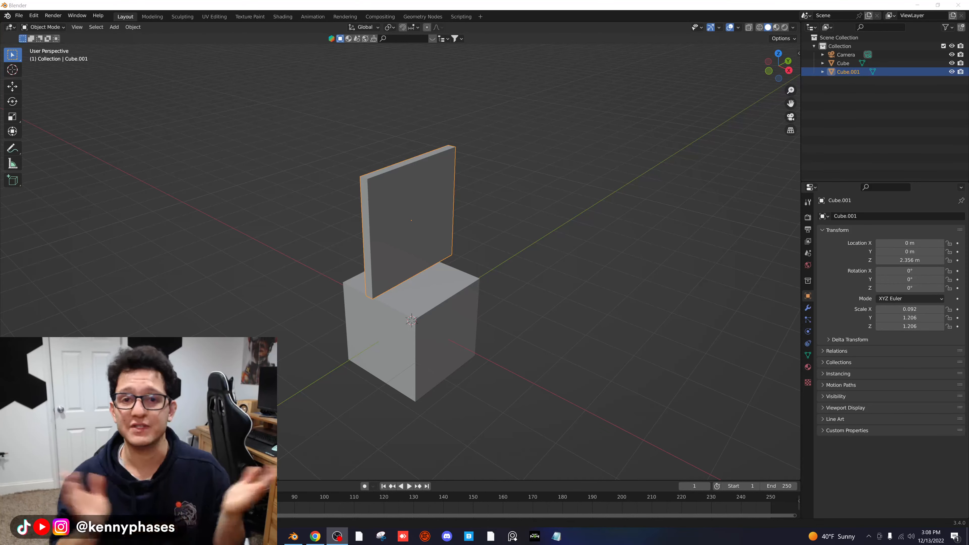
click(278, 183)
middle_drag(310, 220, 312, 219)
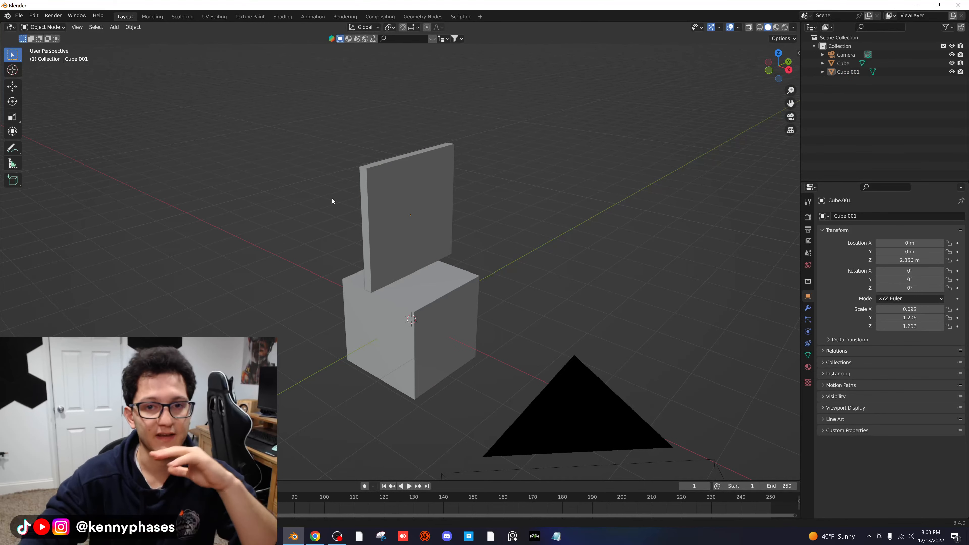
click(391, 202)
middle_drag(395, 207, 497, 295)
scroll(368, 300, up, 2)
scroll(367, 305, down, 2)
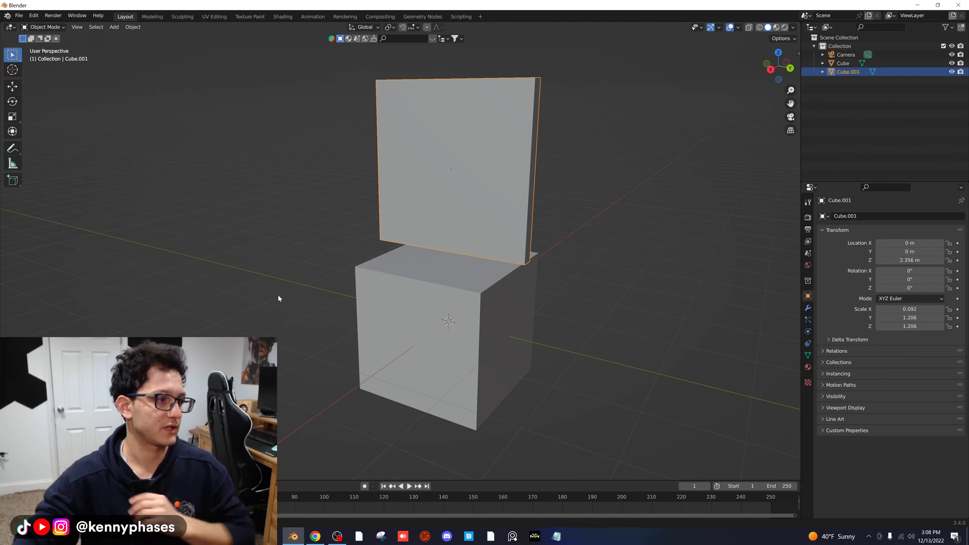
middle_drag(278, 295, 451, 264)
Step: Save the project to the Desktop under an arbitrary placeholder file name
key(ctrl+s)
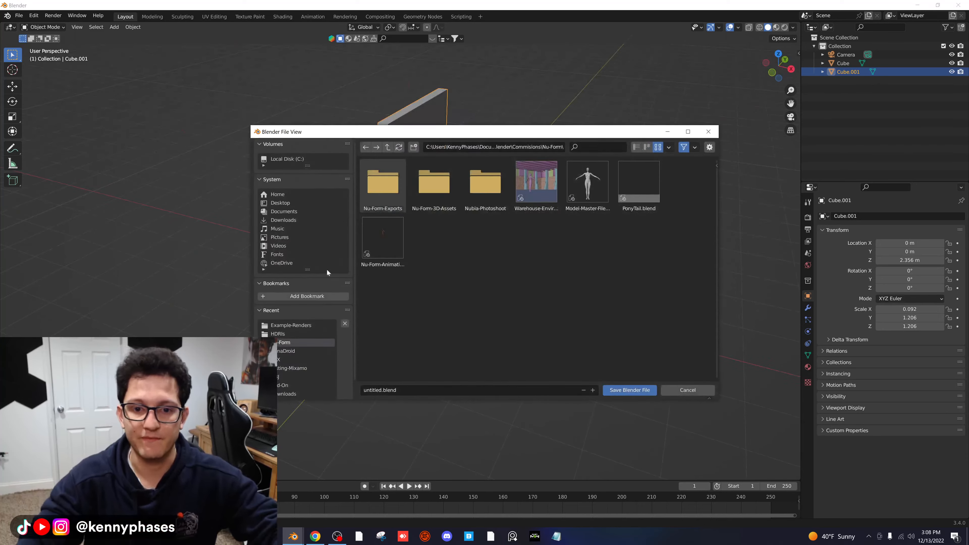
click(297, 202)
double_click(371, 390)
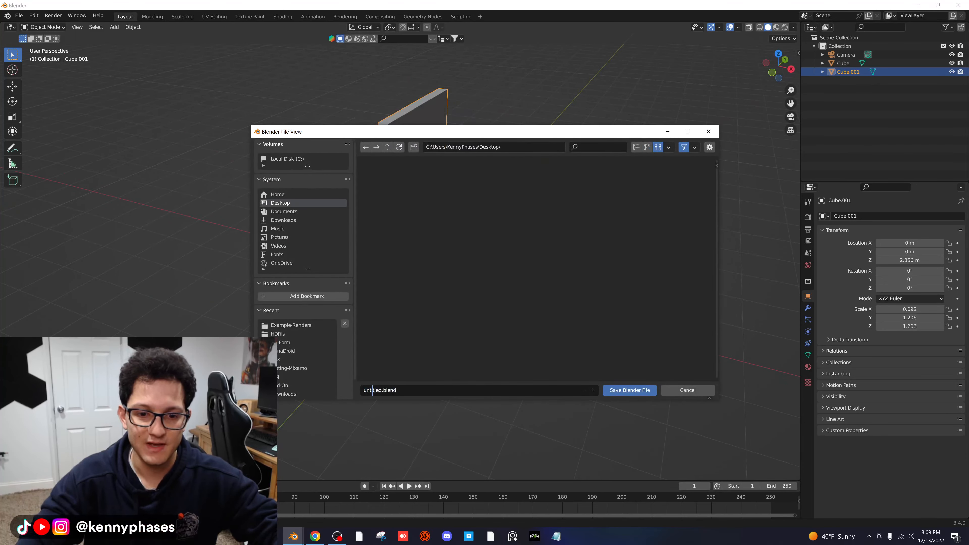
text(dweoiuweoijwedoijweoijwedoijweedoijwe)
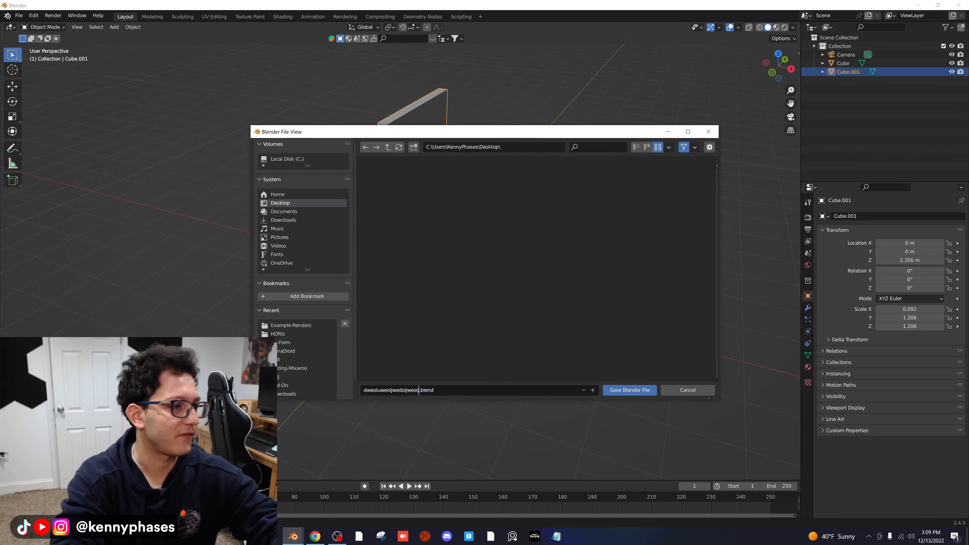
text(doijweodij)
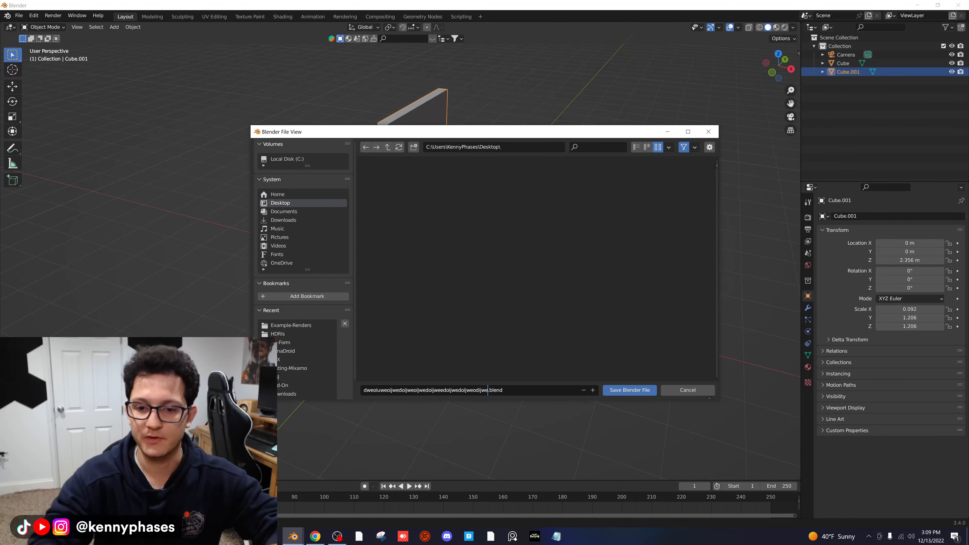
text(we)
click(626, 390)
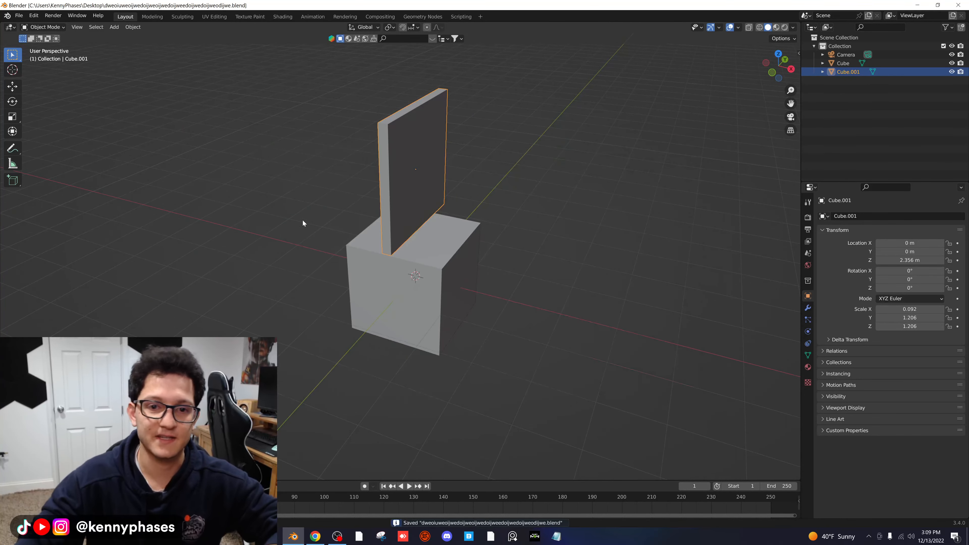
Step: Apply the scale of the thin upright panel Cube.001
middle_drag(499, 163, 428, 195)
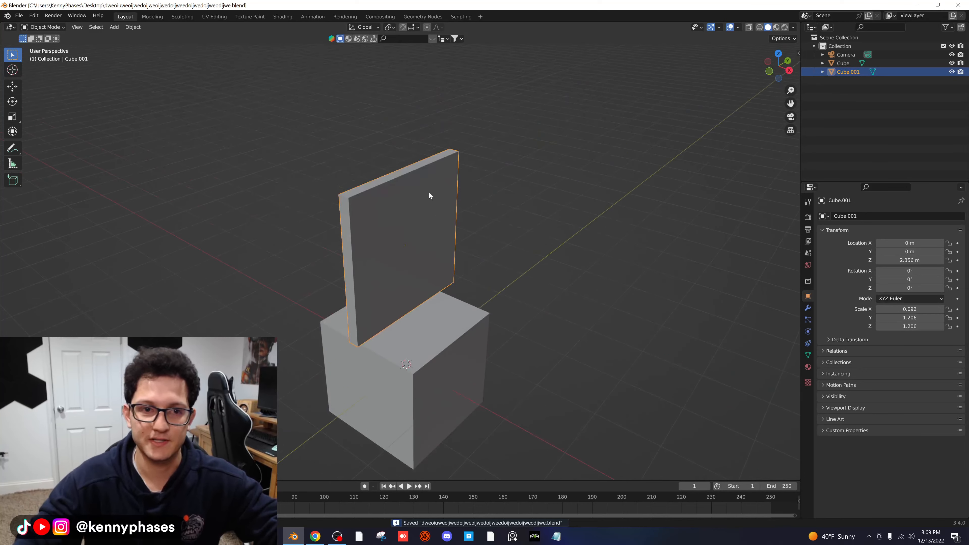
click(133, 27)
mouse_move(170, 75)
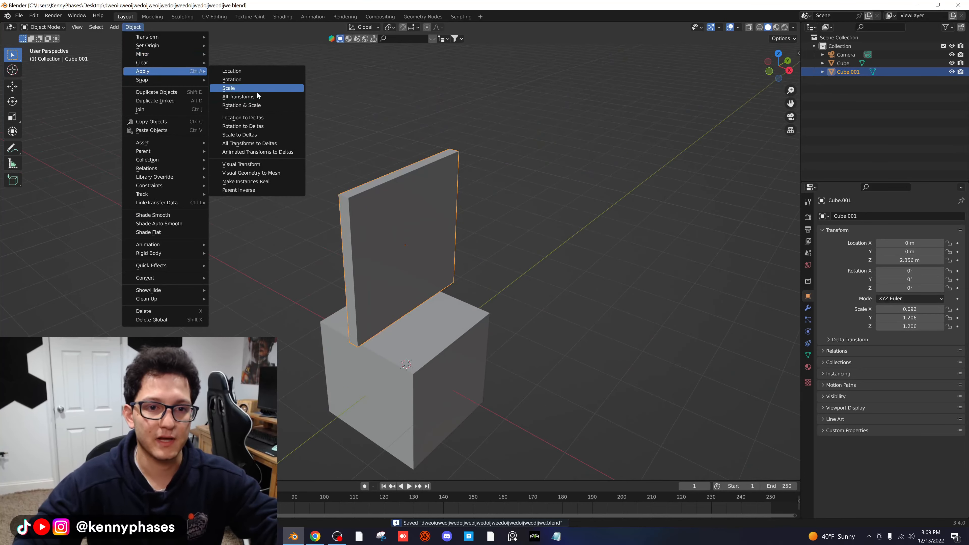
click(233, 88)
Step: Duplicate the upright panel in place and scale the copy up uniformly to about 1.026
middle_drag(511, 217, 472, 225)
key(shift+d)
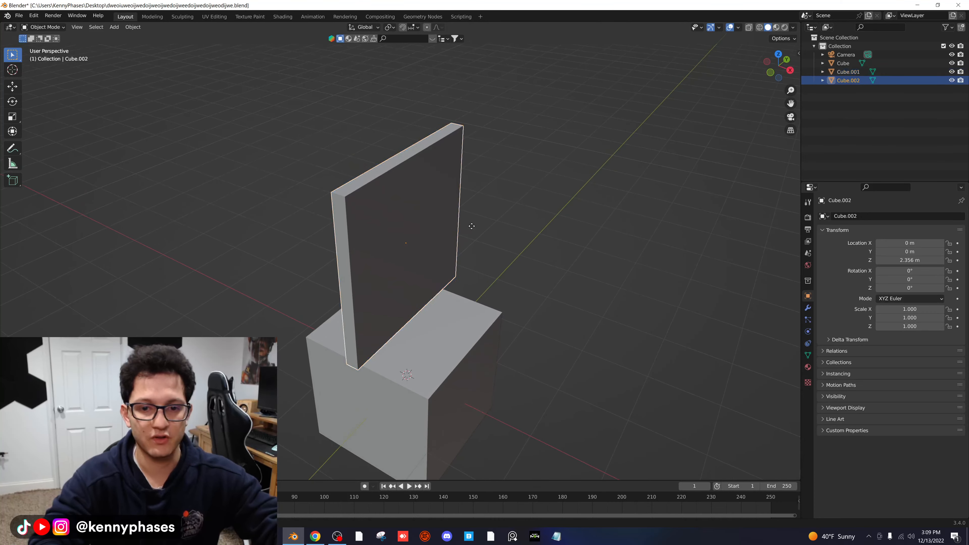
right_click(472, 226)
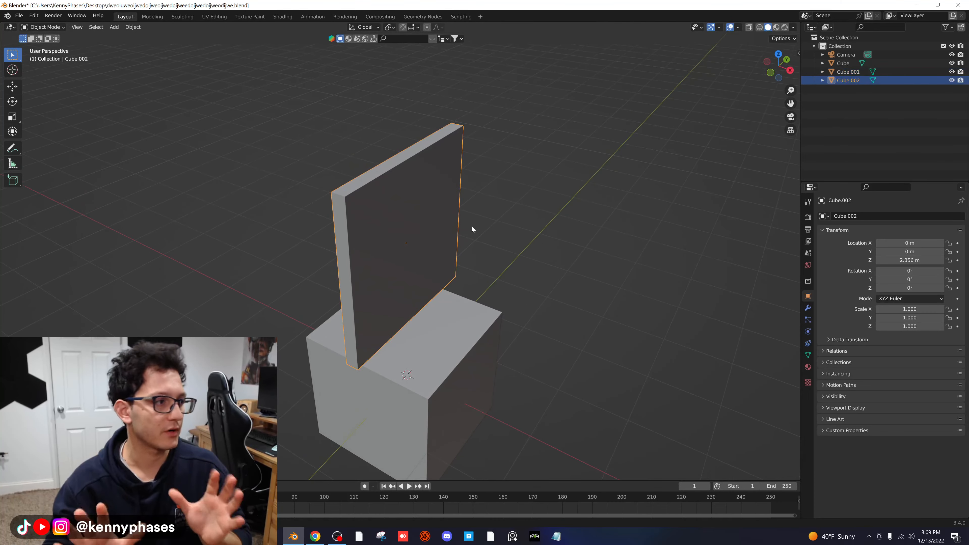
key(s)
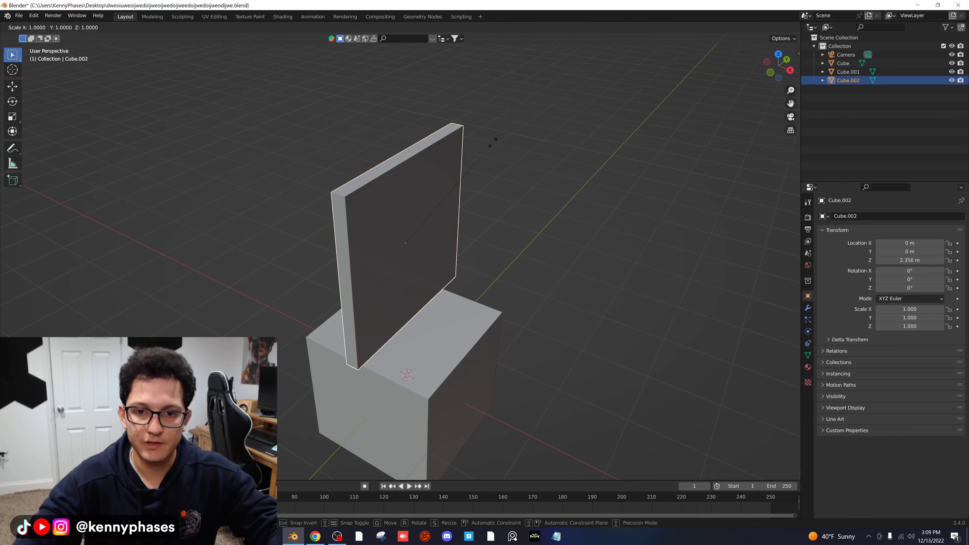
click(494, 138)
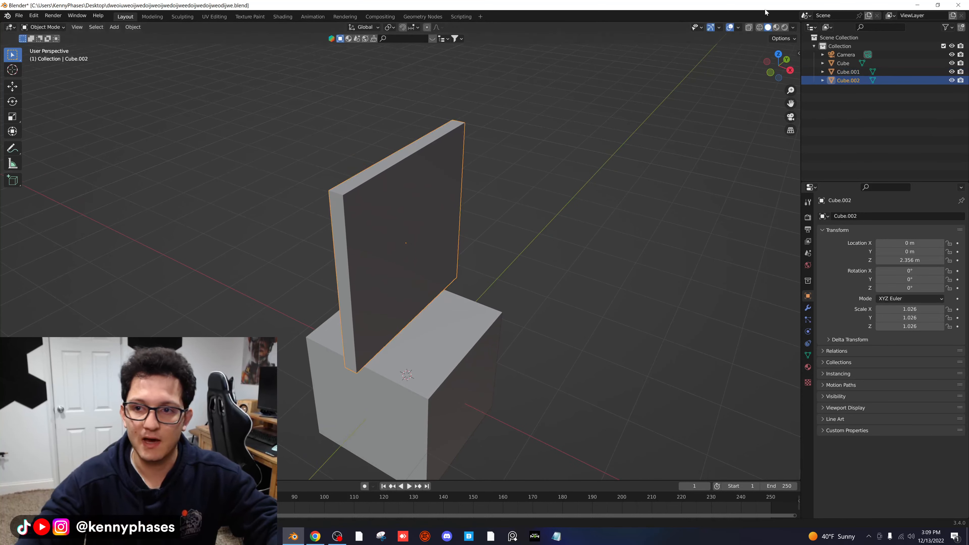
Step: Examine the enlarged copy around the original panel in wireframe display, then return to solid shading
click(759, 28)
middle_drag(409, 137, 450, 149)
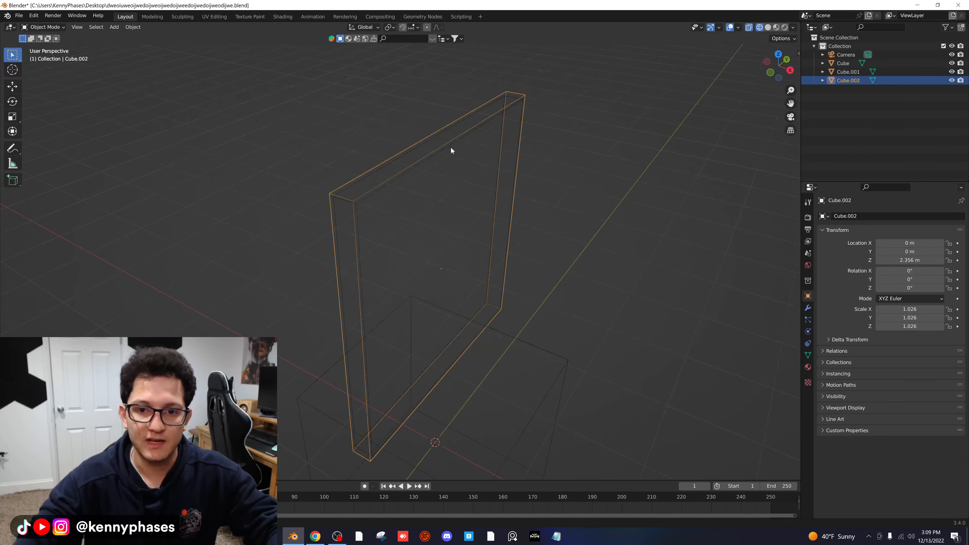
scroll(428, 153, up, 2)
scroll(475, 141, down, 2)
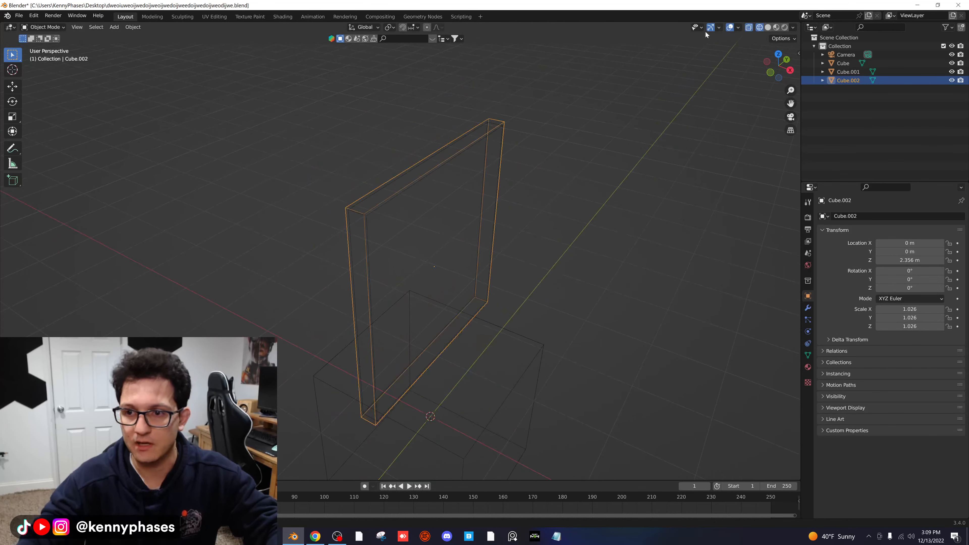
click(767, 27)
scroll(527, 217, down, 1)
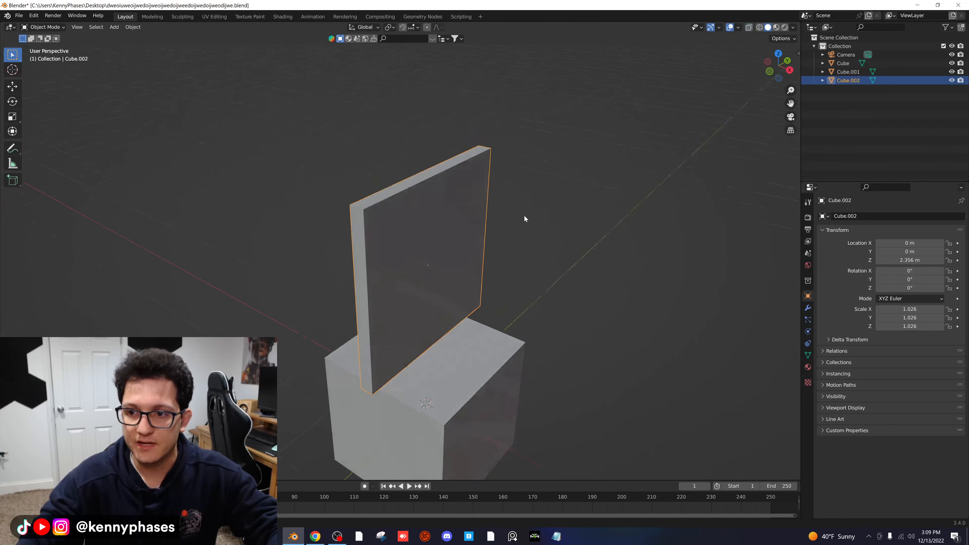
Step: Rename the enlarged panel copy to "booleon-object\" and check it by hiding and showing it once
double_click(853, 84)
text(boo)
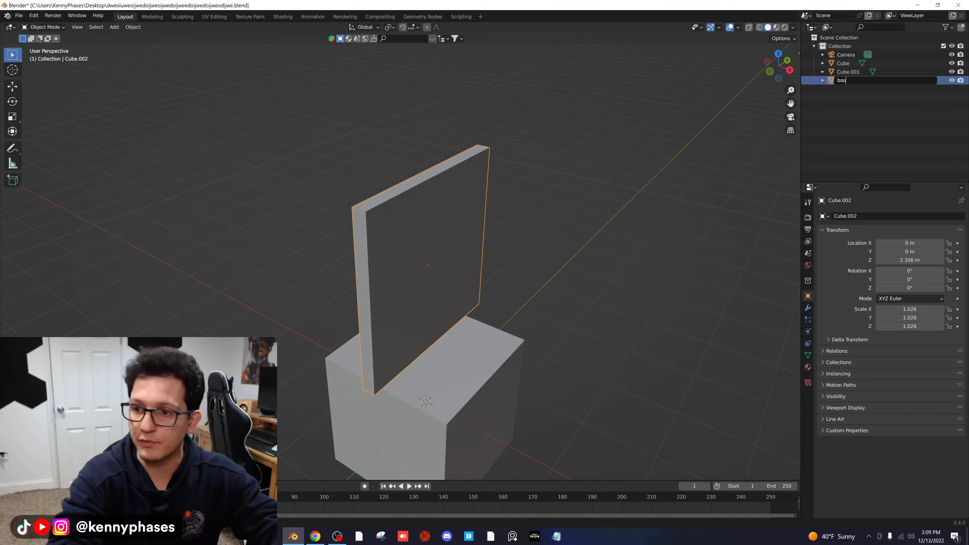
text(leon-object\)
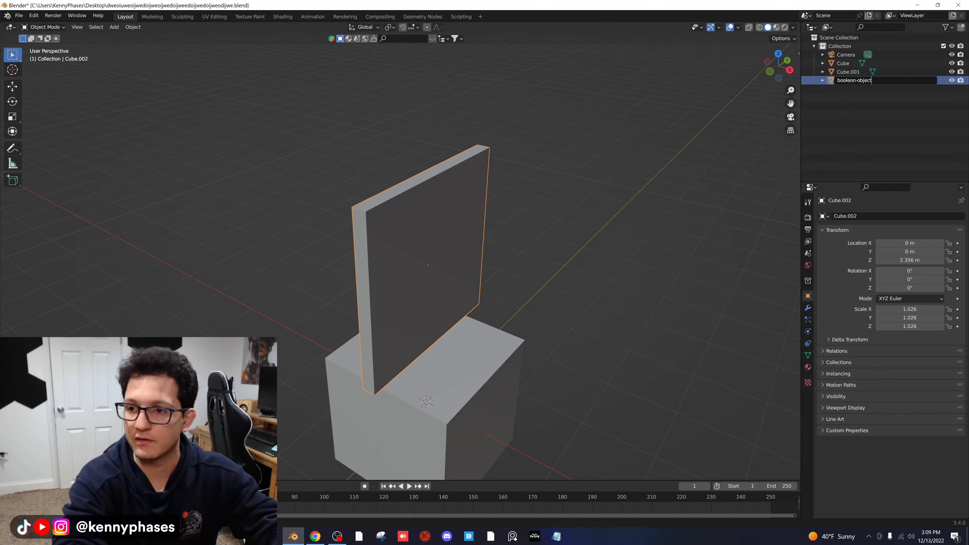
key(Return)
click(952, 55)
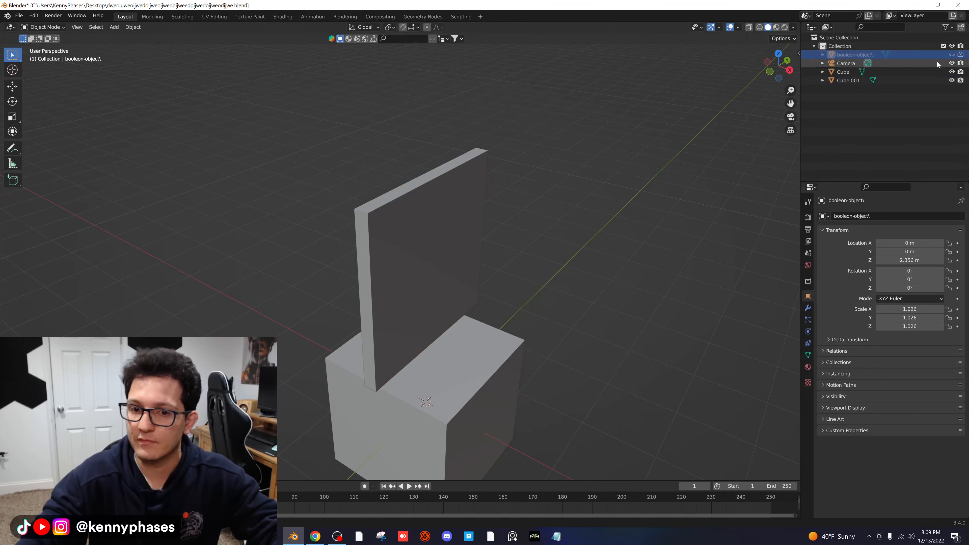
click(952, 55)
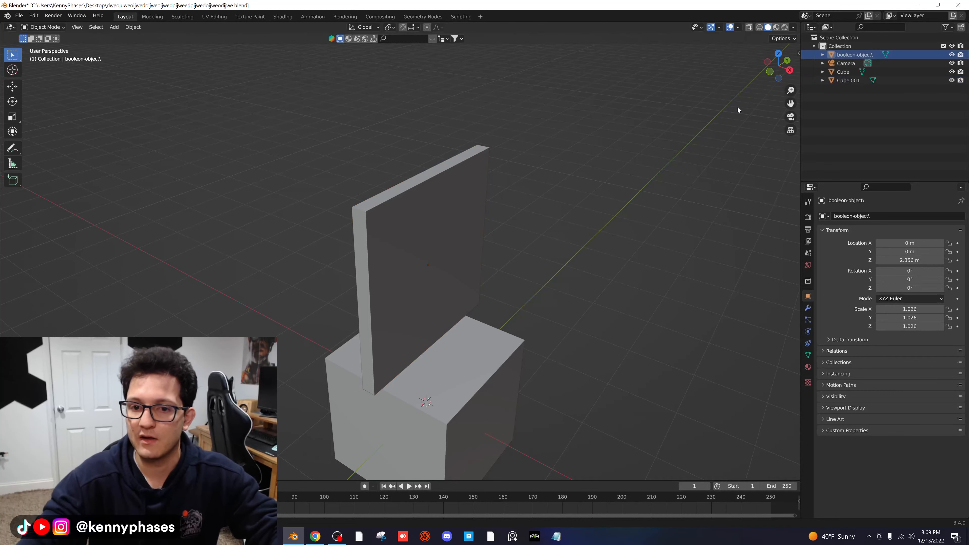
Step: Parent booleon-object\ to the original panel Cube.001 as an object parent
click(435, 193)
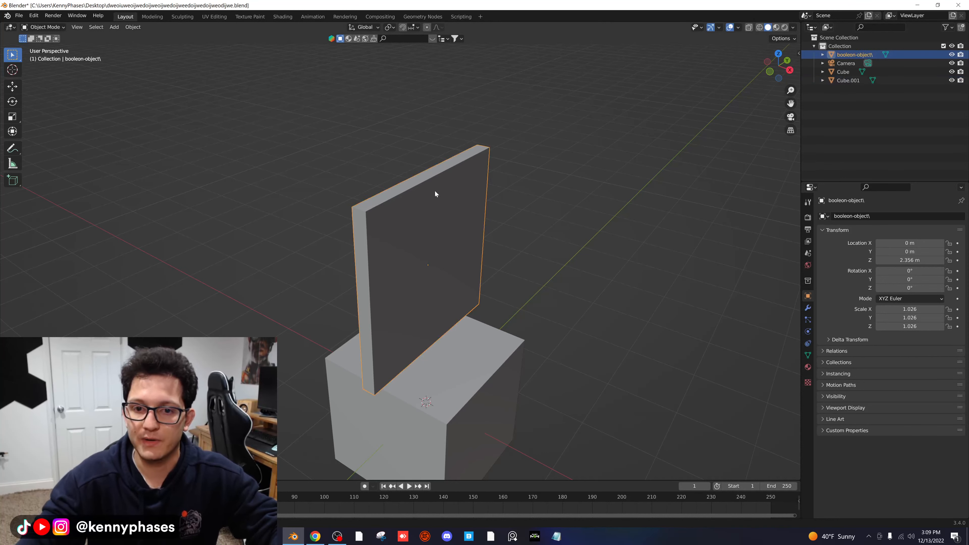
middle_drag(596, 127, 452, 190)
click(848, 81)
click(432, 173)
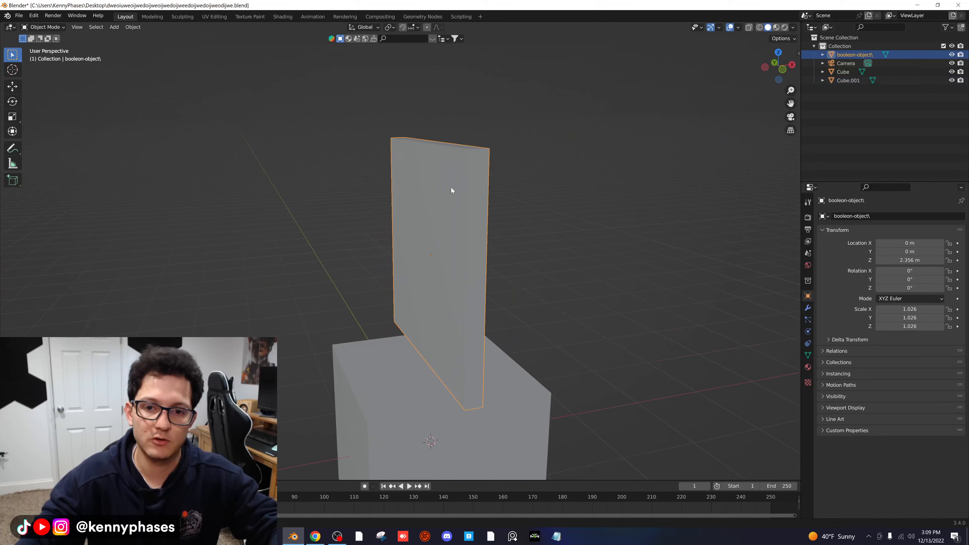
ctrl+click(843, 81)
key(ctrl+p)
click(547, 164)
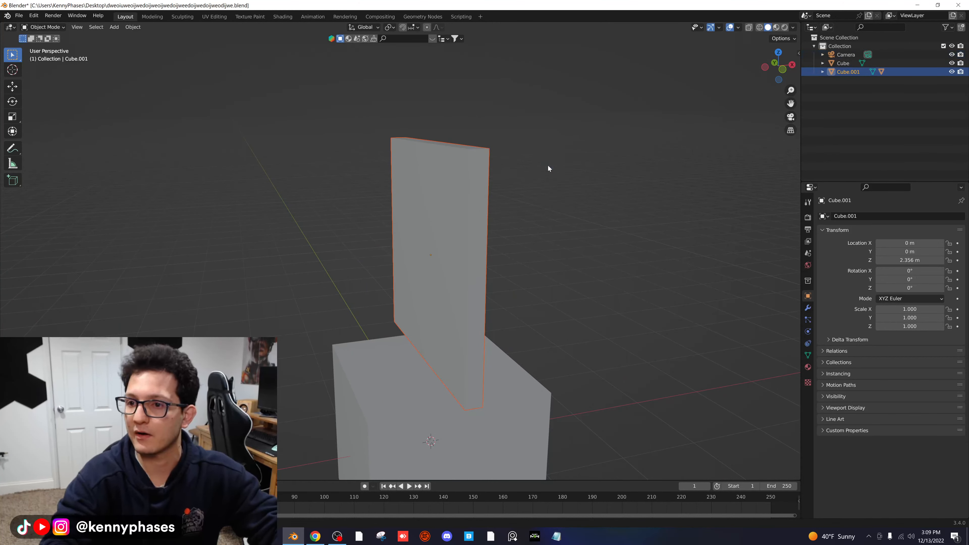
Step: Expand Cube.001 in the scene hierarchy, select its child booleon-object\ and hide it in the viewport
click(846, 55)
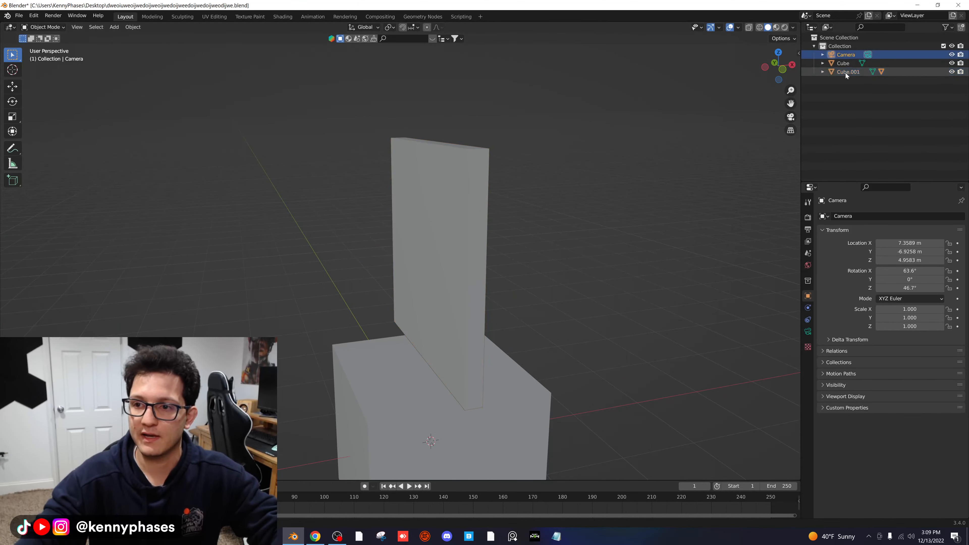
click(847, 72)
middle_drag(484, 226, 456, 179)
click(456, 179)
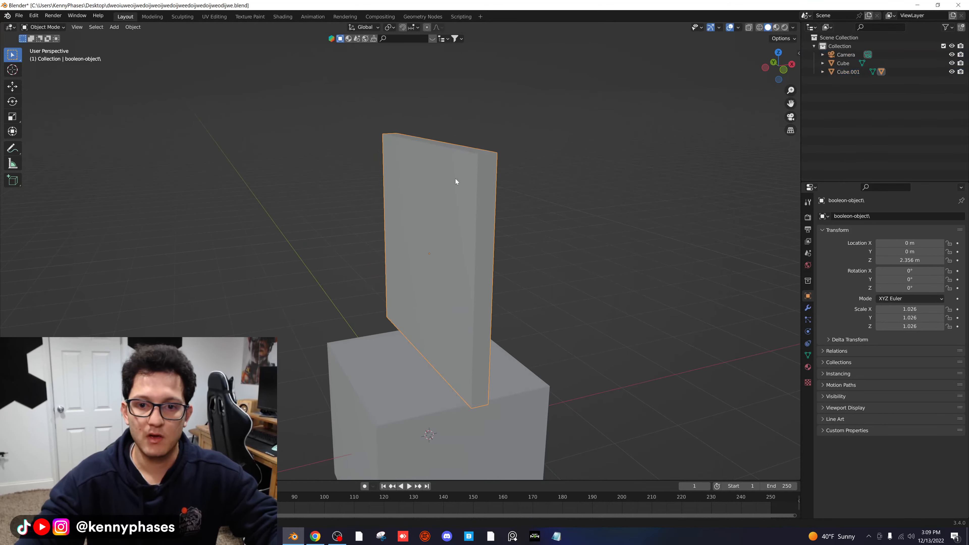
click(823, 72)
click(866, 89)
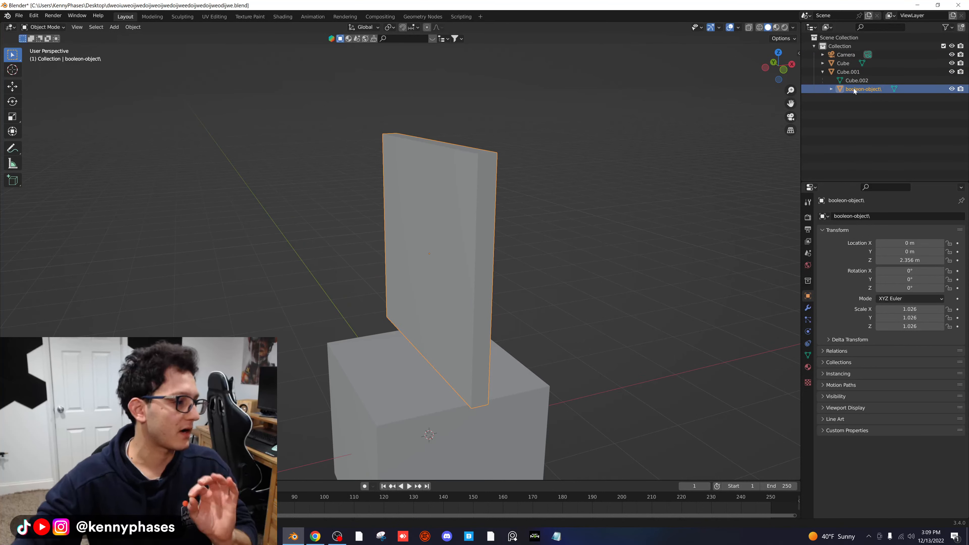
click(951, 89)
Step: In material preview shading, give the original panel Cube.001 a new material with a bright green base color, hue about 0.332, saturation 1
click(473, 166)
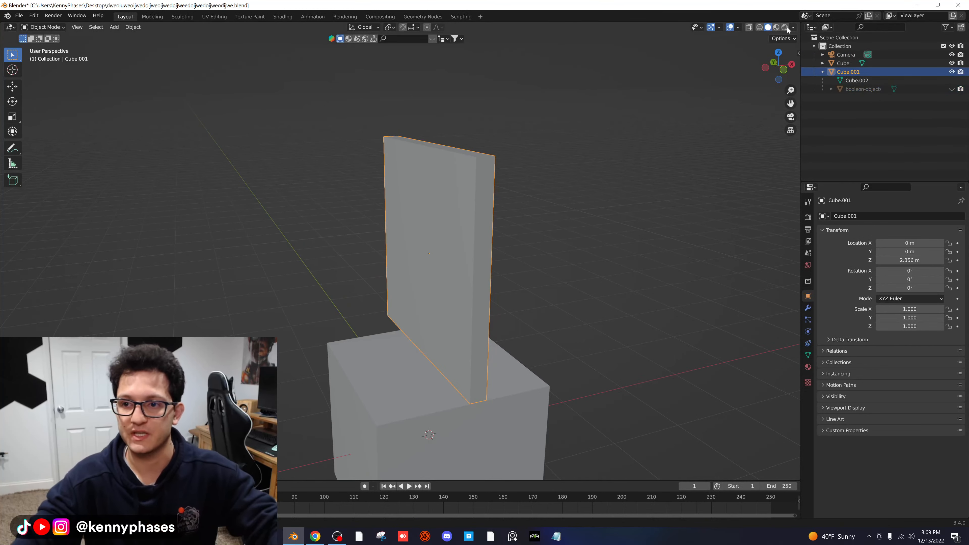
click(777, 27)
middle_drag(557, 181, 623, 183)
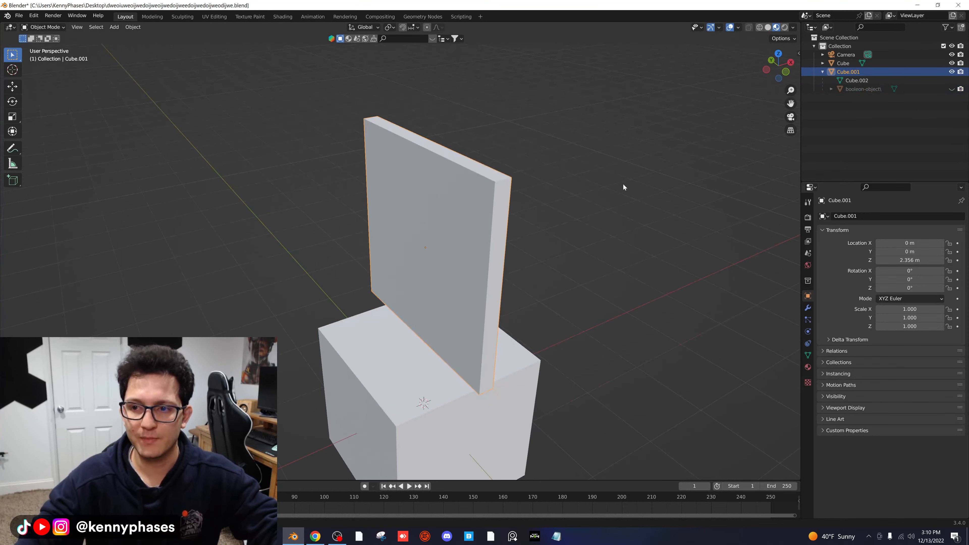
click(806, 367)
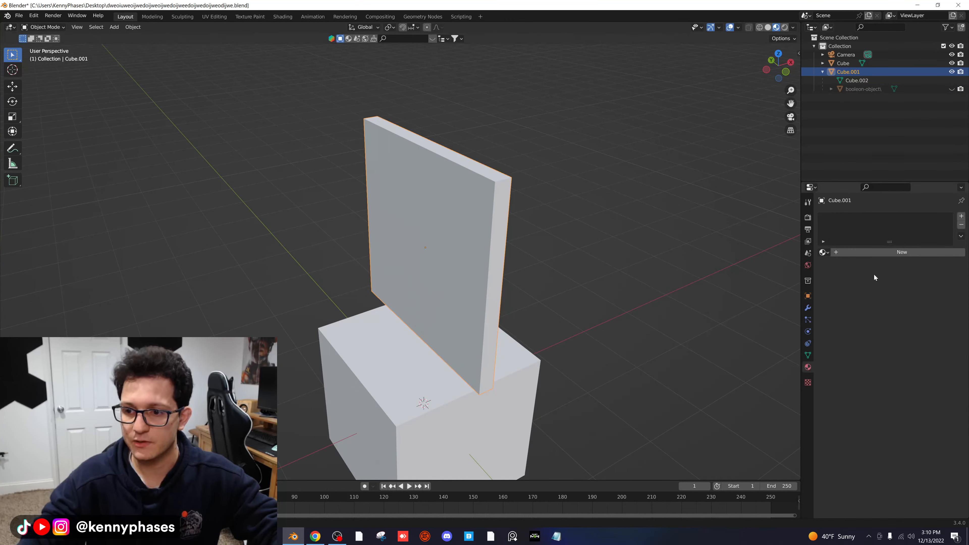
click(867, 251)
click(915, 342)
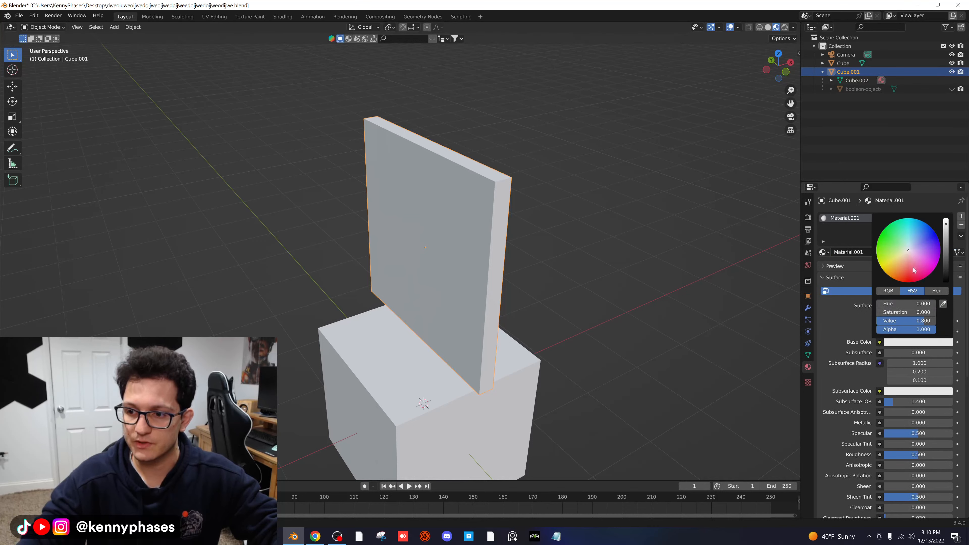
click(881, 237)
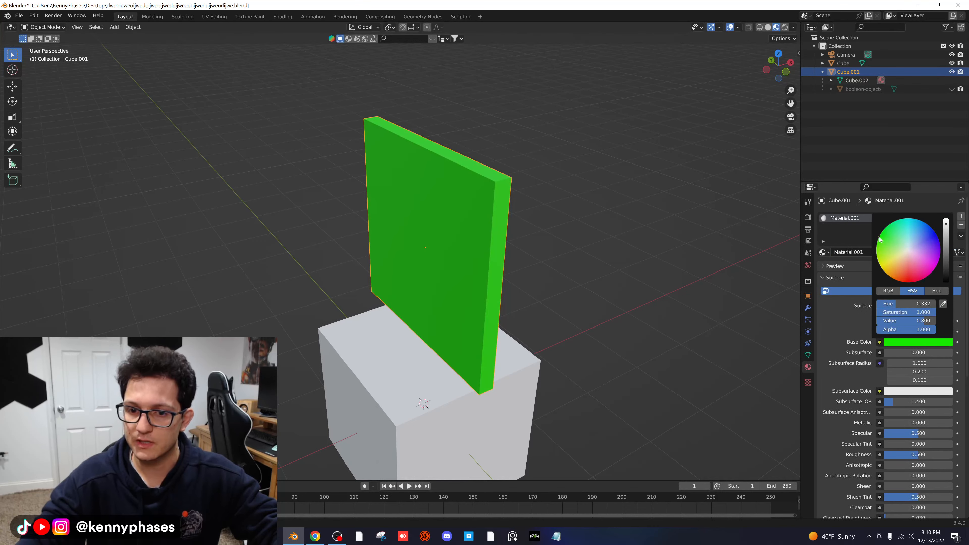
Step: Show booleon-object\ again and give it a new material with a magenta-pink base color
click(934, 89)
click(854, 252)
click(917, 342)
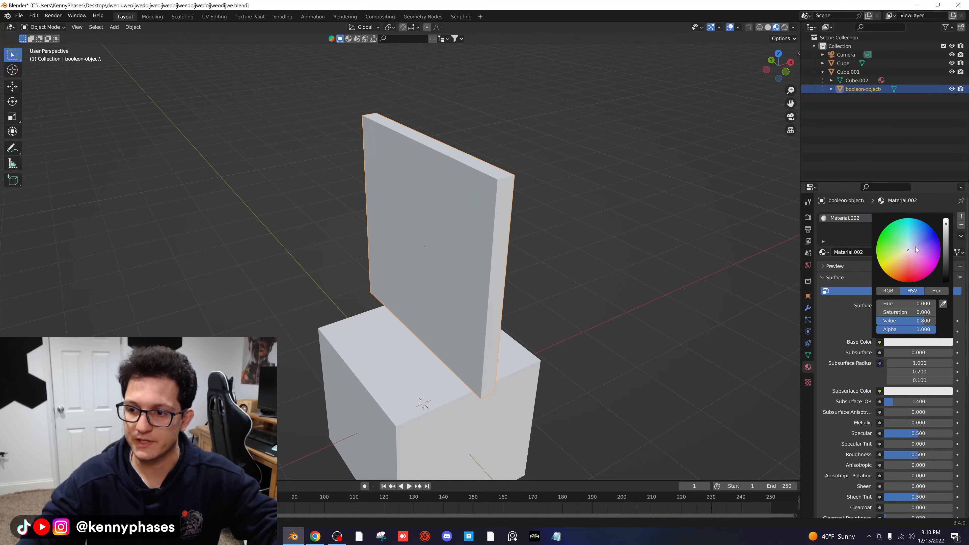
click(927, 264)
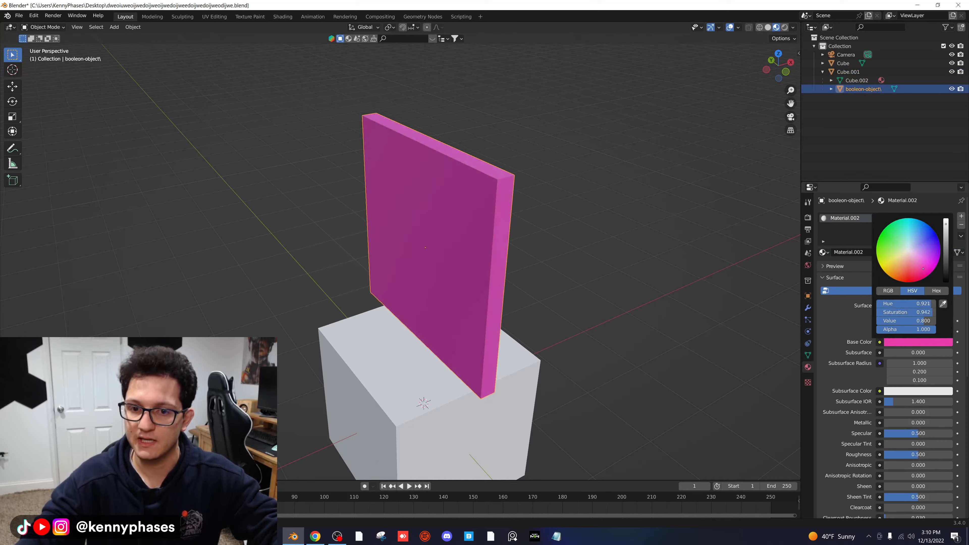
Step: Toggle the viewport visibility of booleon-object\ to compare it with the green panel, leaving it hidden
click(950, 89)
click(949, 90)
click(950, 90)
click(950, 90)
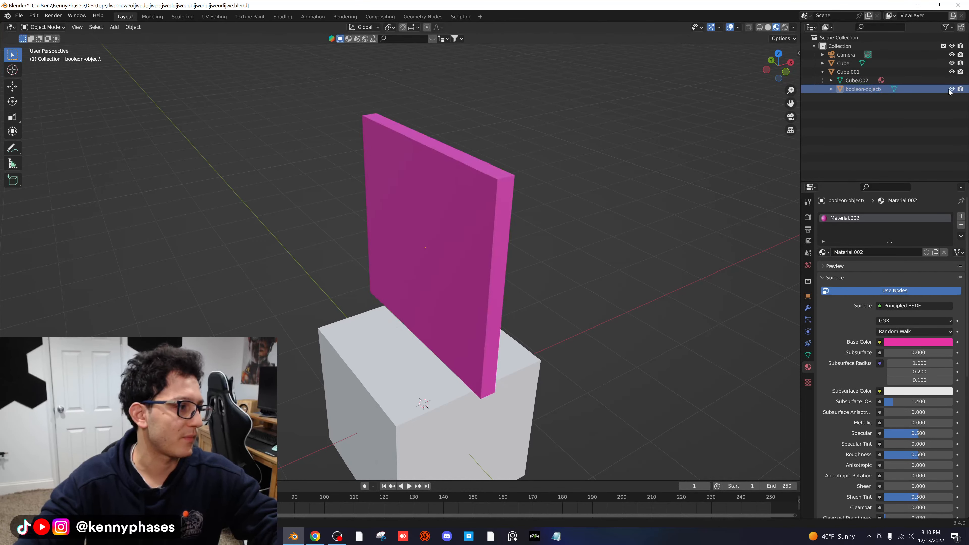
click(950, 90)
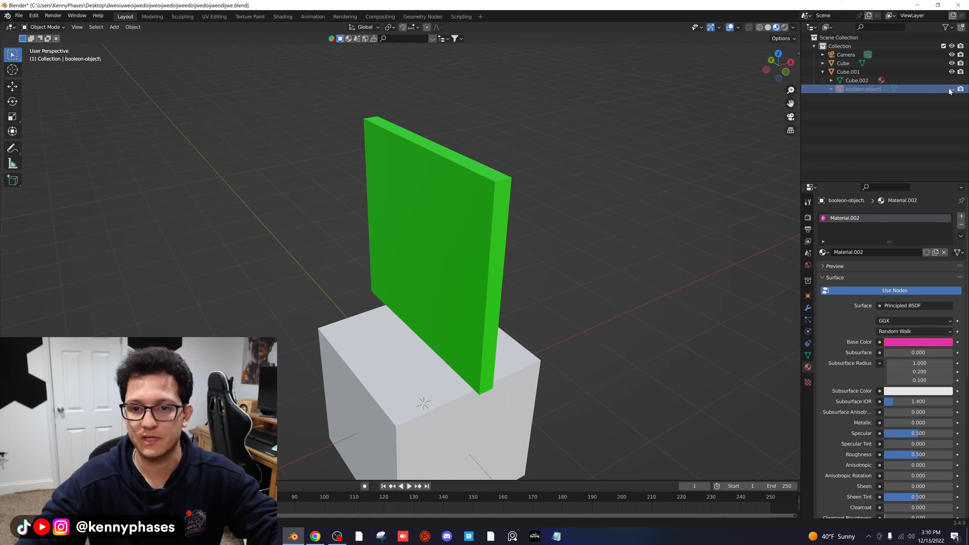
Step: Toggle the viewport visibility of booleon-object\ against the green panel, leaving it shown
click(950, 89)
click(951, 89)
click(950, 89)
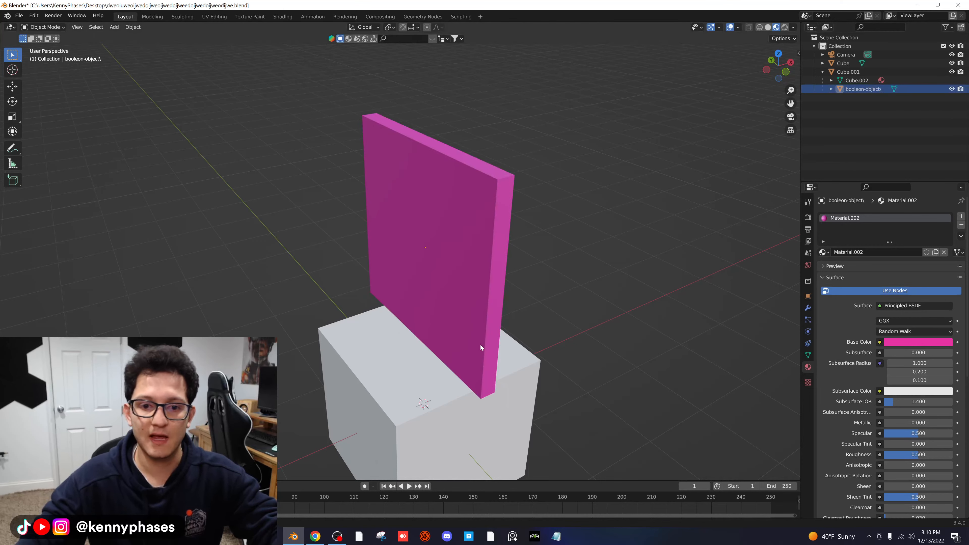
Step: Give the large cube under the panel a new material with a cyan base color
middle_drag(480, 346, 467, 316)
click(467, 316)
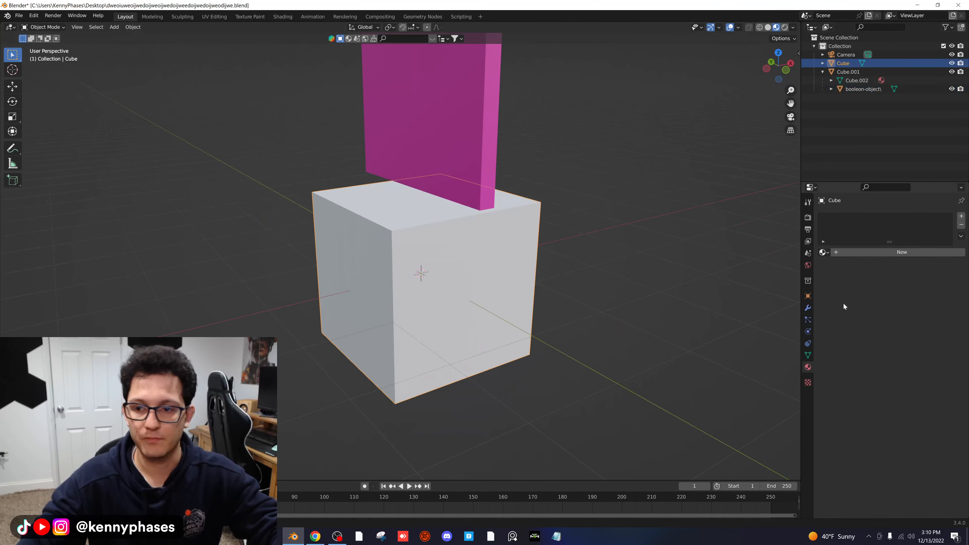
click(897, 252)
click(918, 342)
click(913, 225)
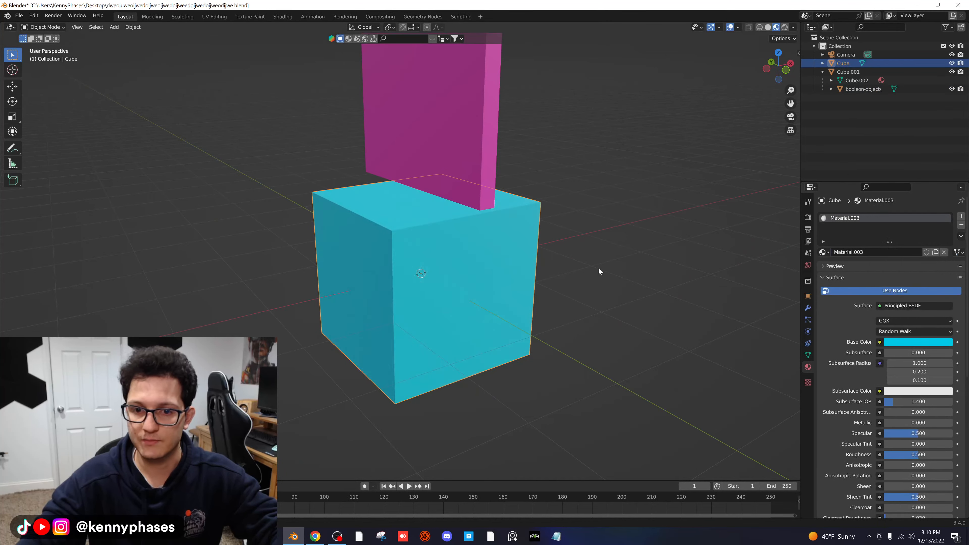
Step: Add a Boolean modifier to the cyan cube, set to Difference with booleon-object\ as its object
middle_drag(599, 267, 711, 379)
click(808, 308)
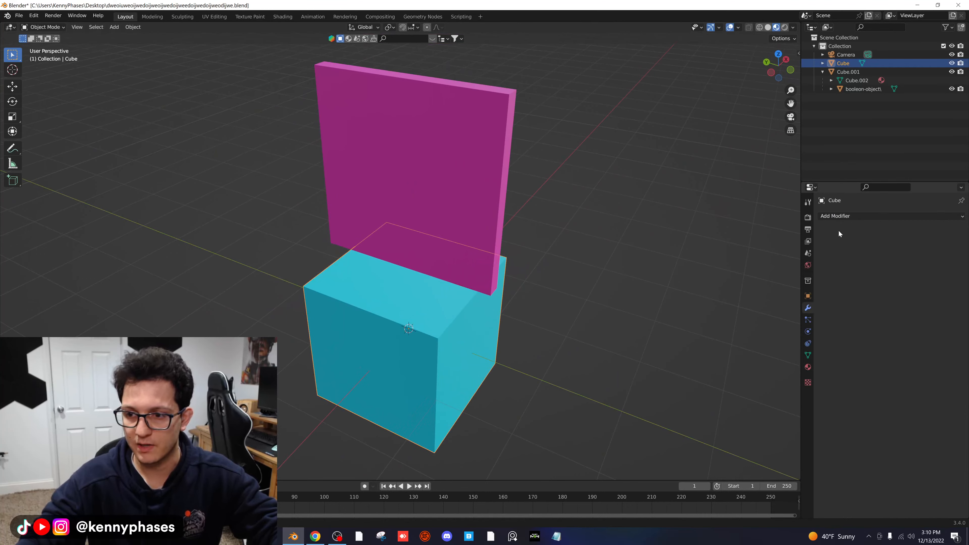
click(837, 216)
click(795, 246)
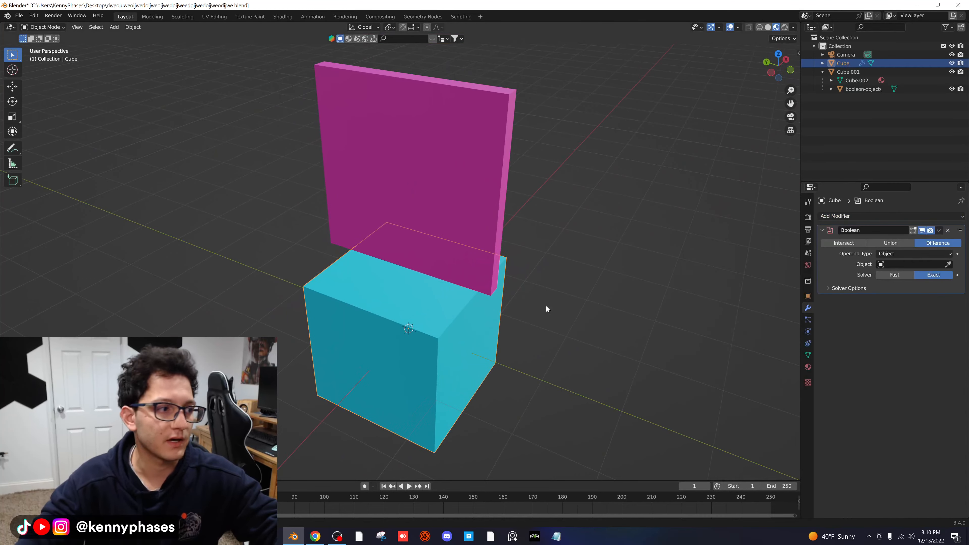
middle_drag(589, 289, 626, 286)
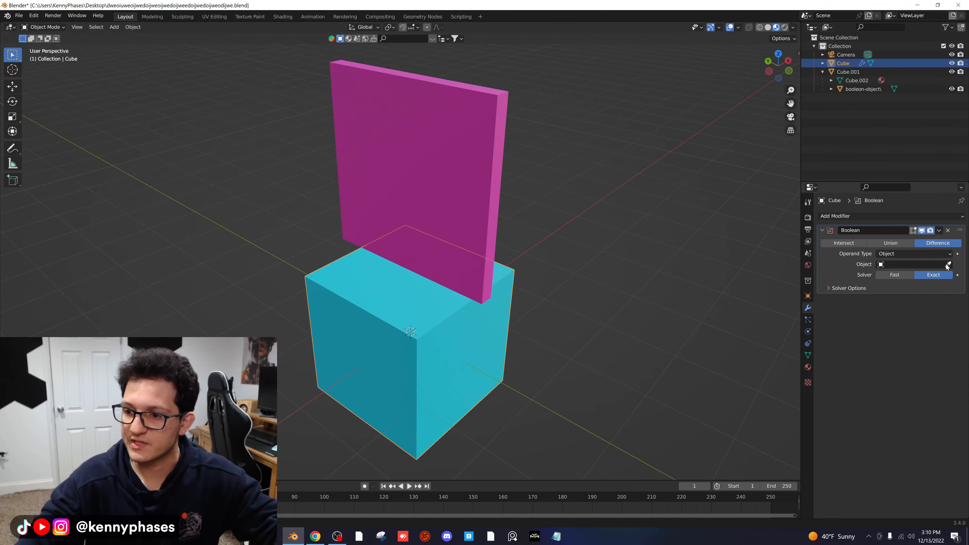
click(855, 90)
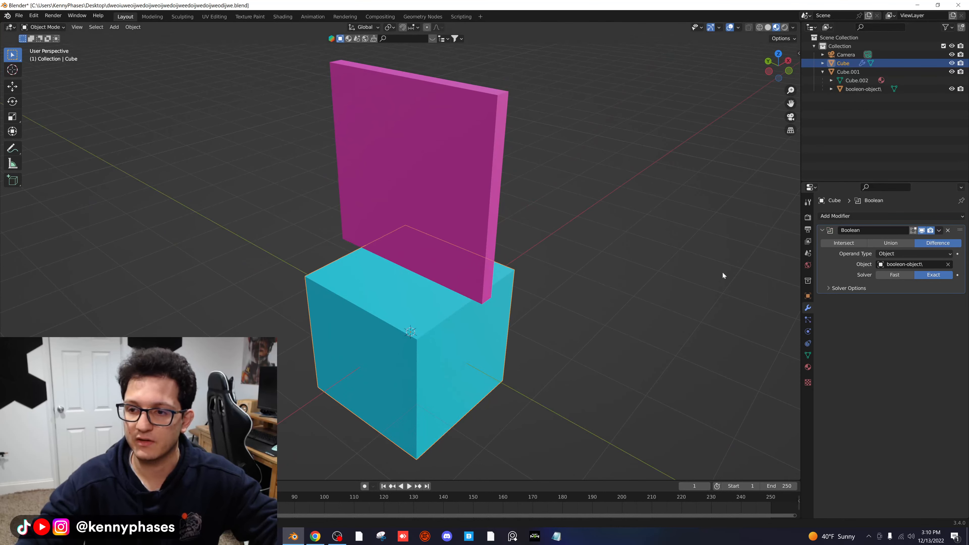
Step: Hide booleon-object\ in the viewport, select the green panel and save the file
click(952, 89)
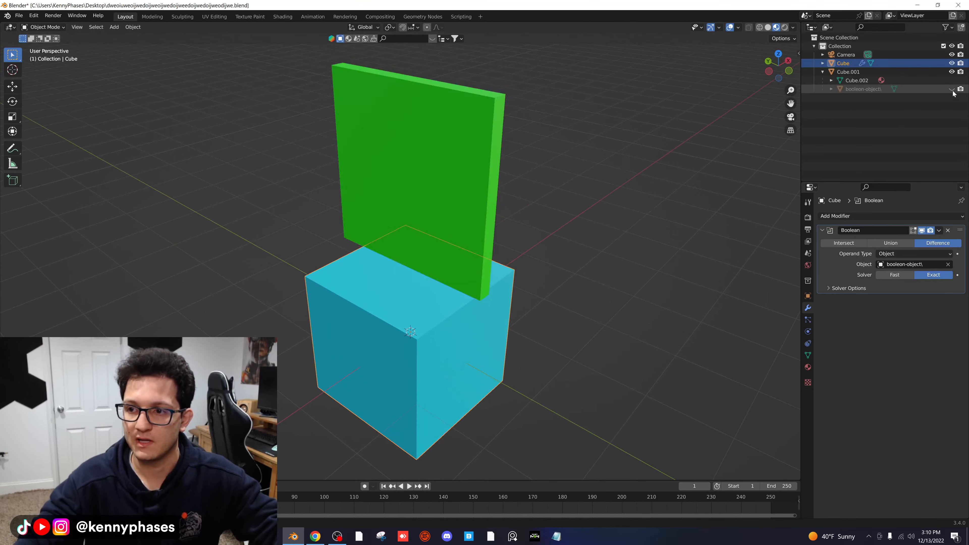
click(511, 144)
key(ctrl+s)
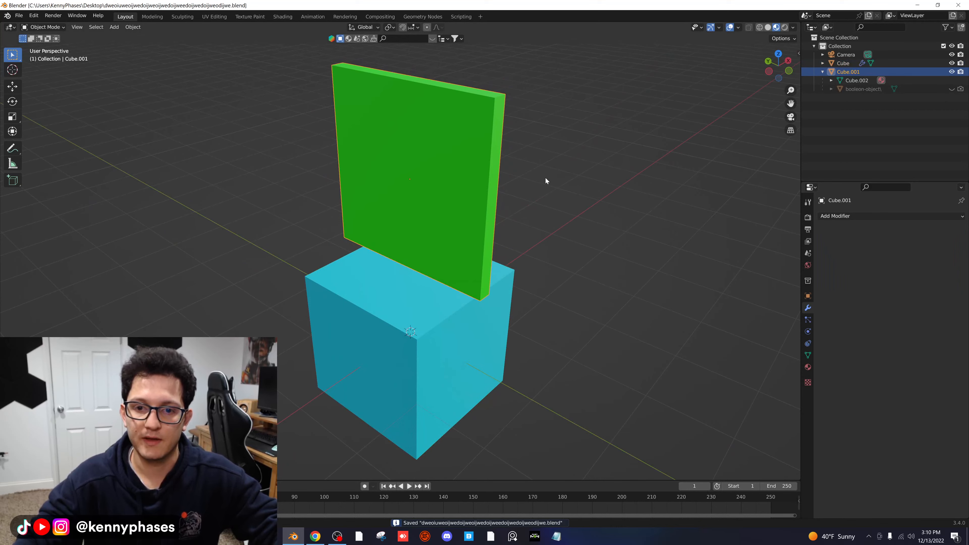
Step: Lower the green panel along the global Z axis so it sinks into the top of the cube
click(585, 199)
scroll(565, 210, down, 3)
click(452, 196)
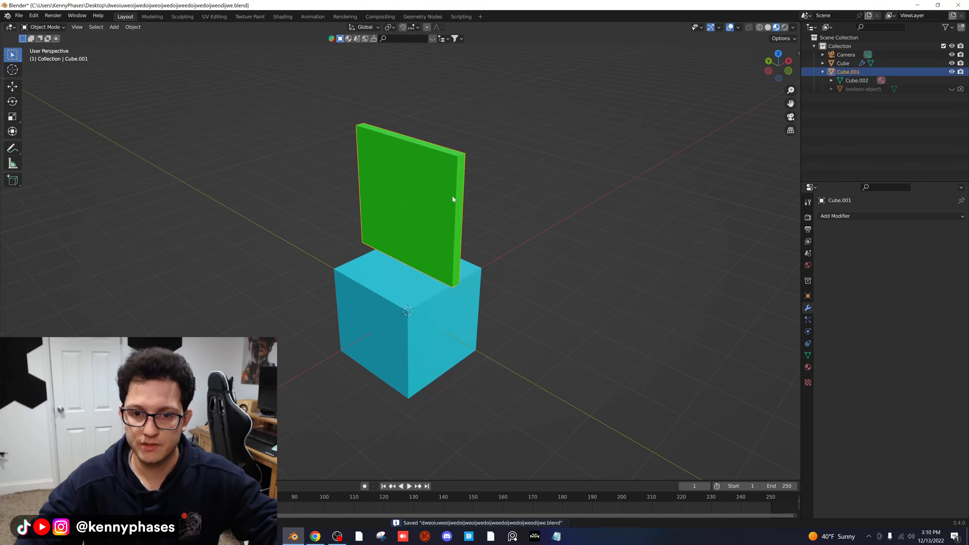
key(g)
key(z)
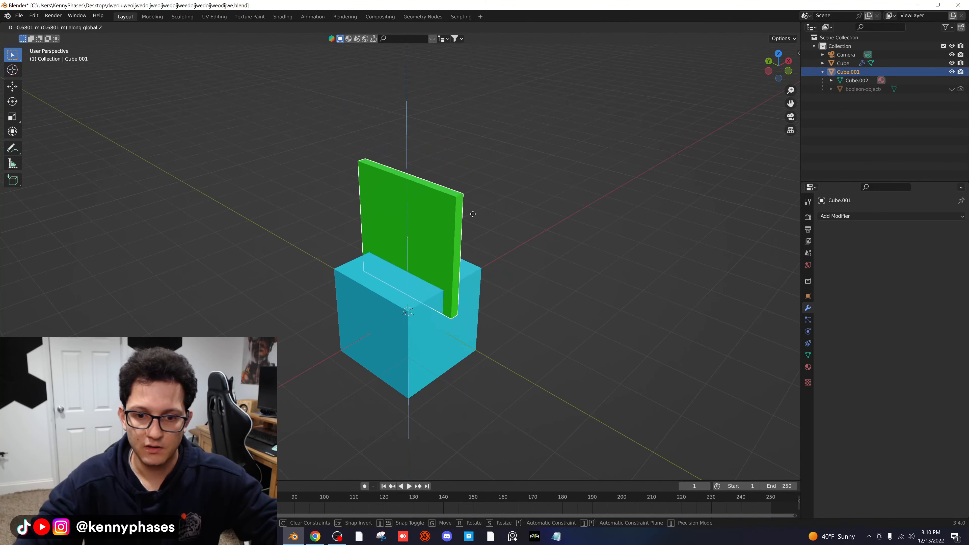
click(458, 215)
Step: Inspect the slot cut around the panel and switch the viewport to solid shading
middle_drag(458, 215, 439, 240)
scroll(426, 243, up, 5)
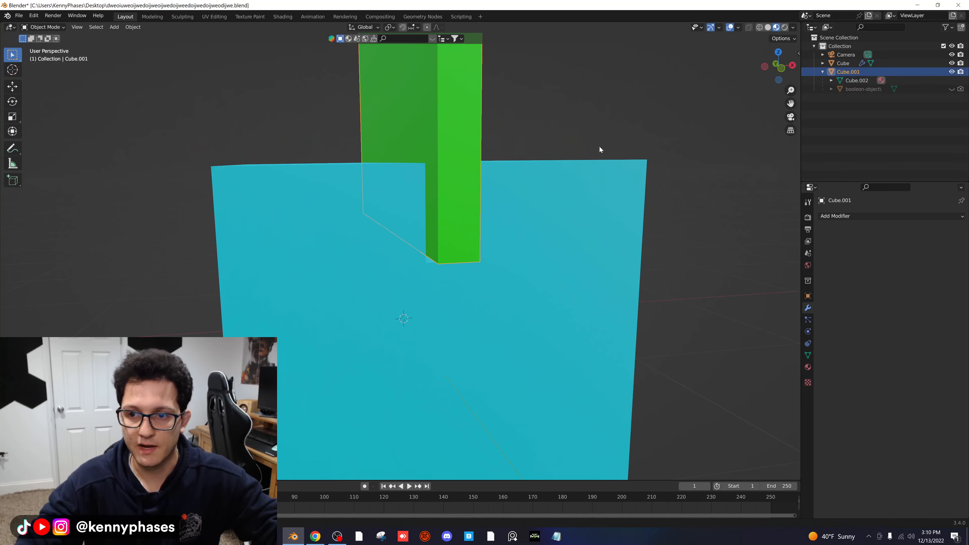
scroll(599, 145, down, 5)
middle_drag(588, 238, 593, 199)
click(767, 27)
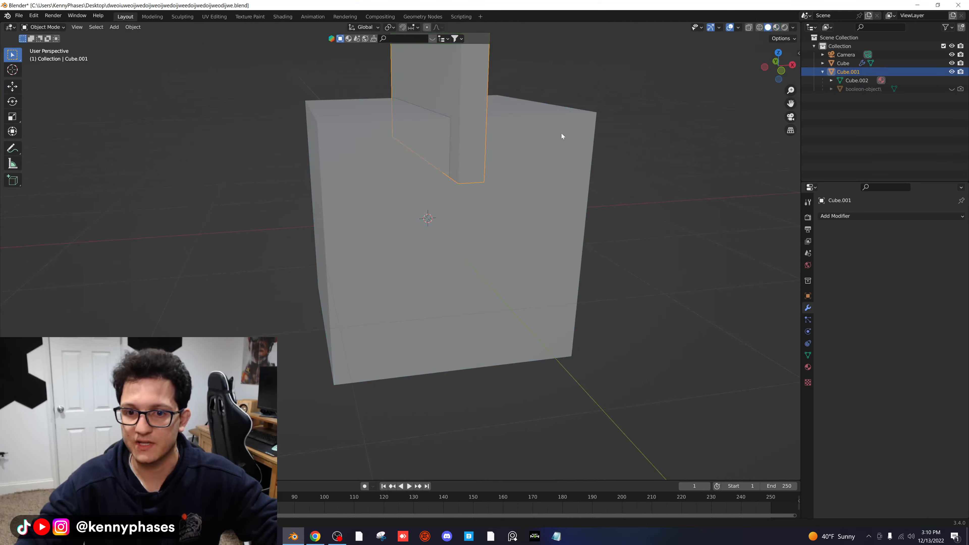
Step: Try moving the panel freely to the upper side edge of the cube to test how the cut follows it
middle_drag(562, 136, 508, 160)
key(g)
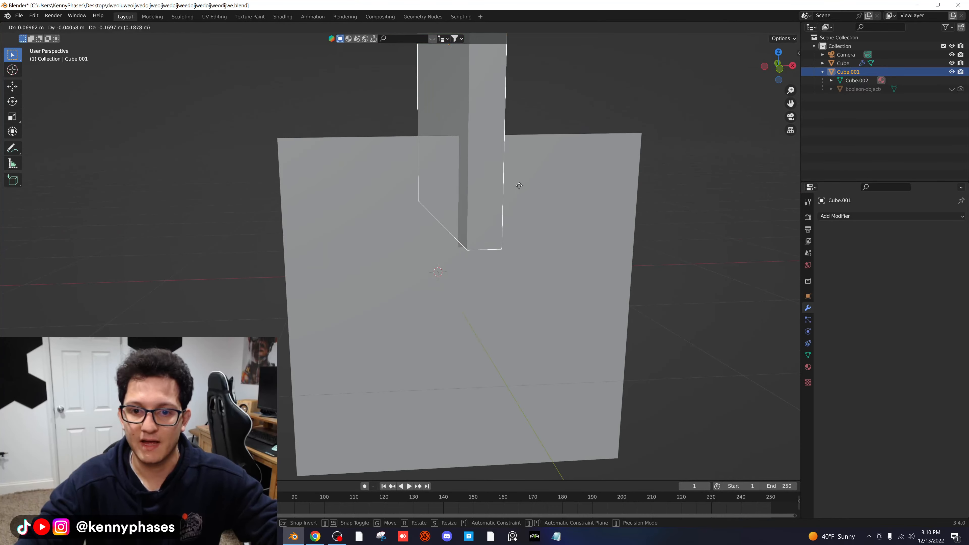
click(367, 141)
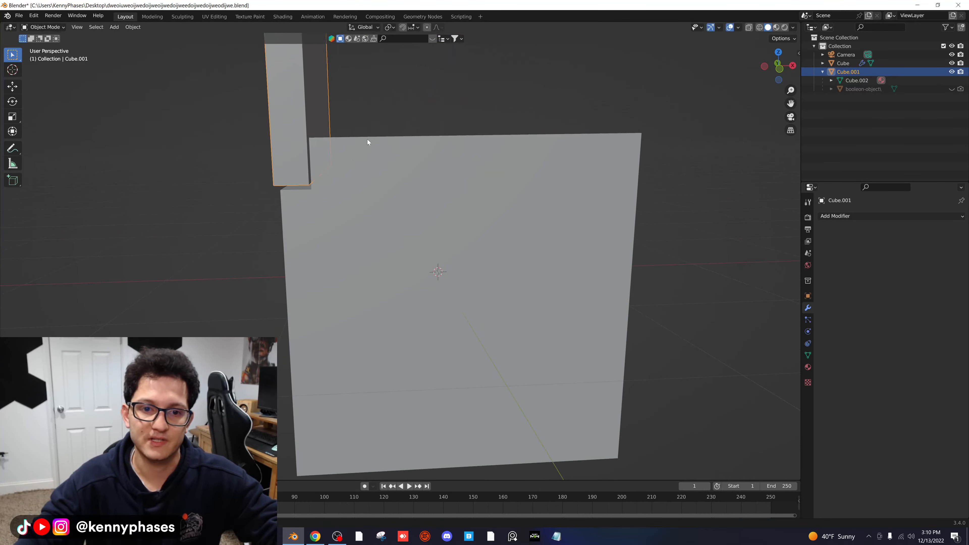
middle_drag(367, 139, 515, 233)
Step: Add a Bevel modifier with 3 segments to the cube and shade the cube smooth
click(512, 245)
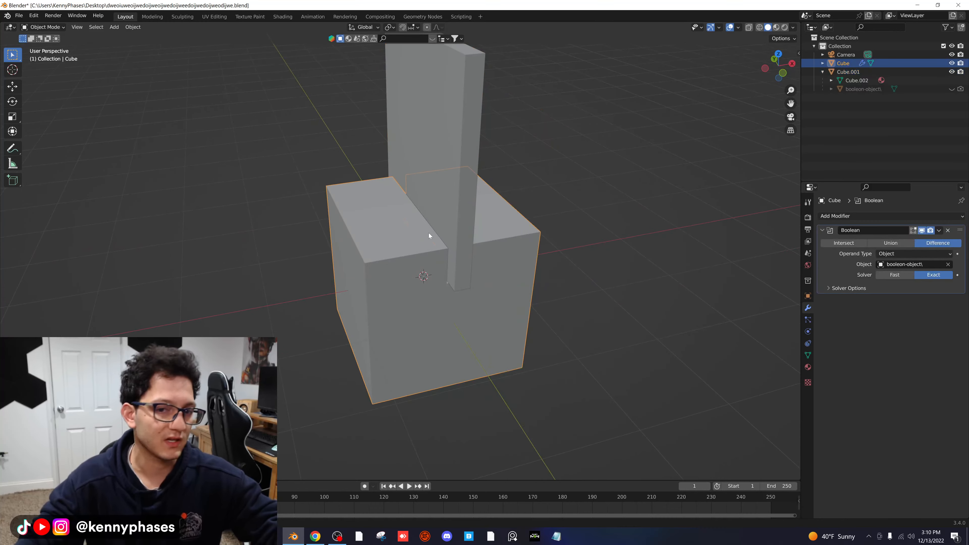
click(846, 212)
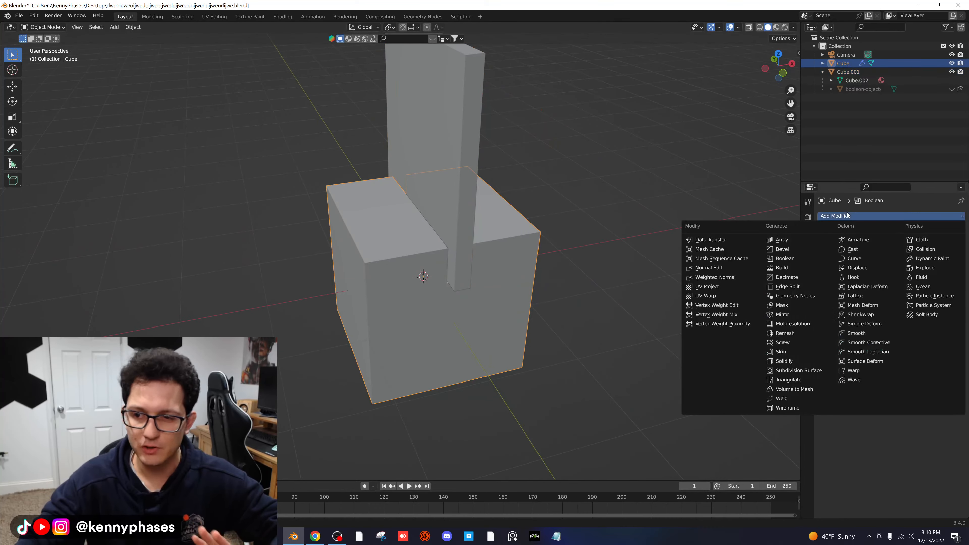
click(805, 248)
middle_drag(534, 263, 477, 216)
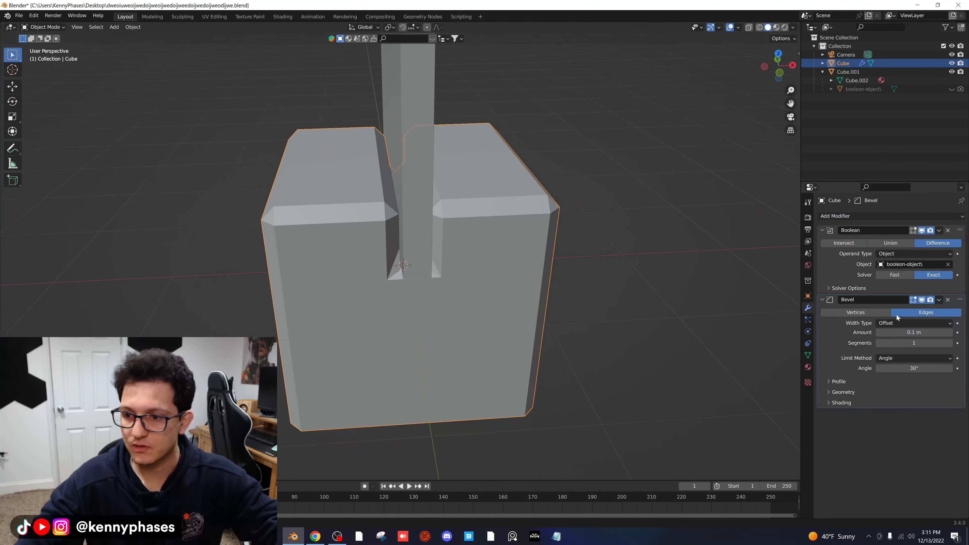
click(948, 343)
click(949, 343)
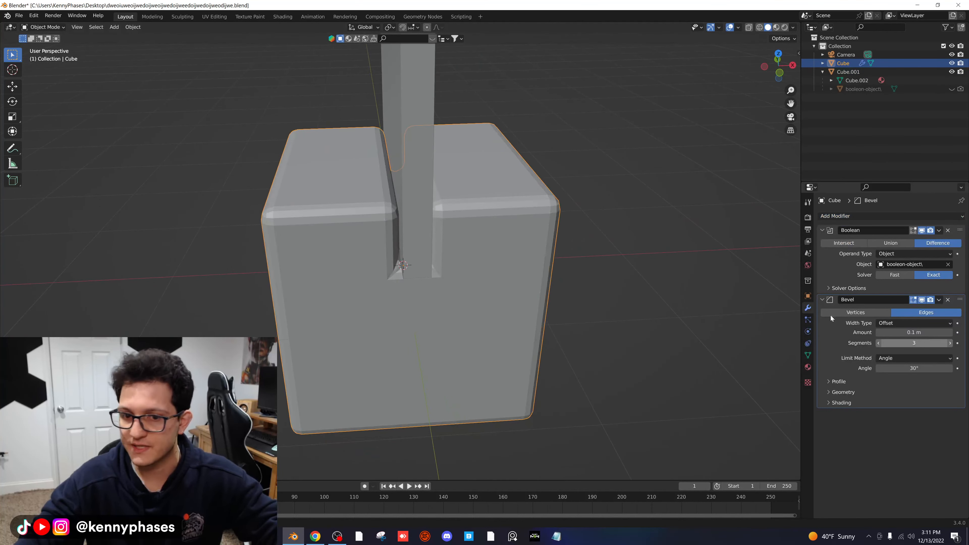
right_click(431, 219)
click(431, 218)
Step: Try moving the panel down deep into the beveled cube, and undo the move
scroll(399, 171, down, 2)
click(399, 170)
middle_drag(399, 171, 465, 204)
key(g)
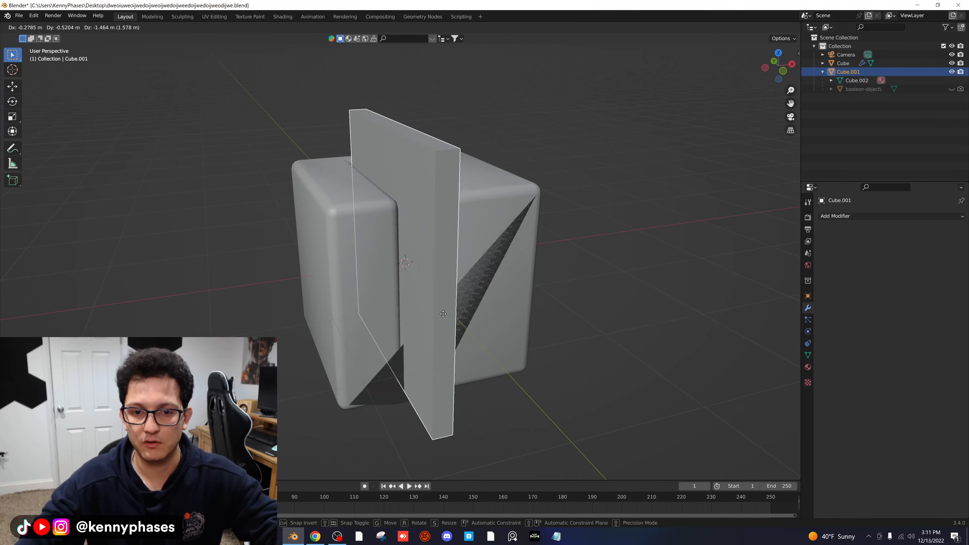
click(452, 313)
middle_drag(454, 312, 491, 258)
key(ctrl+z)
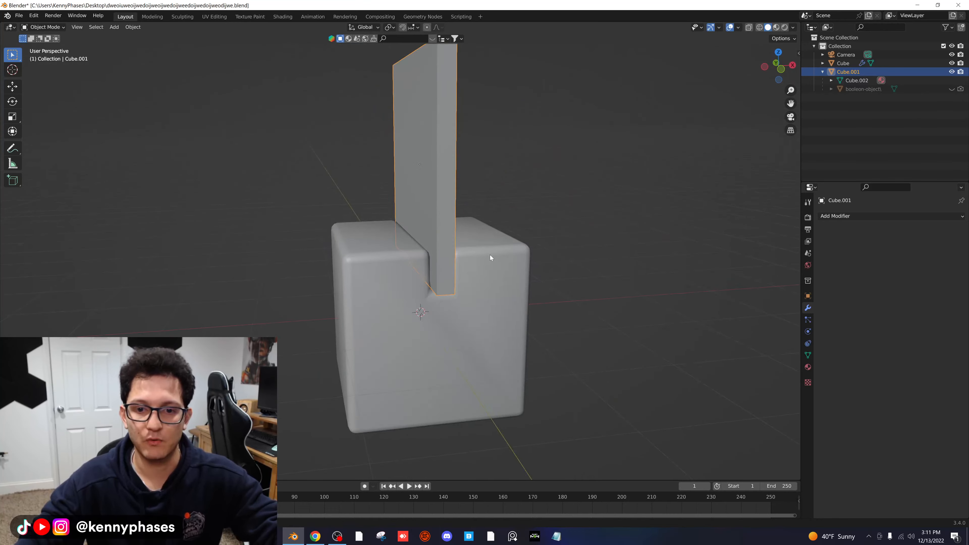
Step: Show booleon-object\, scale it up slightly to widen the clearance around the panel, and hide it again
click(931, 89)
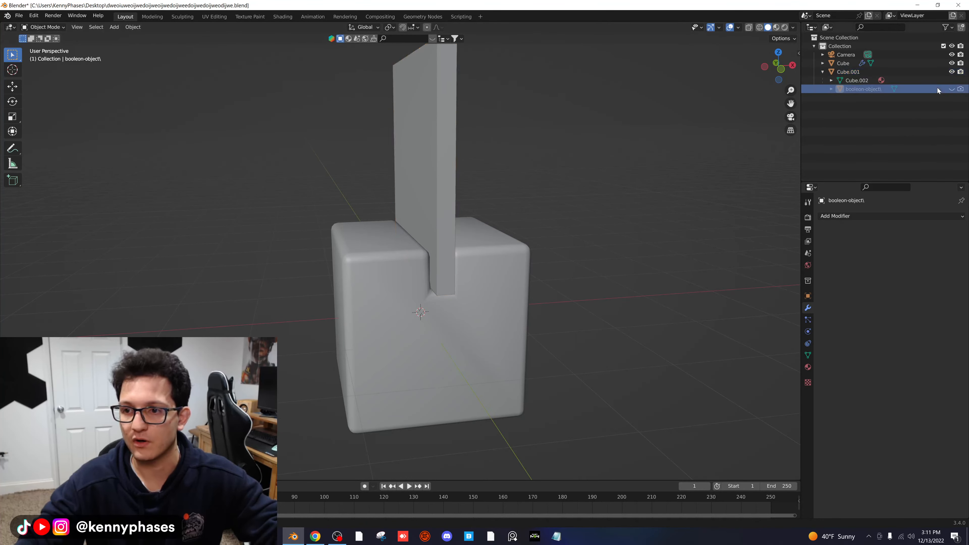
click(952, 89)
click(925, 90)
middle_drag(534, 173, 504, 164)
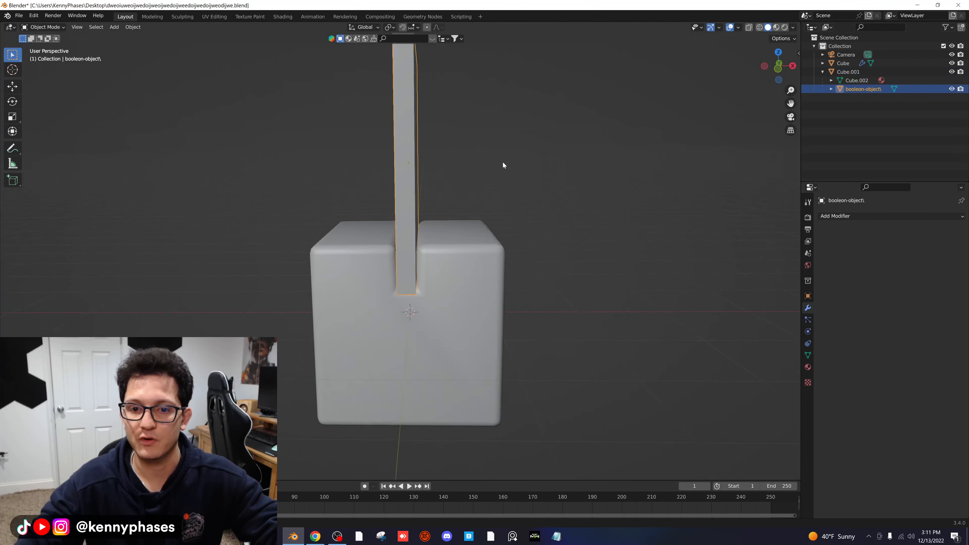
key(s)
click(513, 158)
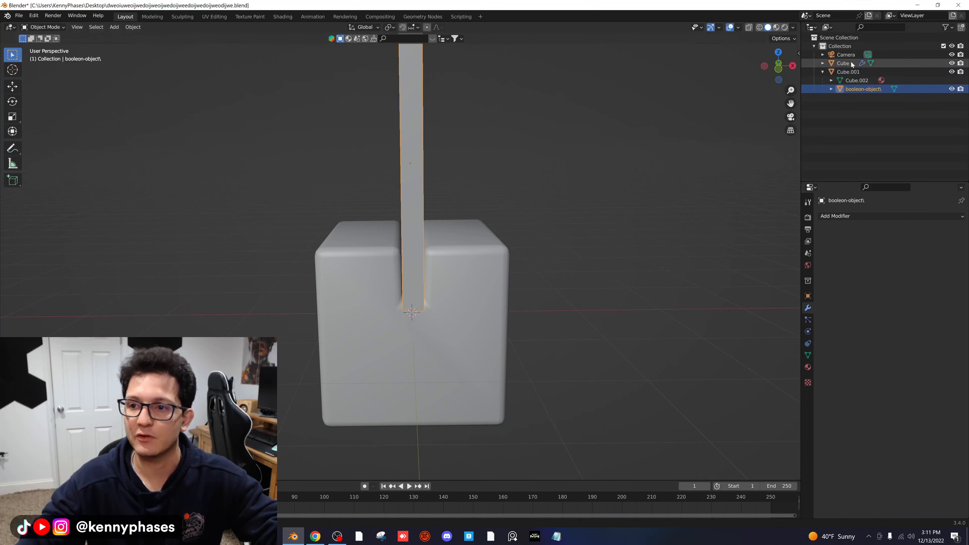
click(952, 89)
middle_drag(513, 173, 524, 174)
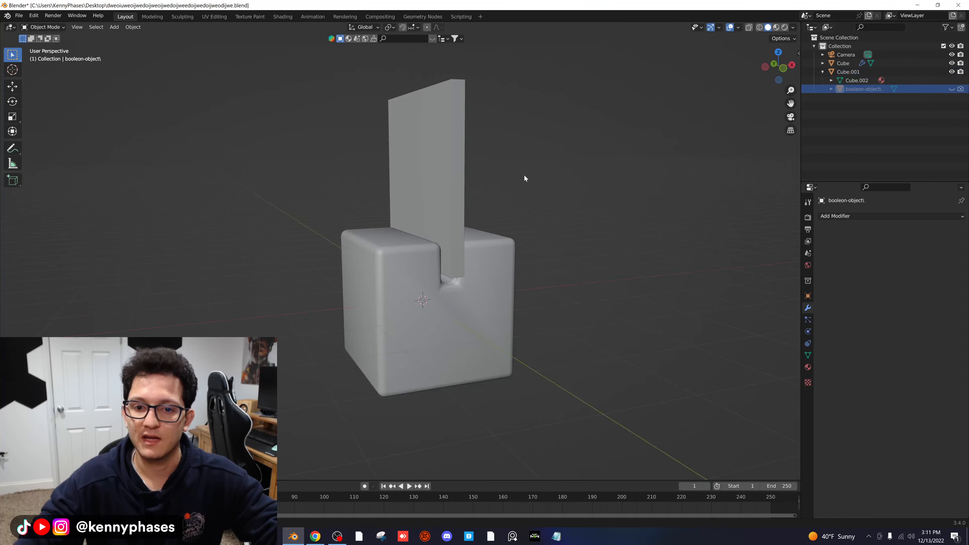
Step: Move the panel Cube.001 through the cube and leave it cutting only shallowly into the top face
click(455, 160)
key(g)
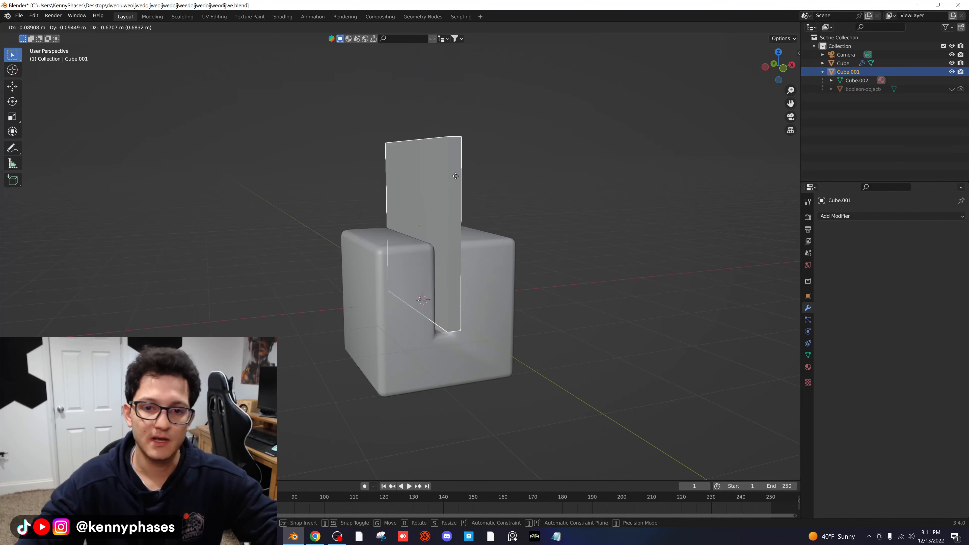
click(466, 112)
mouse_move(477, 134)
middle_down()
mouse_move(465, 142)
mouse_move(472, 169)
mouse_move(483, 169)
mouse_move(480, 150)
middle_up()
Step: Scale the panel Cube.001 up slightly and inspect the slot it cuts in the cube
key(s)
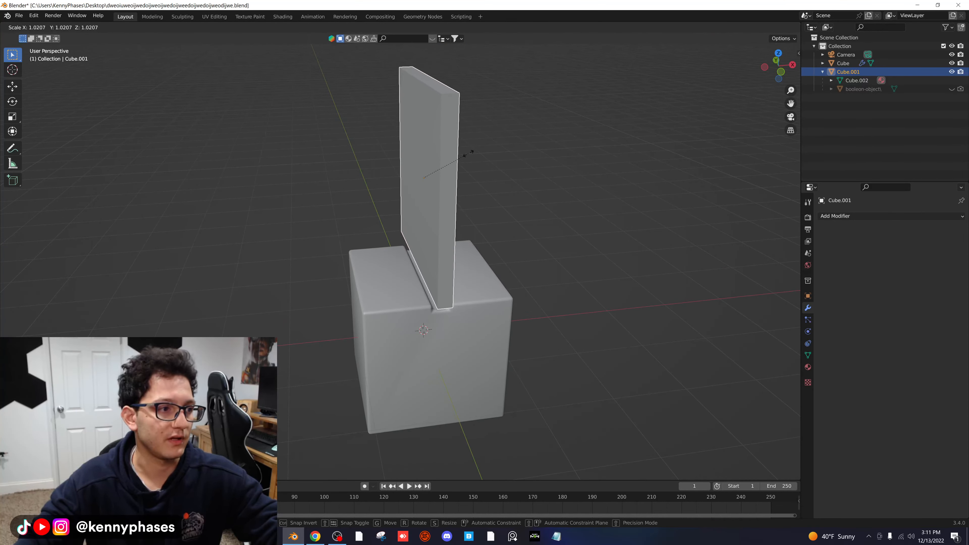
click(468, 152)
middle_drag(491, 185, 551, 208)
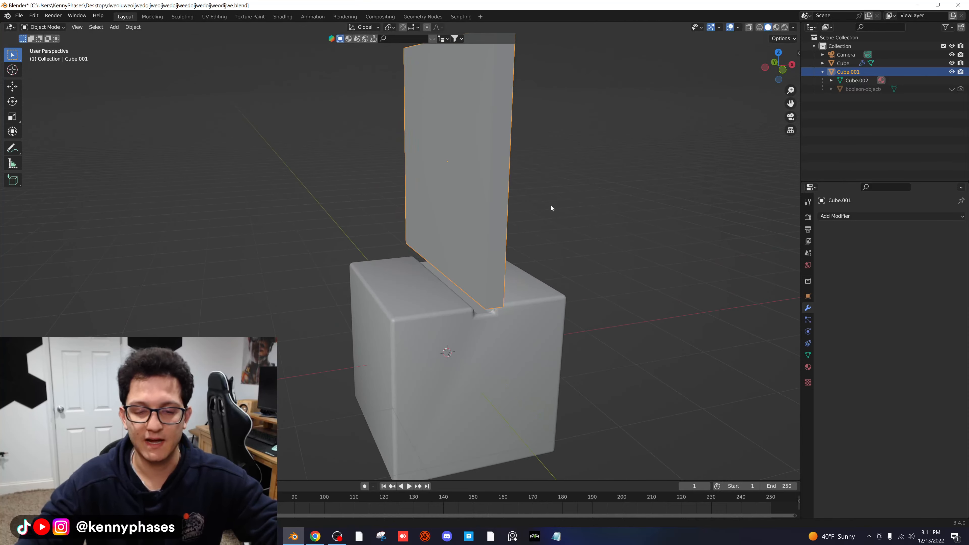
middle_drag(526, 164, 524, 248)
scroll(498, 286, up, 2)
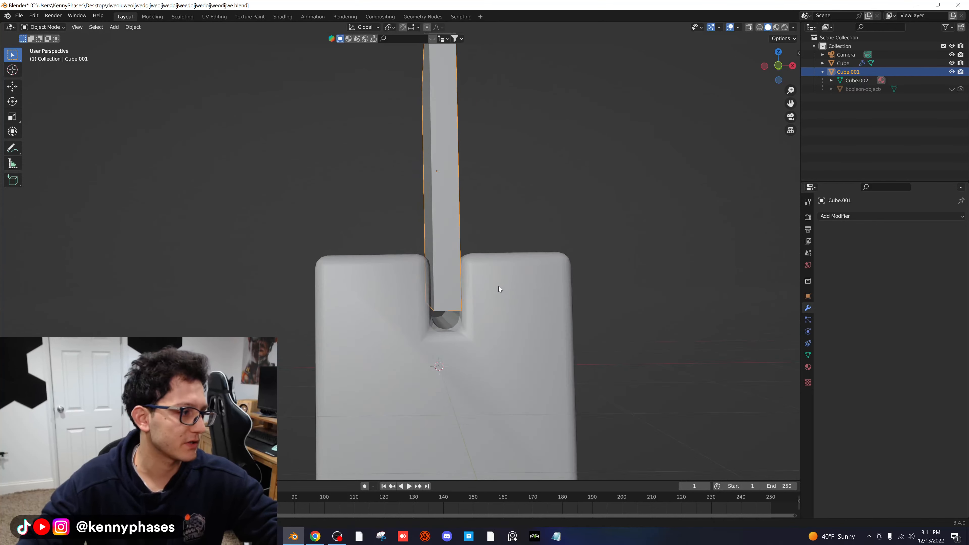
Step: Lower the panel along the global Z axis until it passes through the whole cube and splits it in two
middle_drag(498, 286, 643, 50)
scroll(512, 294, down, 2)
key(g)
key(z)
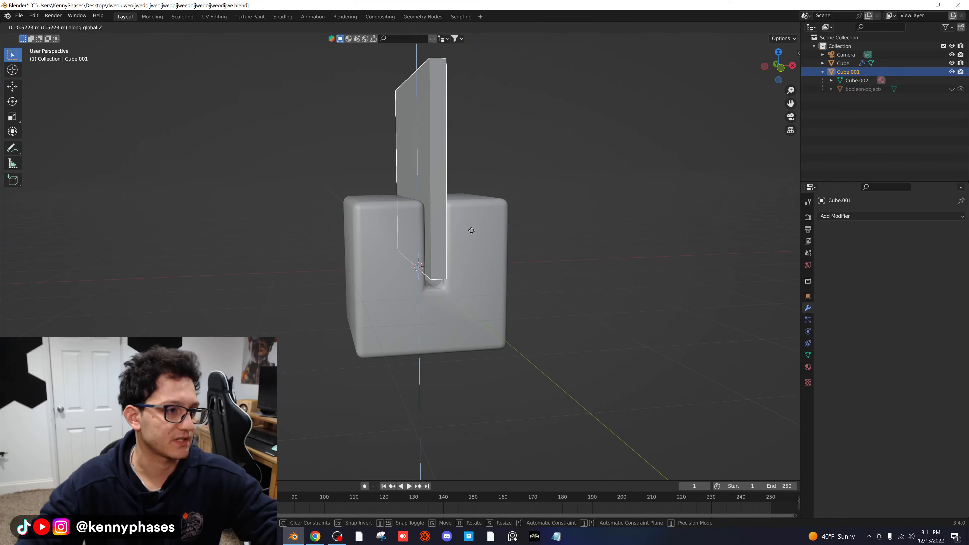
click(491, 320)
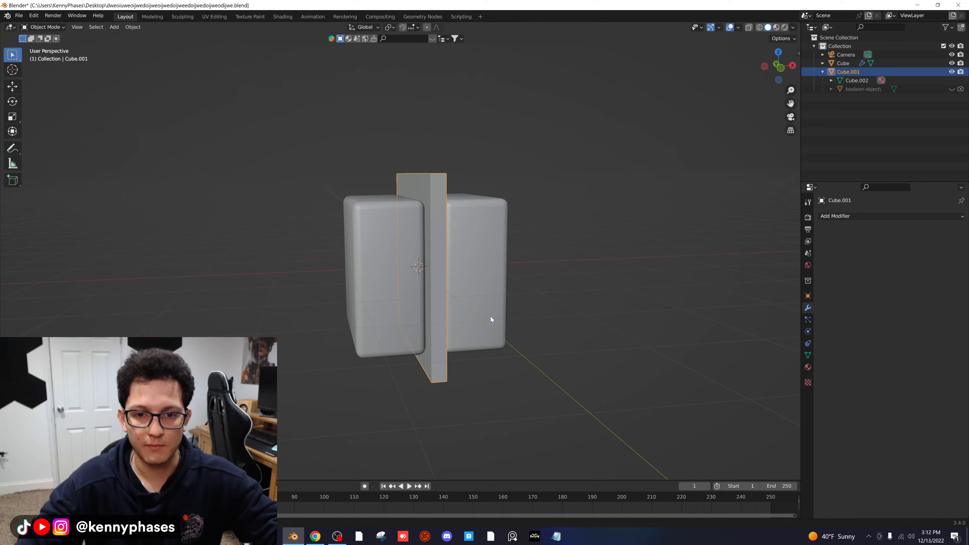
Step: Hide the panel Cube.001 in the viewport and examine the gap between the cube's two halves
middle_drag(491, 320, 434, 303)
click(951, 72)
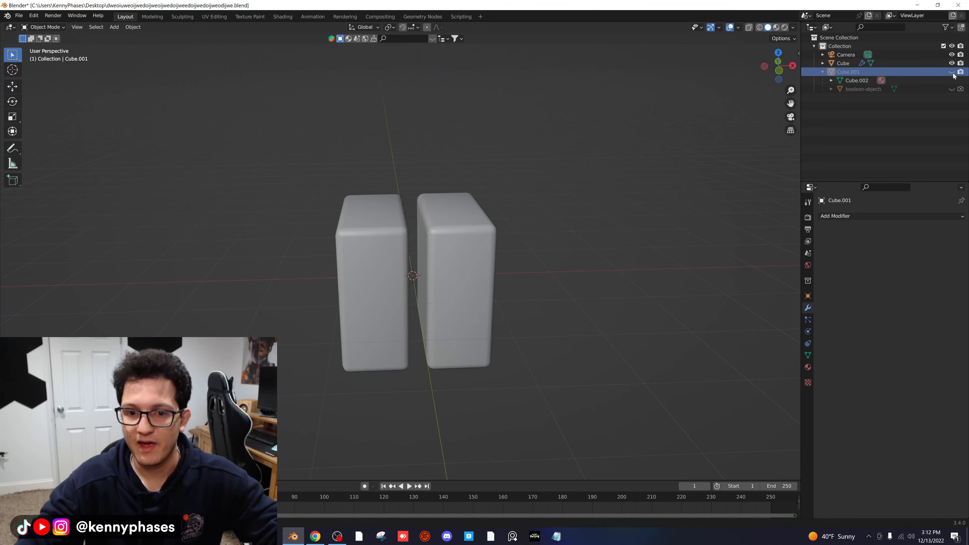
middle_drag(751, 102, 706, 126)
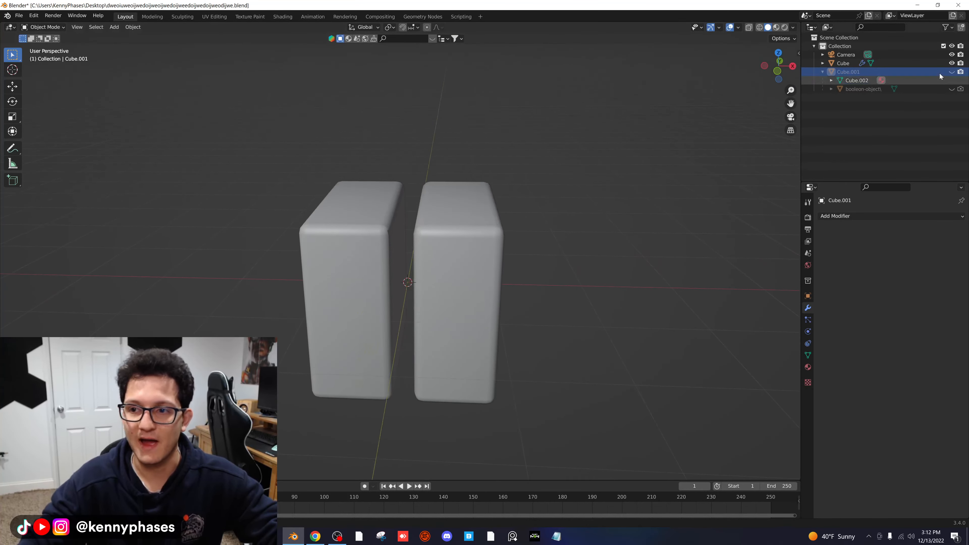
Step: Show the panel Cube.001 again and move it back up to the top of the cube
click(951, 72)
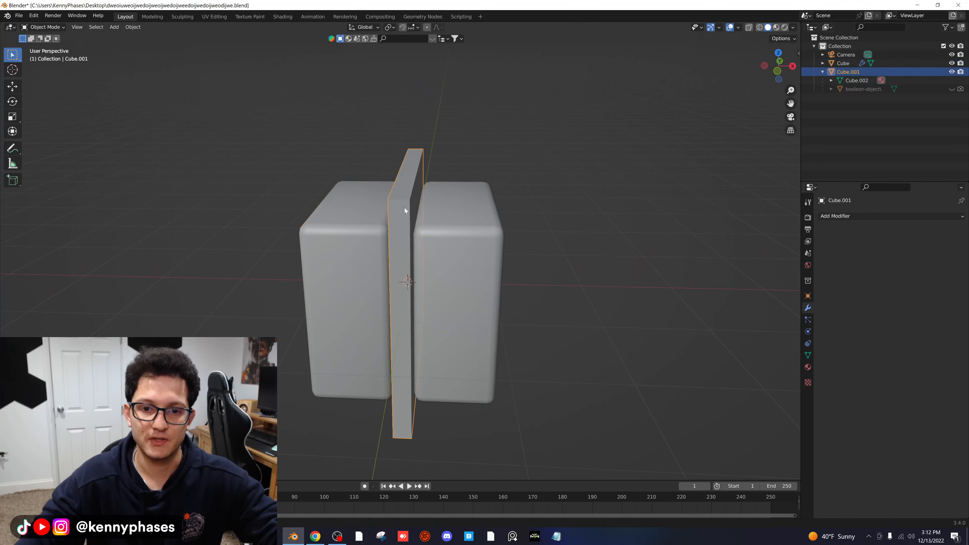
key(g)
click(452, 202)
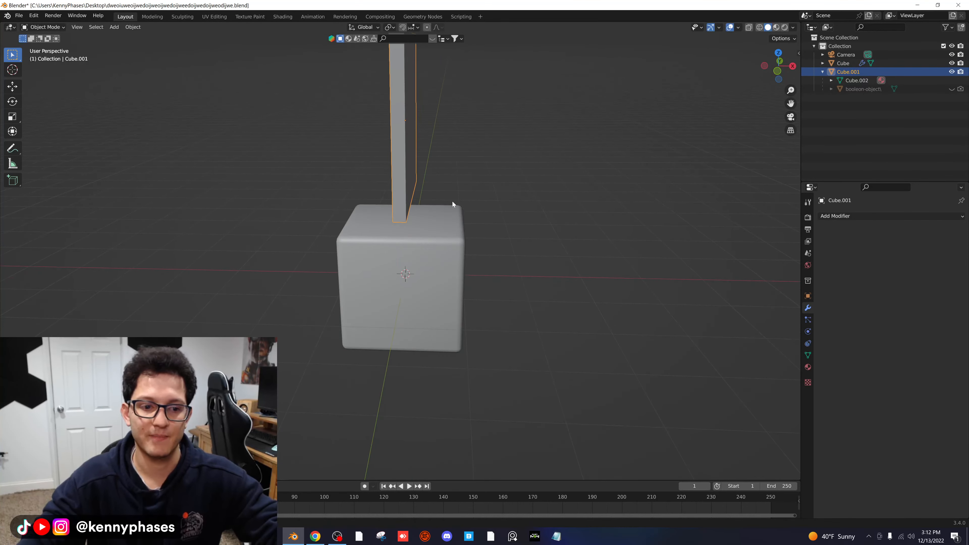
Step: Insert a Location keyframe for the panel Cube.001 at frame 1 with the panel above the cube
middle_drag(452, 202, 443, 162)
key(i)
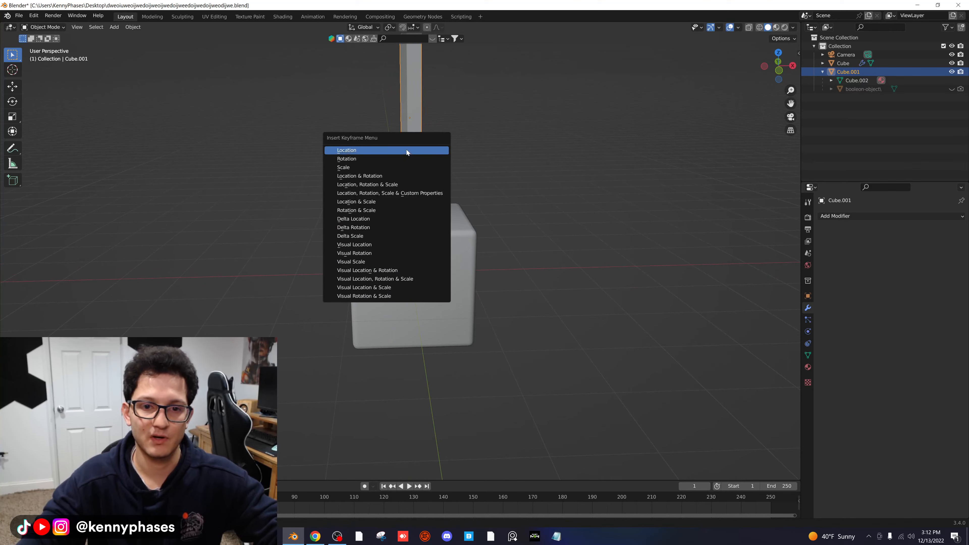
click(406, 149)
Step: At frame 30, lower the panel Cube.001 about 5.4 m along the global Z axis and insert a Location keyframe
key(space)
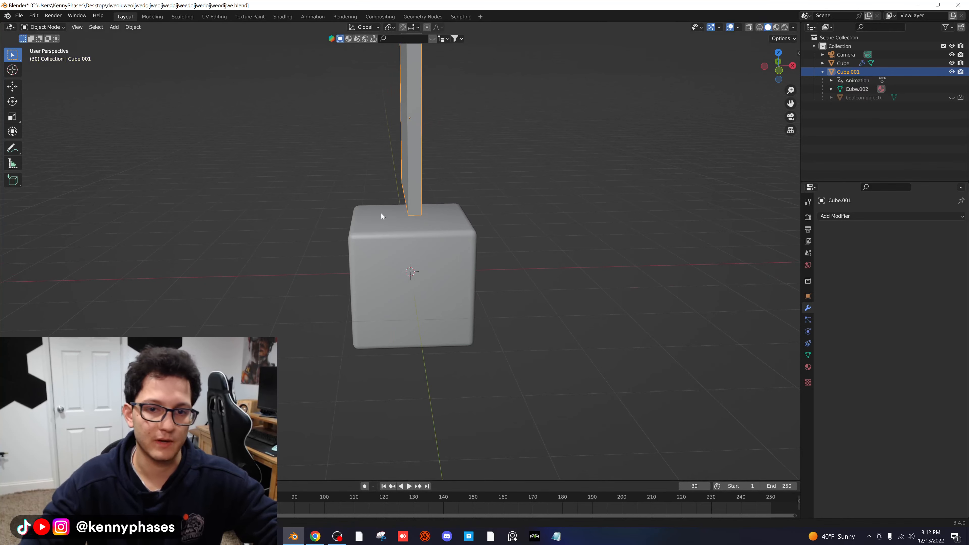
key(g)
key(z)
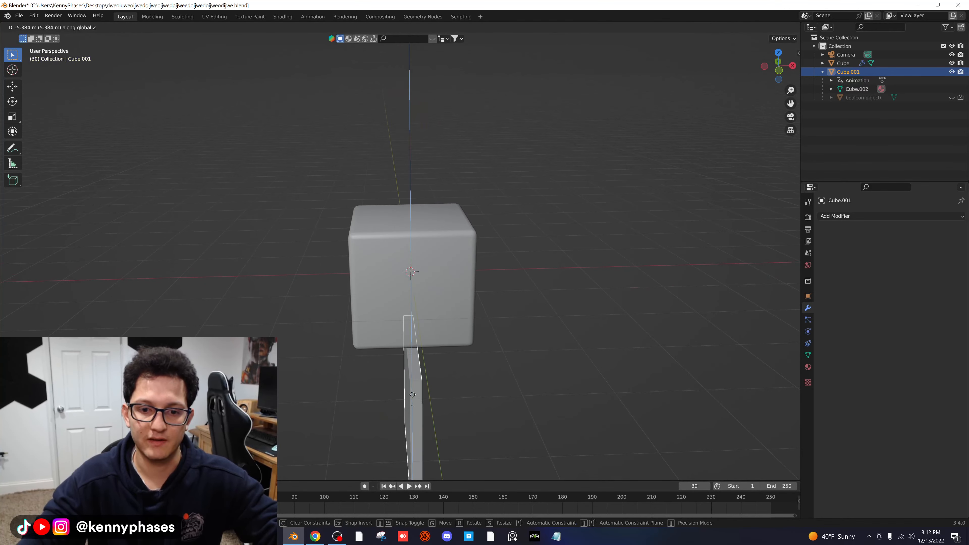
click(414, 396)
key(i)
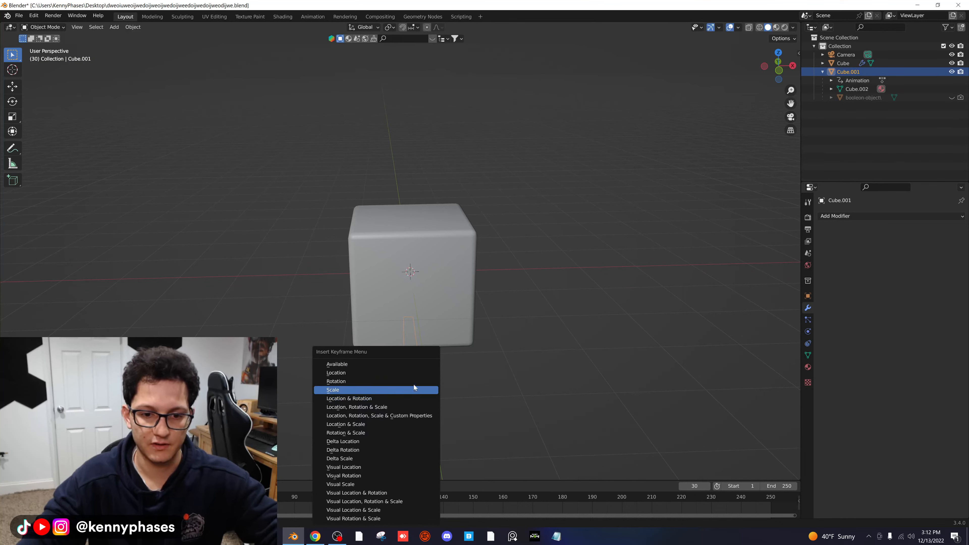
click(406, 373)
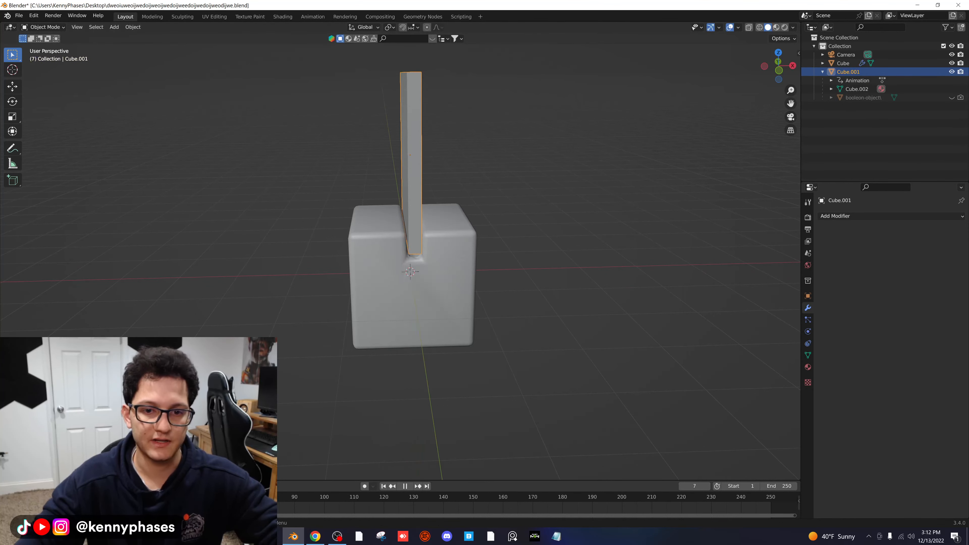
Step: Hide the panel Cube.001 in the viewport and play the animation from frame 1 to inspect the slot moving through the cube
key(shift+Left)
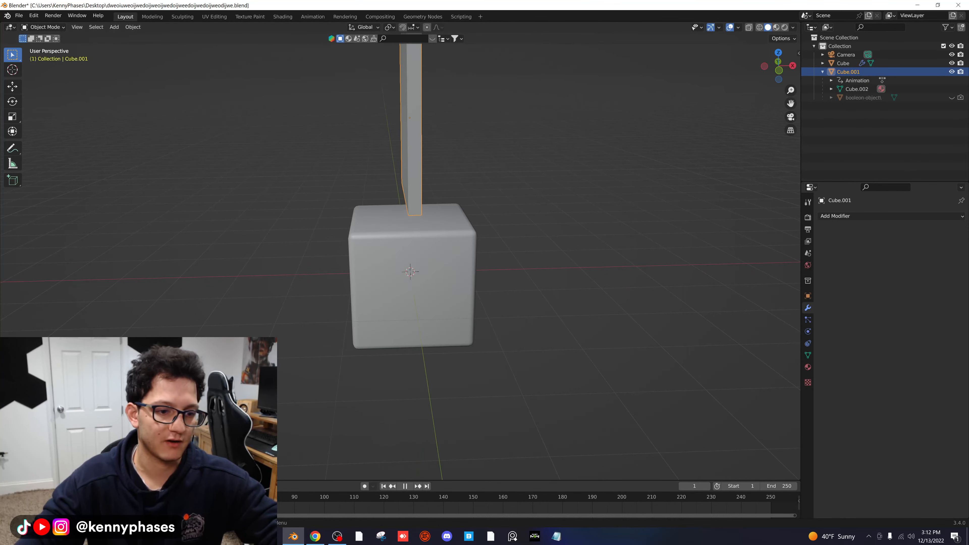
click(952, 72)
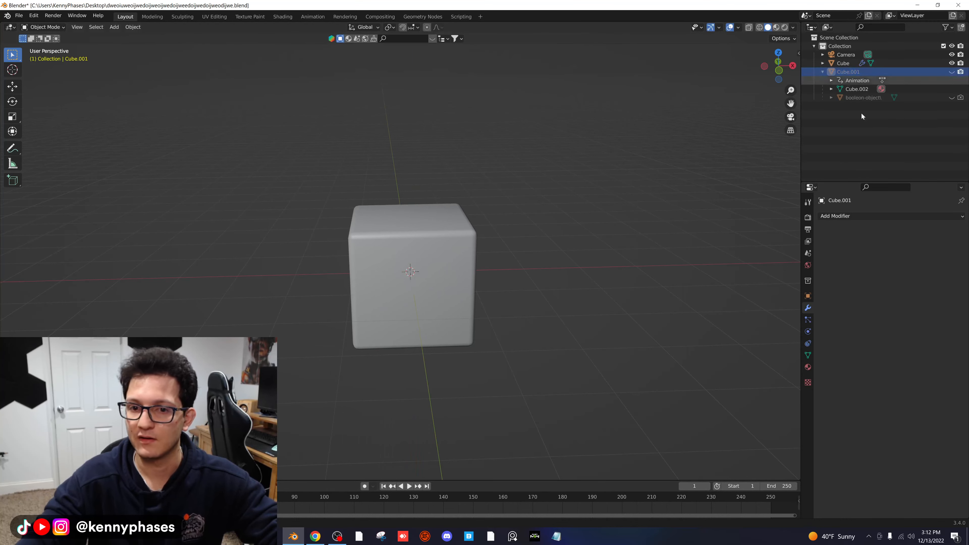
middle_drag(724, 160, 556, 233)
key(space)
key(space)
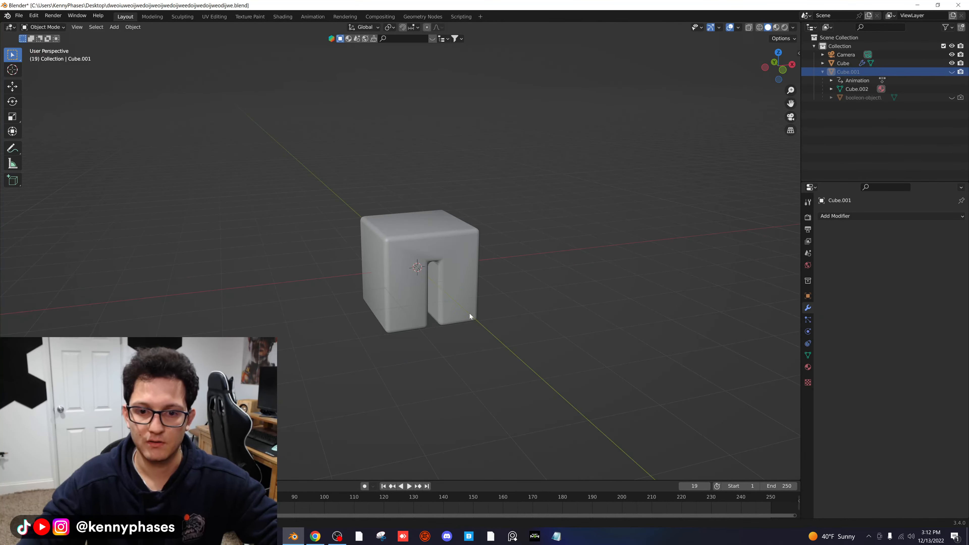
scroll(476, 311, up, 2)
middle_drag(481, 309, 482, 305)
key(space)
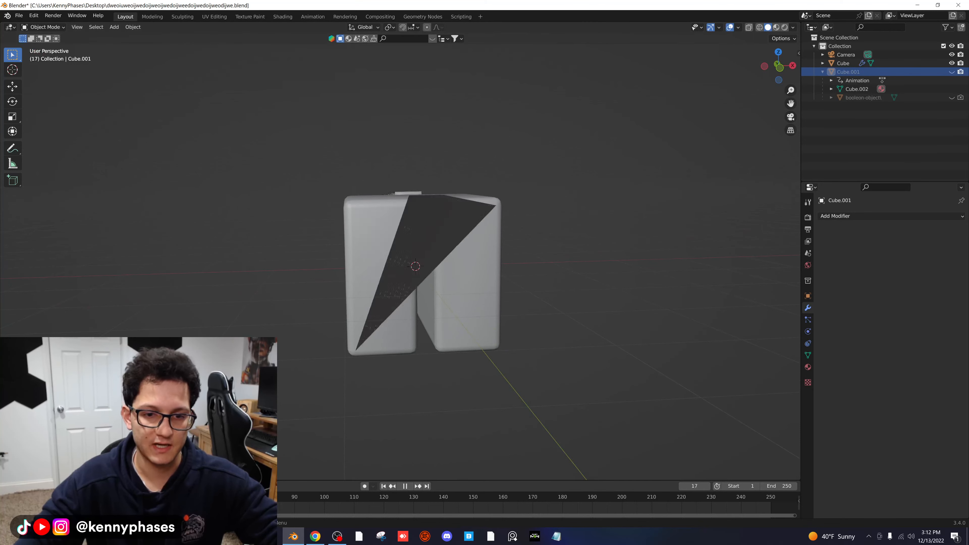
key(shift+Left)
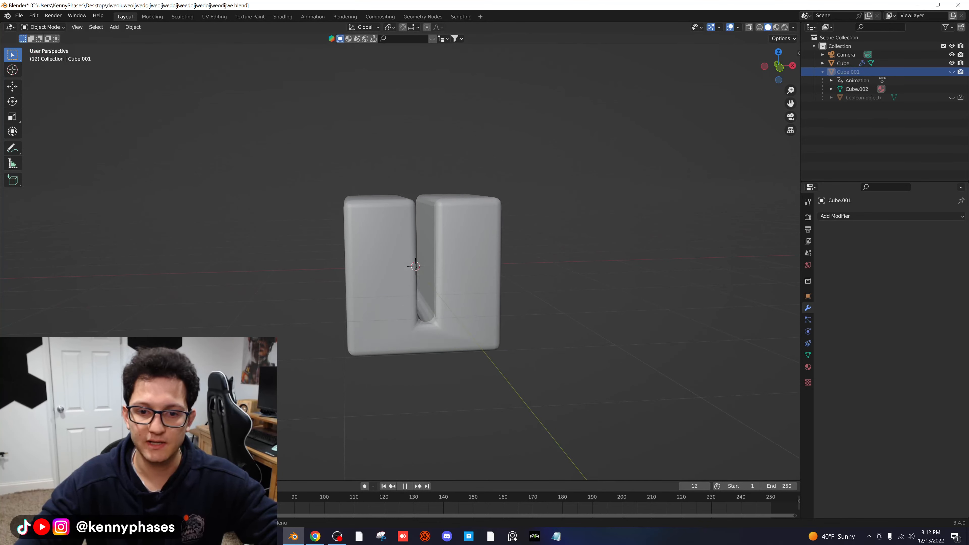
Step: Stop playback at frame 13 and set the cube's Bevel modifier amount to 0.055 m
key(space)
click(373, 267)
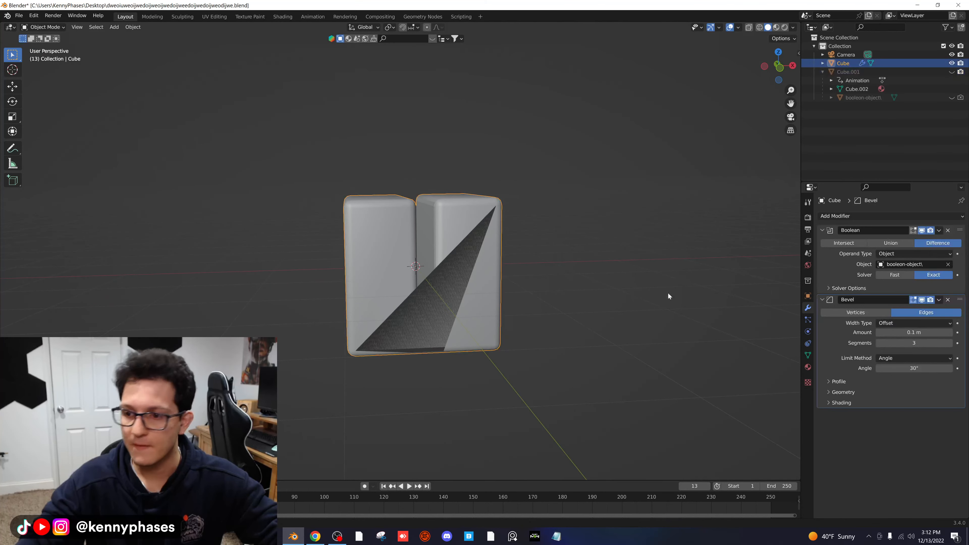
scroll(669, 296, up, 3)
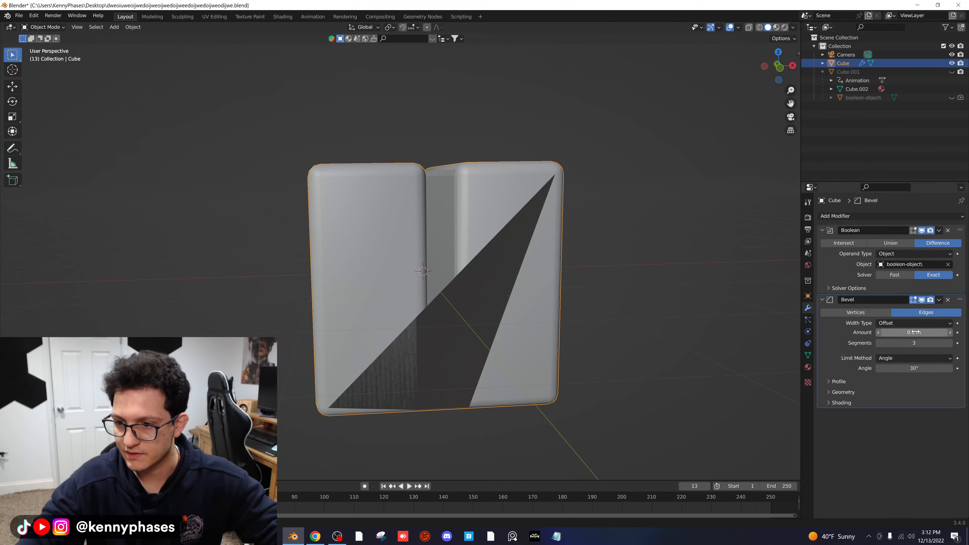
drag(913, 332, 898, 332)
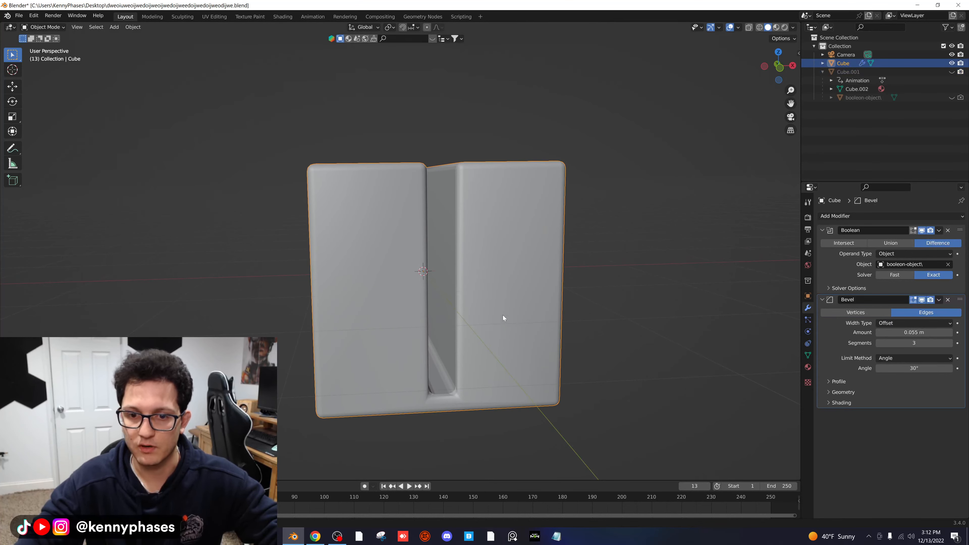
Step: Play the animation again and examine the cube's moving slot with the smaller bevel
middle_drag(502, 315, 474, 334)
key(space)
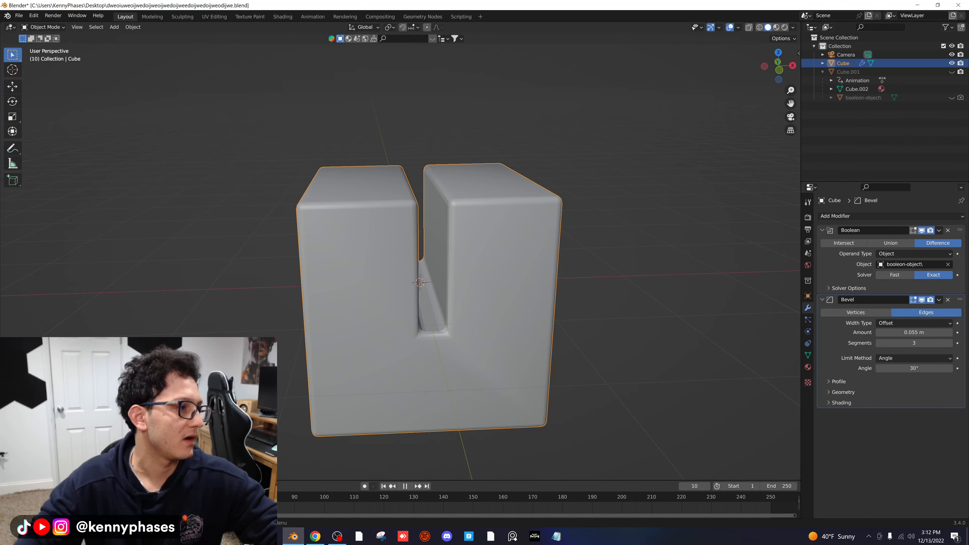
key(space)
scroll(387, 289, down, 3)
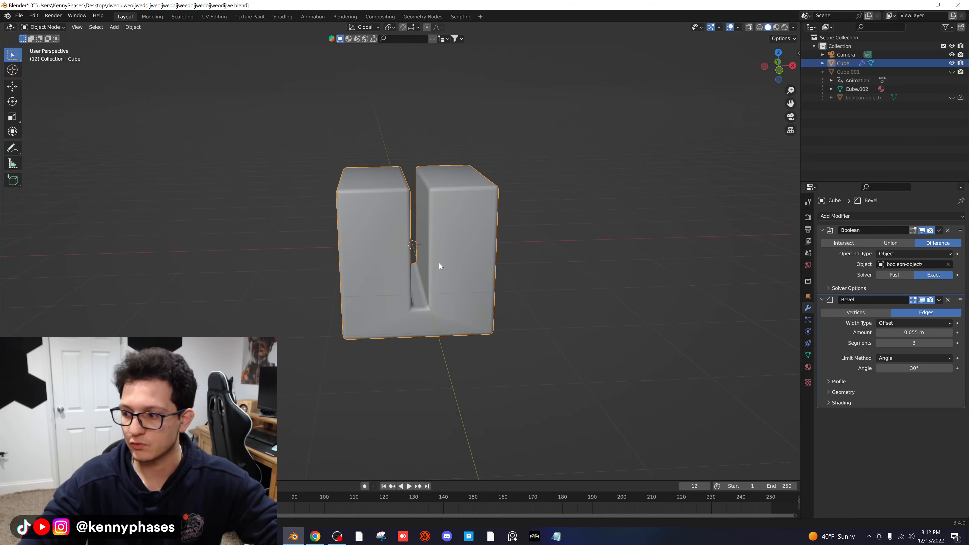
middle_drag(439, 263, 448, 299)
scroll(448, 298, down, 1)
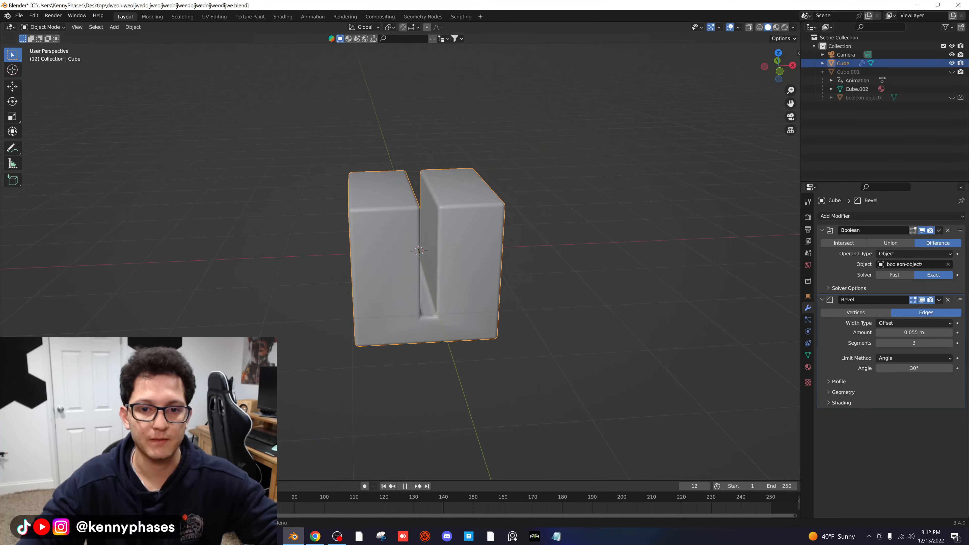
Step: Show the Boolean cutter object parented under Cube.001 in the viewport and view it together with the cube
click(952, 97)
middle_drag(529, 171, 484, 169)
scroll(412, 253, up, 4)
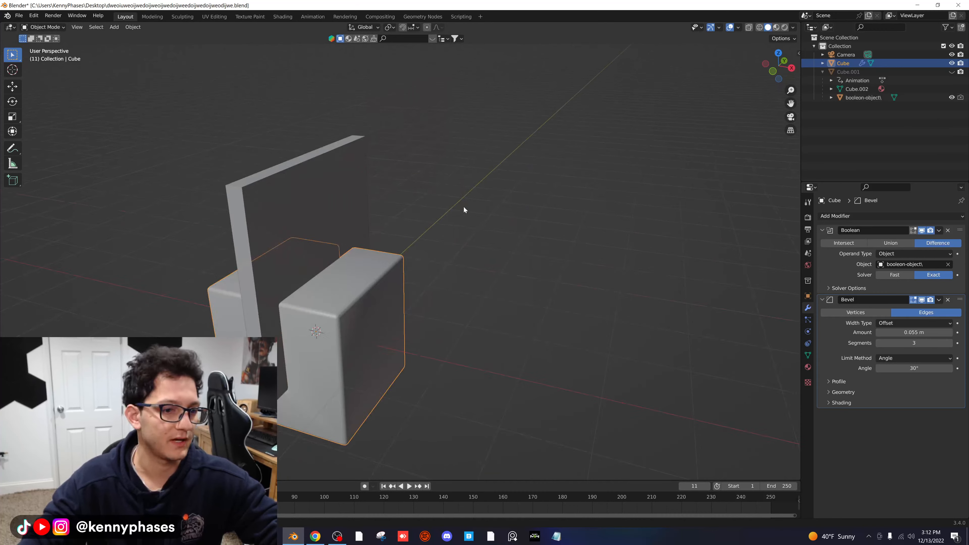
key(KP_Decimal)
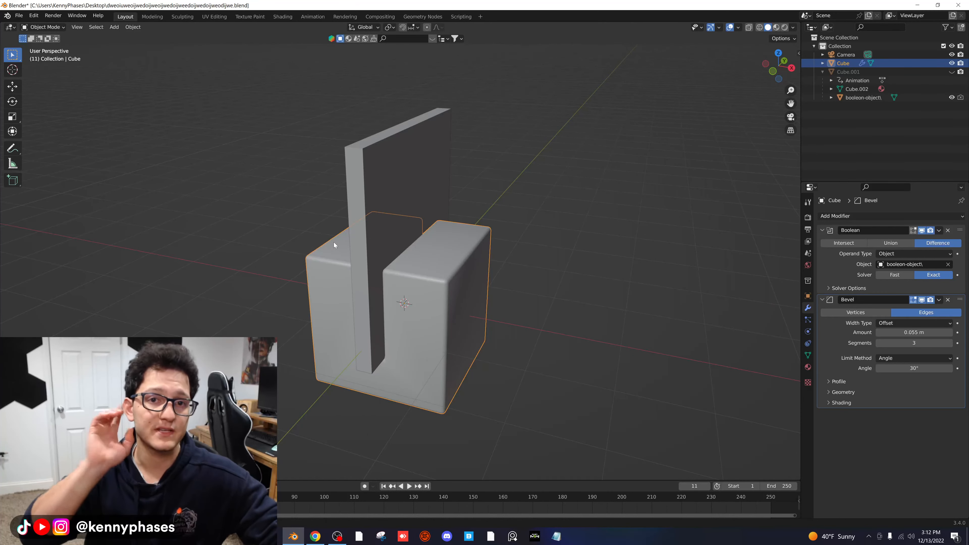
Step: Switch to Google Chrome and enlarge its New Tab window over the 3D viewport
key(alt+Tab)
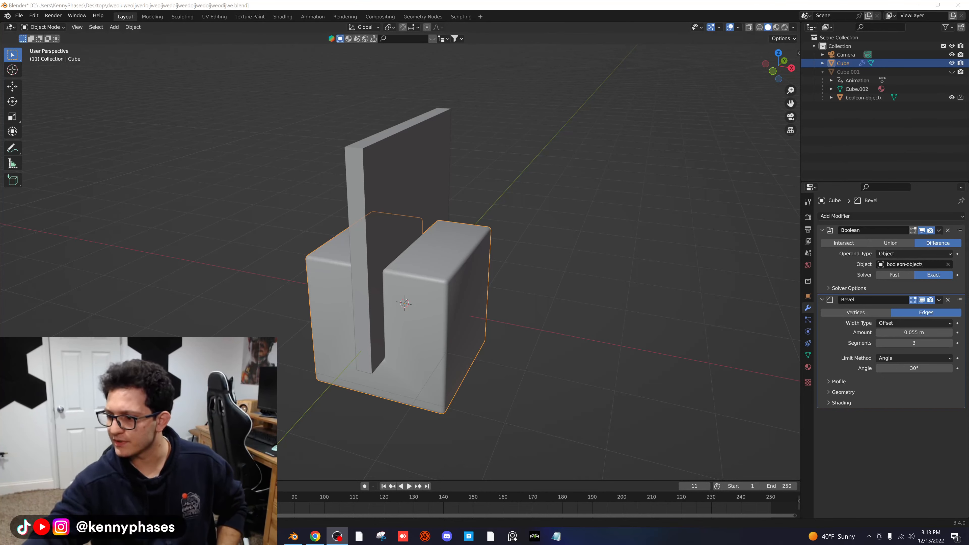
key(alt+Tab)
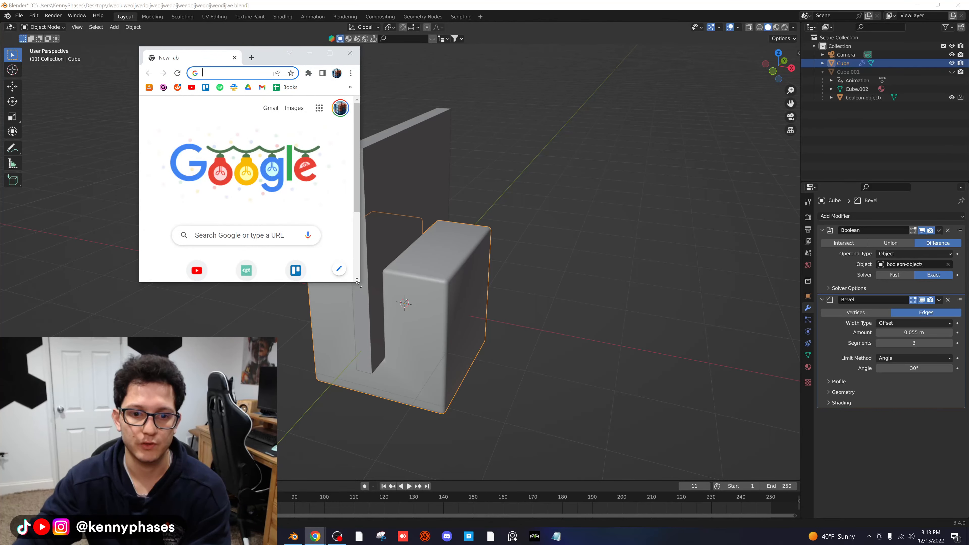
drag(359, 283, 732, 460)
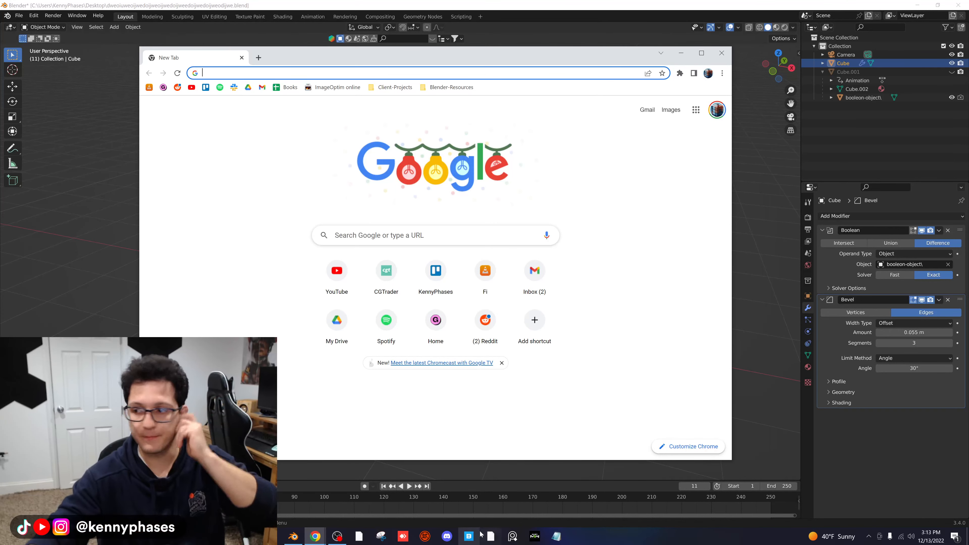
Step: Switch to Notepad and write "sculpting ideas: comment below" in the empty document
click(556, 536)
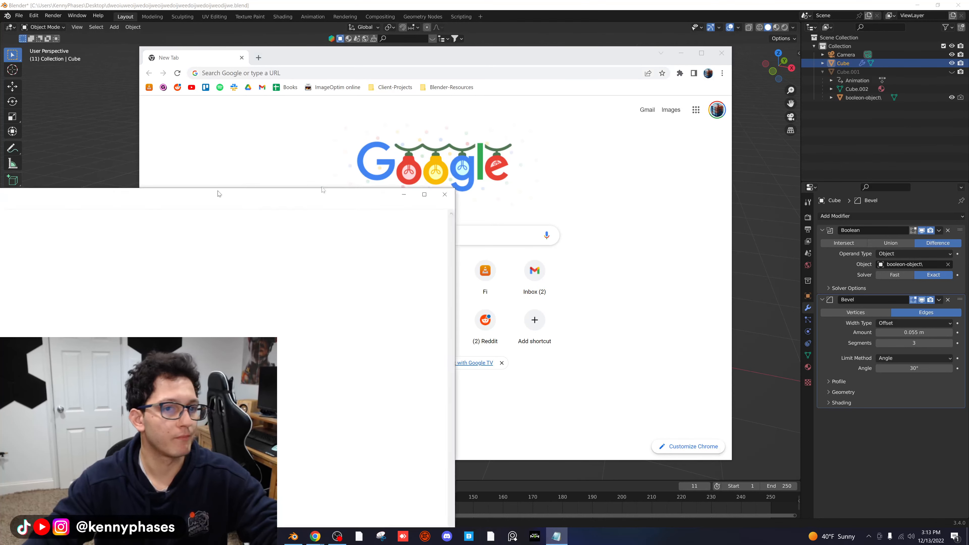
text(scu)
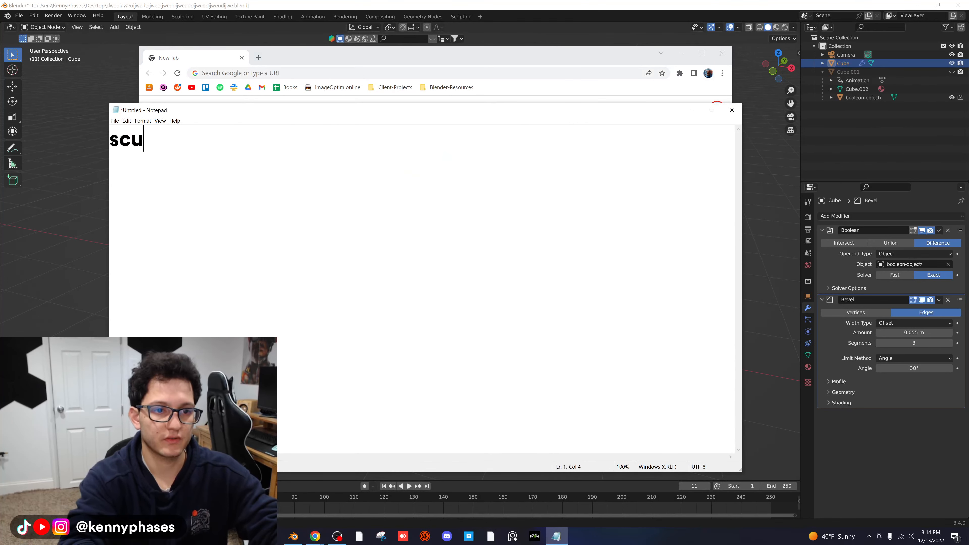
text(lpting ideas)
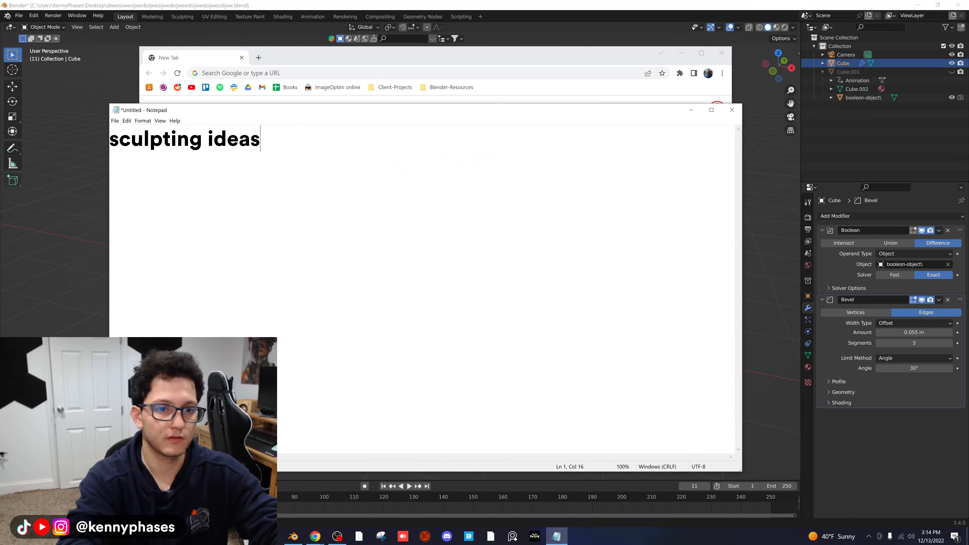
text(: comment belo)
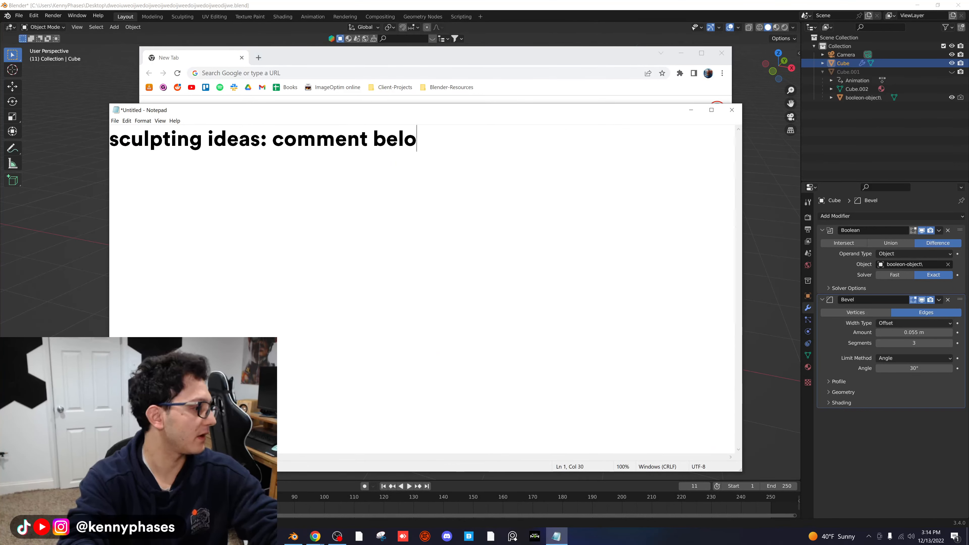
text(w)
Step: Break the note after "sculpting ideas:" so that "comment below" sits on a second line
key(shift+Home)
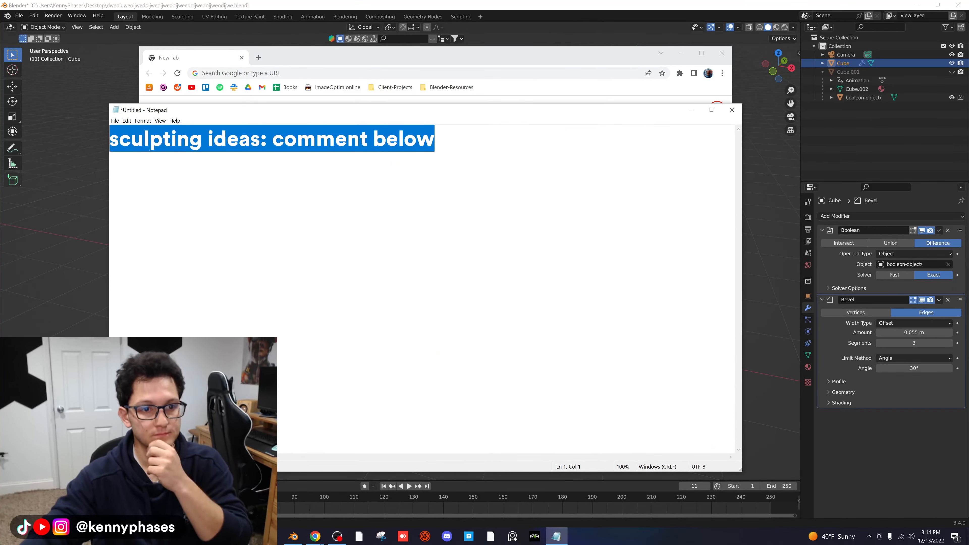
key(shift+Right)
key(shift+Right)
key(shift+Right)
click(272, 138)
key(Return)
Step: Select all of the note's text and enlarge the document zoom to 210%
key(ctrl+a)
key(ctrl+plus)
key(ctrl+plus)
key(ctrl+plus)
key(ctrl+plus)
key(ctrl+plus)
key(ctrl+plus)
key(ctrl+plus)
key(ctrl+plus)
key(ctrl+plus)
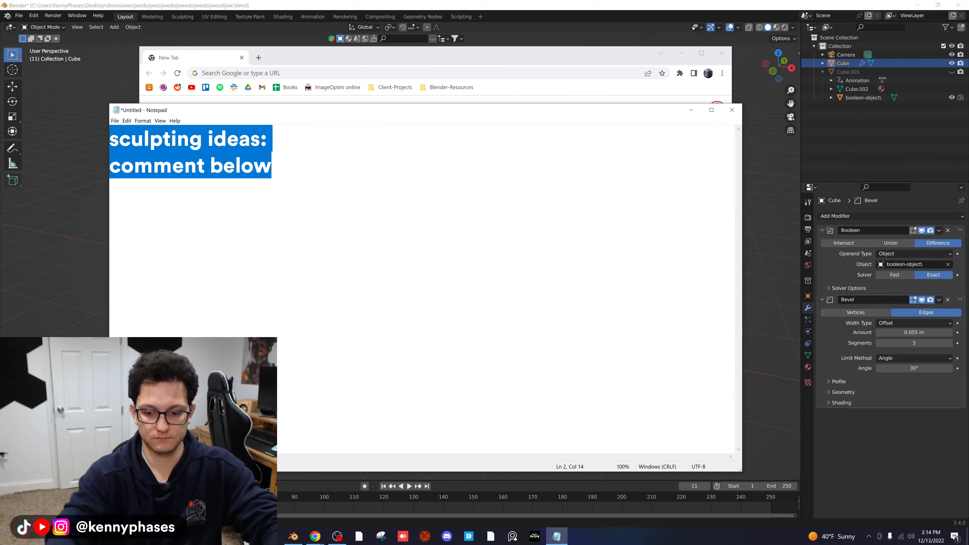
key(ctrl+plus)
key(ctrl+plus)
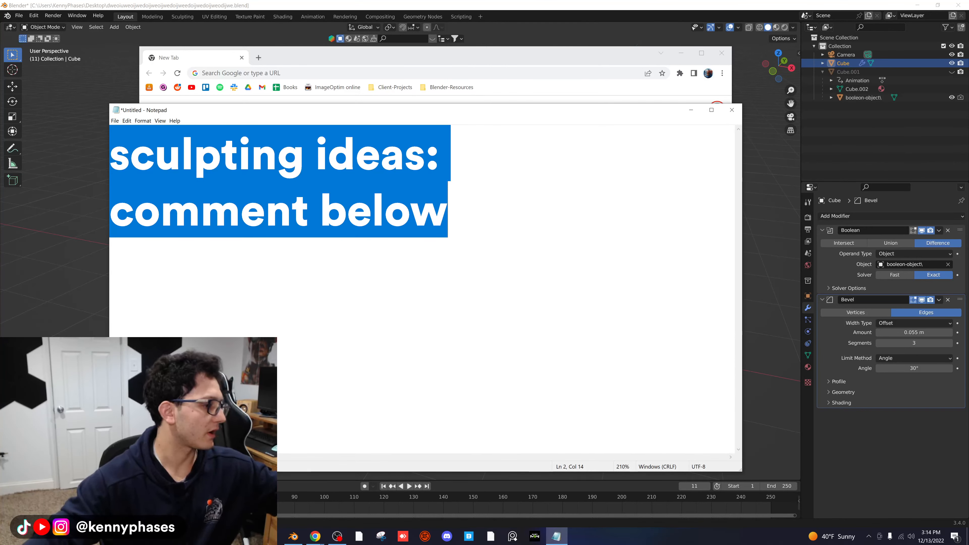
Step: Switch to Google Chrome, search Google Images for "pokemon" and browse the pictures for sculpting ideas
click(304, 55)
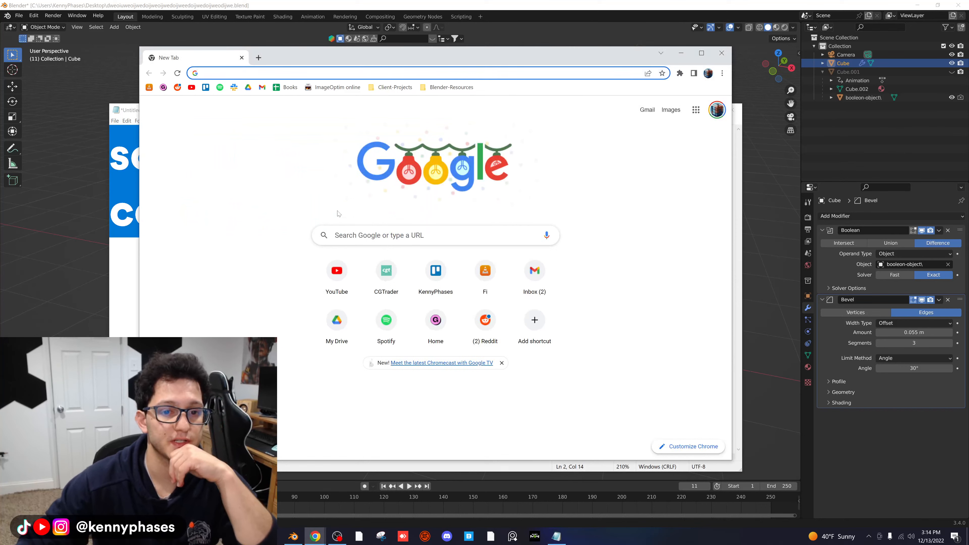
text(pokemon)
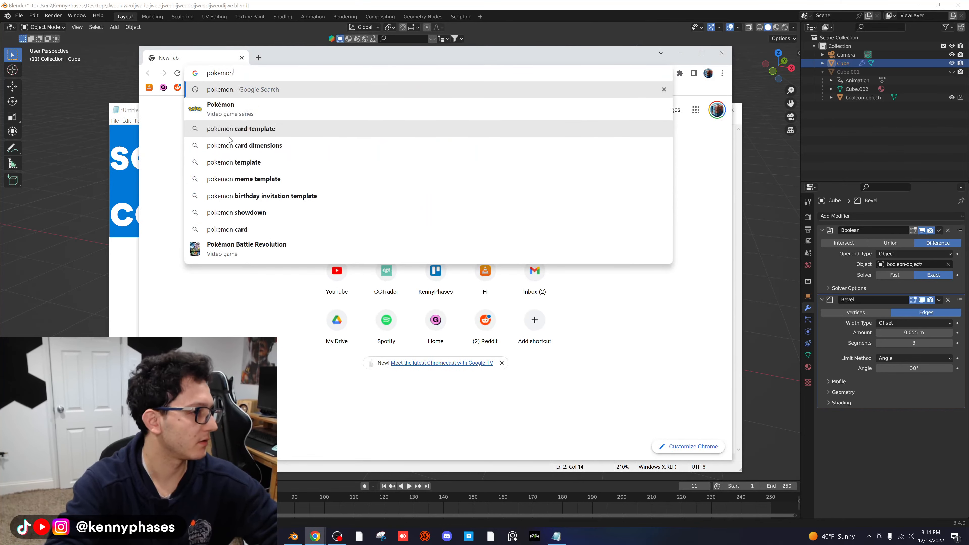
key(Return)
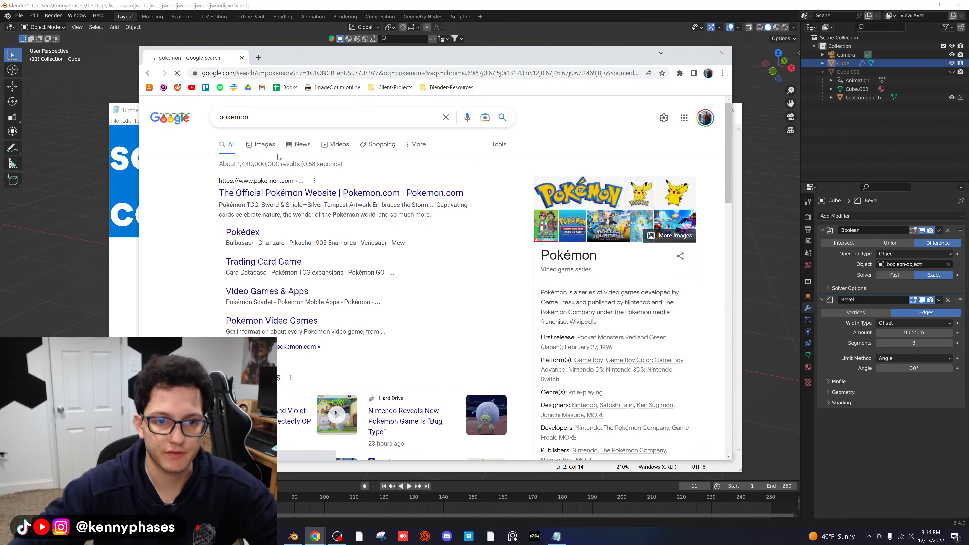
click(229, 140)
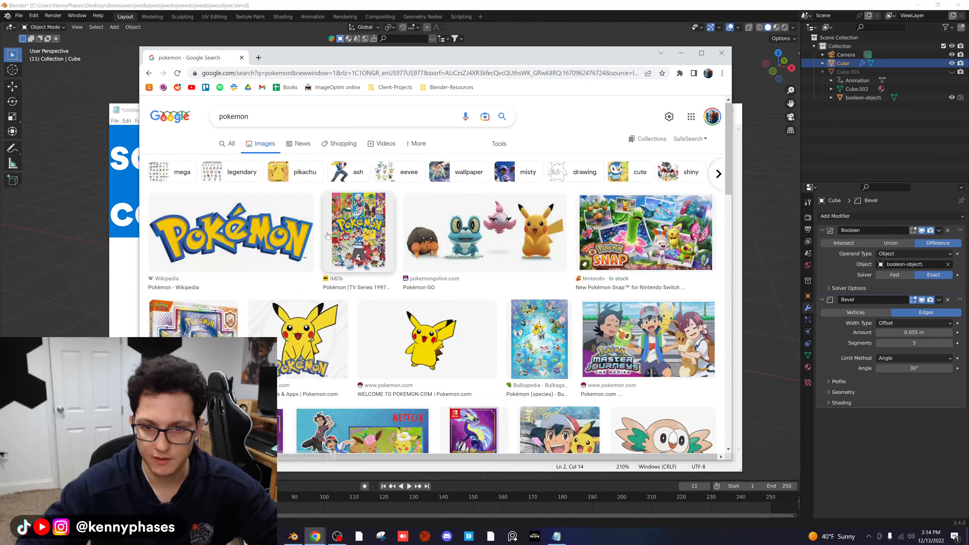
scroll(326, 254, down, 2)
scroll(327, 254, down, 4)
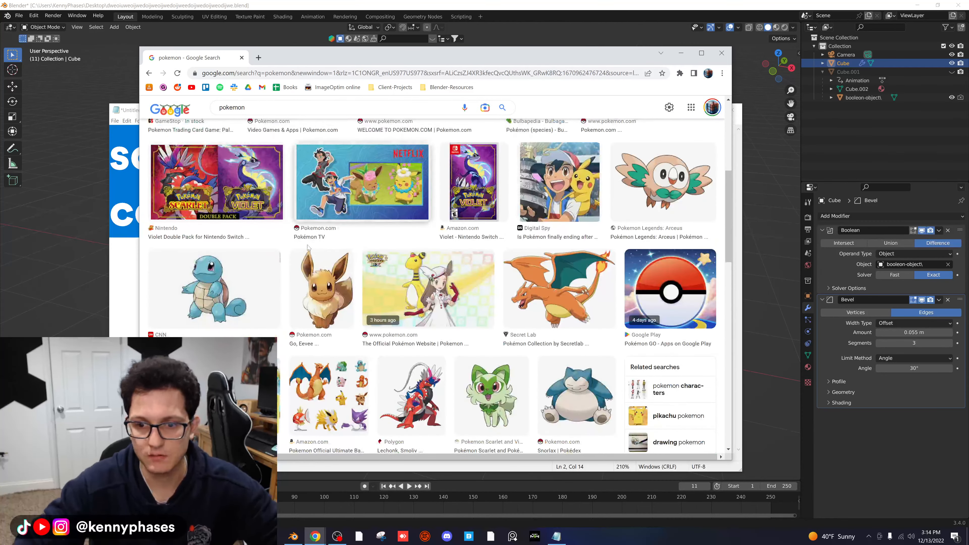
scroll(309, 248, down, 3)
scroll(304, 245, up, 1)
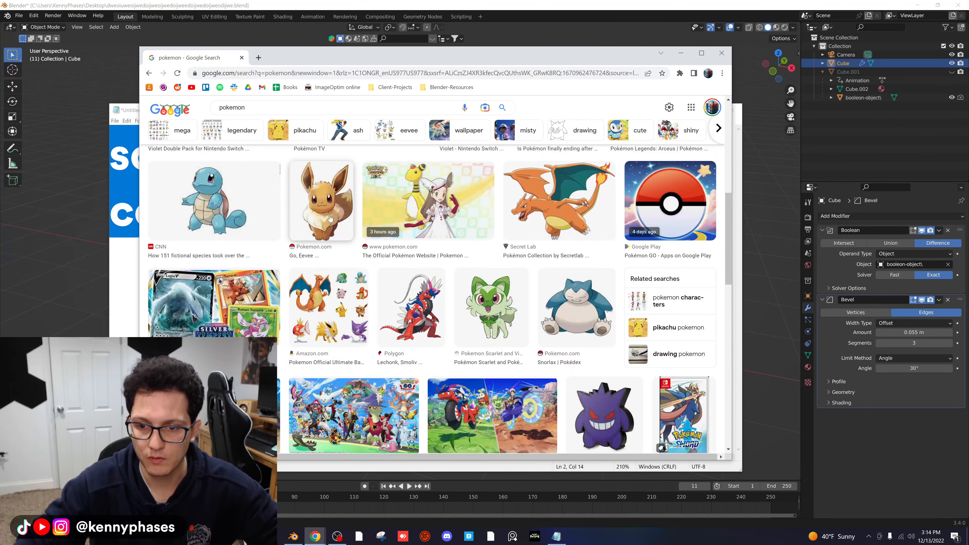
scroll(331, 218, down, 2)
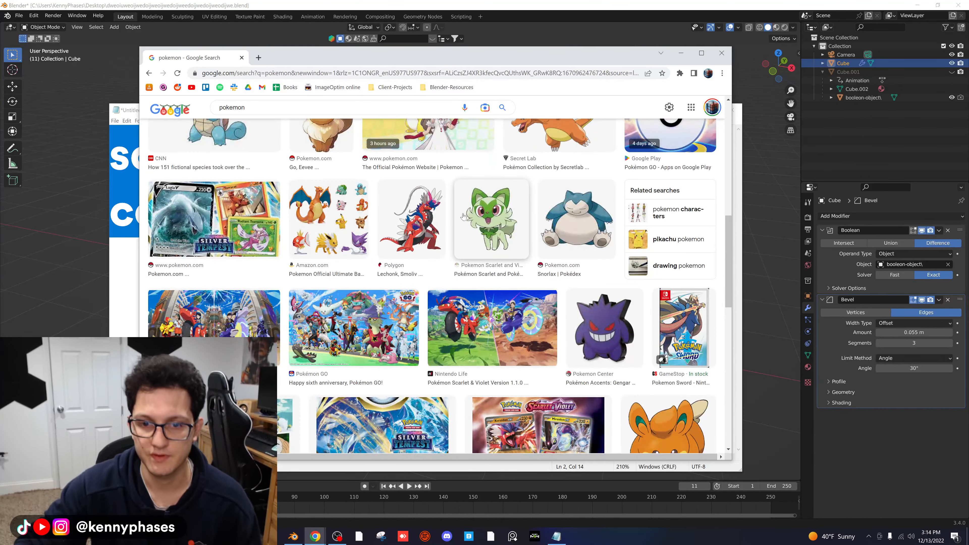
Step: Preview the Snorlax Pokédex picture and look through its related images and the other Pokémon results for sculpting examples
click(578, 229)
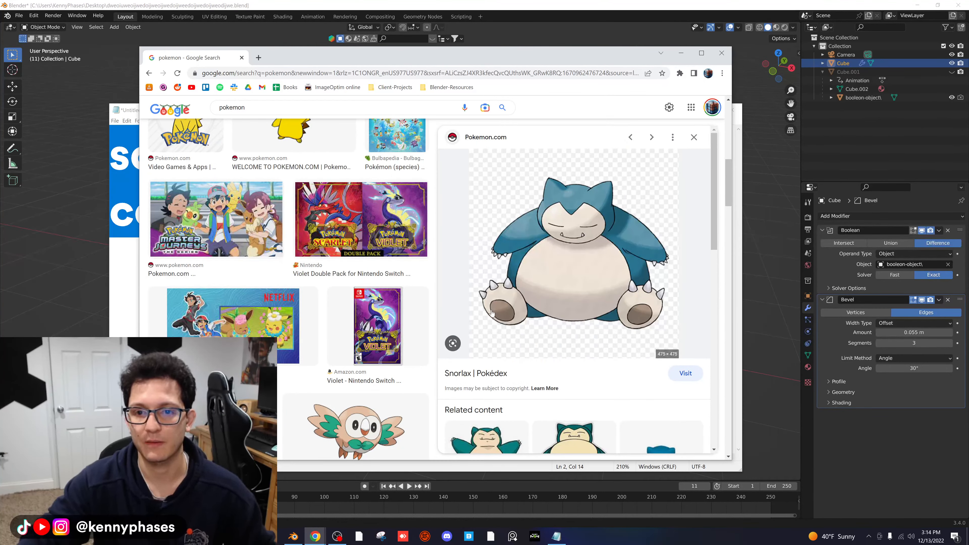
scroll(480, 311, down, 3)
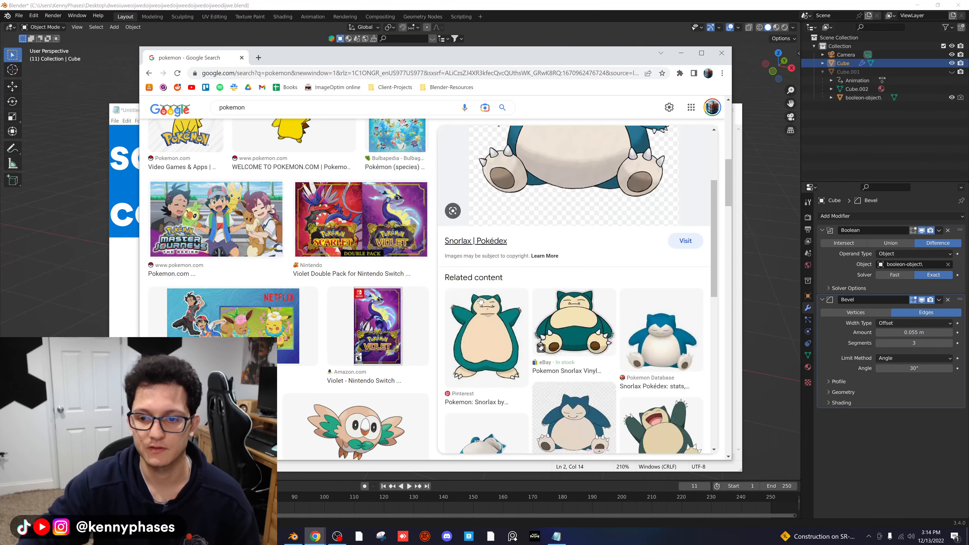
scroll(481, 302, down, 4)
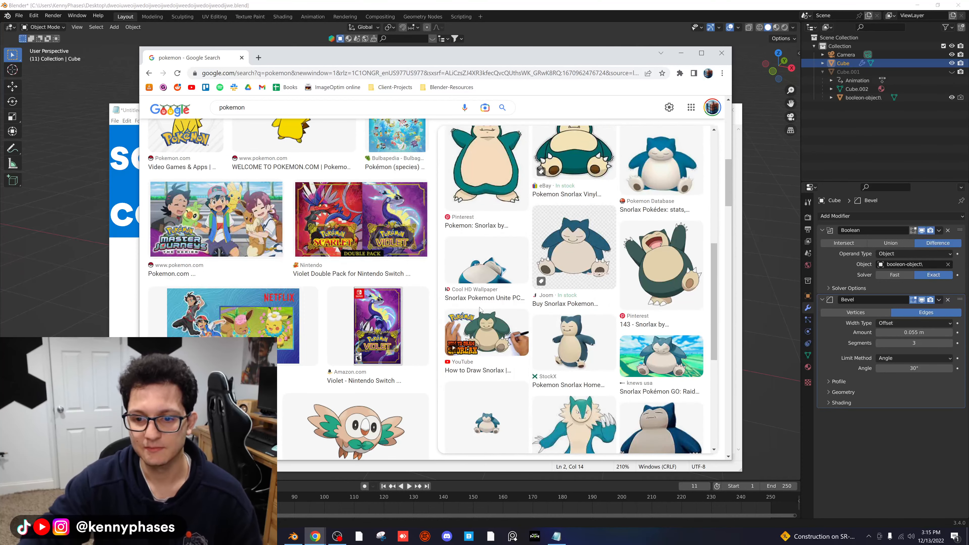
scroll(479, 310, down, 4)
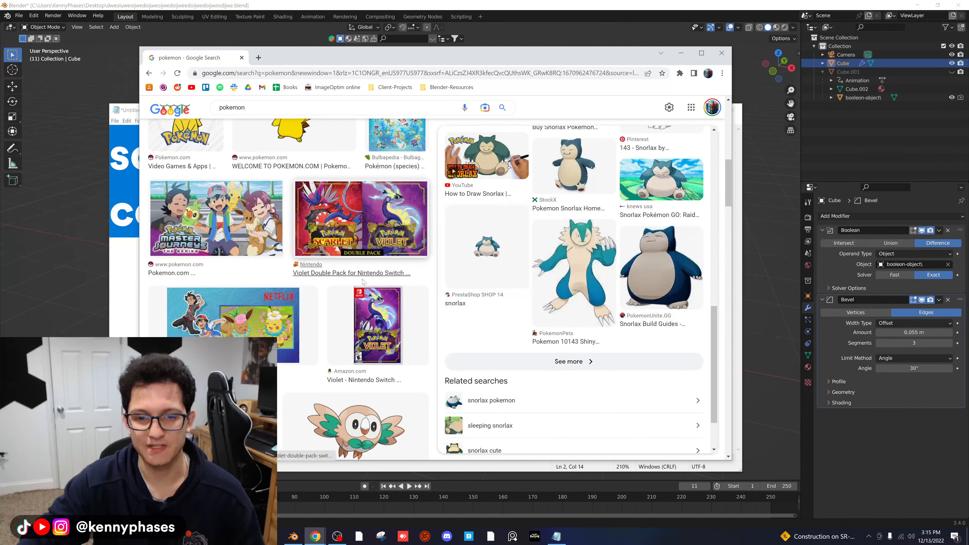
scroll(362, 281, down, 7)
scroll(541, 309, up, 6)
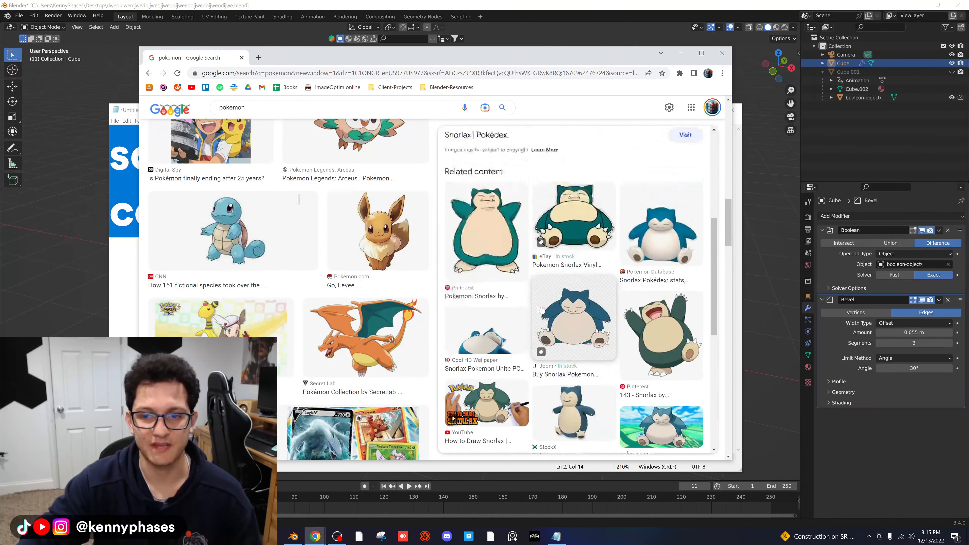
scroll(541, 310, up, 5)
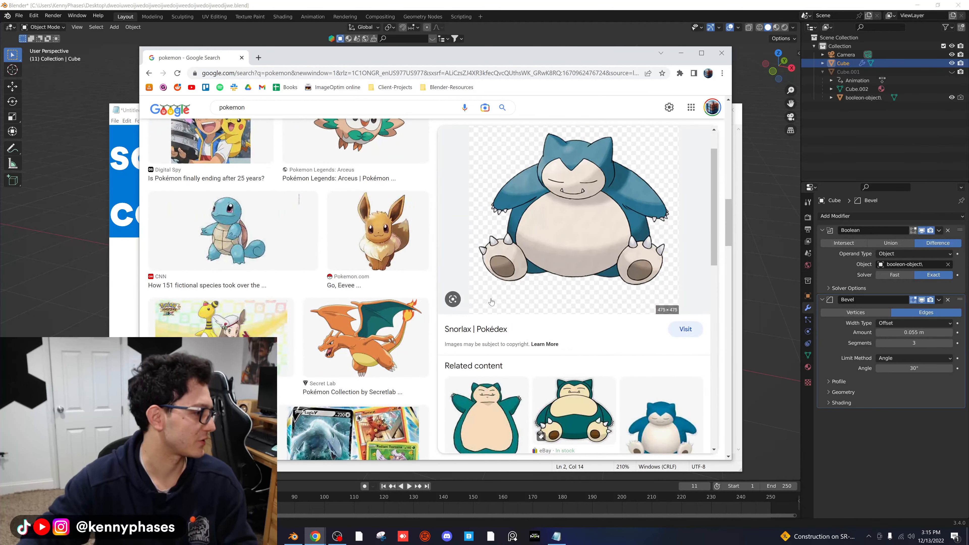
scroll(179, 235, down, 7)
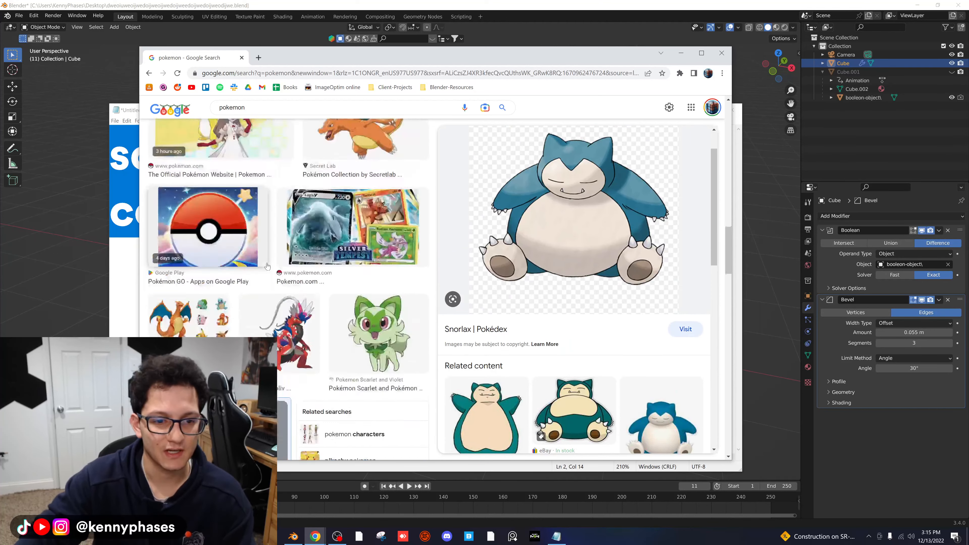
Step: Preview the Amazon ten-pack battle figure picture, open its product page and close that page again
click(180, 235)
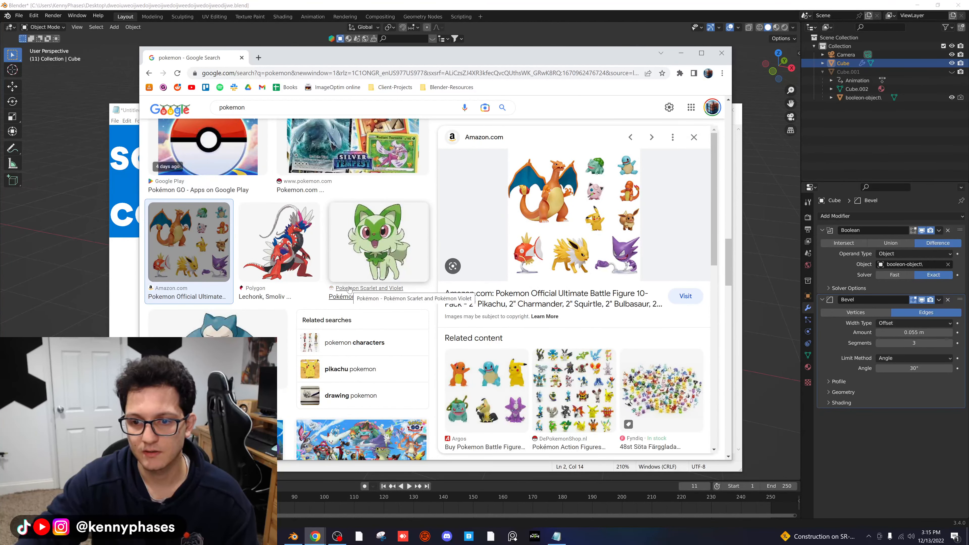
click(554, 262)
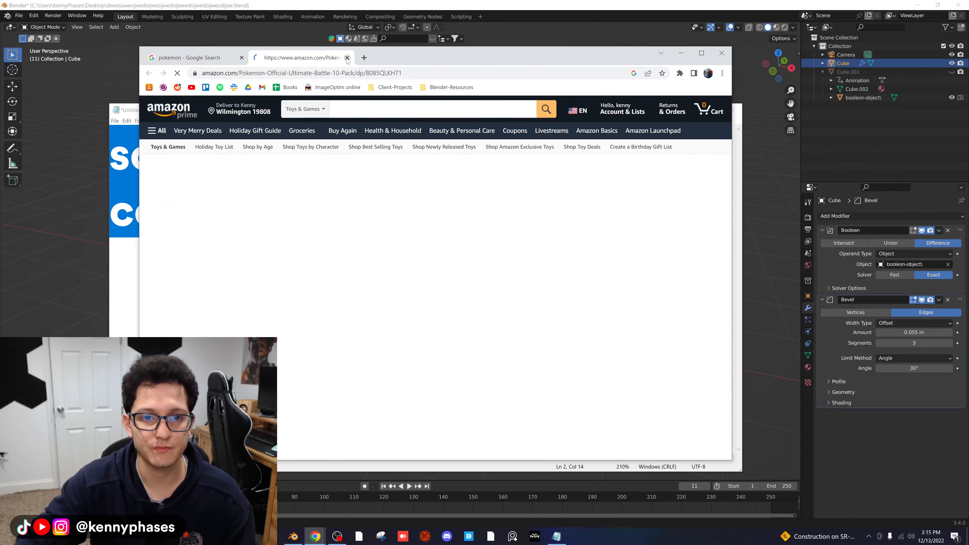
key(ctrl+w)
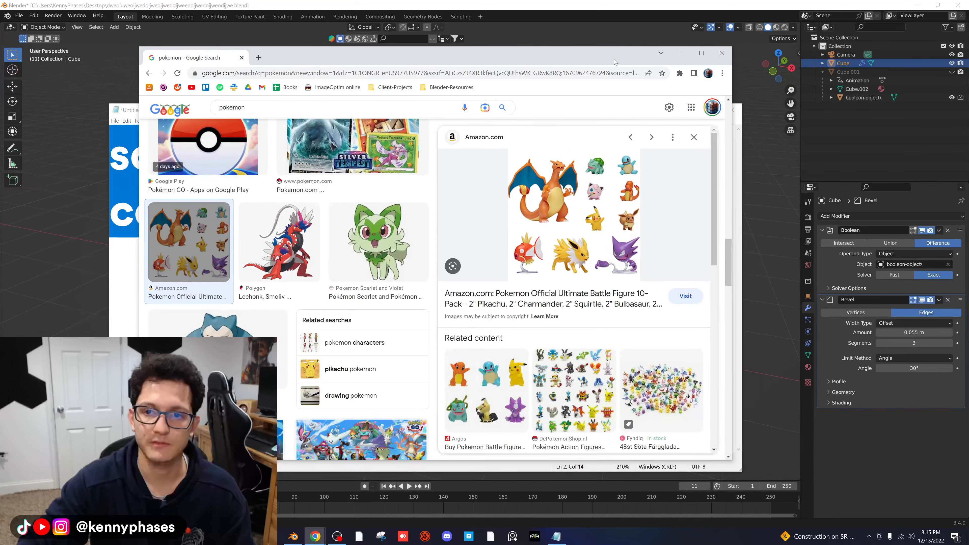
drag(612, 61, 334, 103)
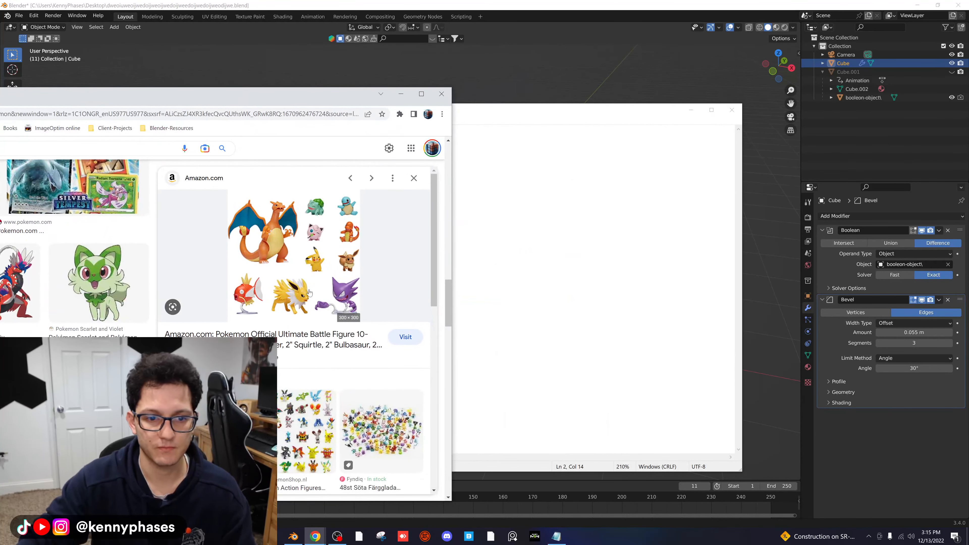
drag(302, 90, 609, 48)
Step: Search the images for "pokemon yellow" and preview the IGN picture of Jolteon
click(320, 103)
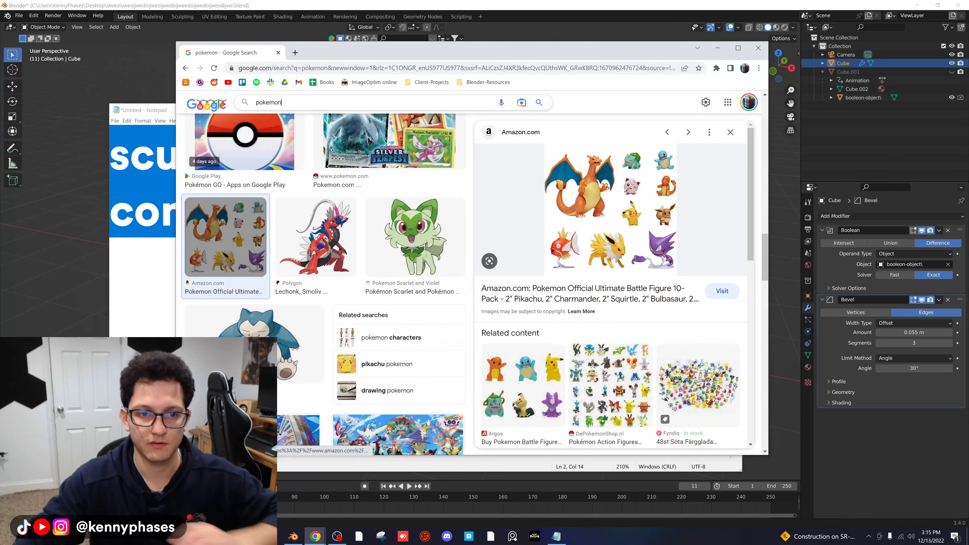
text(yellow)
key(Return)
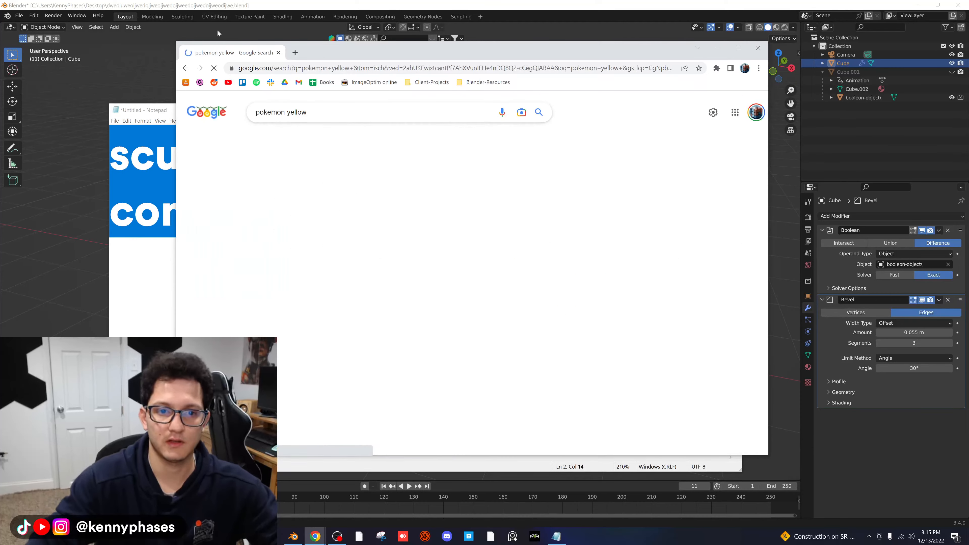
scroll(371, 253, down, 15)
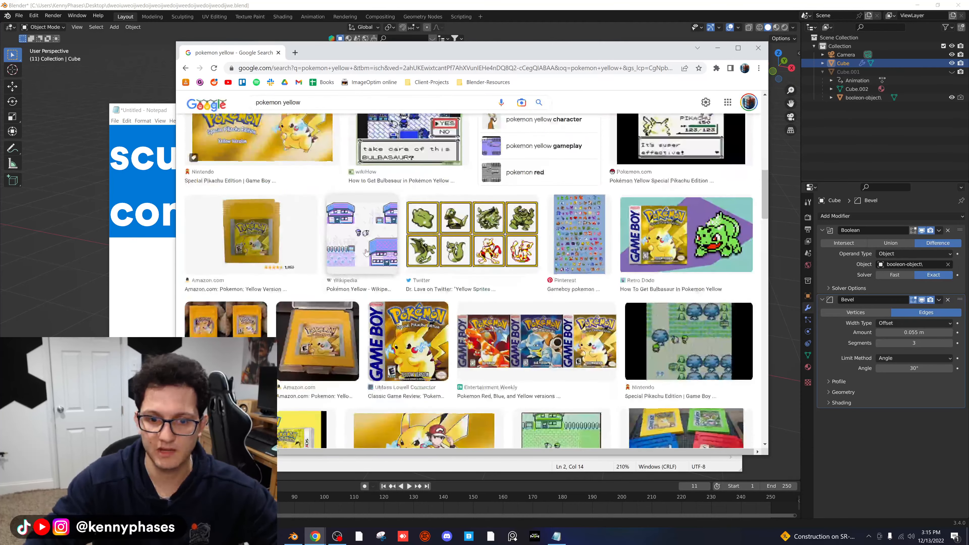
scroll(365, 255, down, 15)
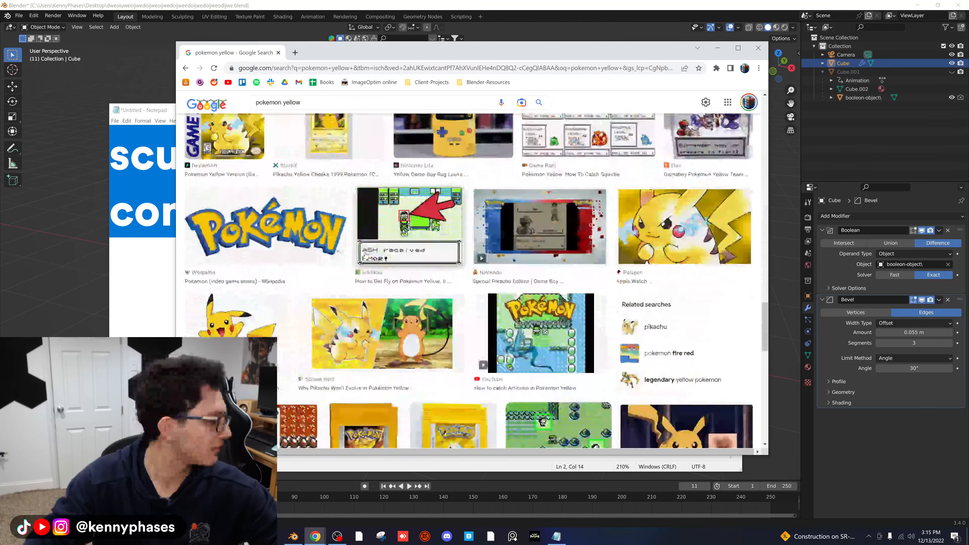
scroll(365, 253, down, 5)
click(331, 272)
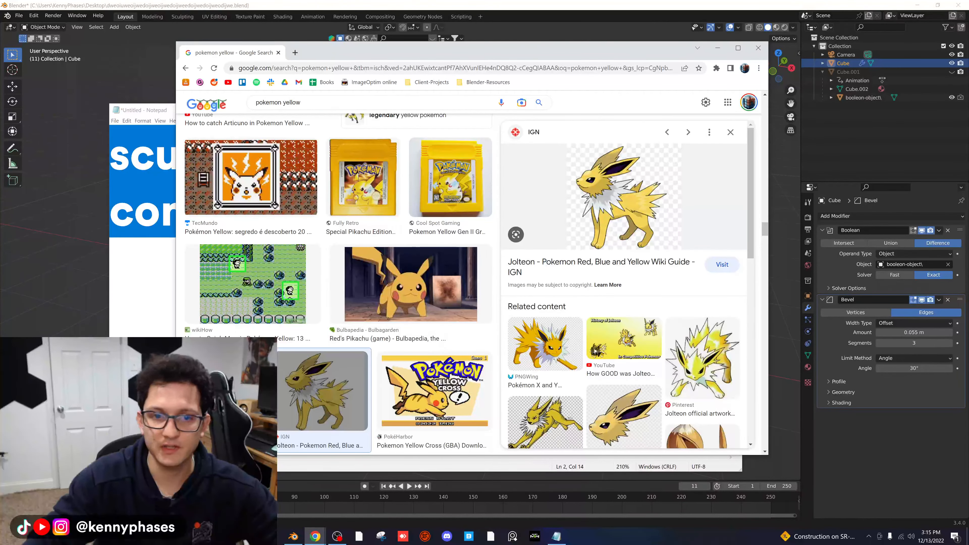
Step: Refine the image search to "pokemon yellow jolteon" and shift the browser window aside
text(jolteon)
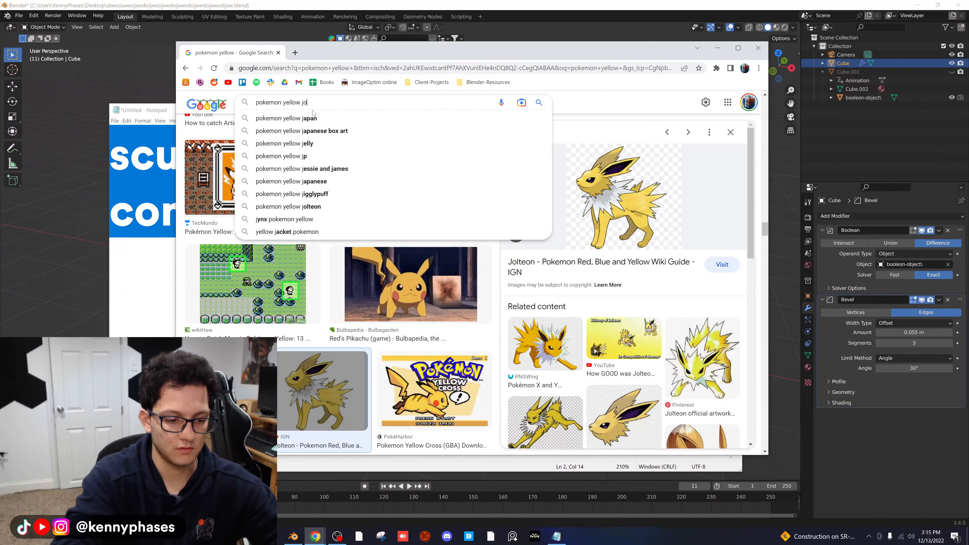
key(Return)
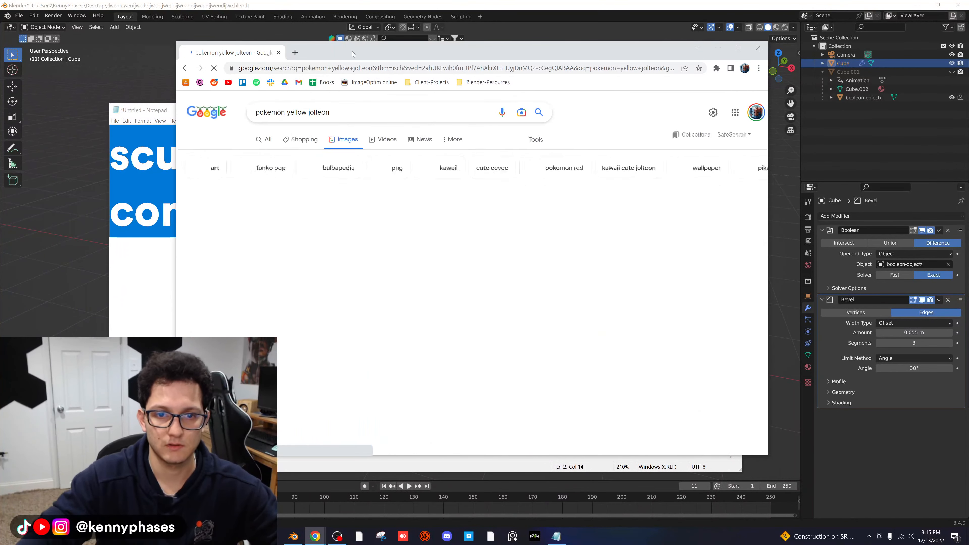
drag(352, 50, 270, 51)
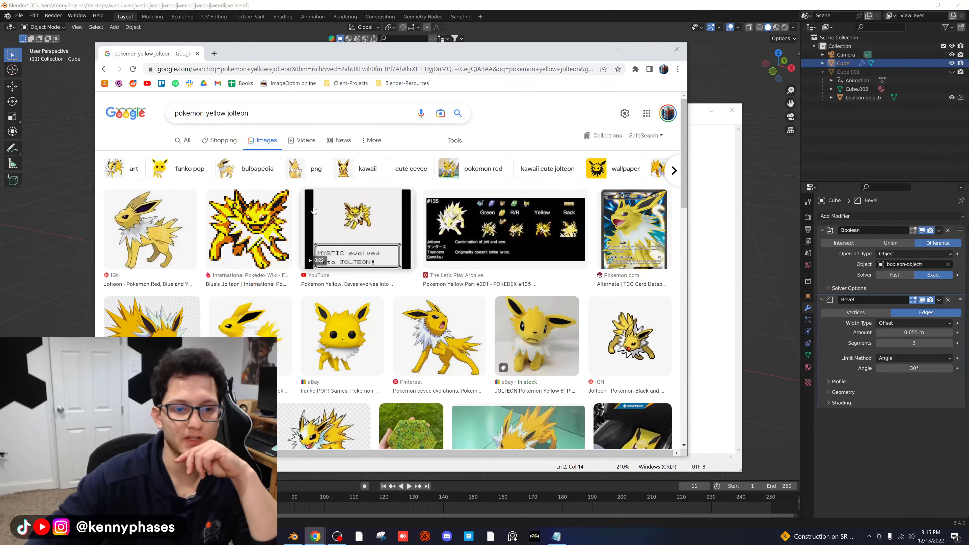
Step: Look through the Jolteon image results for pictures that would work as sculpting references
scroll(292, 236, down, 3)
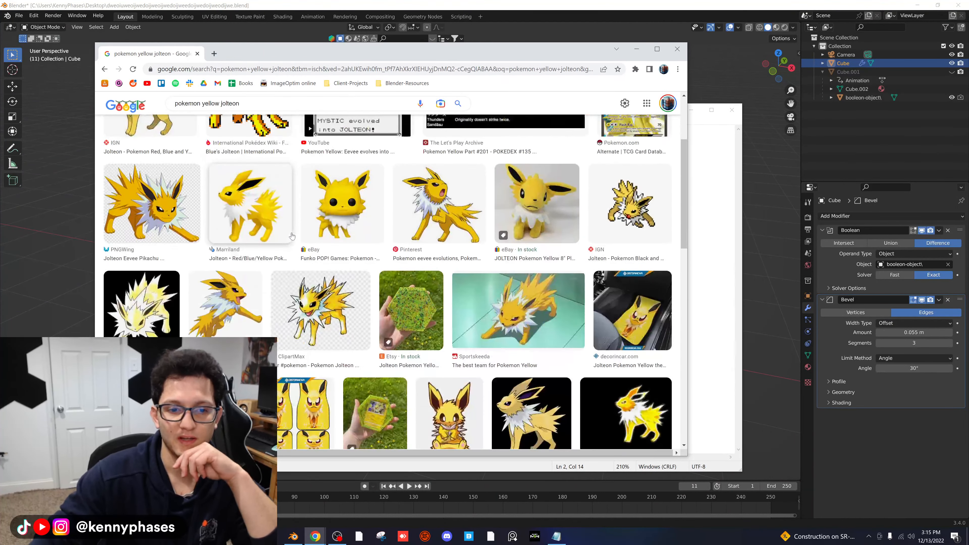
scroll(292, 236, down, 1)
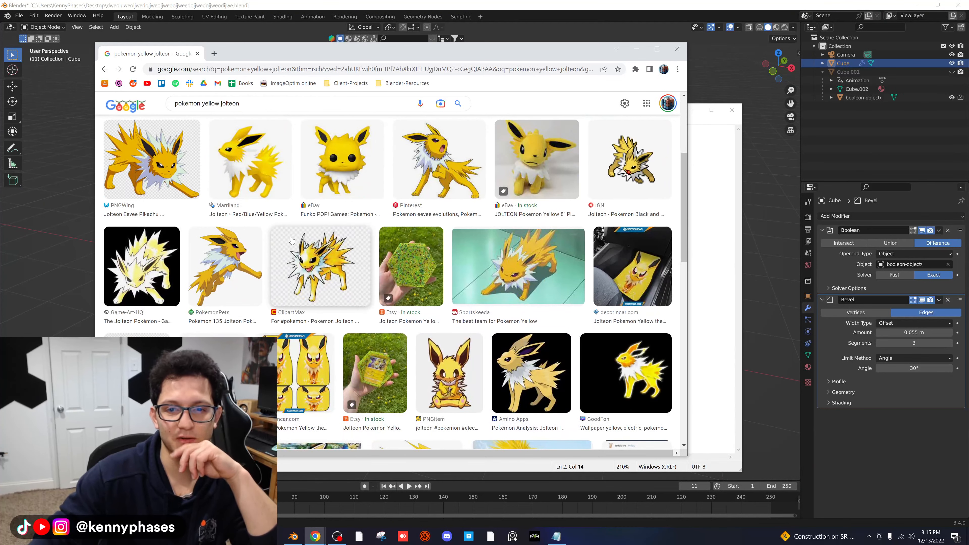
scroll(292, 240, up, 5)
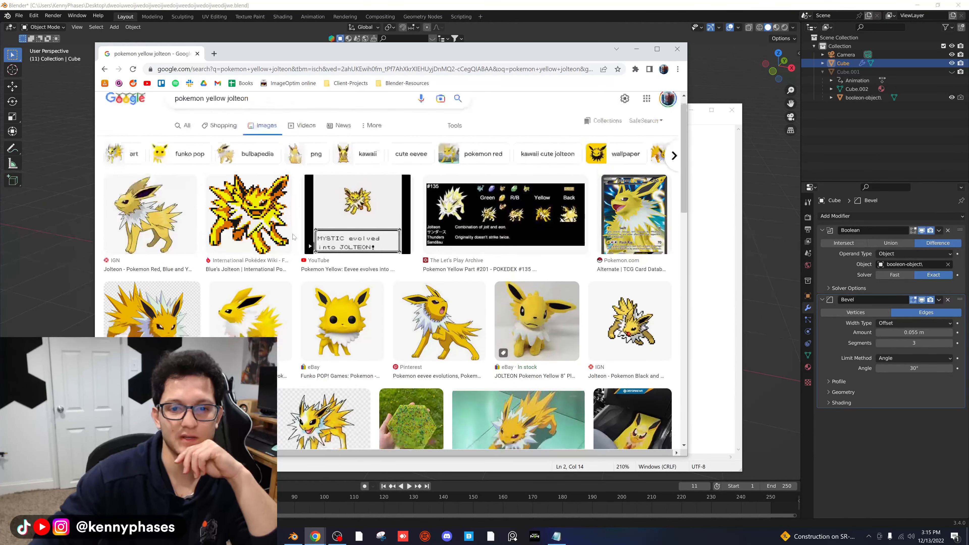
scroll(292, 241, down, 2)
scroll(292, 240, down, 7)
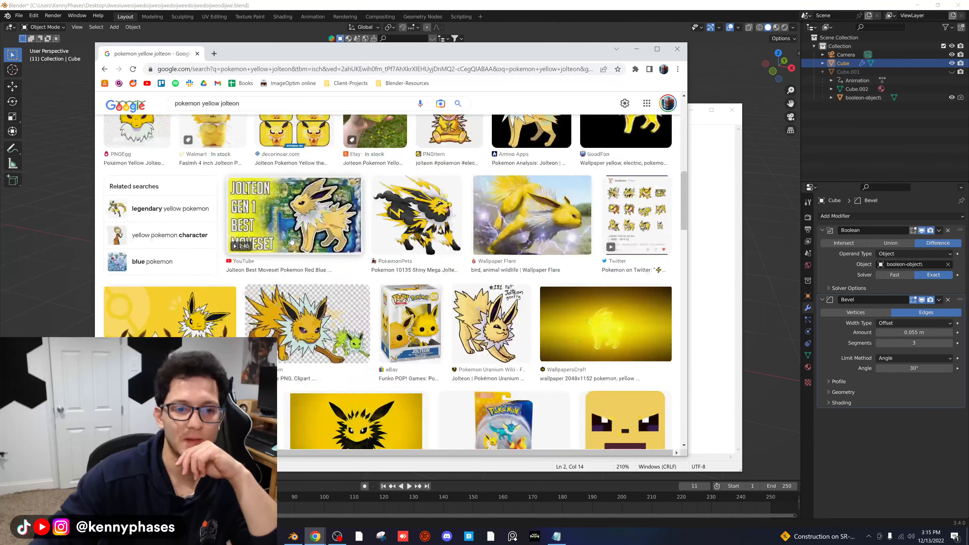
scroll(292, 240, down, 4)
scroll(293, 242, down, 5)
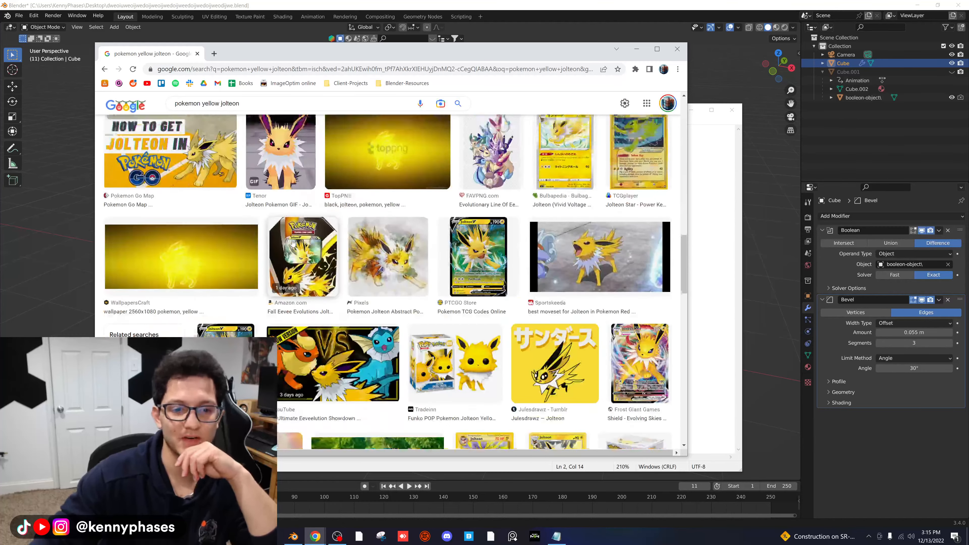
scroll(293, 243, down, 7)
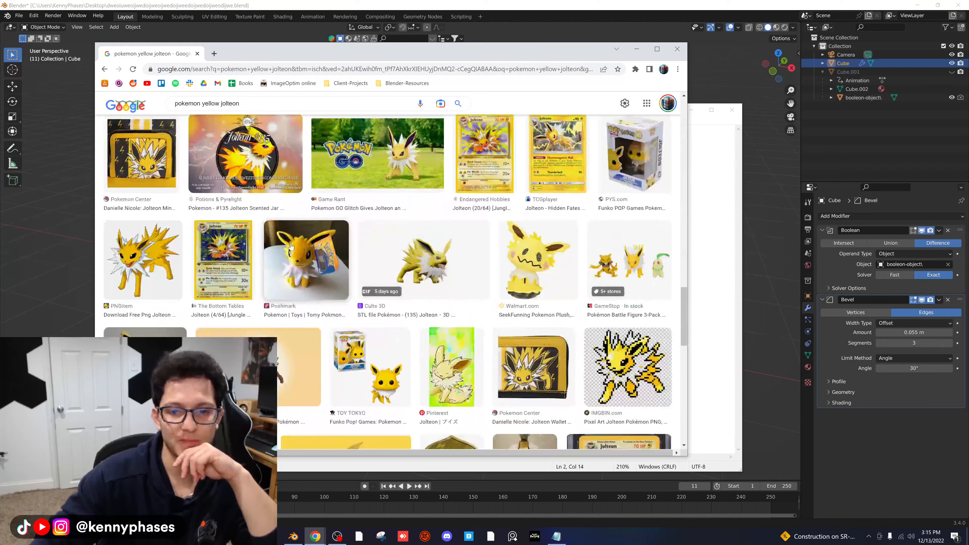
scroll(294, 248, down, 2)
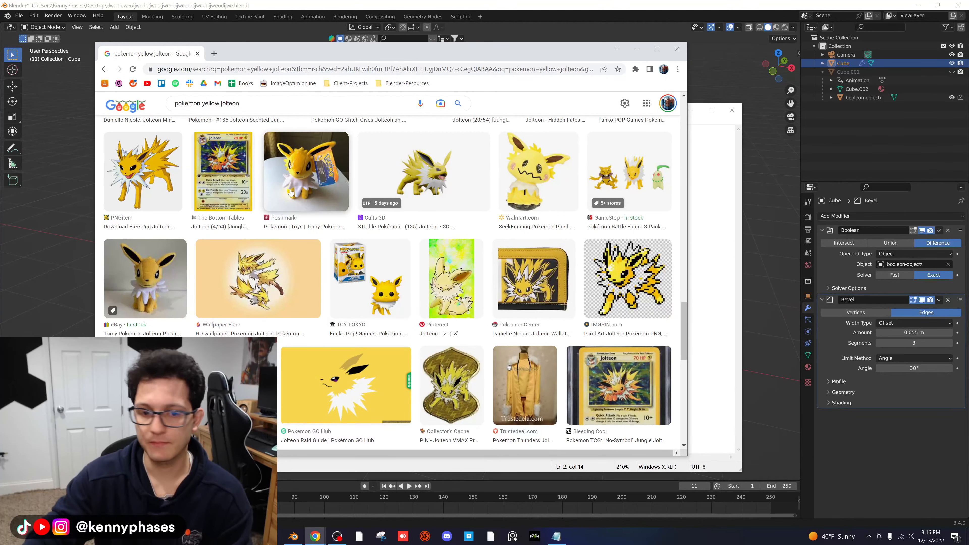
scroll(257, 273, down, 10)
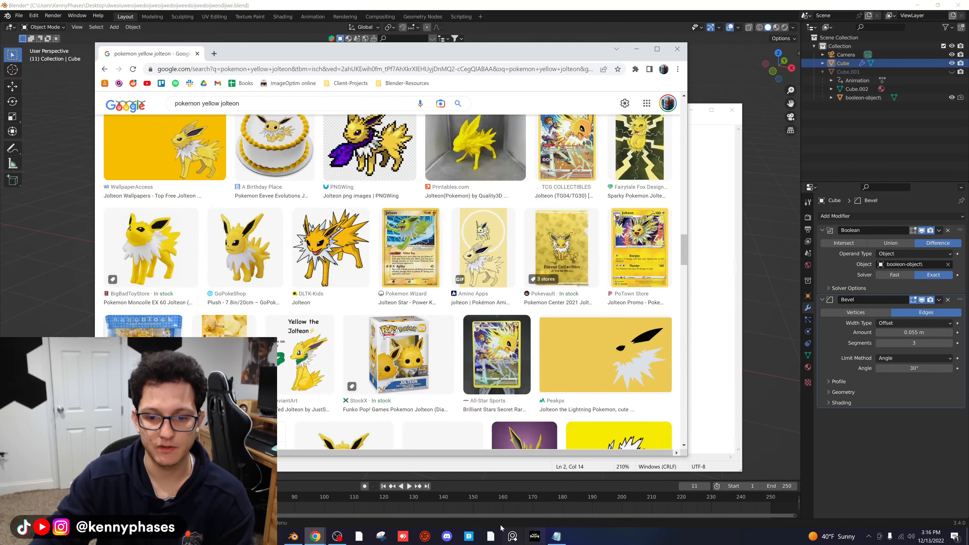
Step: Open the empty reference-image board, return to the browser and preview the Pokemon Moncolle EX 60 Jolteon figure with its related images
click(512, 536)
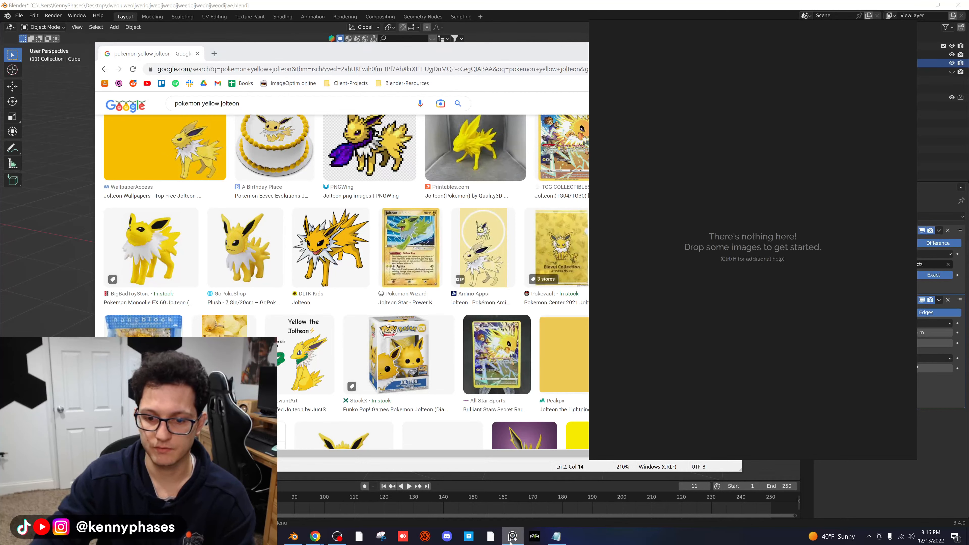
mouse_move(512, 537)
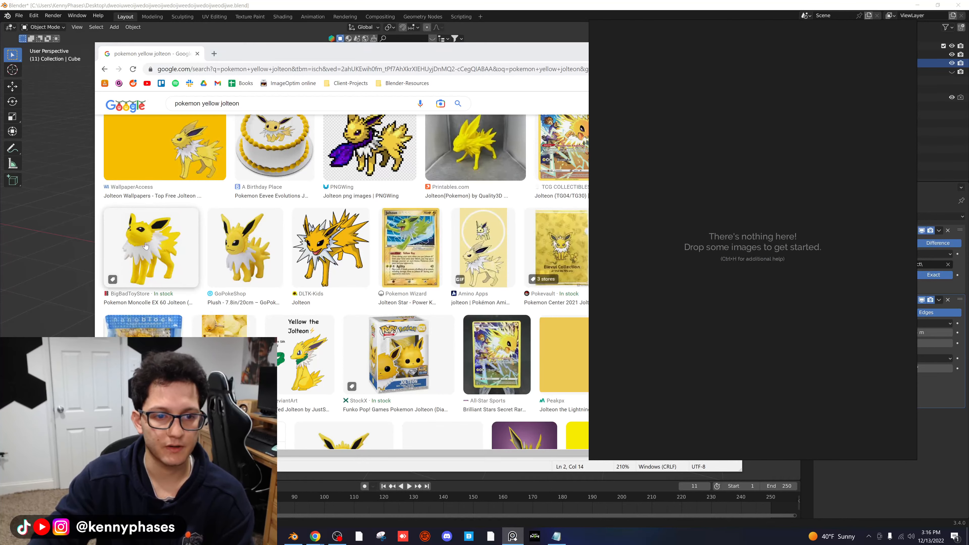
click(195, 252)
scroll(299, 279, down, 5)
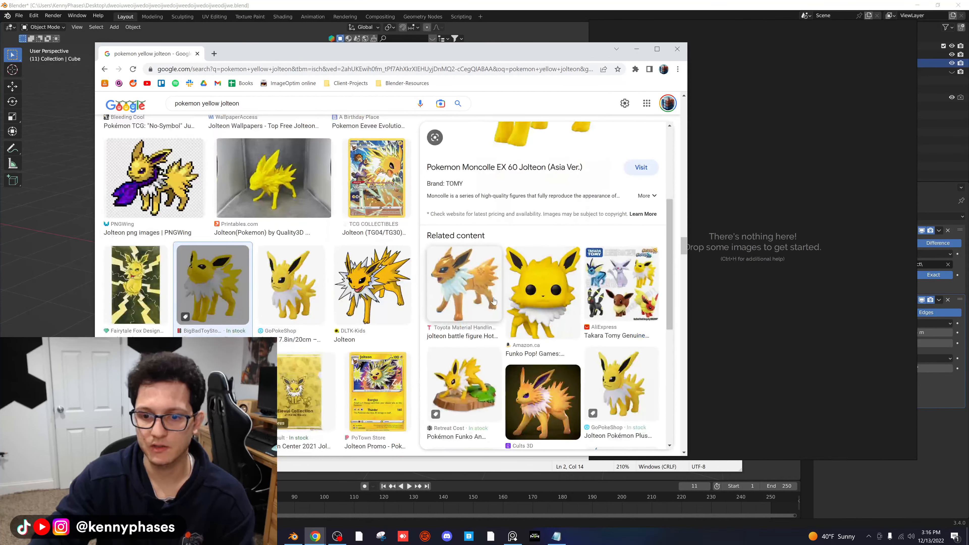
Step: Browse further Jolteon results and preview the TurboSquid "jolteon pokemon max" picture
scroll(250, 258, down, 10)
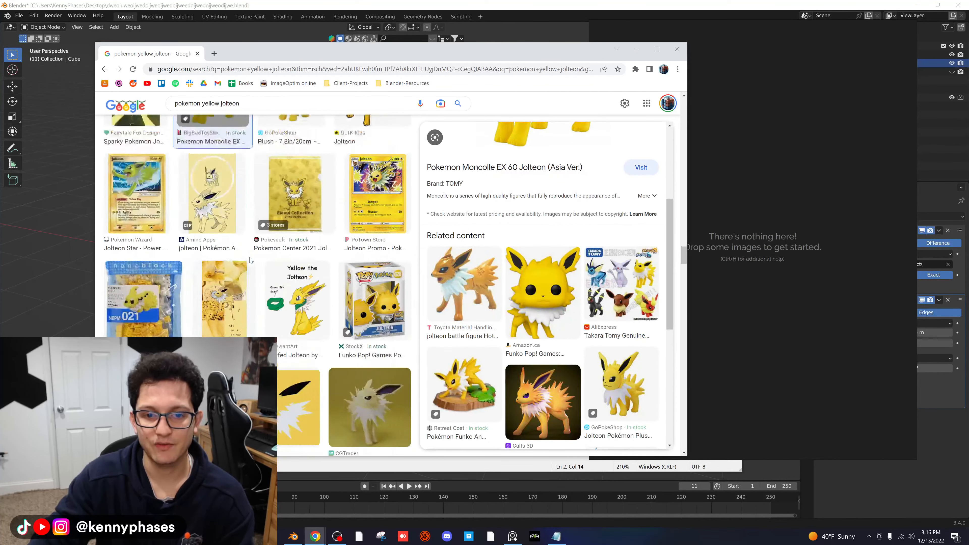
scroll(248, 261, down, 7)
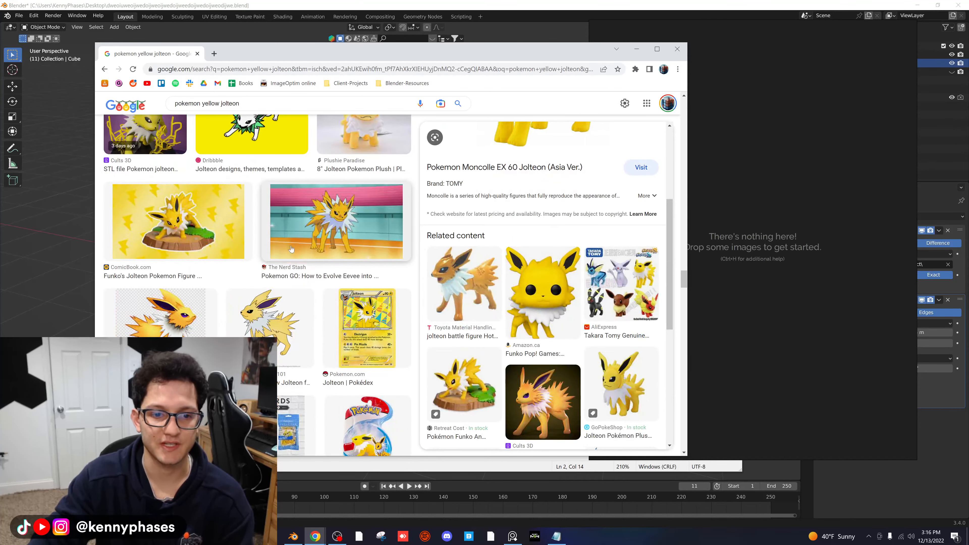
scroll(285, 247, down, 10)
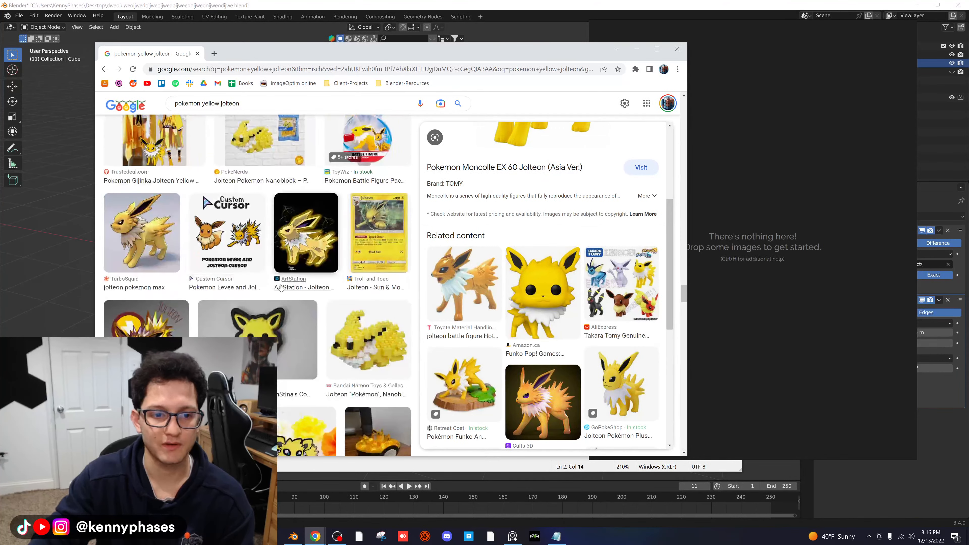
click(130, 239)
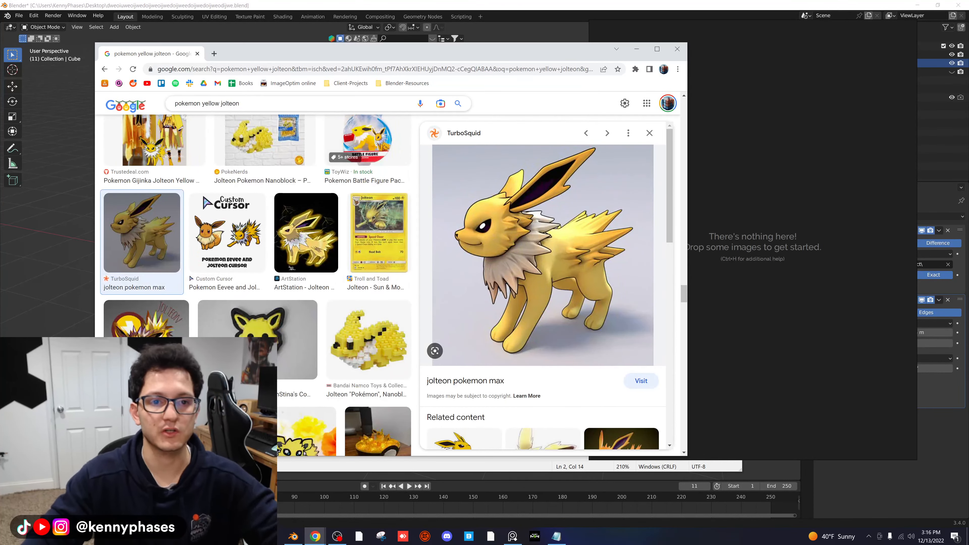
Step: Search images for "pokemon charizard" and look through the results for sculpting references
click(187, 99)
text(pokemon cha)
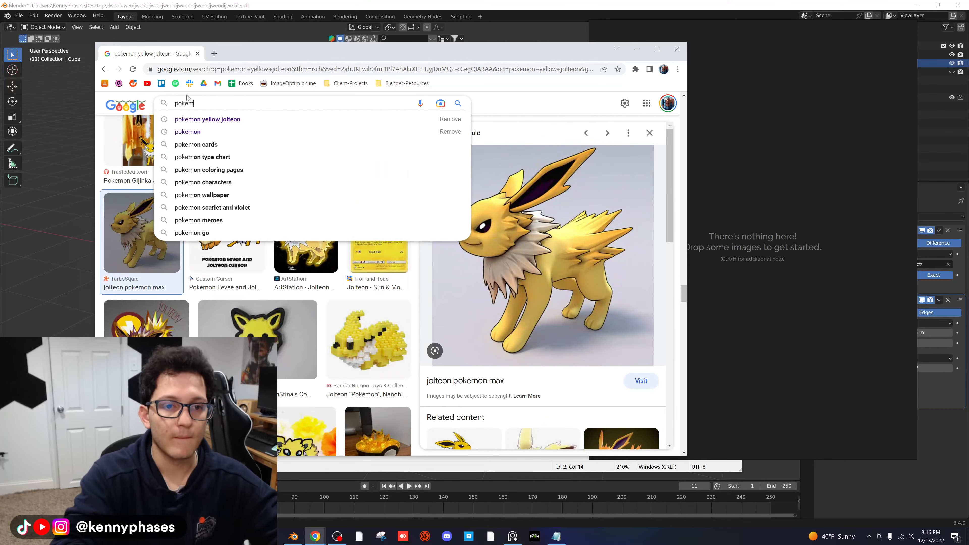
key(Down)
key(Down)
key(Return)
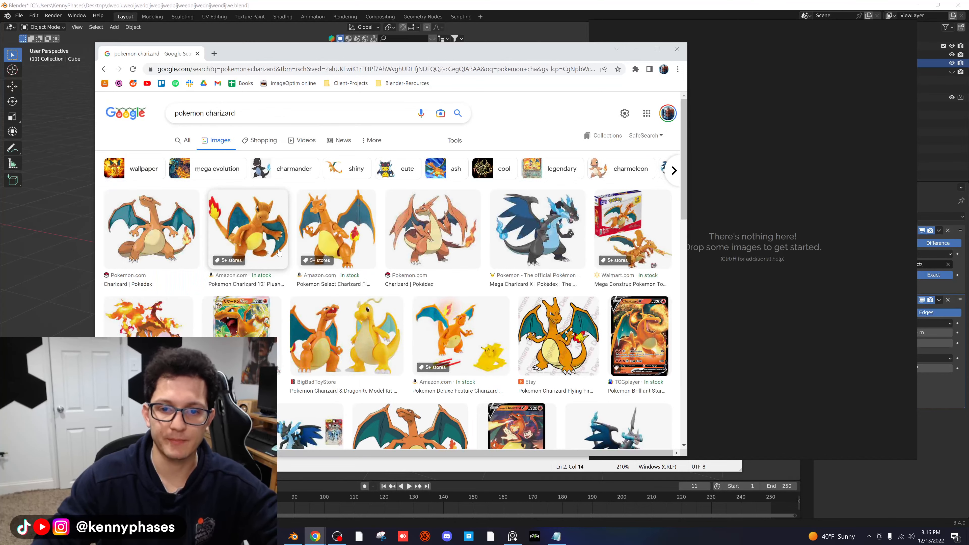
scroll(279, 252, down, 3)
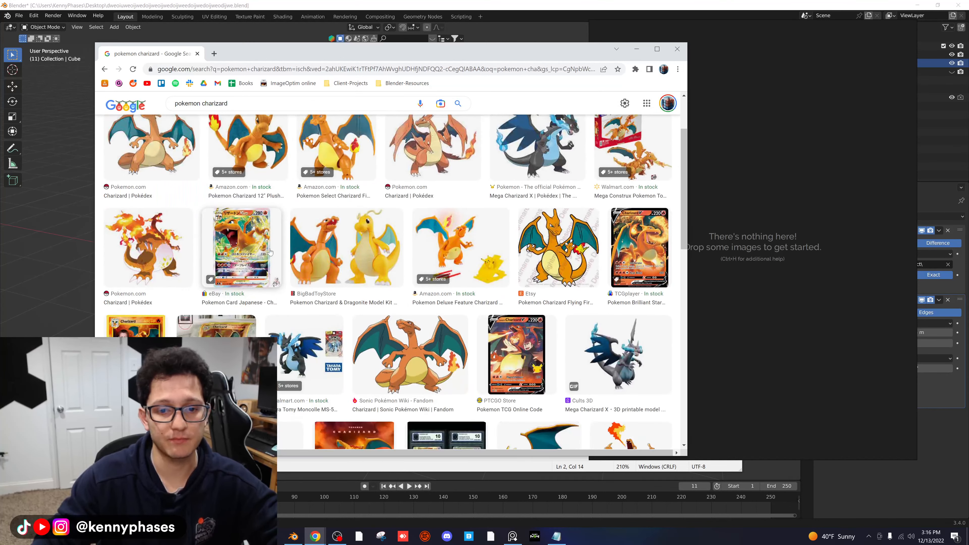
scroll(269, 251, up, 3)
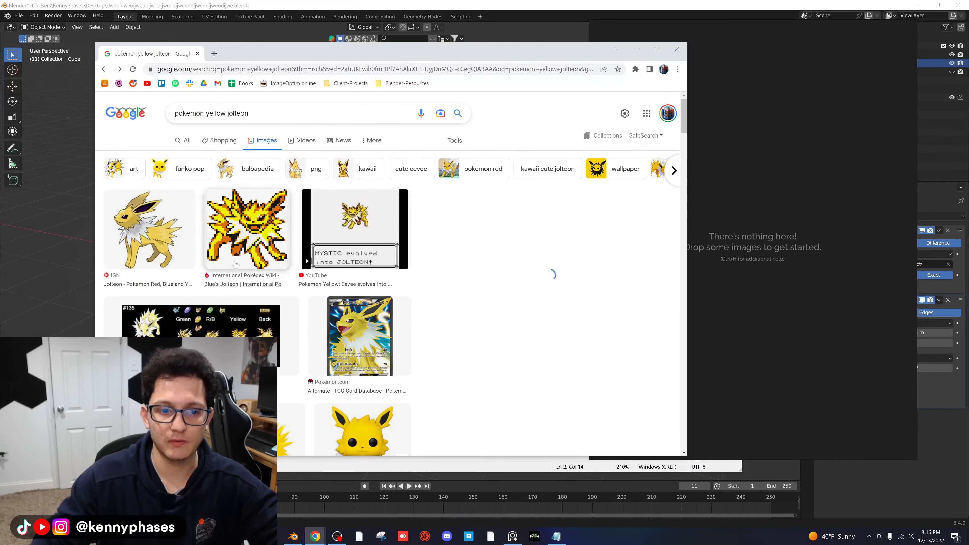
Step: Return to the "pokemon yellow jolteon" results and examine the pictures related to the TurboSquid Jolteon preview
click(551, 273)
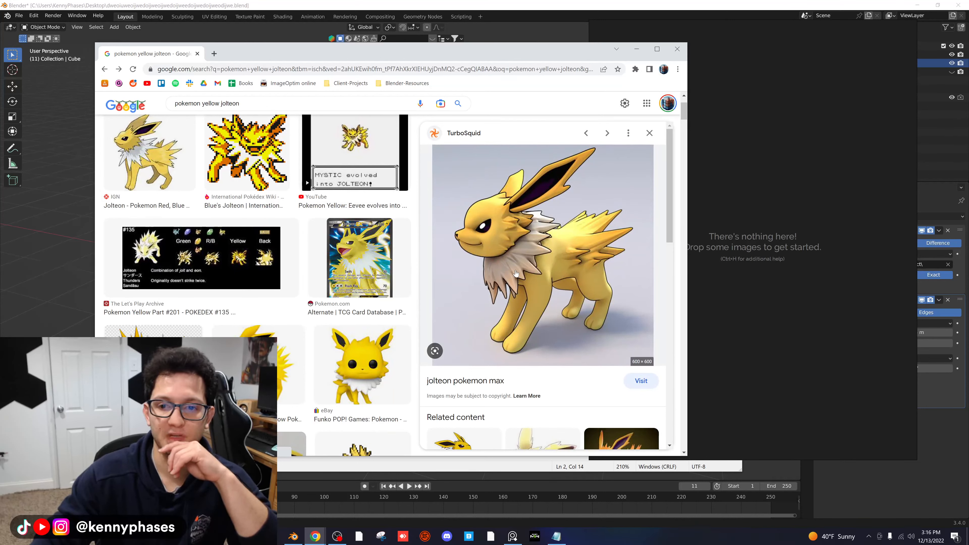
scroll(483, 299, down, 10)
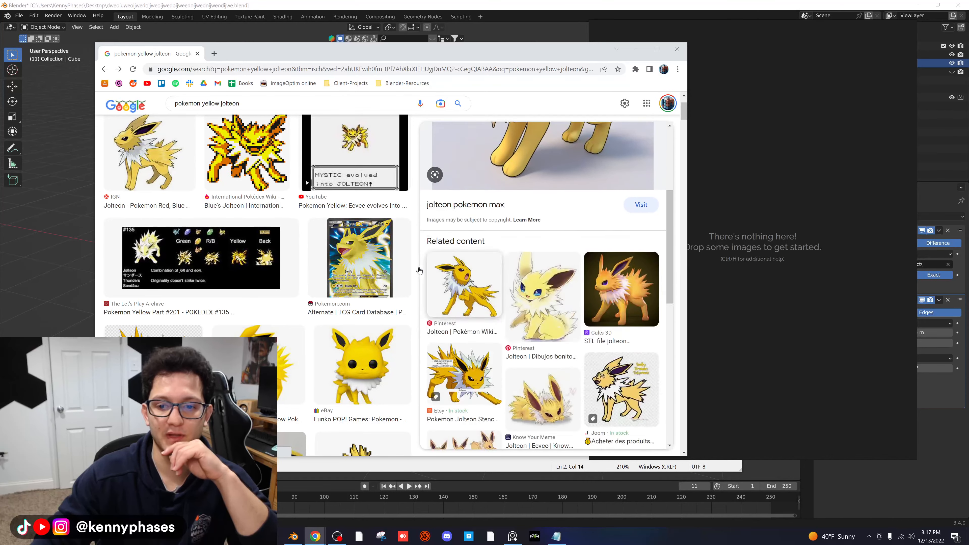
scroll(495, 301, down, 5)
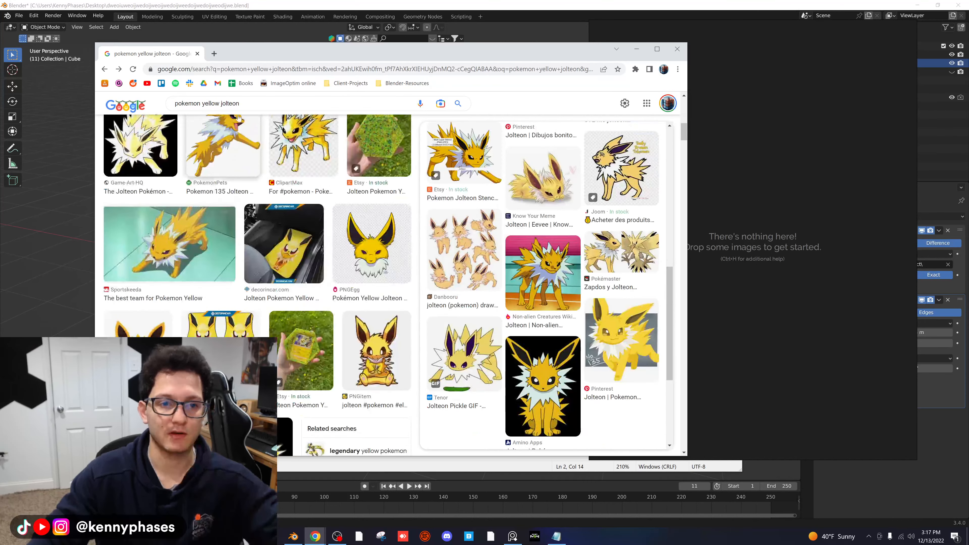
Step: Change the image search to "pokemon list" and look through the character charts
drag(240, 104, 178, 103)
text(list)
key(Return)
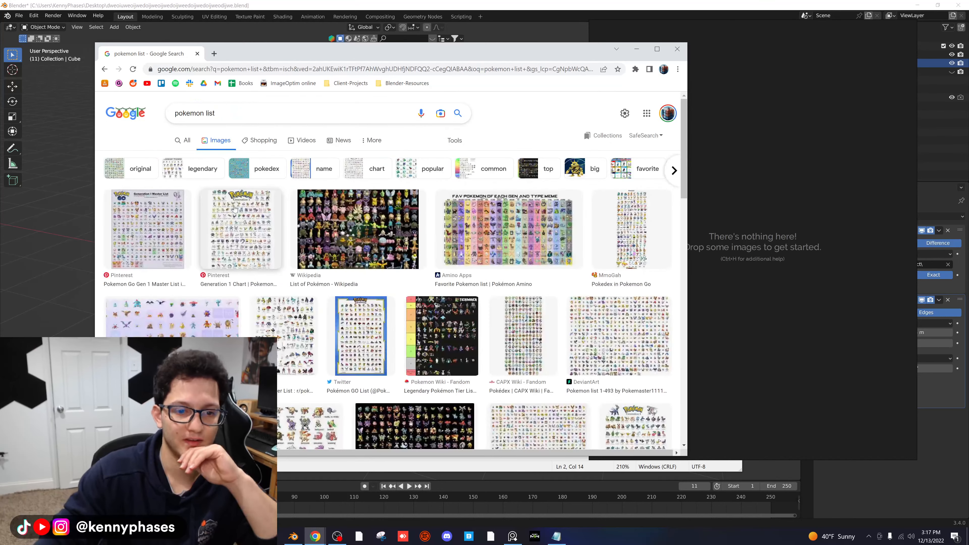
scroll(234, 228, down, 5)
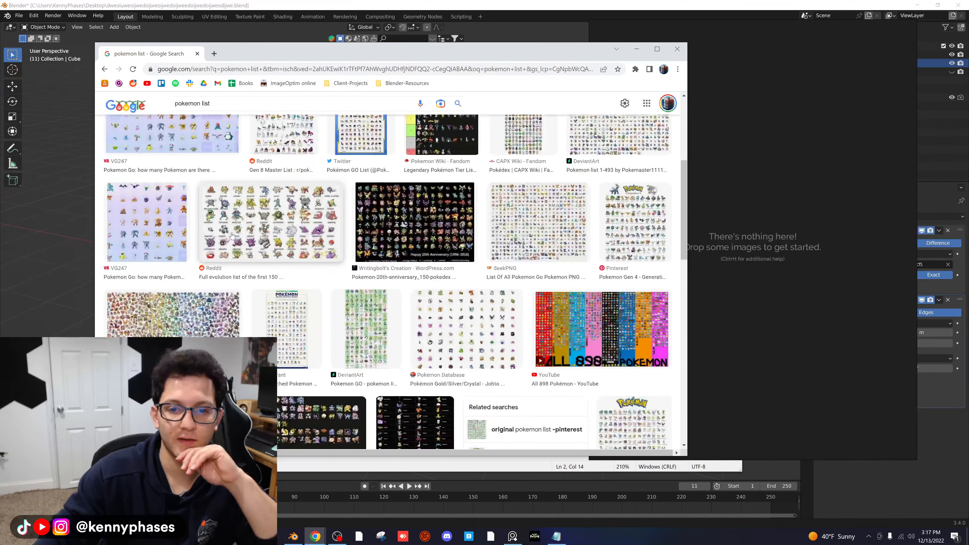
scroll(221, 132, up, 6)
Step: Refine the image search to "pokemon list popular" and preview The Gate's chart of the most popular Pokémon around the world
text(pup)
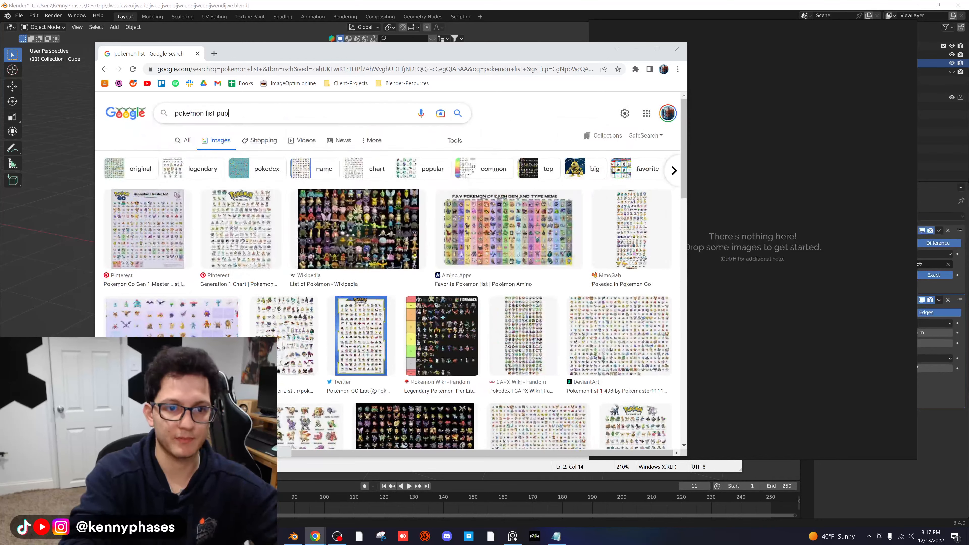
text(u)
key(BackSpace)
key(BackSpace)
key(BackSpace)
text(opular)
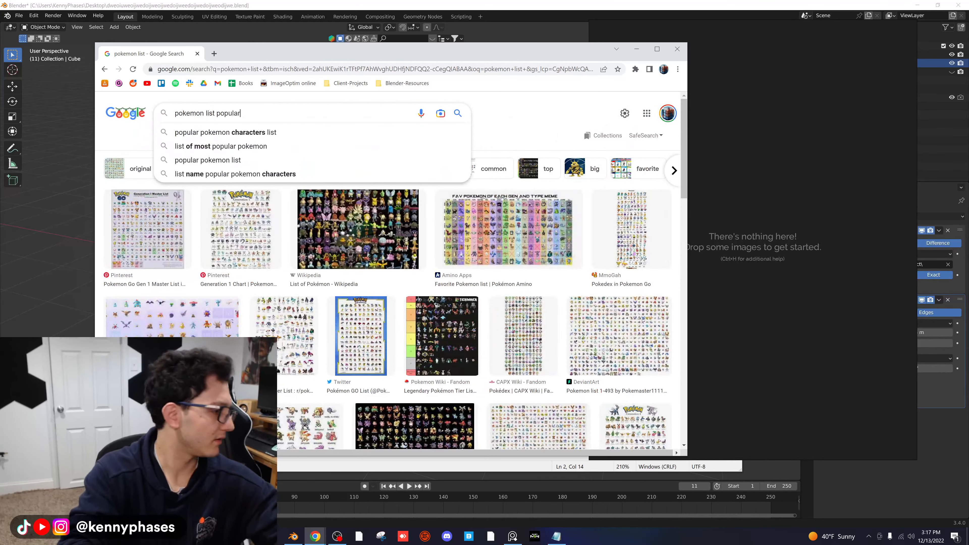
key(Return)
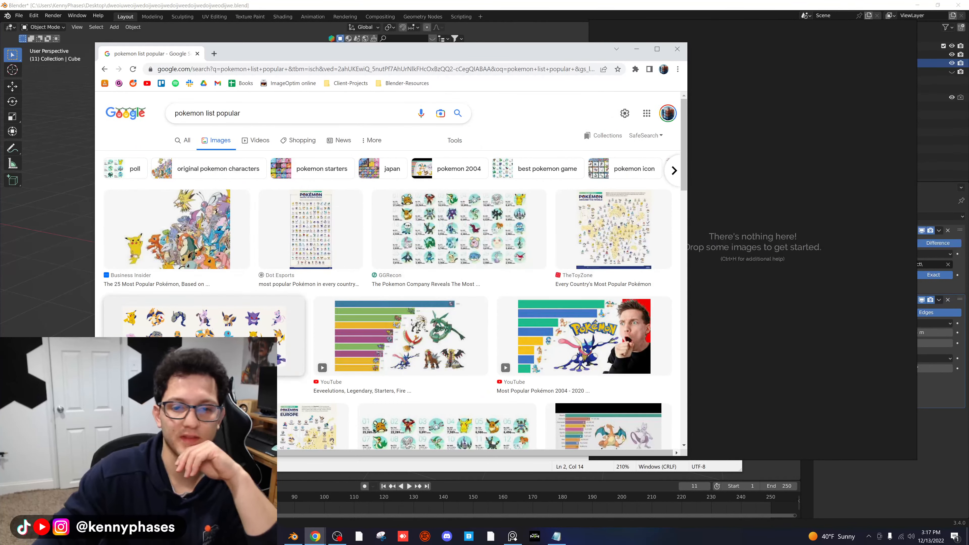
click(255, 323)
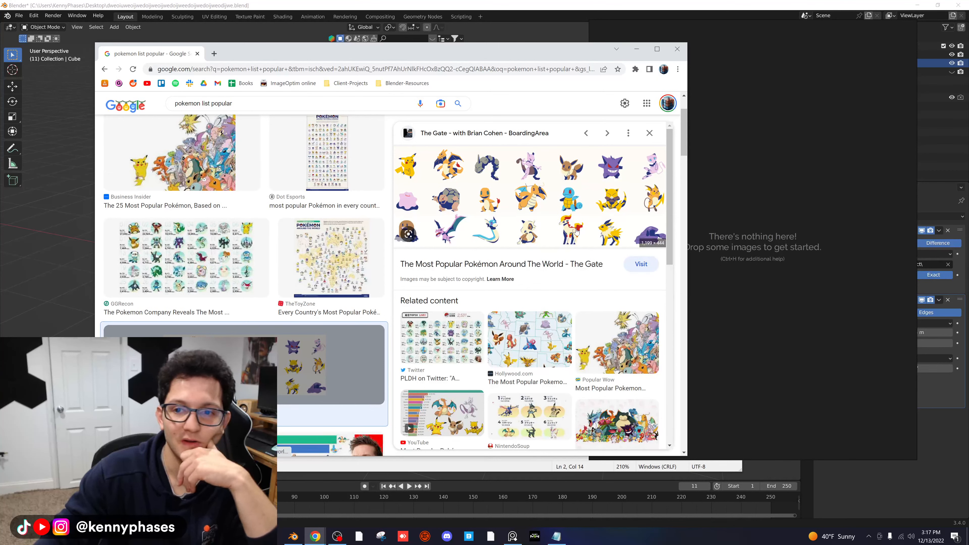
Step: Search images for "pokemon mew" and preview the PokemonPets "Pokemon 151 Mew Pokedex" picture
drag(232, 104, 212, 104)
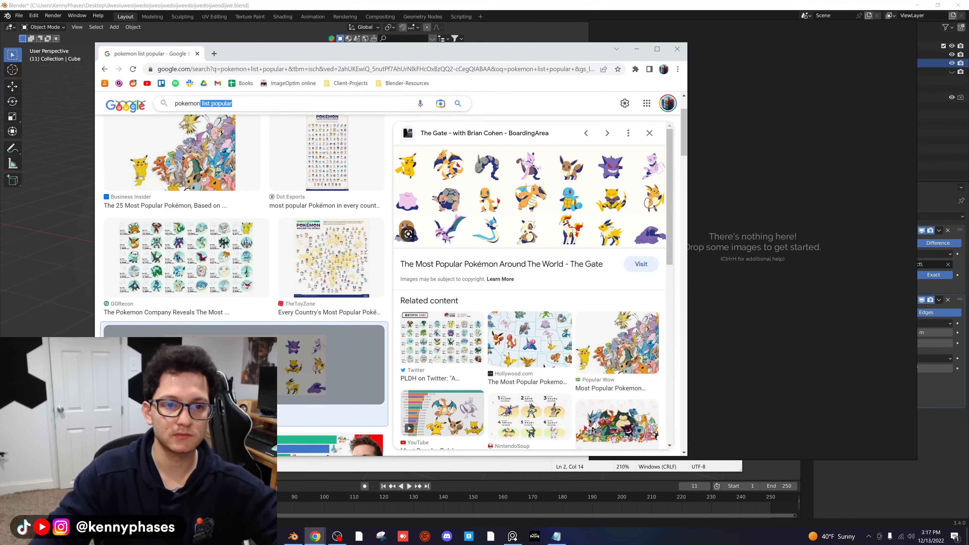
text(mew)
key(Return)
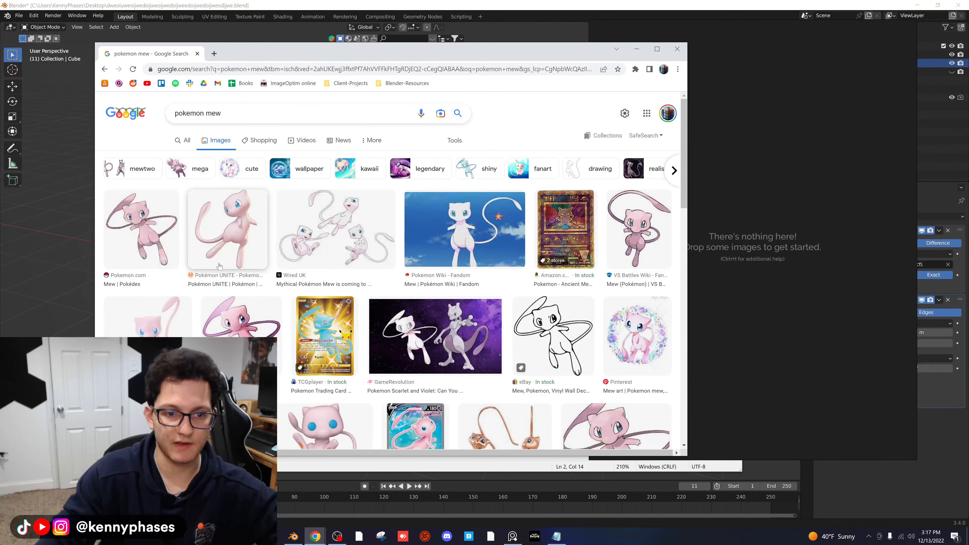
click(250, 325)
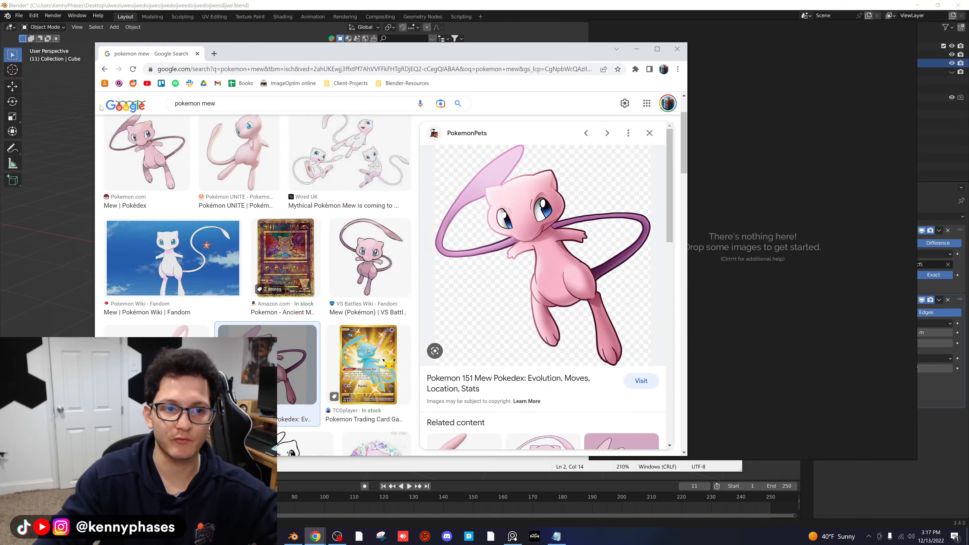
Step: Shift the browser window clear of the reference board and save the PokemonPets Mew image to the Downloads folder
drag(96, 43, 168, 7)
drag(447, 26, 247, 73)
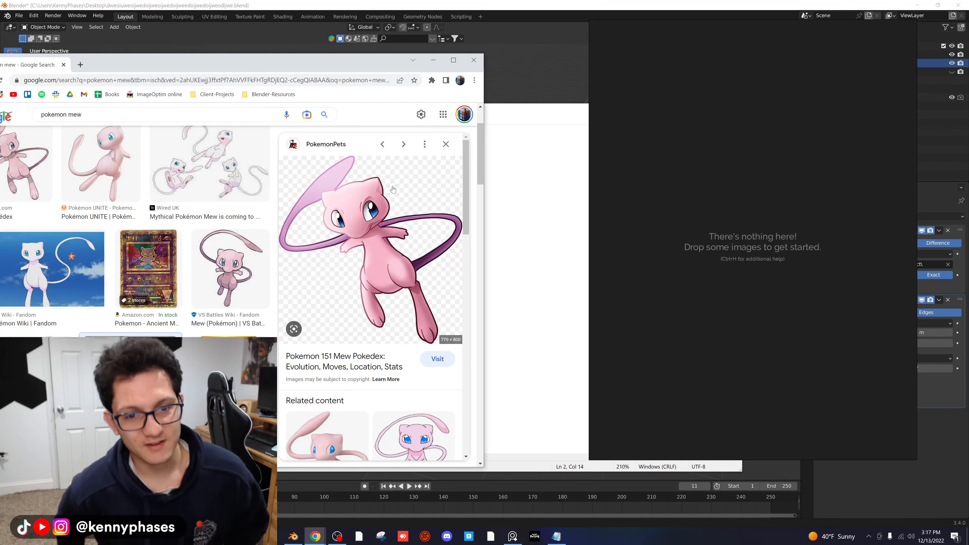
right_click(343, 239)
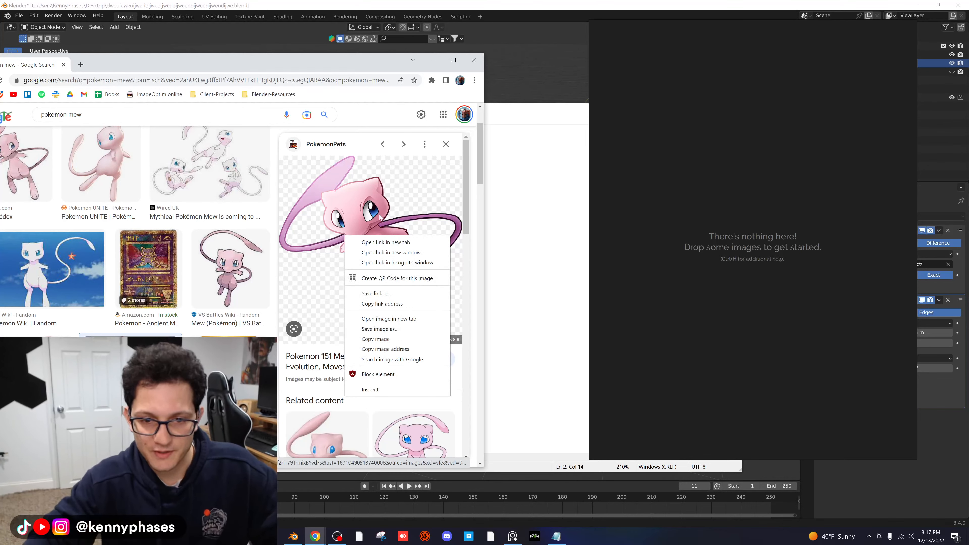
click(400, 331)
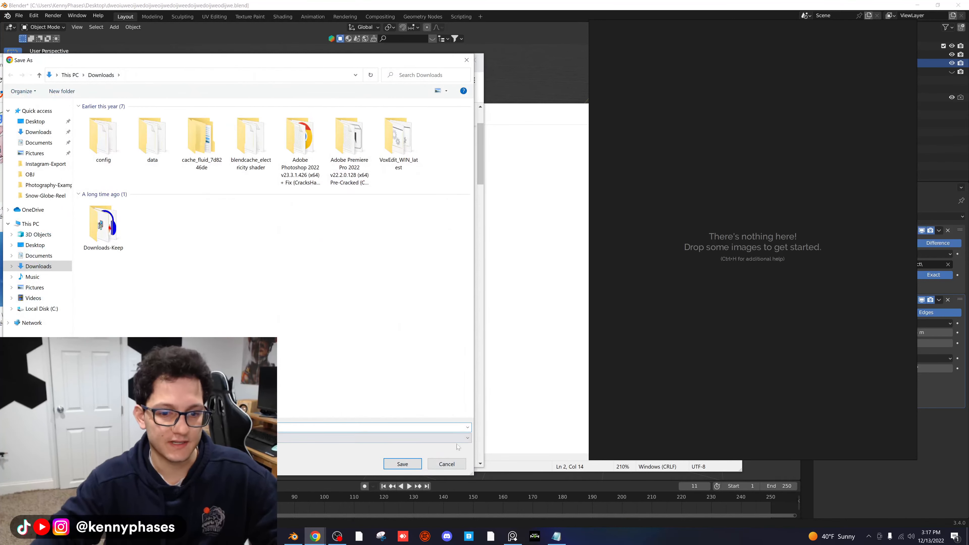
click(402, 464)
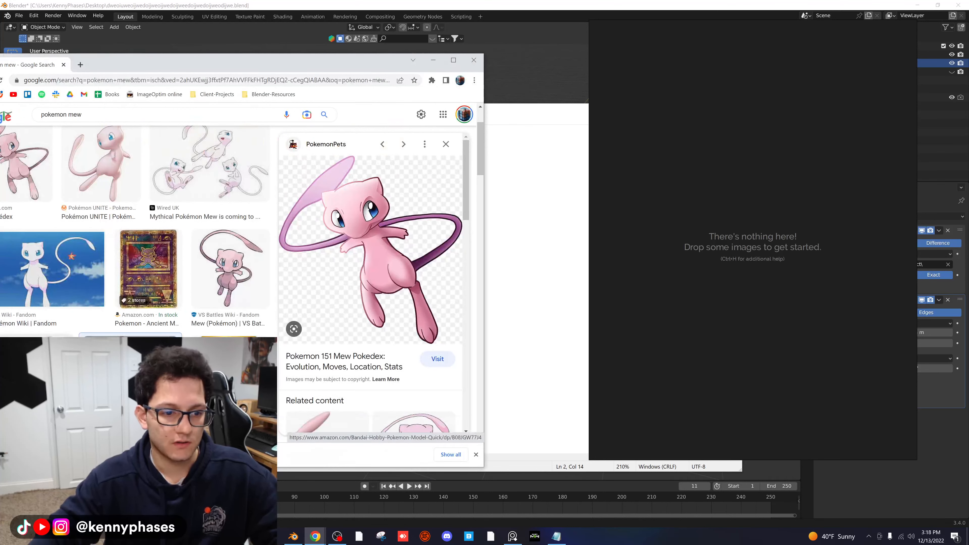
Step: Place the downloaded PokemonPets Mew picture on the empty reference board
drag(370, 248, 717, 246)
scroll(723, 266, down, 4)
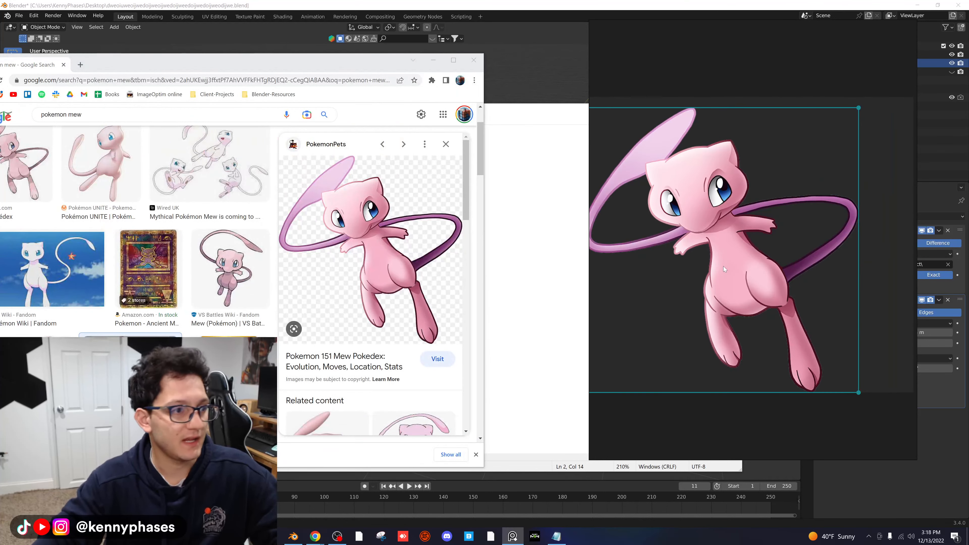
scroll(732, 261, up, 2)
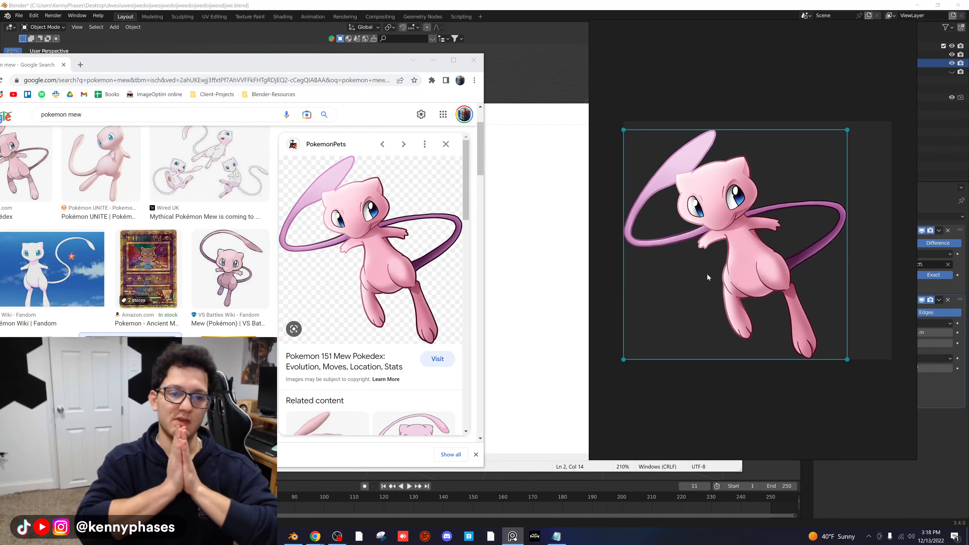
scroll(735, 258, down, 2)
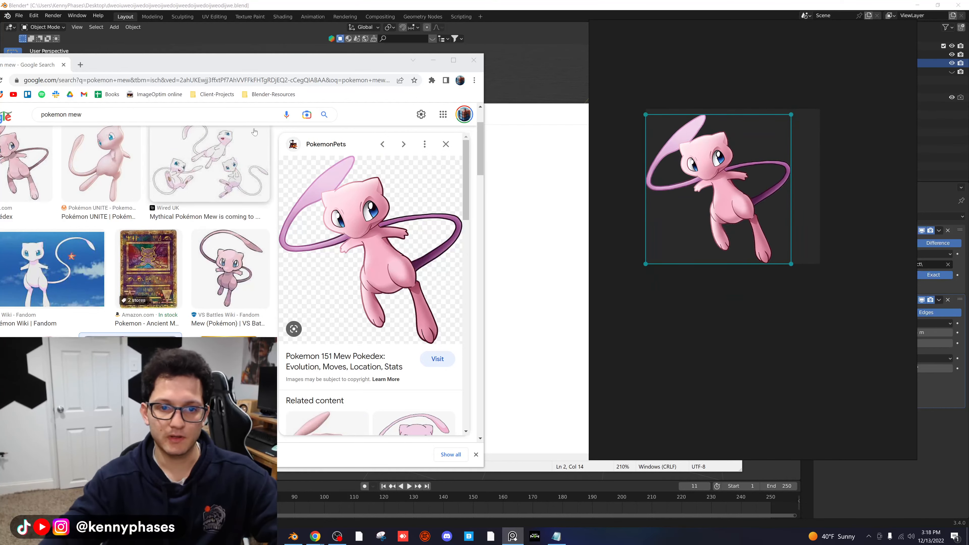
Step: Preview the Wired UK picture of three Mew poses and save the image to the Downloads folder
drag(284, 74, 304, 73)
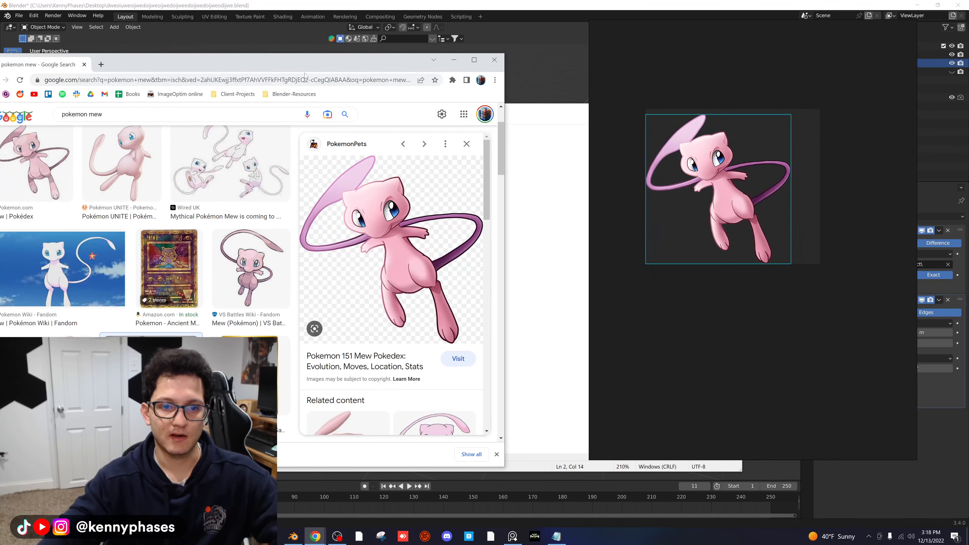
click(261, 172)
right_click(388, 216)
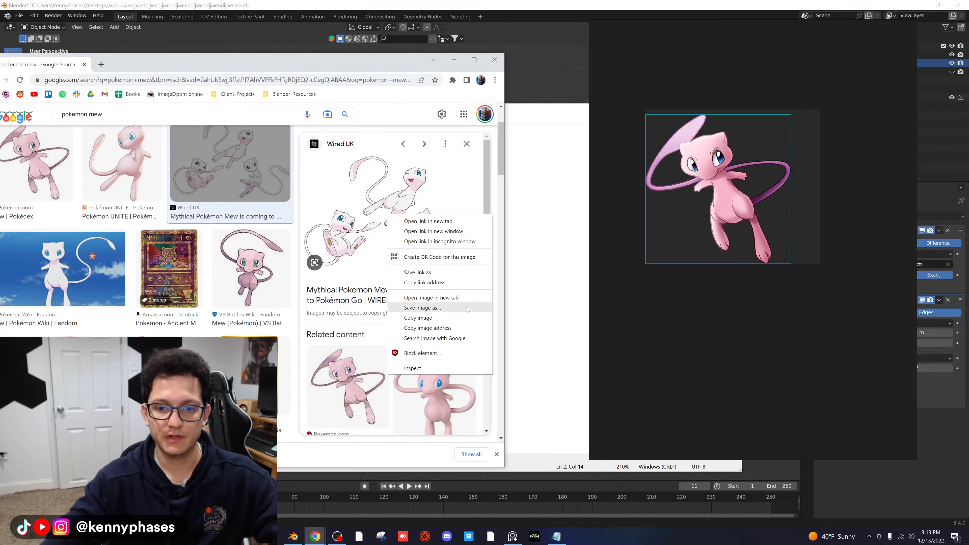
click(468, 308)
key(Return)
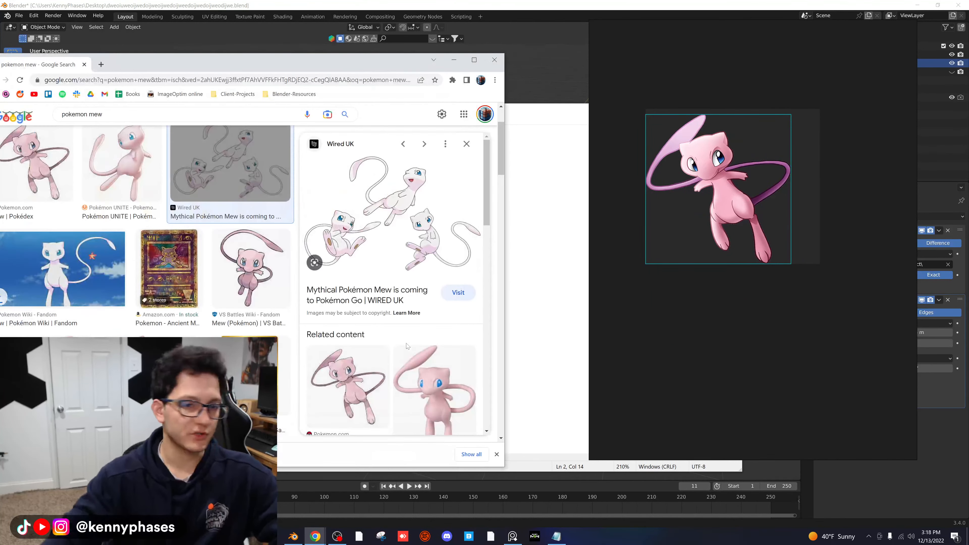
Step: Add the three-pose Mew image to the reference board, positioned and scaled slightly smaller below the first Mew picture
drag(57, 454, 742, 355)
scroll(742, 348, down, 3)
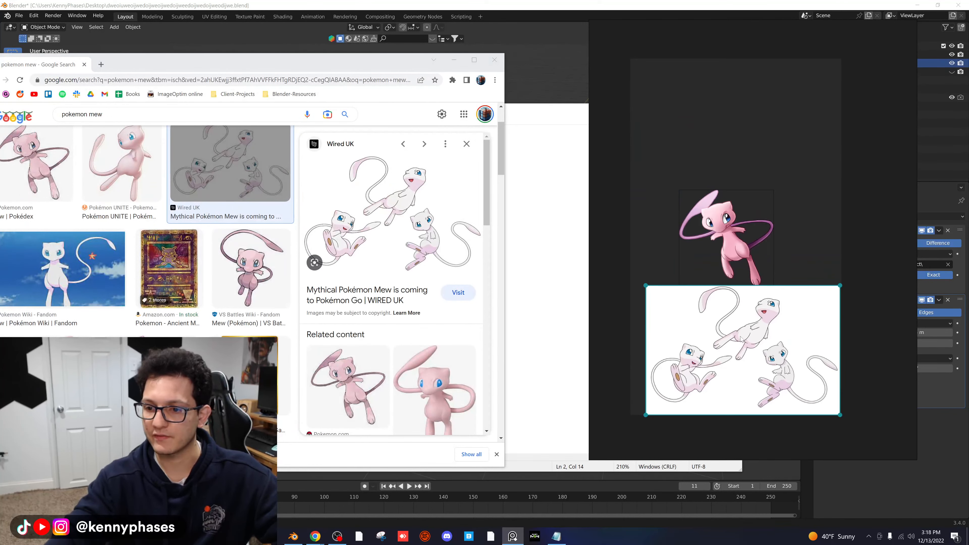
drag(828, 297, 817, 302)
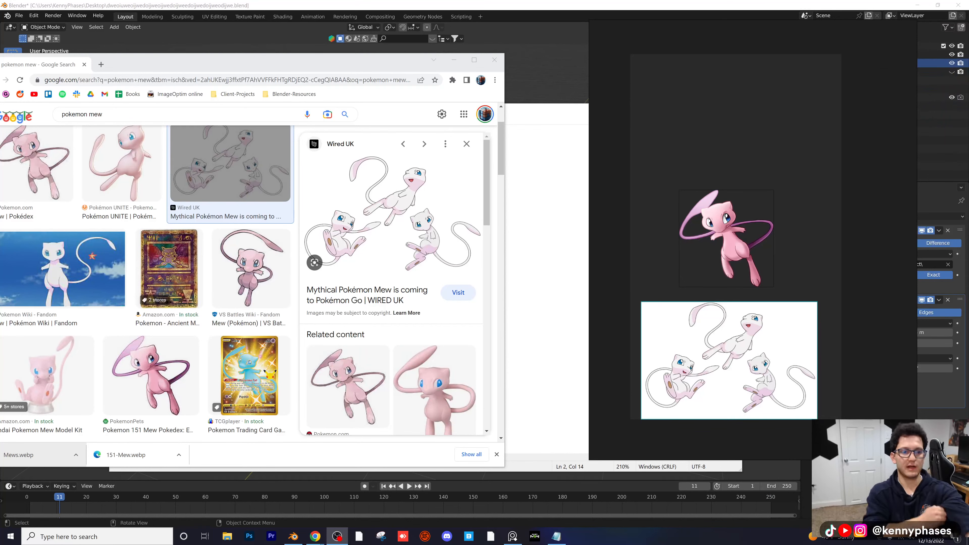
Step: Look through more Mew image results for further references and move the browser window back toward the board
scroll(213, 282, down, 3)
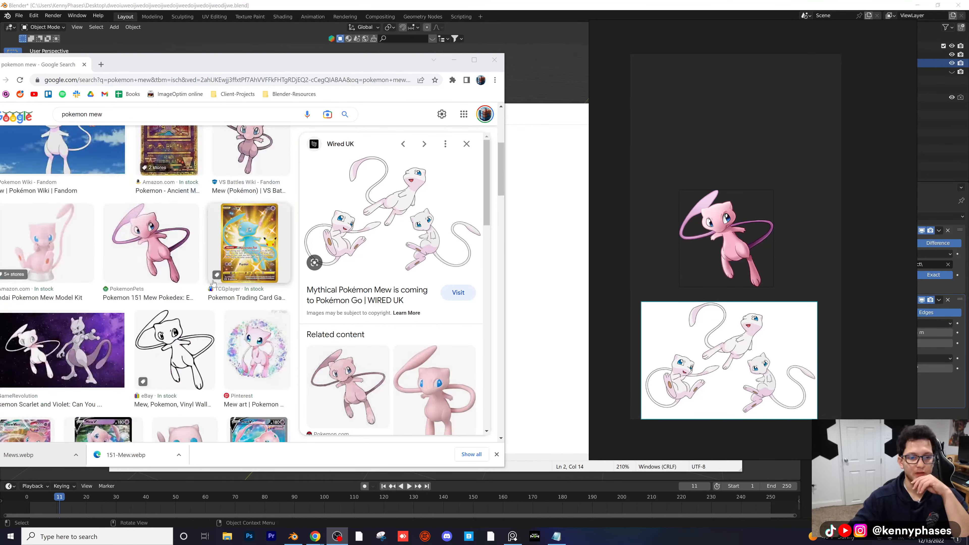
scroll(197, 261, down, 10)
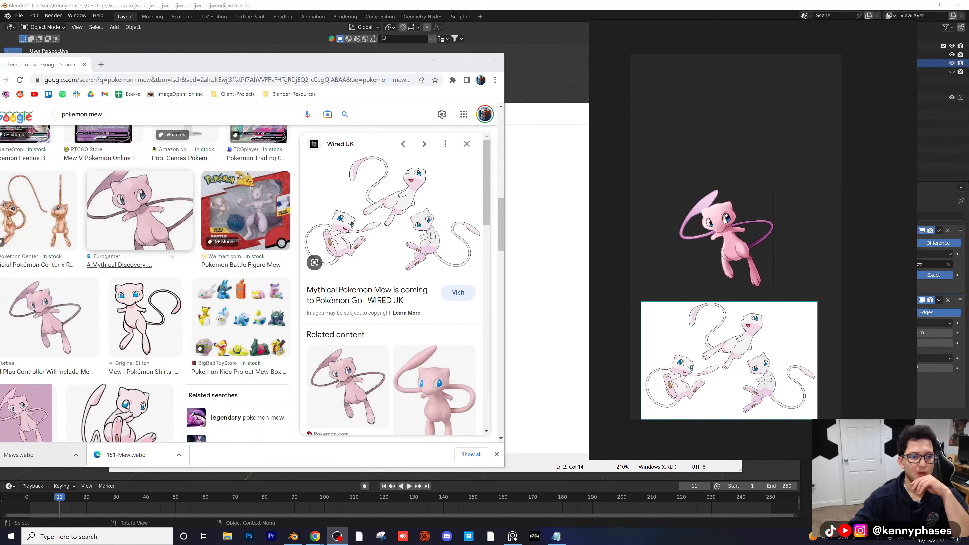
drag(192, 65, 310, 63)
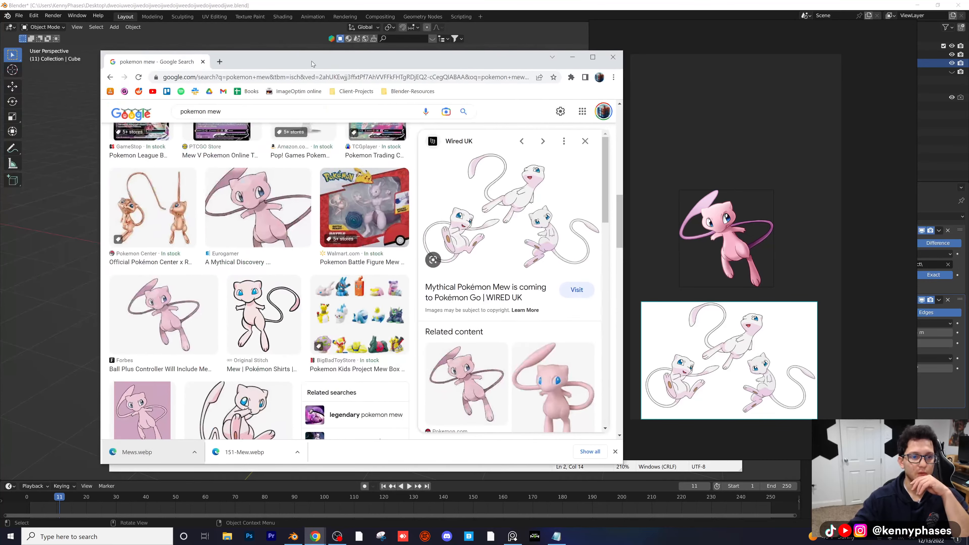
Step: Minimize the browser and close the untitled sculpting-ideas note in Notepad without saving it
click(573, 58)
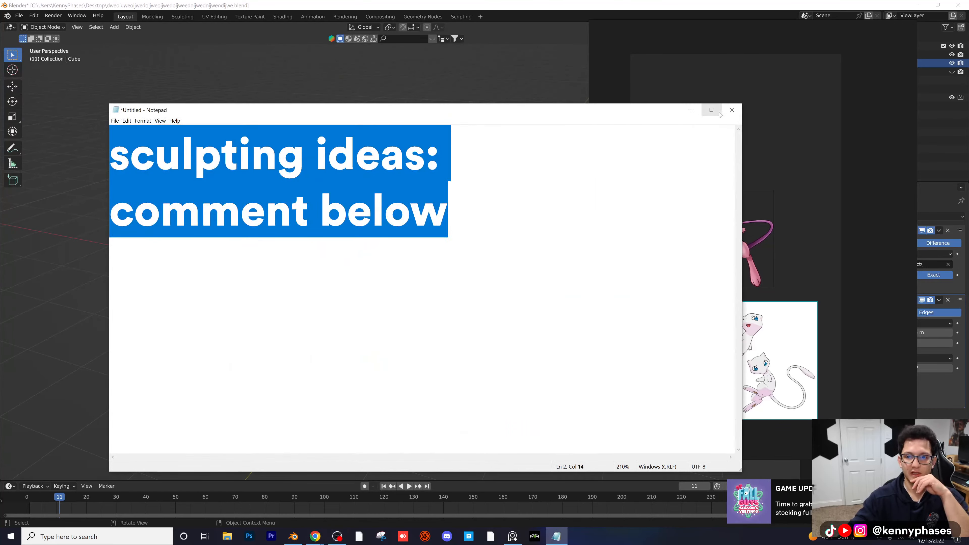
click(733, 110)
click(500, 269)
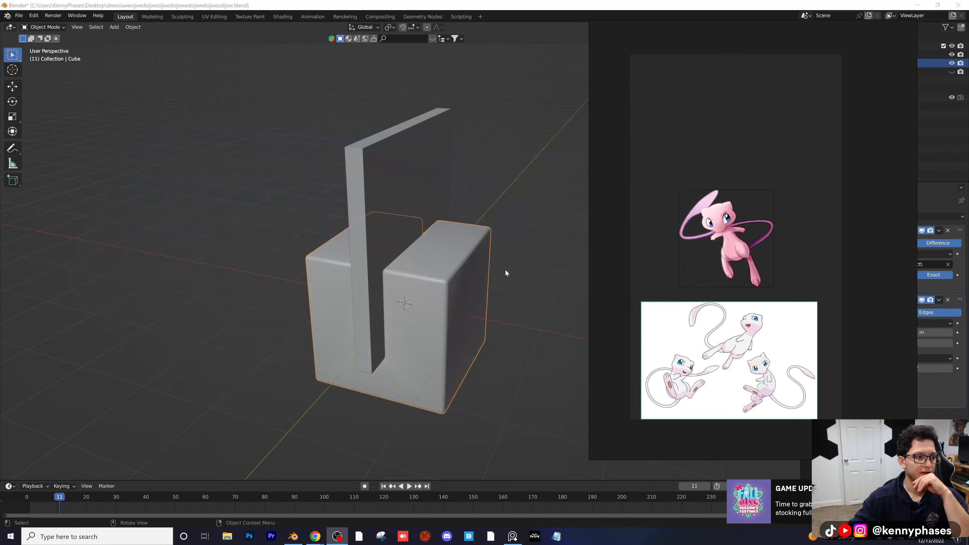
Step: Start a new General file, discarding the unsaved changes to the boolean demonstration file
click(19, 16)
mouse_move(27, 25)
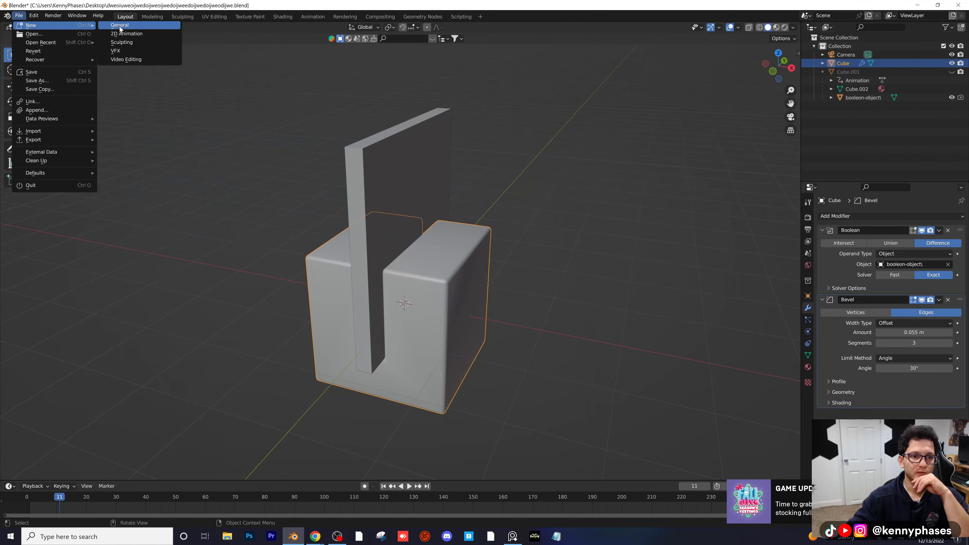
click(128, 41)
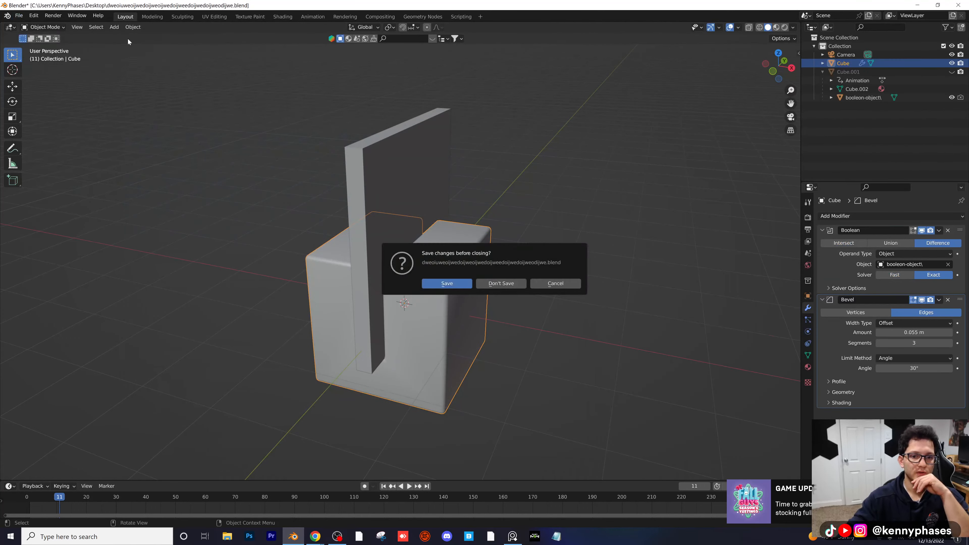
click(480, 286)
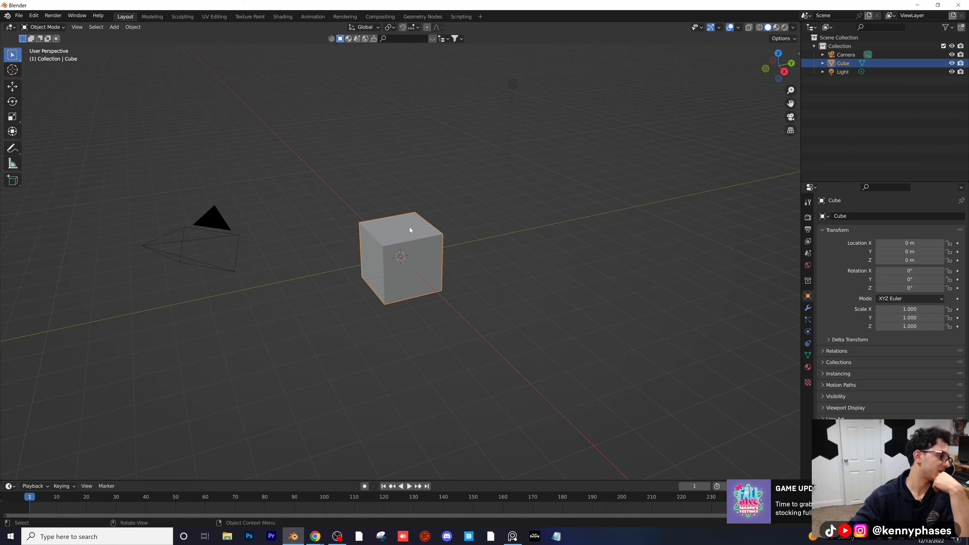
Step: Place the Blender window beside the reference board, narrowing the board and widening Blender until the two almost meet
drag(658, 3, 1, 76)
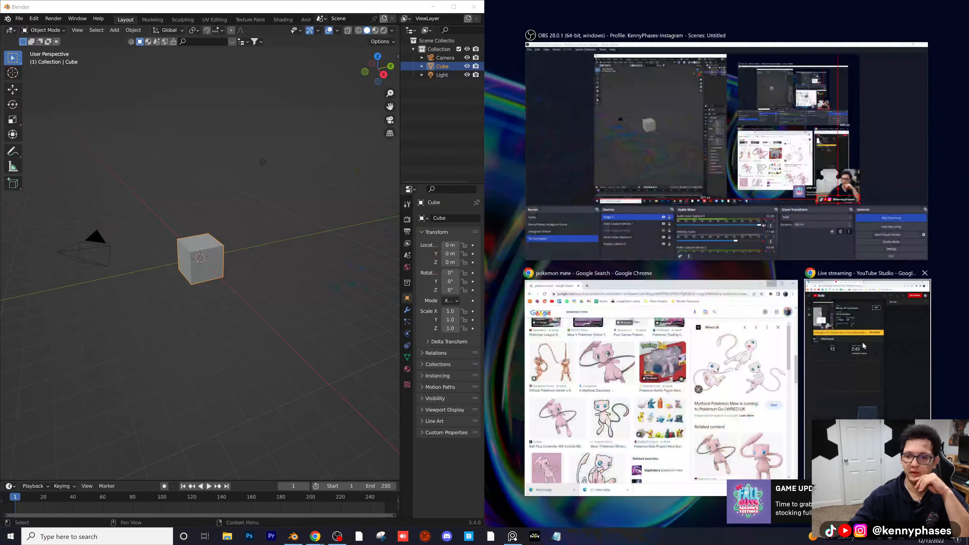
click(314, 140)
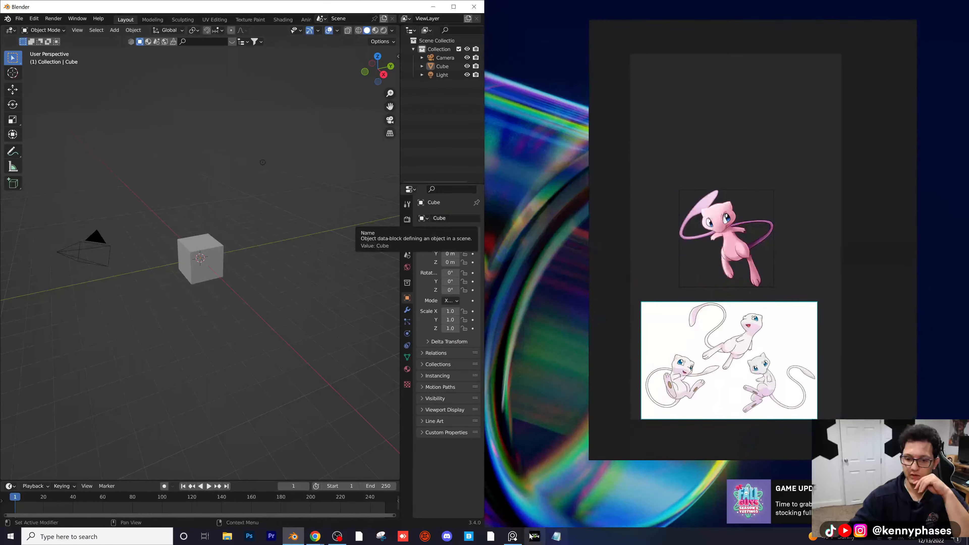
click(599, 3)
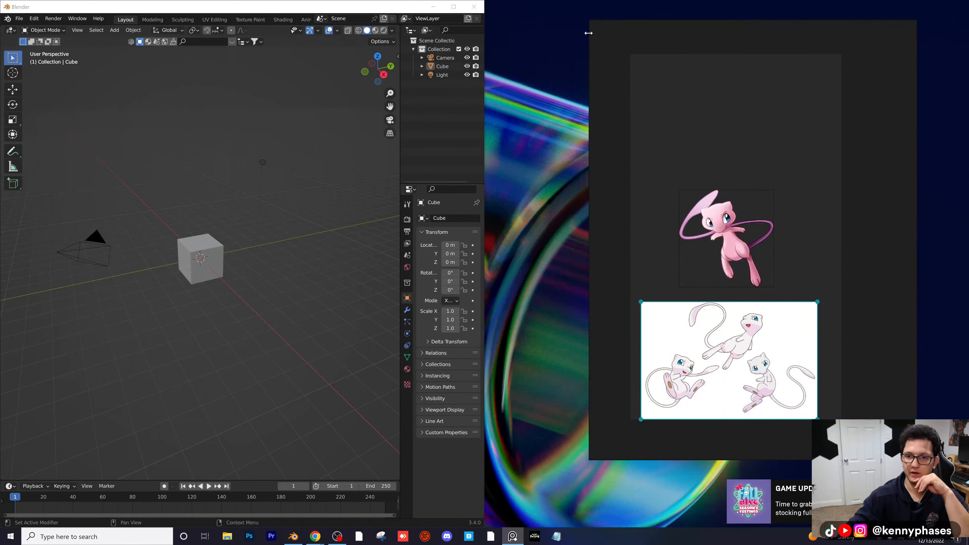
drag(588, 33, 624, 77)
drag(913, 93, 865, 93)
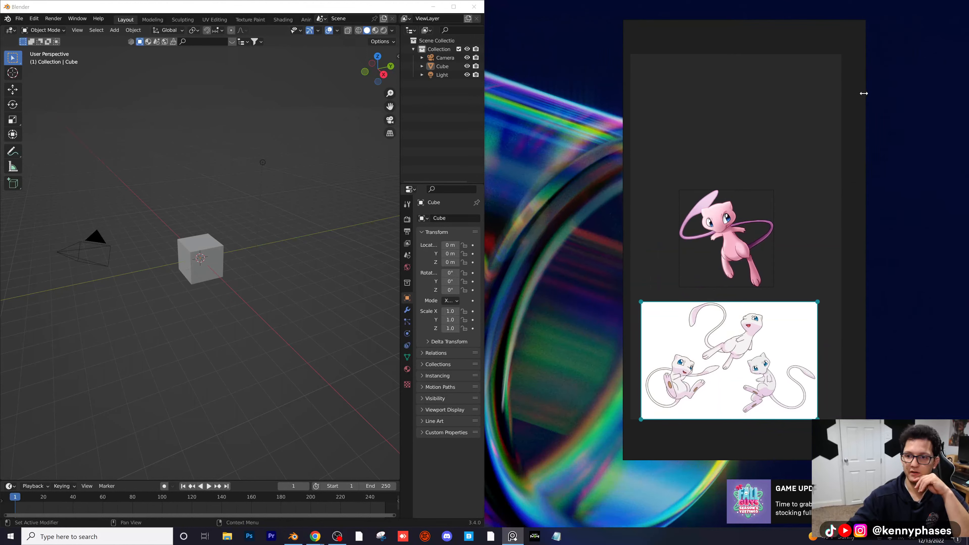
drag(789, 36, 874, 36)
drag(486, 144, 695, 165)
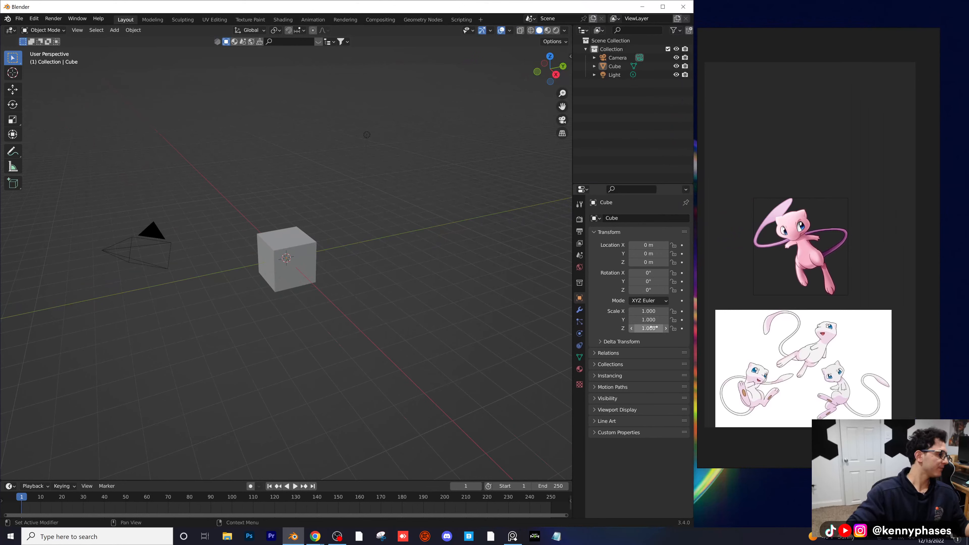
Step: Enlarge the pink Mew picture above the three-pose image and shift the reference board upward on the desktop
key(alt+Tab)
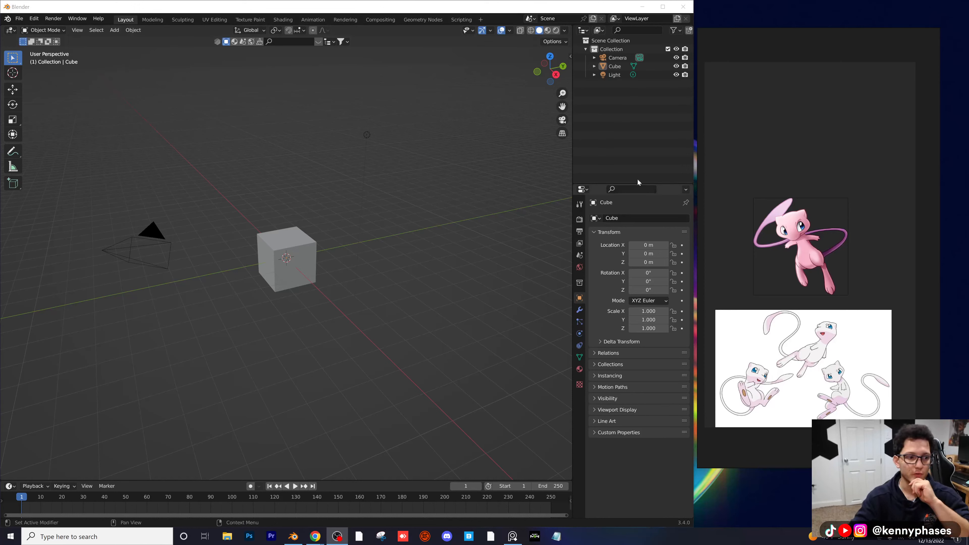
click(755, 204)
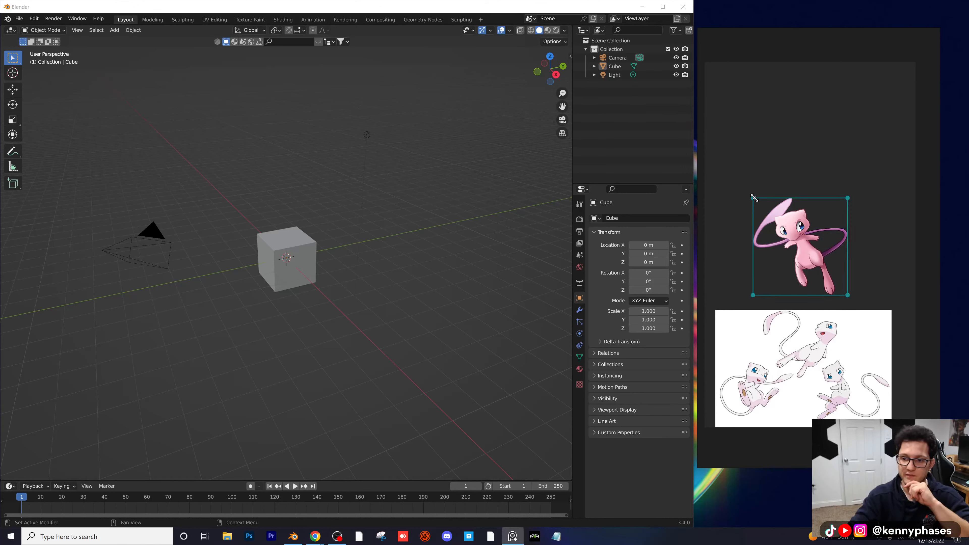
drag(753, 198, 720, 158)
mouse_move(850, 167)
mouse_down()
mouse_move(885, 149)
mouse_move(848, 184)
mouse_up()
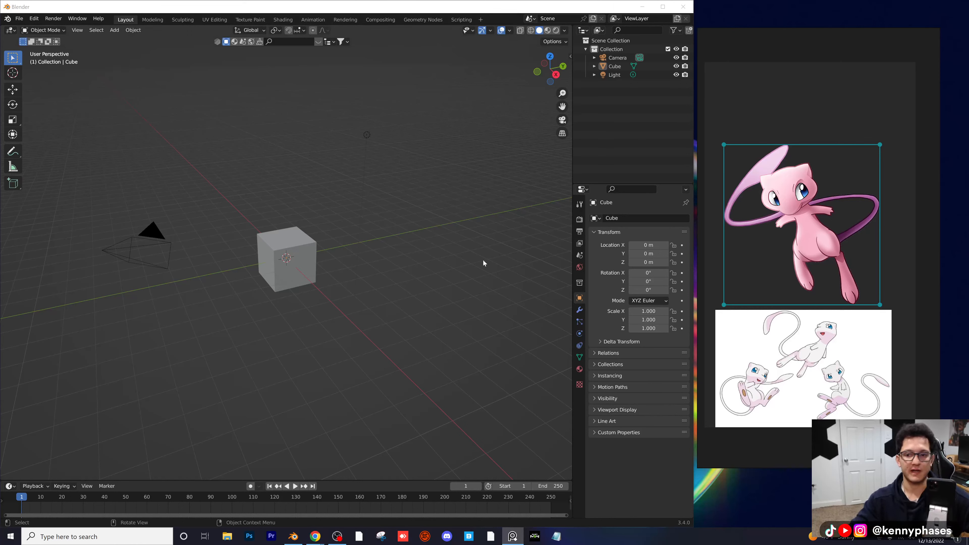
drag(781, 38, 790, 20)
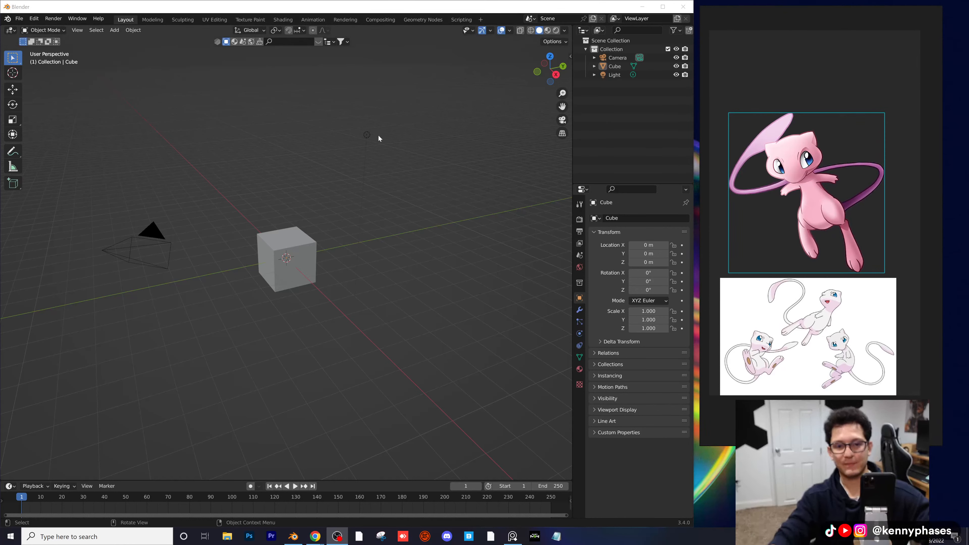
Step: Delete the default light and cube from the scene
click(365, 134)
key(x)
click(368, 133)
click(304, 255)
key(Delete)
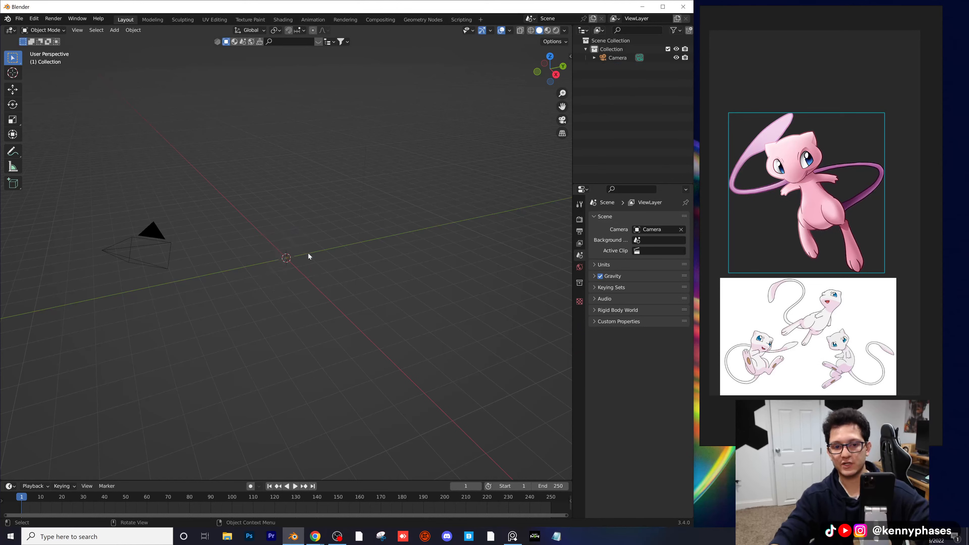
click(159, 245)
key(x)
click(161, 242)
key(ctrl+z)
Step: Reset the camera's location to 0 m and its rotation to 0° on all three axes
click(570, 56)
double_click(510, 74)
text(0)
key(Return)
key(BackSpace)
key(BackSpace)
key(BackSpace)
key(BackSpace)
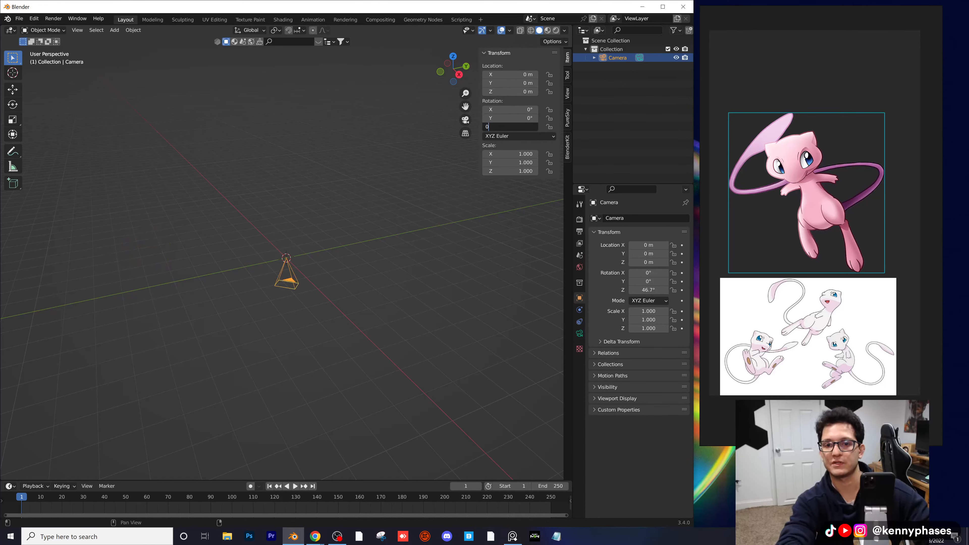
Step: Set the camera's X rotation to 90° and move it back along the Y axis to about -8.54 m
drag(513, 109, 547, 109)
double_click(510, 110)
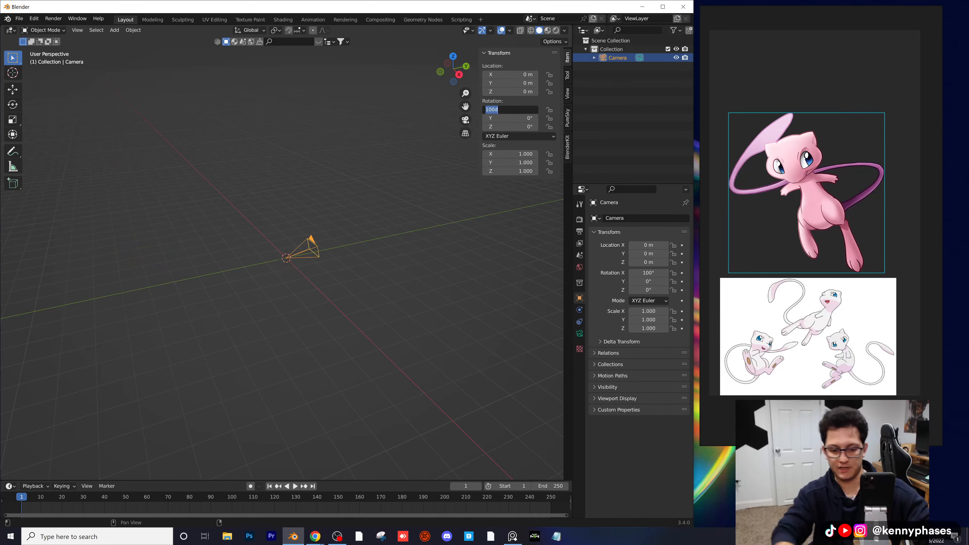
text(90)
key(Return)
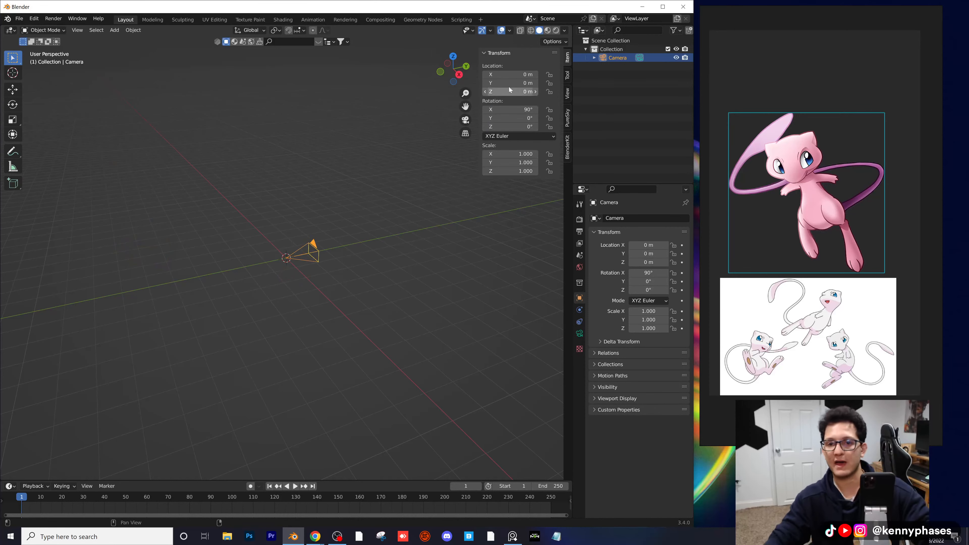
key(g)
key(y)
click(188, 299)
Step: Save the file to the Desktop as Mew.blend
key(ctrl+s)
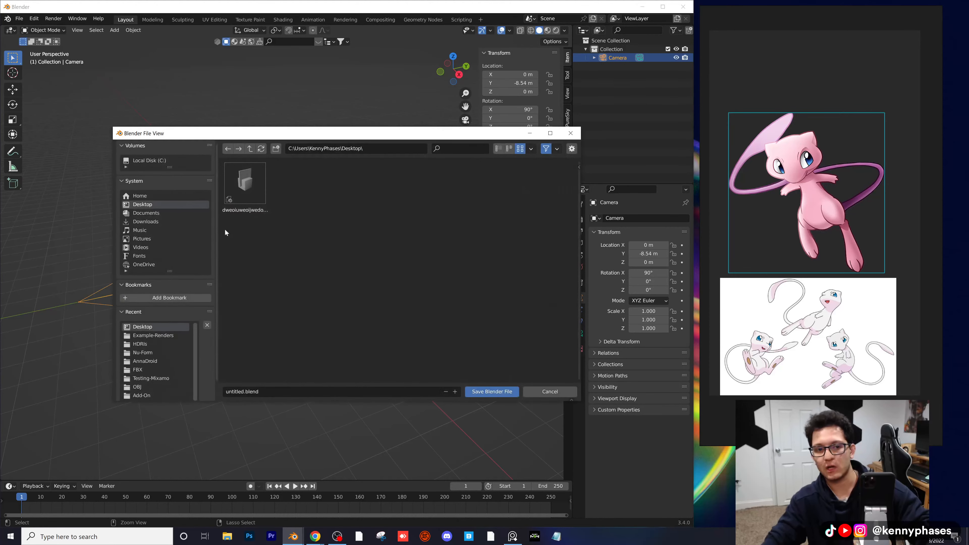
click(234, 391)
double_click(233, 392)
key(BackSpace)
text(Me)
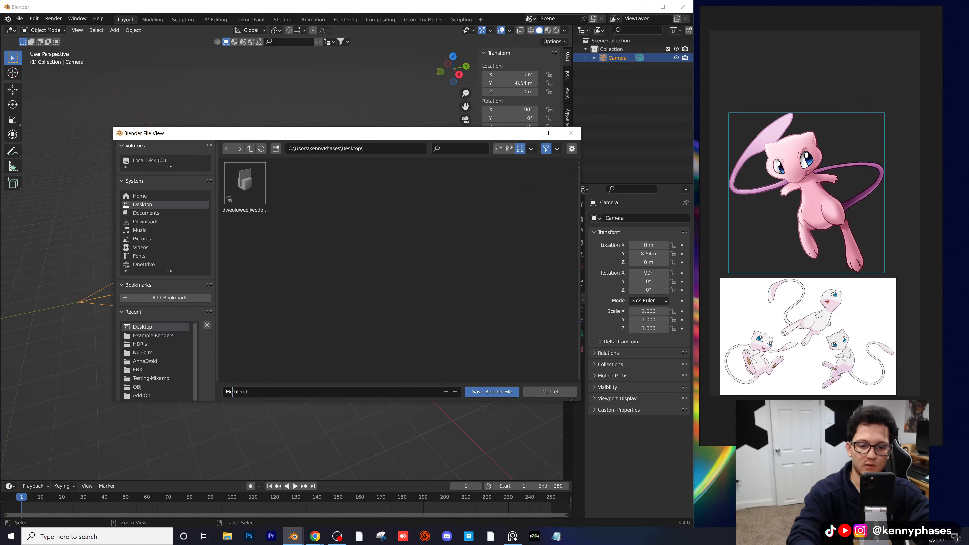
text(w)
key(Return)
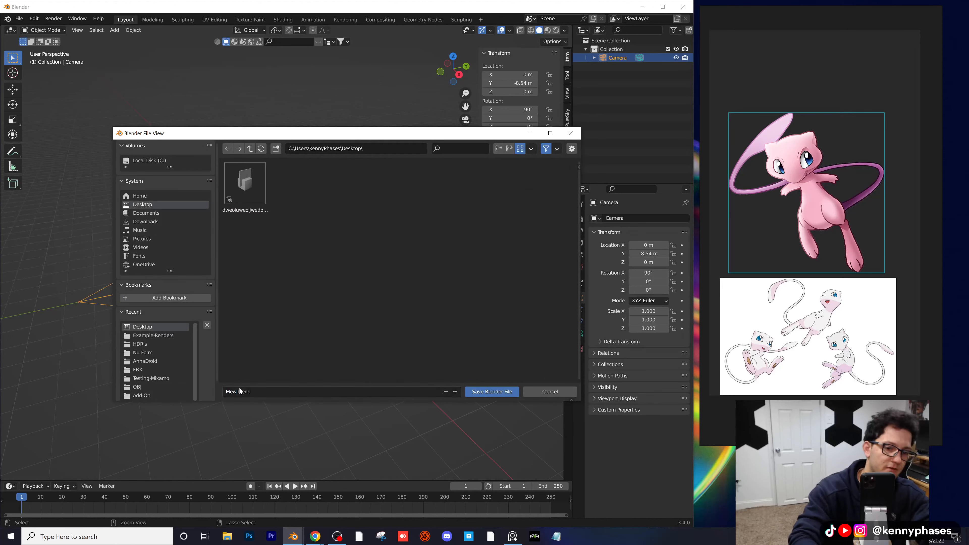
key(Return)
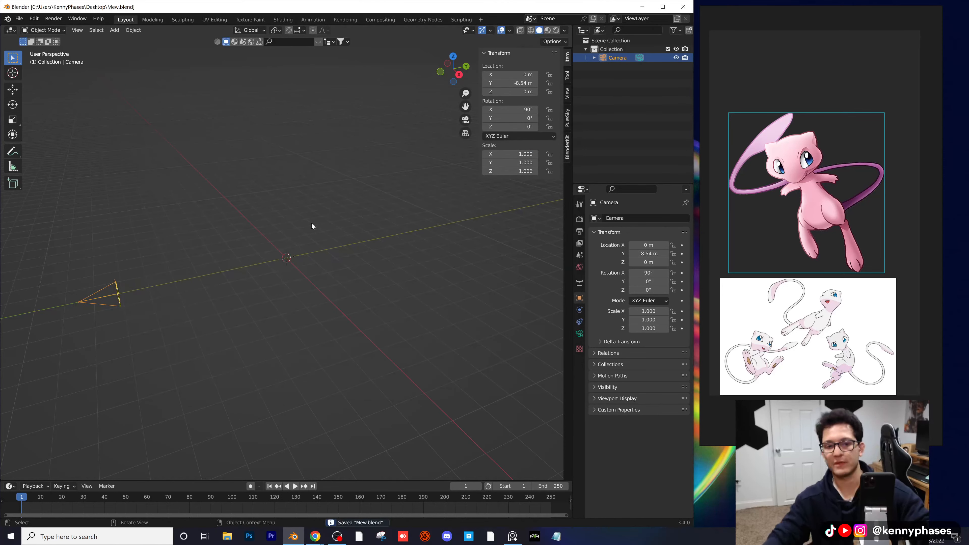
Step: Add a UV sphere at the world origin, deselect it, and save the Mew file again
click(115, 30)
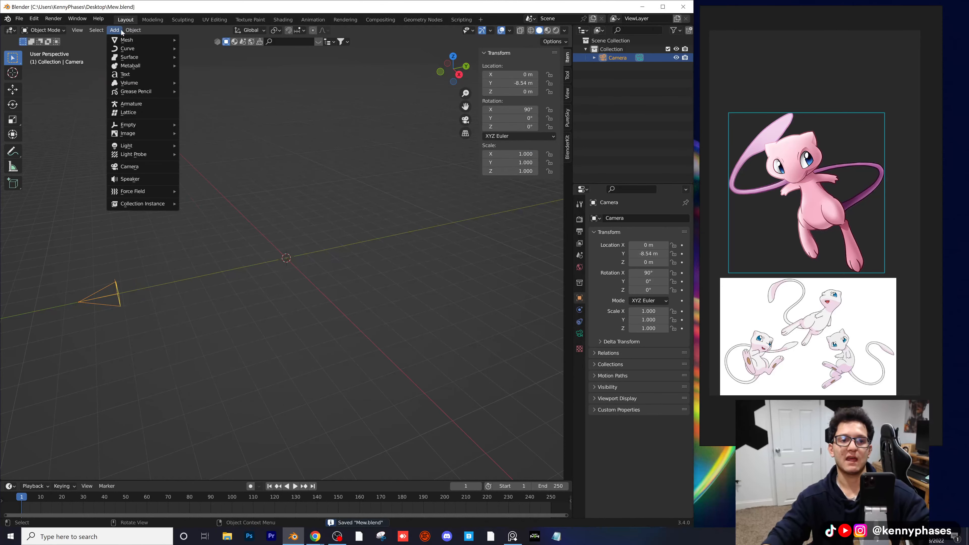
mouse_move(126, 40)
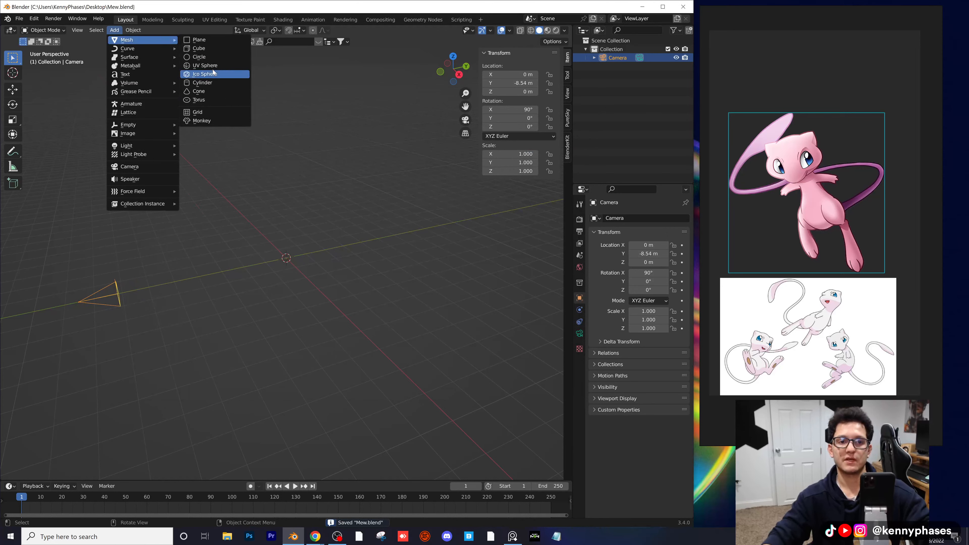
click(214, 66)
scroll(302, 238, up, 2)
mouse_move(287, 235)
middle_down()
mouse_move(299, 234)
mouse_move(290, 237)
mouse_move(284, 218)
middle_up()
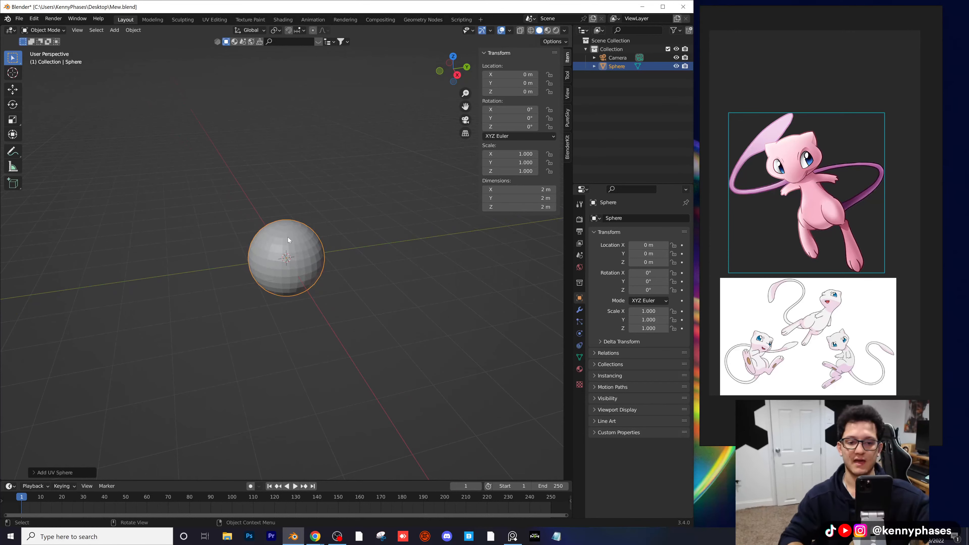
click(191, 133)
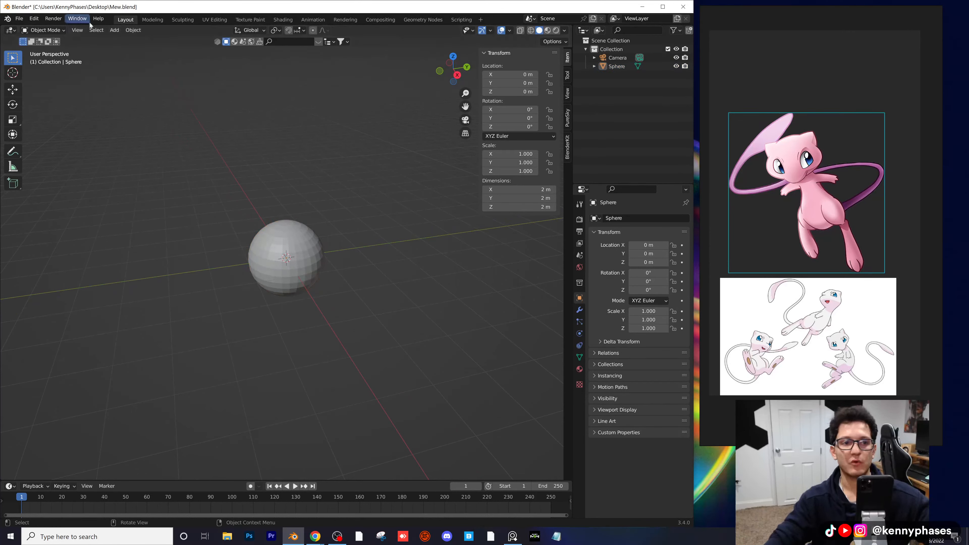
click(807, 177)
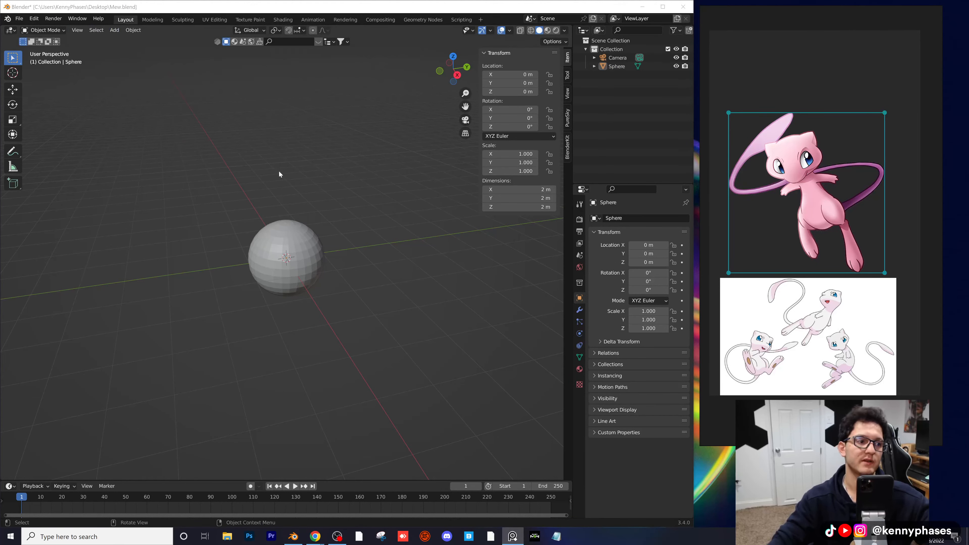
middle_drag(303, 211, 290, 195)
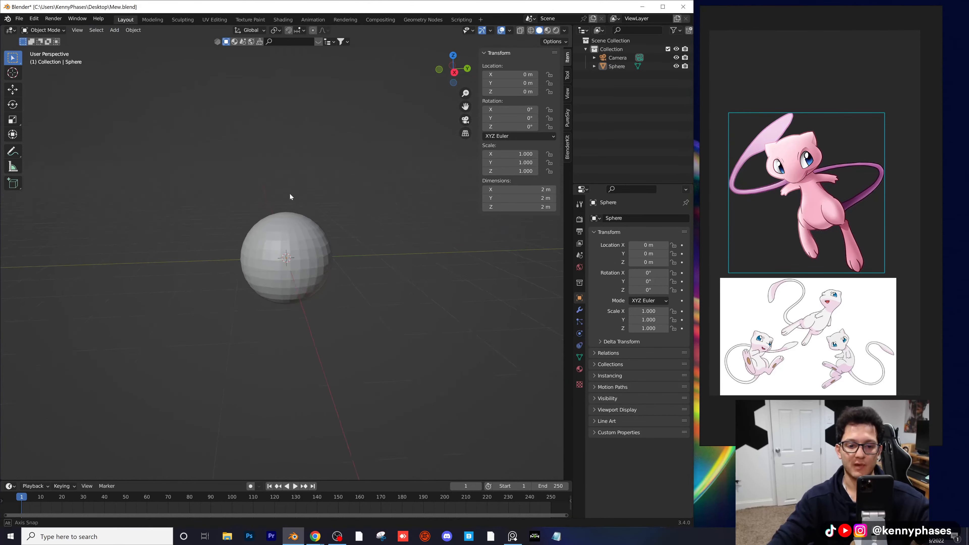
scroll(295, 196, up, 1)
key(ctrl+s)
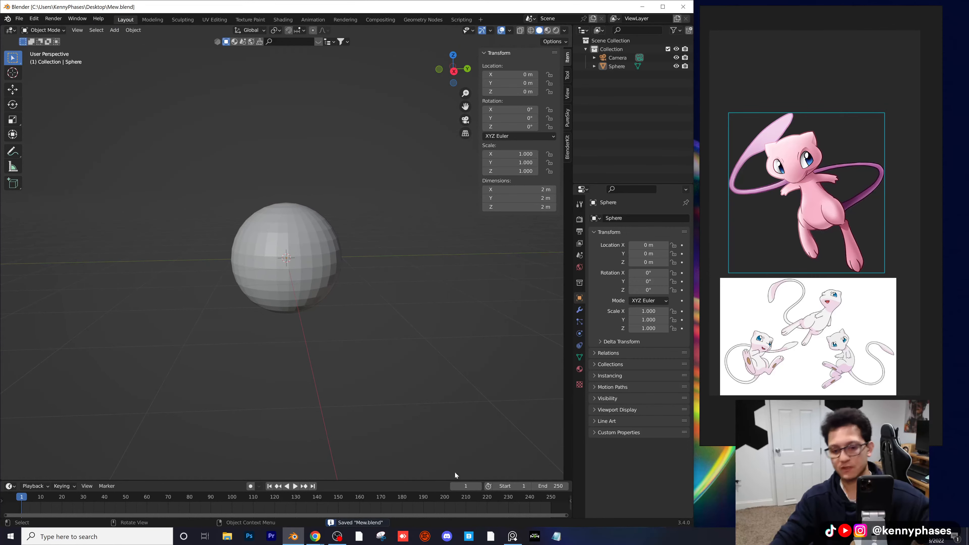
Step: Snip the pink Mew picture from the reference board and save it to the Desktop as a JPEG named Capture
click(381, 536)
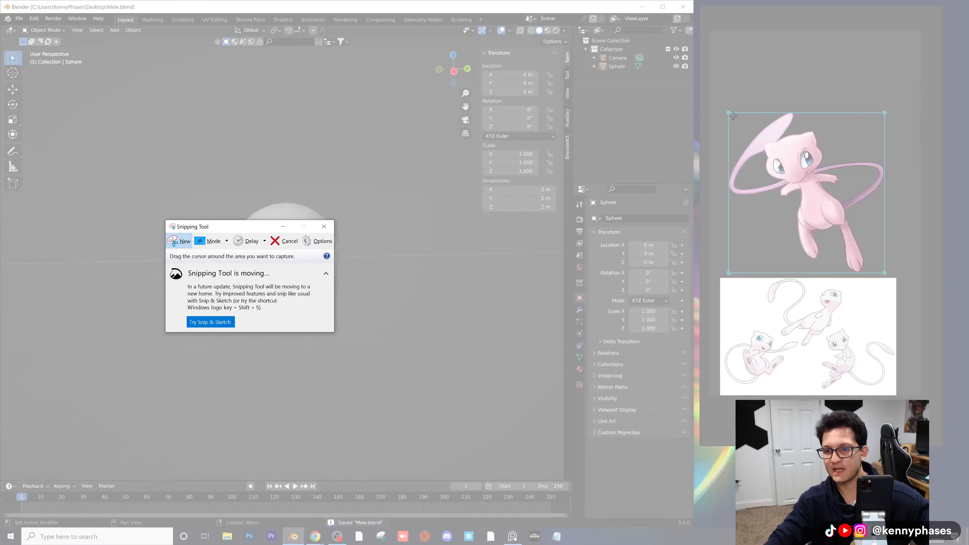
drag(729, 112, 883, 273)
click(694, 49)
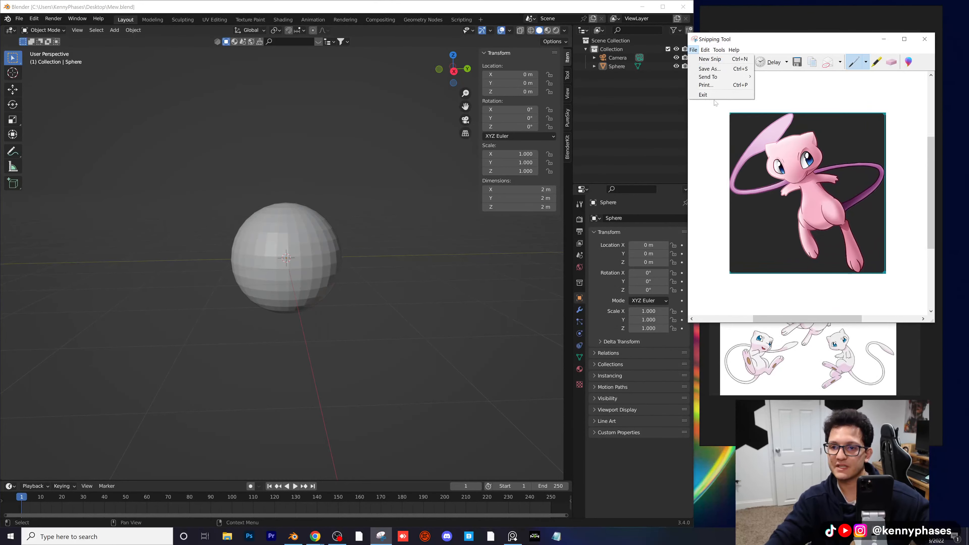
click(705, 69)
click(431, 123)
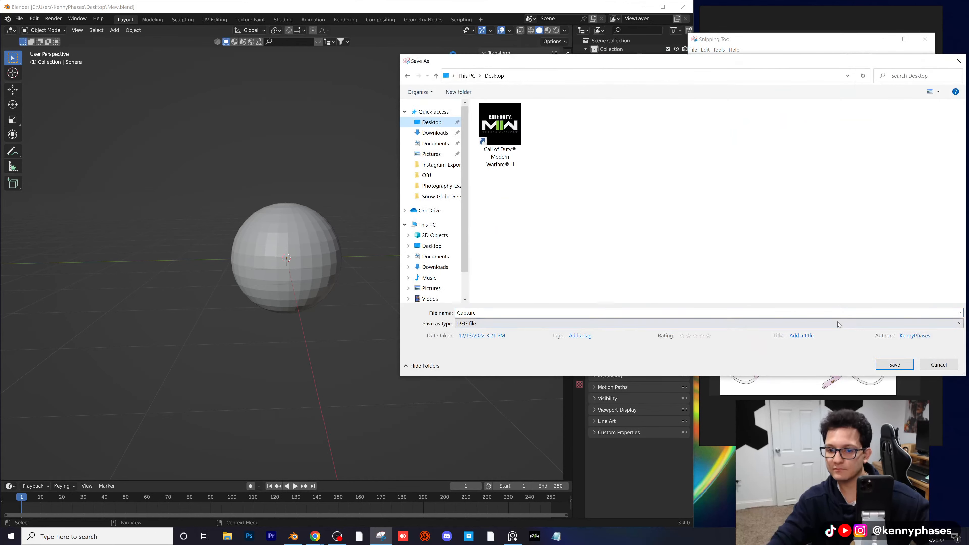
click(467, 312)
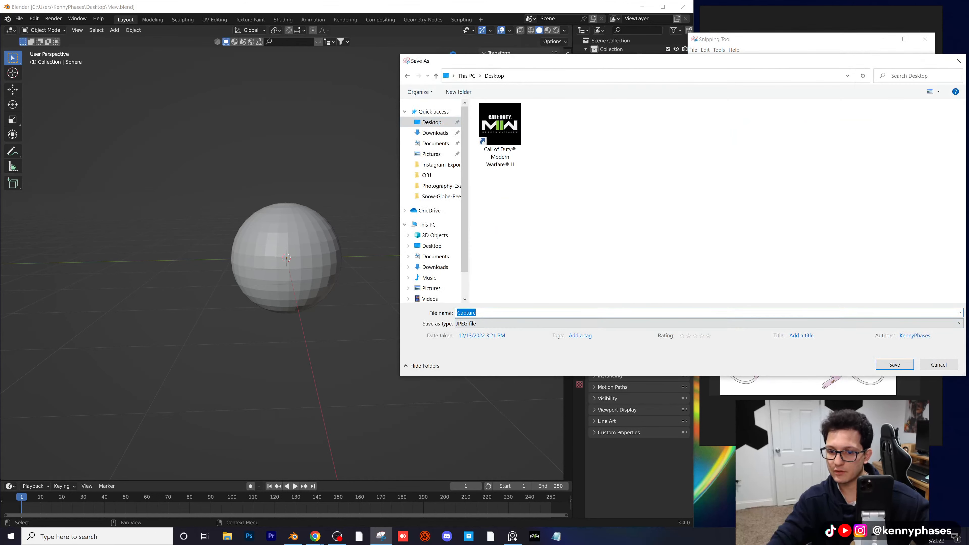
click(892, 365)
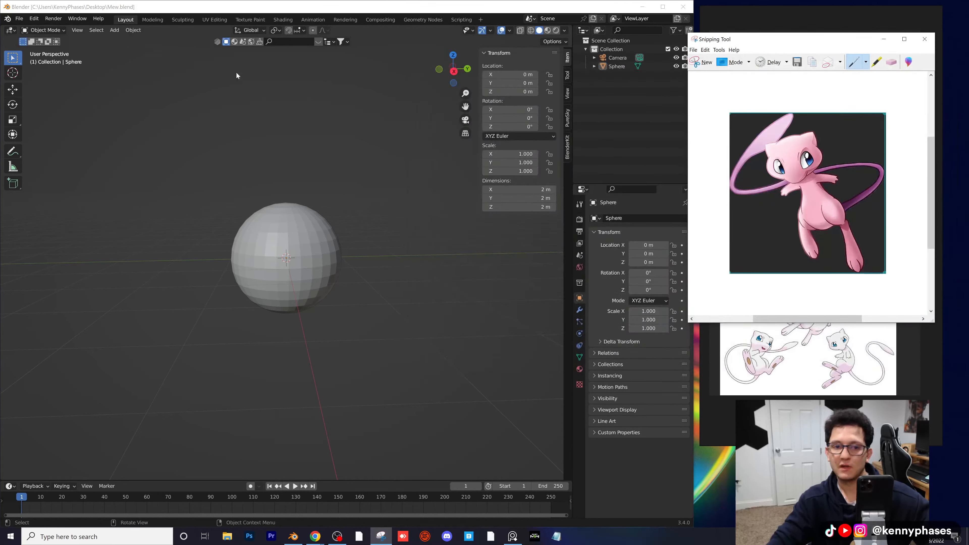
Step: Enable the Import Images as Planes add-on in the preferences
click(120, 31)
mouse_move(156, 136)
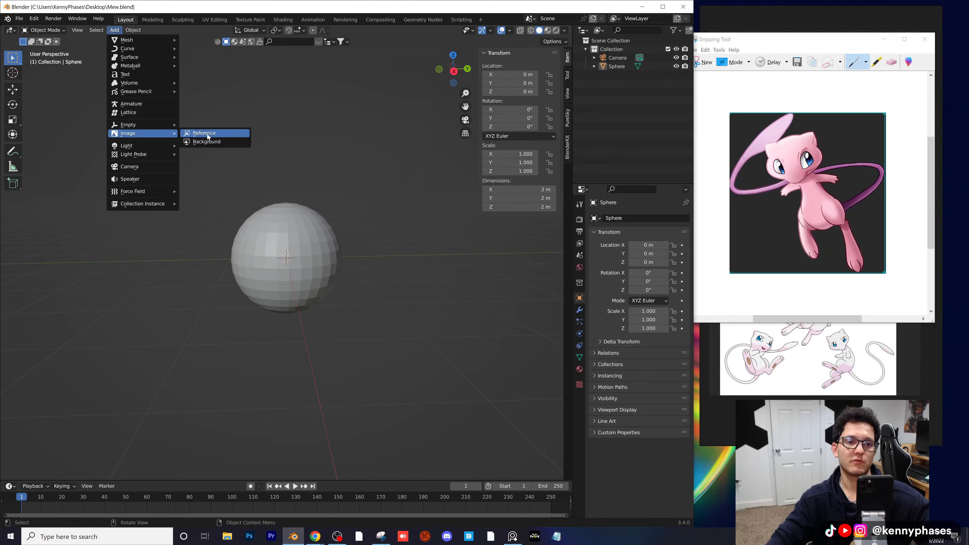
mouse_move(126, 41)
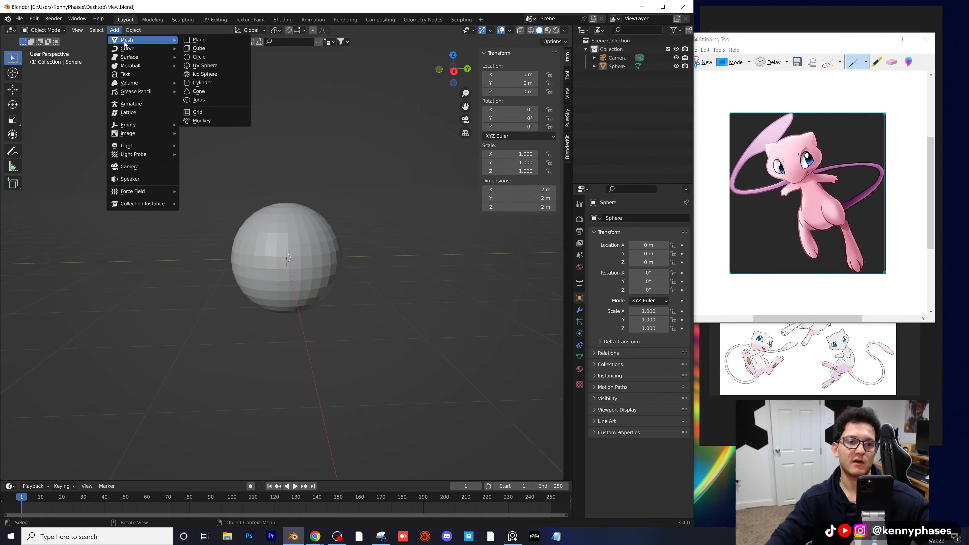
click(35, 18)
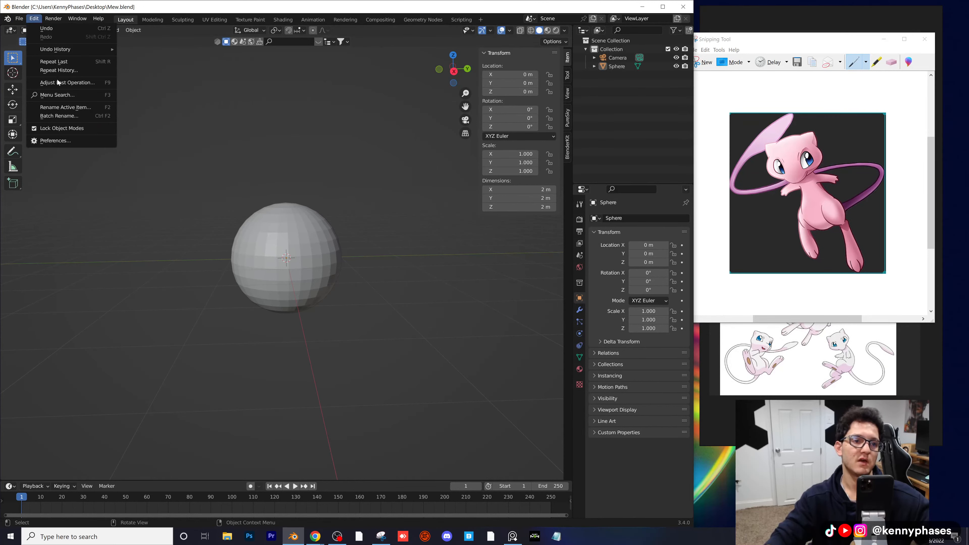
click(74, 142)
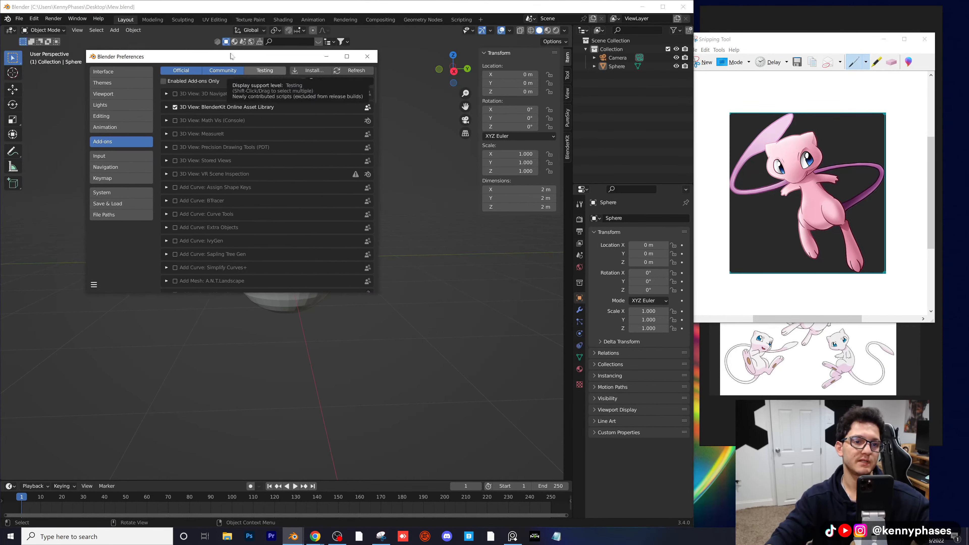
text(image)
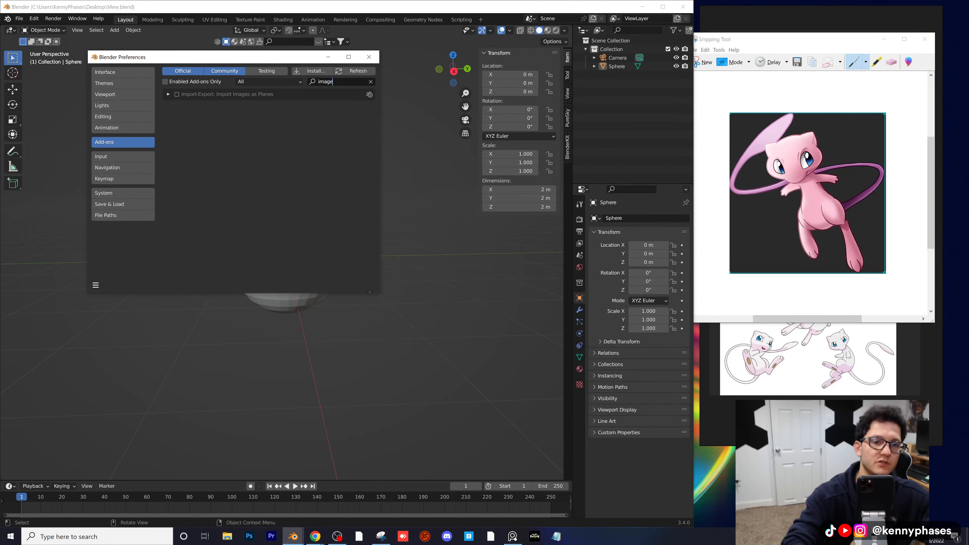
click(177, 95)
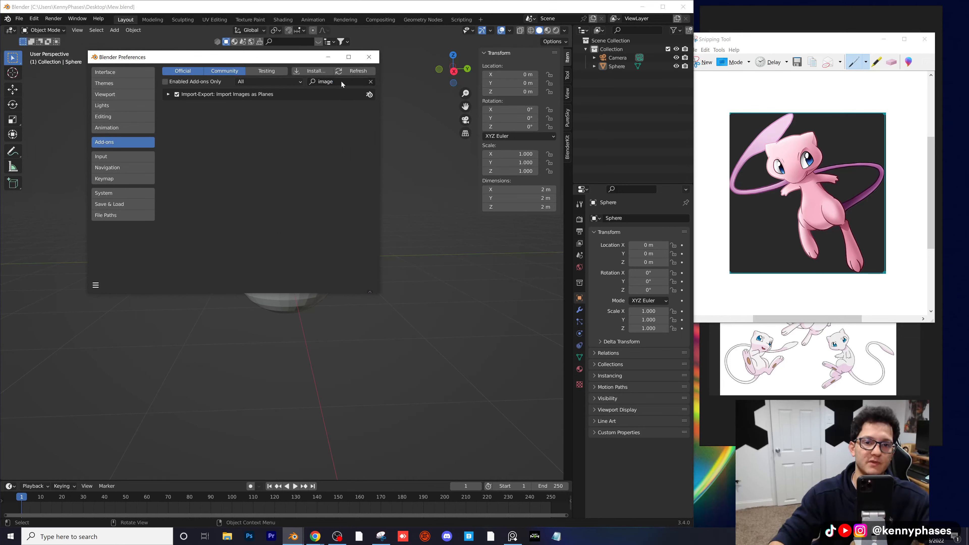
click(369, 58)
Step: Import Capture1.JPG from the Desktop as an image plane and scale it up to about 5.5
click(115, 30)
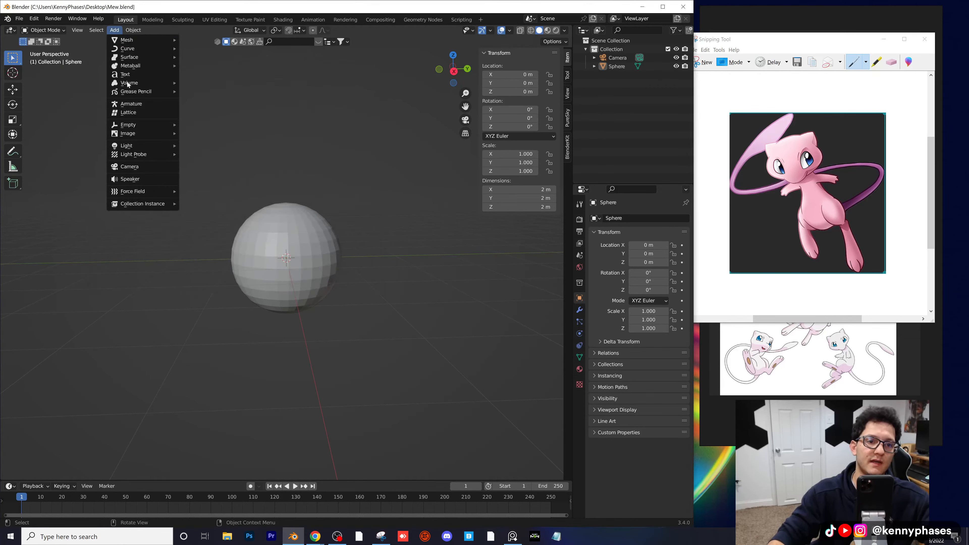
mouse_move(143, 131)
click(219, 151)
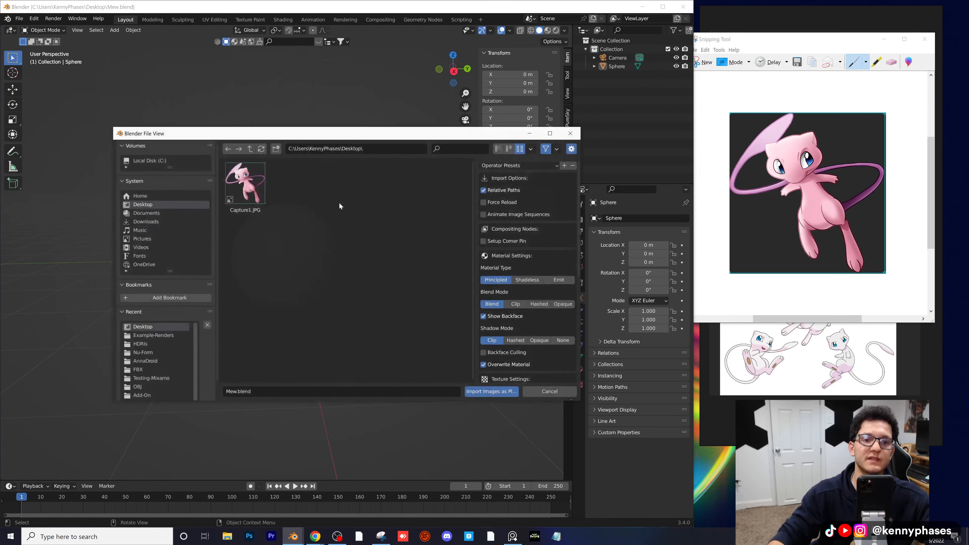
double_click(262, 184)
key(s)
click(314, 206)
Step: Display the viewport in material preview shading to show the picture on the image plane
middle_drag(315, 206, 514, 61)
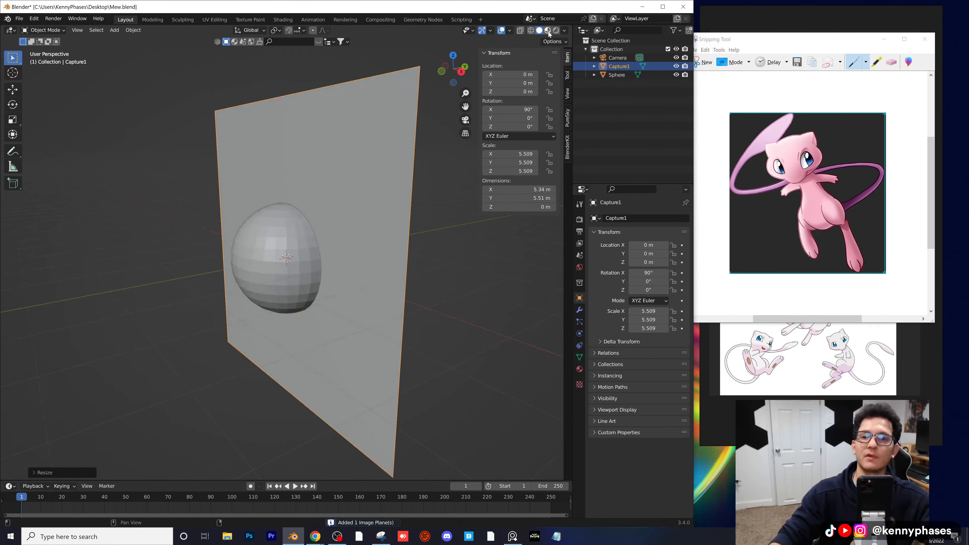
key(z)
scroll(296, 247, down, 3)
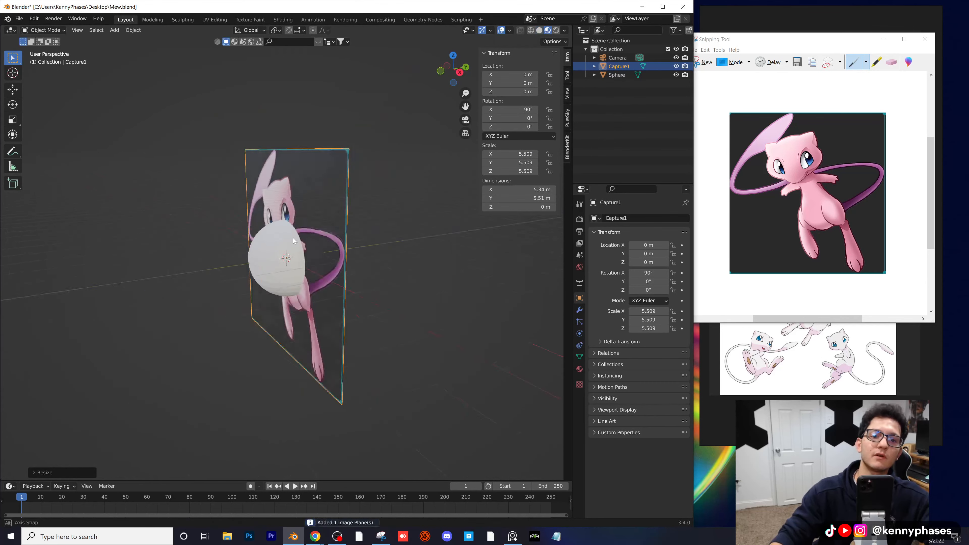
Step: Move the Mew image plane behind the sphere to about 2.6 m on Y and enlarge it to a scale of about 11.35
mouse_move(301, 240)
middle_down()
mouse_move(320, 233)
mouse_move(331, 246)
mouse_move(274, 234)
middle_up()
key(g)
key(y)
click(298, 232)
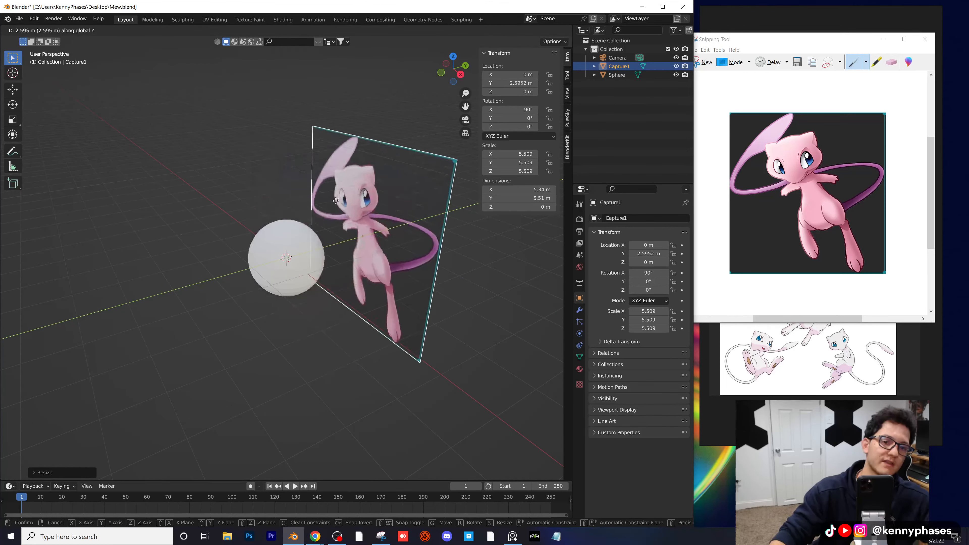
key(s)
click(401, 181)
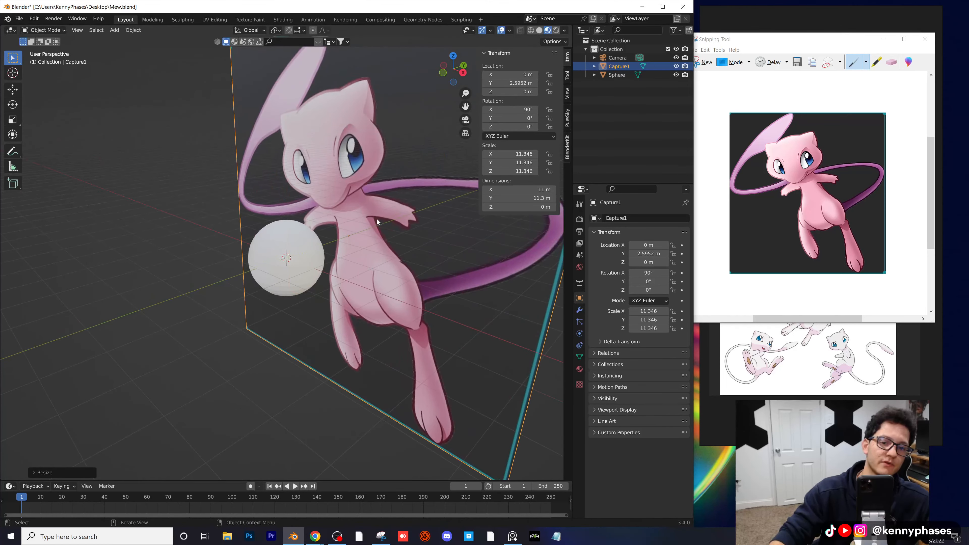
Step: Set the output resolution's height to 1920 px and move the camera back to about -12.75 m on Y to frame the whole image
key(KP_0)
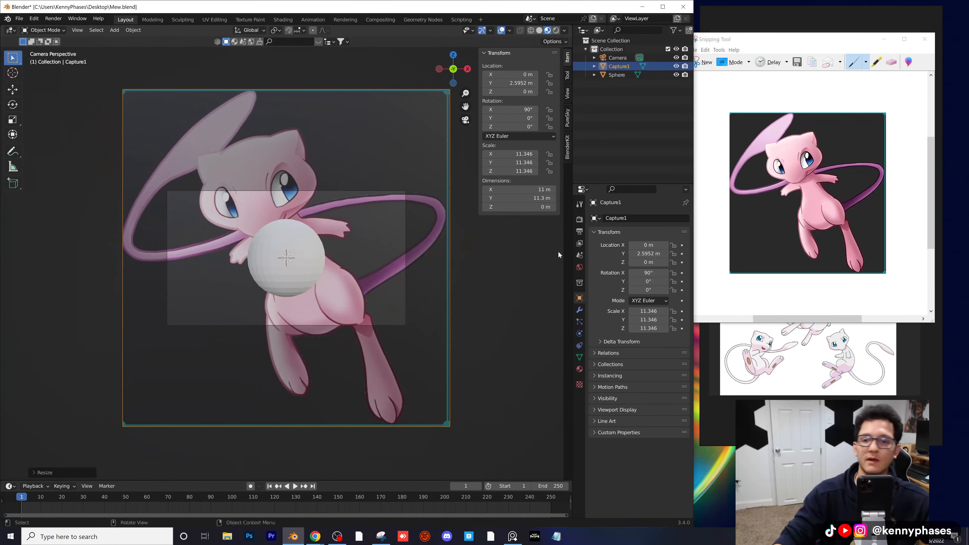
click(579, 231)
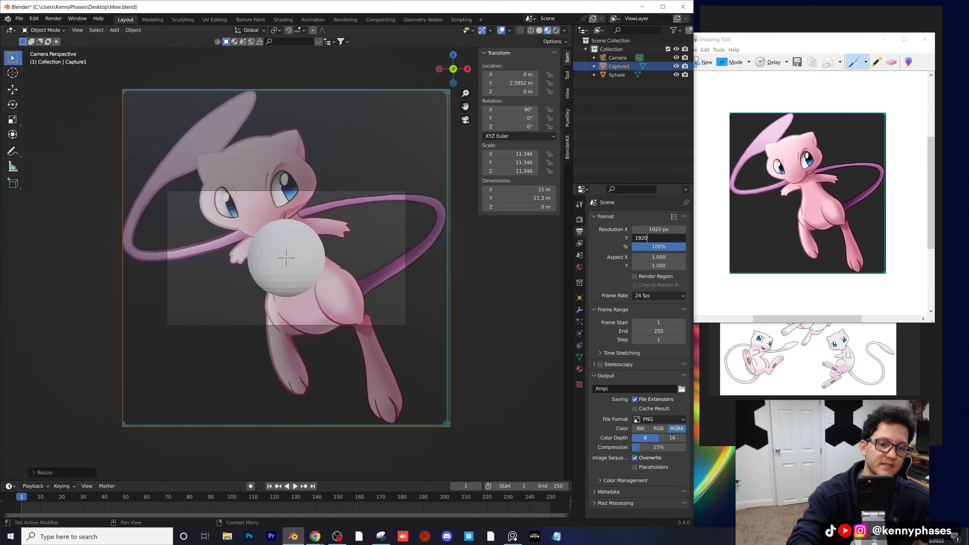
key(Return)
click(615, 57)
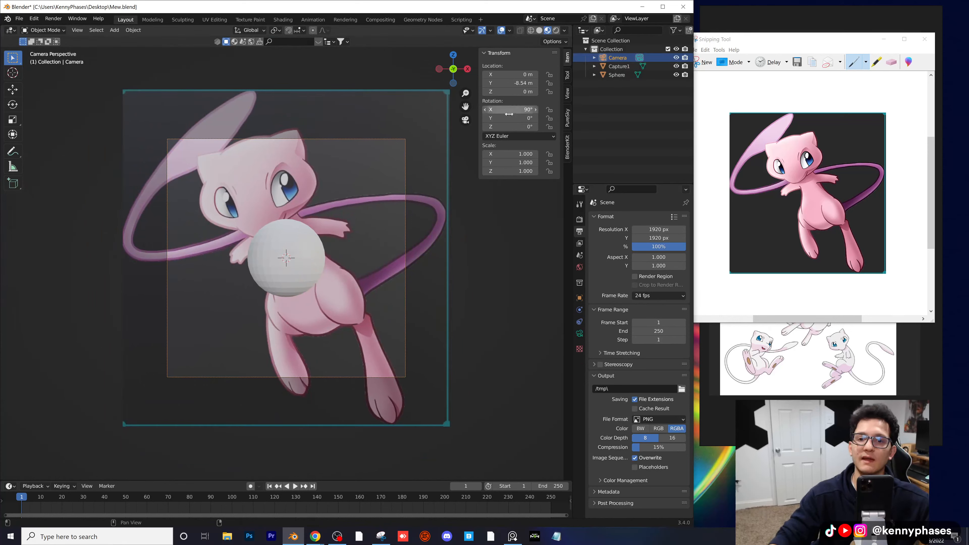
mouse_move(511, 82)
mouse_down()
mouse_move(485, 83)
mouse_move(500, 83)
mouse_up()
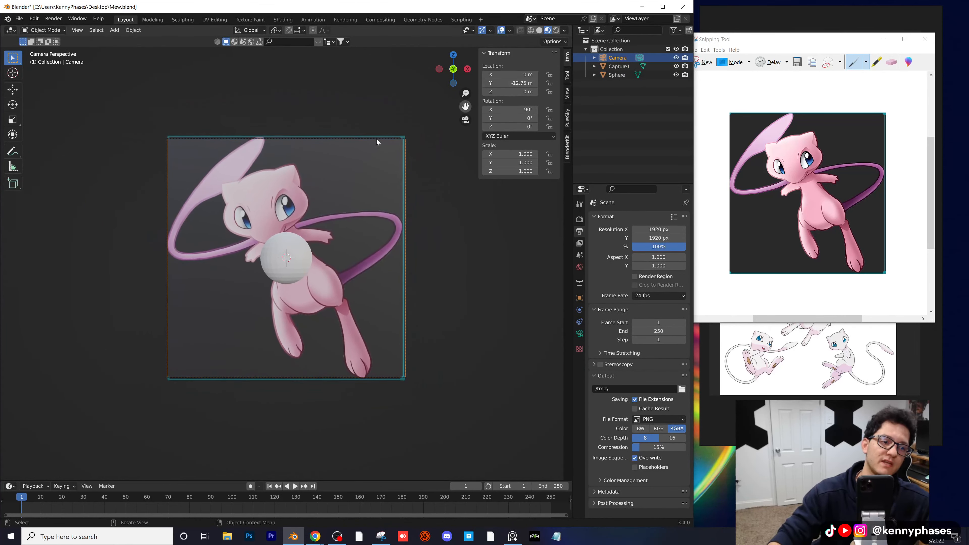
Step: Place the sphere over Mew's lower body at about X 0.67 m, Z -1.04 m, scale it to about 1.18, and save the file
scroll(277, 238, up, 3)
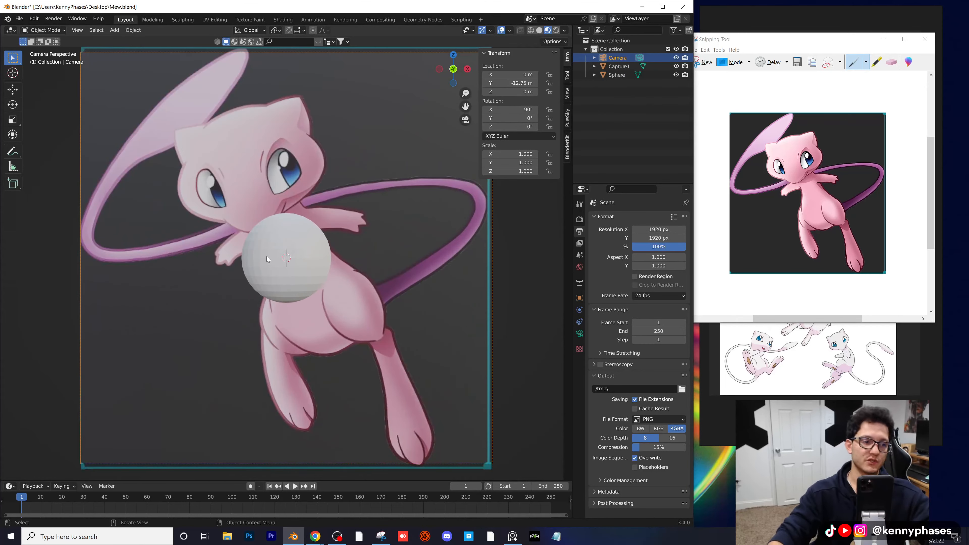
click(285, 251)
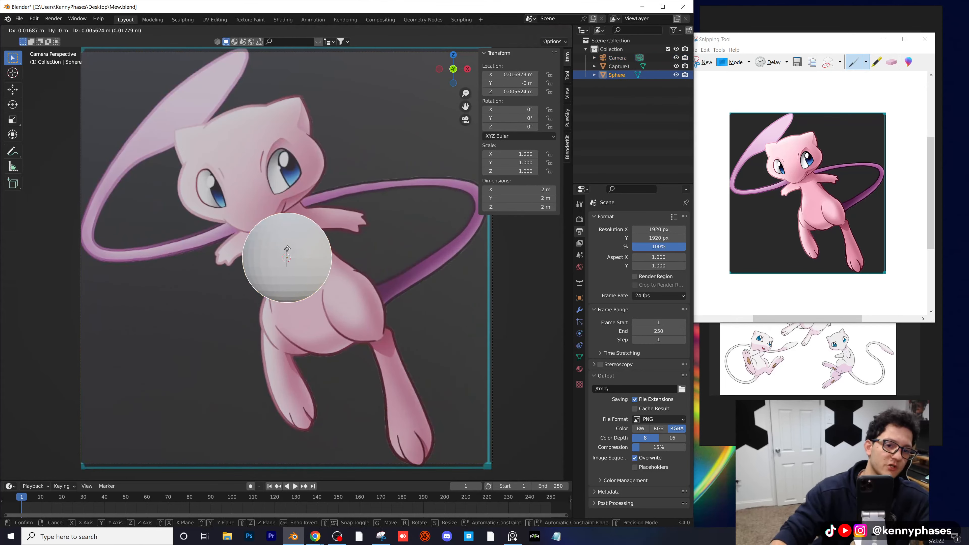
key(g)
click(315, 290)
key(s)
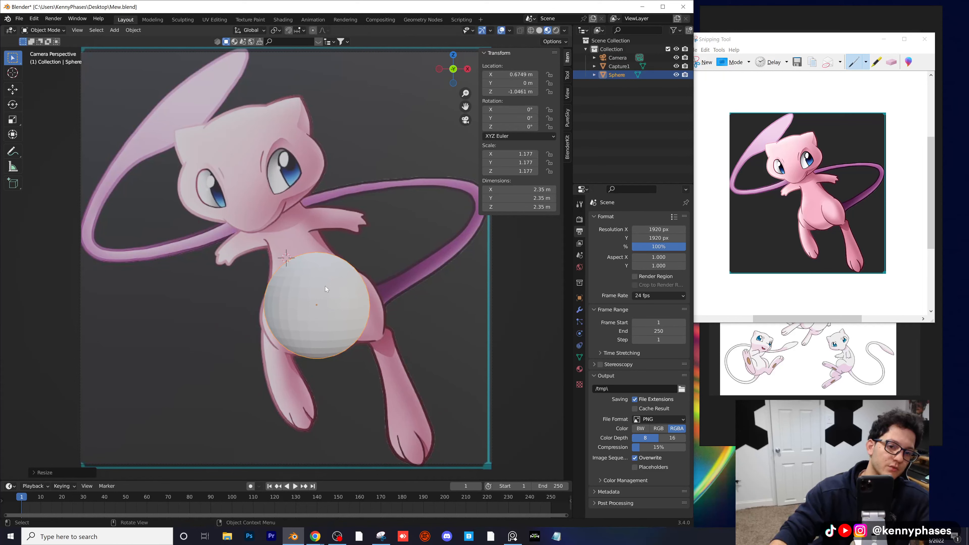
click(332, 288)
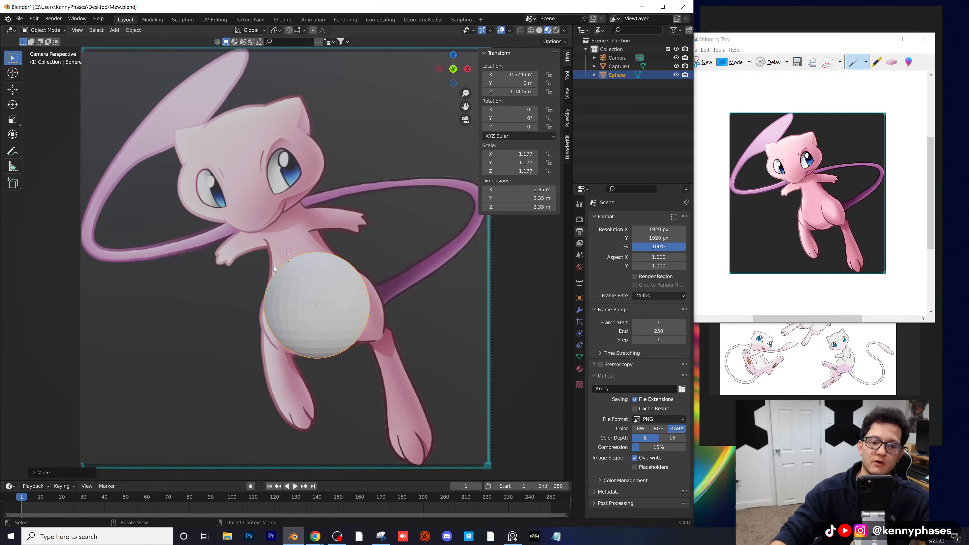
key(ctrl+s)
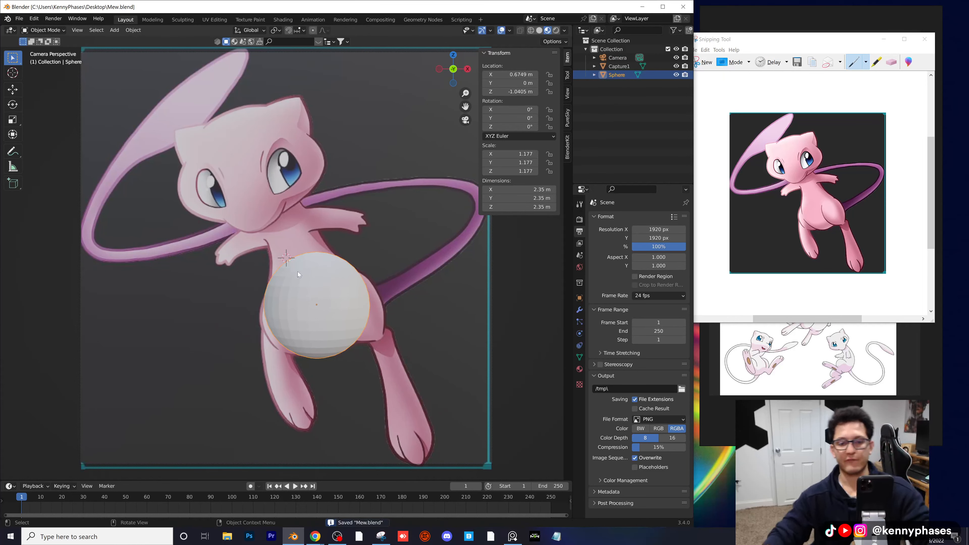
scroll(350, 267, down, 3)
middle_drag(350, 267, 330, 272)
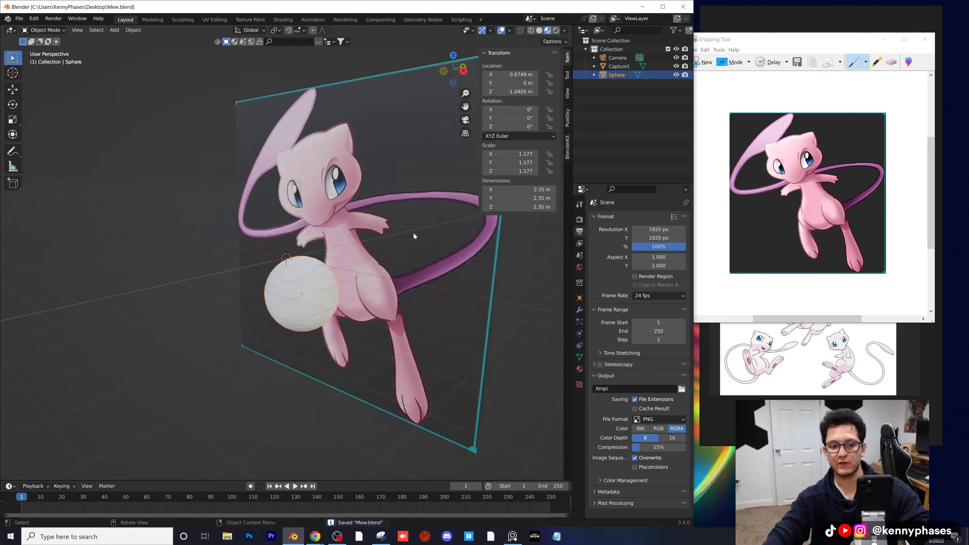
key(KP_0)
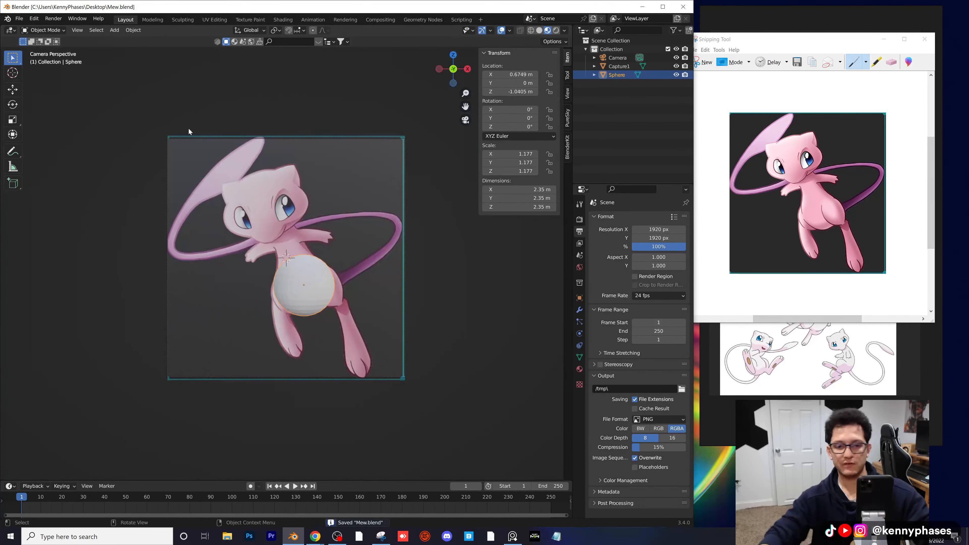
scroll(291, 260, up, 2)
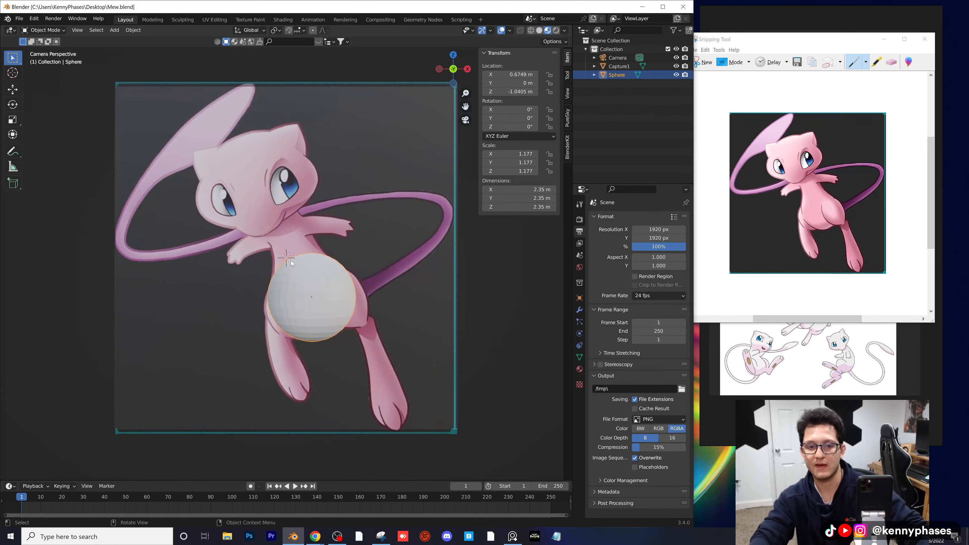
key(ctrl+s)
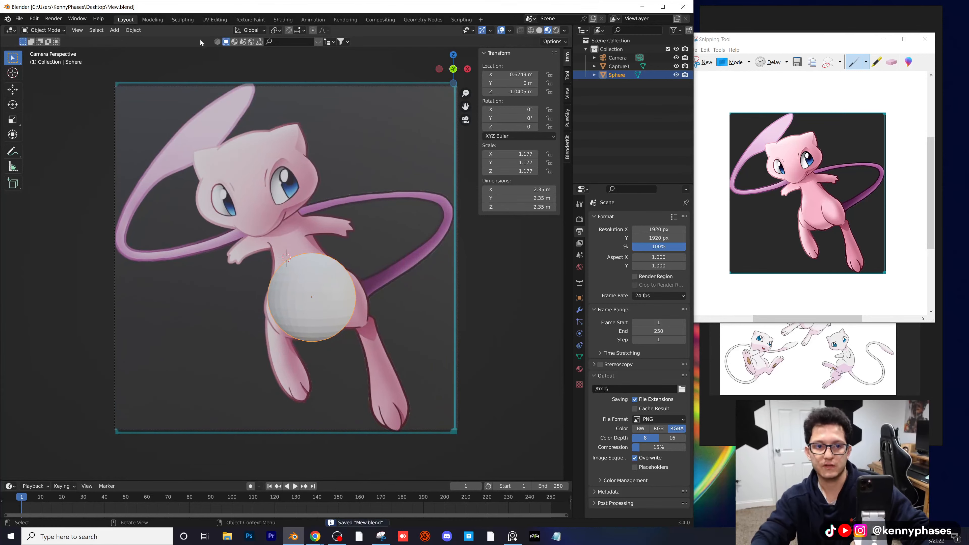
Step: Switch to the Sculpting workspace and show the sphere and reference through the camera in material preview
click(182, 19)
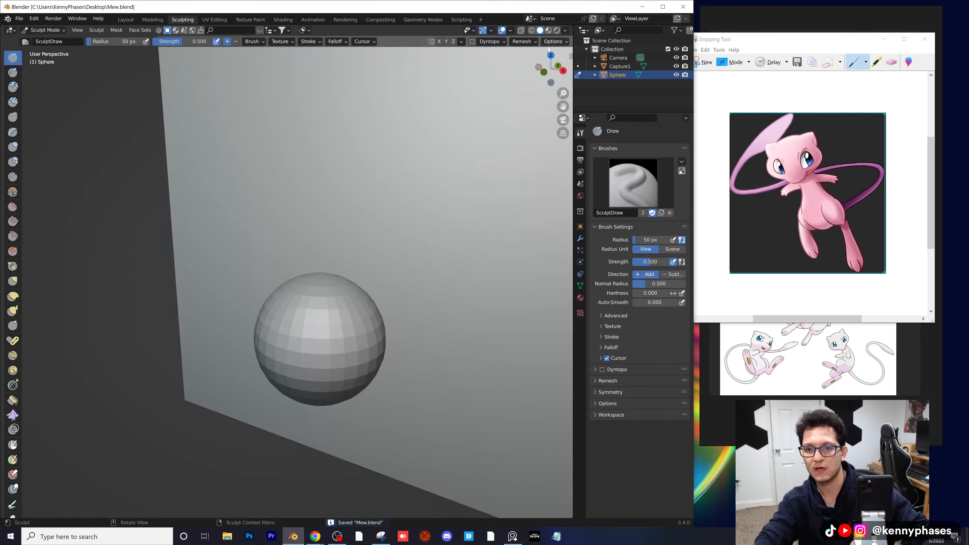
click(548, 31)
key(KP_0)
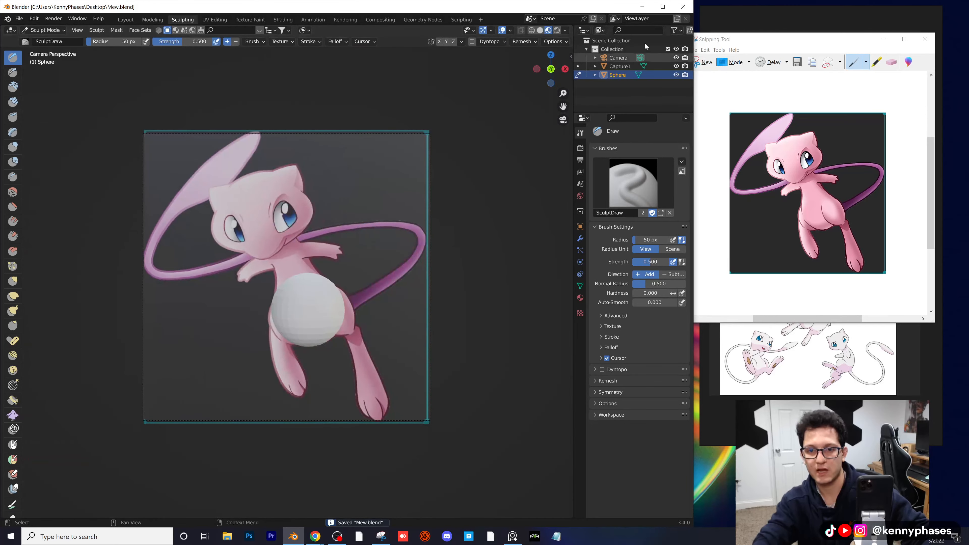
scroll(299, 281, up, 5)
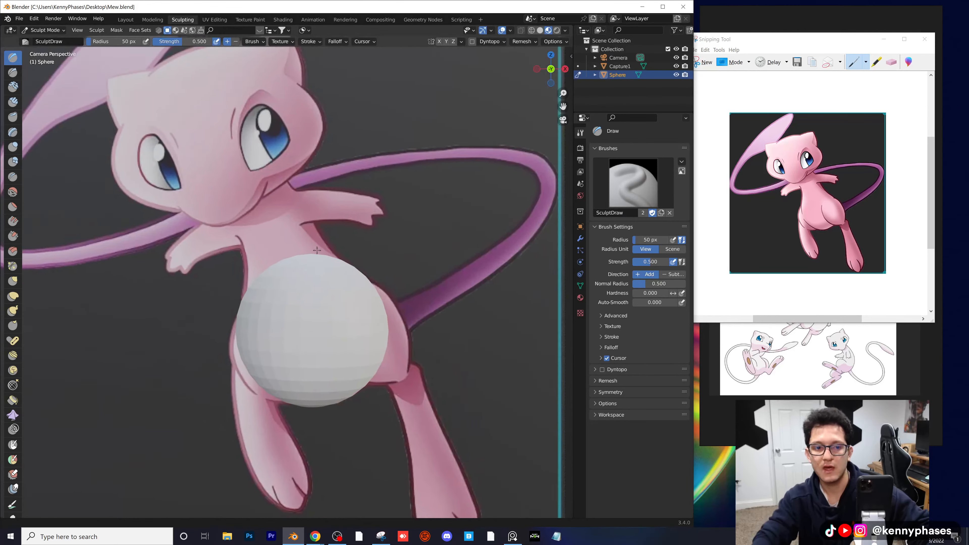
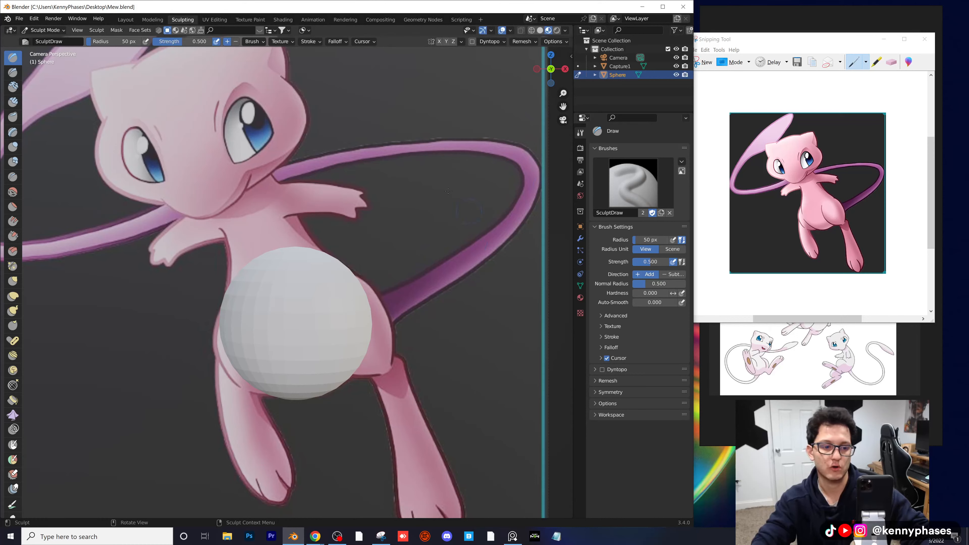
click(527, 42)
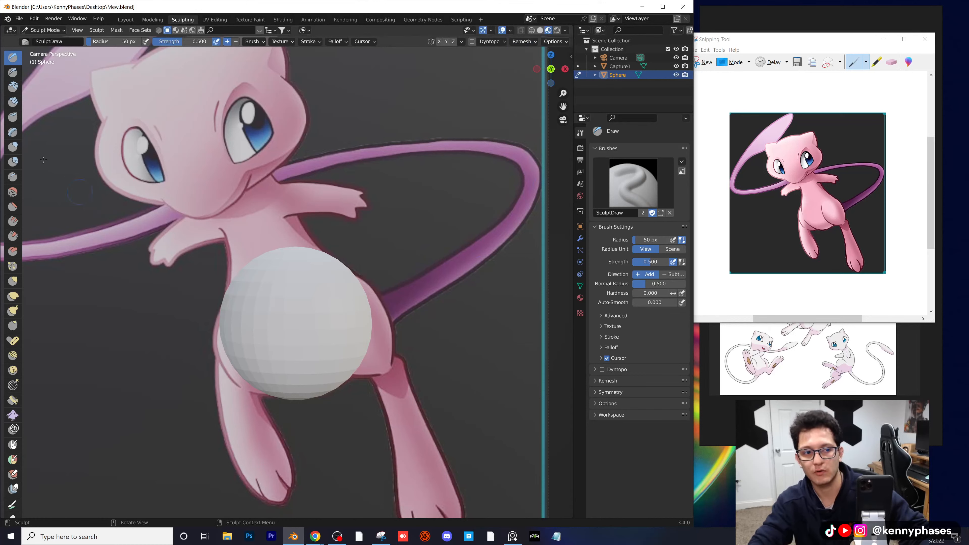
drag(303, 253, 272, 309)
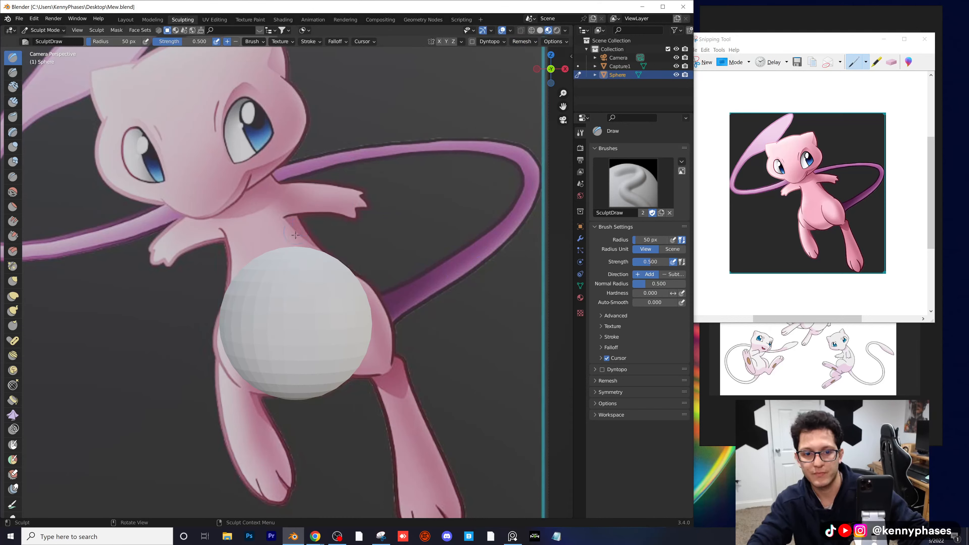
Step: Change the render engine to Cycles and display the viewport in rendered shading
click(581, 150)
click(650, 147)
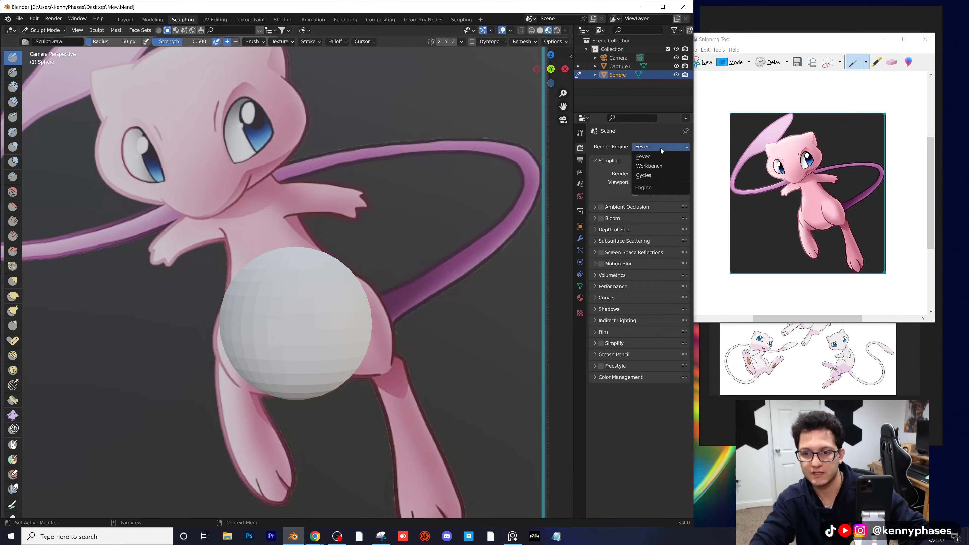
click(651, 177)
click(557, 30)
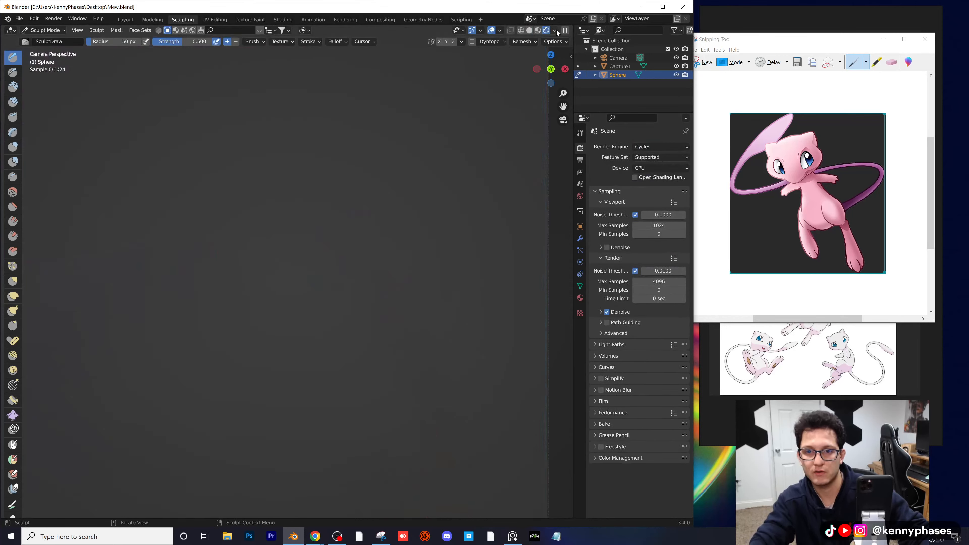
Step: Brighten the world background colour to a light grey with a value of about 0.6
click(580, 196)
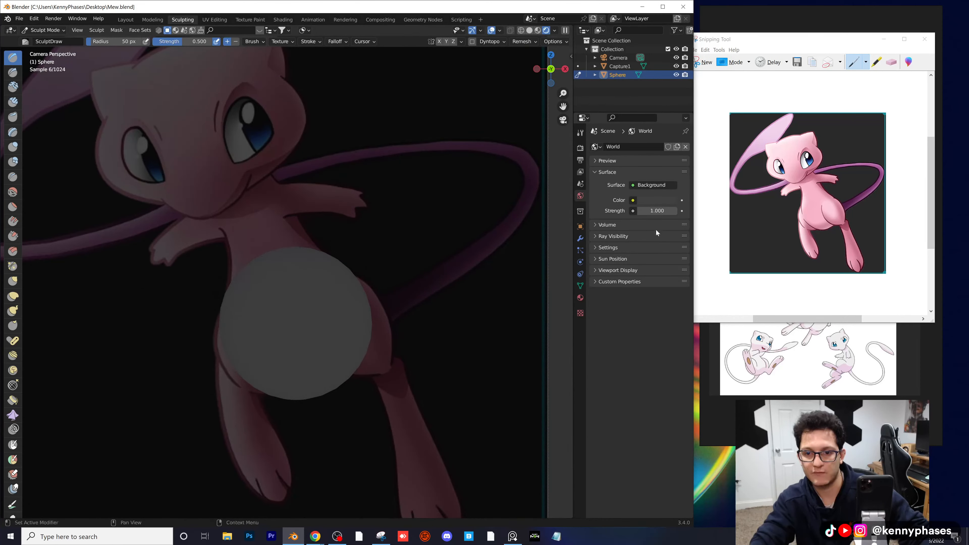
click(649, 200)
drag(670, 99, 670, 78)
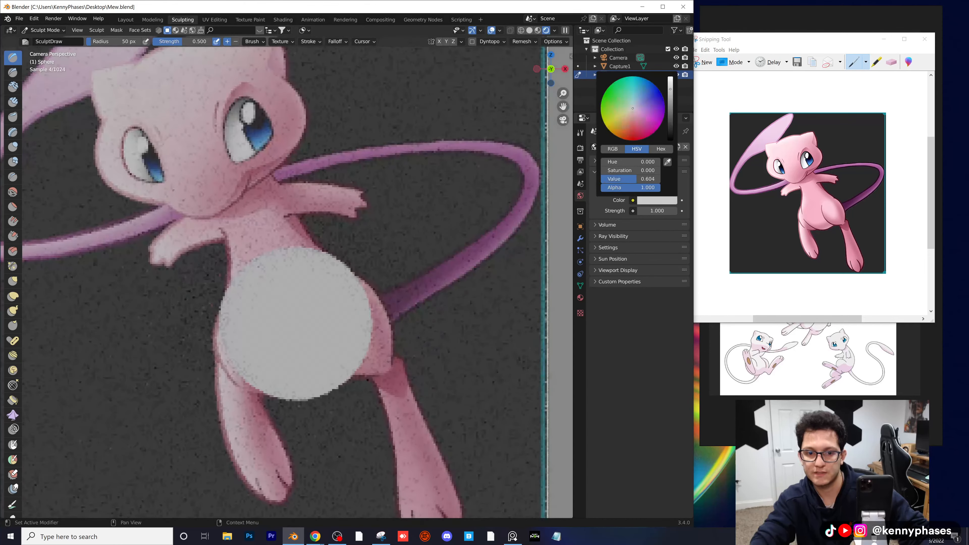
Step: Save the file and return the viewport to material preview shading
key(ctrl+s)
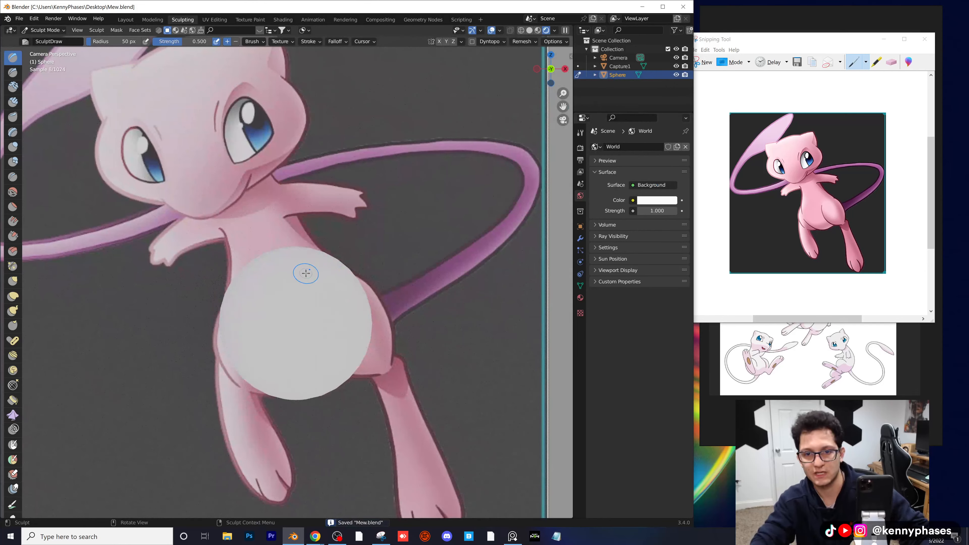
scroll(306, 273, up, 2)
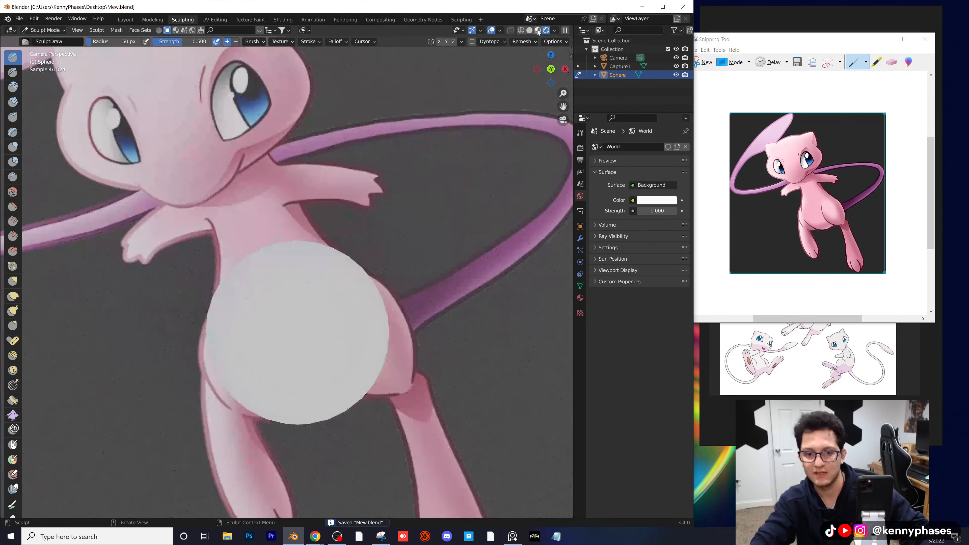
click(538, 32)
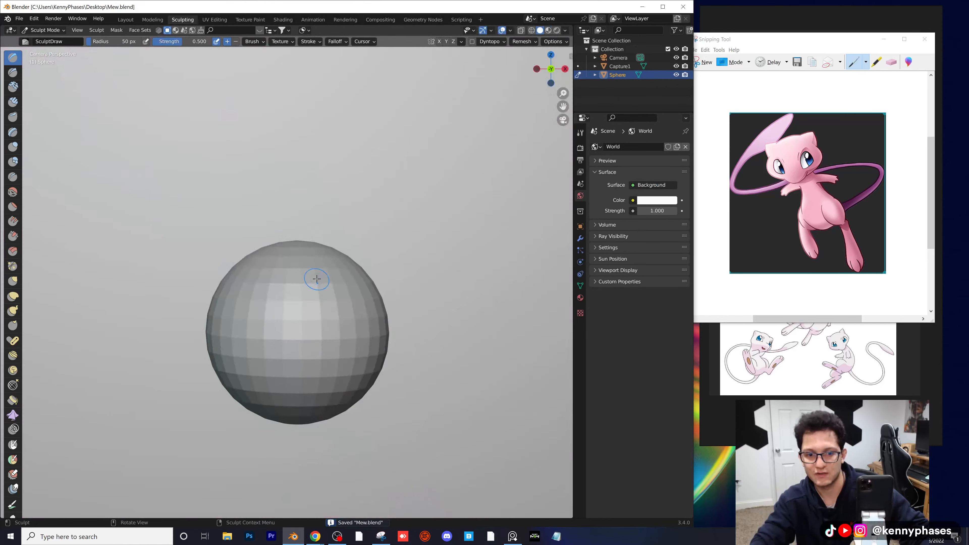
click(548, 30)
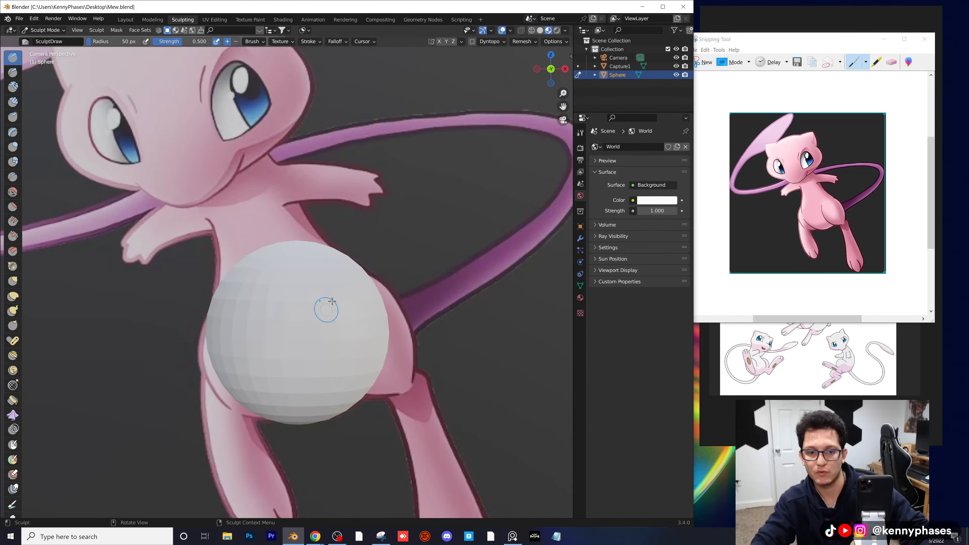
scroll(324, 303, up, 2)
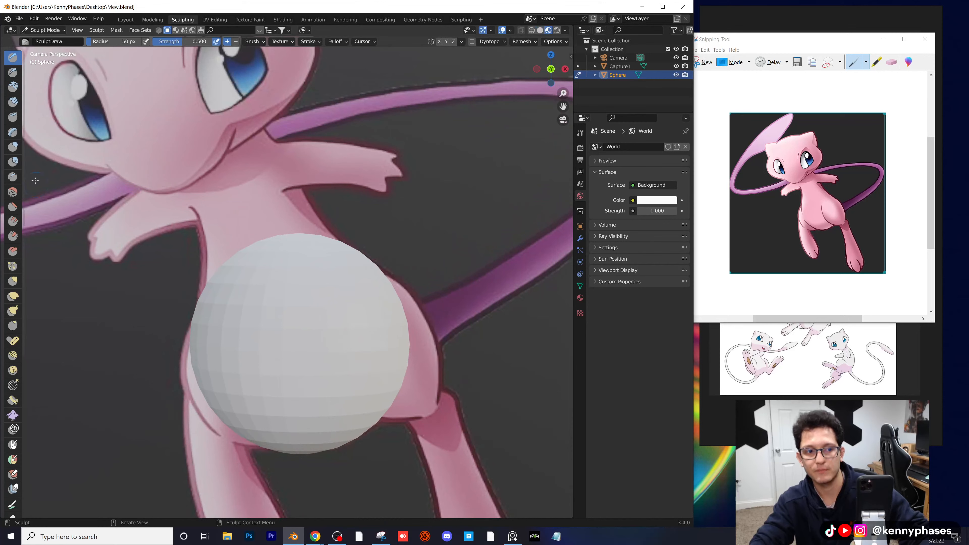
Step: Inflate the upper part of the sphere up into Mew's torso using the Inflate/Deflate brush with a 249 px radius
click(12, 146)
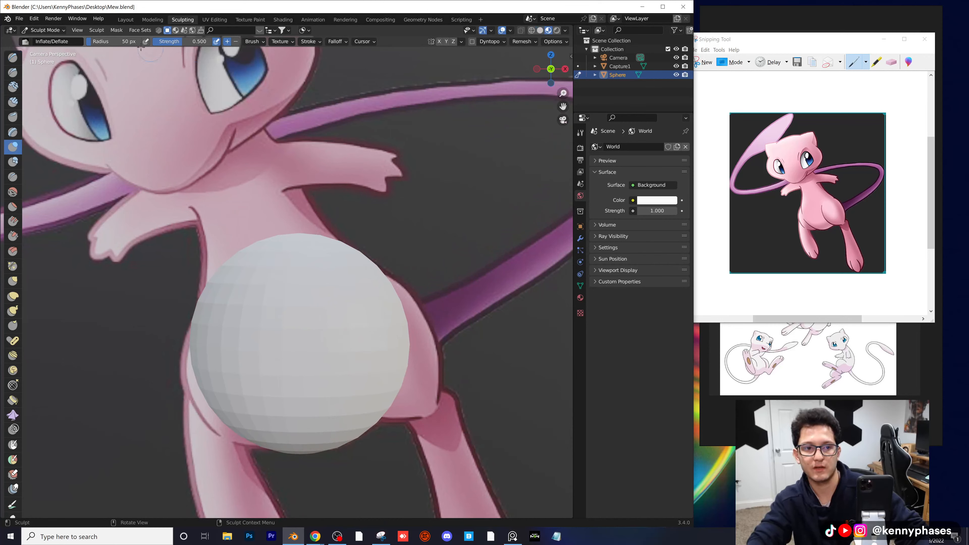
drag(141, 44, 152, 44)
drag(276, 252, 274, 249)
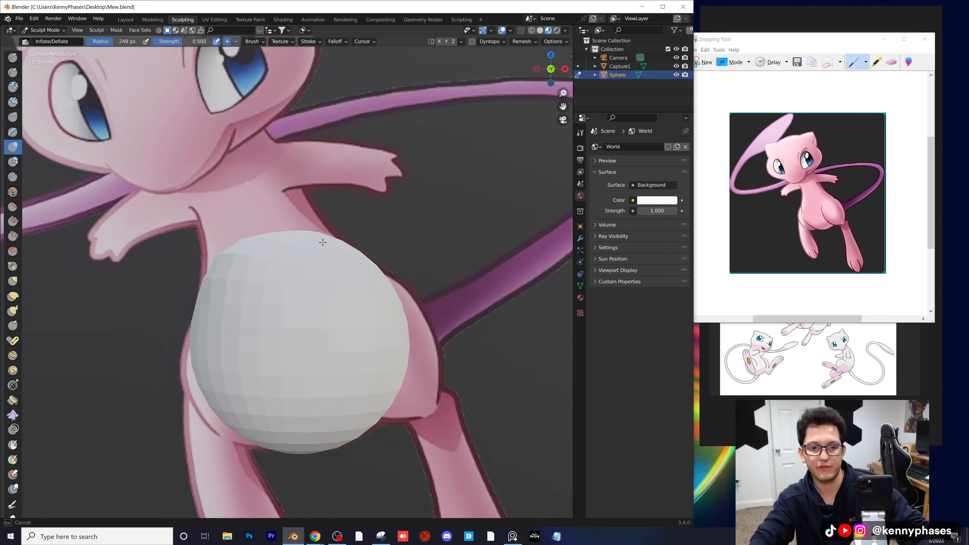
drag(294, 230, 226, 256)
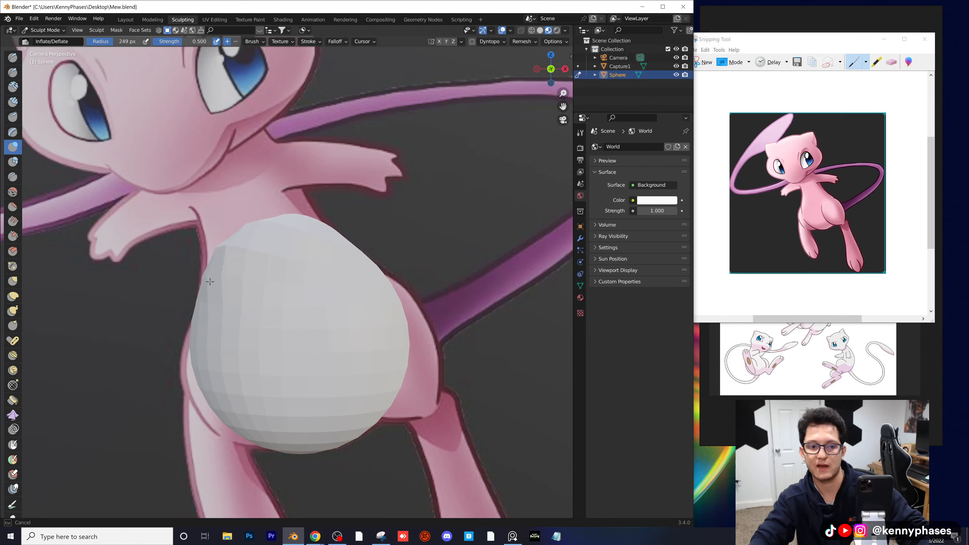
mouse_move(284, 227)
mouse_down()
mouse_move(253, 233)
mouse_move(305, 258)
mouse_move(320, 245)
mouse_move(316, 275)
mouse_up()
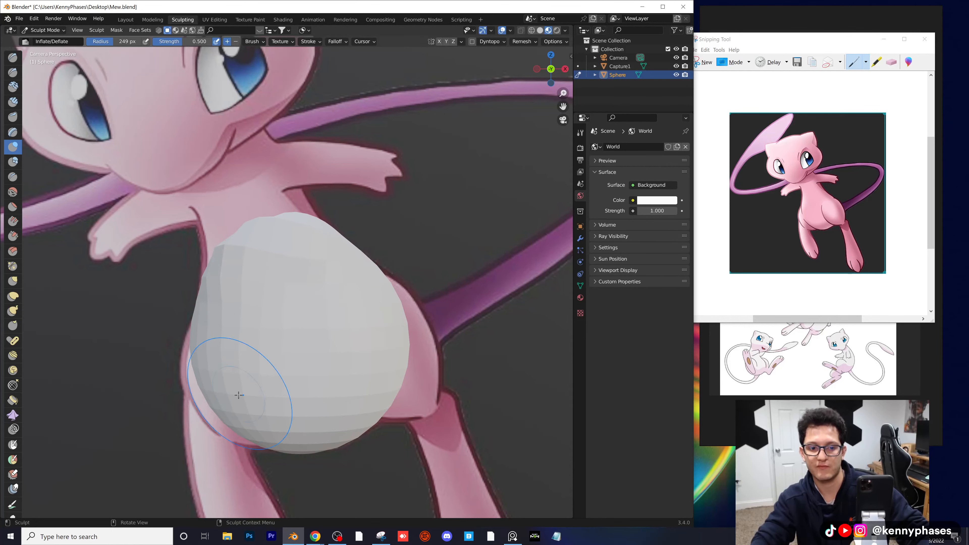
Step: Inflate the sphere's lower sides at strength 0.634 and pull its outline to Mew's neck and hips with Elastic Deform
mouse_move(238, 395)
mouse_down()
mouse_move(213, 396)
mouse_move(244, 405)
mouse_up()
scroll(259, 325, down, 2)
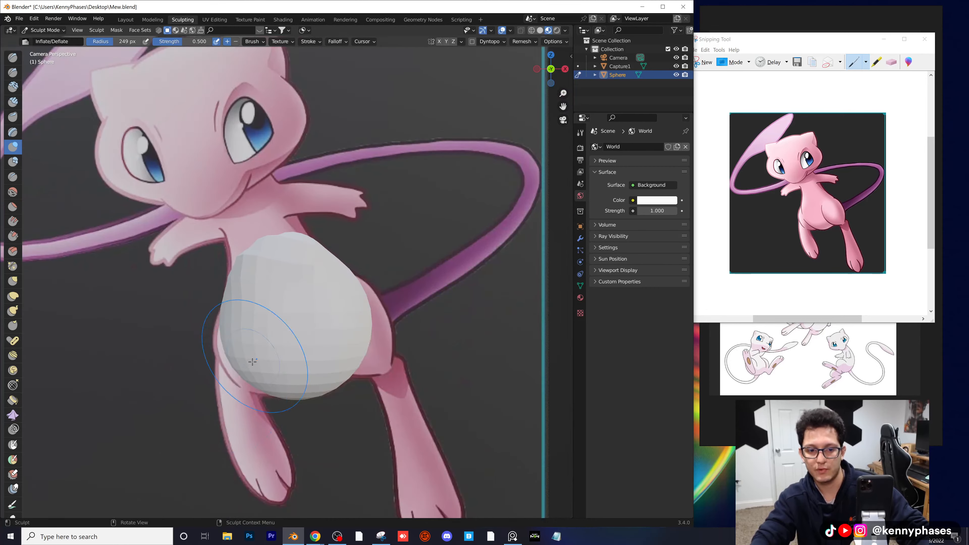
mouse_move(229, 313)
mouse_down()
mouse_move(242, 342)
mouse_move(240, 379)
mouse_move(282, 400)
mouse_move(359, 334)
mouse_move(362, 268)
mouse_move(378, 355)
mouse_move(343, 387)
mouse_up()
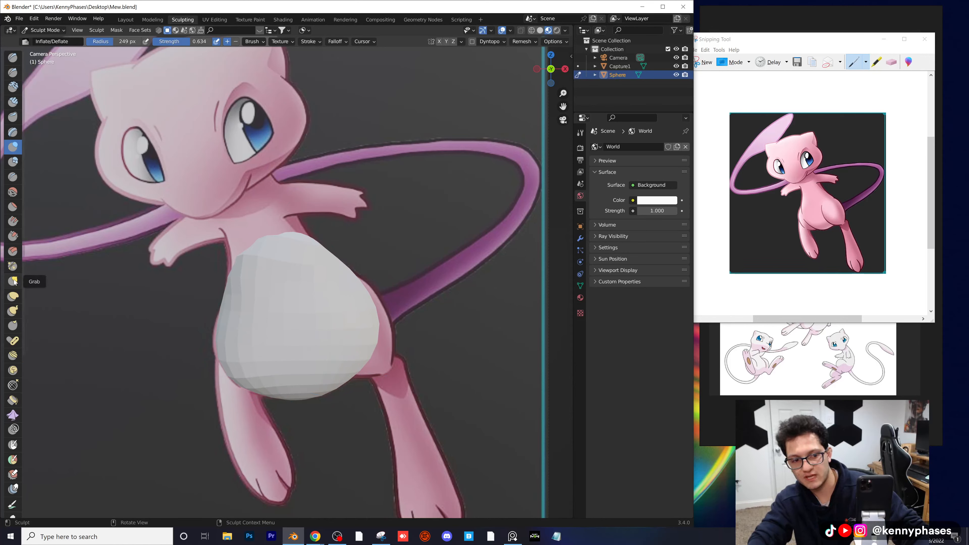
click(13, 296)
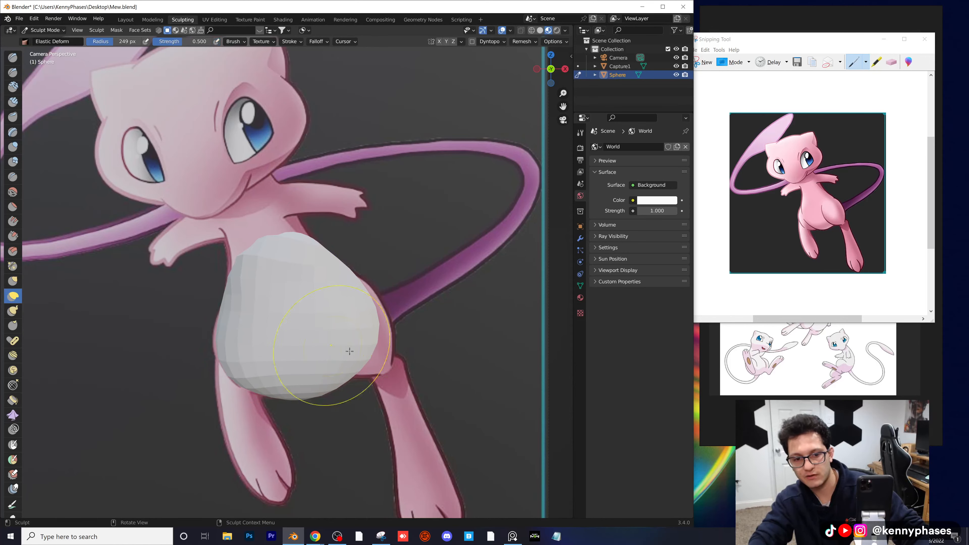
mouse_move(343, 374)
mouse_down()
mouse_move(378, 336)
mouse_move(339, 244)
mouse_move(290, 229)
mouse_move(256, 202)
mouse_move(318, 270)
mouse_move(433, 337)
mouse_move(412, 282)
mouse_move(368, 311)
mouse_move(378, 305)
mouse_up()
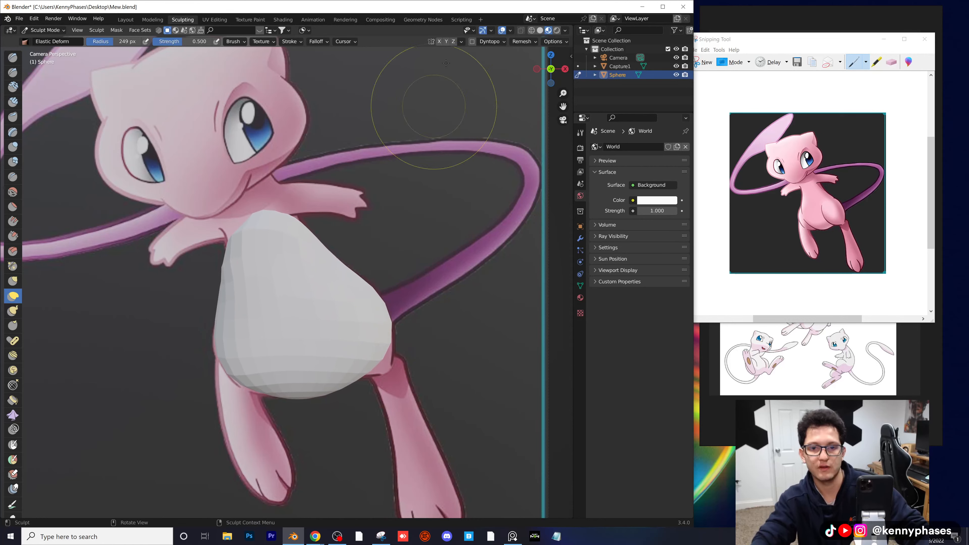
Step: Remesh the body with a 0.1 m voxel size and check the new topology in Edit Mode
click(524, 41)
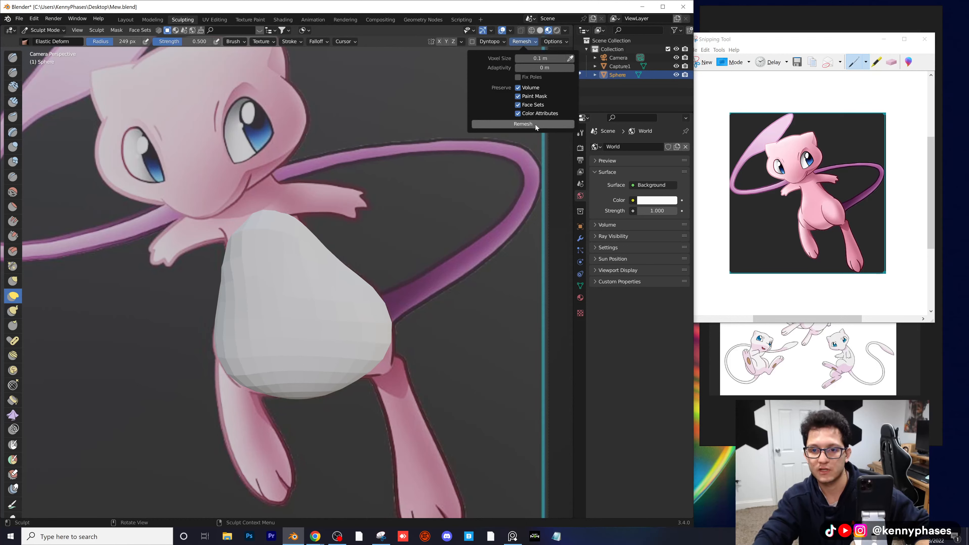
click(523, 124)
scroll(328, 294, up, 5)
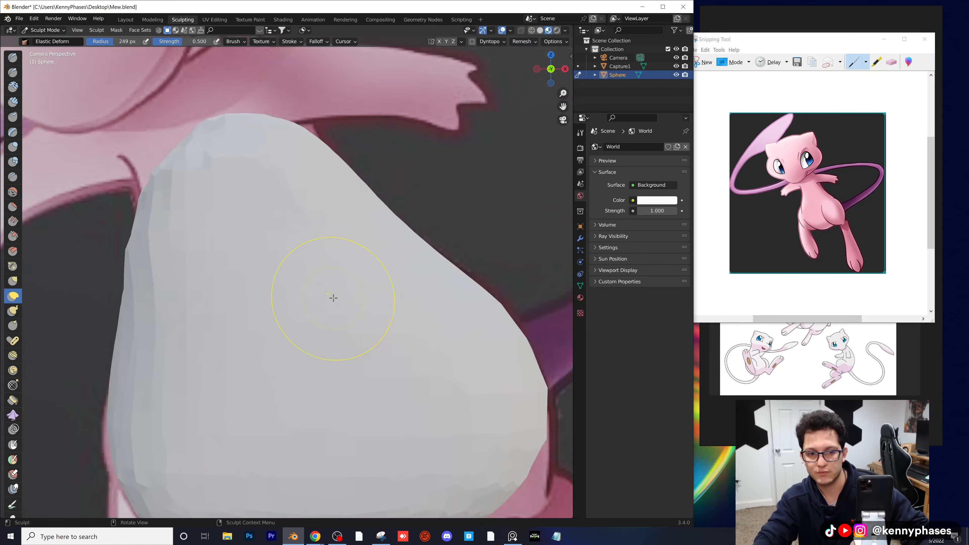
scroll(333, 297, down, 3)
key(Tab)
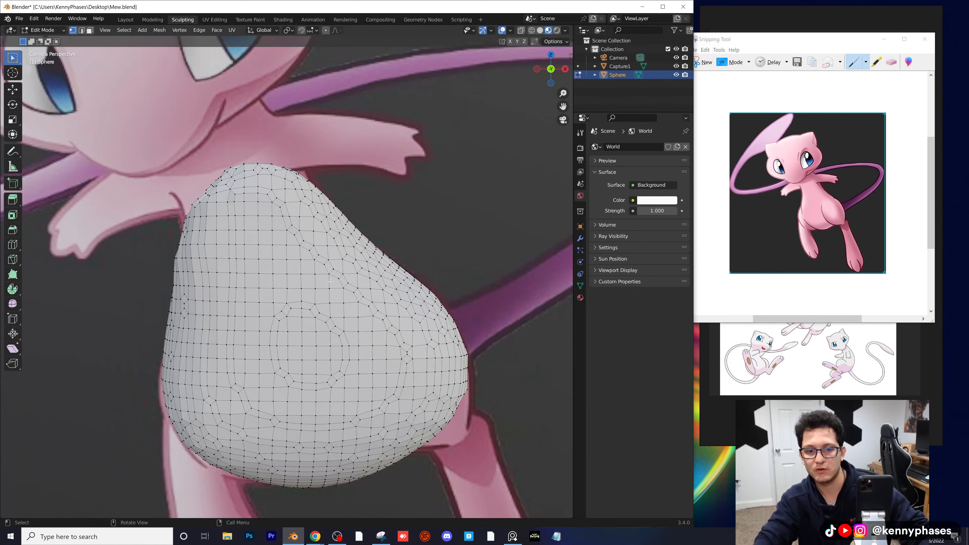
key(Tab)
scroll(342, 303, down, 4)
scroll(329, 244, up, 6)
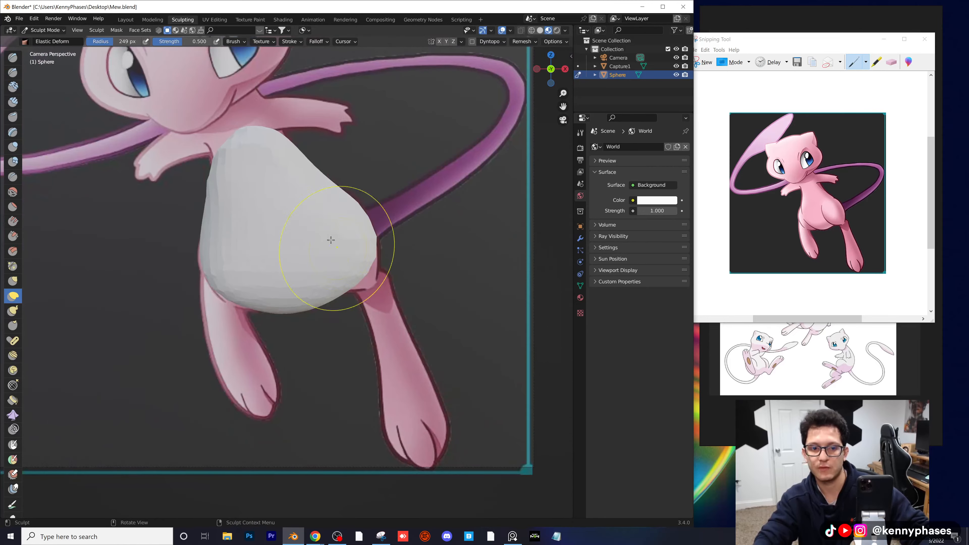
Step: Refine the body's neck, hip and lower edge with Elastic Deform to follow the reference silhouette
shift+middle_drag(351, 235, 389, 313)
mouse_move(269, 171)
mouse_down()
mouse_move(258, 135)
mouse_move(264, 141)
mouse_up()
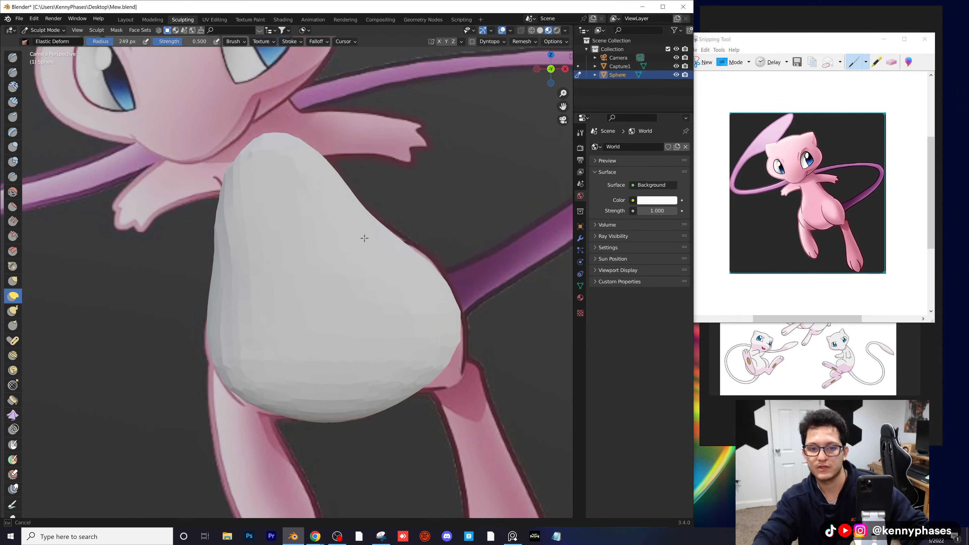
scroll(430, 270, up, 1)
mouse_move(430, 269)
shift+middle_down()
mouse_move(343, 248)
mouse_move(359, 264)
shift+middle_up()
scroll(411, 292, down, 1)
shift+middle_drag(397, 294, 400, 254)
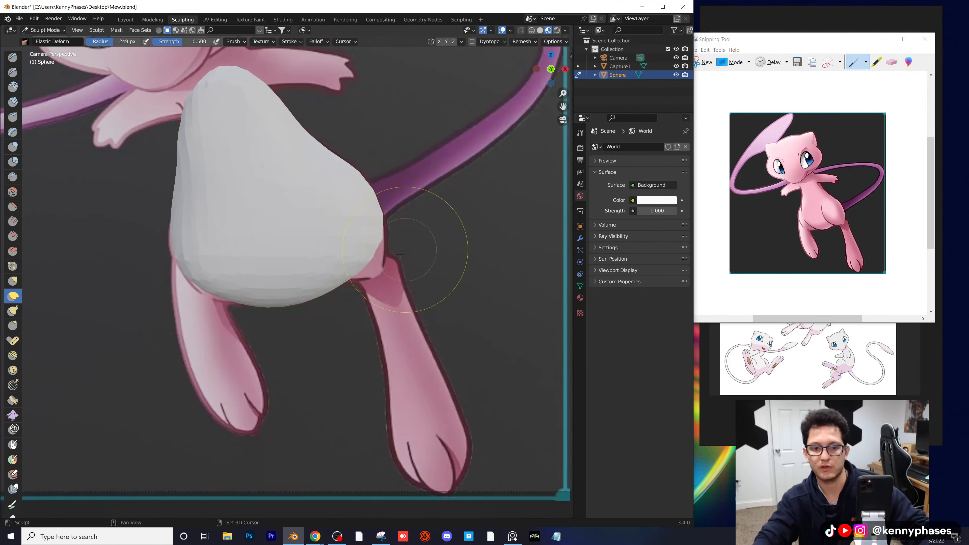
scroll(400, 255, up, 1)
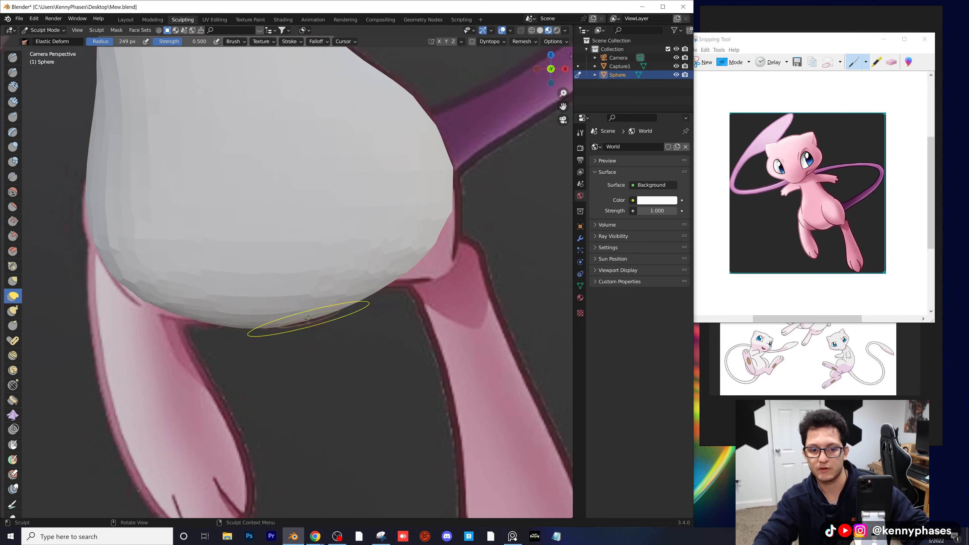
scroll(308, 318, down, 3)
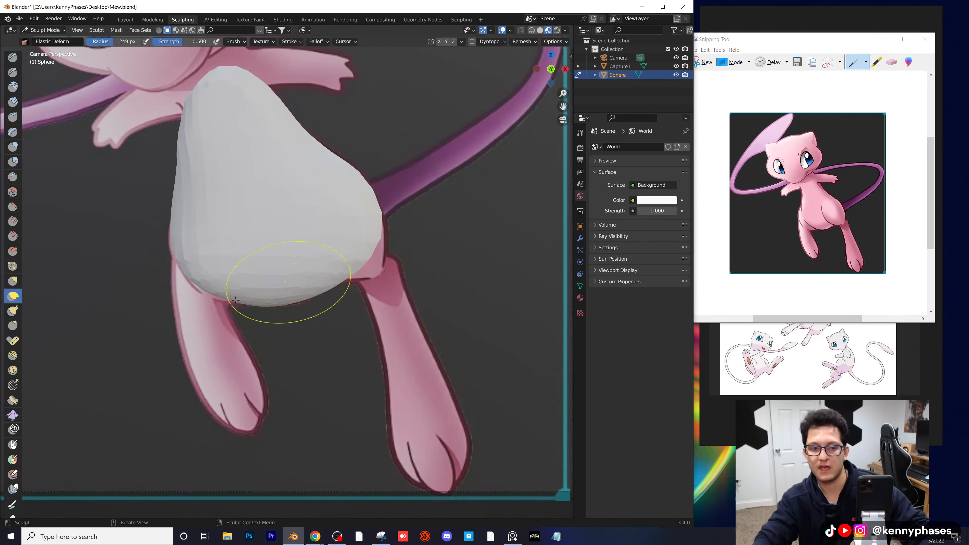
drag(177, 275, 216, 271)
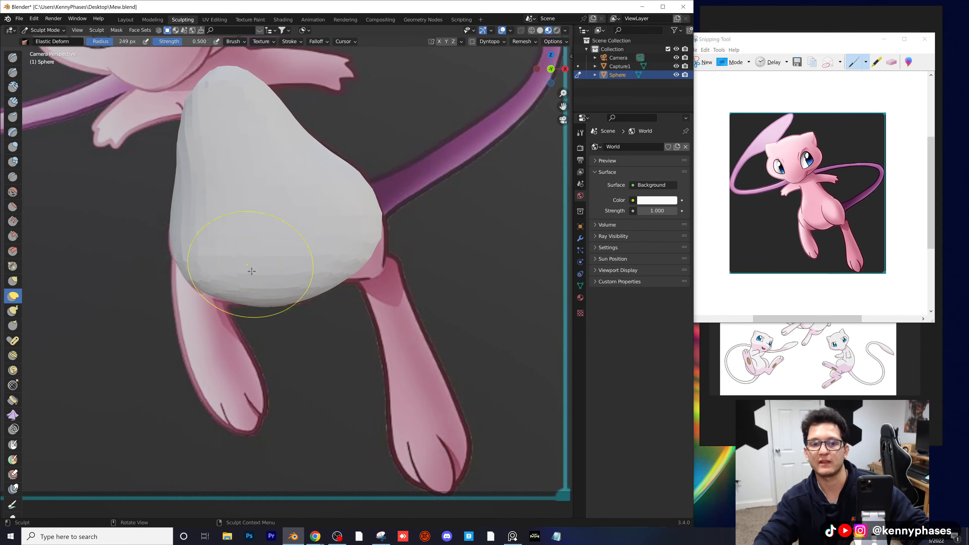
scroll(252, 271, down, 6)
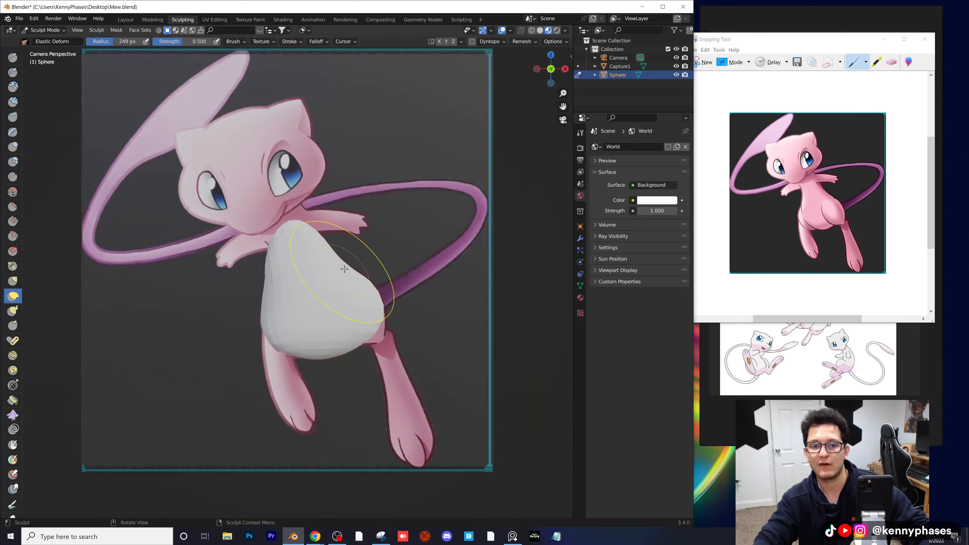
Step: Fill out the body's upper back from the side with Elastic Deform and Inflate/Deflate, and adjust the upper chest with Elastic Deform
mouse_move(366, 301)
middle_down()
mouse_move(303, 276)
mouse_move(261, 303)
middle_up()
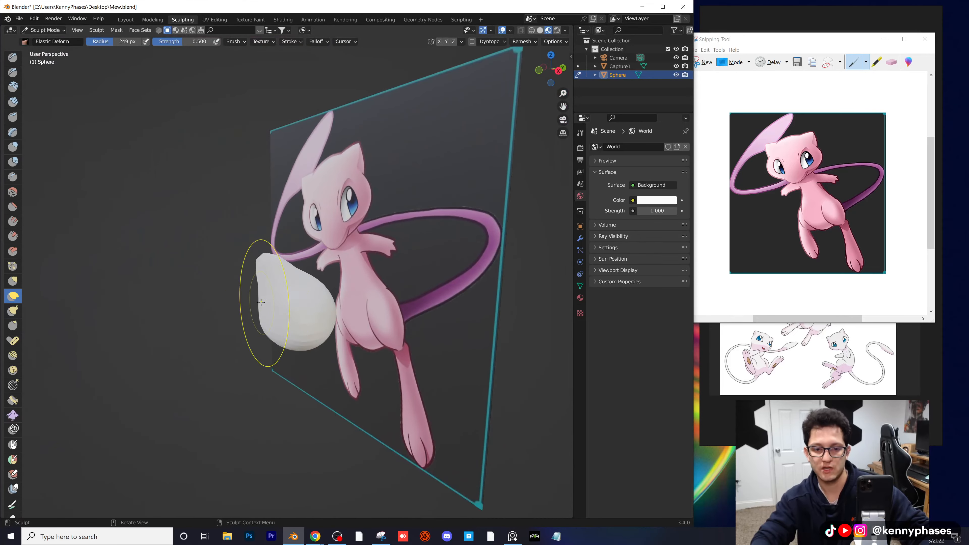
key(KP_0)
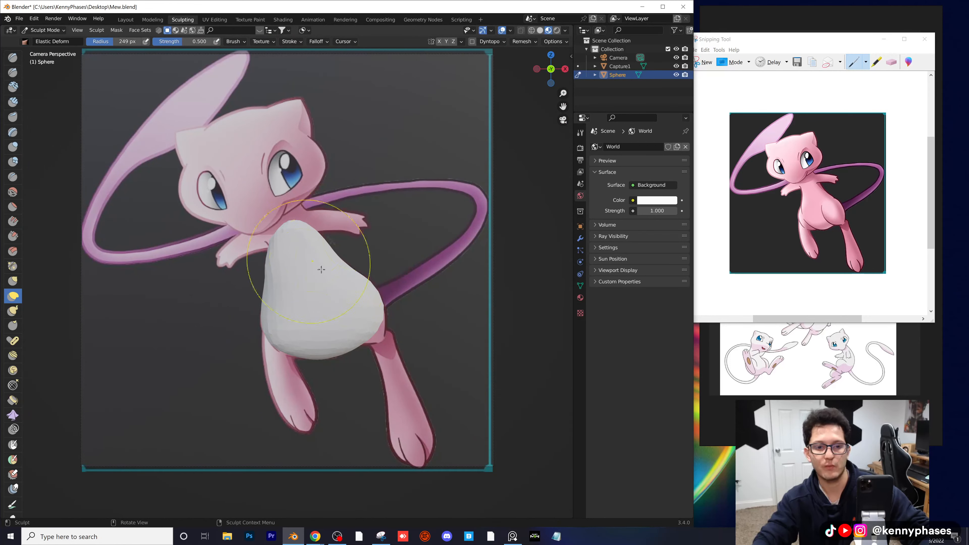
mouse_move(321, 270)
middle_down()
mouse_move(311, 286)
mouse_move(291, 267)
middle_up()
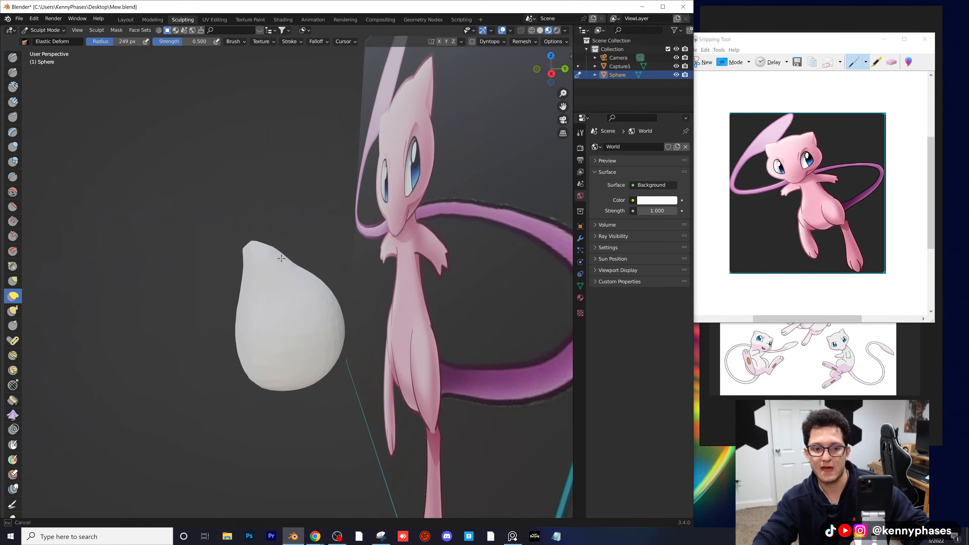
mouse_move(310, 263)
mouse_down()
mouse_move(282, 273)
mouse_move(298, 252)
mouse_up()
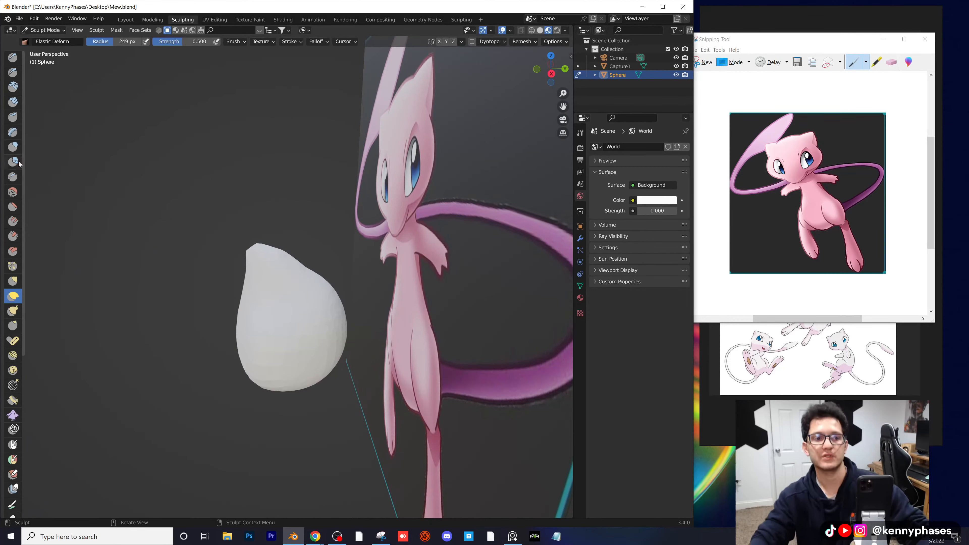
click(13, 147)
drag(315, 273, 309, 268)
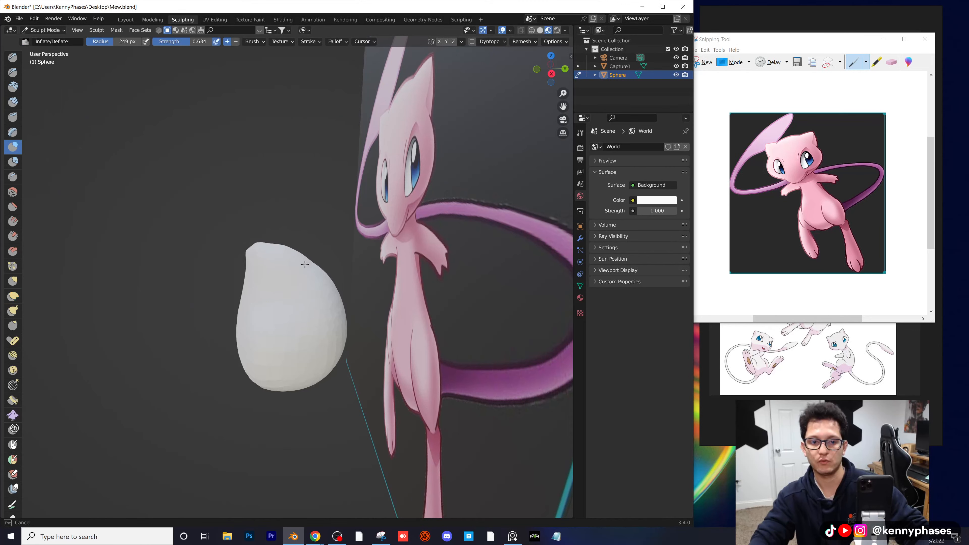
middle_drag(291, 265, 301, 276)
middle_drag(320, 274, 257, 262)
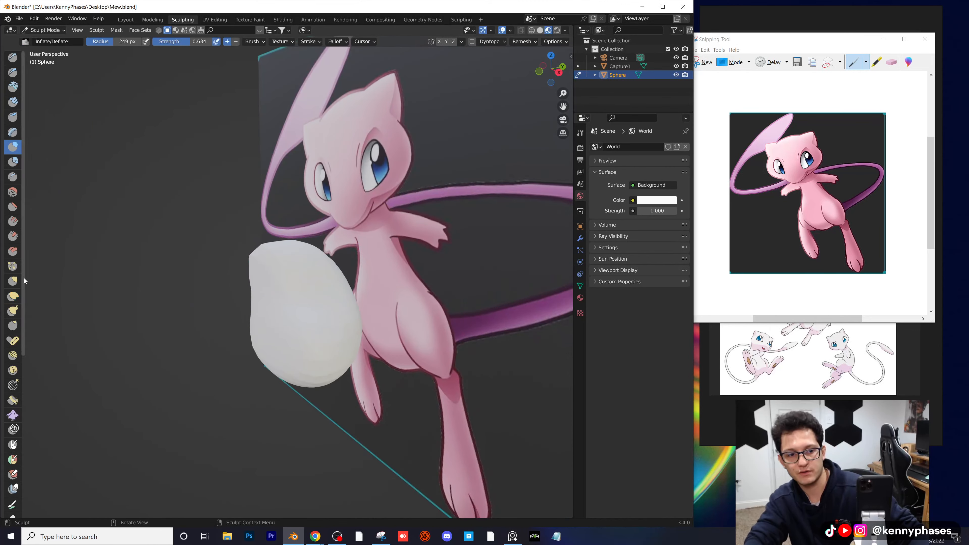
click(12, 297)
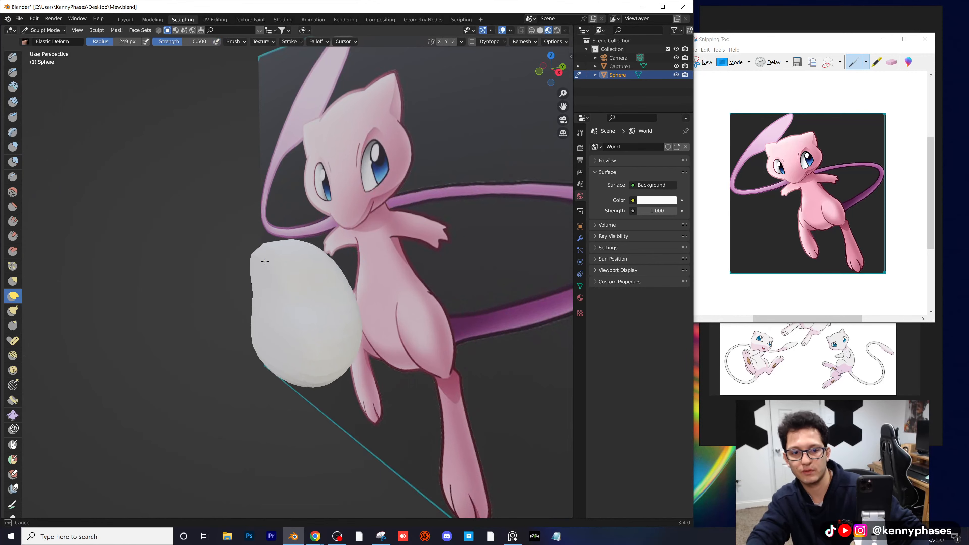
Step: Show the body in rendered shading through the camera and save the file
click(557, 31)
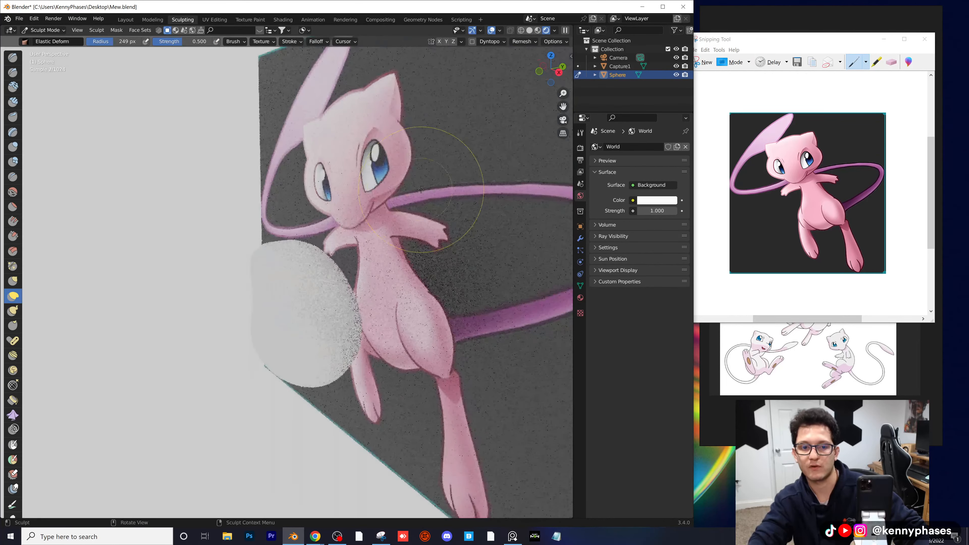
key(KP_0)
key(ctrl+s)
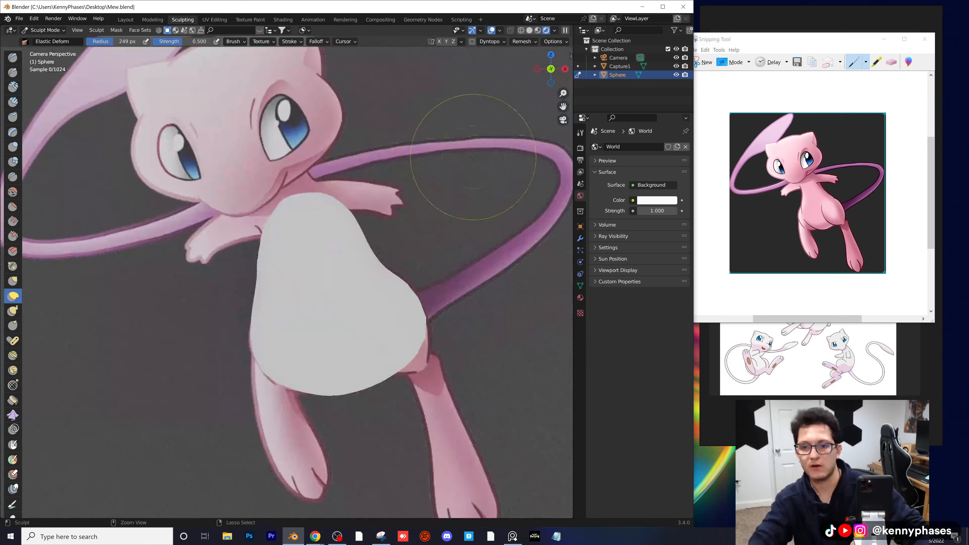
Step: Set the body material's base color to a pink sampled from Mew's leg in the reference image
click(580, 298)
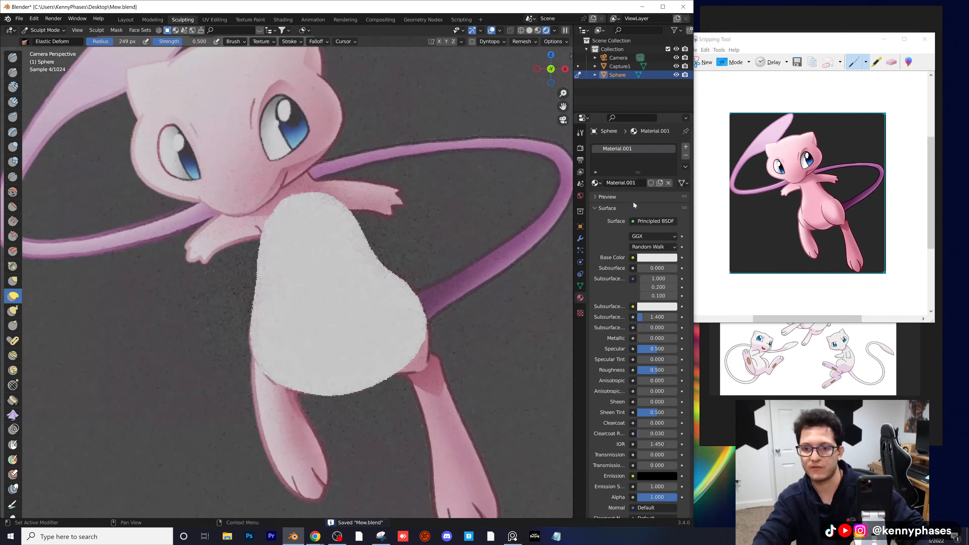
click(657, 257)
click(667, 219)
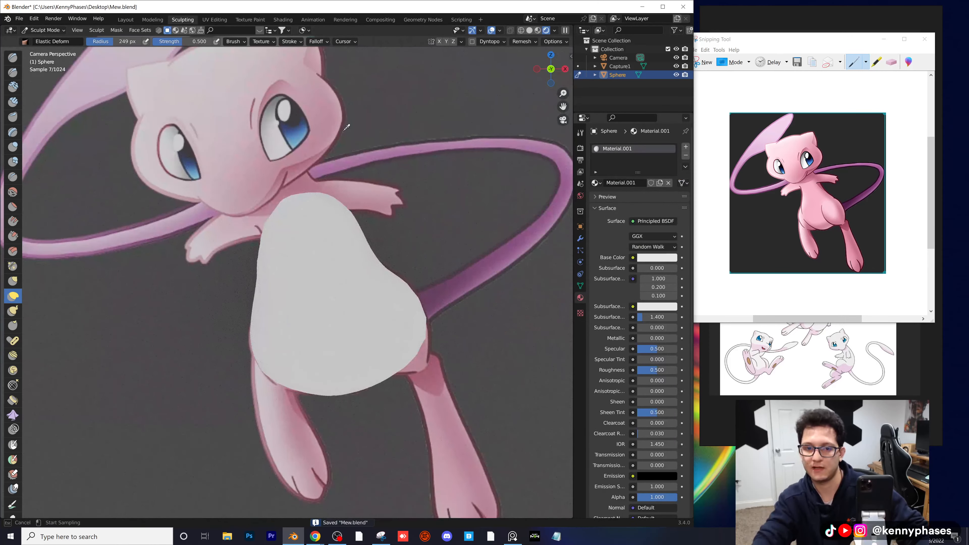
click(300, 424)
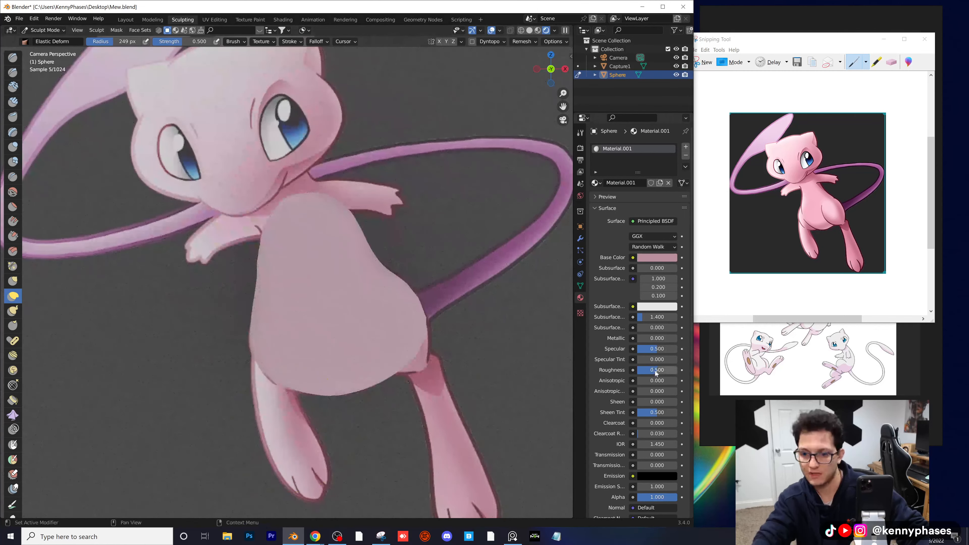
Step: Set the body material's metallic to 0.812 and roughness to 0.444, brighten its pink base color, and save the file
drag(656, 370, 666, 338)
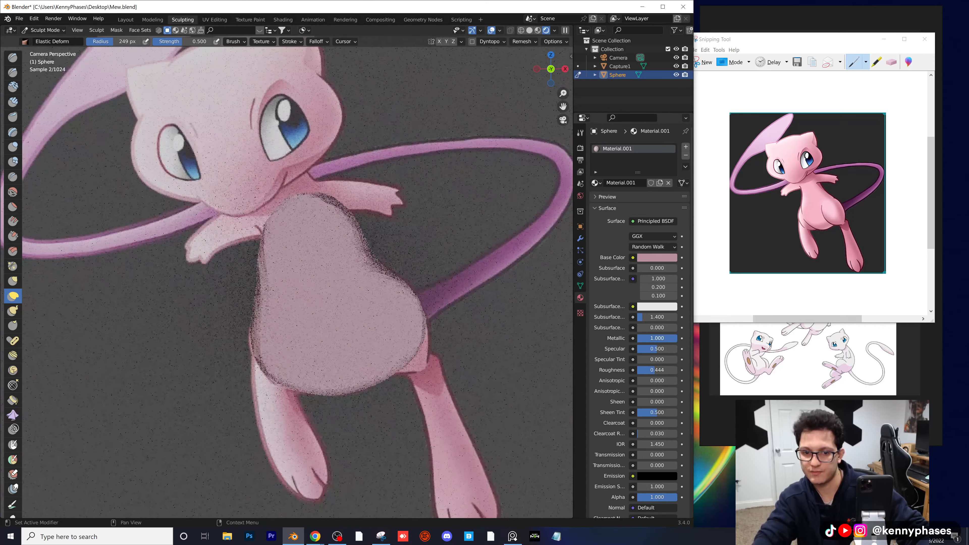
click(664, 259)
drag(644, 228, 653, 228)
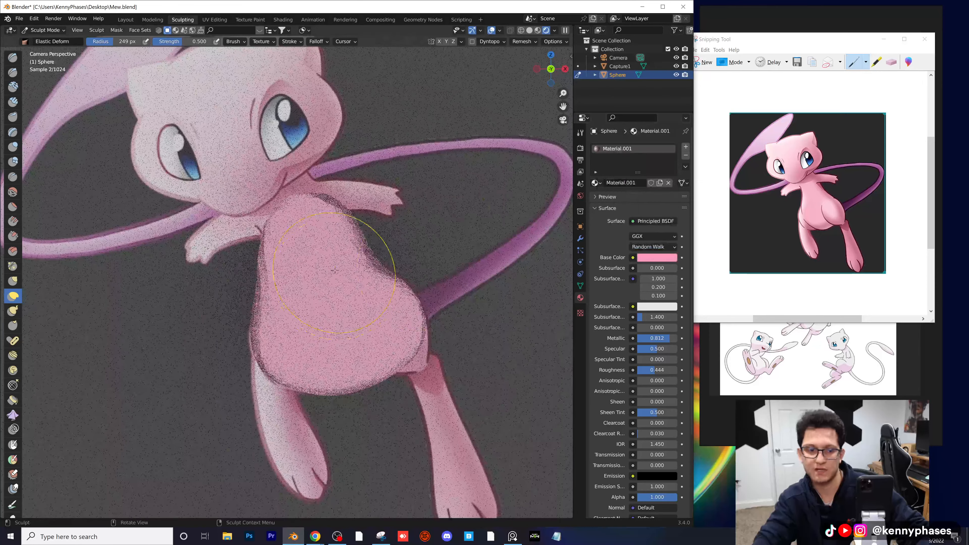
scroll(343, 264, up, 2)
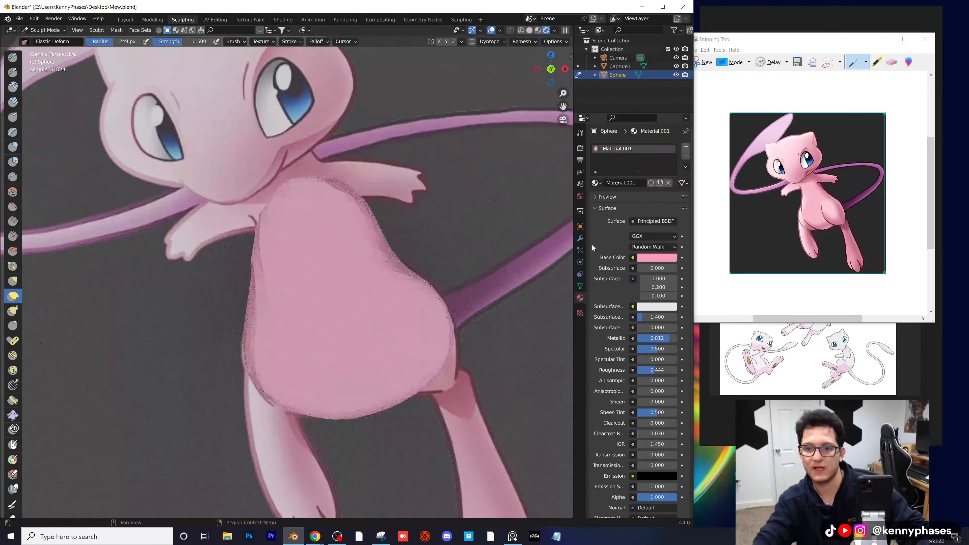
key(ctrl+s)
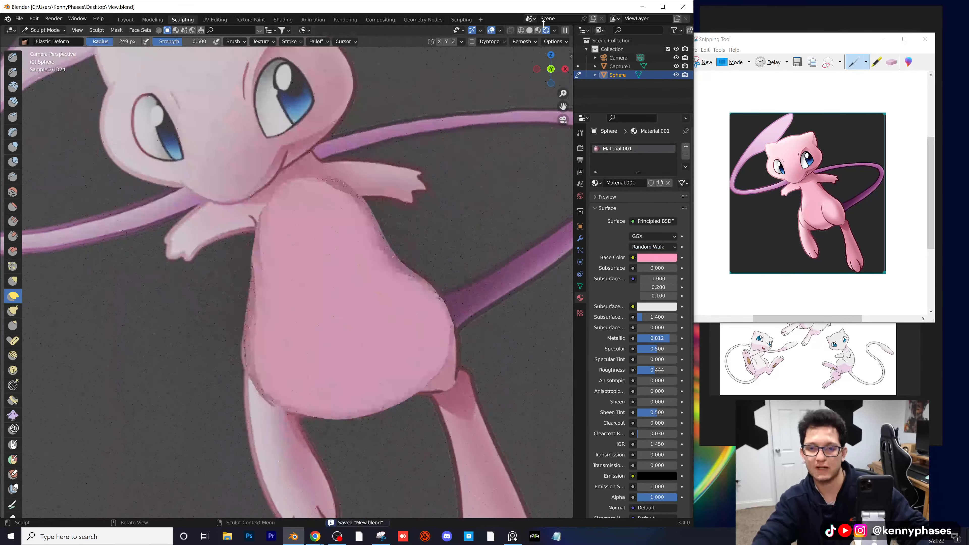
Step: Switch to Material Preview shading and extend the body's lower hip corner toward the longer leg with Elastic Deform
click(538, 30)
scroll(352, 297, up, 3)
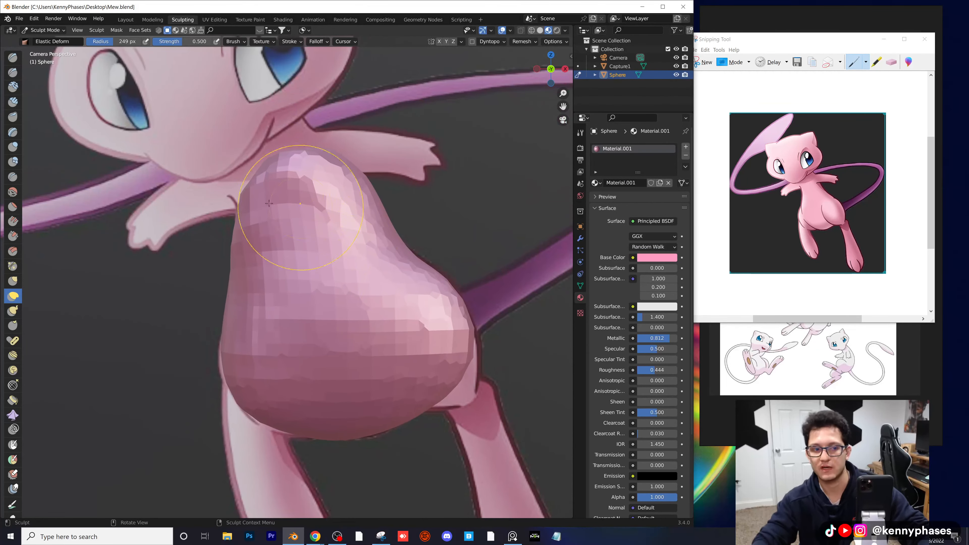
drag(243, 388, 240, 397)
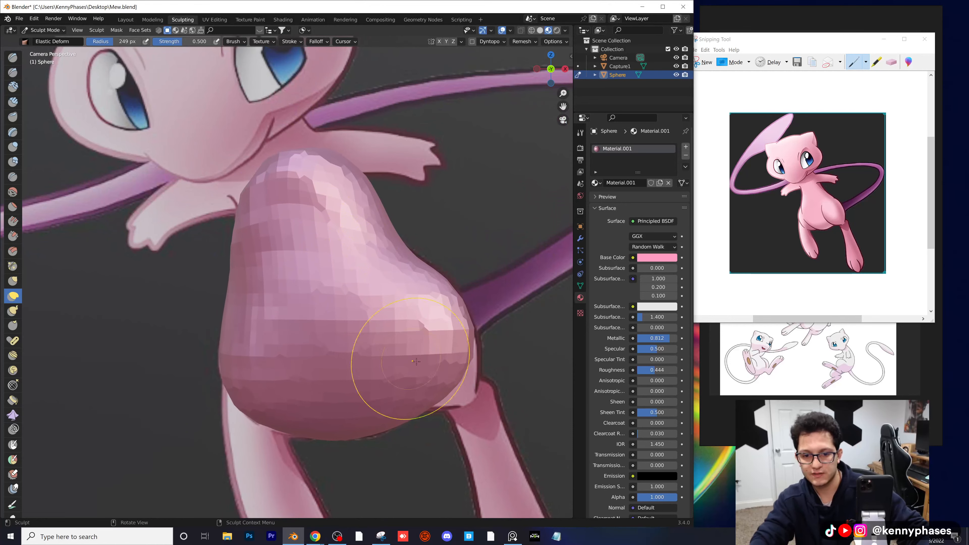
scroll(461, 400, up, 6)
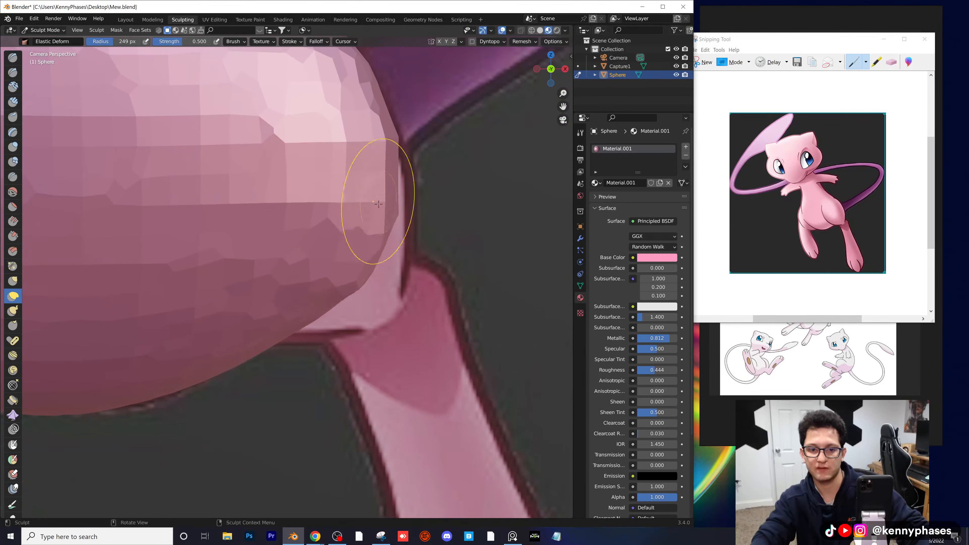
drag(378, 204, 403, 267)
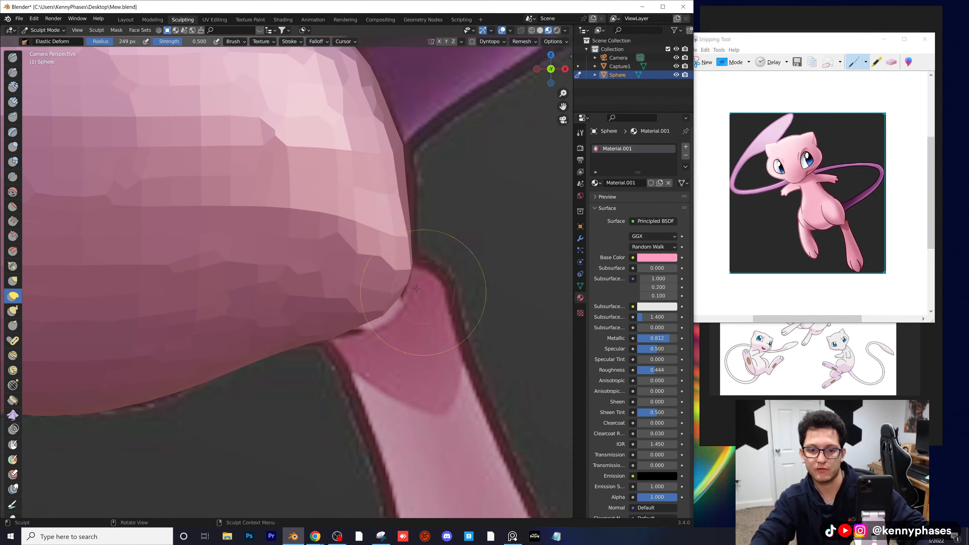
scroll(391, 297, down, 5)
Step: Swell the body's lower corner above the shorter leg with the Inflate/Deflate brush to start that leg
mouse_move(385, 243)
middle_down()
mouse_move(267, 257)
mouse_move(299, 188)
mouse_move(342, 286)
middle_up()
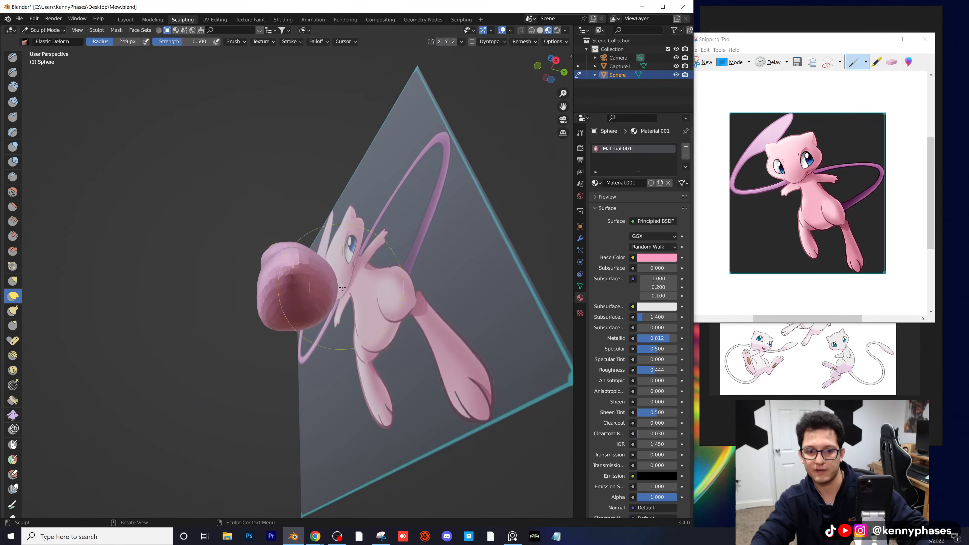
scroll(313, 269, up, 5)
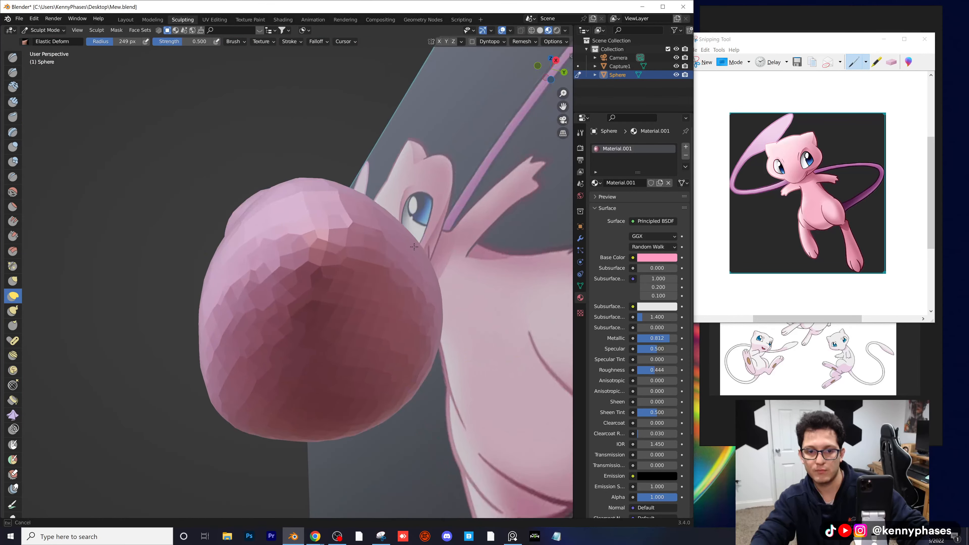
scroll(336, 263, down, 3)
key(KP_0)
scroll(244, 260, up, 5)
shift+middle_drag(245, 260, 290, 227)
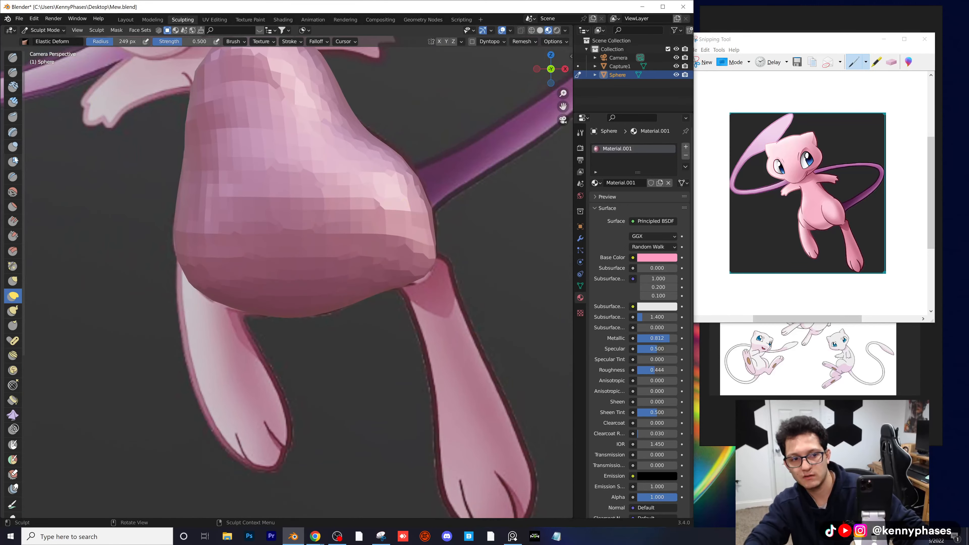
click(13, 147)
scroll(290, 264, up, 2)
shift+middle_drag(221, 264, 354, 264)
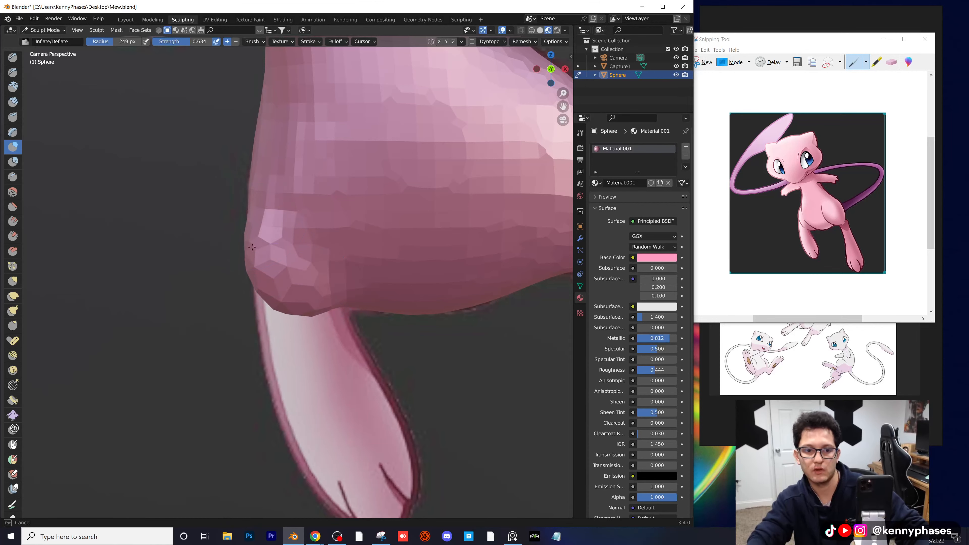
middle_drag(313, 282, 283, 305)
Step: Pull the shorter leg's stub downward from an angled view with Elastic Deform and return to the camera view
click(13, 296)
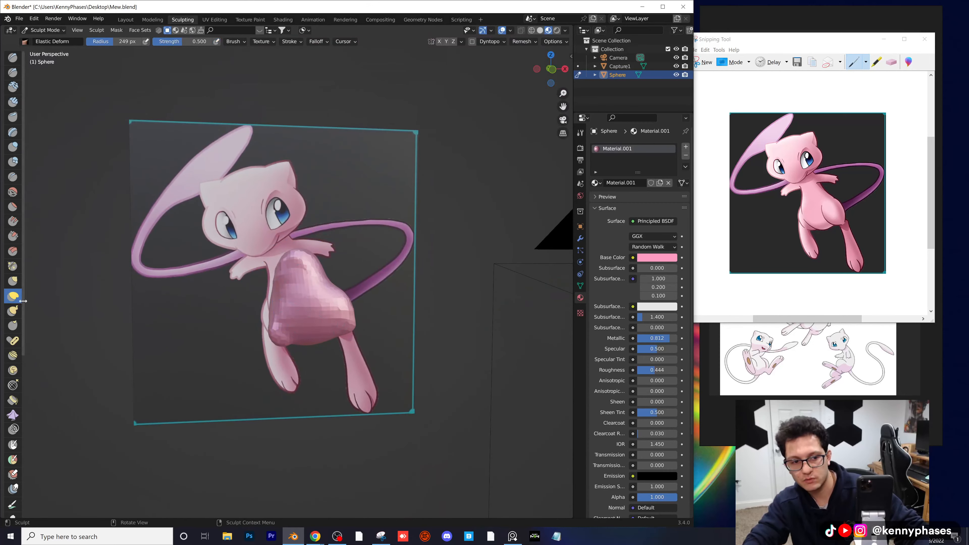
scroll(294, 342, up, 4)
middle_drag(294, 343, 350, 206)
drag(320, 236, 322, 321)
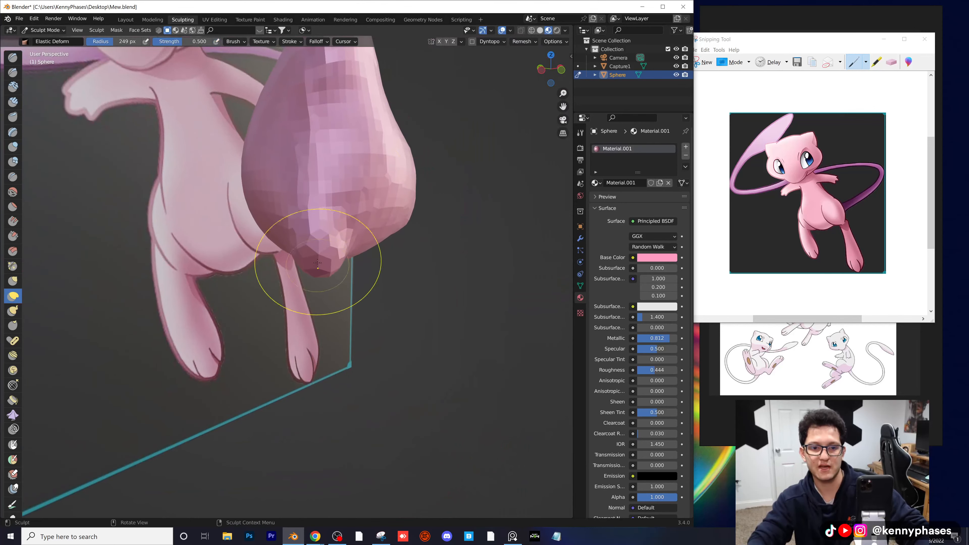
middle_drag(318, 263, 259, 249)
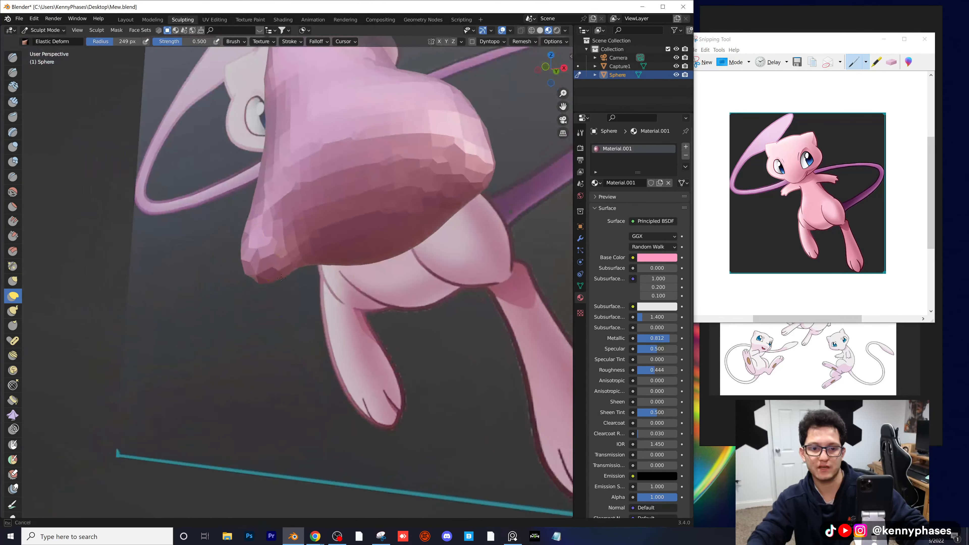
key(KP_0)
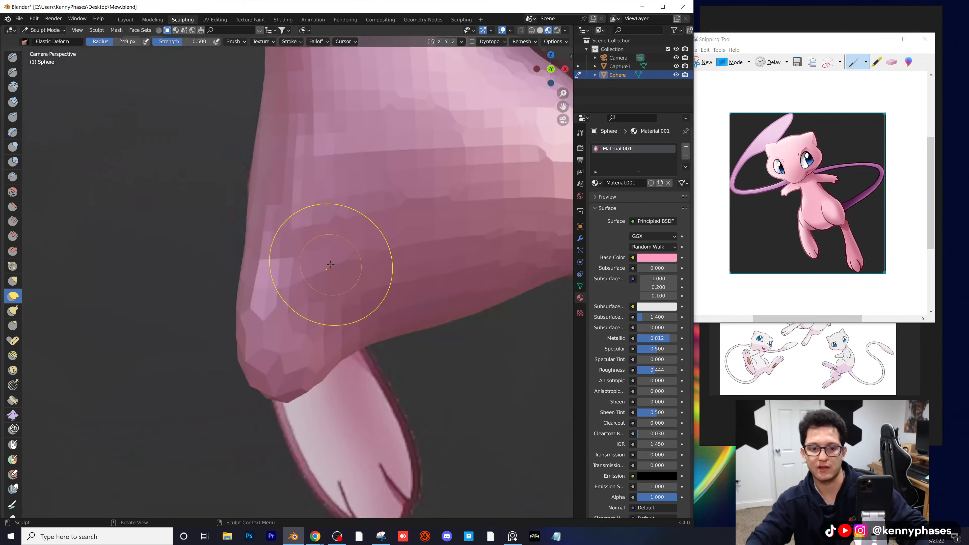
Step: Shape the outer hip and the stub of the shorter leg with Elastic Deform to follow the reference outline
scroll(330, 264, up, 2)
scroll(335, 286, down, 3)
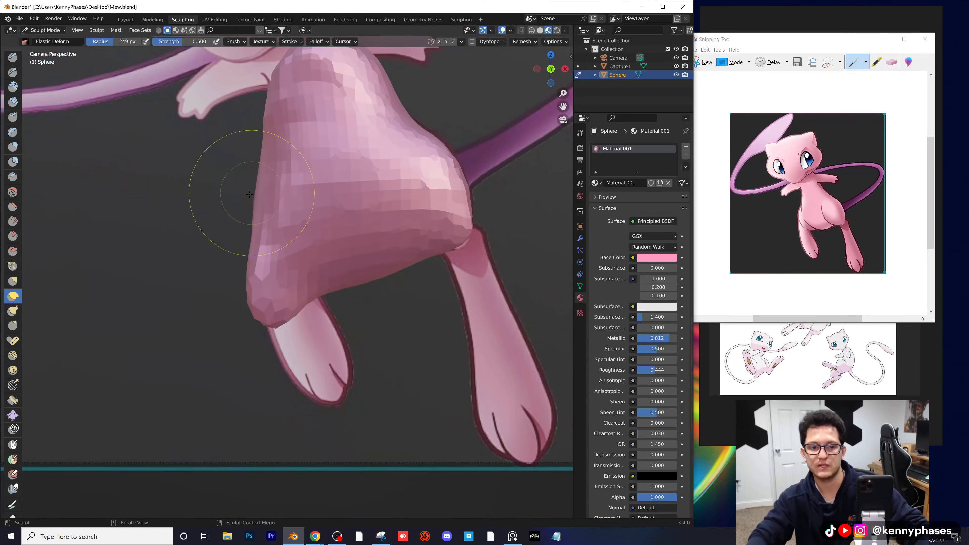
drag(263, 204, 245, 190)
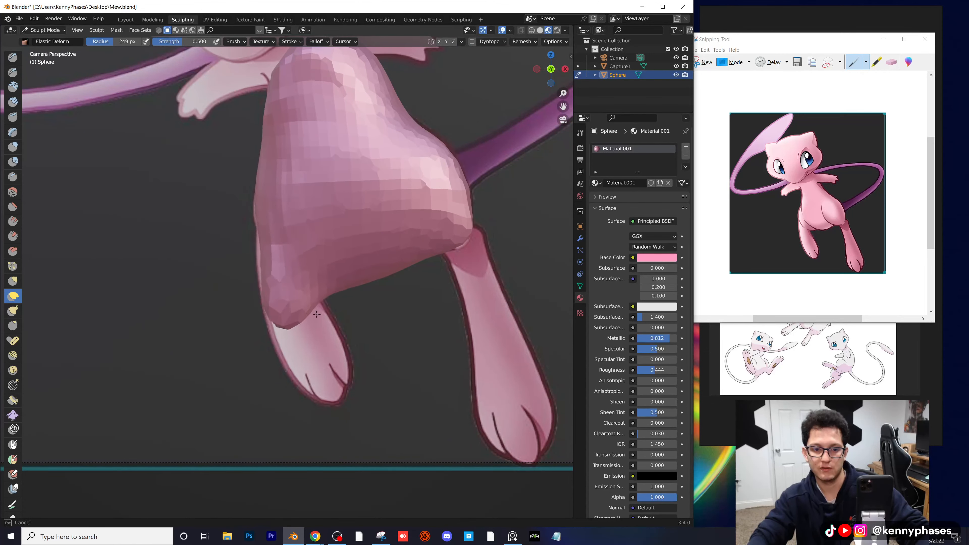
drag(248, 251, 250, 253)
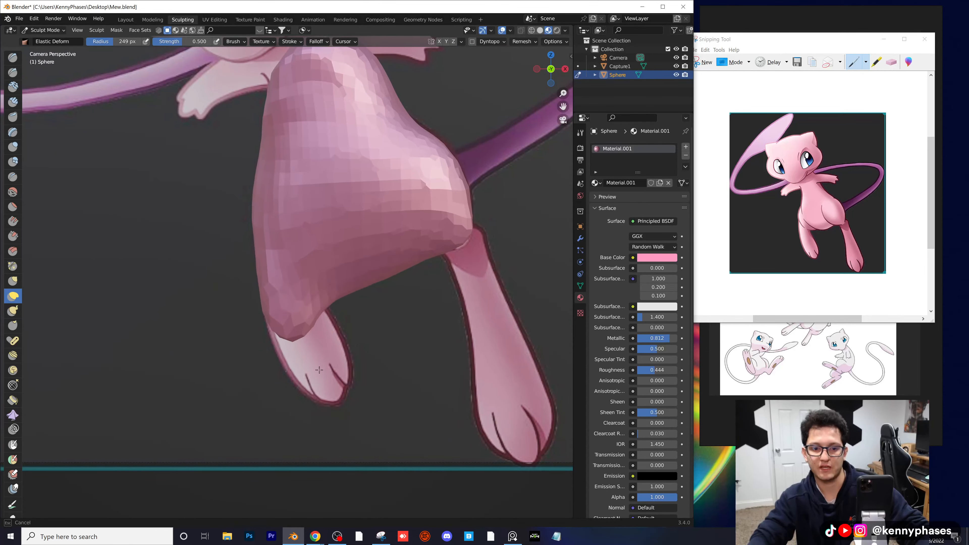
drag(319, 370, 321, 377)
drag(343, 306, 339, 291)
Step: Remesh the body at a 0.1 m voxel size and refine the inner edge of the shorter leg with Elastic Deform
click(527, 41)
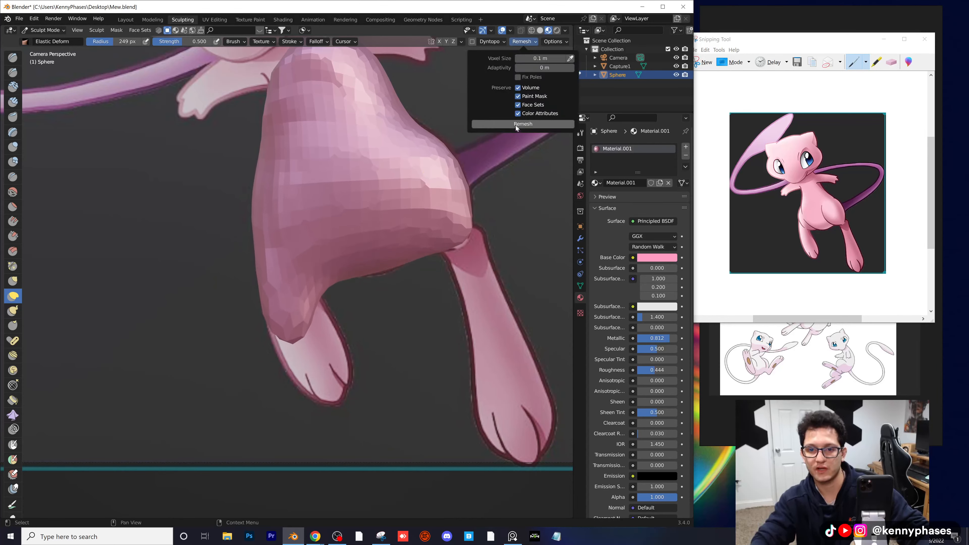
click(528, 125)
click(535, 123)
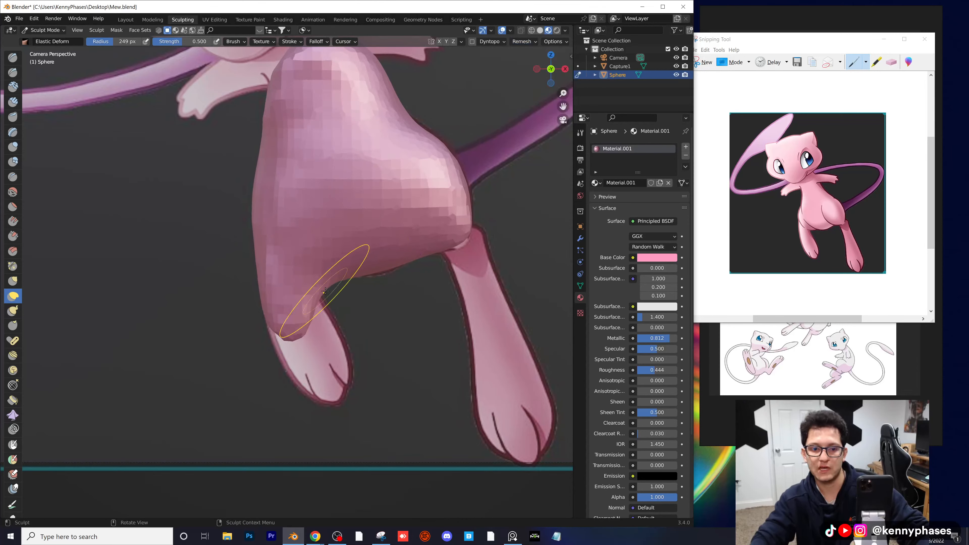
drag(328, 287, 314, 276)
mouse_move(308, 319)
mouse_down()
mouse_move(324, 323)
mouse_move(283, 309)
mouse_move(303, 314)
mouse_up()
Step: Remesh the body with a voxel size of 0.06 m and save the file
click(522, 42)
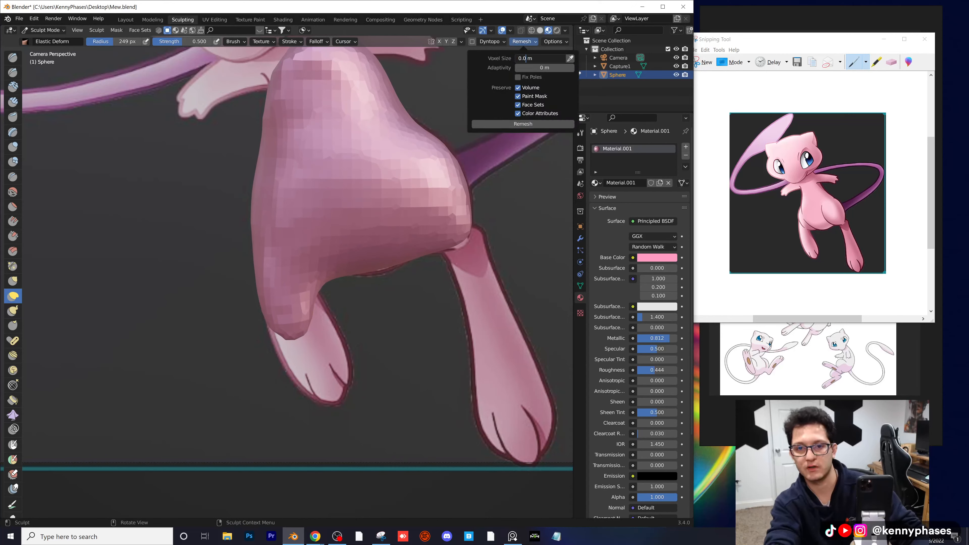
key(Return)
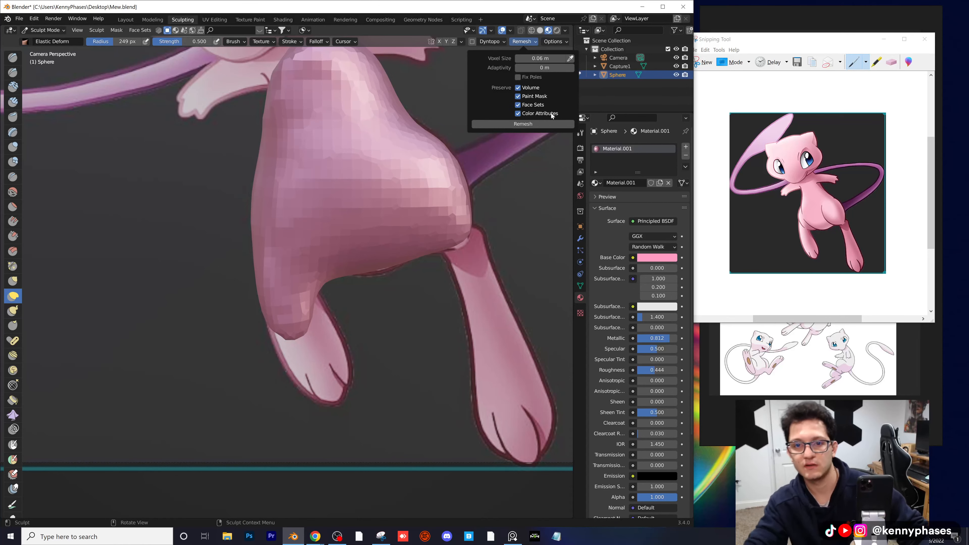
click(521, 41)
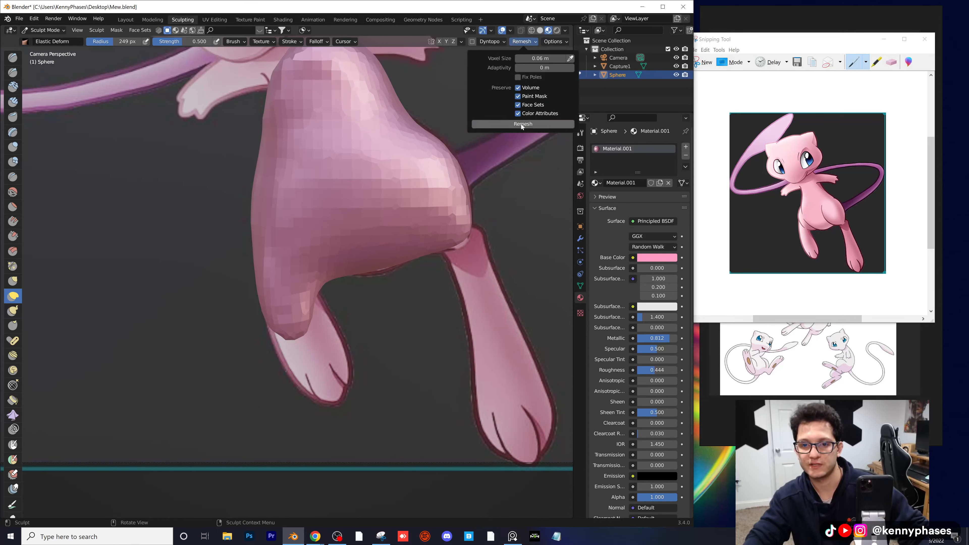
key(ctrl+s)
Step: Stretch the shorter leg down to the foot tip of the reference with Elastic Deform
mouse_move(323, 247)
middle_down()
mouse_move(356, 249)
mouse_move(382, 317)
mouse_move(266, 276)
middle_up()
drag(266, 276, 274, 292)
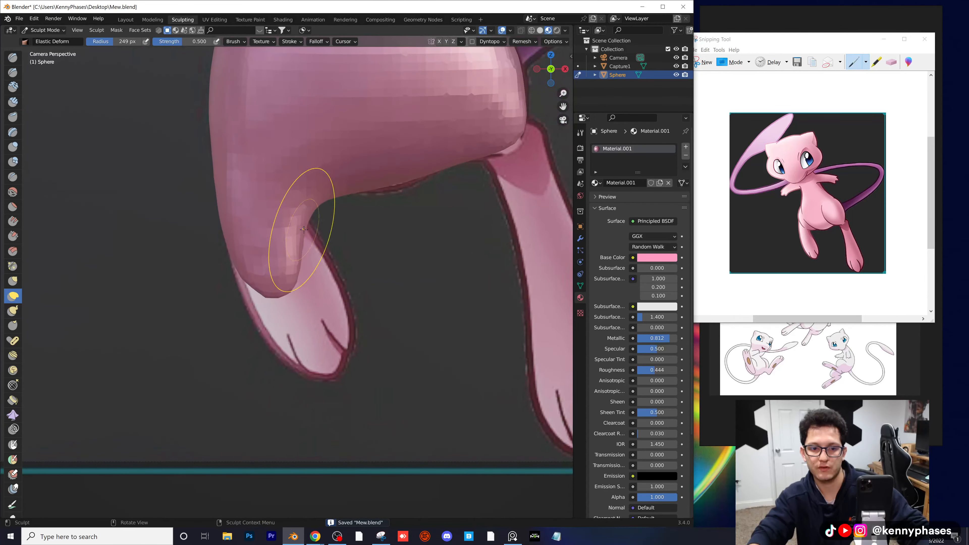
mouse_move(248, 259)
mouse_down()
mouse_move(378, 468)
mouse_move(217, 251)
mouse_move(313, 275)
mouse_move(269, 302)
mouse_move(277, 347)
mouse_move(336, 336)
mouse_up()
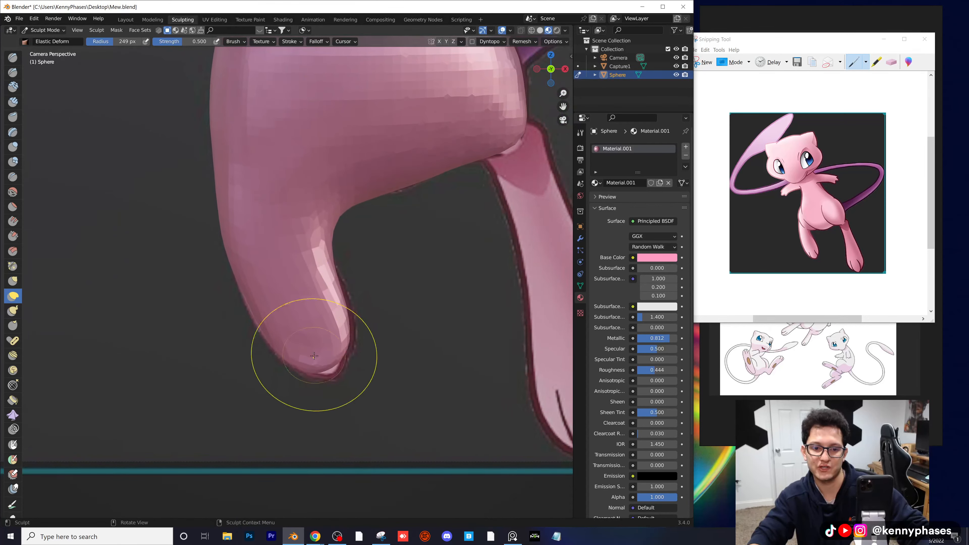
scroll(324, 356, down, 5)
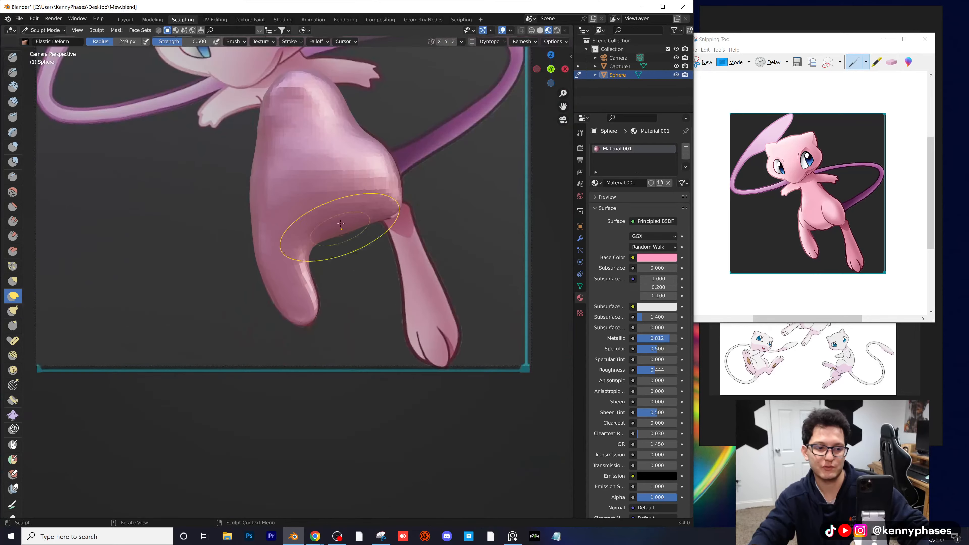
Step: Adjust the curve where the shorter leg's inner edge meets the body's underside with Elastic Deform
scroll(344, 230, down, 2)
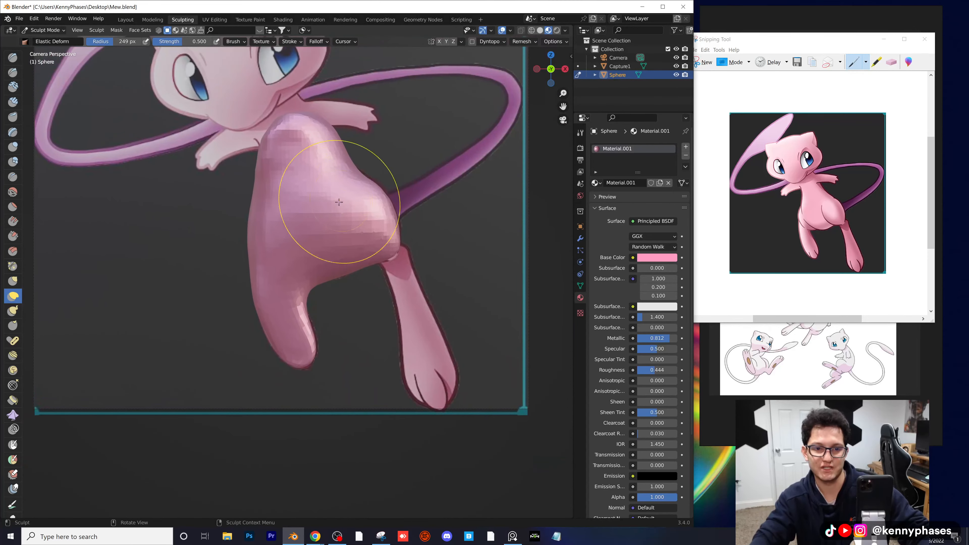
scroll(411, 462, up, 4)
scroll(370, 292, down, 4)
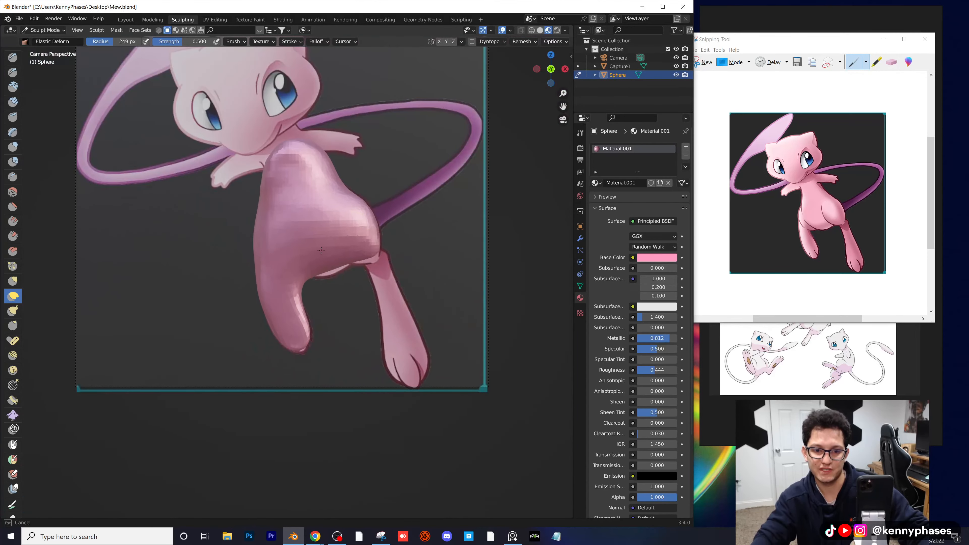
scroll(323, 288, up, 4)
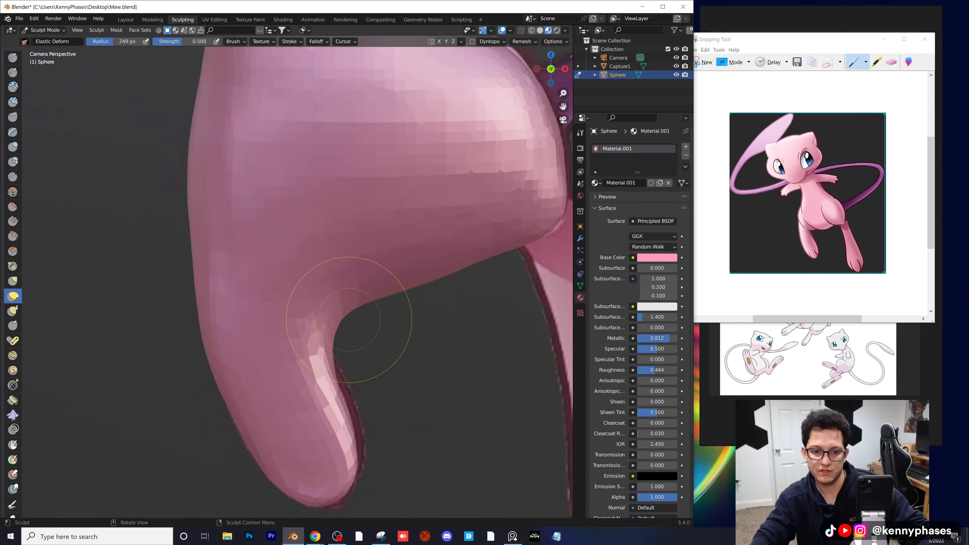
mouse_move(378, 349)
mouse_down()
mouse_move(239, 195)
mouse_move(302, 227)
mouse_up()
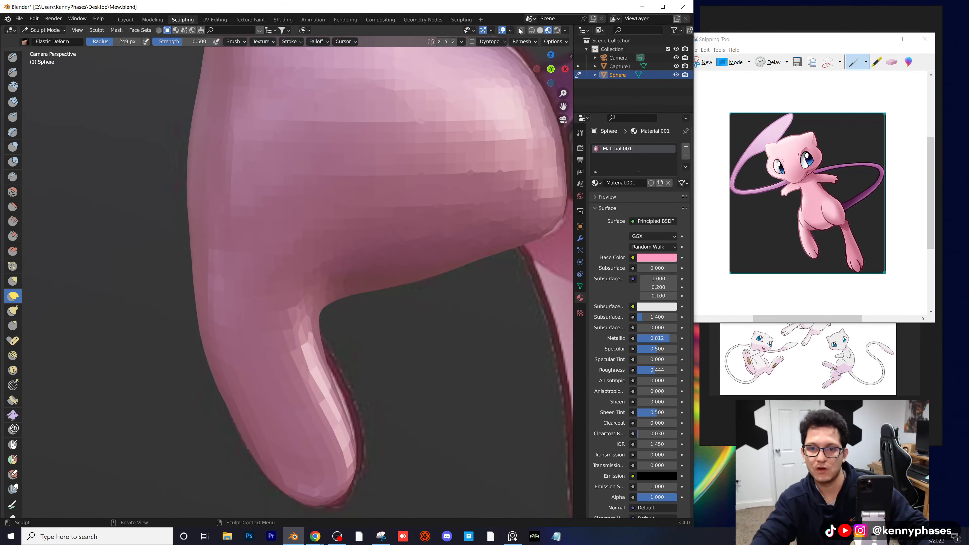
Step: Check the form in solid shading, return to Material Preview, and pull the hip corner down over the longer leg's top with Elastic Deform
click(540, 30)
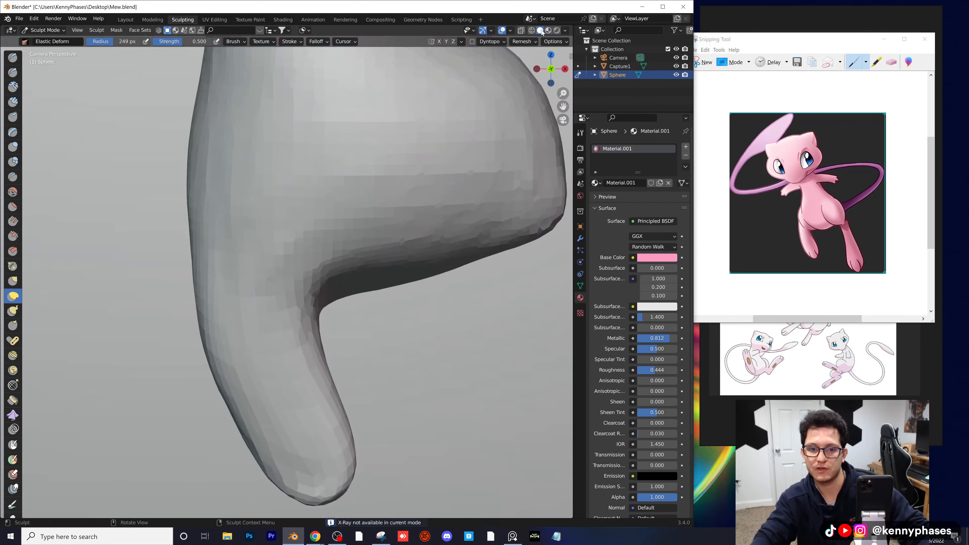
click(548, 31)
scroll(359, 260, down, 2)
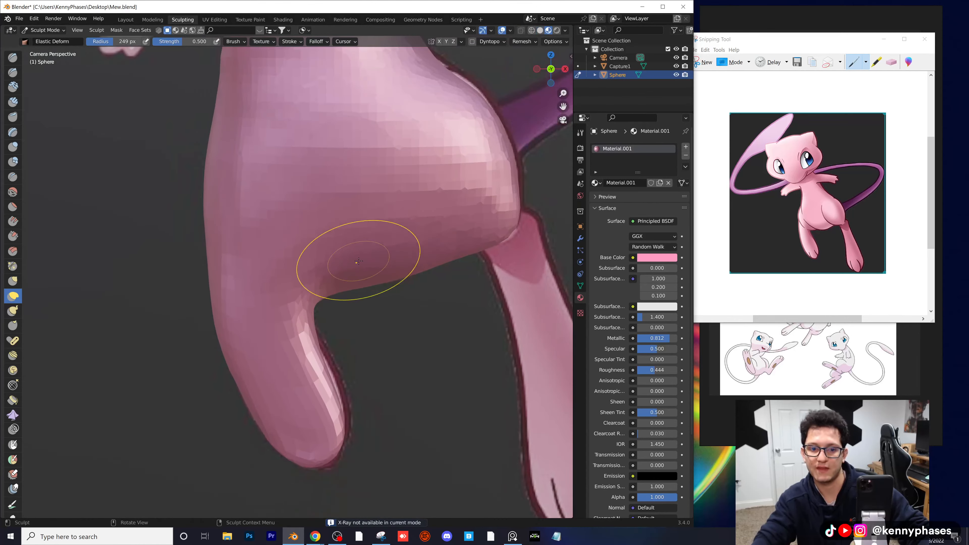
shift+middle_drag(360, 261, 300, 247)
mouse_move(450, 202)
mouse_down()
mouse_move(498, 315)
mouse_move(389, 270)
mouse_up()
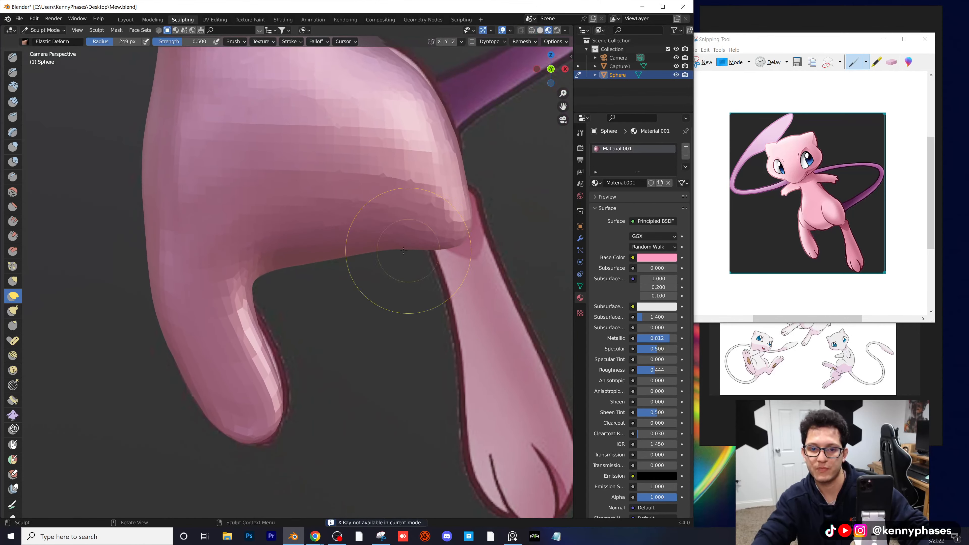
scroll(318, 274, down, 5)
drag(304, 270, 296, 268)
Step: Switch to the Inflate/Deflate brush at the body's underside between the legs
scroll(294, 268, up, 3)
scroll(295, 269, up, 4)
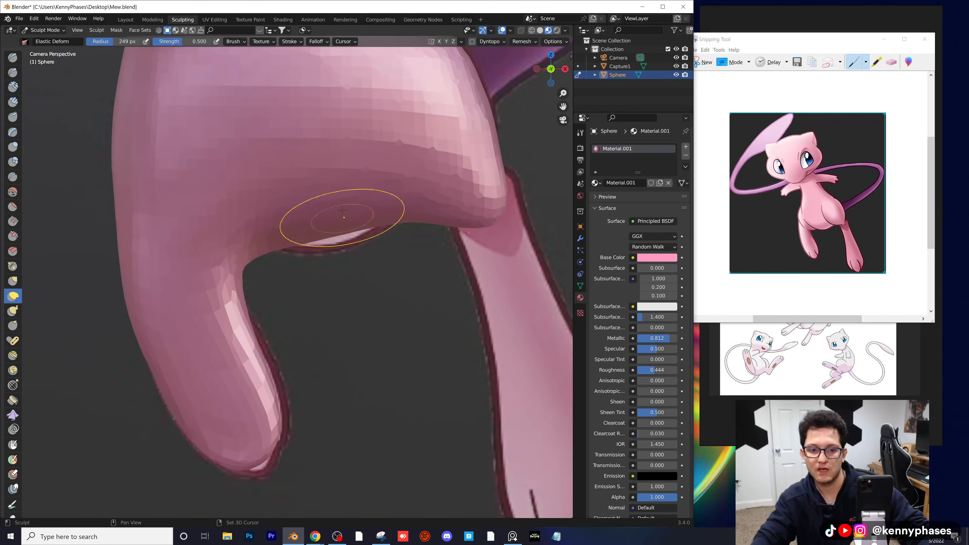
click(13, 147)
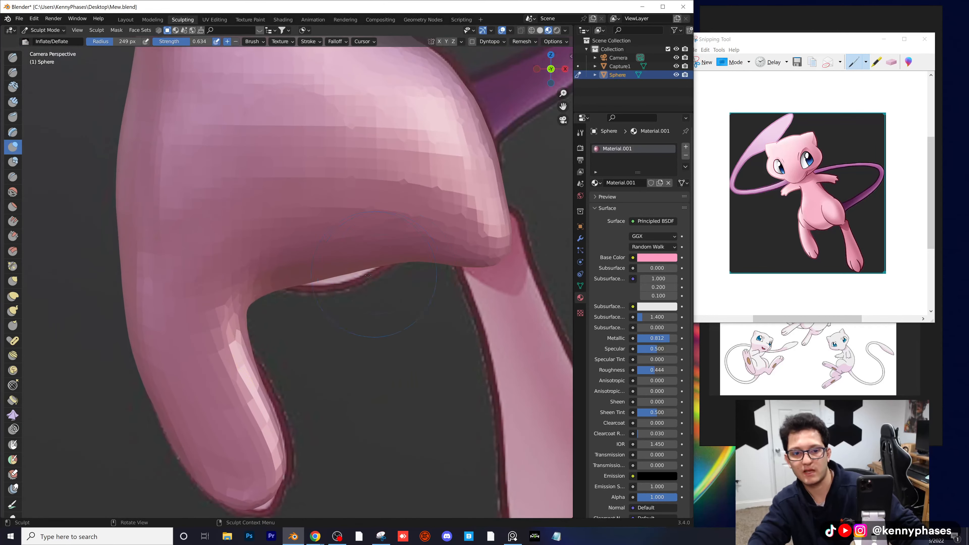
Step: Pull the body's outer lower corner down into a second leg with Elastic Deform, following the reference, and remesh the body at 0.06 m voxel size
scroll(311, 270, down, 2)
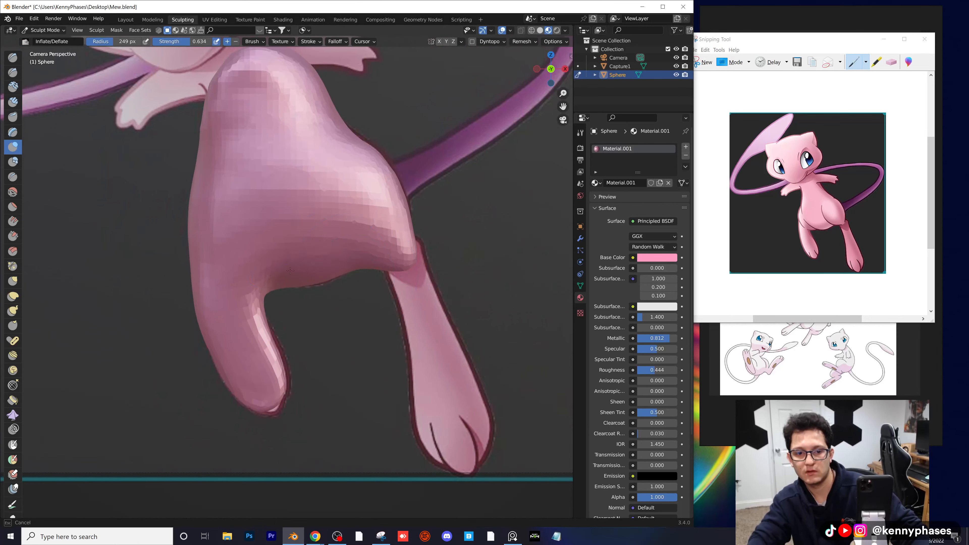
scroll(345, 271, down, 1)
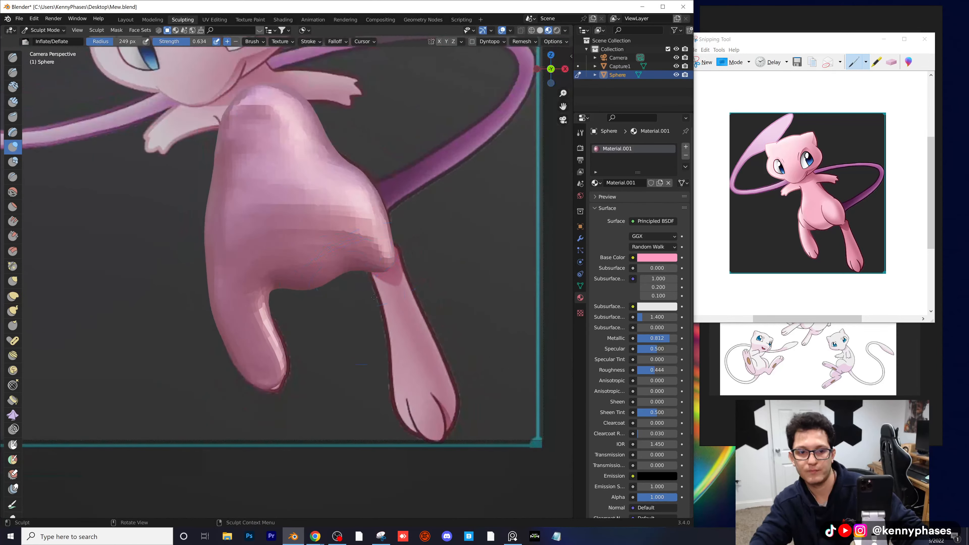
click(12, 281)
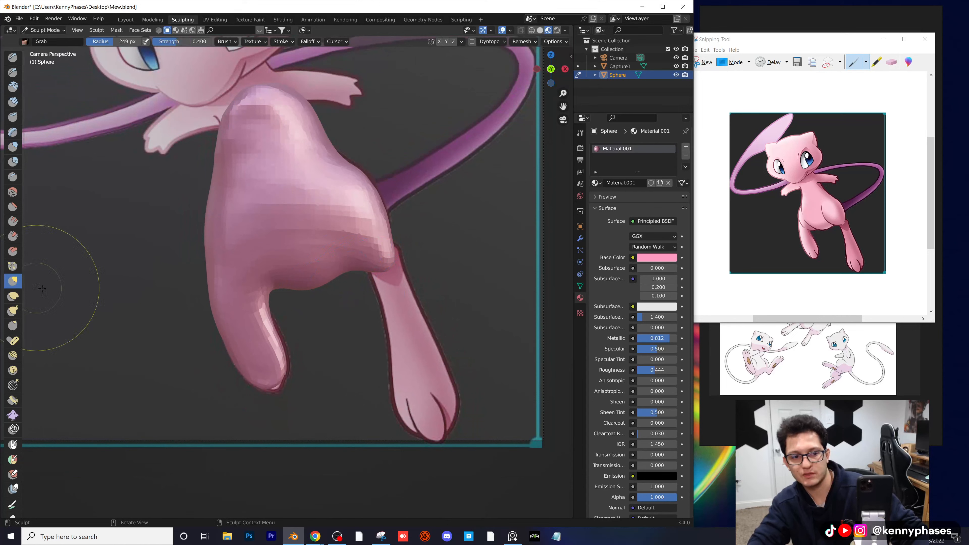
click(13, 296)
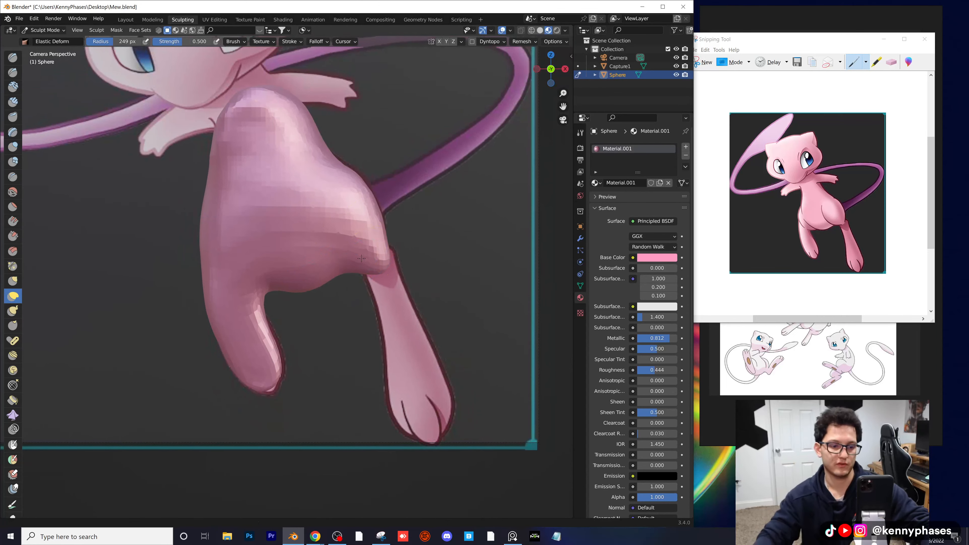
shift+middle_drag(389, 252, 358, 252)
scroll(359, 253, up, 3)
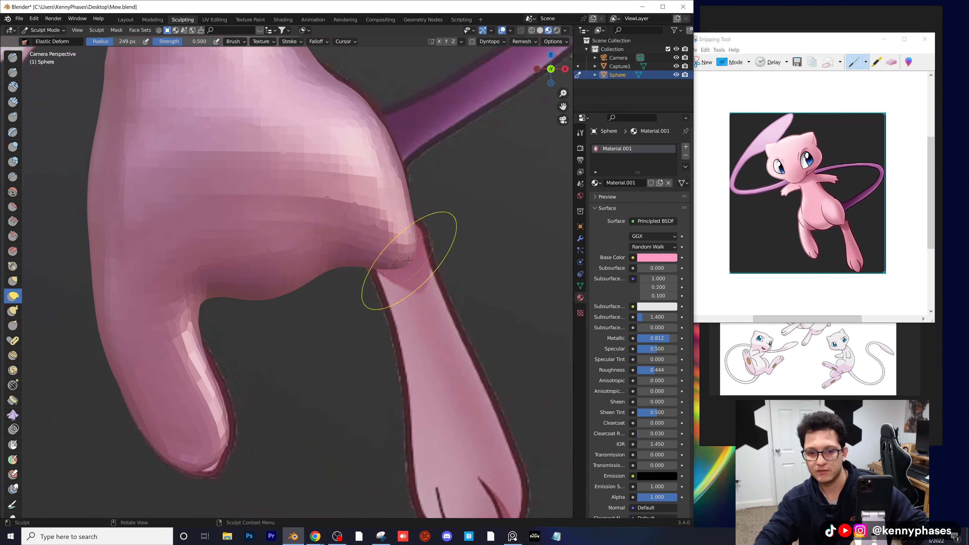
drag(413, 313, 447, 341)
scroll(439, 329, down, 3)
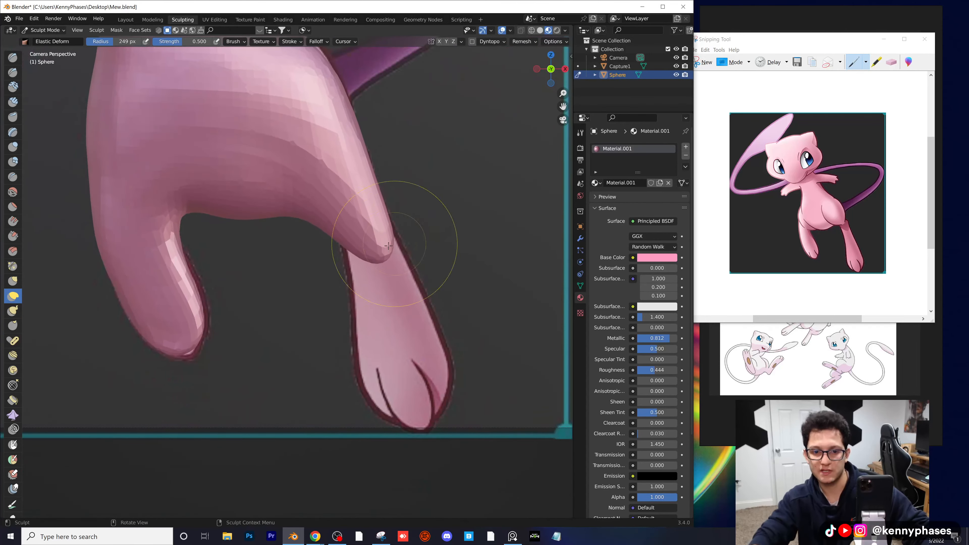
mouse_move(389, 245)
mouse_down()
mouse_move(305, 128)
mouse_move(346, 216)
mouse_move(348, 260)
mouse_up()
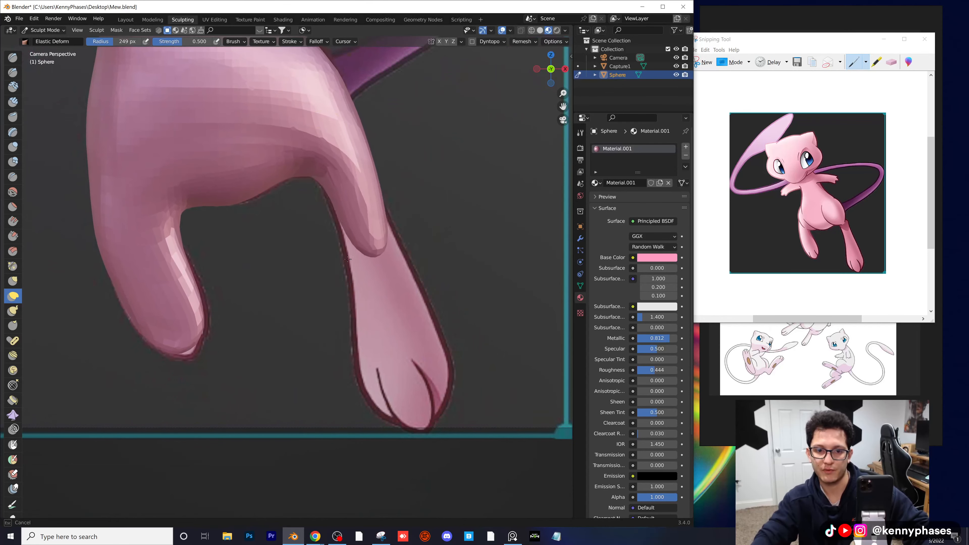
mouse_move(374, 224)
mouse_down()
mouse_move(336, 160)
mouse_move(344, 152)
mouse_up()
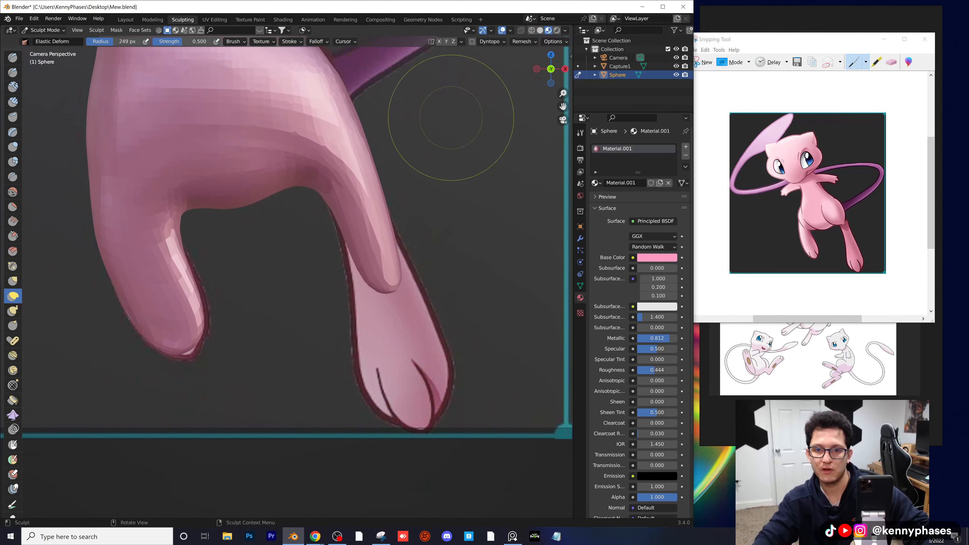
click(524, 42)
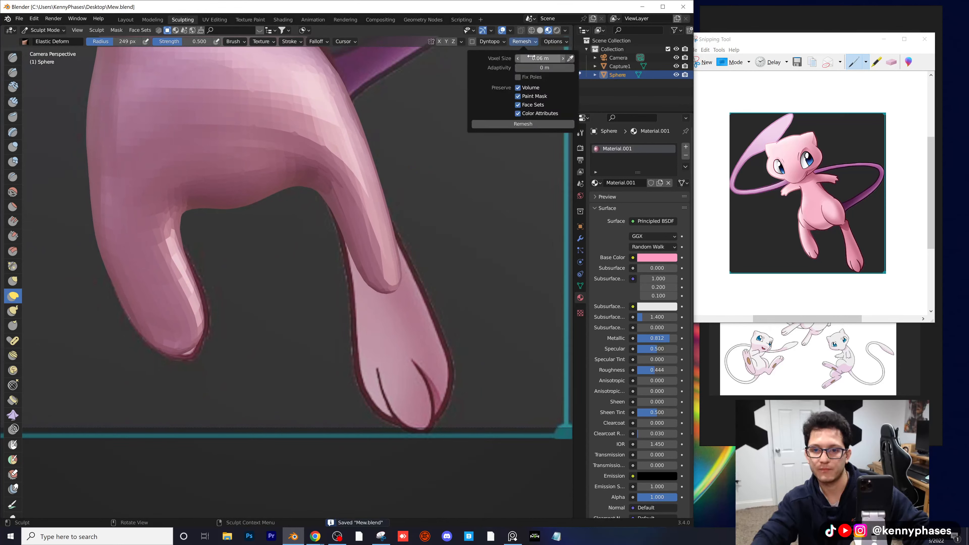
click(523, 125)
Step: Extend the longer leg down toward the reference foot and remesh the body again at 0.06 m voxel size
mouse_move(394, 288)
mouse_down()
mouse_move(433, 357)
mouse_move(422, 309)
mouse_move(455, 298)
mouse_move(415, 309)
mouse_move(417, 290)
mouse_up()
click(532, 41)
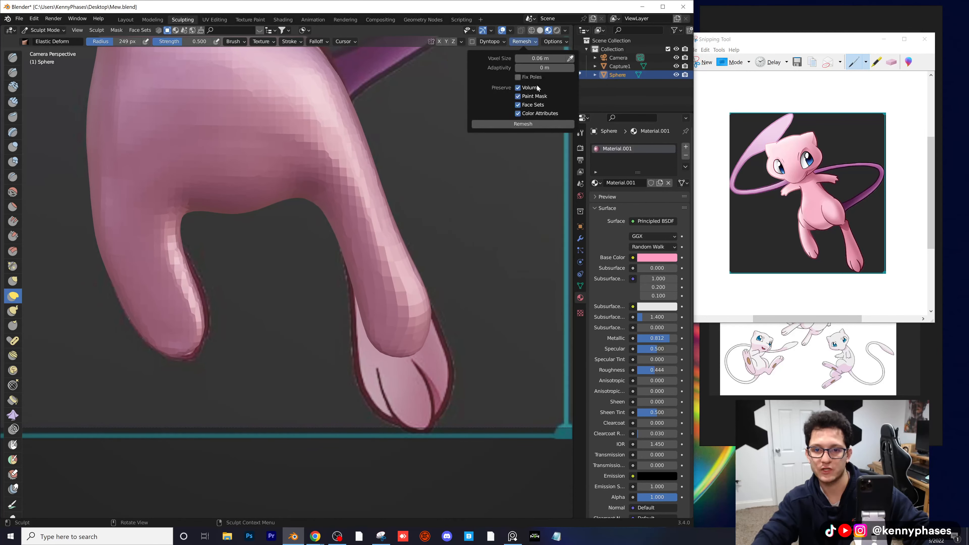
click(532, 124)
Step: Stretch and widen the end of the longer leg to fill the reference foot outline, and remesh the body
scroll(381, 324, down, 2)
scroll(375, 255, up, 2)
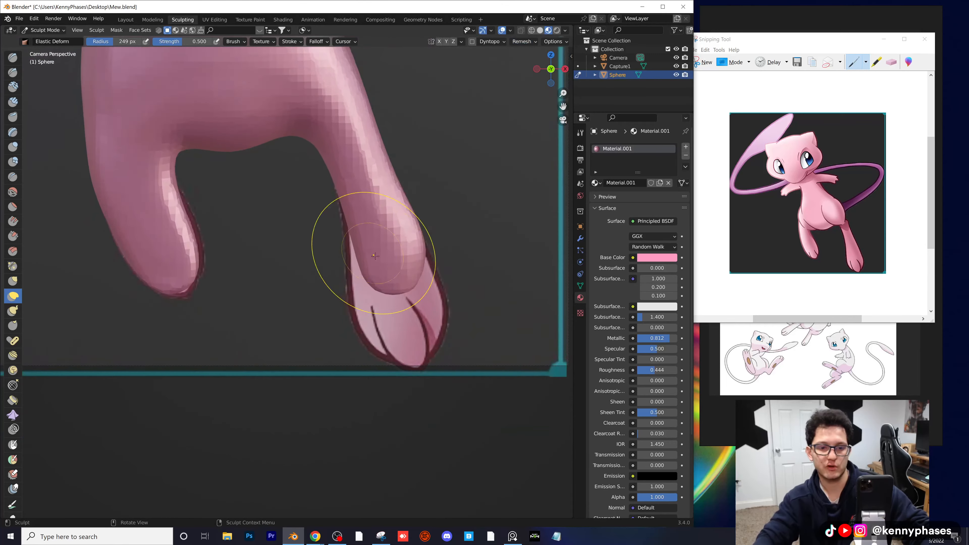
scroll(375, 256, up, 1)
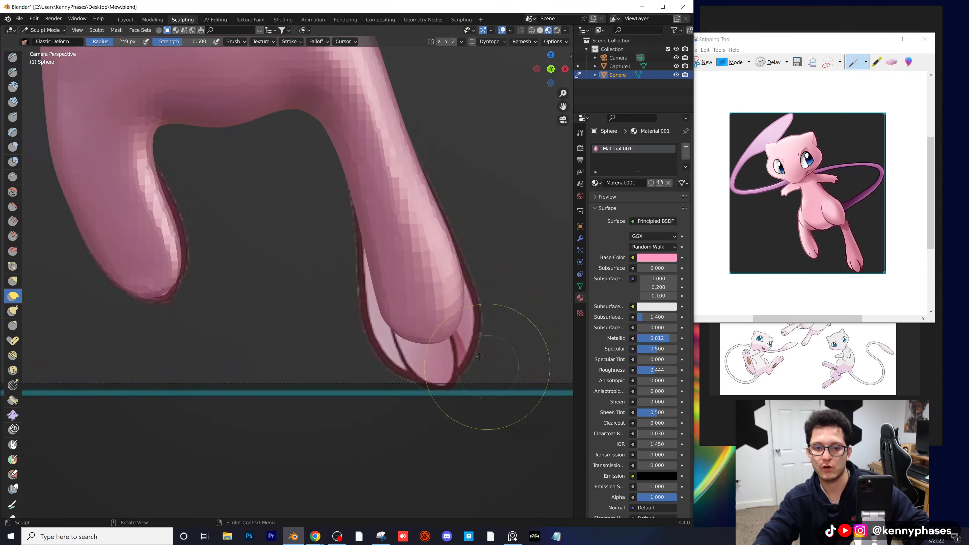
mouse_move(417, 305)
mouse_down()
mouse_move(391, 329)
mouse_move(438, 367)
mouse_move(481, 292)
mouse_move(439, 324)
mouse_move(369, 259)
mouse_move(419, 229)
mouse_move(367, 206)
mouse_move(381, 172)
mouse_up()
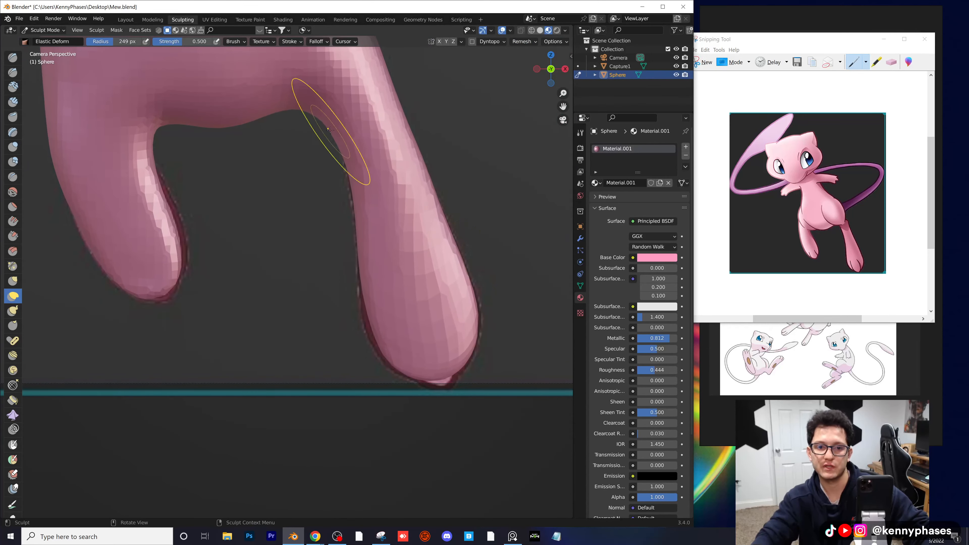
scroll(412, 183, down, 3)
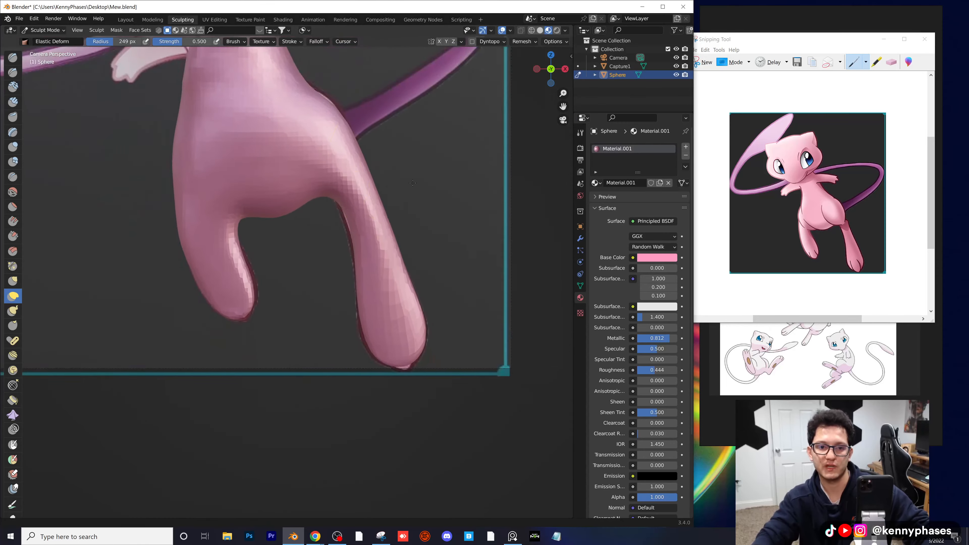
mouse_move(412, 183)
shift+middle_down()
mouse_move(438, 217)
mouse_move(423, 233)
mouse_move(405, 220)
mouse_move(477, 223)
mouse_move(392, 219)
mouse_move(438, 219)
mouse_move(407, 217)
mouse_move(423, 225)
shift+middle_up()
click(529, 42)
click(530, 125)
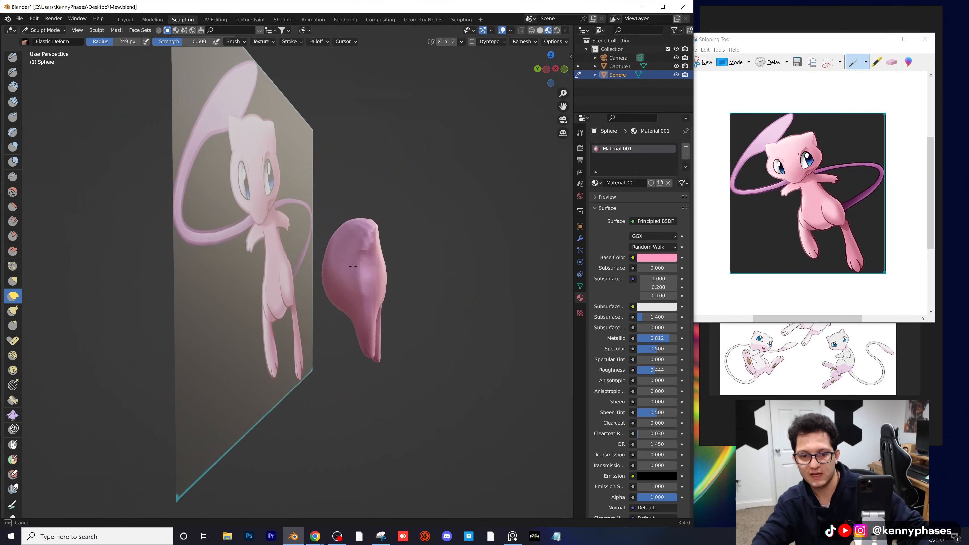
Step: Pull the chest and sides of the upper torso inward with Elastic Deform to match the reference outline
mouse_move(352, 266)
middle_down()
mouse_move(317, 273)
mouse_move(372, 278)
mouse_move(336, 283)
mouse_move(359, 272)
mouse_move(435, 282)
middle_up()
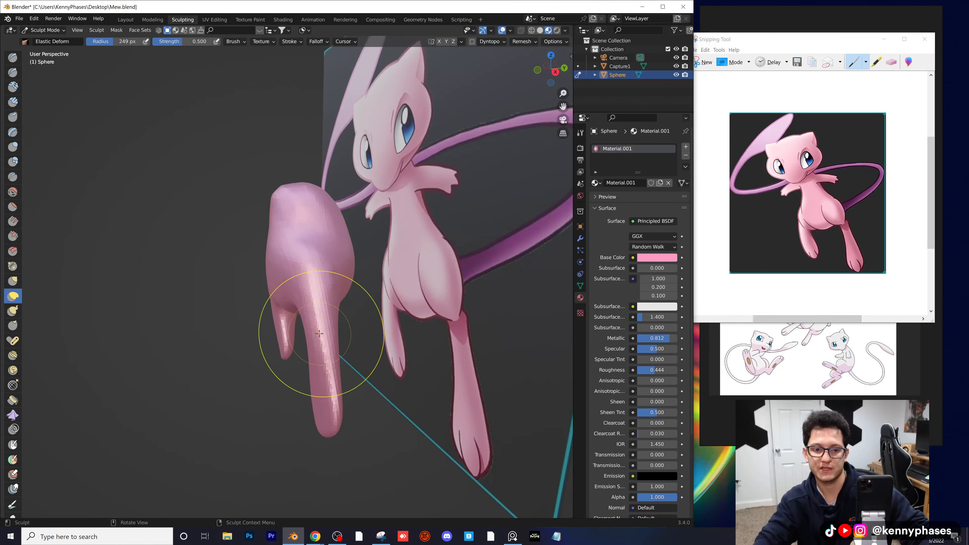
scroll(332, 313, down, 2)
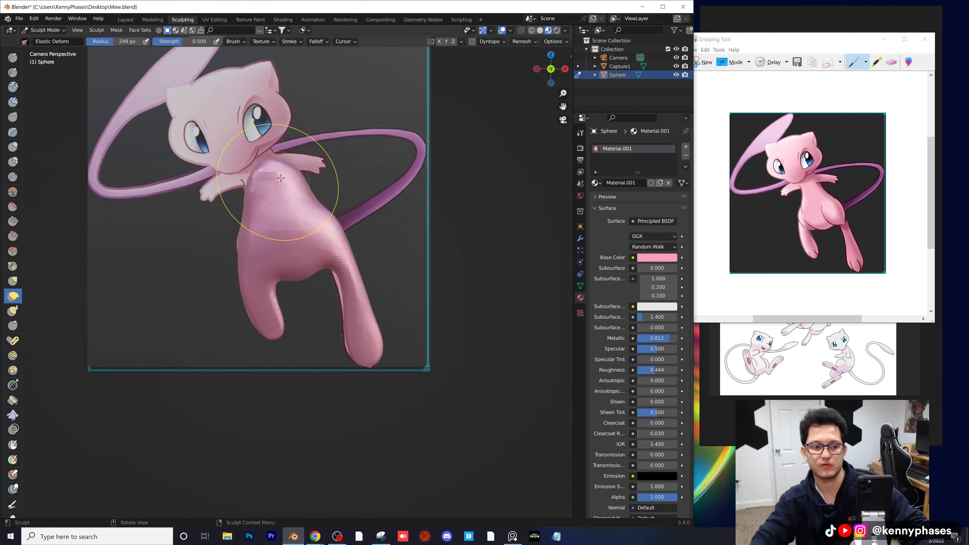
shift+middle_drag(290, 172, 316, 229)
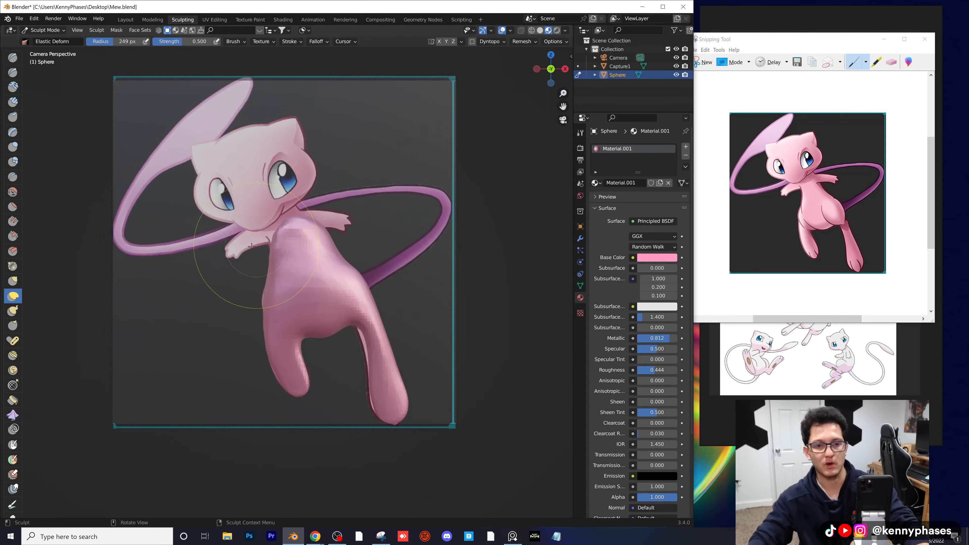
ctrl+middle_drag(252, 246, 321, 192)
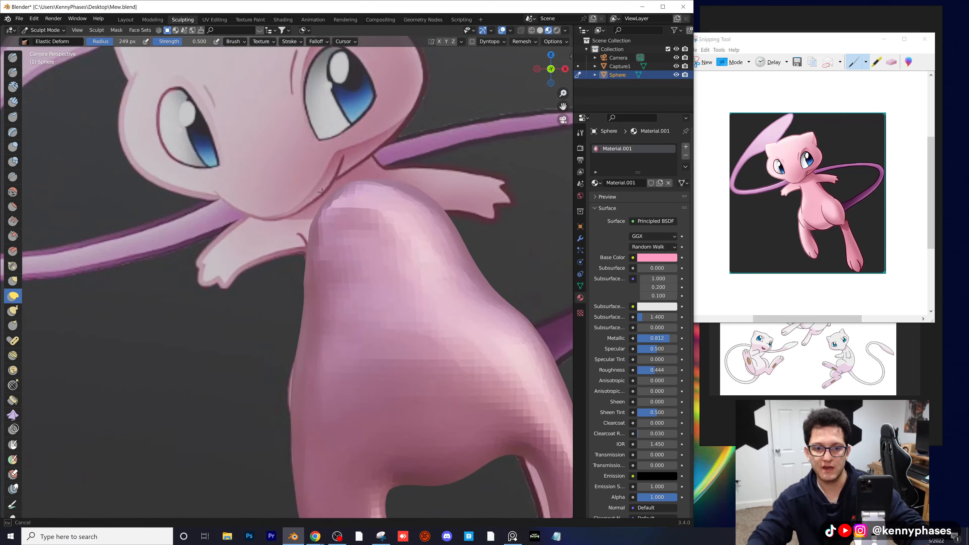
drag(425, 216, 404, 210)
drag(331, 244, 325, 225)
mouse_move(317, 306)
mouse_down()
mouse_move(361, 289)
mouse_move(331, 293)
mouse_up()
mouse_move(312, 325)
mouse_down()
mouse_move(318, 381)
mouse_move(288, 383)
mouse_up()
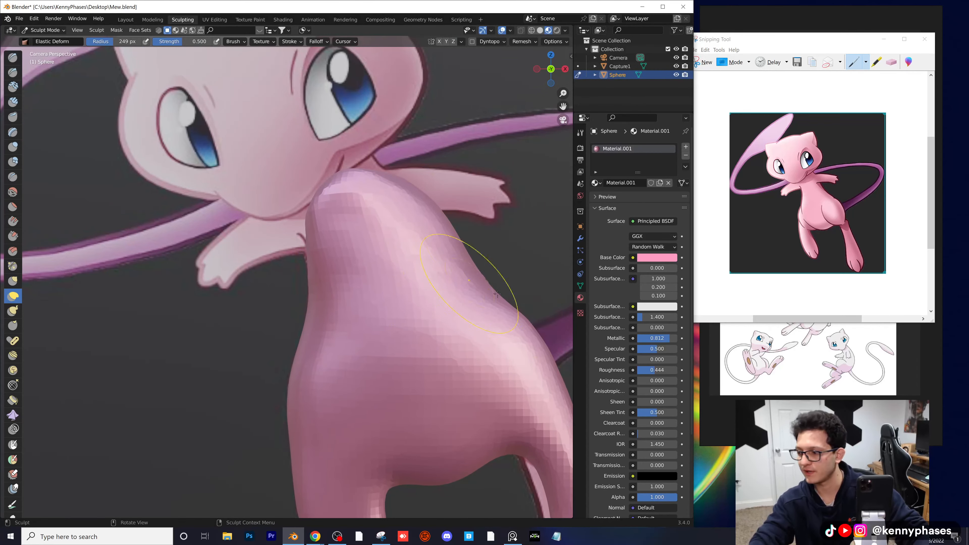
mouse_move(473, 269)
mouse_down()
mouse_move(407, 219)
mouse_move(368, 224)
mouse_move(416, 238)
mouse_up()
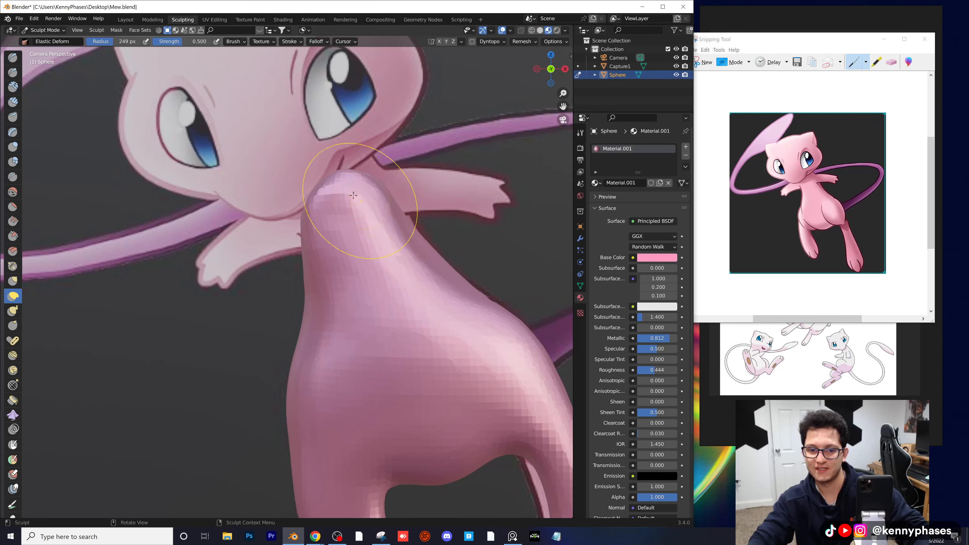
Step: Stretch the top of the torso upward into the head area and remesh the body at 0.06 m voxel size
drag(339, 193, 343, 157)
click(523, 41)
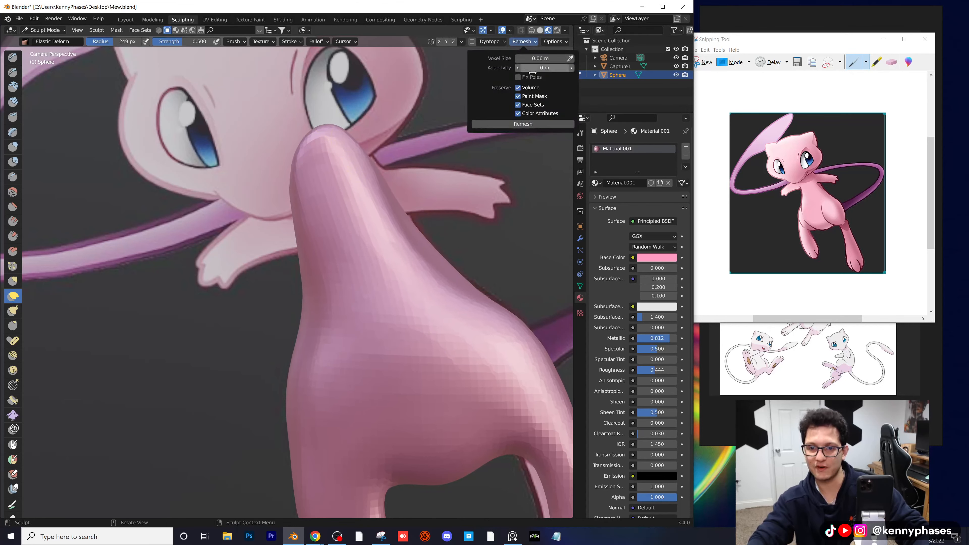
click(535, 124)
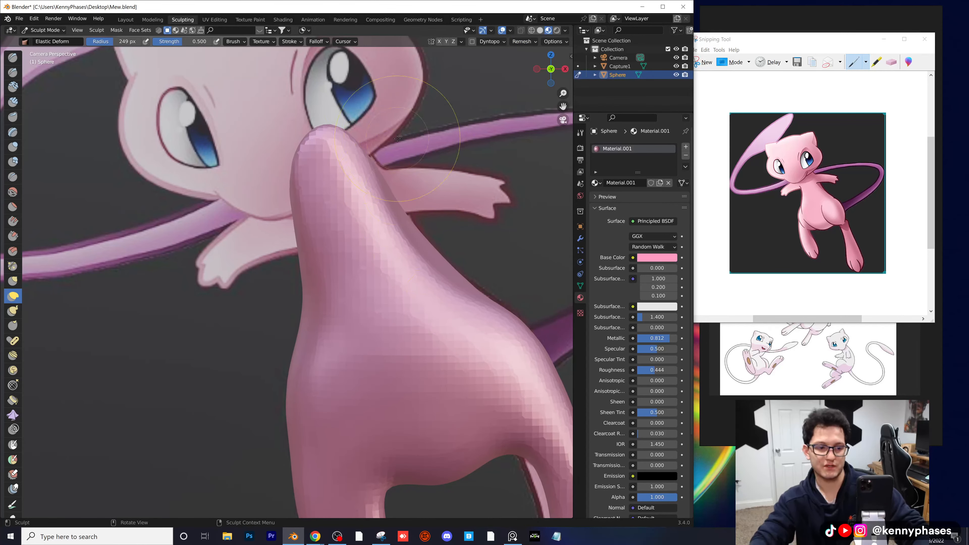
Step: Build up a shoulder bulge on each side of the upper torso with the Inflate/Deflate brush
shift+middle_drag(397, 138, 265, 139)
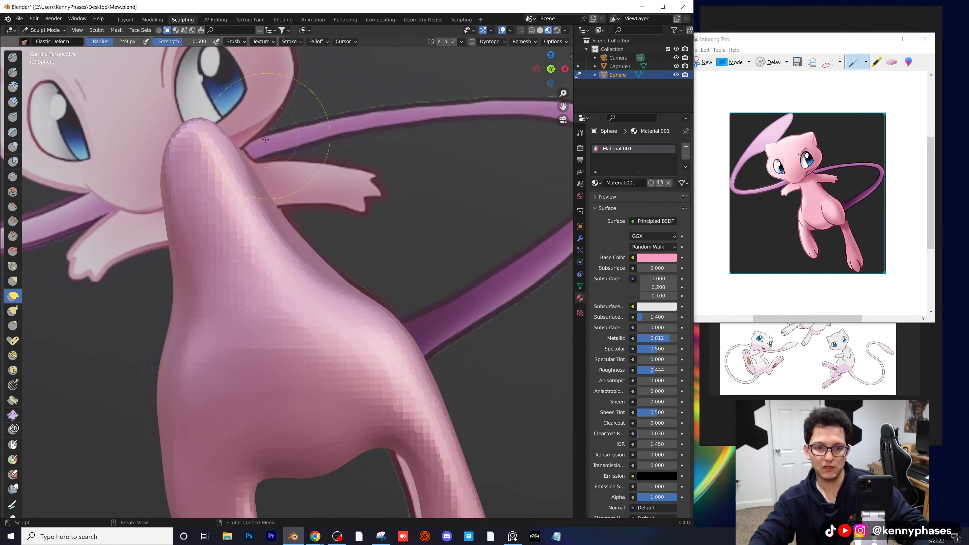
click(13, 147)
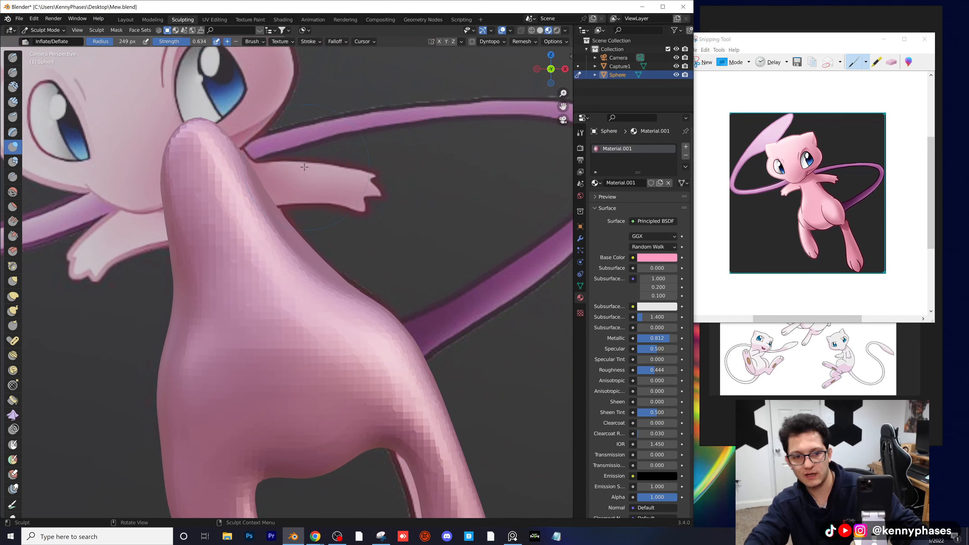
mouse_move(254, 187)
mouse_down()
mouse_move(266, 185)
mouse_move(261, 172)
mouse_move(268, 185)
mouse_up()
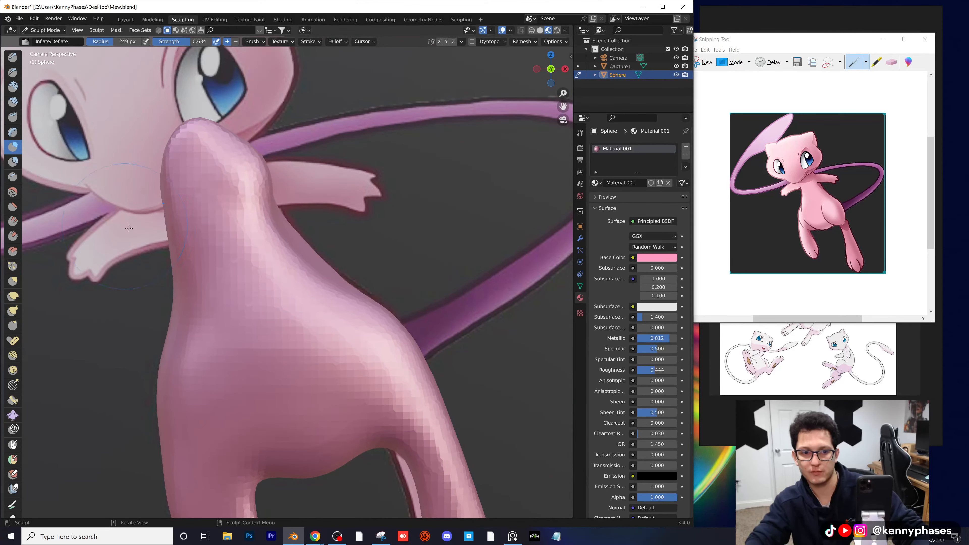
scroll(164, 209, down, 2)
middle_drag(164, 209, 317, 252)
scroll(310, 233, up, 2)
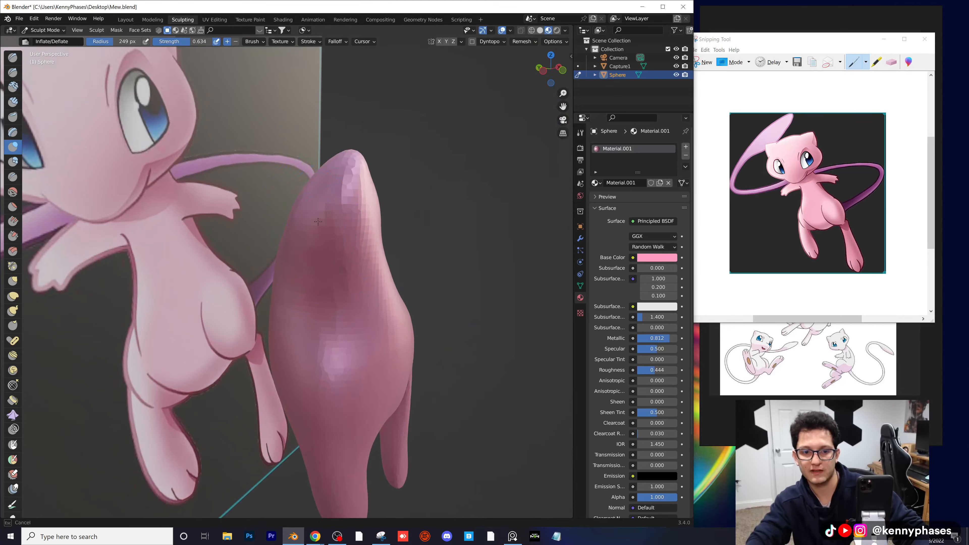
middle_drag(319, 217, 302, 213)
drag(300, 199, 324, 219)
Step: From the camera view, pull the shoulder on the tail side outward along the reference arm with Elastic Deform
key(KP_0)
scroll(286, 267, up, 6)
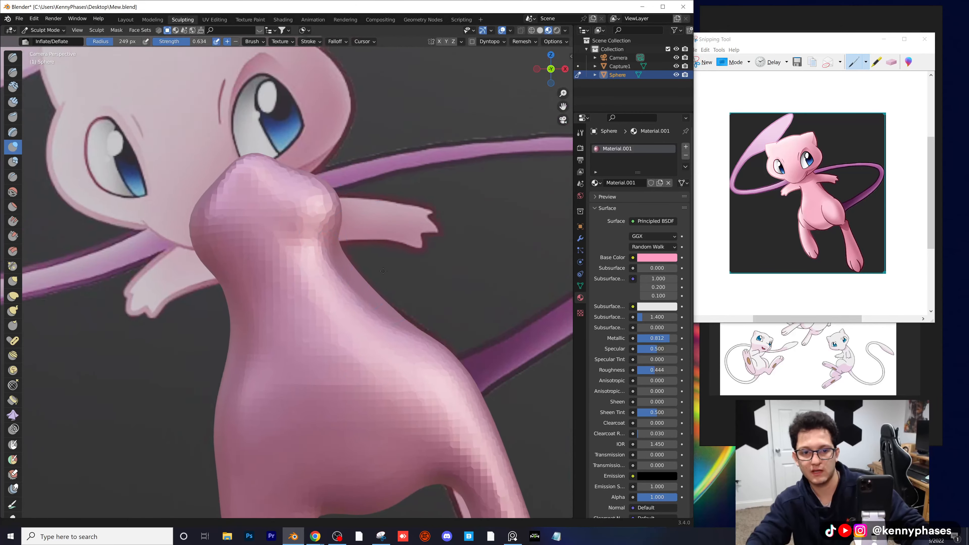
click(12, 296)
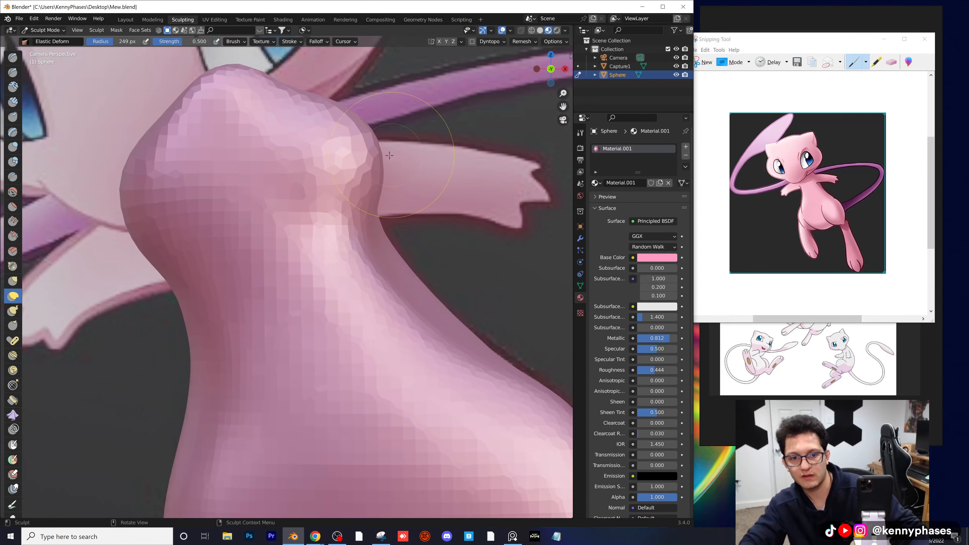
mouse_move(389, 155)
mouse_down()
mouse_move(411, 202)
mouse_move(496, 205)
mouse_up()
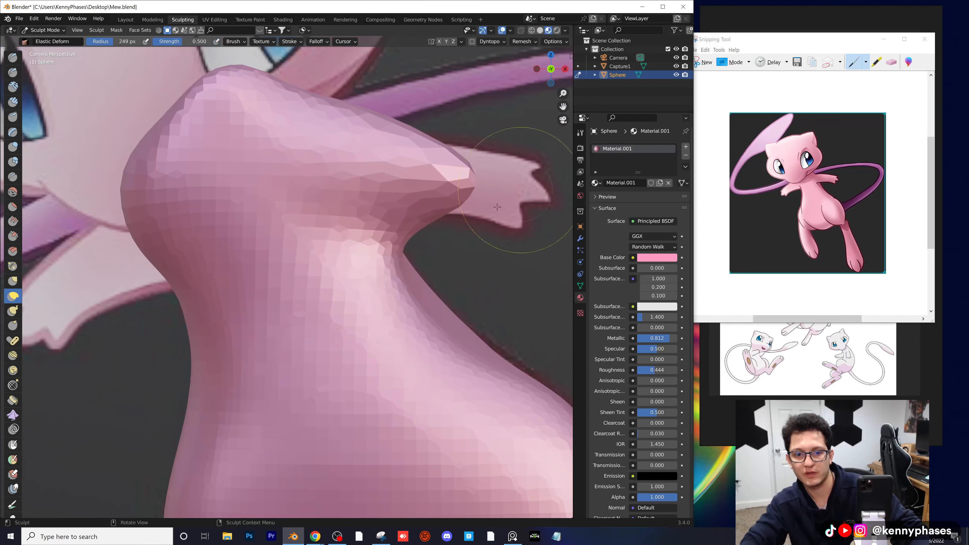
mouse_move(439, 244)
mouse_down()
mouse_move(420, 229)
mouse_move(457, 179)
mouse_move(477, 176)
mouse_up()
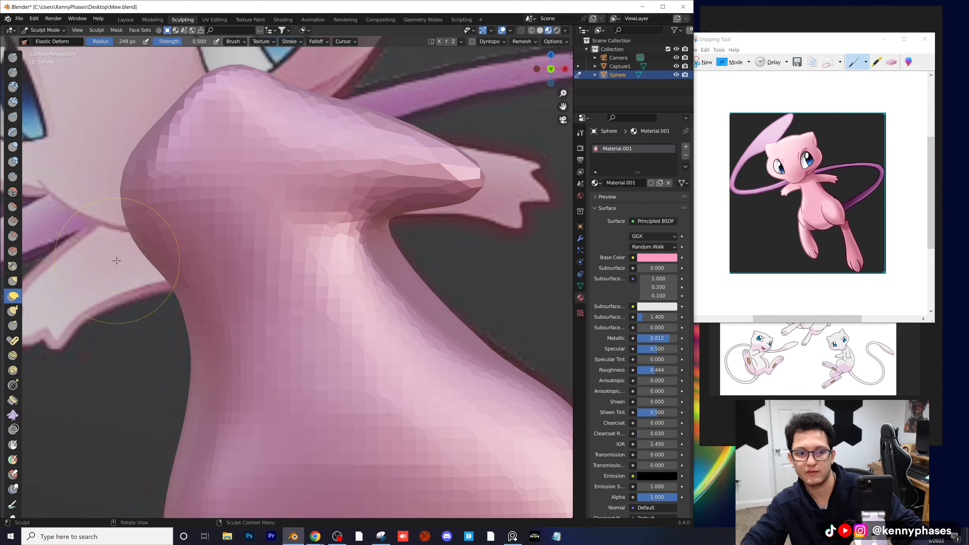
Step: Pull the opposite shoulder outward and down toward the other reference arm with Elastic Deform
scroll(216, 281, down, 3)
scroll(314, 205, up, 2)
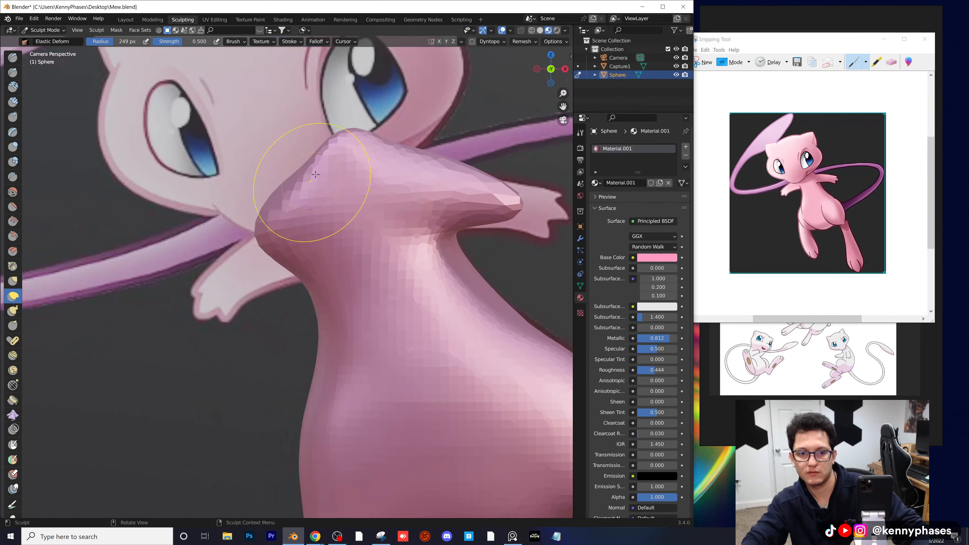
drag(315, 174, 67, 356)
drag(246, 255, 141, 317)
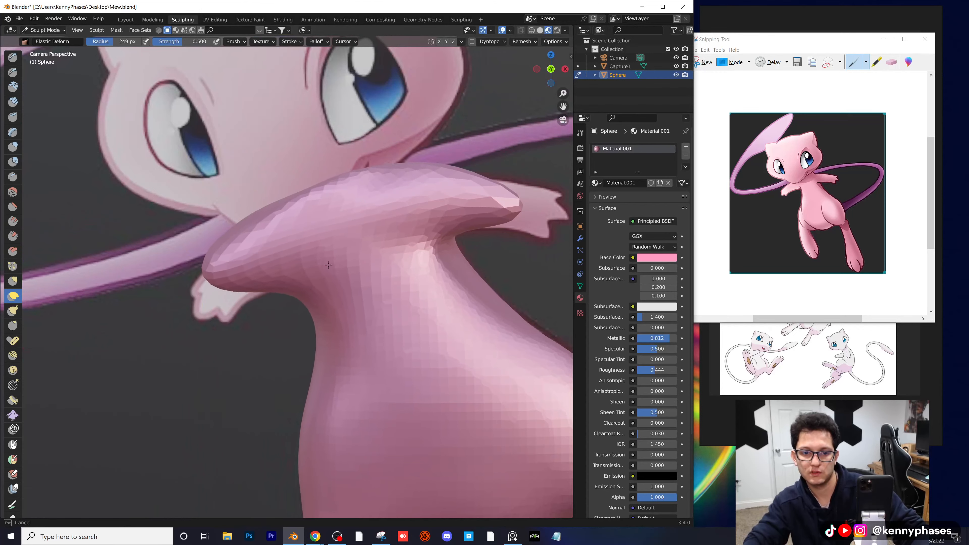
Step: Remesh the body with the arm stubs at 0.06 m voxel size and save Mew.blend
click(521, 41)
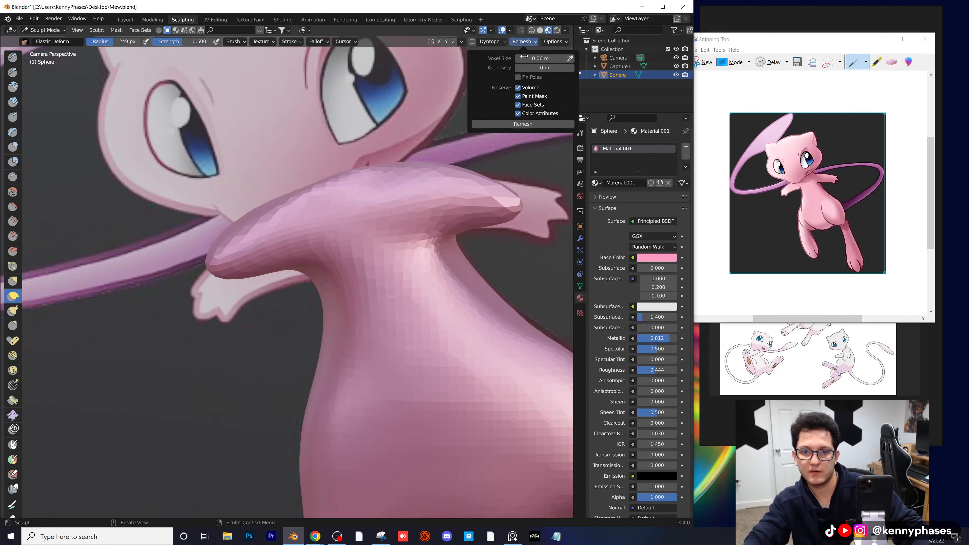
click(538, 124)
key(ctrl+s)
scroll(341, 276, down, 7)
middle_drag(263, 273, 315, 276)
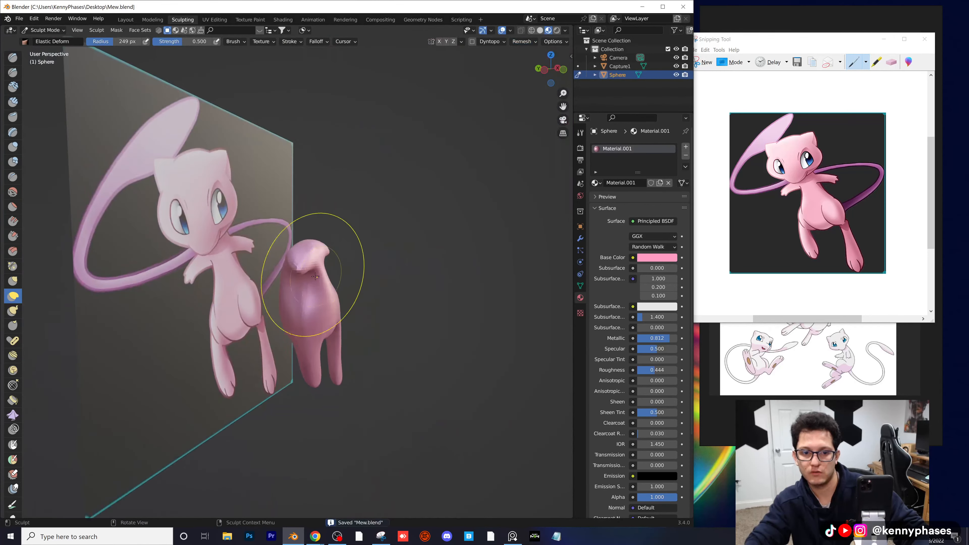
Step: From the camera view, pull the arm opposite the tail downward over the reference arm and refine the torso beside it with Elastic Deform
scroll(315, 276, up, 4)
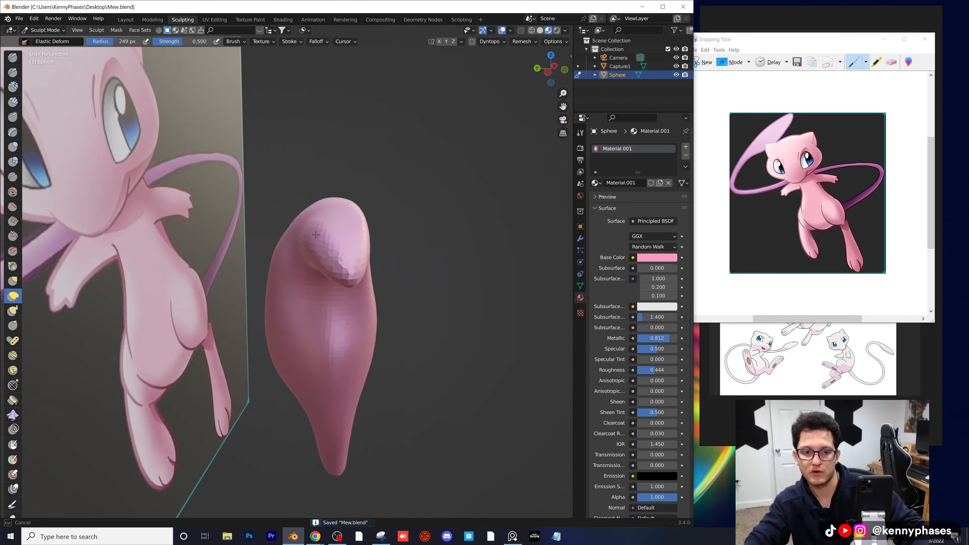
scroll(346, 237, down, 5)
mouse_move(346, 238)
middle_down()
mouse_move(313, 282)
mouse_move(283, 288)
mouse_move(316, 298)
mouse_move(291, 261)
middle_up()
scroll(309, 284, up, 3)
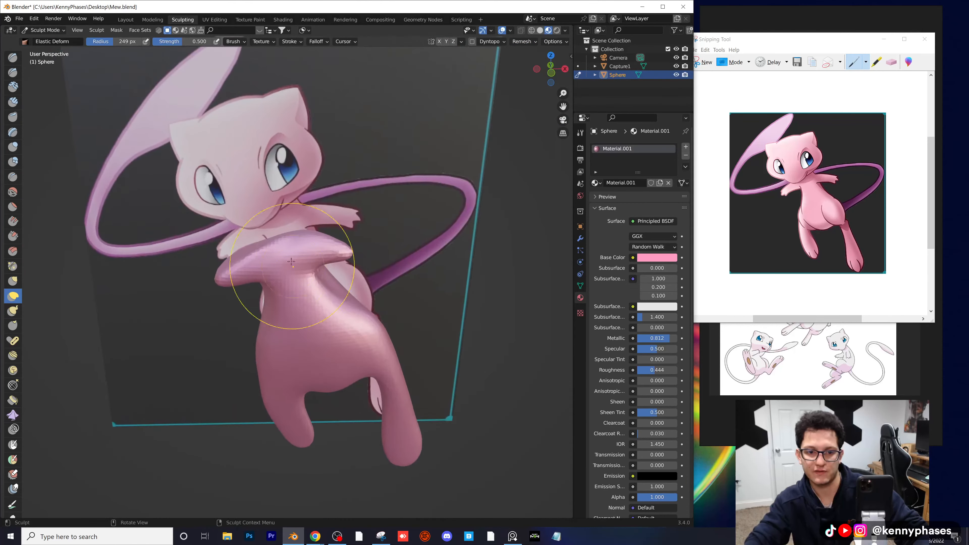
scroll(290, 275, up, 5)
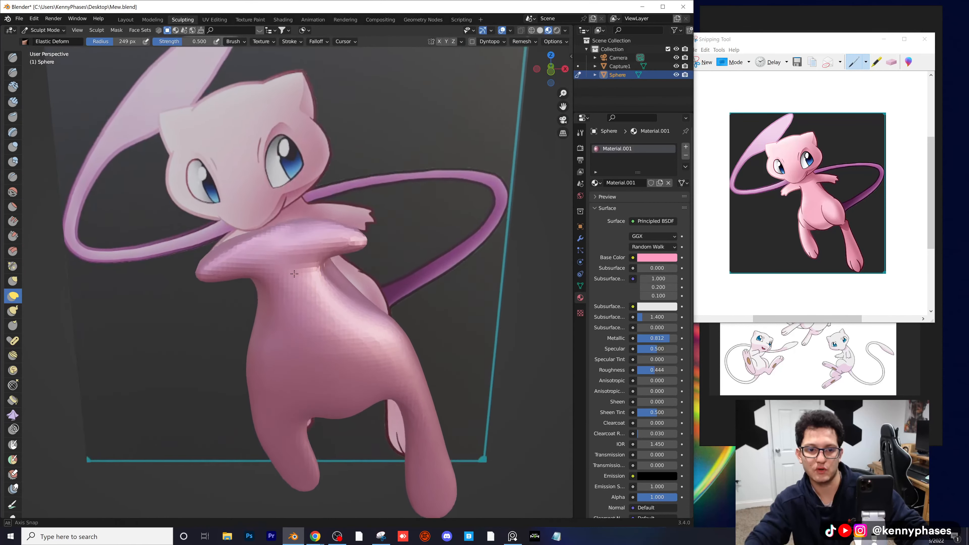
key(KP_0)
scroll(290, 267, up, 3)
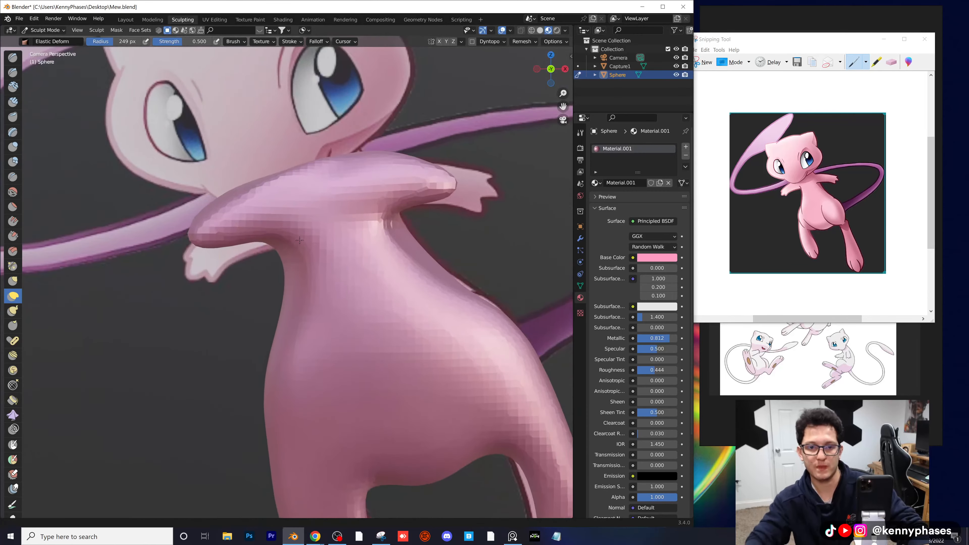
scroll(323, 243, up, 2)
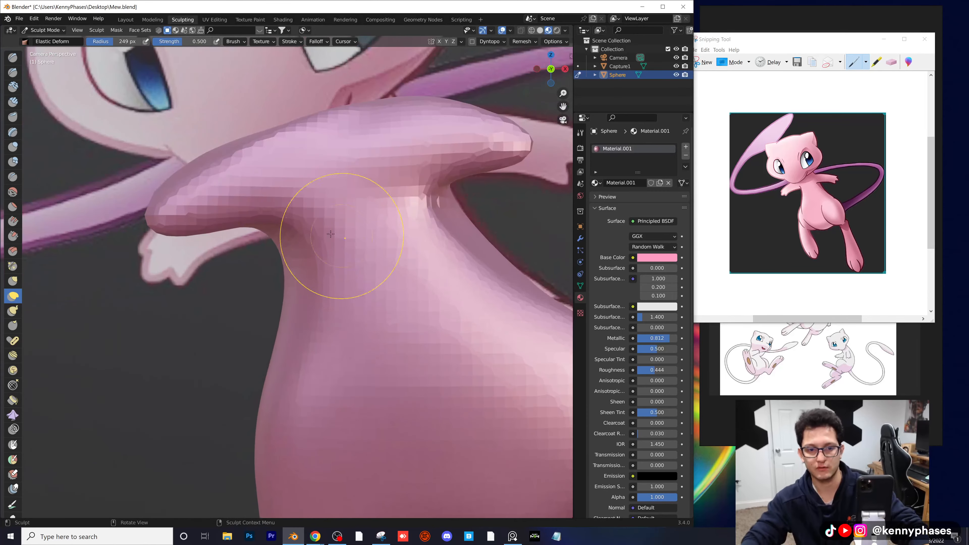
mouse_move(178, 225)
mouse_down()
mouse_move(151, 252)
mouse_move(160, 291)
mouse_move(148, 247)
mouse_move(132, 252)
mouse_up()
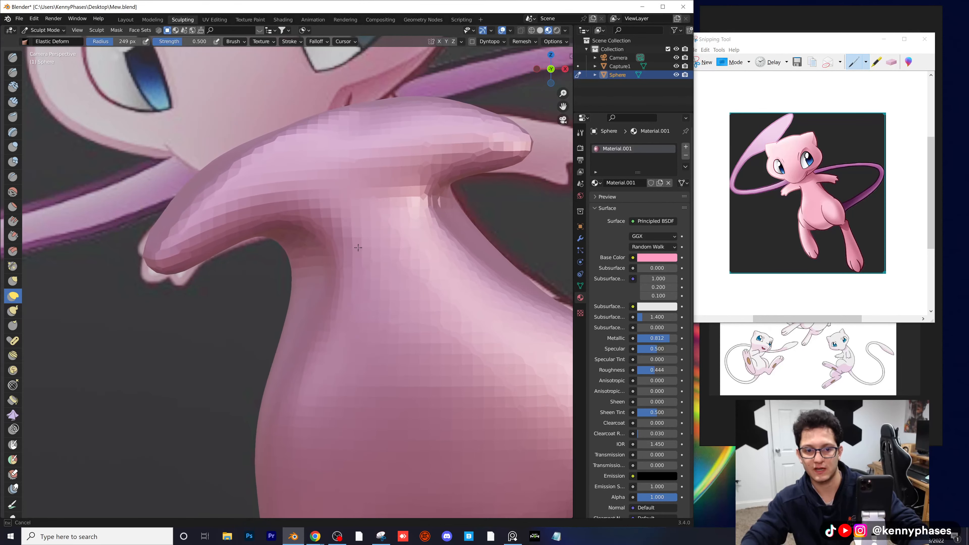
scroll(358, 247, down, 5)
mouse_move(324, 346)
mouse_down()
mouse_move(298, 302)
mouse_move(384, 342)
mouse_move(416, 416)
mouse_move(402, 405)
mouse_up()
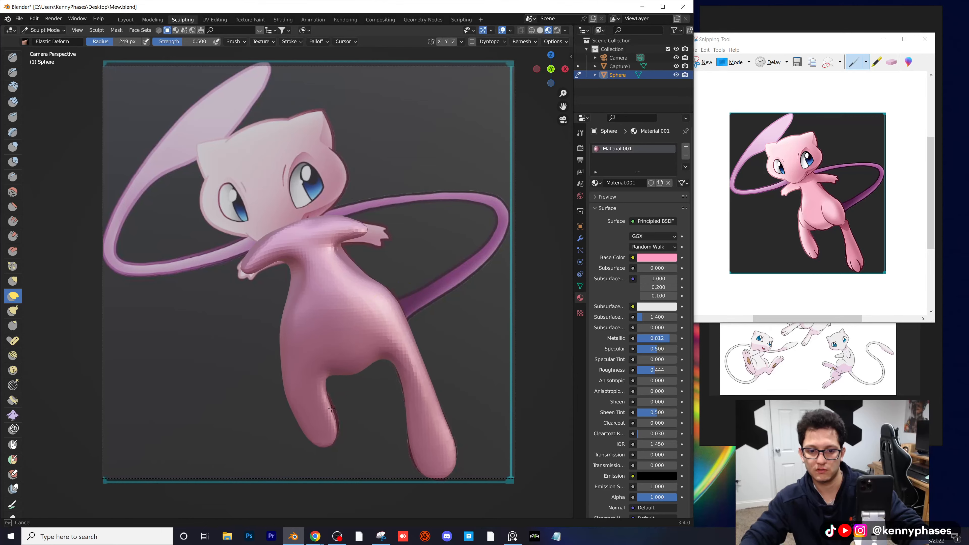
scroll(335, 403, up, 5)
drag(322, 294, 303, 296)
scroll(320, 169, down, 6)
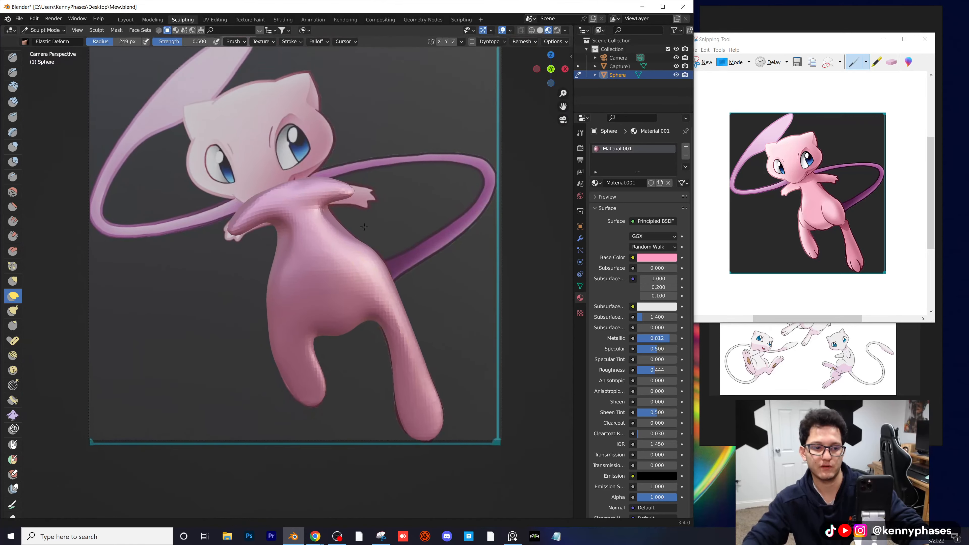
Step: Stretch the tail-side arm outward to the reference hand with Elastic Deform and remesh the body at 0.06 m voxel size
scroll(320, 169, up, 7)
mouse_move(389, 255)
mouse_down()
mouse_move(445, 216)
mouse_move(519, 207)
mouse_up()
scroll(346, 217, up, 3)
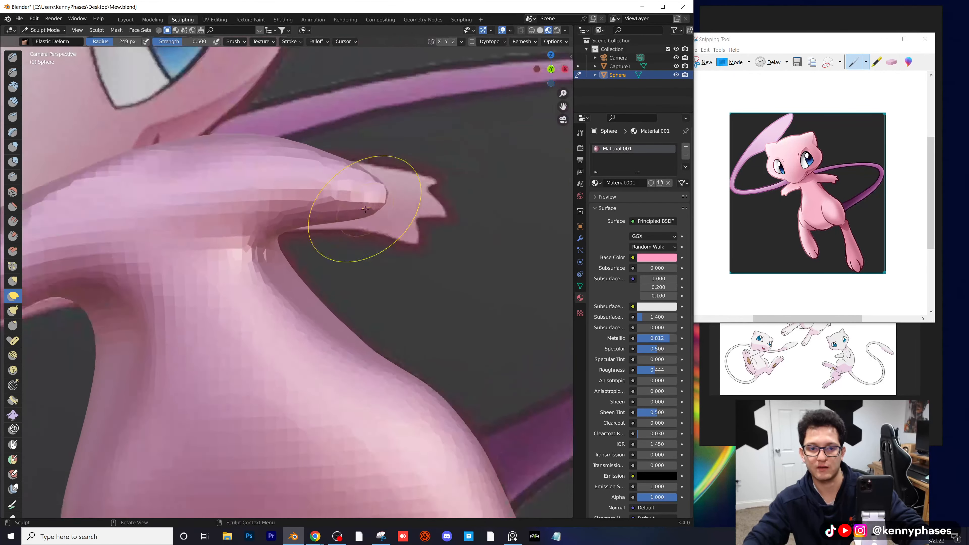
drag(450, 196, 519, 207)
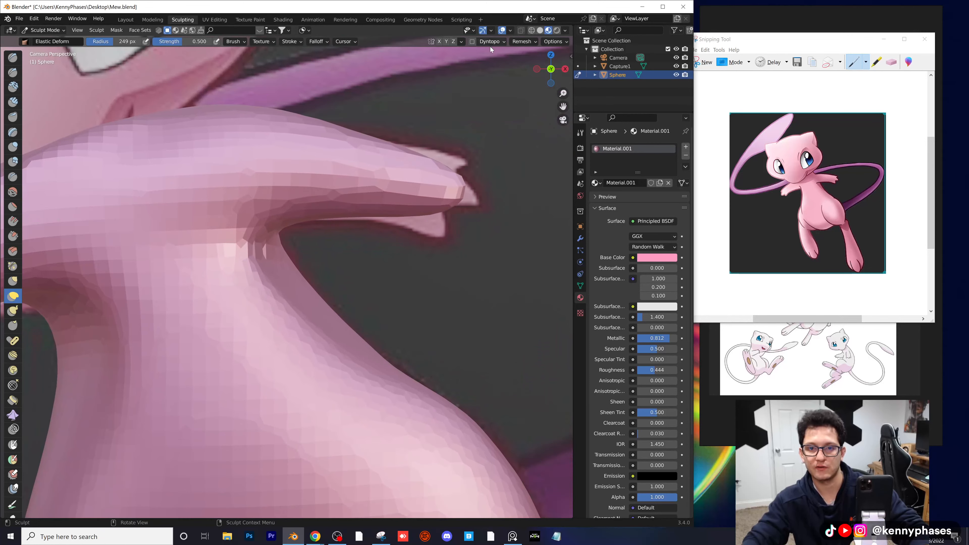
click(521, 41)
click(525, 125)
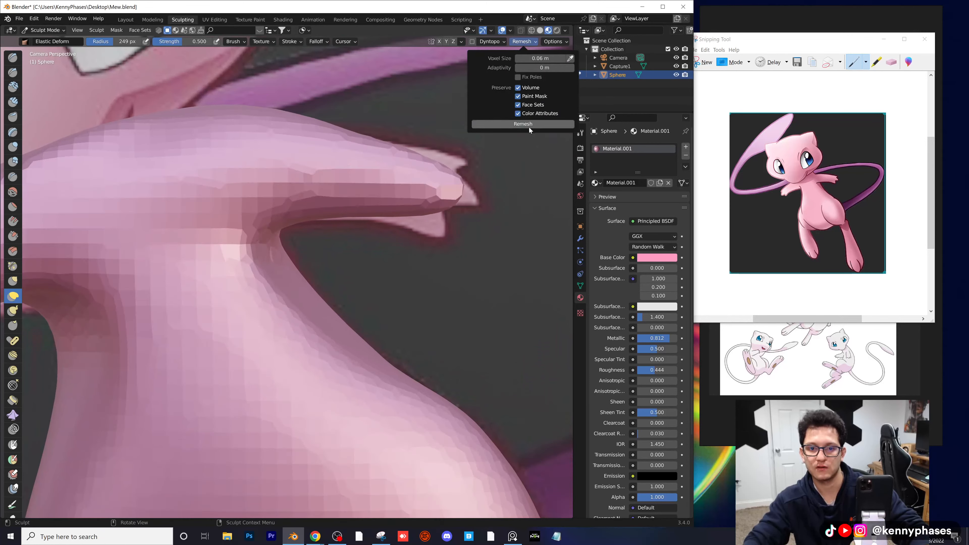
Step: Widen the tip of the tail-side arm to fill the reference hand, and remesh again at 0.06 m voxel size
mouse_move(420, 158)
mouse_down()
mouse_move(431, 218)
mouse_move(454, 130)
mouse_move(443, 184)
mouse_move(368, 190)
mouse_move(432, 215)
mouse_up()
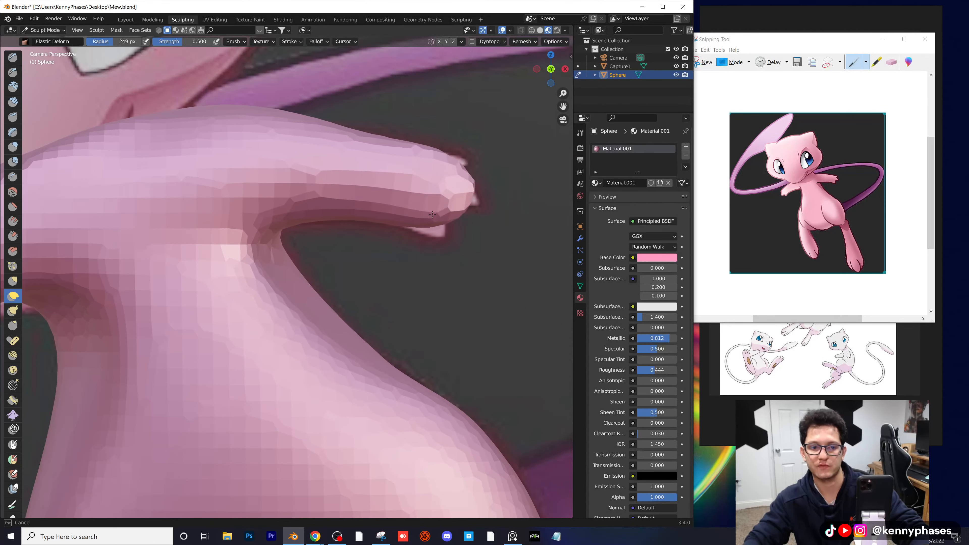
middle_drag(434, 186, 450, 160)
click(527, 40)
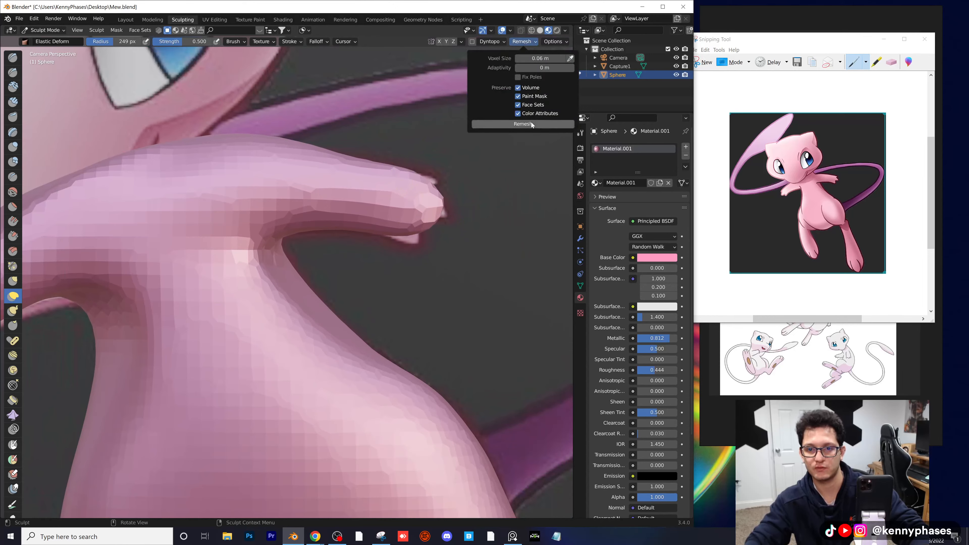
click(523, 123)
Step: Pull the opposite arm's tip and underarm to the reference hand and arm outline with Elastic Deform
mouse_move(400, 227)
middle_down()
mouse_move(324, 227)
mouse_move(260, 313)
mouse_move(187, 240)
middle_up()
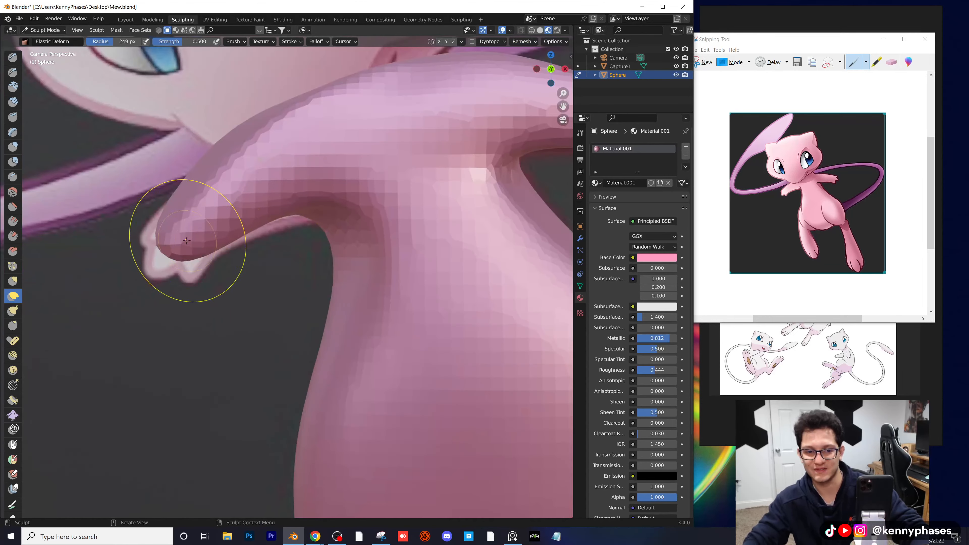
mouse_move(187, 241)
mouse_down()
mouse_move(164, 263)
mouse_move(173, 260)
mouse_up()
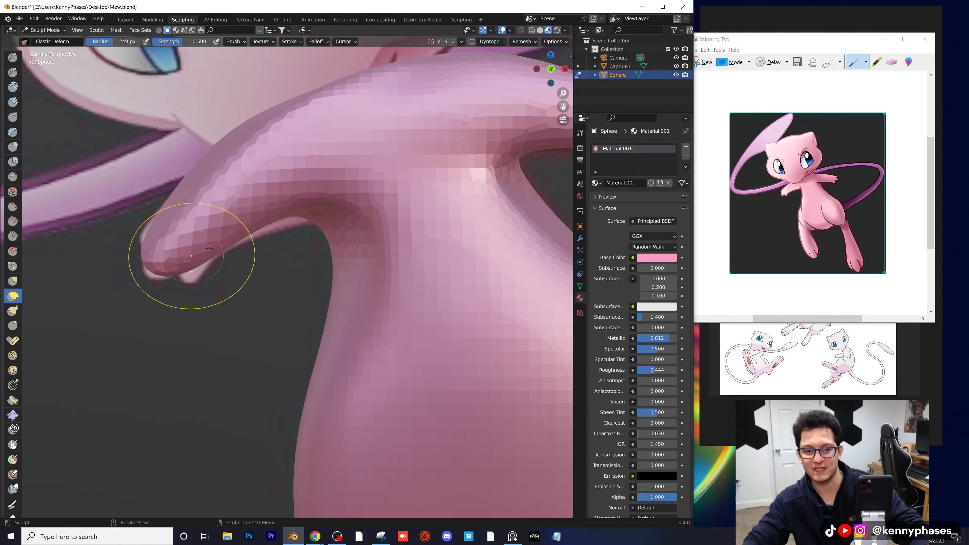
mouse_move(310, 219)
mouse_down()
mouse_move(395, 220)
mouse_move(351, 221)
mouse_move(352, 229)
mouse_up()
drag(164, 264, 151, 244)
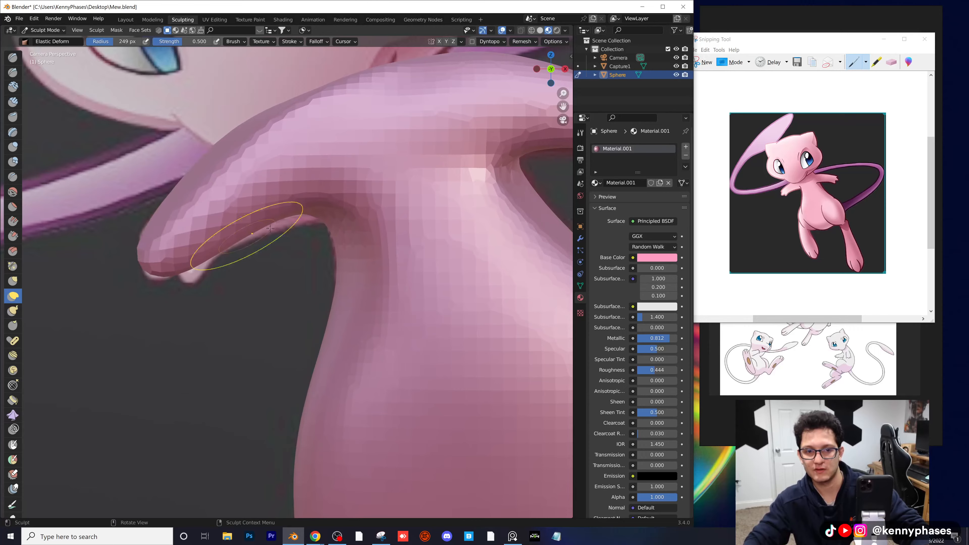
Step: Save Mew.blend and remesh the body with both extended arms at 0.06 m voxel size
scroll(270, 227, down, 8)
drag(305, 247, 308, 246)
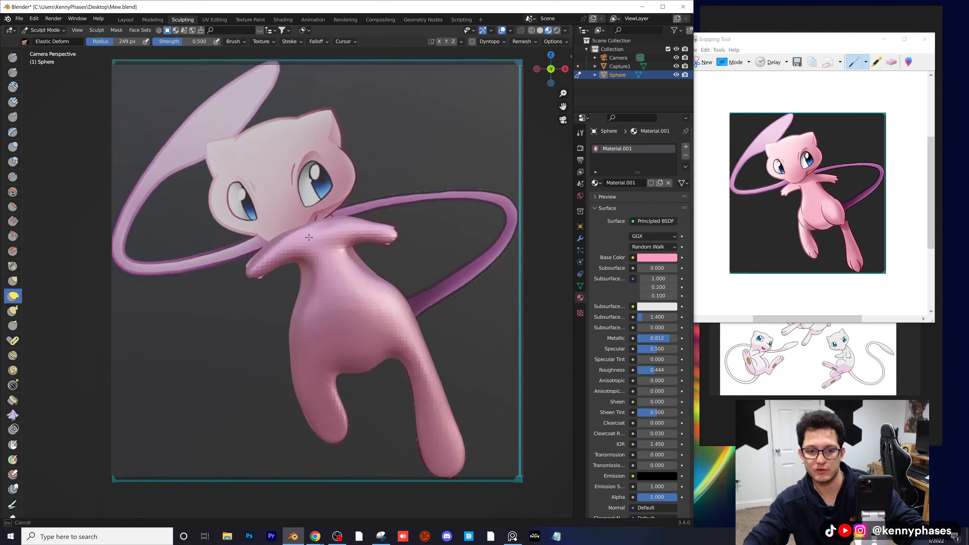
scroll(332, 268, up, 4)
key(ctrl+s)
click(523, 41)
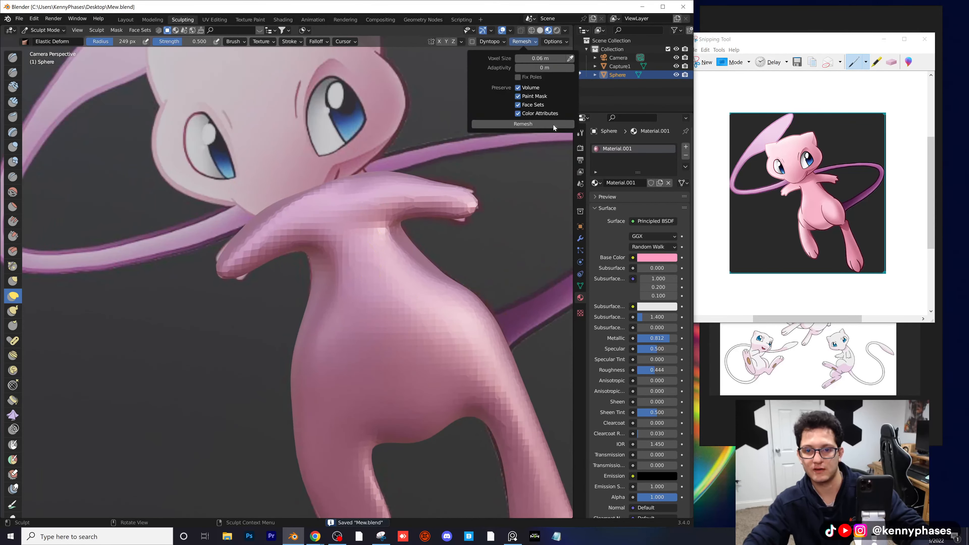
click(547, 125)
Step: Get the Snipping Tool window out of the way and examine the belly and legs in the Mew reference drawings
scroll(357, 249, up, 3)
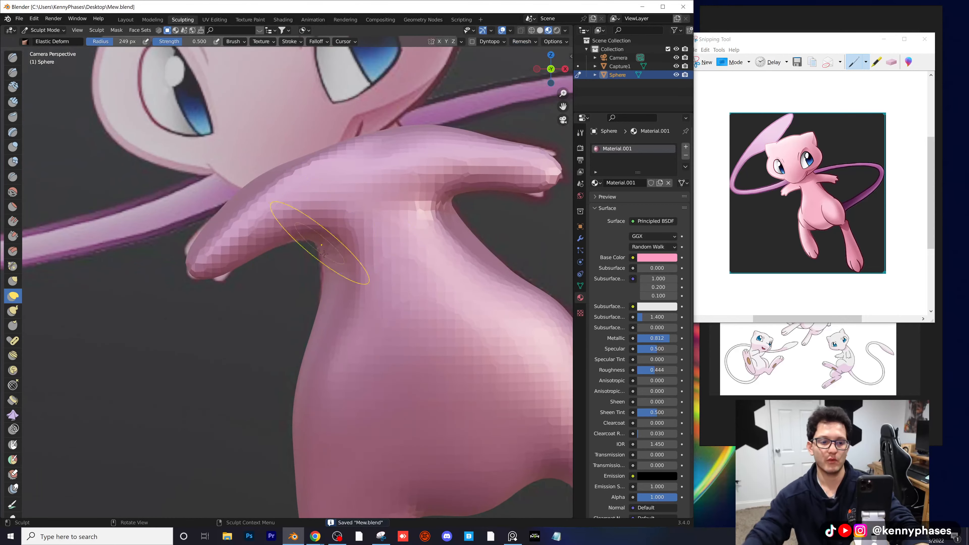
scroll(316, 233, down, 3)
scroll(316, 233, down, 5)
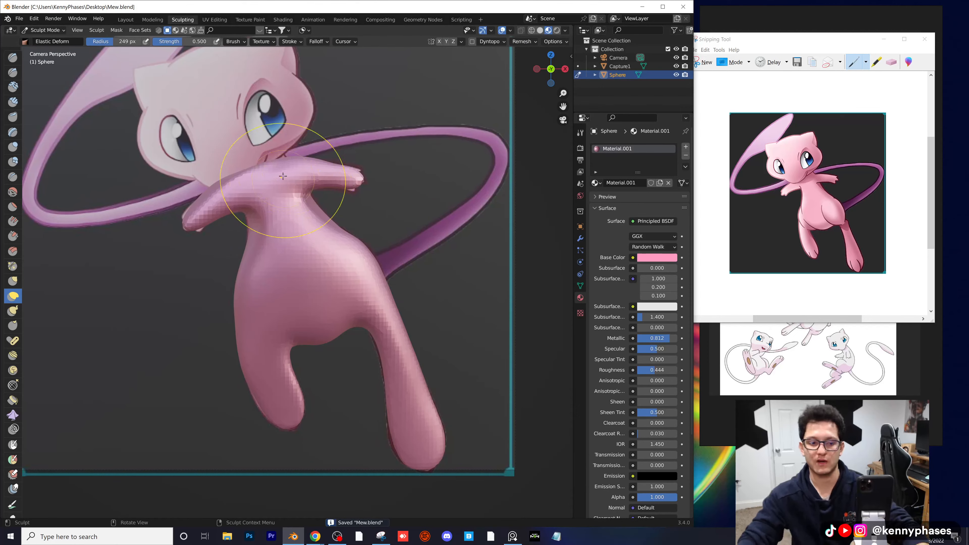
scroll(276, 218, down, 1)
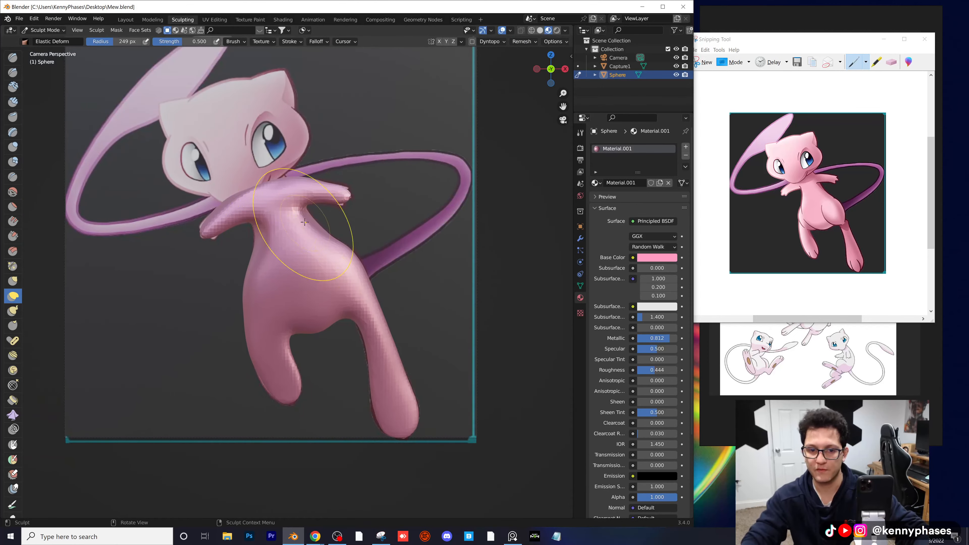
scroll(305, 222, down, 1)
middle_drag(304, 222, 393, 240)
drag(930, 45, 917, 41)
click(911, 35)
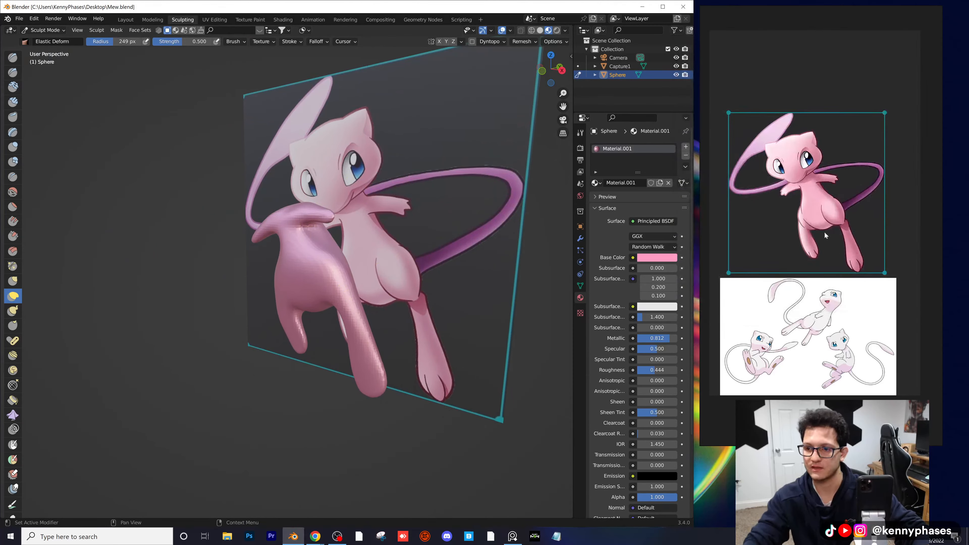
scroll(824, 353, up, 5)
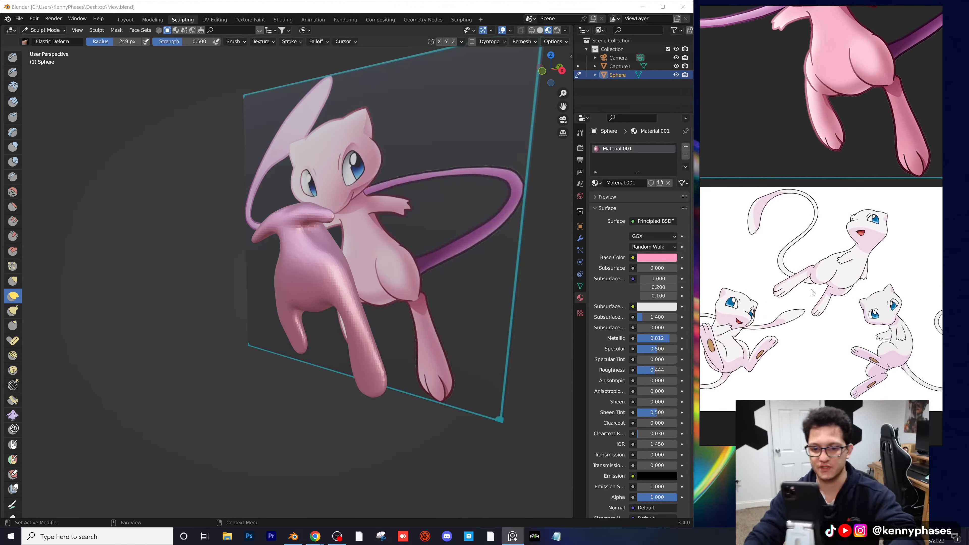
scroll(852, 298, up, 3)
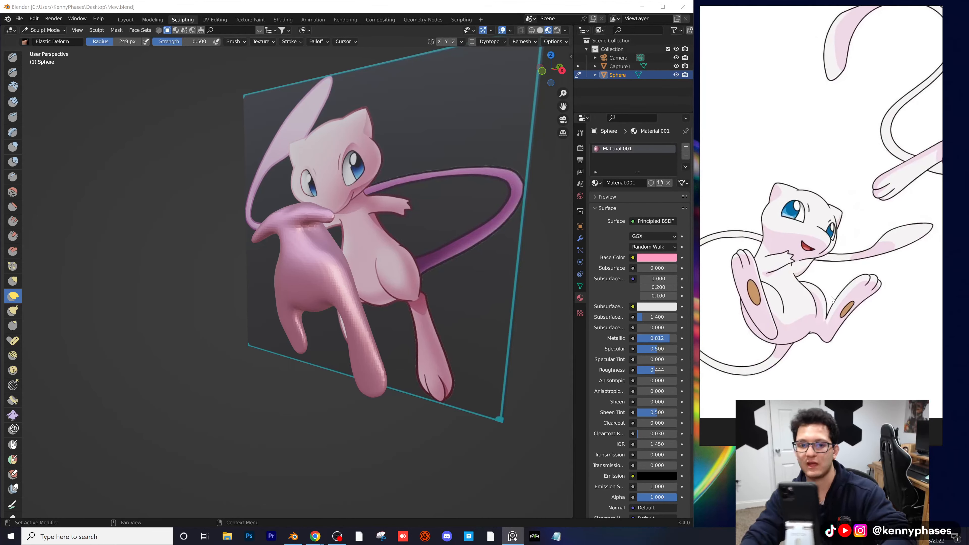
Step: Inflate the lower belly into a rounded bulge between the legs with the Inflate/Deflate brush, checking it from several sides
scroll(328, 321, up, 3)
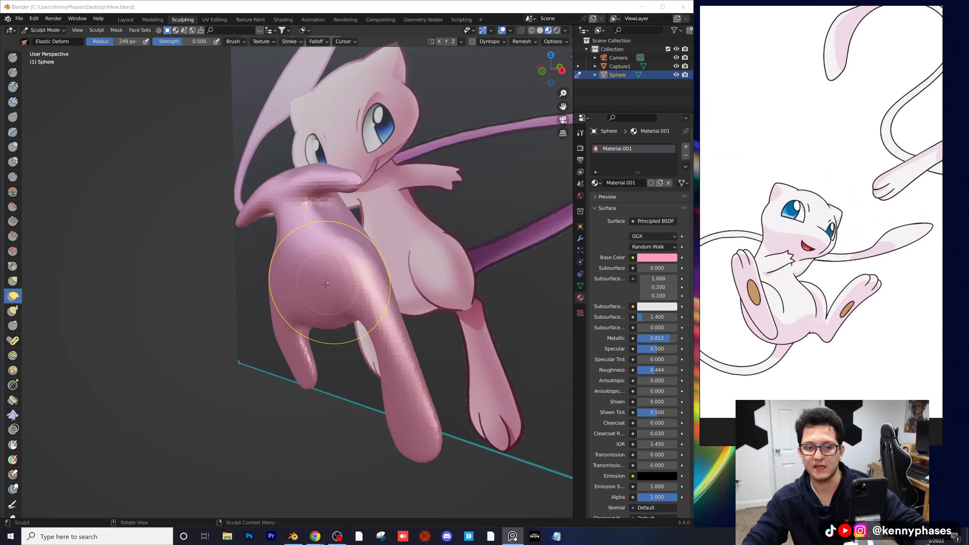
middle_drag(349, 286, 336, 325)
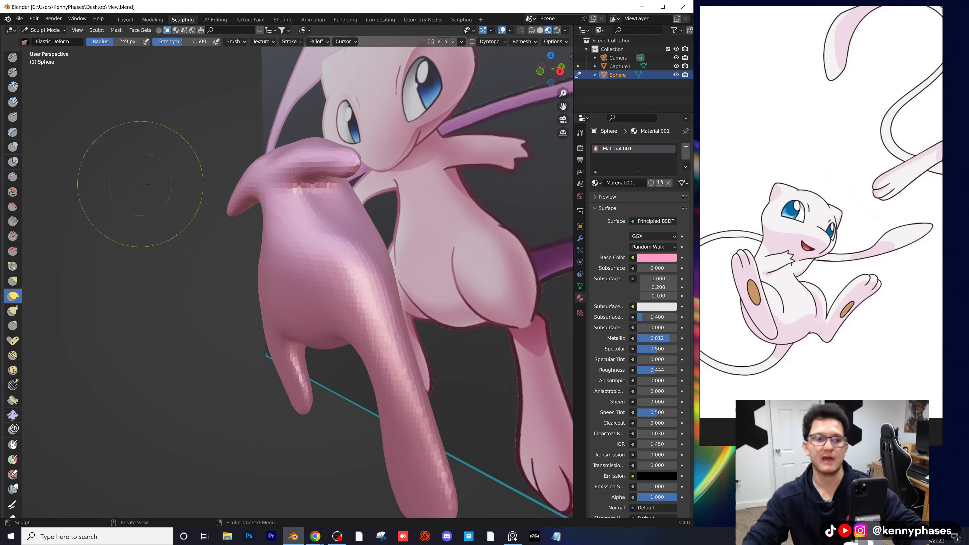
click(13, 146)
scroll(351, 265, up, 4)
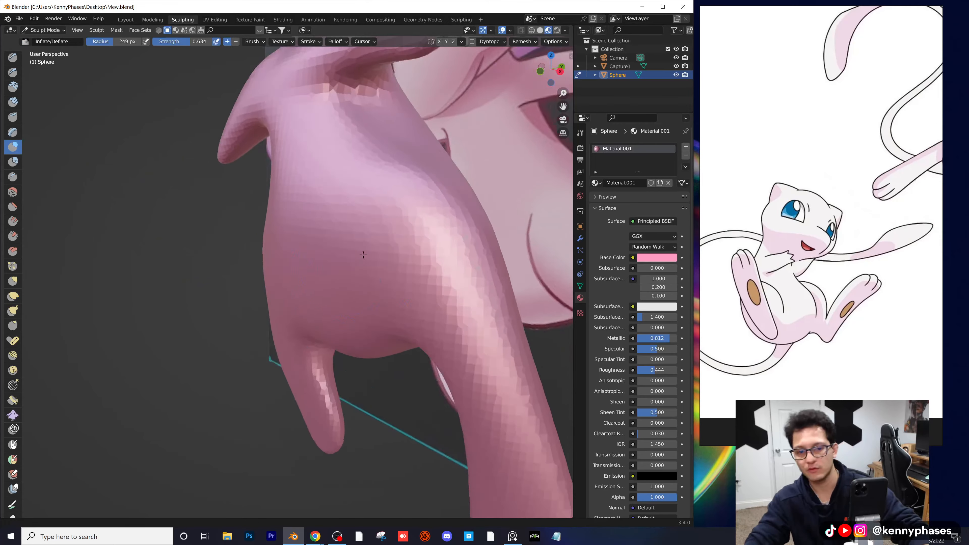
scroll(351, 265, down, 3)
scroll(351, 265, up, 6)
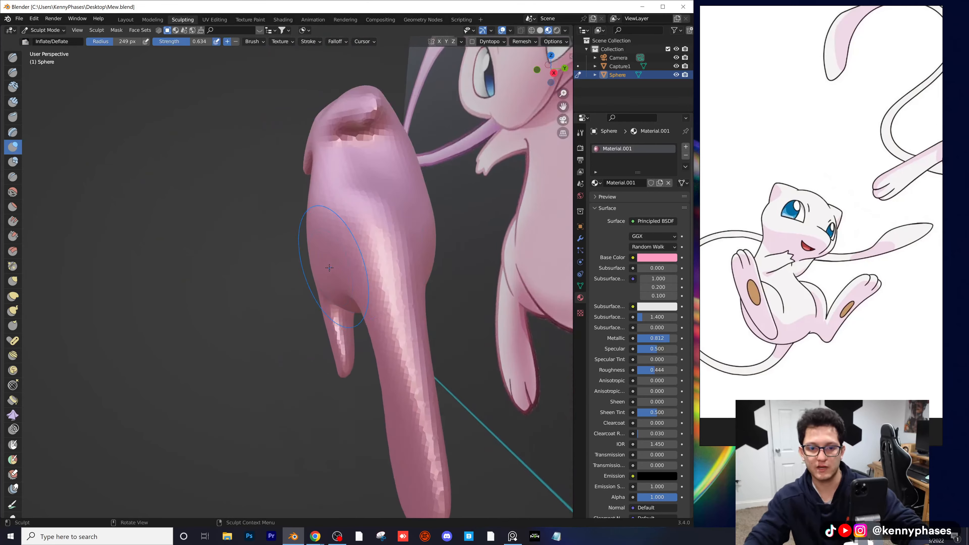
mouse_move(352, 274)
middle_down()
mouse_move(365, 241)
mouse_move(333, 260)
mouse_move(356, 231)
mouse_move(318, 225)
mouse_move(312, 205)
mouse_move(309, 219)
mouse_move(274, 224)
mouse_move(308, 214)
mouse_move(309, 251)
middle_up()
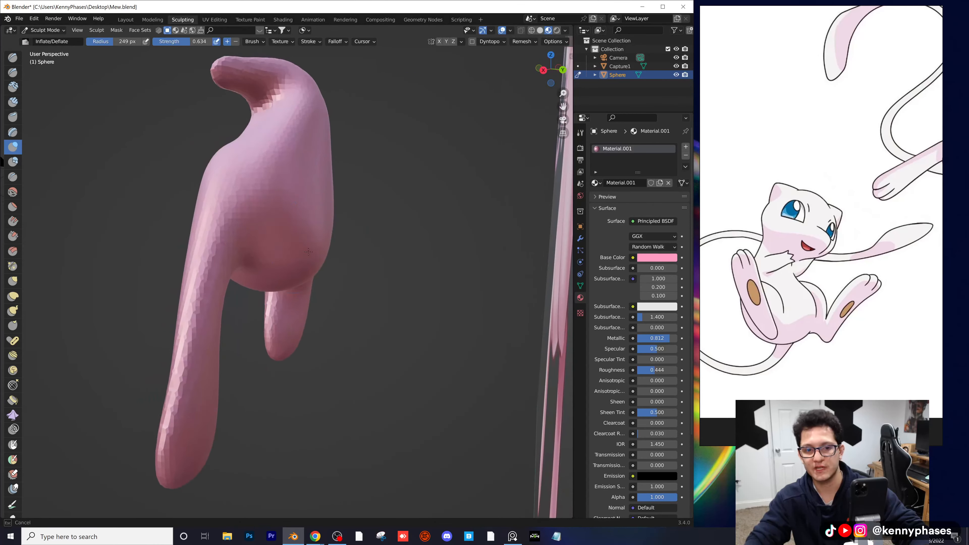
mouse_move(330, 218)
middle_down()
mouse_move(82, 147)
mouse_move(140, 186)
mouse_move(64, 167)
mouse_move(338, 245)
mouse_move(325, 230)
mouse_move(333, 256)
mouse_move(348, 235)
mouse_move(343, 245)
middle_up()
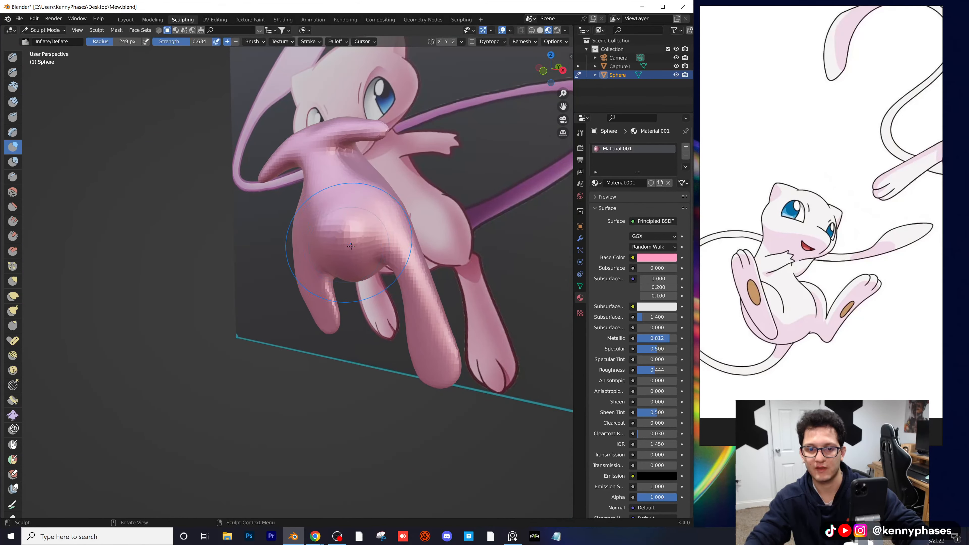
scroll(336, 224, up, 2)
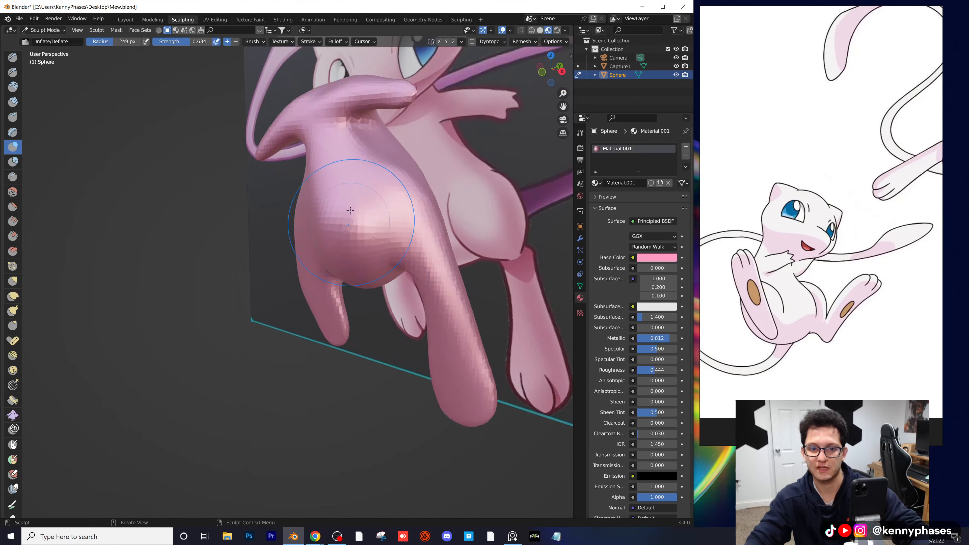
mouse_move(350, 210)
middle_down()
mouse_move(427, 133)
mouse_move(496, 88)
middle_up()
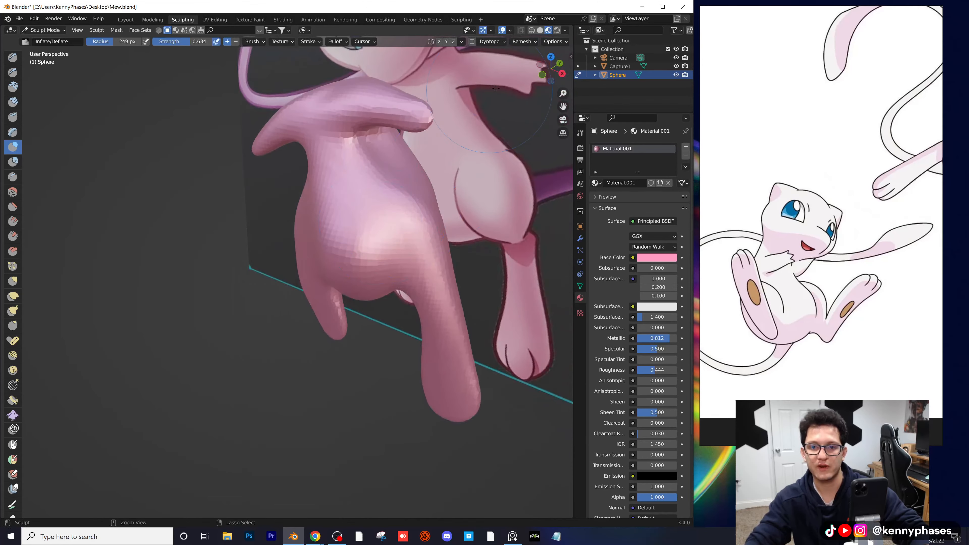
Step: Remesh the body at 0.03 m voxel size and switch to Edit Mode to inspect the mesh density on the belly
click(532, 41)
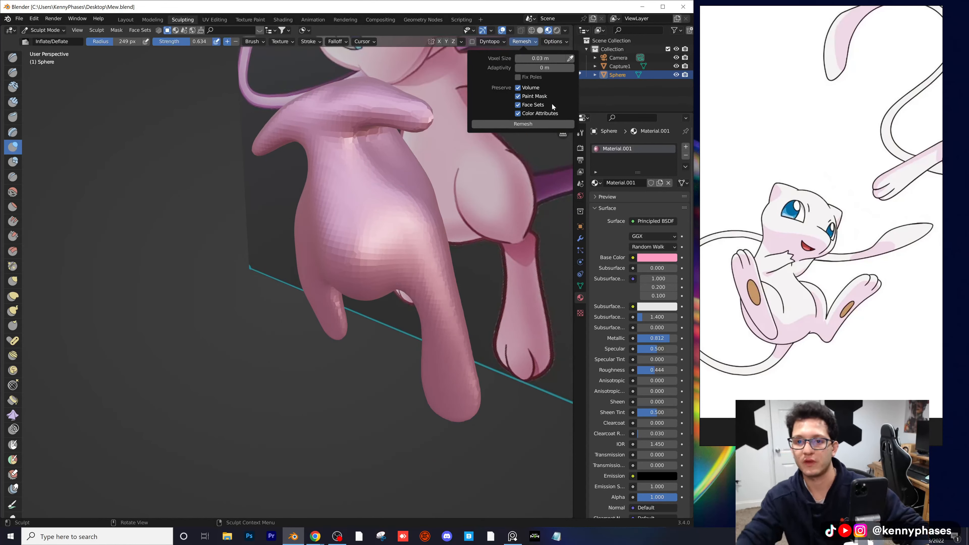
click(521, 124)
scroll(465, 217, up, 4)
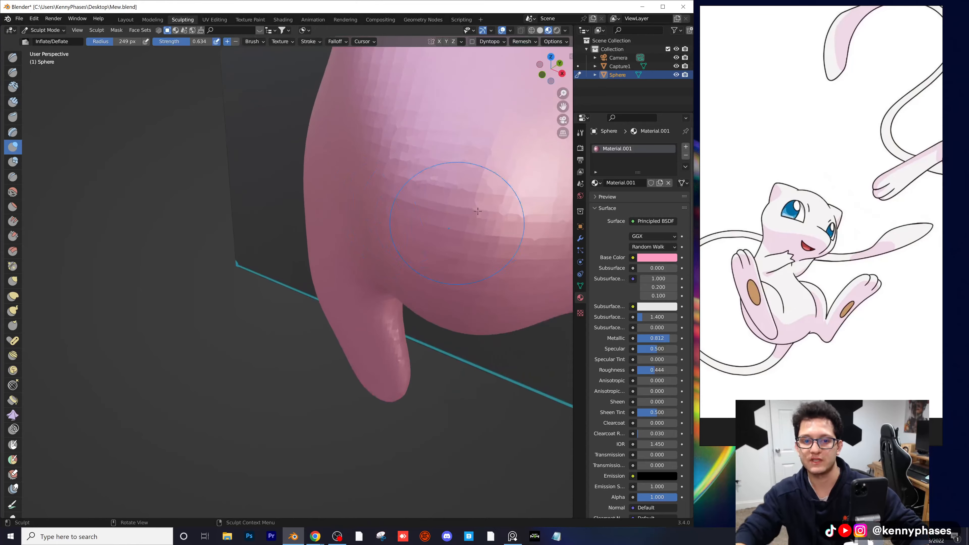
key(Tab)
scroll(305, 217, down, 3)
scroll(306, 217, up, 3)
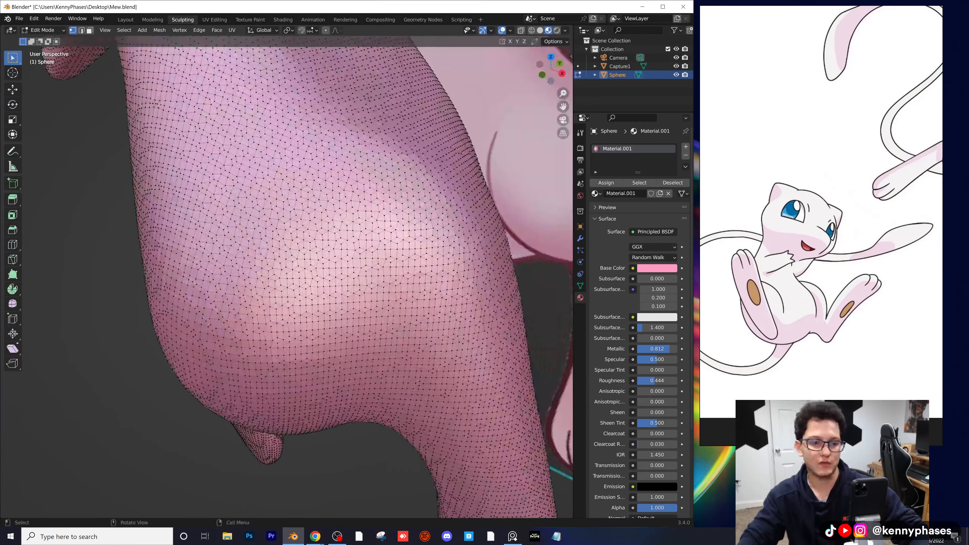
Step: Return the remeshed body from Edit Mode to Sculpt Mode and save Mew.blend
scroll(305, 218, down, 2)
scroll(305, 217, down, 5)
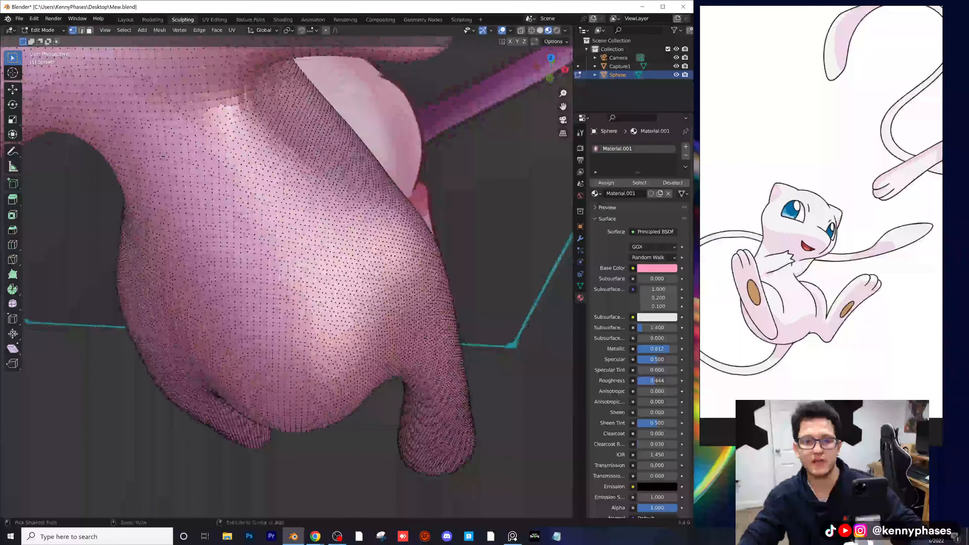
key(Tab)
mouse_move(331, 219)
middle_down()
mouse_move(267, 194)
mouse_move(307, 251)
mouse_move(356, 265)
middle_up()
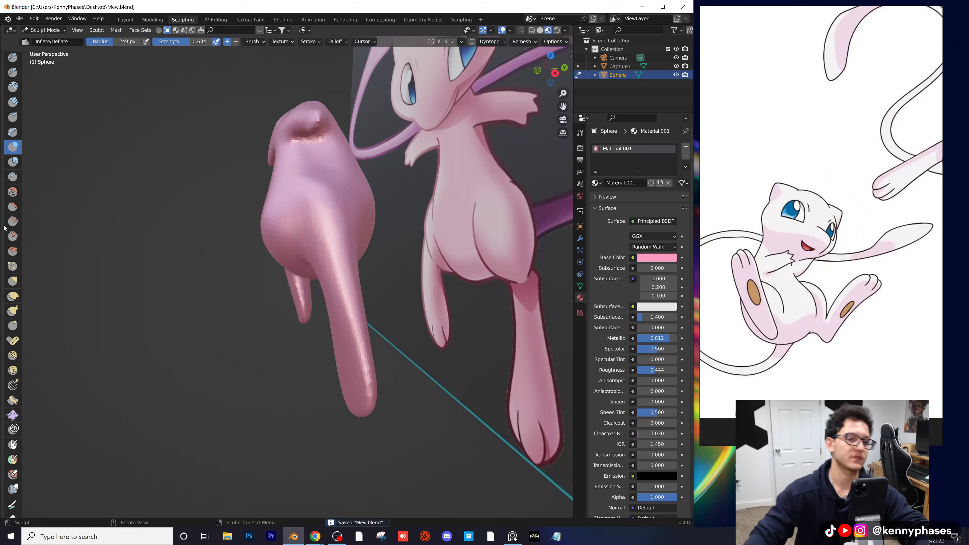
Step: Bend the longer leg outward and forward from the hip with the Elastic Deform brush, checking its curve from the side
click(13, 301)
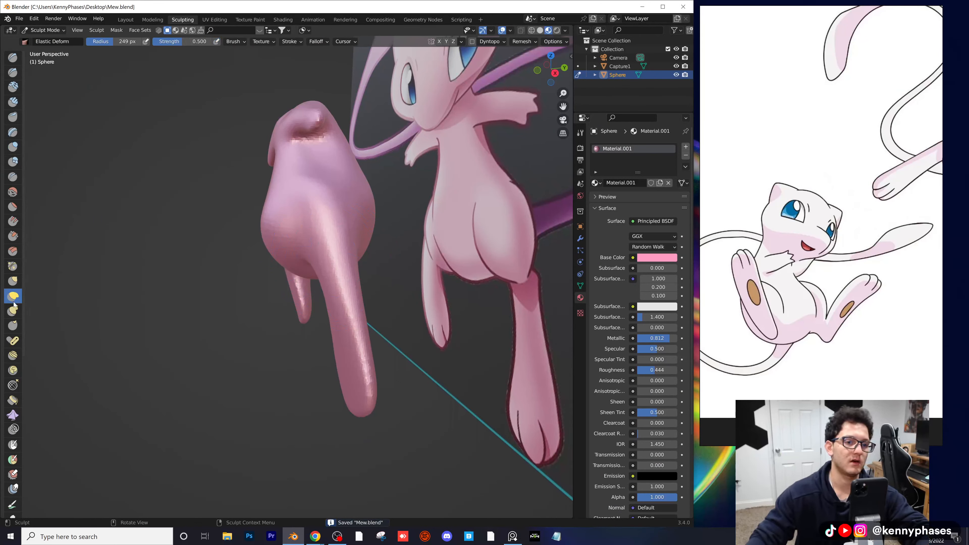
middle_drag(414, 309, 353, 321)
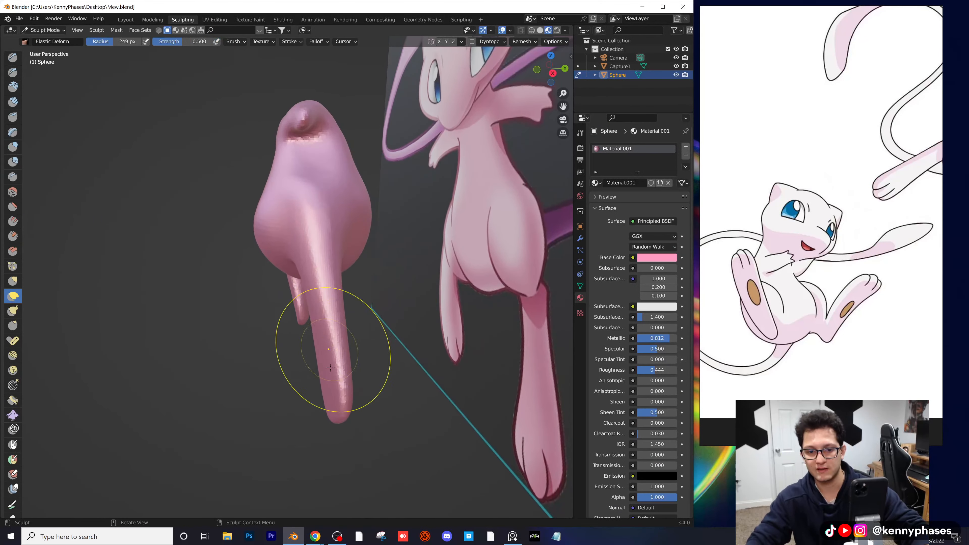
middle_drag(330, 368, 356, 356)
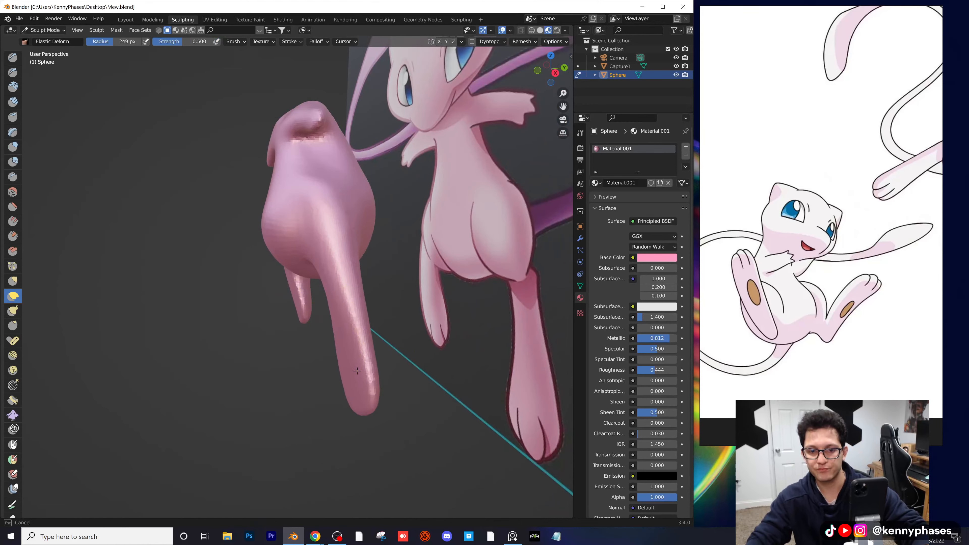
drag(367, 371, 413, 383)
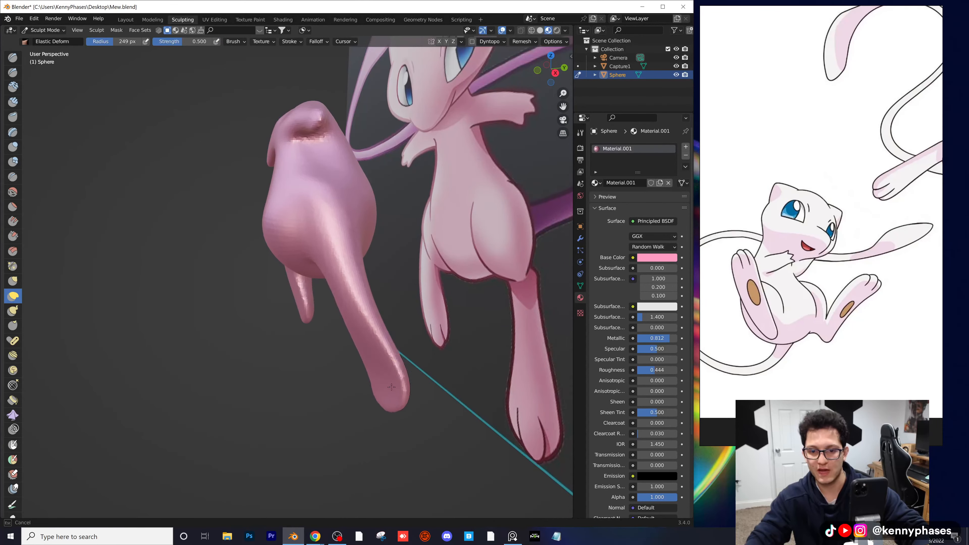
drag(383, 341, 346, 303)
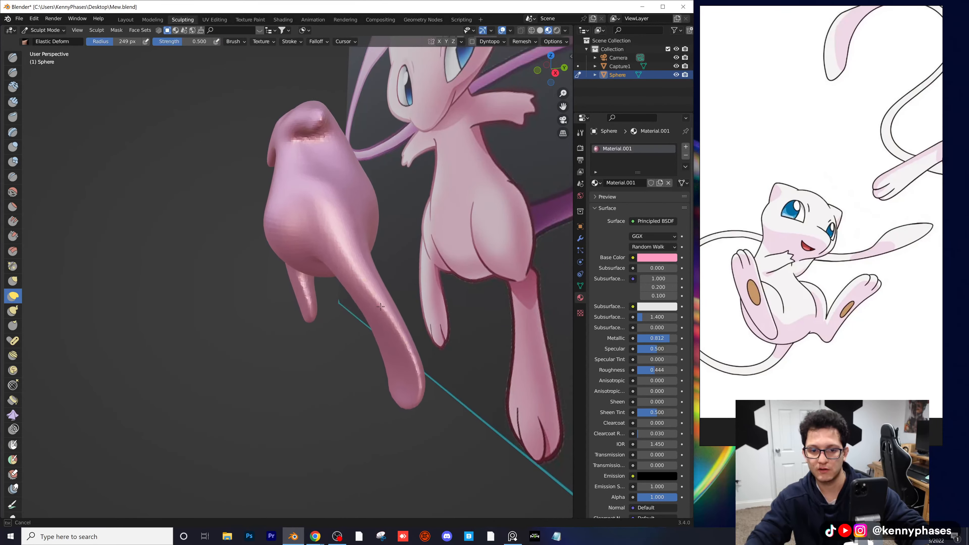
middle_drag(355, 313, 388, 403)
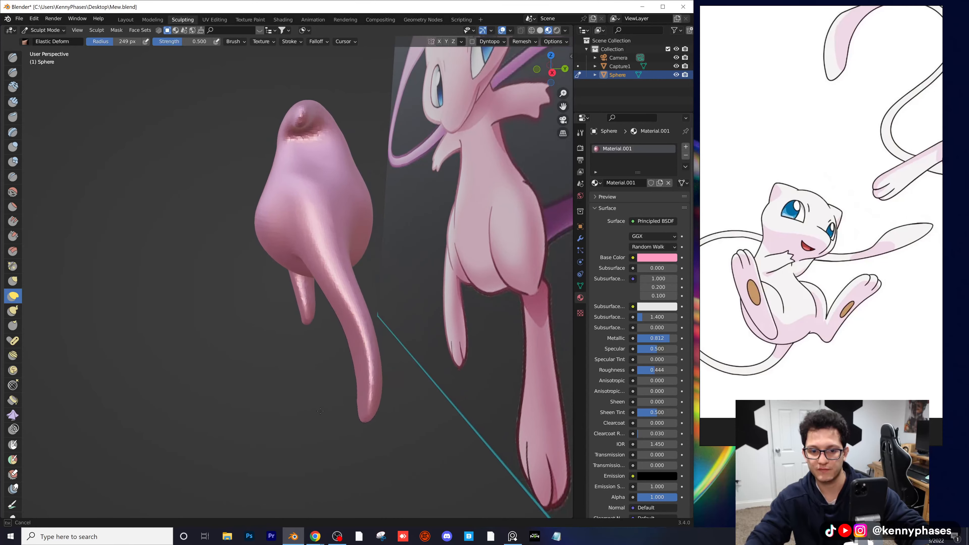
mouse_move(320, 411)
middle_down()
mouse_move(344, 435)
mouse_move(310, 377)
middle_up()
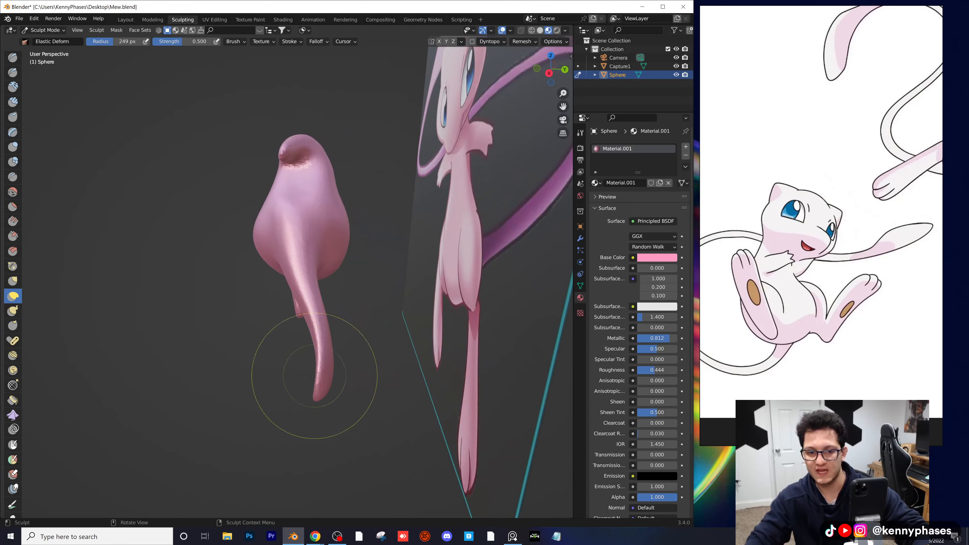
Step: Pull the longer leg's foot backward with the Grab brush to start a knee bend
click(13, 281)
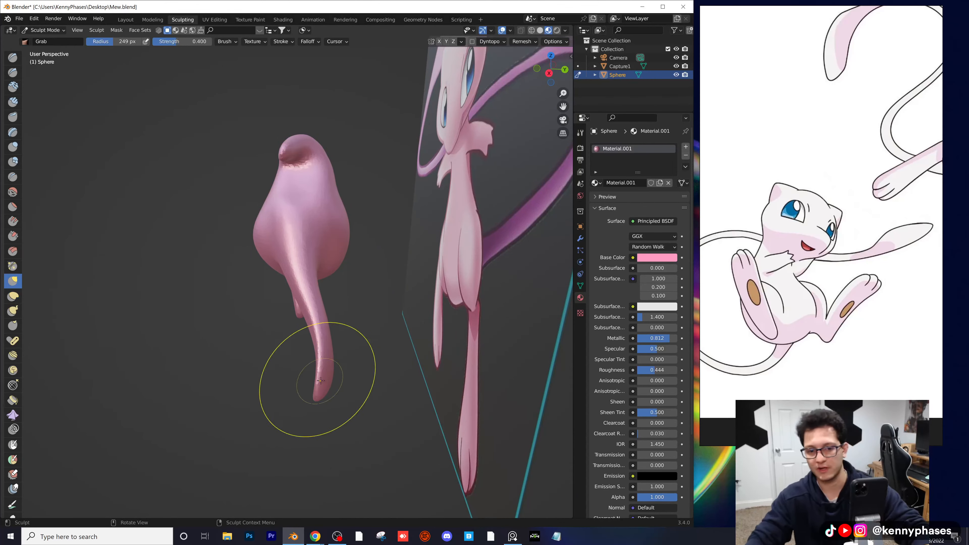
mouse_move(316, 376)
mouse_down()
mouse_move(298, 377)
mouse_move(315, 382)
mouse_up()
middle_drag(315, 382, 381, 347)
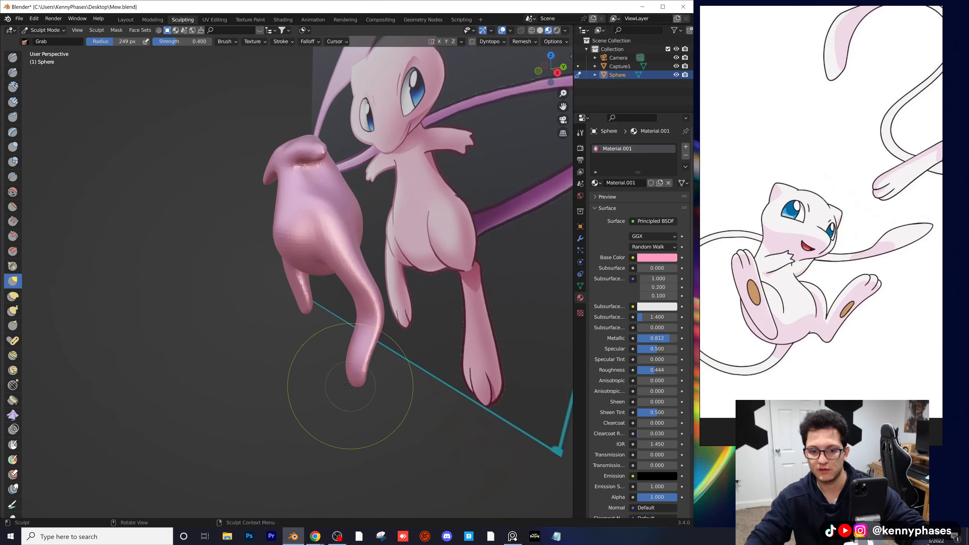
mouse_move(344, 384)
middle_down()
mouse_move(281, 381)
mouse_move(301, 363)
mouse_move(374, 367)
middle_up()
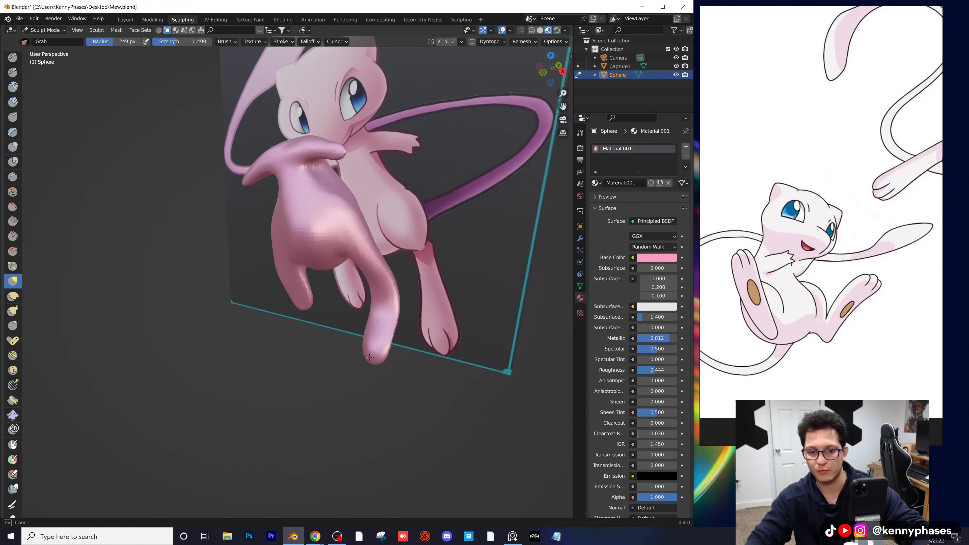
Step: Shape the bent knee of the longer leg with the Grab brush, angling the lower leg back beneath the body
middle_drag(382, 285, 404, 306)
scroll(400, 303, up, 2)
scroll(398, 361, up, 5)
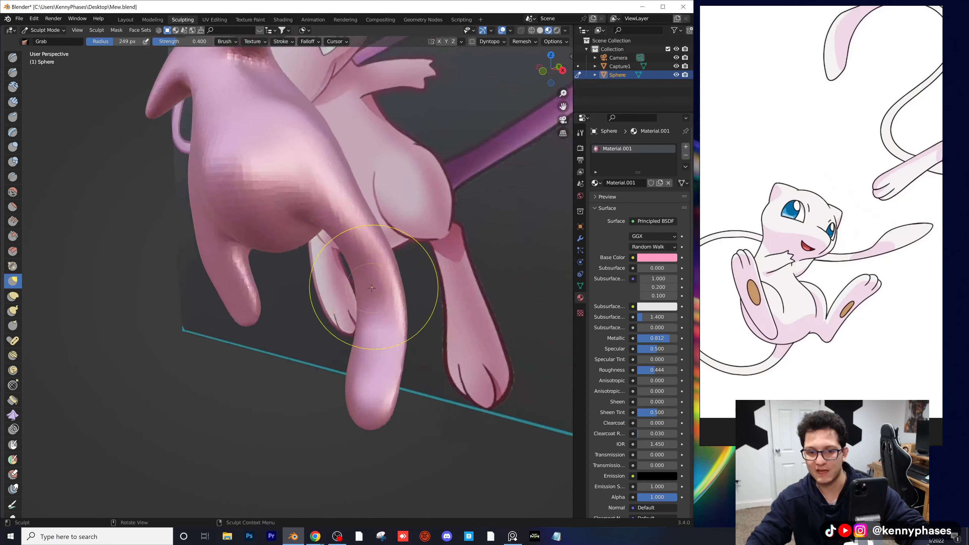
drag(435, 297, 405, 280)
mouse_move(405, 280)
middle_down()
mouse_move(324, 292)
mouse_move(368, 301)
middle_up()
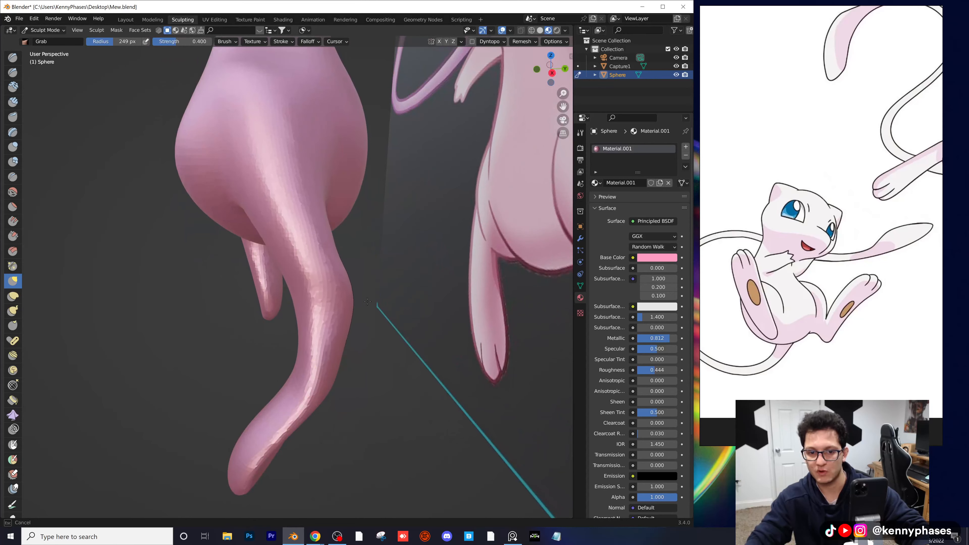
middle_drag(300, 301, 418, 348)
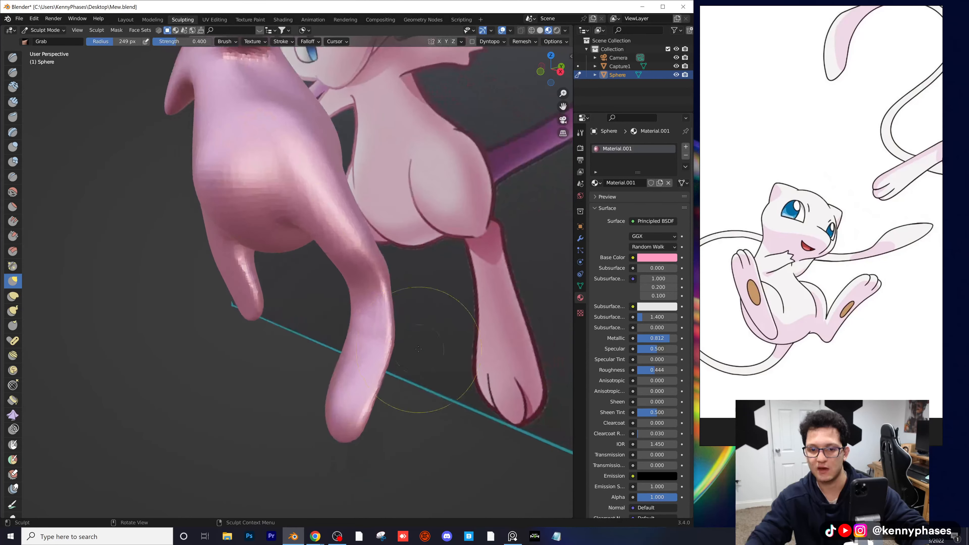
Step: Smooth the faceted surface of the longer leg around the thigh and knee with the Smooth brush at 0.700 strength
click(13, 192)
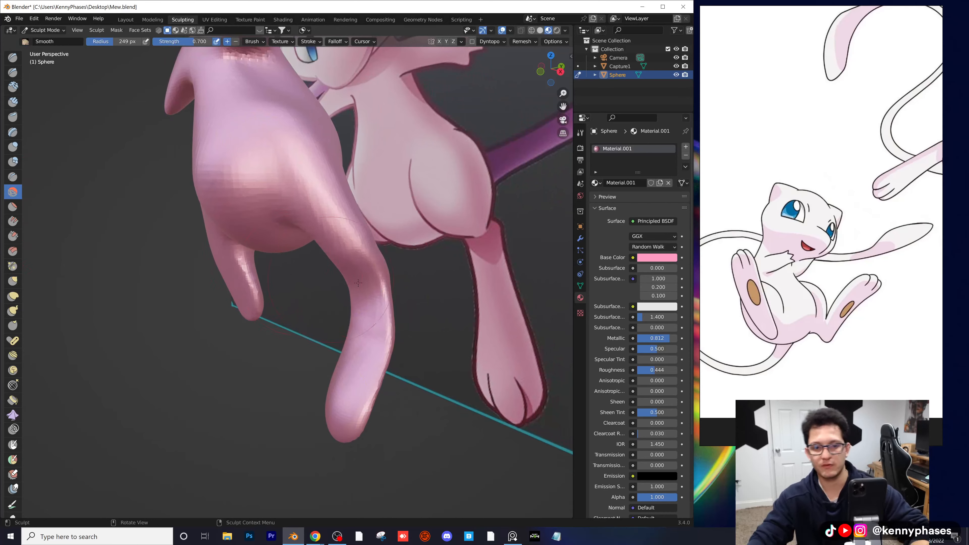
scroll(358, 283, up, 5)
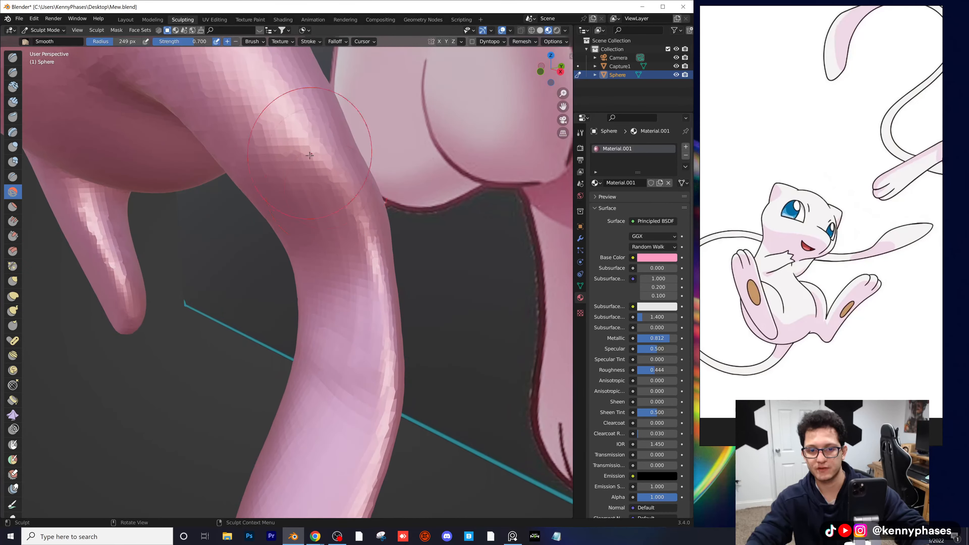
drag(310, 155, 333, 225)
scroll(349, 338, down, 6)
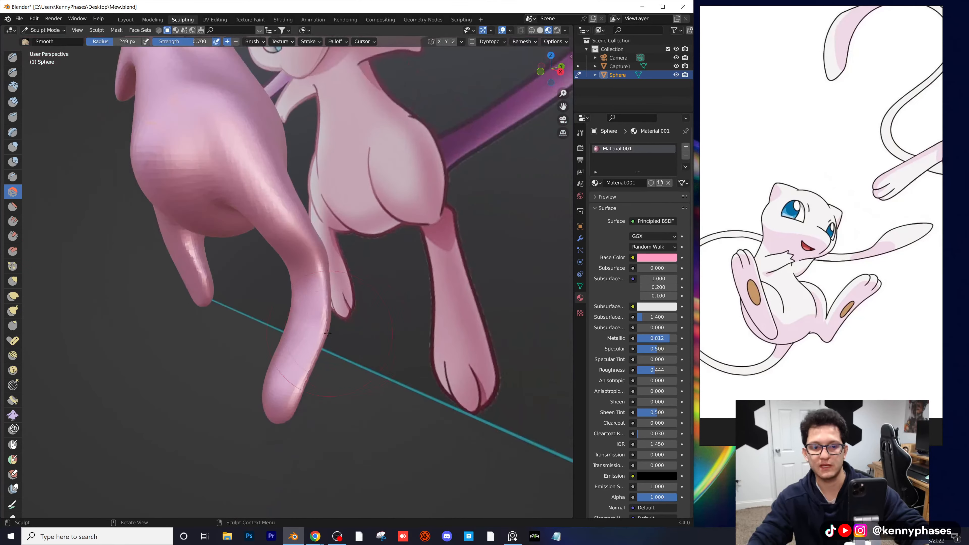
mouse_move(350, 337)
middle_down()
mouse_move(367, 318)
mouse_move(361, 310)
middle_up()
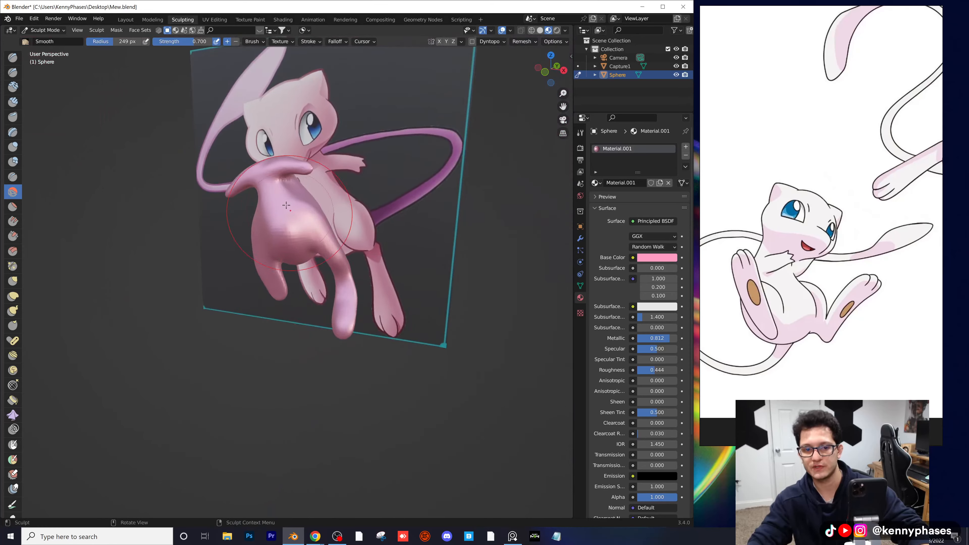
Step: Smooth the remaining rough areas on the arms, chest, belly and shorter leg with the Smooth brush
scroll(325, 238, up, 2)
middle_drag(340, 235, 267, 229)
scroll(322, 216, up, 2)
middle_drag(352, 141, 348, 217)
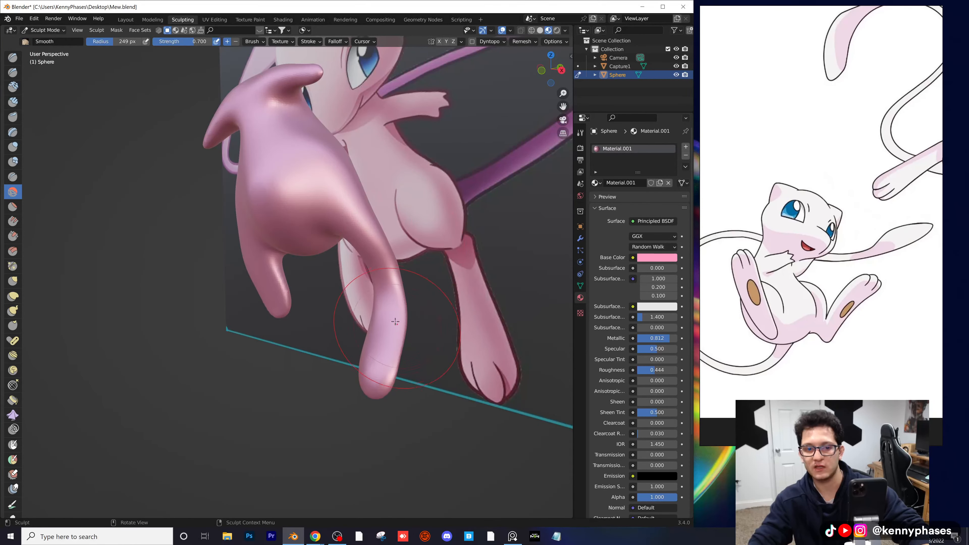
scroll(396, 322, up, 4)
middle_drag(358, 296, 349, 286)
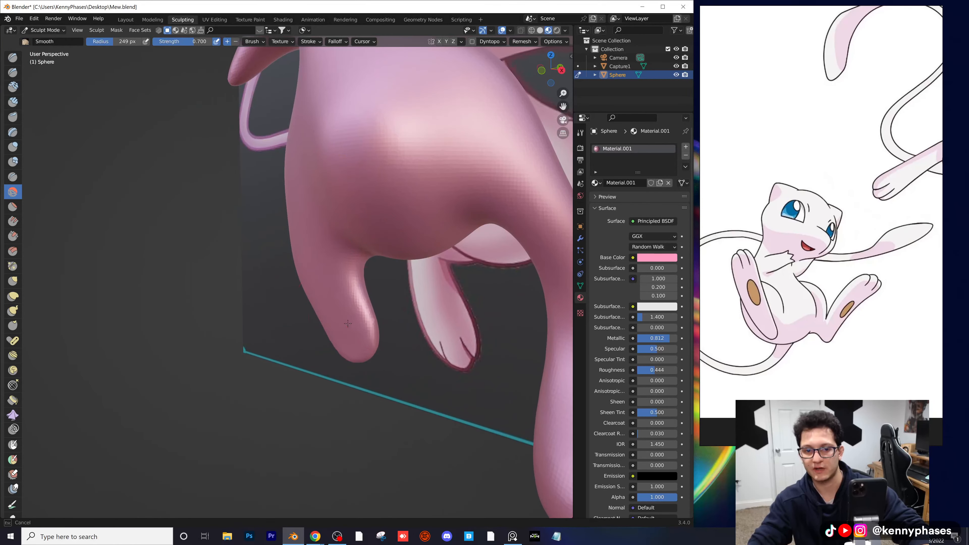
scroll(347, 323, down, 2)
middle_drag(347, 323, 351, 289)
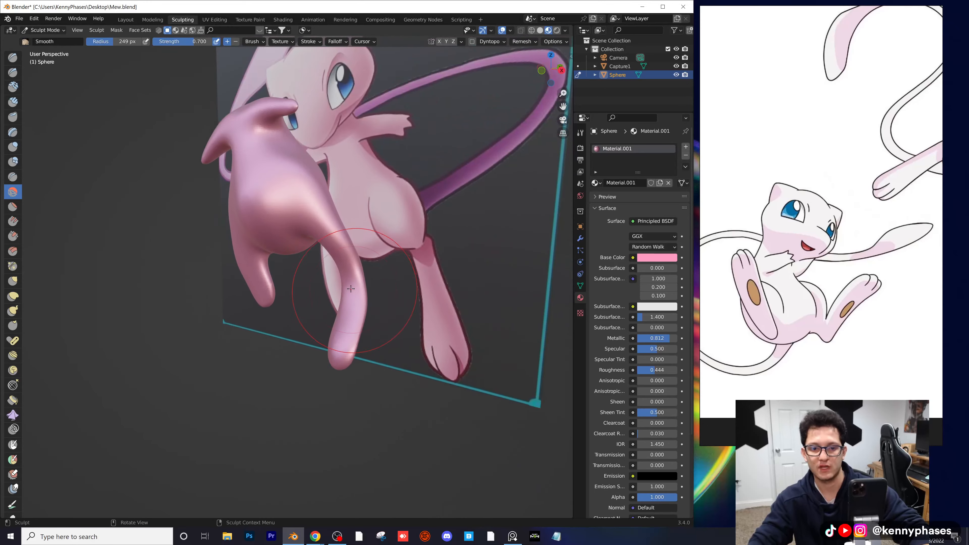
Step: Refine the longer leg's knee and lower leg with the Grab brush to sharpen the bend seen from the side
key(g)
scroll(400, 292, up, 4)
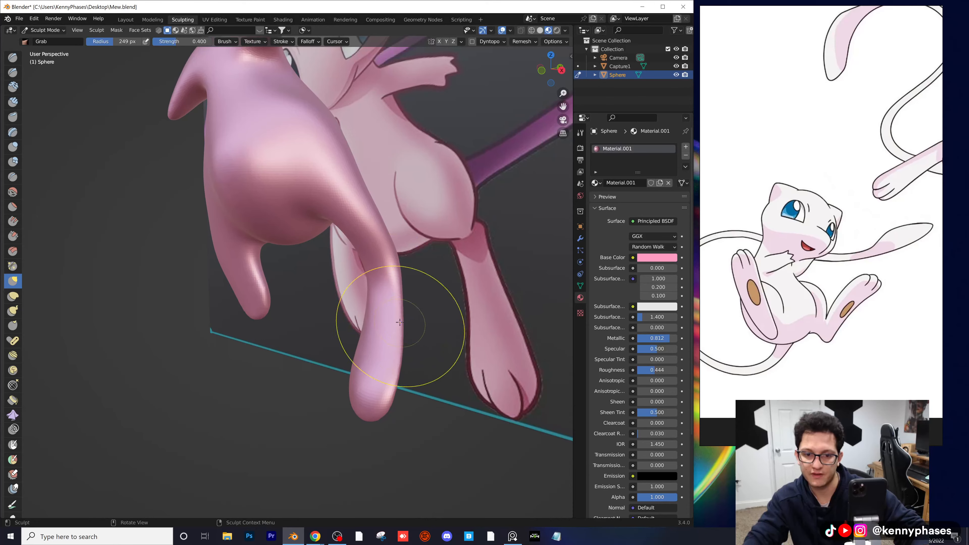
middle_drag(407, 323, 355, 330)
mouse_move(380, 269)
middle_down()
mouse_move(283, 285)
mouse_move(286, 311)
mouse_move(367, 322)
middle_up()
scroll(324, 281, down, 5)
scroll(299, 239, up, 4)
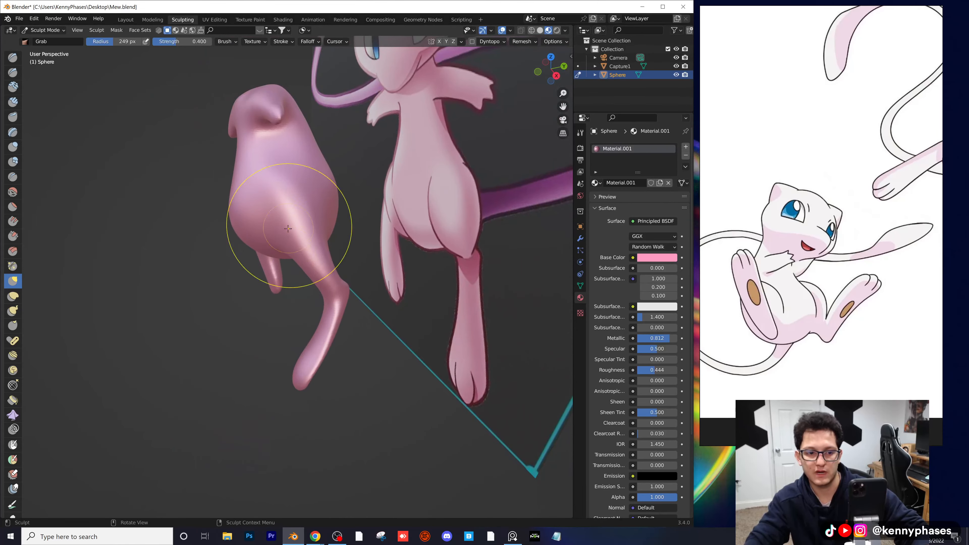
middle_drag(288, 229, 260, 275)
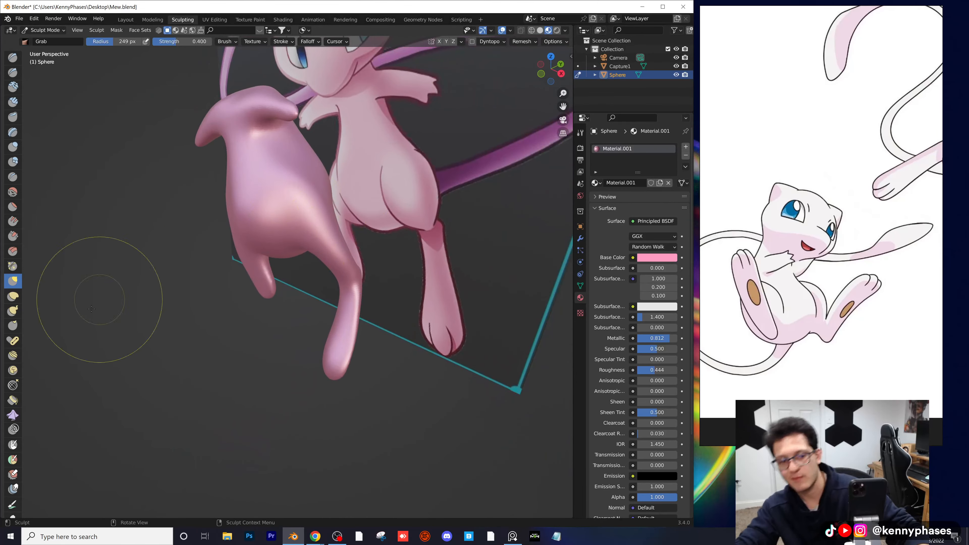
Step: Inflate the upper thigh and hip of the longer leg with the Inflate/Deflate brush at 0.634 strength
key(i)
scroll(321, 267, up, 3)
shift+middle_drag(328, 221, 321, 294)
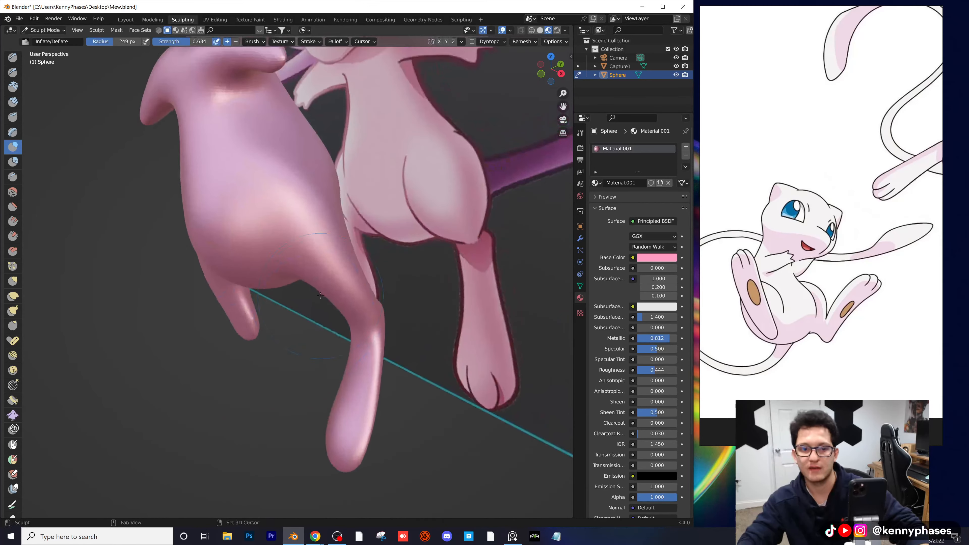
scroll(309, 276, down, 2)
middle_drag(301, 263, 283, 237)
scroll(275, 223, up, 3)
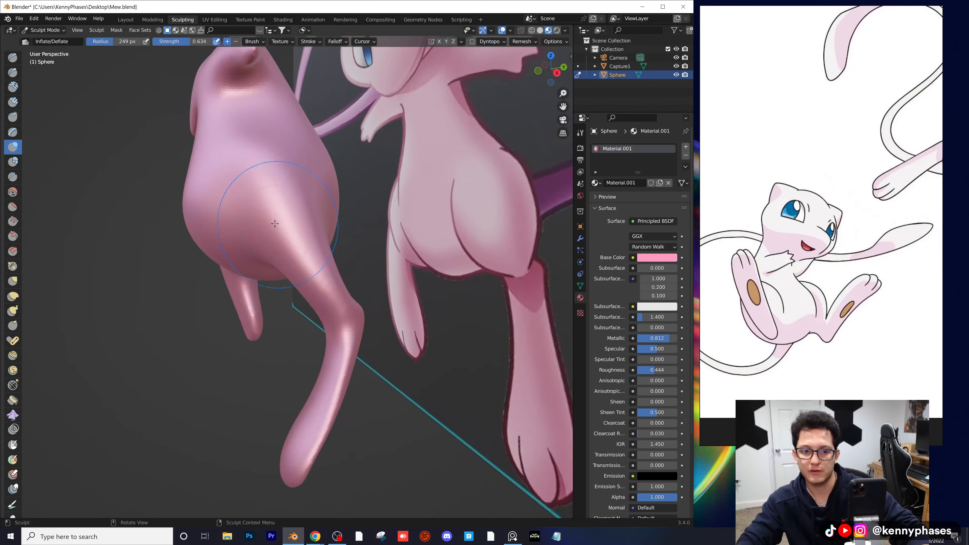
scroll(280, 271, down, 3)
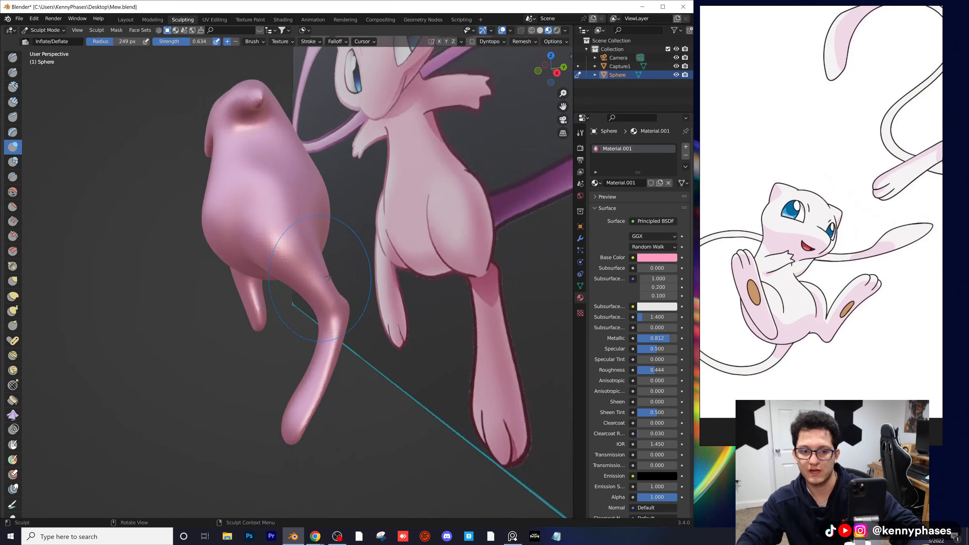
mouse_move(280, 271)
middle_down()
mouse_move(373, 264)
mouse_move(205, 314)
middle_up()
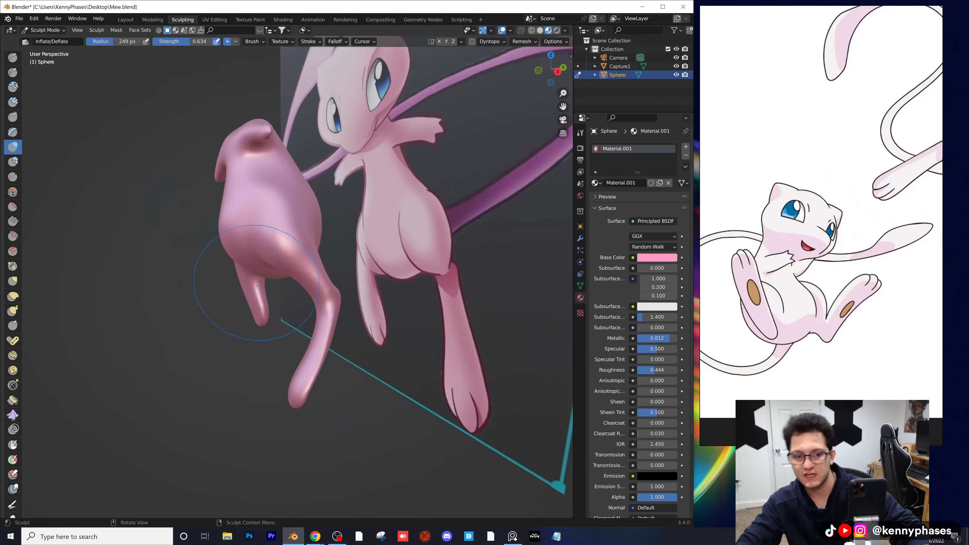
Step: Pull the longer leg's upper thigh forward from the belly with the Grab brush, checking it from the side and below
click(12, 281)
scroll(314, 270, up, 2)
scroll(310, 284, down, 2)
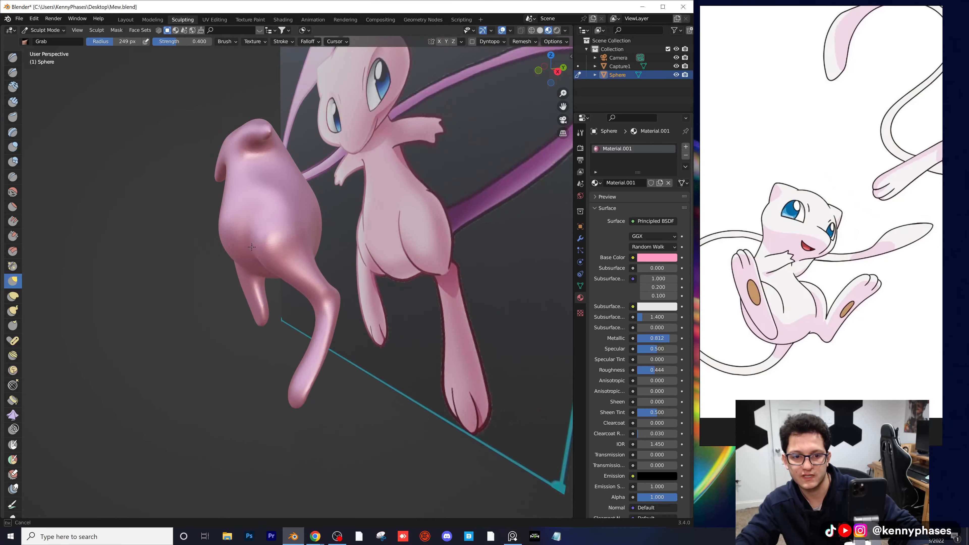
middle_drag(252, 247, 316, 234)
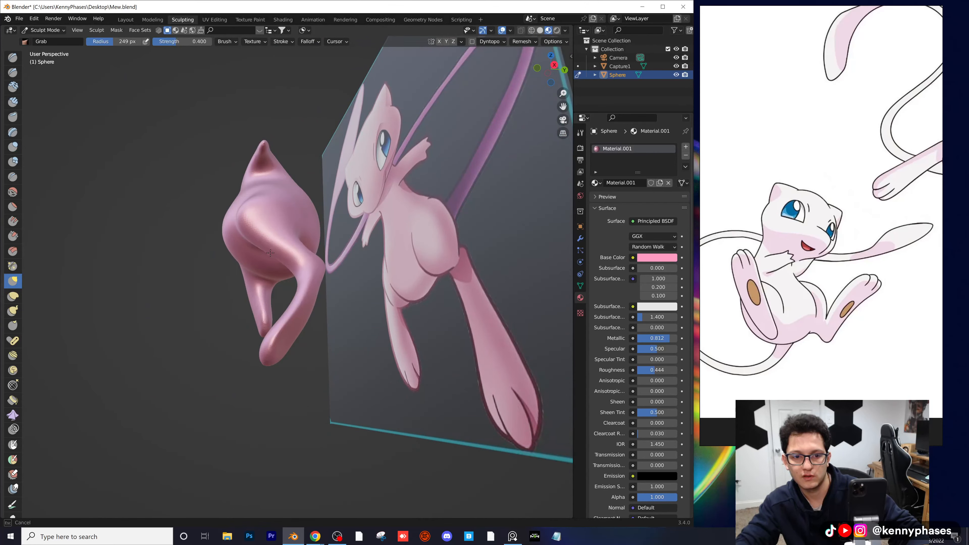
mouse_move(270, 253)
middle_down()
mouse_move(291, 302)
mouse_move(308, 209)
middle_up()
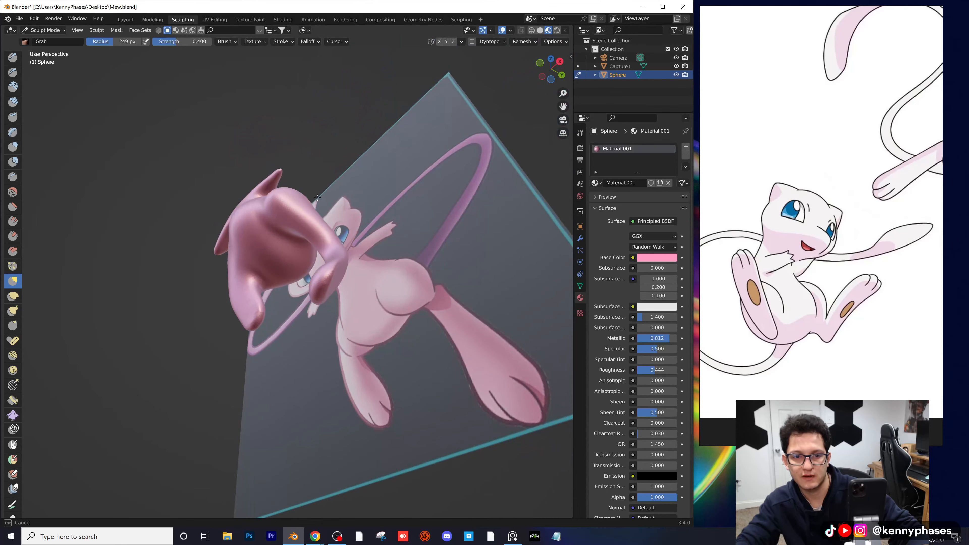
middle_drag(291, 250, 251, 255)
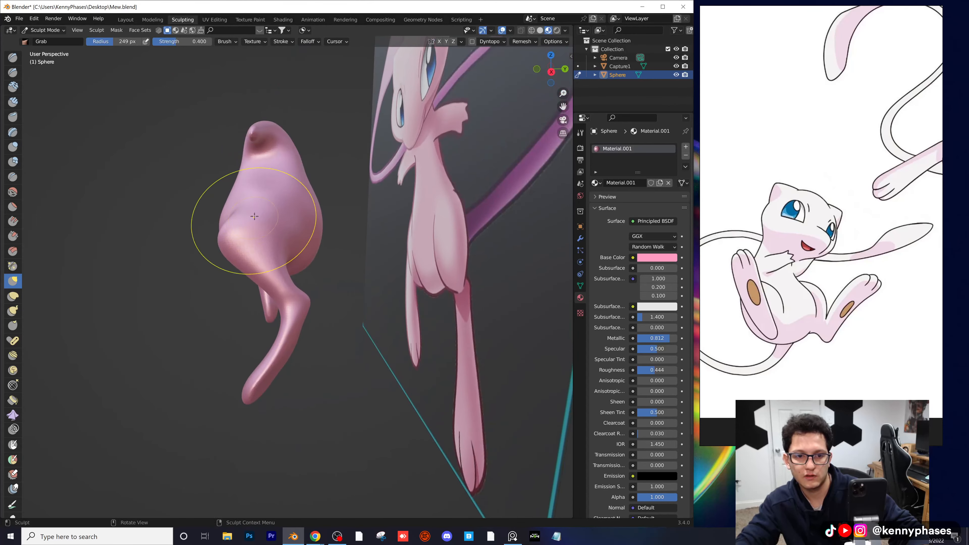
Step: Inflate the longer leg's thigh toward the knee with the Inflate/Deflate brush at 0.634 strength
mouse_move(257, 198)
middle_down()
mouse_move(325, 248)
mouse_move(314, 256)
mouse_move(329, 249)
mouse_move(307, 304)
middle_up()
scroll(306, 259, up, 3)
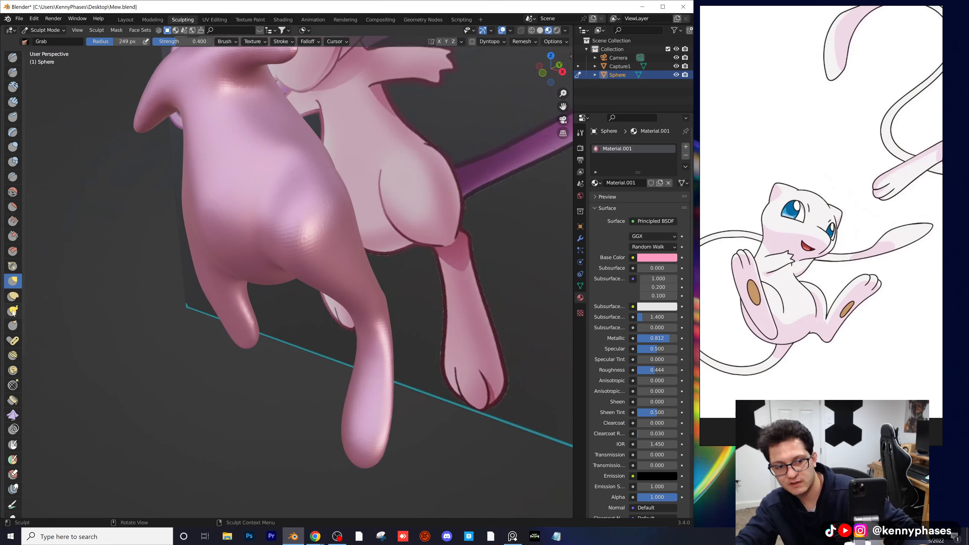
click(13, 147)
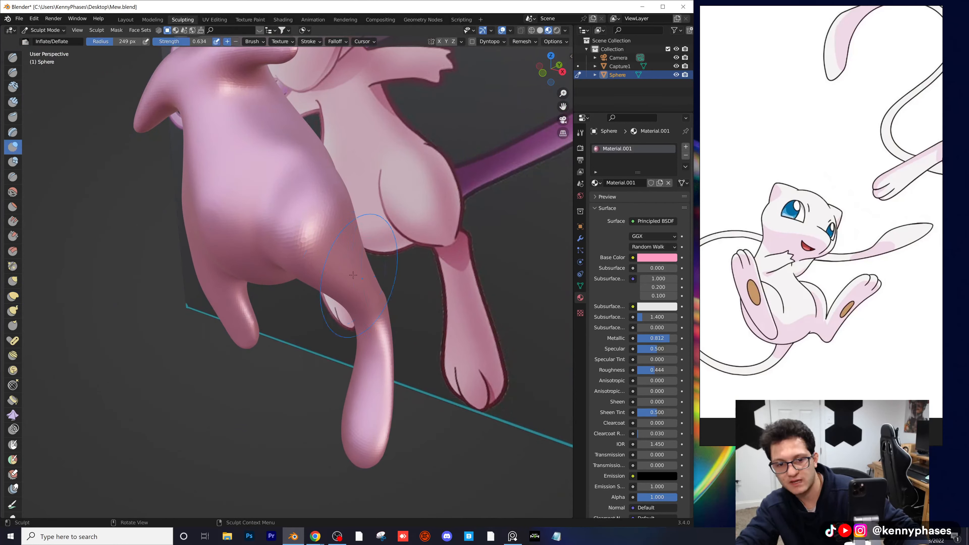
mouse_move(327, 265)
middle_down()
mouse_move(337, 251)
mouse_move(321, 270)
mouse_move(284, 243)
mouse_move(212, 285)
middle_up()
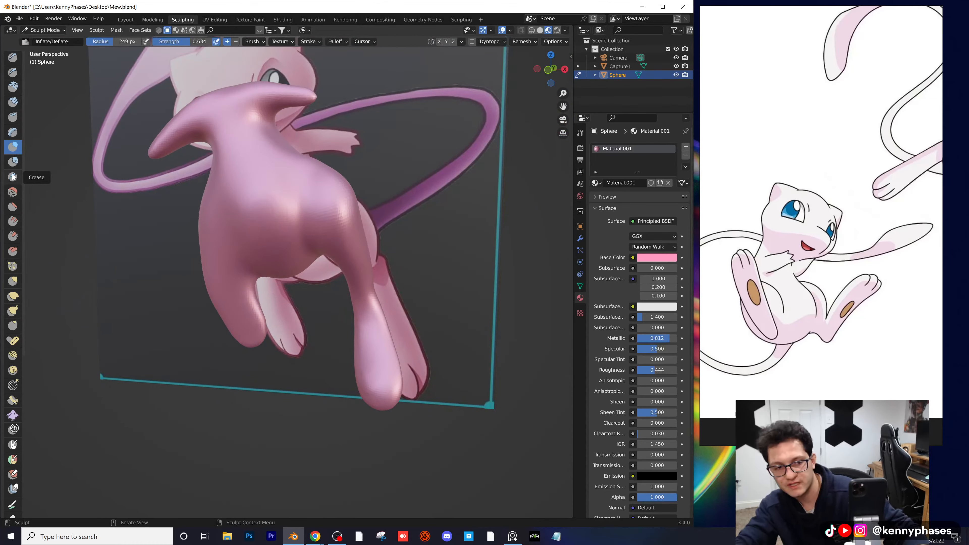
Step: Carve a crease between the belly and the longer leg's thigh with the Crease brush at 0.250 strength
scroll(329, 225, up, 1)
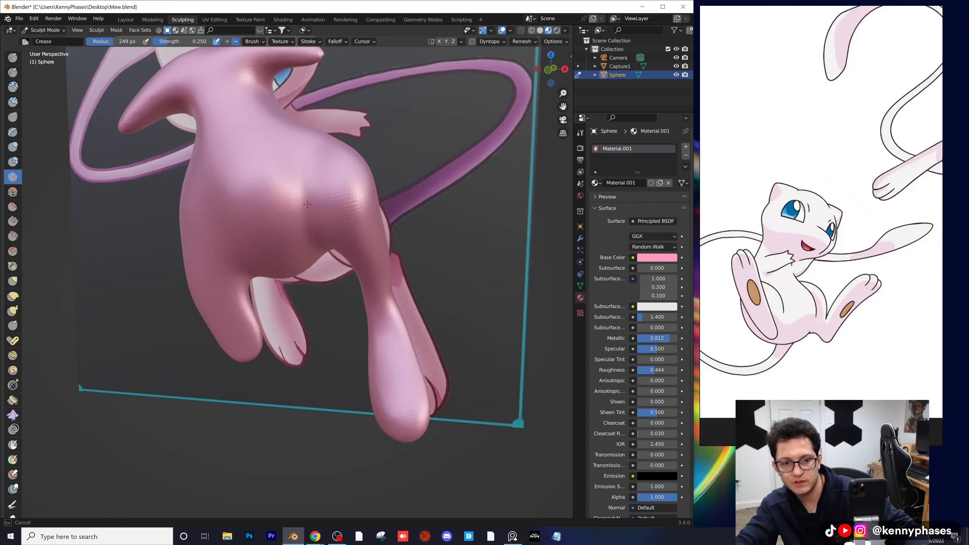
scroll(300, 181, up, 2)
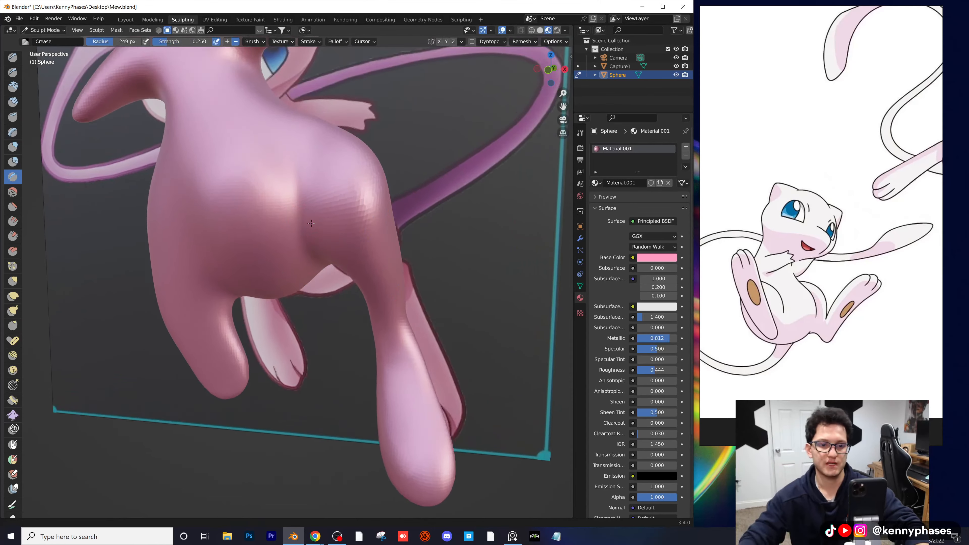
scroll(298, 213, up, 3)
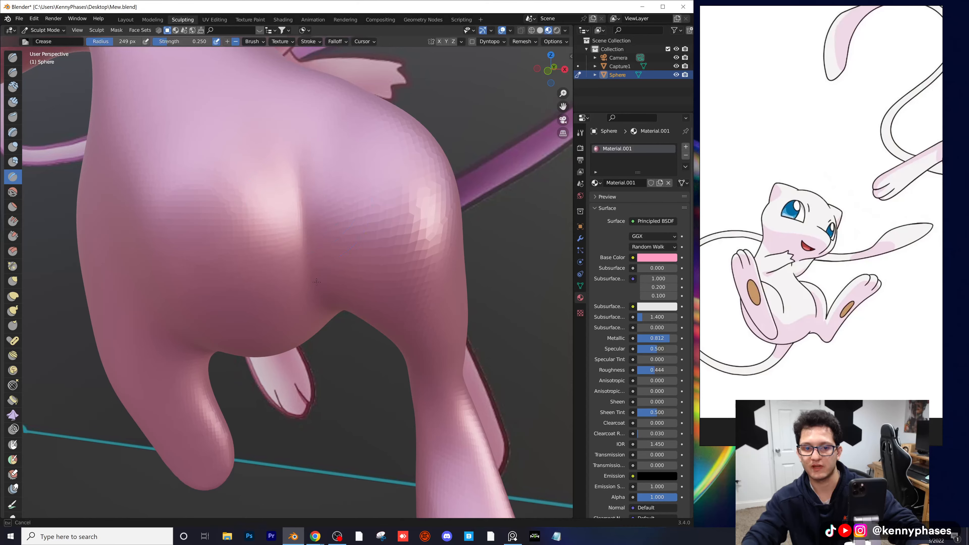
middle_drag(343, 301, 291, 290)
scroll(292, 296, up, 4)
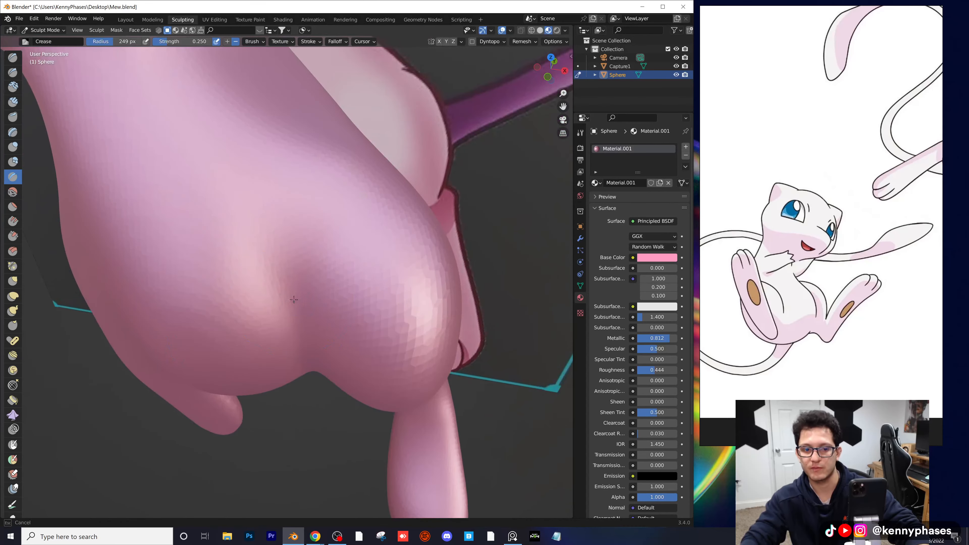
scroll(294, 310, down, 5)
mouse_move(294, 311)
middle_down()
mouse_move(334, 272)
mouse_move(302, 266)
middle_up()
scroll(263, 262, up, 4)
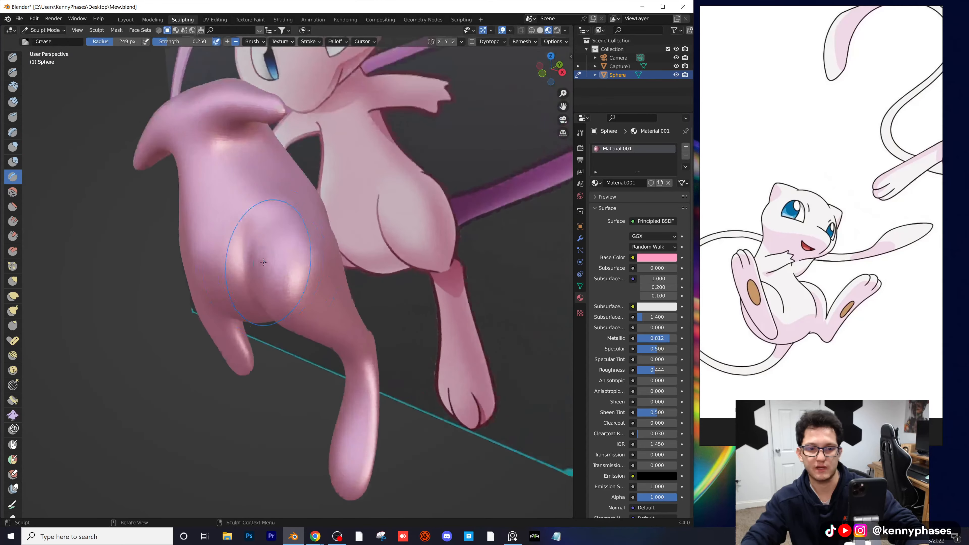
Step: Extend the crease up around the top of the longer leg's thigh and save the file
middle_drag(266, 217, 249, 251)
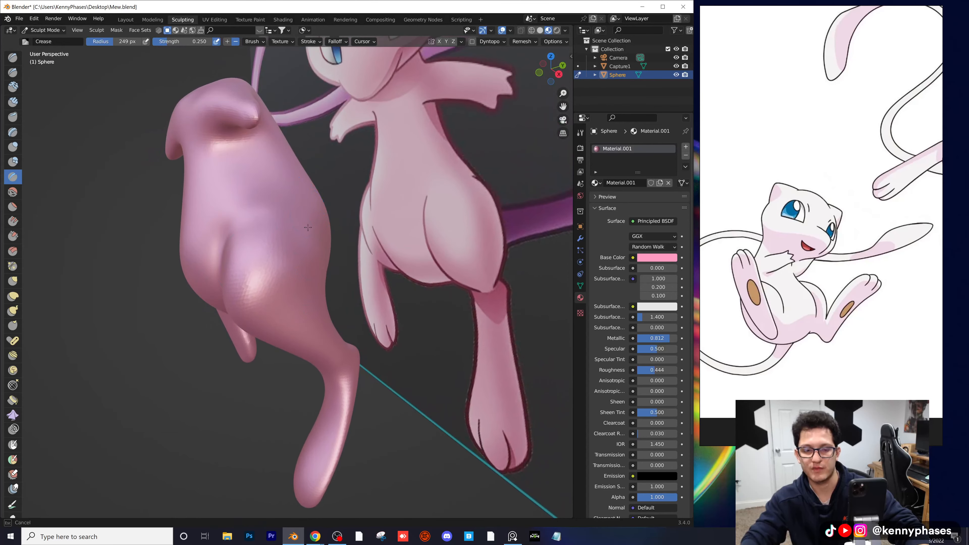
mouse_move(321, 262)
middle_down()
mouse_move(305, 229)
mouse_move(309, 241)
mouse_move(375, 265)
mouse_move(299, 264)
mouse_move(317, 274)
mouse_move(353, 249)
mouse_move(336, 249)
middle_up()
scroll(292, 297, up, 2)
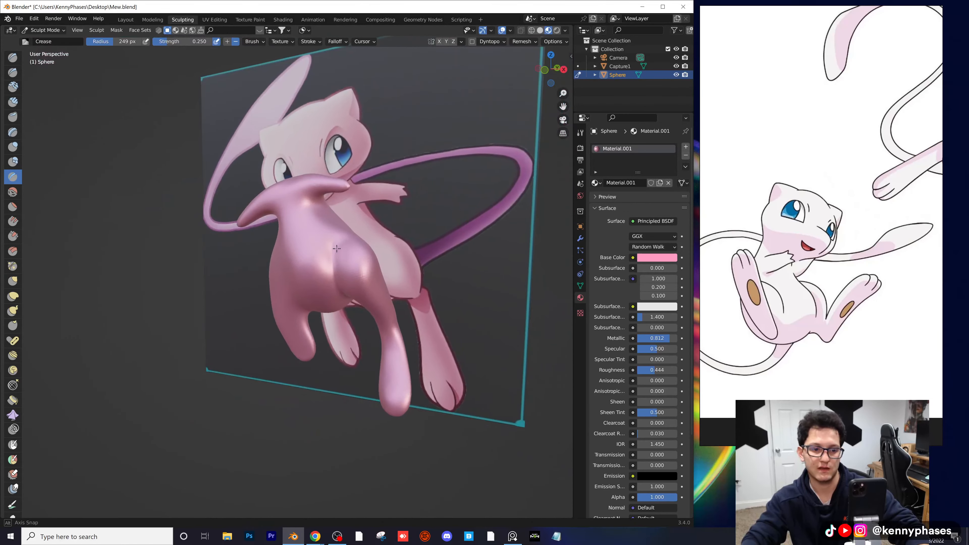
key(ctrl+s)
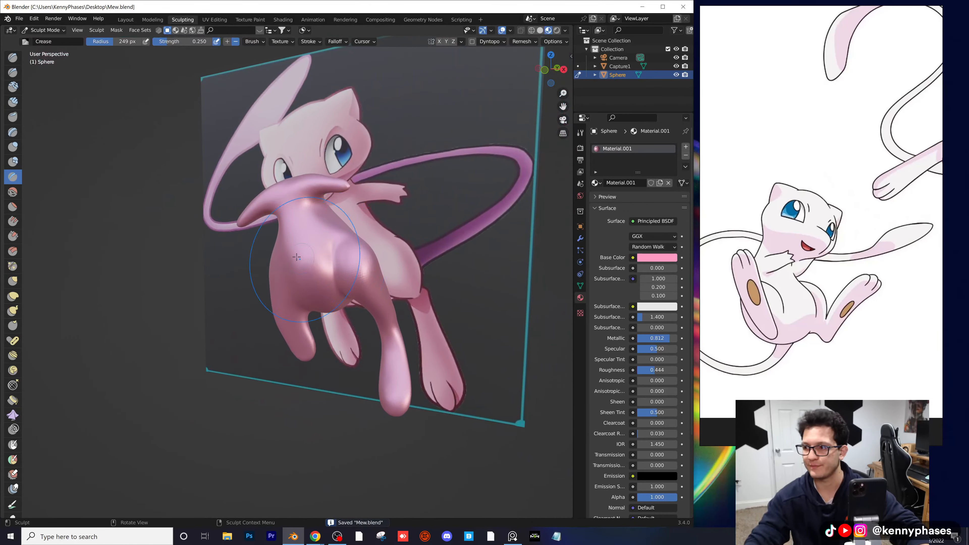
Step: Adjust the longer leg's knee with the Grab brush at 0.400 strength, judging the bend from the side
middle_drag(368, 264, 280, 256)
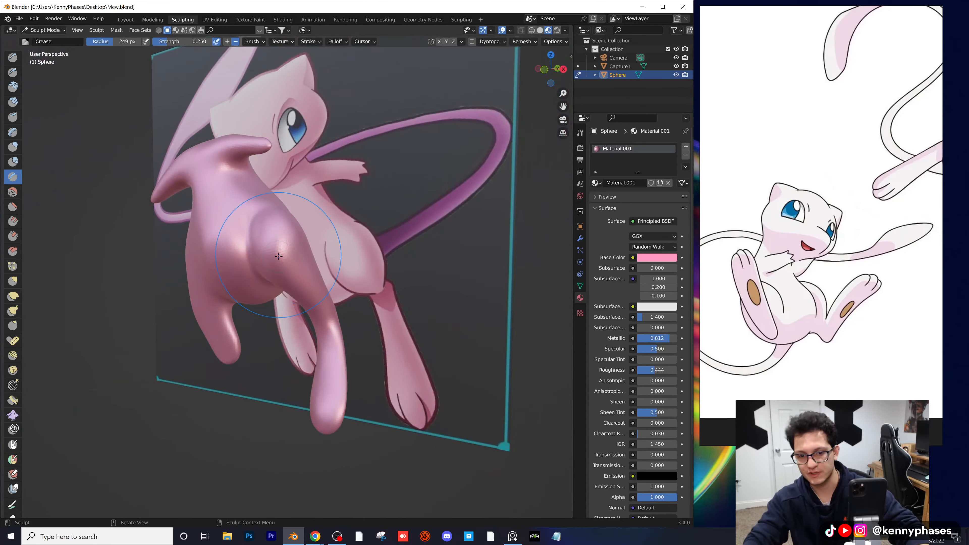
middle_drag(294, 298, 77, 303)
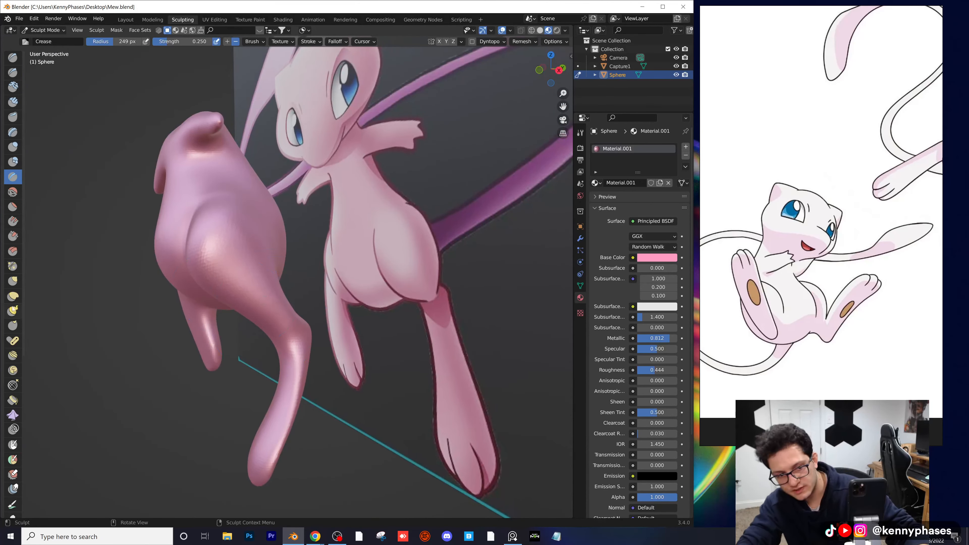
click(13, 296)
scroll(281, 309, up, 2)
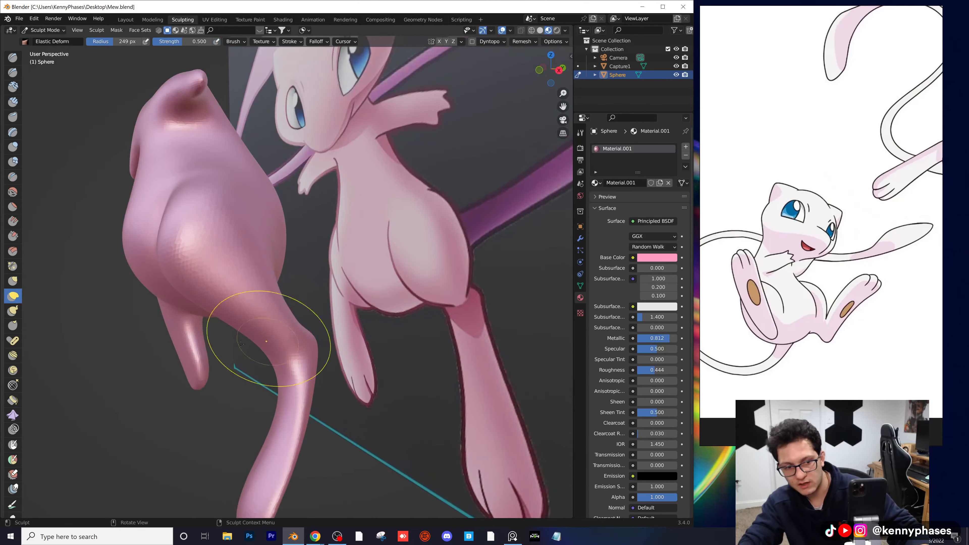
click(13, 280)
scroll(270, 381, up, 2)
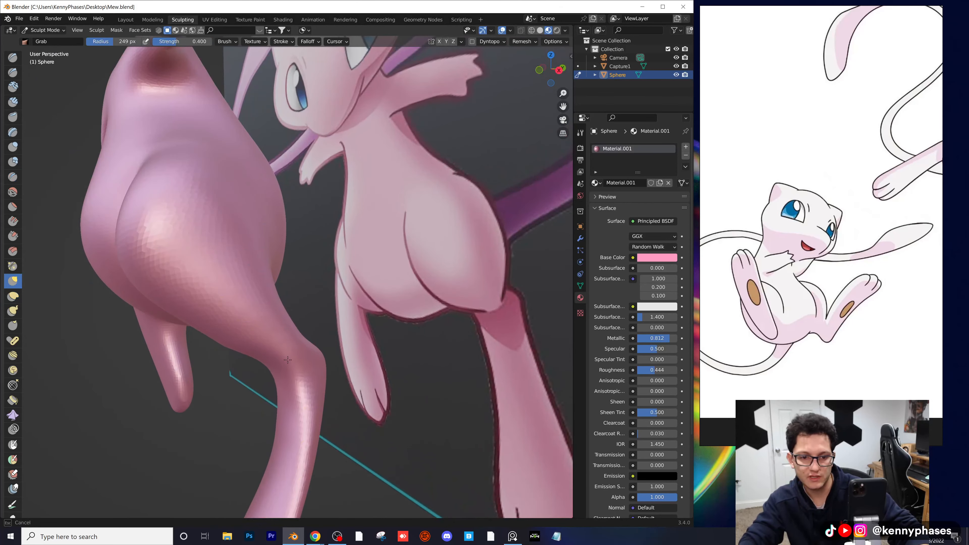
drag(287, 355, 294, 354)
middle_drag(294, 354, 423, 344)
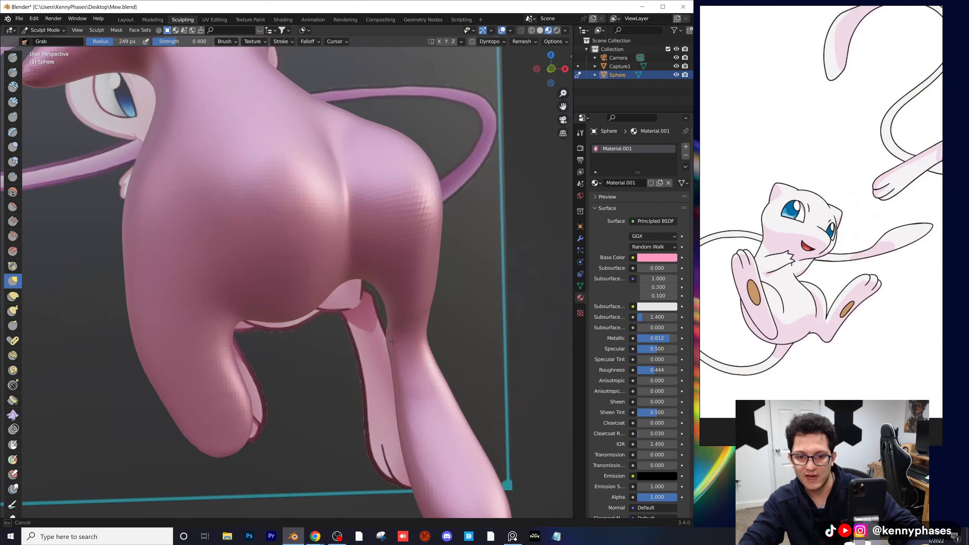
Step: Shift the reference board to the drawing of Mew in flight and study its belly and bent legs
scroll(418, 340, down, 4)
middle_drag(419, 340, 741, 303)
scroll(832, 203, up, 3)
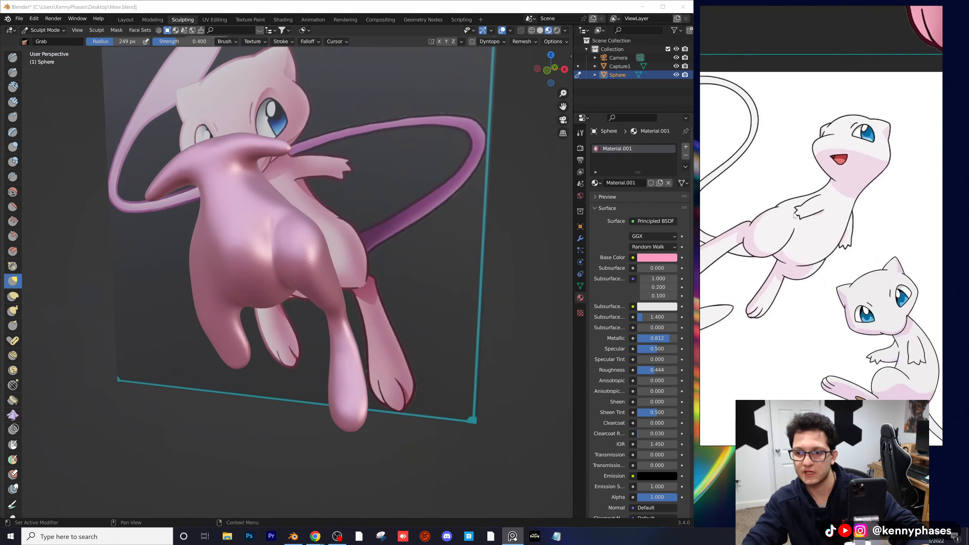
scroll(806, 219, up, 4)
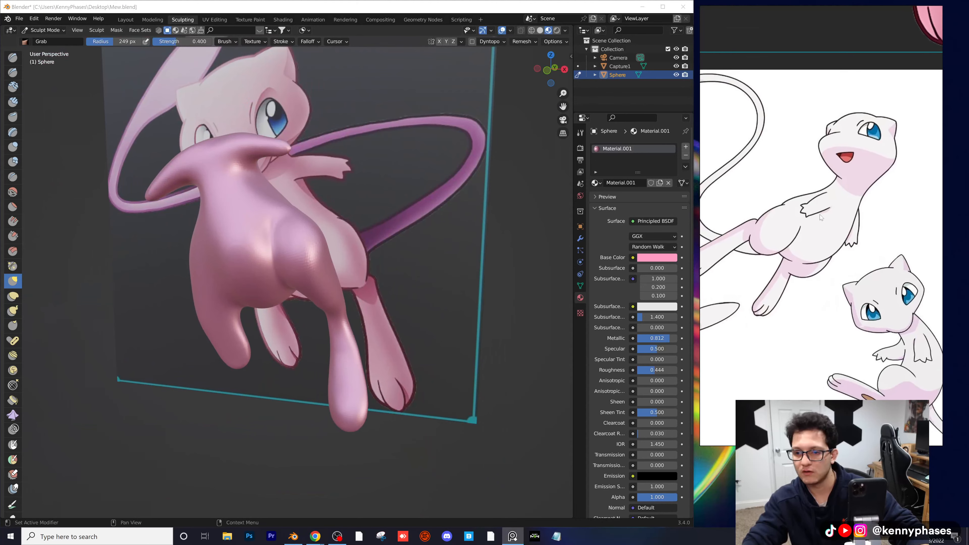
Step: Slim the longer leg around the knee with the Grab brush, checking it from the side and front
mouse_move(457, 321)
middle_down()
mouse_move(410, 357)
mouse_move(324, 346)
mouse_move(357, 342)
mouse_move(320, 365)
mouse_move(290, 362)
mouse_move(432, 292)
mouse_move(439, 313)
mouse_move(428, 325)
middle_up()
scroll(273, 357, up, 5)
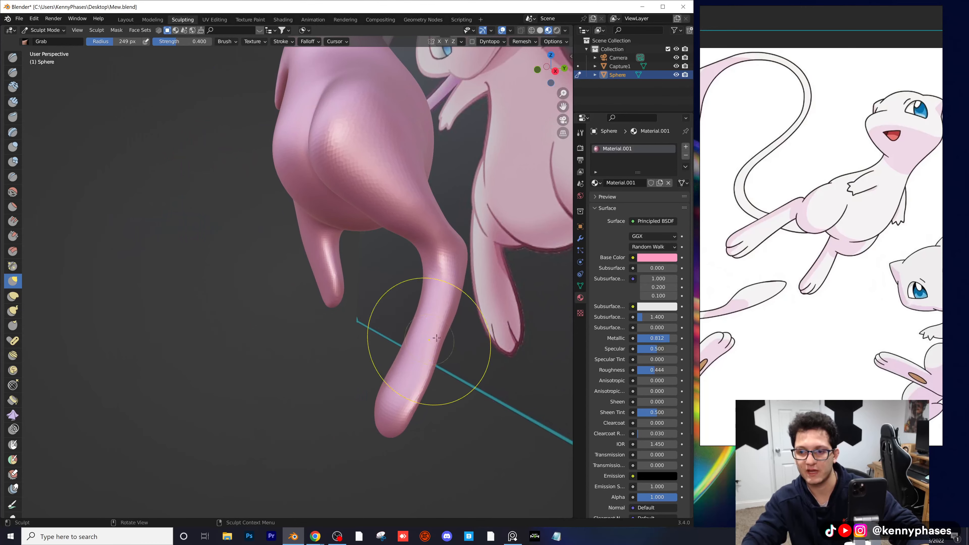
mouse_move(422, 346)
middle_down()
mouse_move(439, 321)
mouse_move(383, 278)
mouse_move(393, 262)
mouse_move(378, 213)
mouse_move(375, 249)
mouse_move(303, 267)
middle_up()
scroll(289, 325, up, 2)
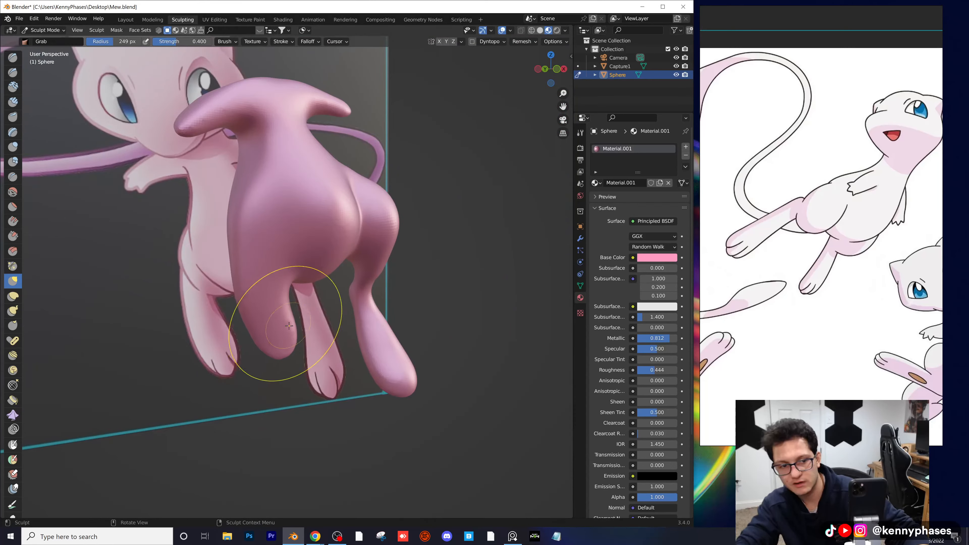
Step: Pull the shorter leg out from the body with the Grab brush, giving it a bent knee and longer foot section
middle_drag(317, 335, 357, 320)
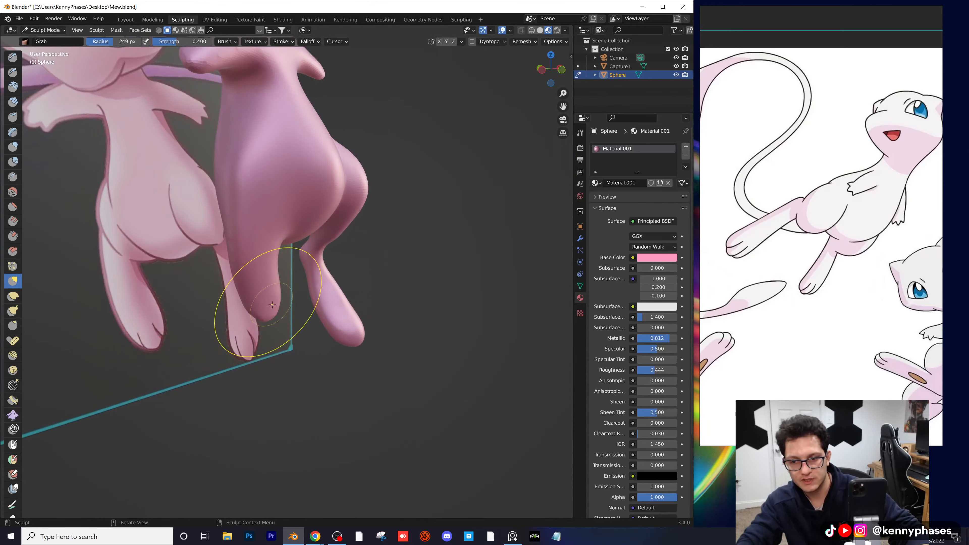
middle_drag(270, 289, 279, 327)
mouse_move(321, 453)
middle_down()
mouse_move(281, 368)
mouse_move(257, 352)
mouse_move(279, 351)
mouse_move(287, 363)
middle_up()
drag(324, 366, 322, 363)
mouse_move(322, 363)
middle_down()
mouse_move(313, 322)
mouse_move(264, 309)
mouse_move(284, 305)
mouse_move(296, 281)
middle_up()
drag(297, 281, 237, 284)
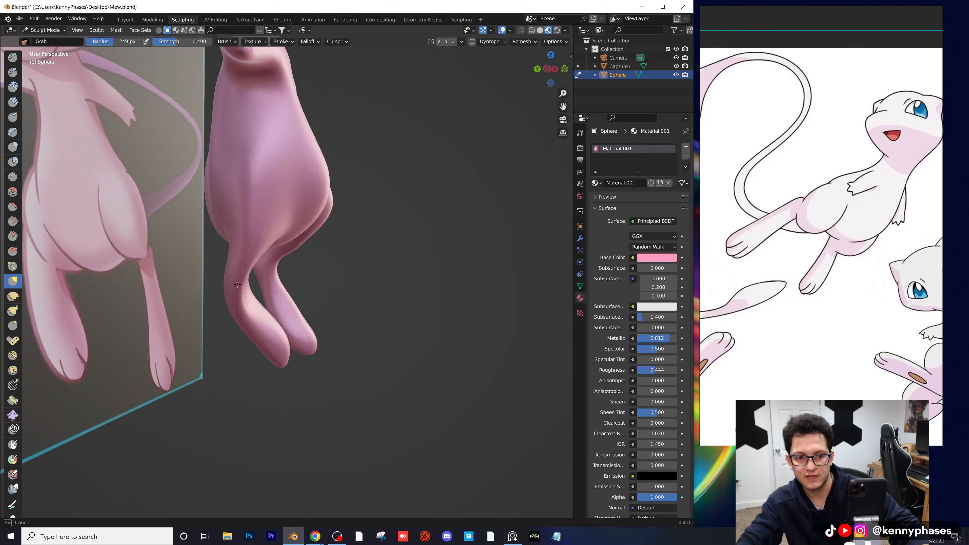
Step: Narrow the shorter leg's knee with the Grab brush to match the other leg's bend, and save the file
mouse_move(239, 301)
middle_down()
mouse_move(270, 292)
mouse_move(244, 290)
middle_up()
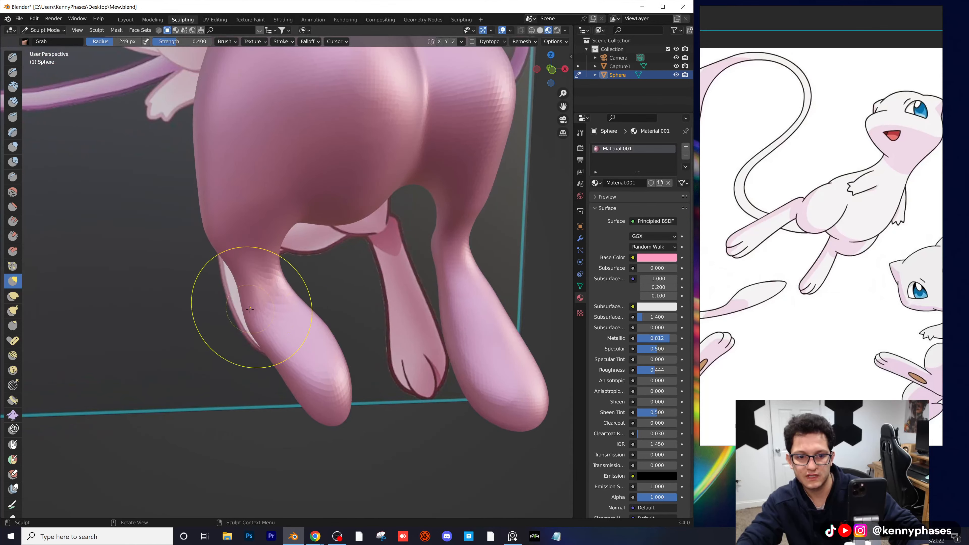
mouse_move(257, 323)
middle_down()
mouse_move(280, 329)
mouse_move(282, 343)
mouse_move(330, 335)
mouse_move(195, 296)
mouse_move(255, 312)
mouse_move(229, 343)
mouse_move(266, 315)
mouse_move(378, 307)
middle_up()
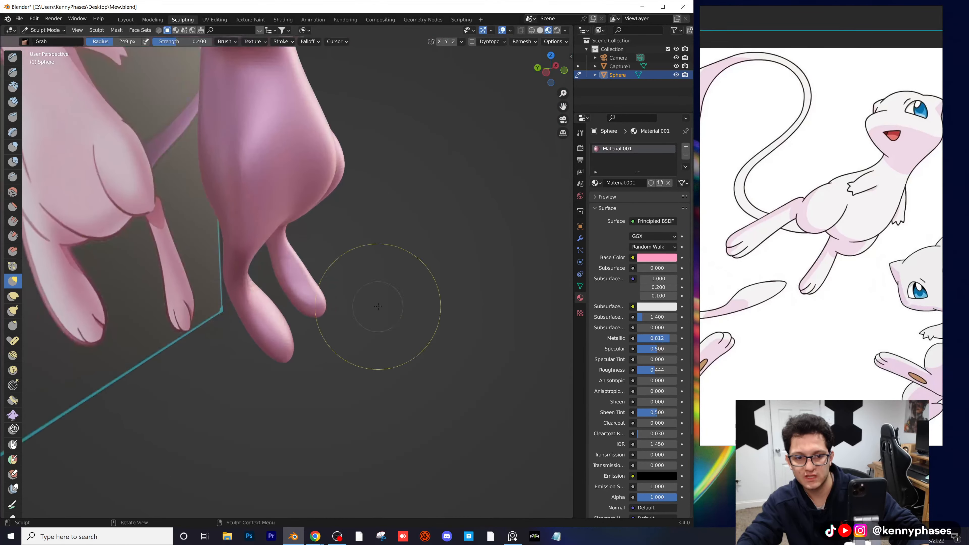
middle_drag(247, 285, 264, 285)
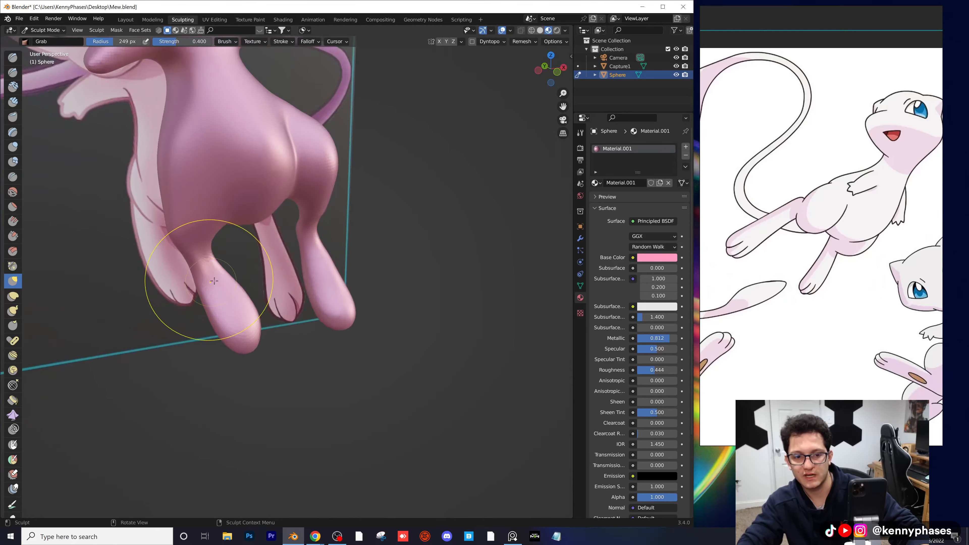
key(ctrl+s)
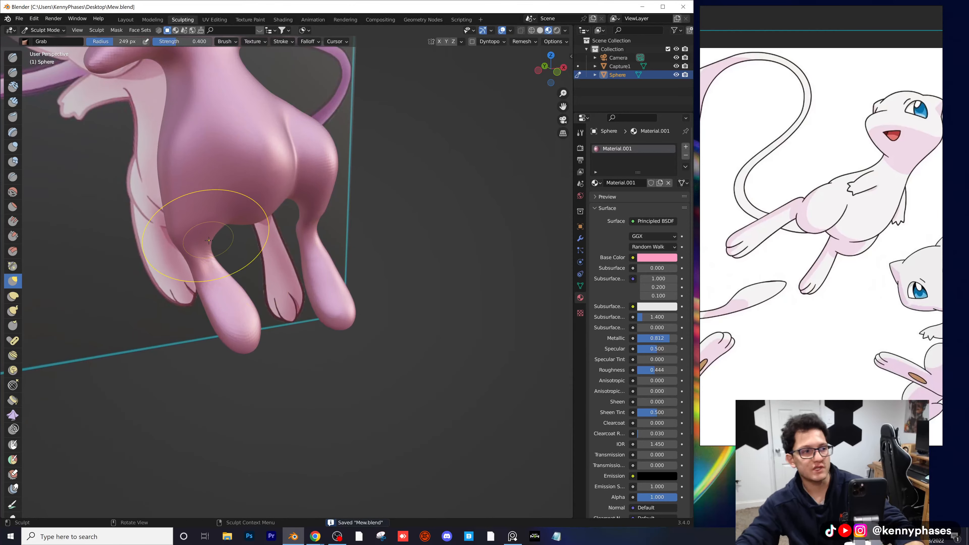
Step: Inflate the upper thigh and hip above the newly bent leg with the Inflate/Deflate brush at 0.634 strength
mouse_move(208, 240)
middle_down()
mouse_move(316, 256)
mouse_move(163, 216)
middle_up()
click(13, 147)
scroll(299, 263, up, 2)
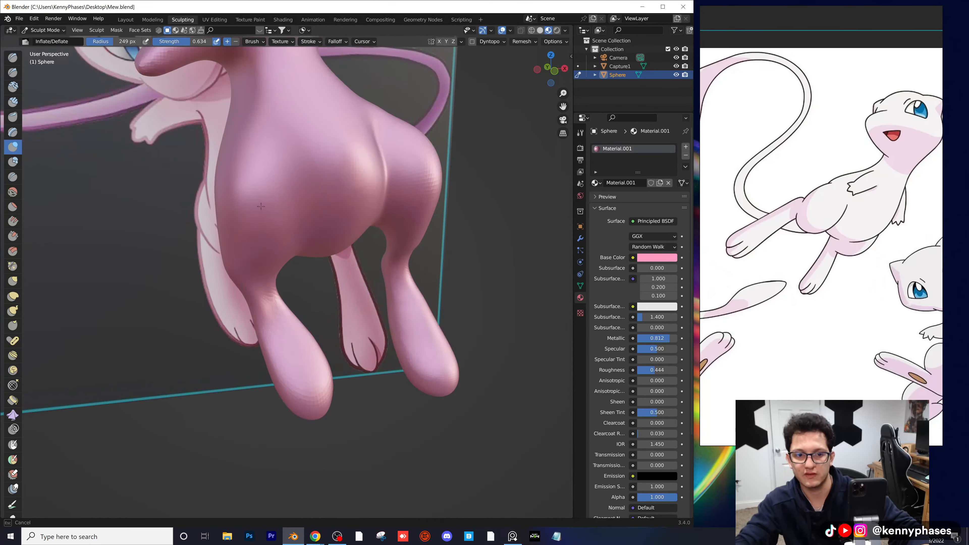
drag(262, 193, 262, 193)
scroll(262, 193, down, 3)
middle_drag(262, 193, 307, 213)
scroll(305, 252, up, 3)
scroll(324, 281, down, 3)
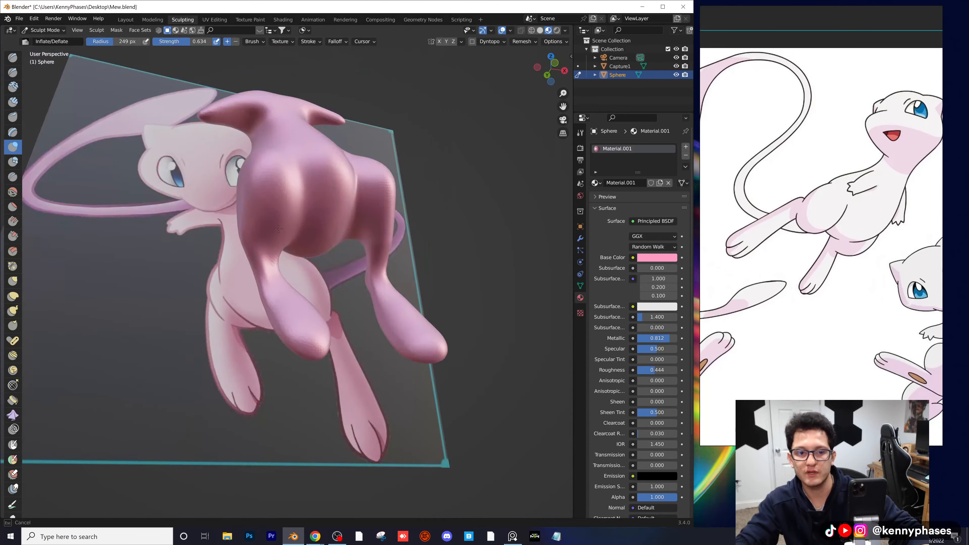
drag(278, 191, 278, 194)
mouse_move(278, 194)
middle_down()
mouse_move(300, 250)
mouse_move(233, 315)
mouse_move(304, 301)
mouse_move(308, 291)
middle_up()
scroll(299, 250, up, 2)
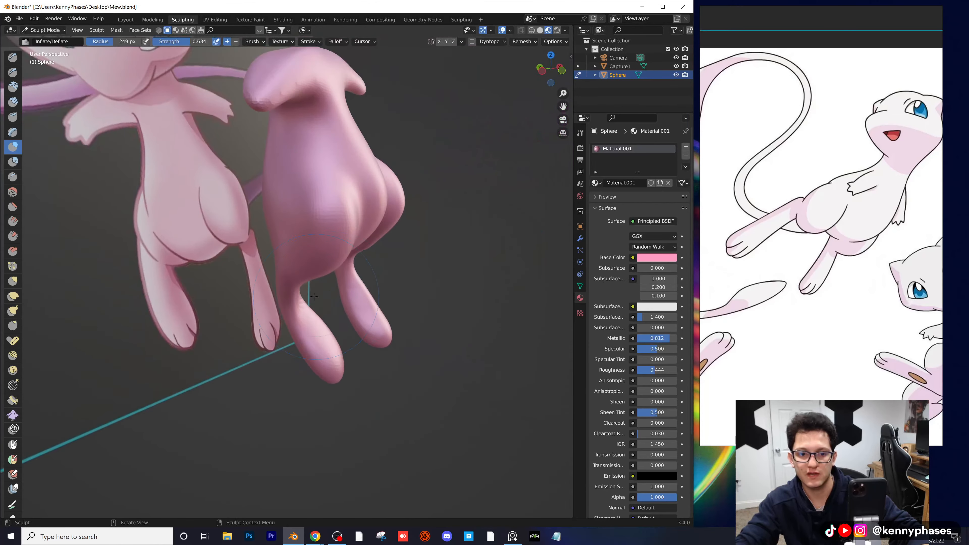
scroll(308, 292, up, 2)
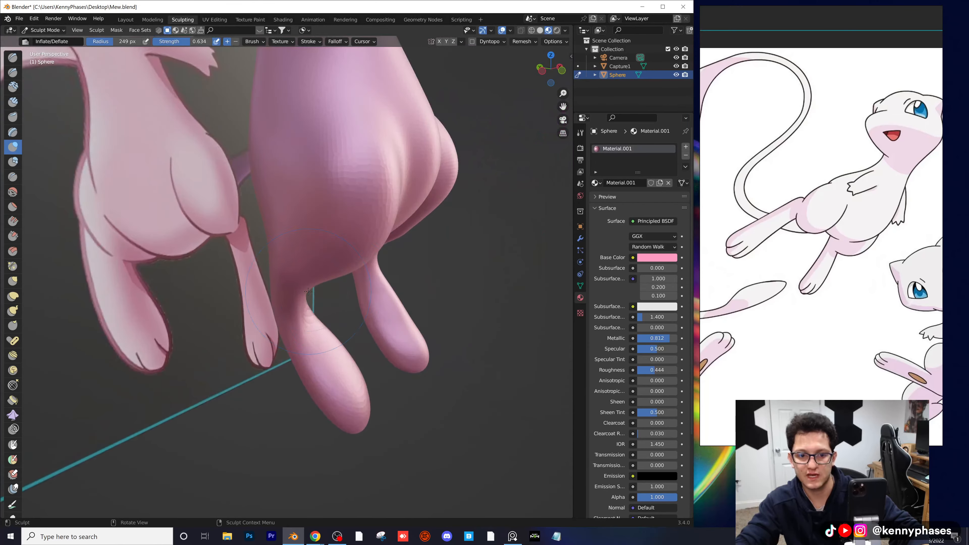
Step: Reshape the newly inflated thigh and its knee with the Grab brush so both legs look balanced
click(13, 280)
scroll(291, 308, down, 3)
mouse_move(290, 309)
middle_down()
mouse_move(267, 302)
mouse_move(250, 319)
mouse_move(328, 291)
mouse_move(346, 303)
mouse_move(230, 278)
mouse_move(195, 316)
middle_up()
scroll(321, 293, down, 3)
scroll(279, 293, up, 5)
mouse_move(339, 240)
middle_down()
mouse_move(356, 292)
mouse_move(381, 255)
mouse_move(361, 250)
middle_up()
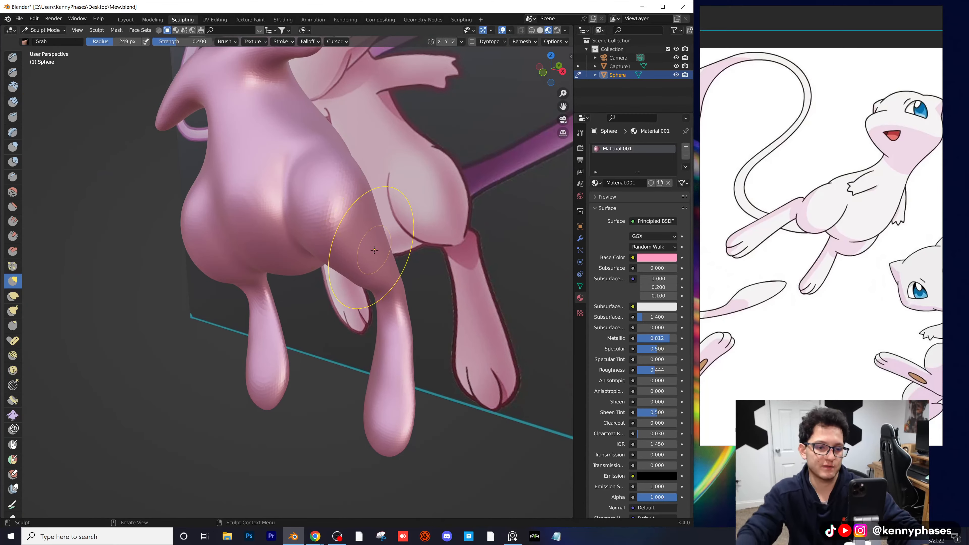
middle_drag(292, 256, 129, 282)
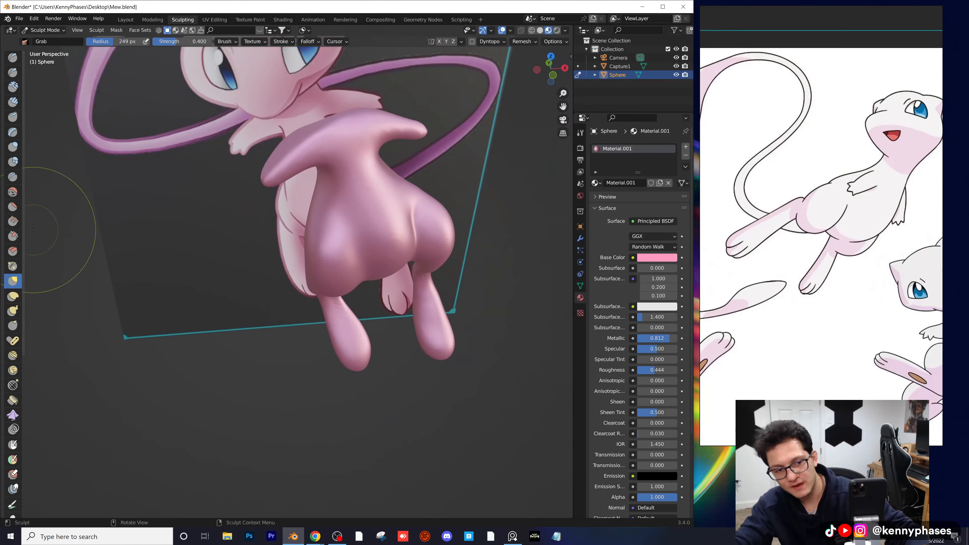
Step: Carve a crease between the belly and the still uncreased thigh with the Crease brush at 0.250 strength
click(13, 177)
middle_drag(267, 229, 367, 206)
scroll(368, 205, up, 3)
middle_drag(281, 238, 261, 187)
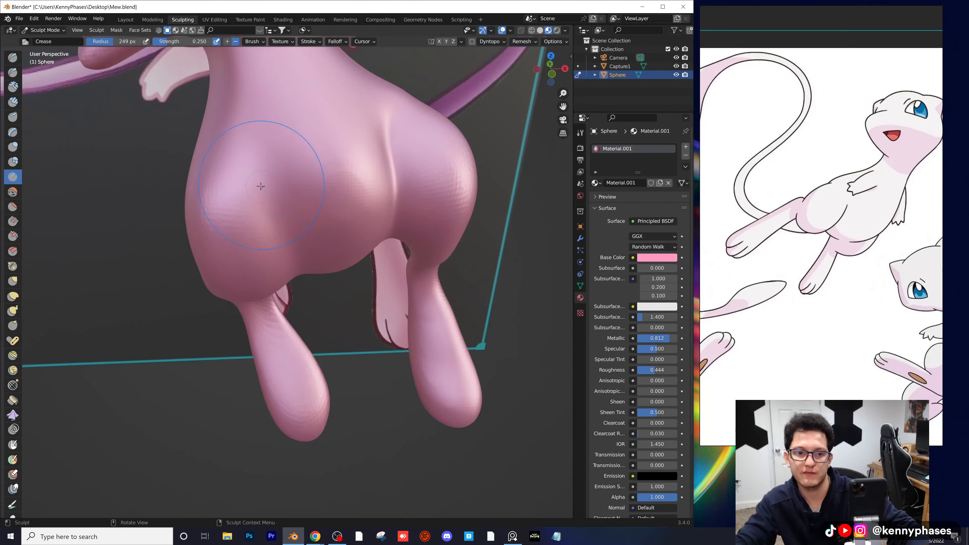
scroll(256, 163, up, 2)
drag(249, 131, 271, 184)
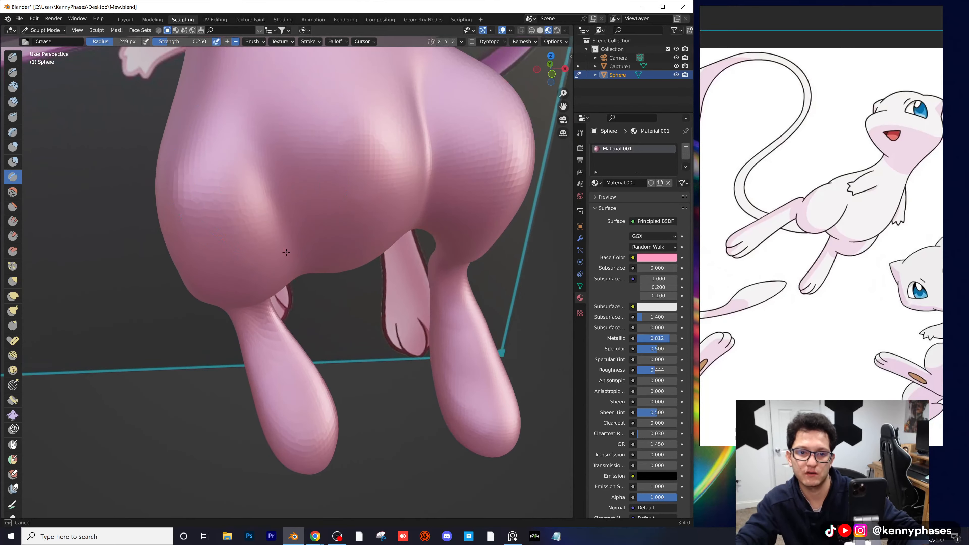
middle_drag(287, 253, 250, 139)
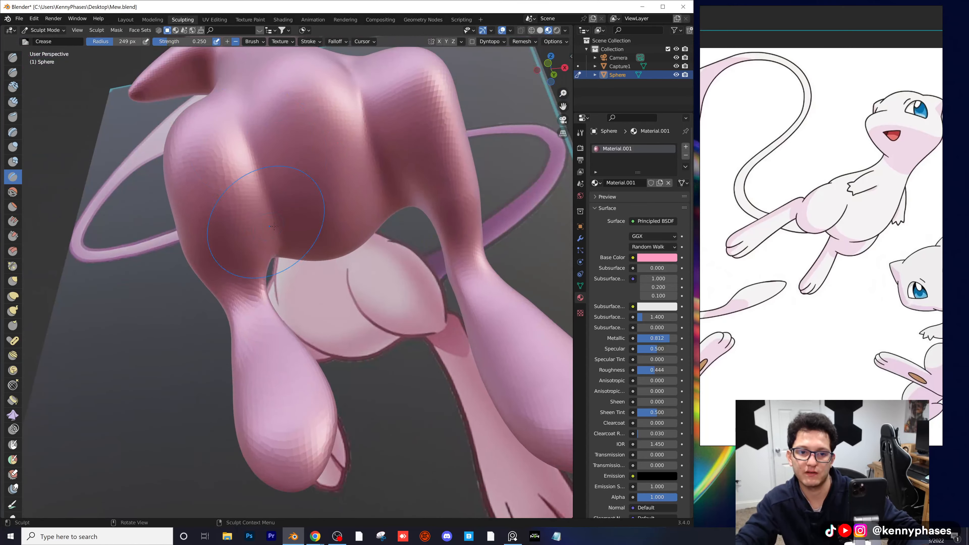
middle_drag(273, 227, 267, 187)
middle_drag(266, 232, 353, 288)
mouse_move(319, 186)
ctrl+middle_down()
mouse_move(337, 241)
mouse_move(325, 263)
mouse_move(306, 260)
ctrl+middle_up()
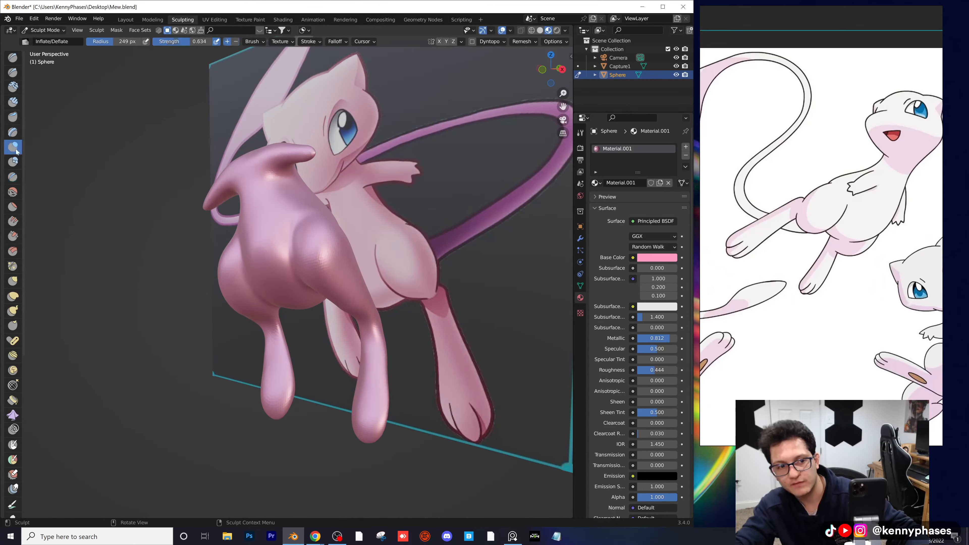
Step: Inflate the lower belly between the thighs with the Inflate/Deflate brush at 0.634 strength
scroll(270, 274, down, 5)
scroll(269, 274, up, 5)
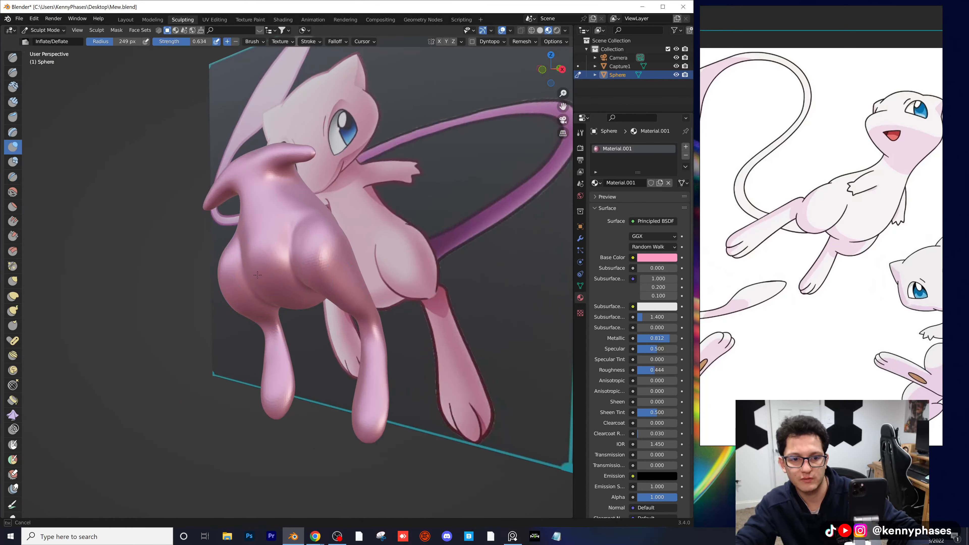
mouse_move(326, 298)
middle_down()
mouse_move(307, 231)
mouse_move(328, 263)
mouse_move(325, 324)
mouse_move(311, 291)
mouse_move(343, 312)
middle_up()
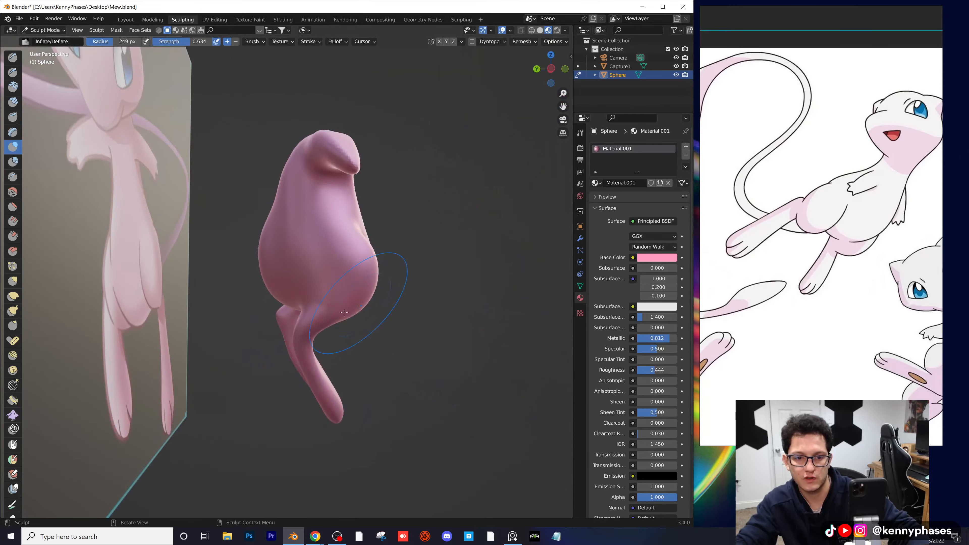
Step: Save the file and push out the nearer leg's knee with the Grab brush to give it a sharper bend
scroll(300, 318, up, 3)
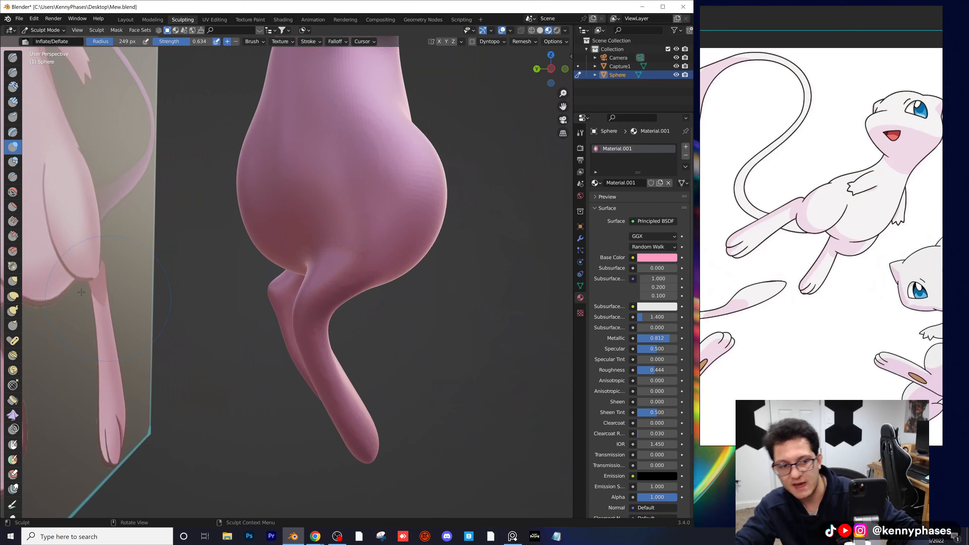
click(12, 281)
key(ctrl+s)
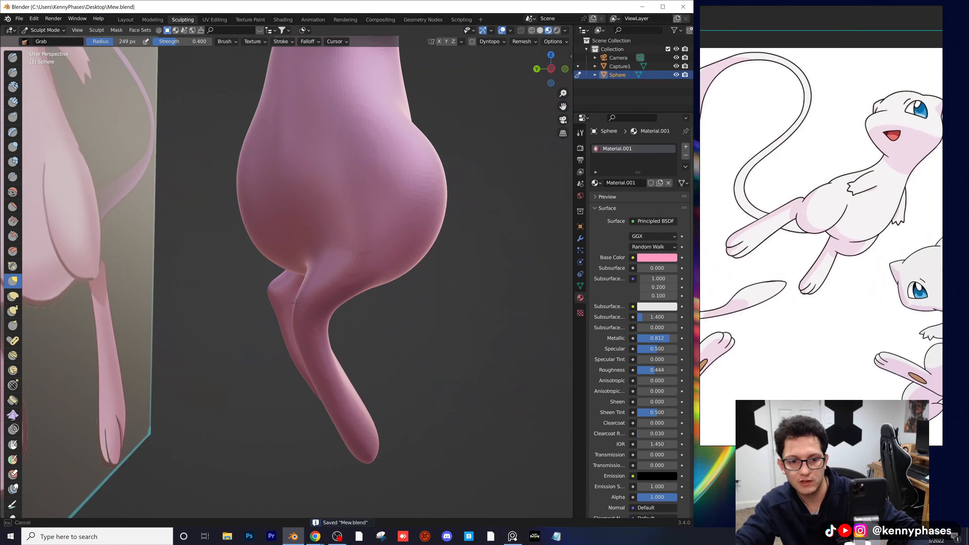
drag(285, 293, 290, 299)
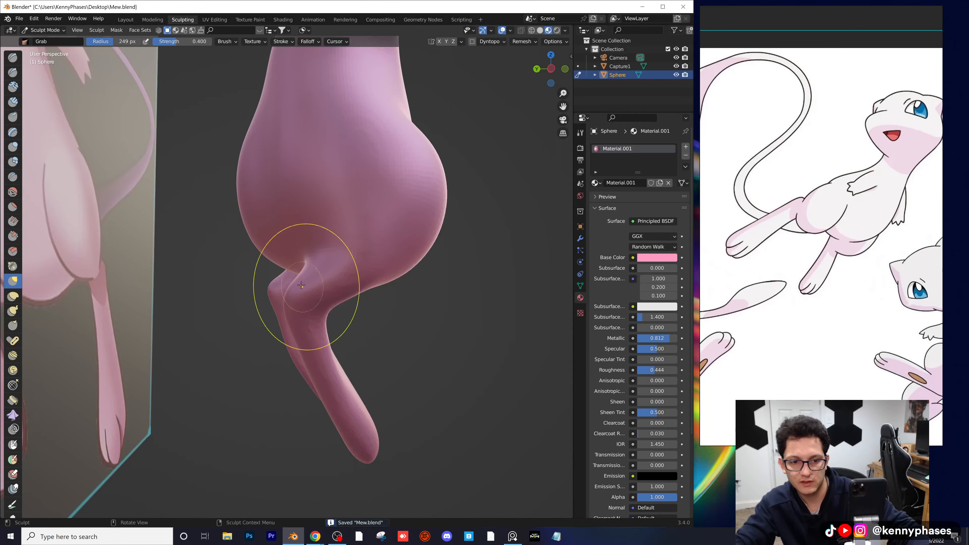
middle_drag(304, 308, 328, 324)
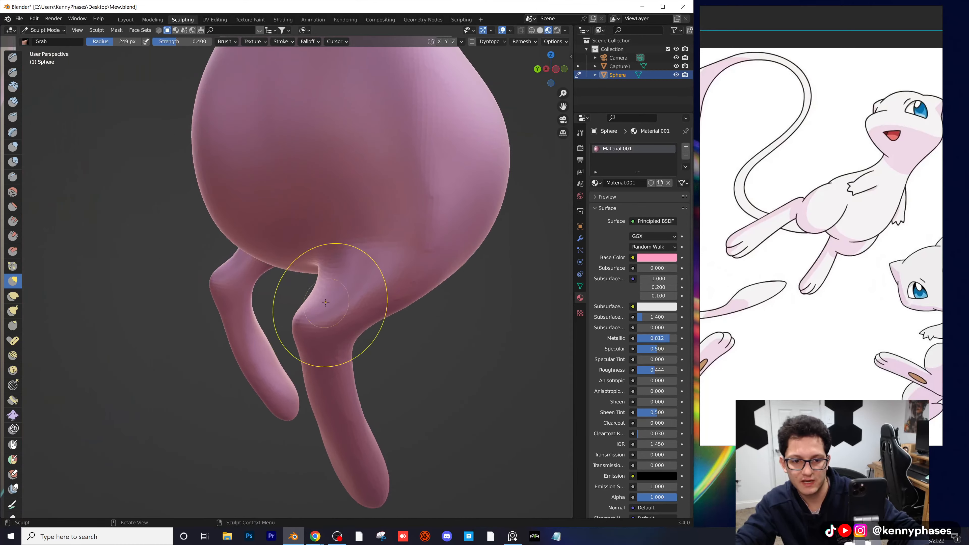
mouse_move(325, 303)
middle_down()
mouse_move(329, 316)
mouse_move(331, 304)
mouse_move(364, 304)
mouse_move(260, 303)
mouse_move(335, 319)
mouse_move(314, 336)
mouse_move(369, 332)
mouse_move(400, 305)
middle_up()
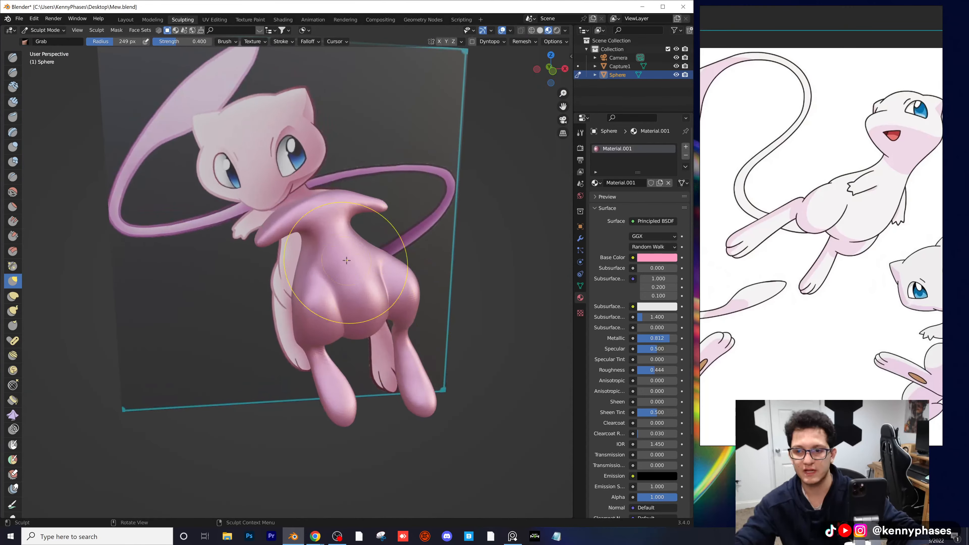
Step: Reshape the shoulders and upper back with the Elastic Deform brush at 0.500 strength
middle_drag(396, 203, 328, 231)
scroll(320, 214, up, 2)
scroll(344, 229, down, 3)
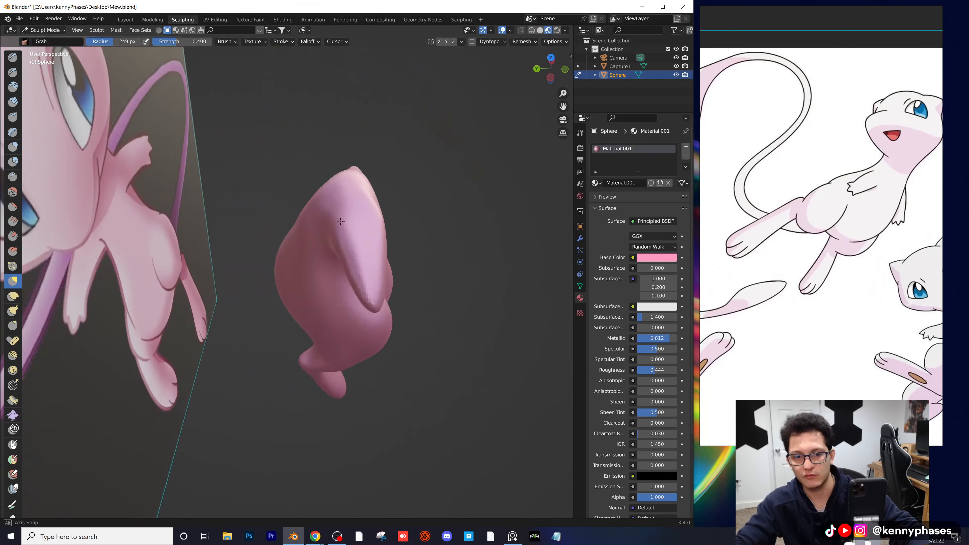
scroll(61, 249, up, 3)
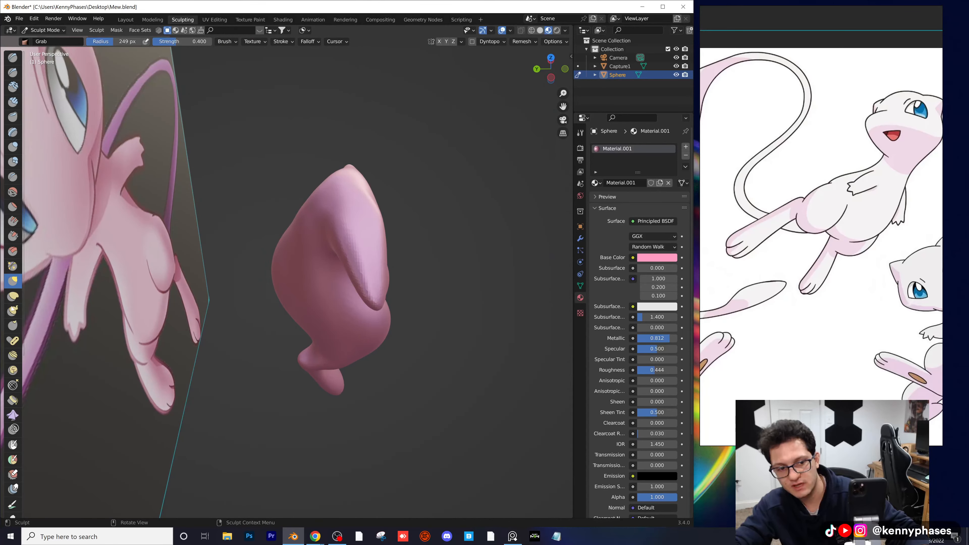
click(11, 294)
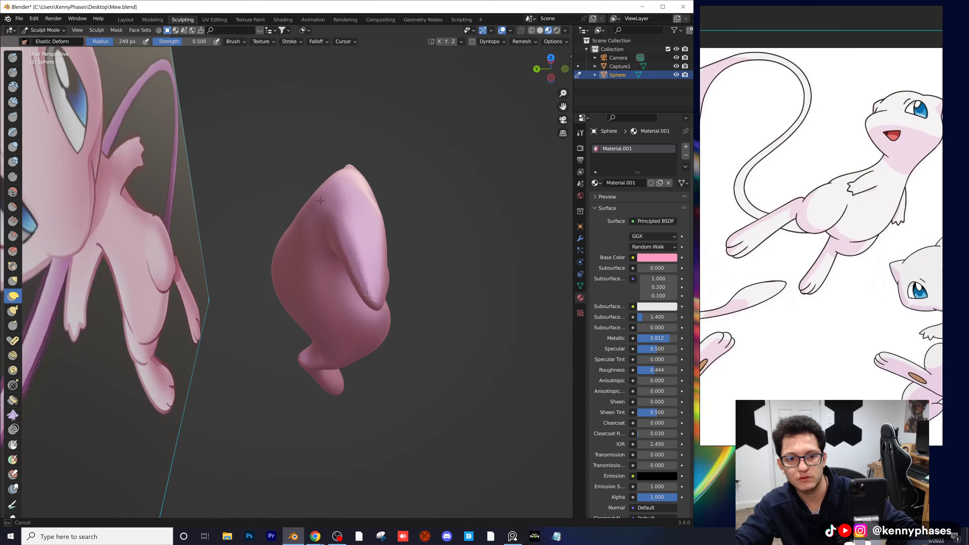
middle_drag(361, 239, 332, 227)
scroll(346, 156, up, 2)
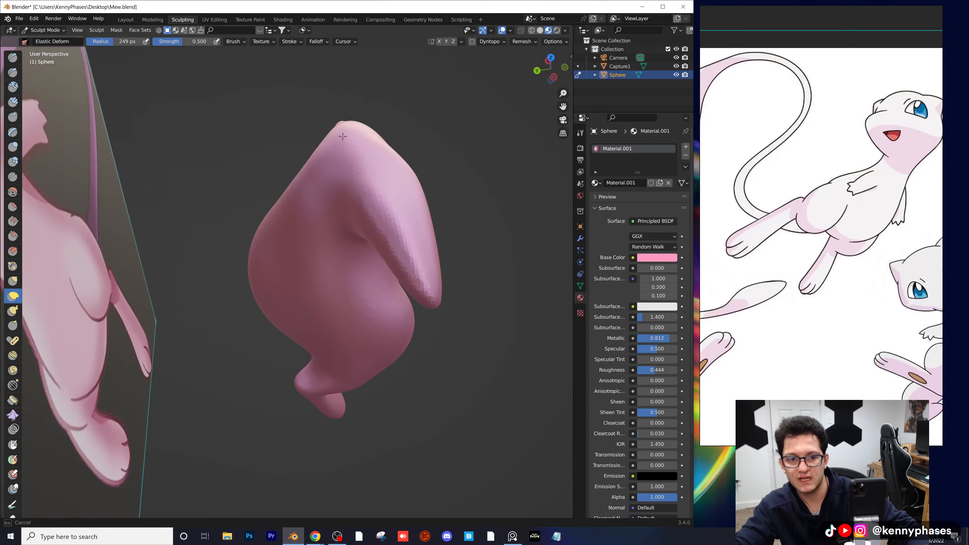
mouse_move(307, 187)
middle_down()
mouse_move(361, 260)
mouse_move(341, 298)
mouse_move(259, 312)
mouse_move(287, 265)
middle_up()
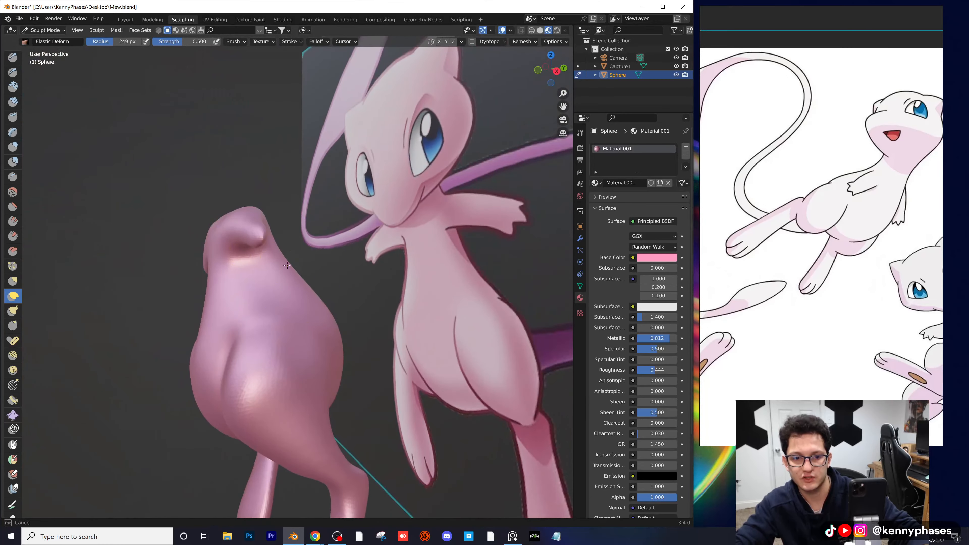
drag(287, 266, 284, 269)
Step: Thicken the arms with the Inflate/Deflate brush and compare the body with the reference through the camera
mouse_move(284, 269)
middle_down()
mouse_move(282, 307)
mouse_move(372, 299)
mouse_move(343, 274)
middle_up()
scroll(372, 300, up, 8)
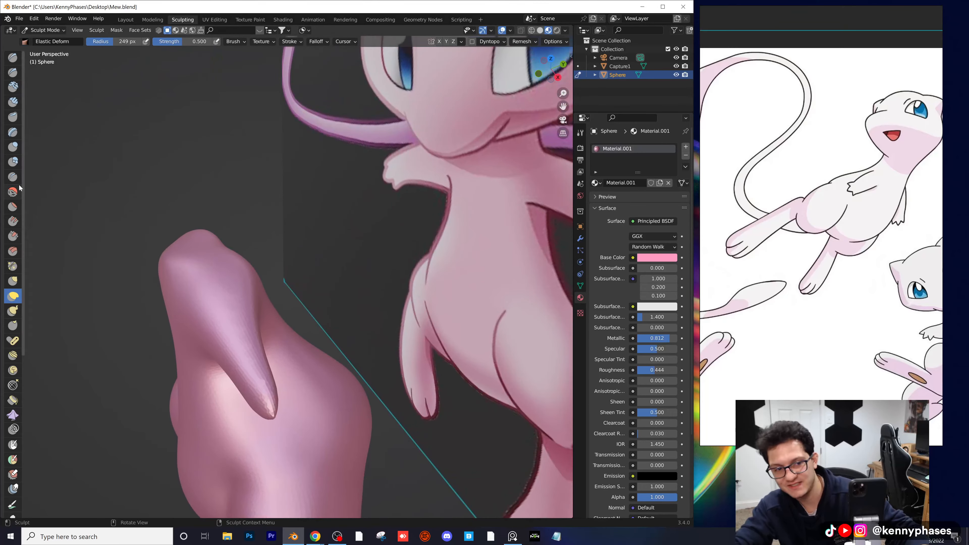
key(i)
mouse_move(276, 316)
middle_down()
mouse_move(461, 268)
mouse_move(388, 257)
middle_up()
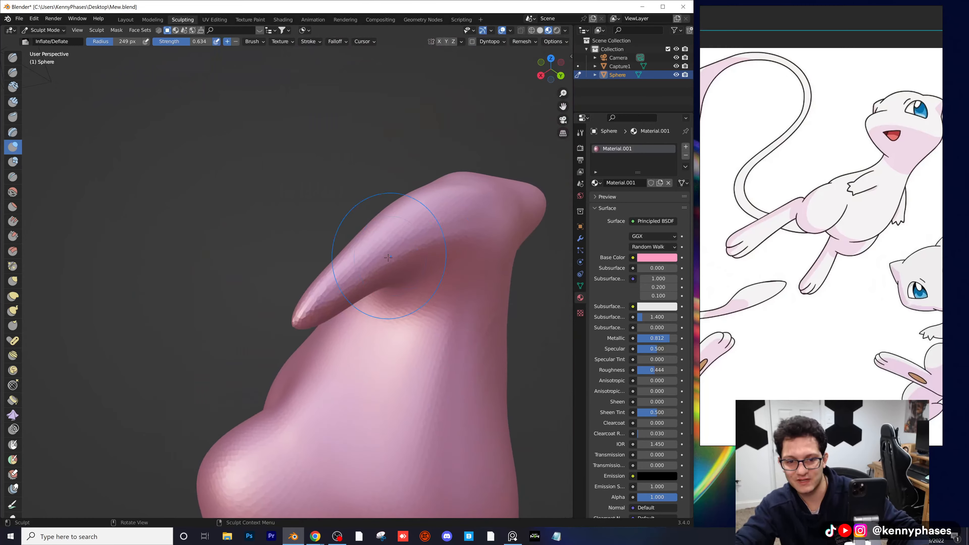
mouse_move(359, 277)
mouse_down()
mouse_move(336, 290)
mouse_move(377, 254)
mouse_move(401, 252)
mouse_up()
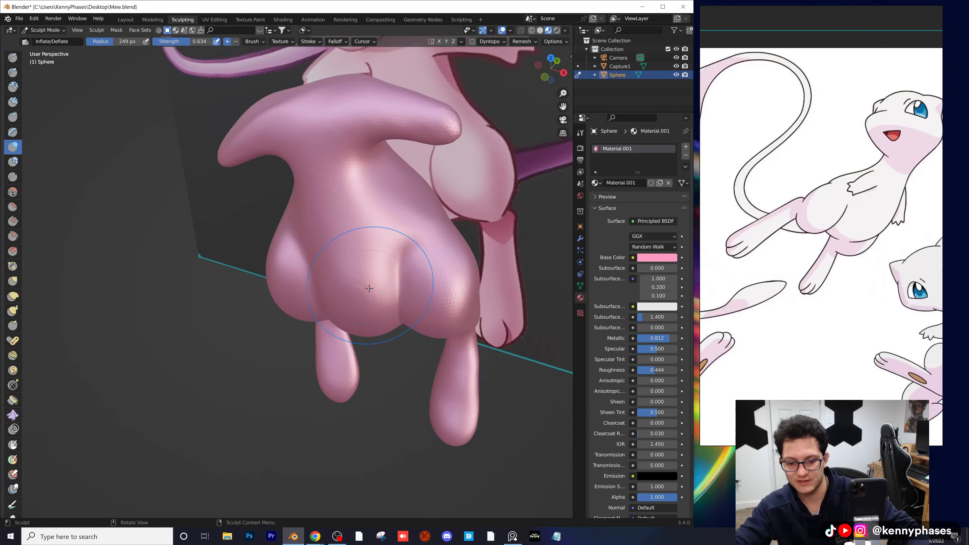
key(KP_0)
scroll(382, 260, up, 8)
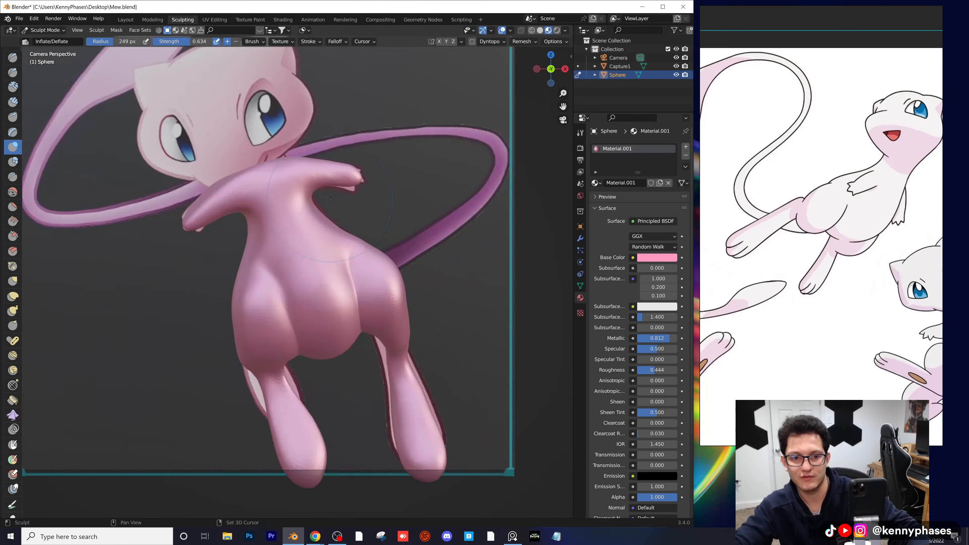
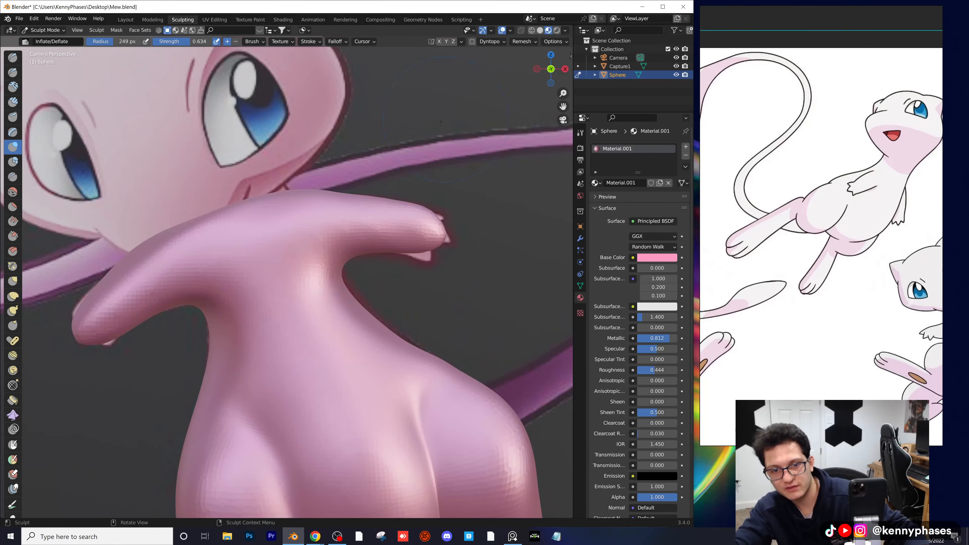
Step: Remesh the body with a 0.02 m voxel size and check the thigh creases on the new mesh
click(527, 41)
click(541, 58)
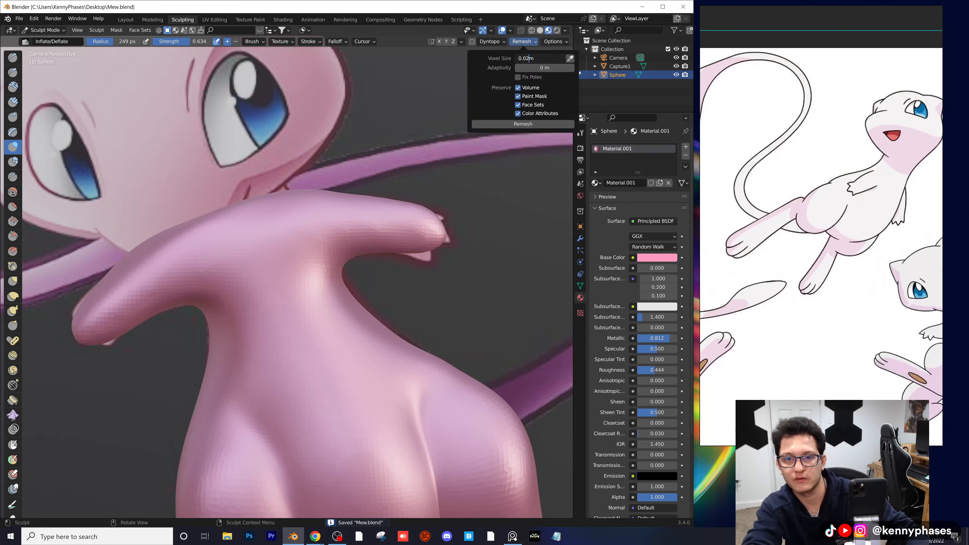
key(Return)
click(544, 124)
scroll(313, 312, down, 6)
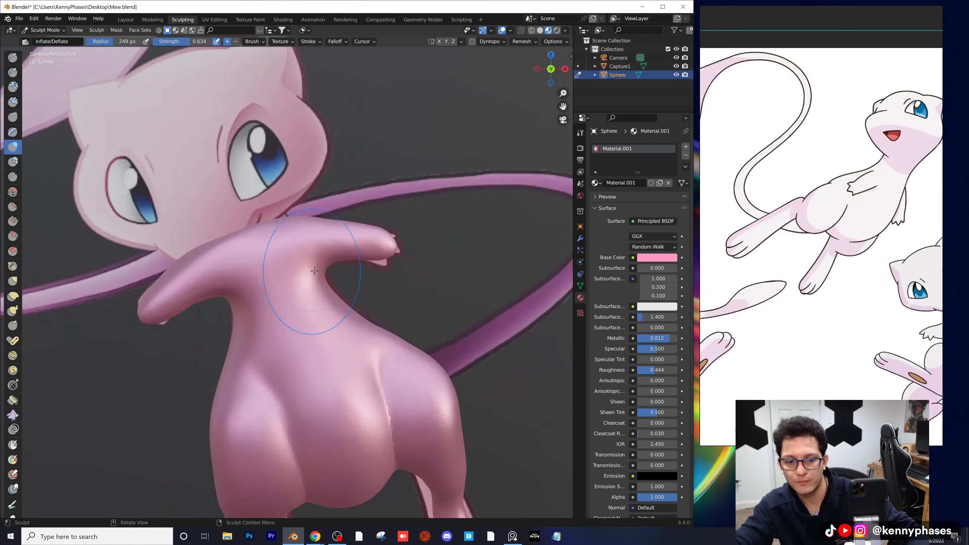
middle_drag(314, 314, 329, 294)
scroll(329, 294, up, 8)
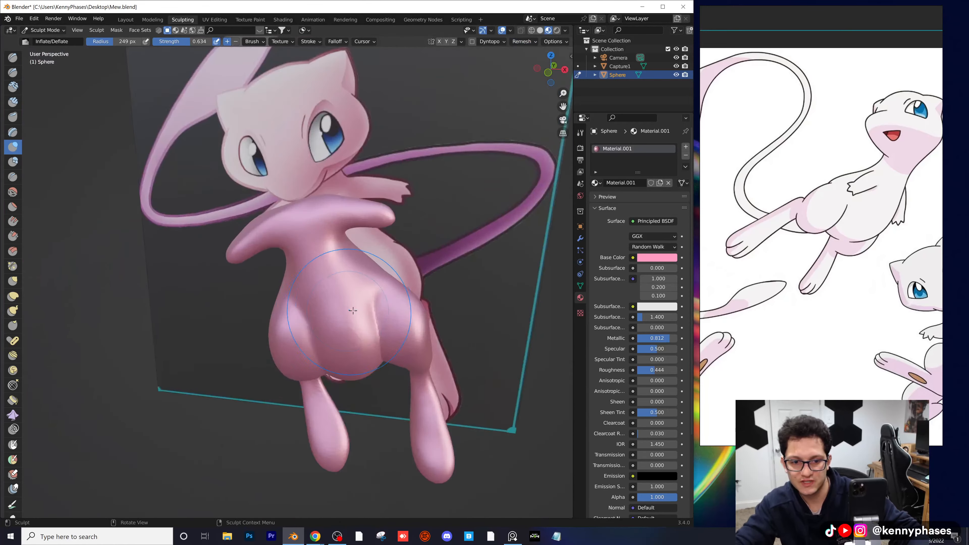
scroll(335, 269, down, 6)
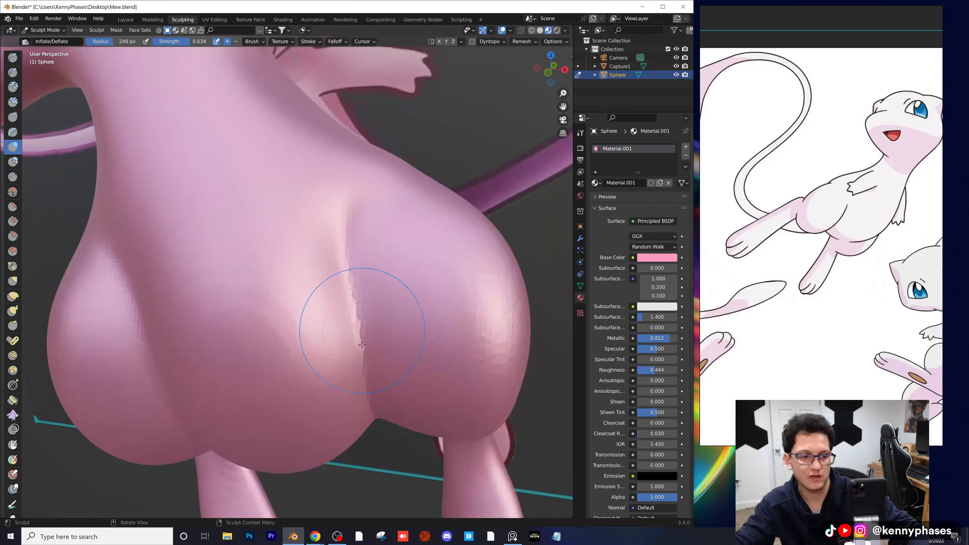
mouse_move(335, 268)
middle_down()
mouse_move(389, 264)
mouse_move(308, 252)
mouse_move(346, 205)
mouse_move(430, 262)
mouse_move(399, 221)
mouse_move(342, 220)
middle_up()
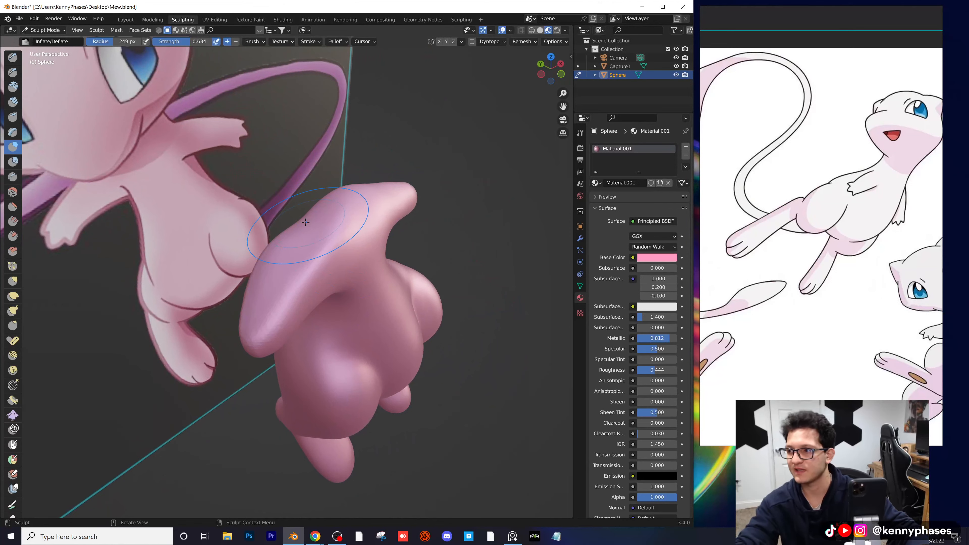
Step: Build up a rounded neck stub between the shoulders with the Inflate/Deflate brush at 0.634 strength
scroll(306, 239, up, 3)
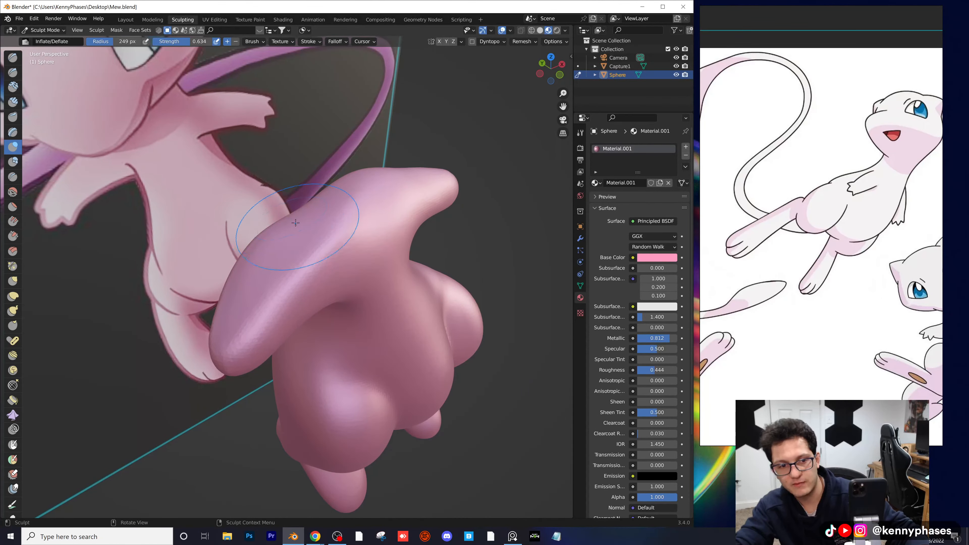
middle_drag(295, 222, 313, 203)
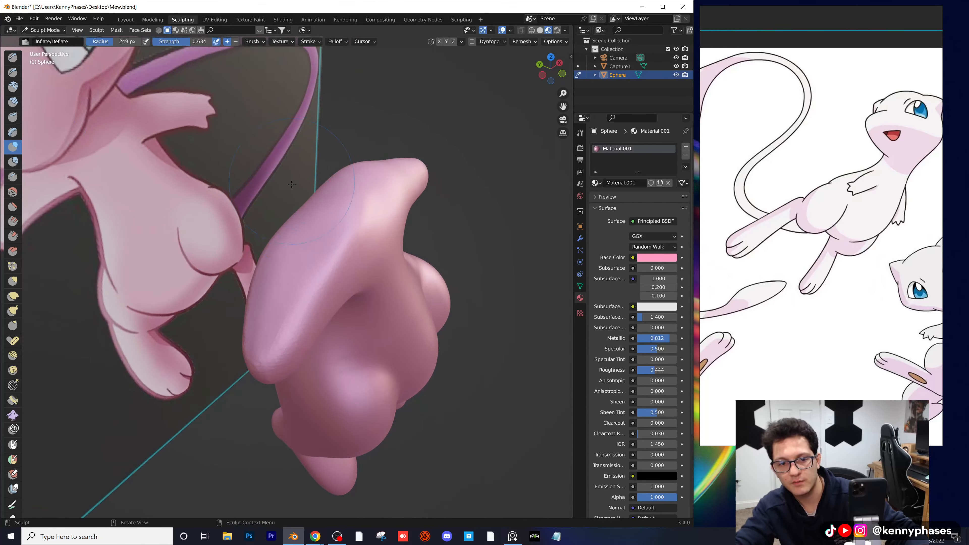
middle_drag(244, 208, 264, 199)
mouse_move(329, 202)
middle_down()
mouse_move(341, 198)
mouse_move(256, 248)
middle_up()
scroll(340, 203, up, 3)
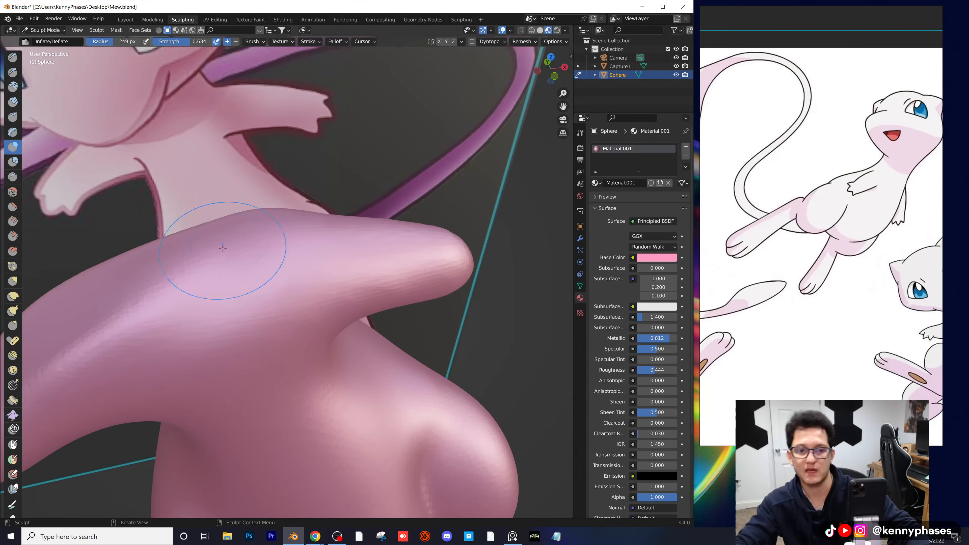
drag(191, 250, 213, 254)
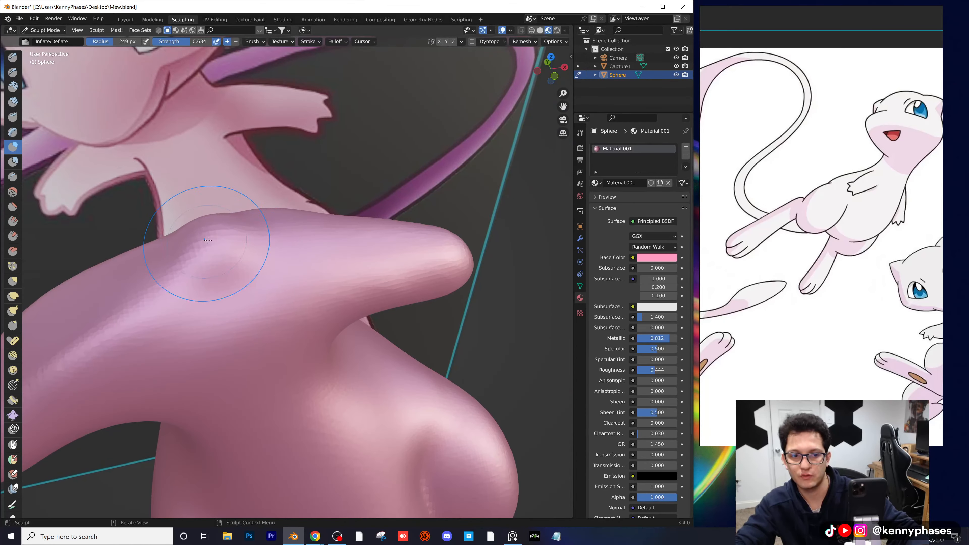
middle_drag(213, 254, 275, 240)
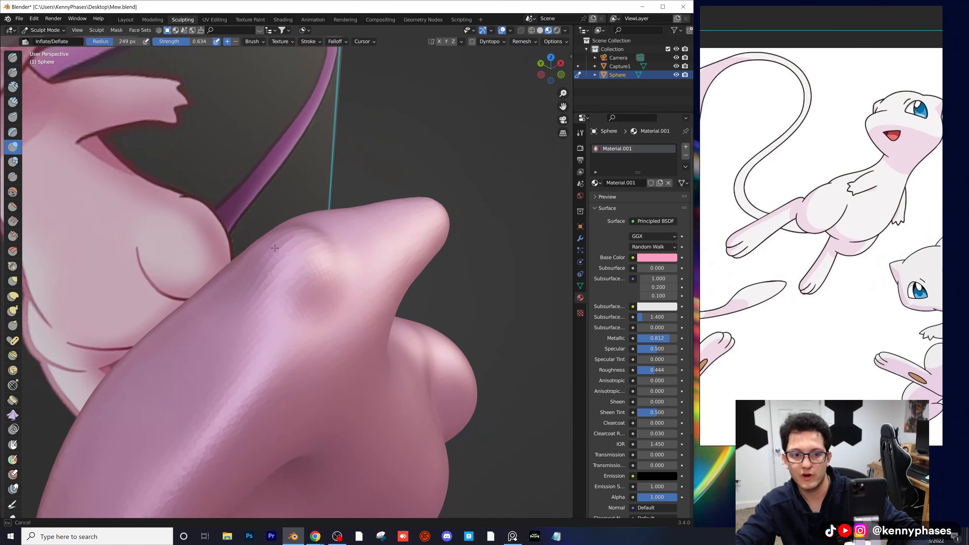
mouse_move(275, 248)
middle_down()
mouse_move(359, 265)
mouse_move(383, 255)
mouse_move(371, 216)
middle_up()
middle_drag(414, 255, 363, 301)
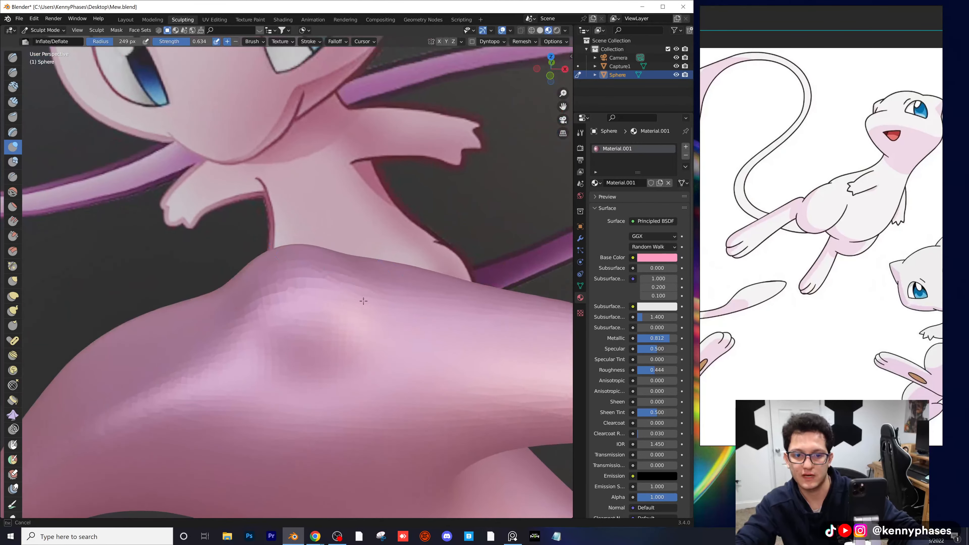
drag(350, 276, 287, 264)
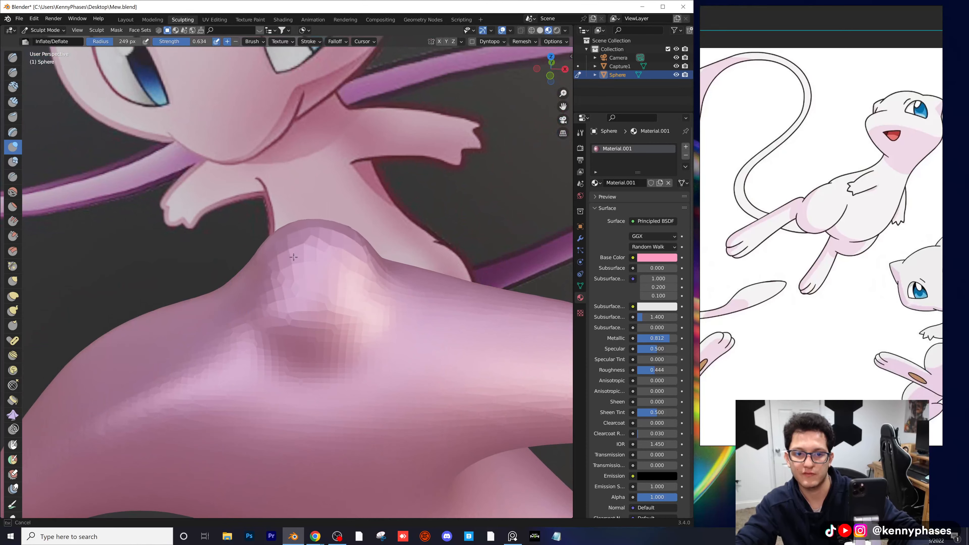
Step: Smooth the neck stub into the shoulders with the Smooth brush at 0.700 strength
mouse_move(333, 280)
middle_down()
mouse_move(345, 301)
mouse_move(347, 283)
mouse_move(325, 263)
middle_up()
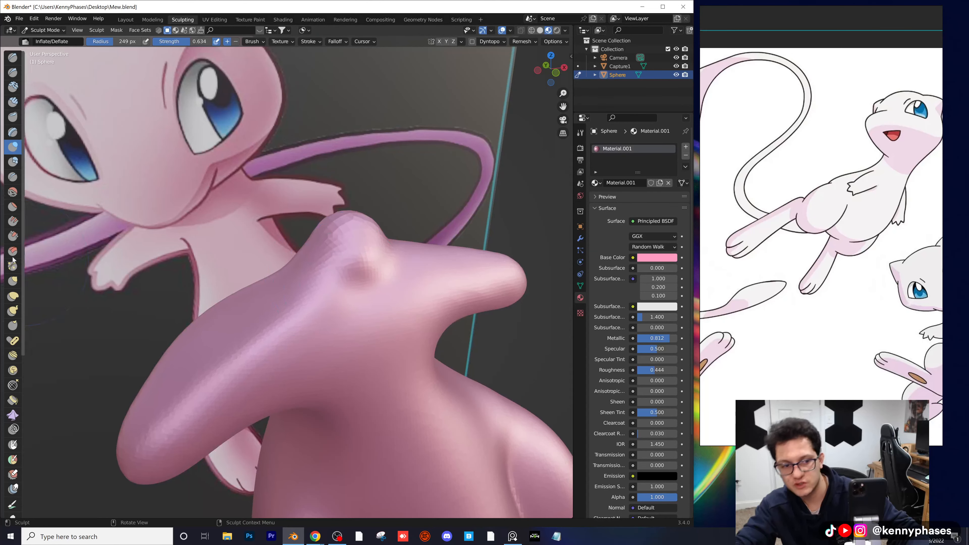
click(12, 192)
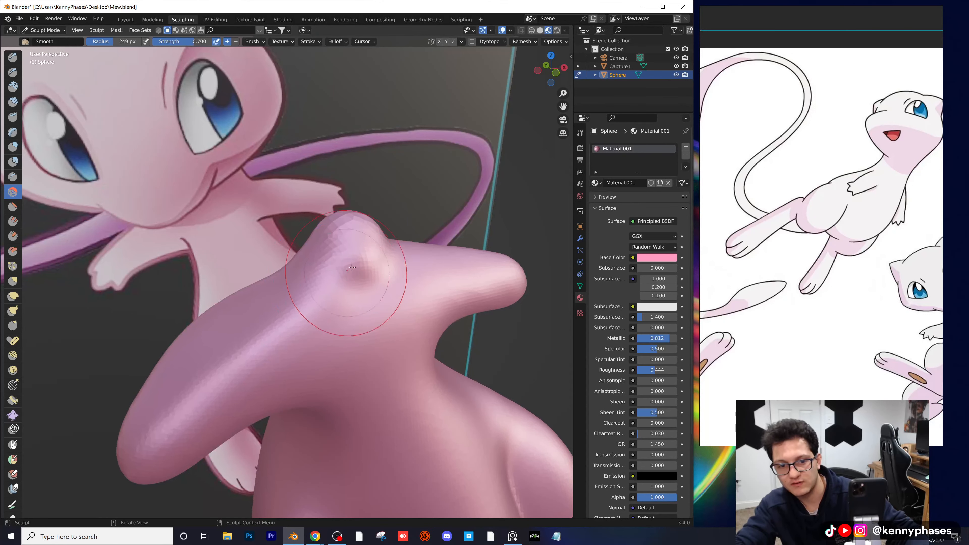
mouse_move(382, 275)
middle_down()
mouse_move(153, 281)
mouse_move(319, 274)
middle_up()
key(KP_0)
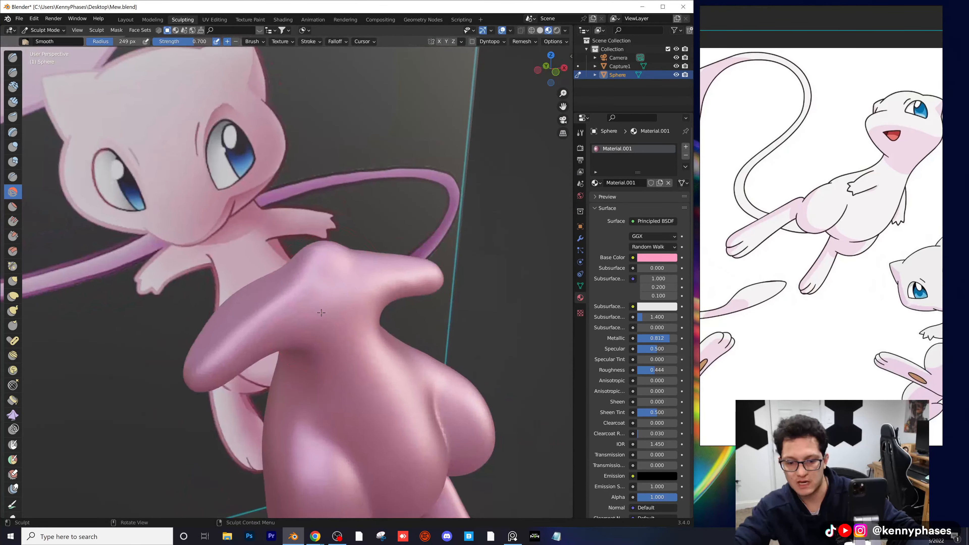
Step: Pull pointed fingers out of the outstretched arm's tip with the Grab brush at 0.400 strength, following the reference hand
scroll(266, 299, up, 8)
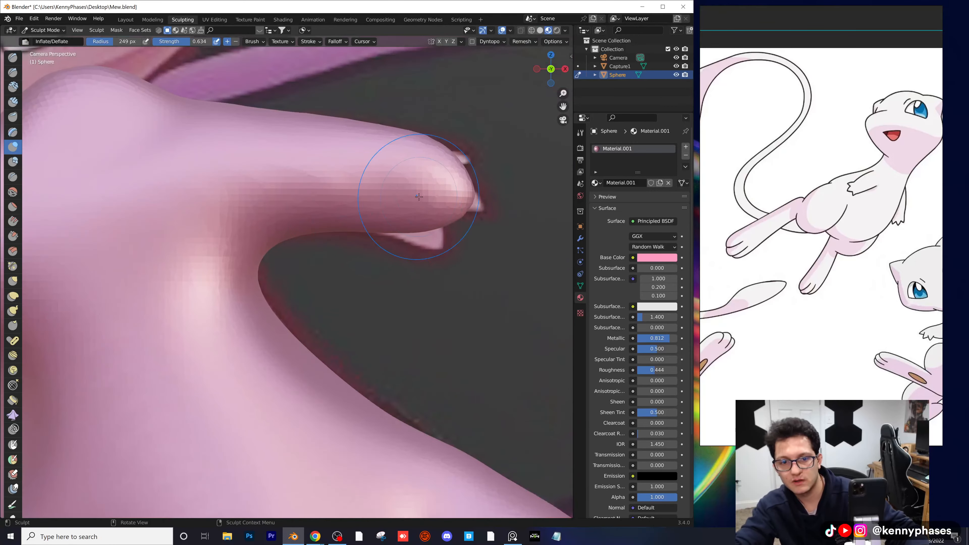
scroll(389, 173, up, 2)
key(g)
scroll(405, 213, up, 2)
scroll(406, 213, up, 3)
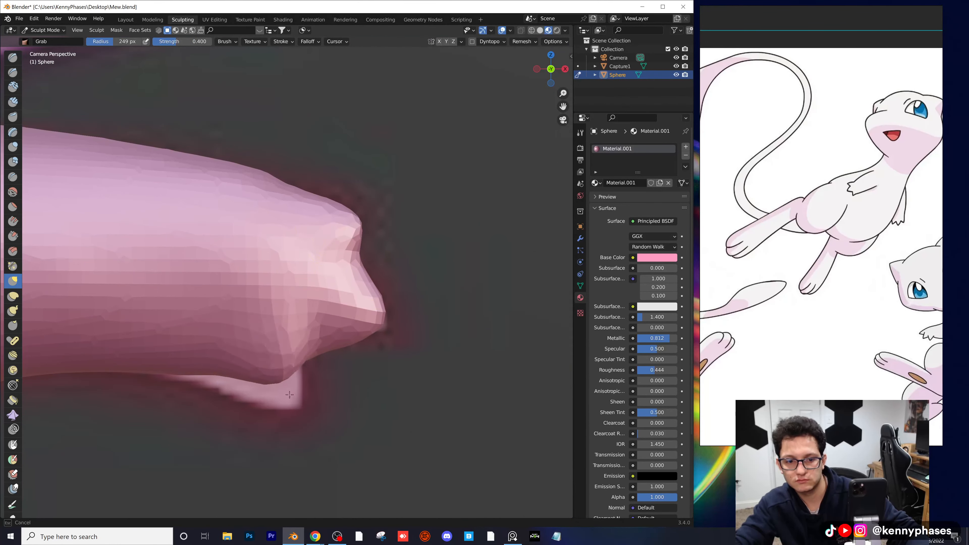
Step: Refine the depth and spacing of the outstretched arm's fingers from the side with the Grab brush
scroll(312, 419, down, 5)
middle_drag(312, 419, 216, 389)
scroll(345, 338, up, 5)
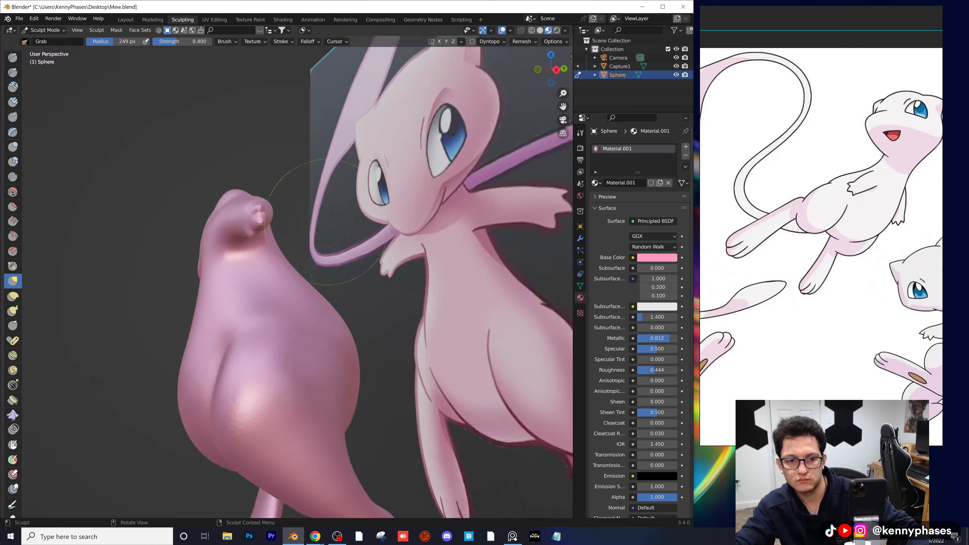
mouse_move(346, 338)
middle_down()
mouse_move(360, 324)
mouse_move(370, 338)
mouse_move(387, 295)
middle_up()
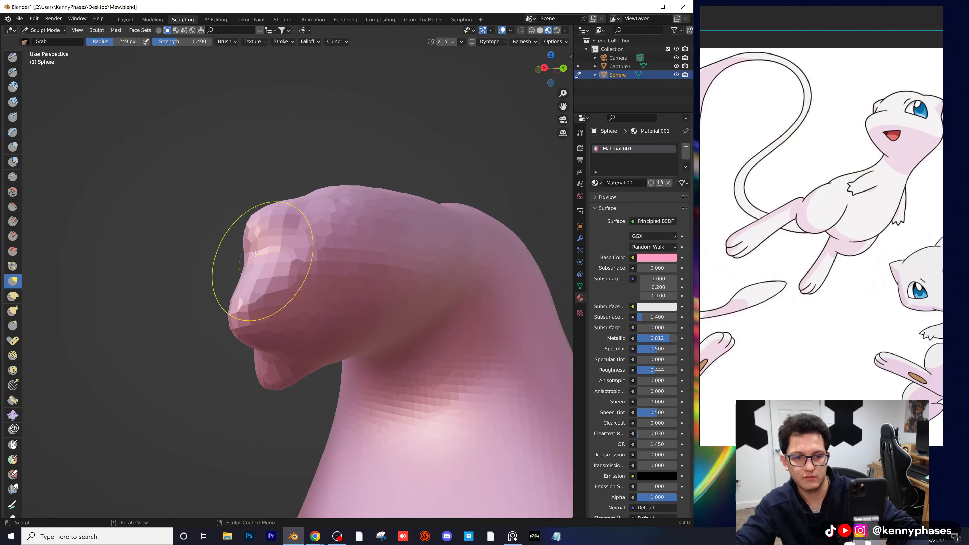
mouse_move(301, 264)
middle_down()
mouse_move(227, 216)
mouse_move(430, 283)
mouse_move(413, 304)
middle_up()
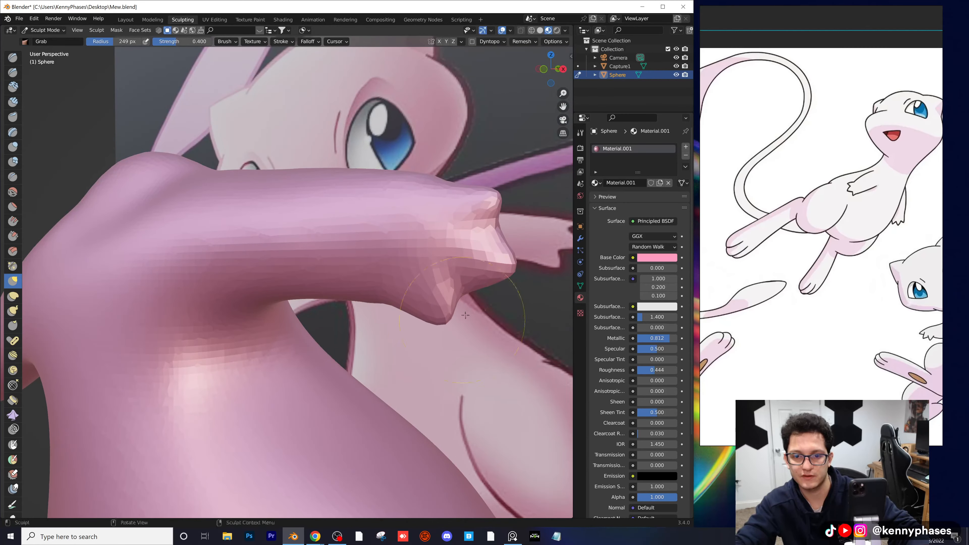
Step: Extend the outstretched hand's lowest finger toward the reference outline through the camera with the Grab brush
scroll(420, 305, down, 5)
mouse_move(422, 303)
middle_down()
mouse_move(327, 314)
mouse_move(395, 293)
middle_up()
key(KP_0)
scroll(223, 265, up, 4)
shift+middle_drag(223, 264, 370, 288)
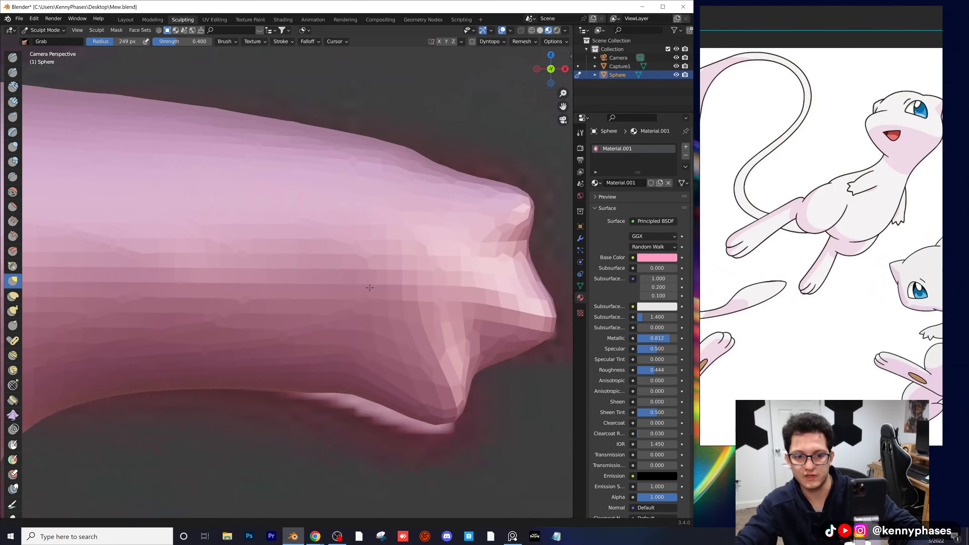
scroll(343, 291, down, 5)
Step: Start pulling fingers out of the other arm's rounded tip with the Grab brush, following the reference hand
shift+middle_drag(171, 318, 374, 320)
scroll(270, 346, up, 8)
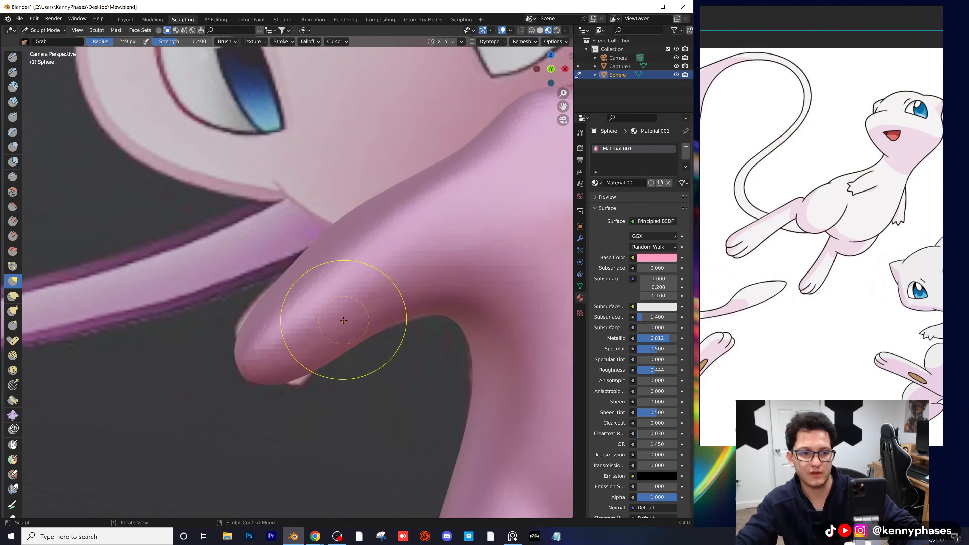
scroll(273, 330, down, 2)
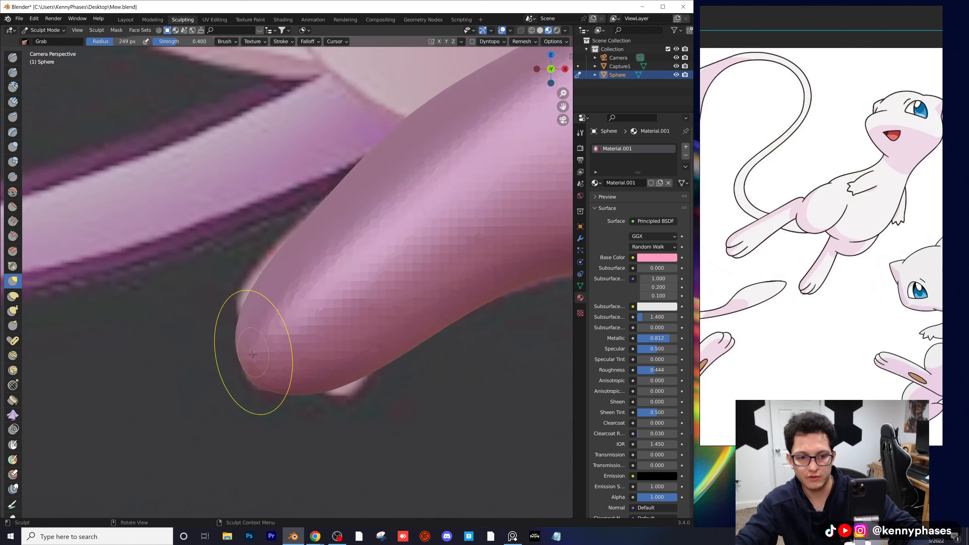
drag(253, 347, 277, 331)
scroll(266, 355, down, 6)
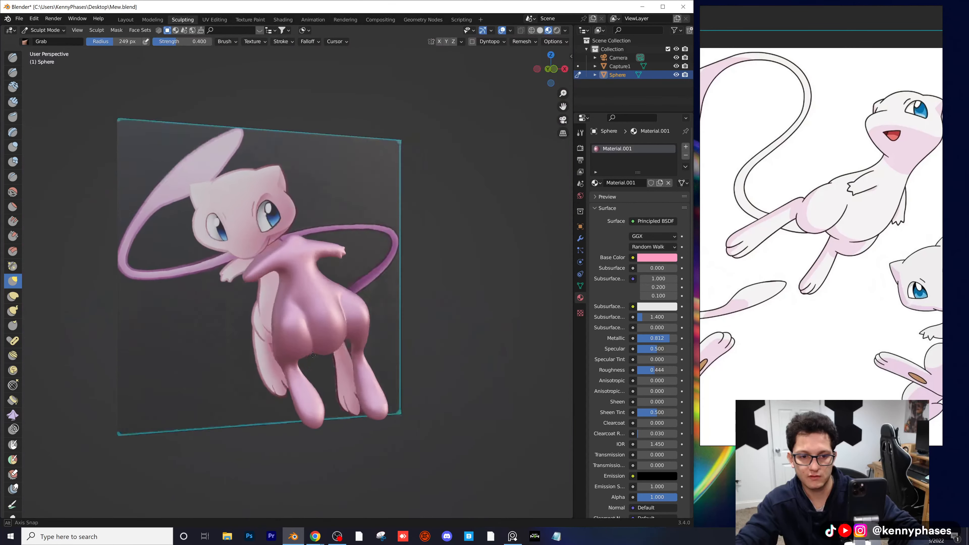
middle_drag(335, 317, 351, 331)
scroll(351, 331, up, 10)
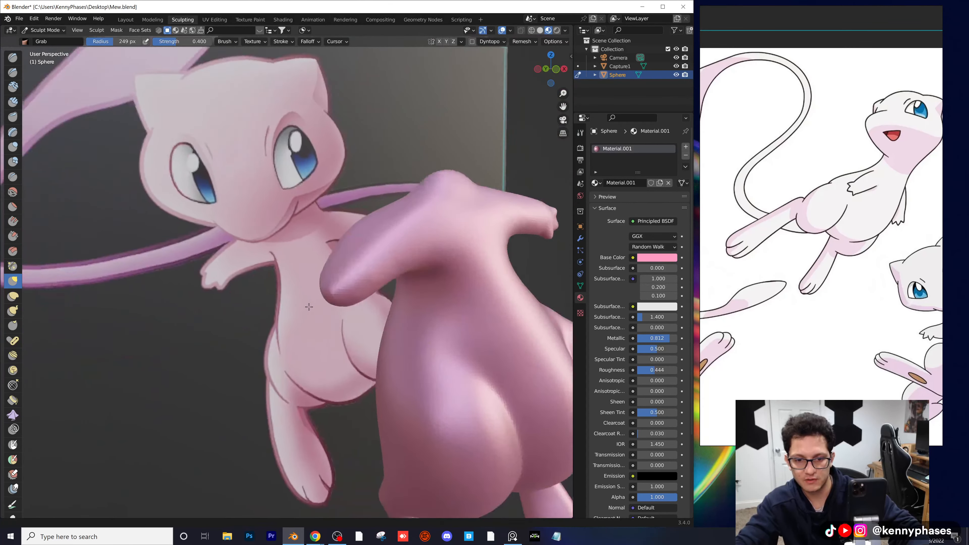
scroll(384, 336, up, 2)
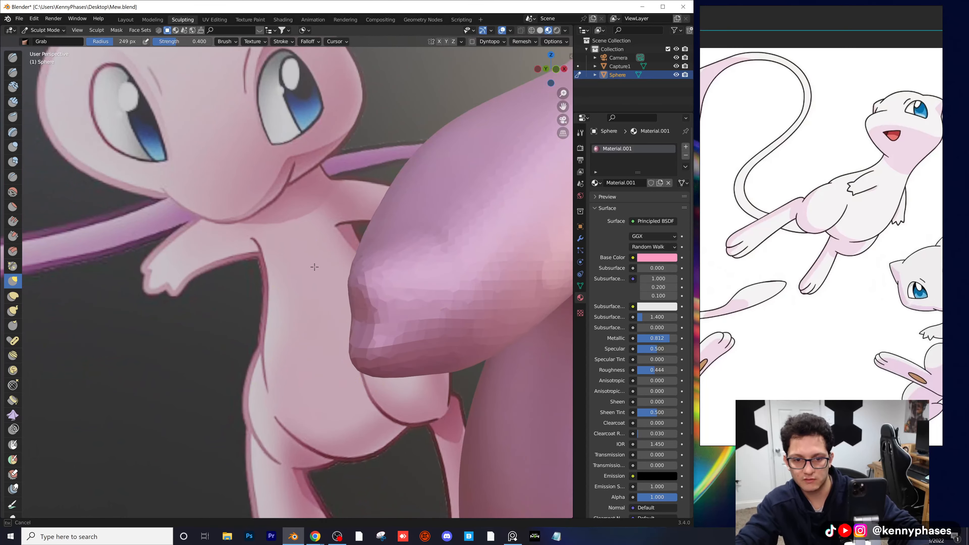
Step: Shape three separate fingers on the second hand from several angles with the Grab brush
scroll(340, 263, down, 4)
middle_drag(410, 282, 276, 239)
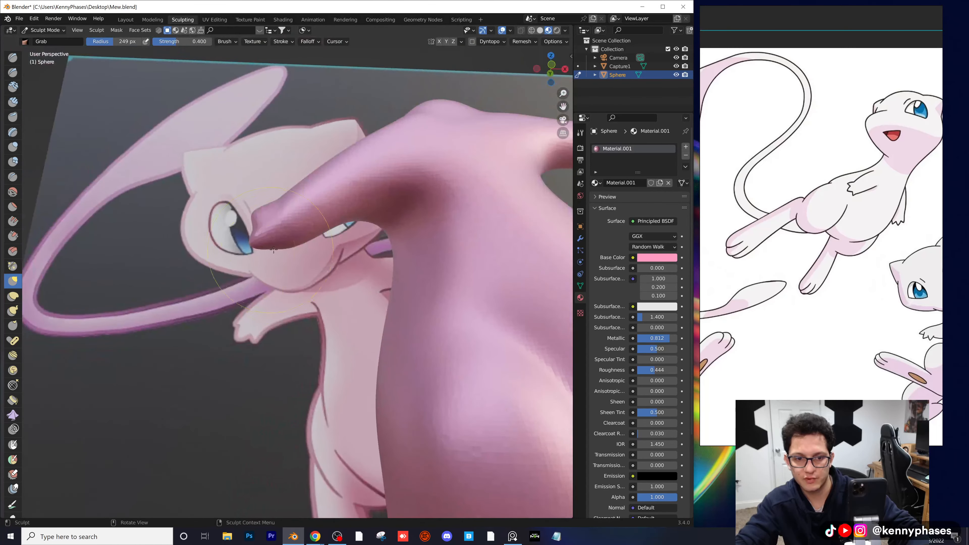
scroll(275, 240, up, 3)
scroll(276, 240, up, 2)
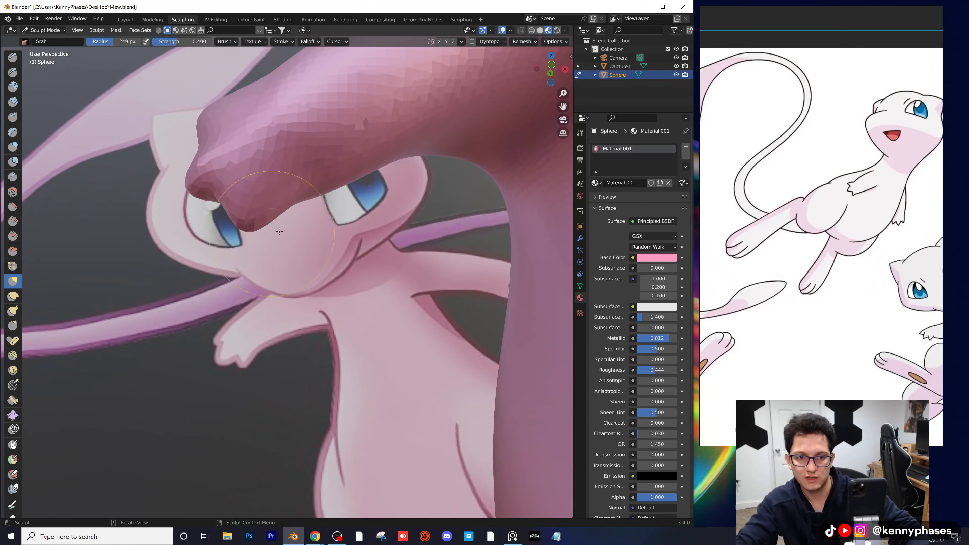
scroll(279, 230, down, 3)
middle_drag(279, 231, 351, 288)
scroll(352, 288, up, 5)
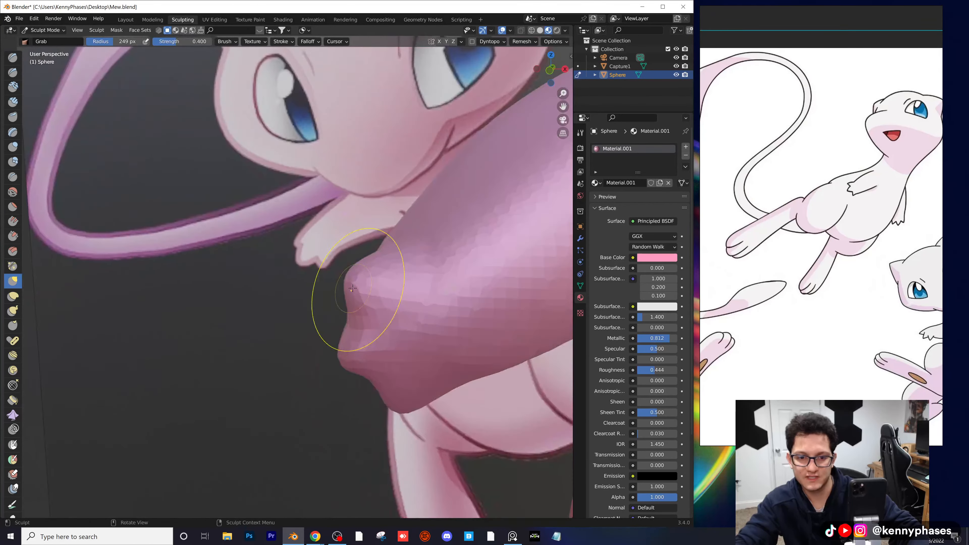
Step: Adjust the second hand's upper finger and the underside of its wrist with the Grab brush
drag(352, 288, 379, 282)
scroll(378, 297, down, 2)
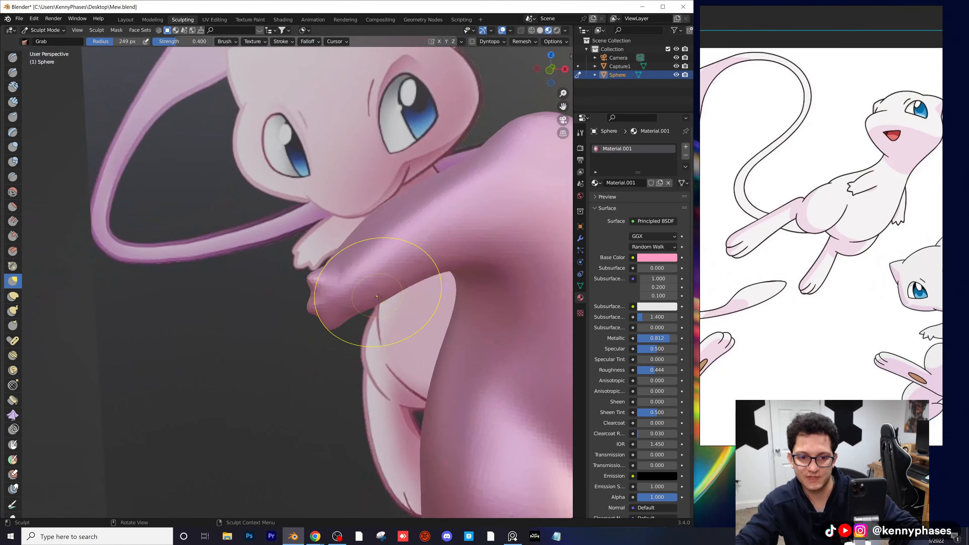
scroll(326, 314, up, 2)
mouse_move(378, 334)
mouse_down()
mouse_move(330, 359)
mouse_move(346, 357)
mouse_up()
Step: Check the arm and body profile from the side, save the file, and switch to the Elastic Deform brush
mouse_move(345, 357)
middle_down()
mouse_move(355, 343)
mouse_move(383, 337)
mouse_move(404, 290)
mouse_move(346, 303)
mouse_move(318, 270)
middle_up()
scroll(363, 336, up, 3)
scroll(382, 328, down, 4)
scroll(410, 286, up, 2)
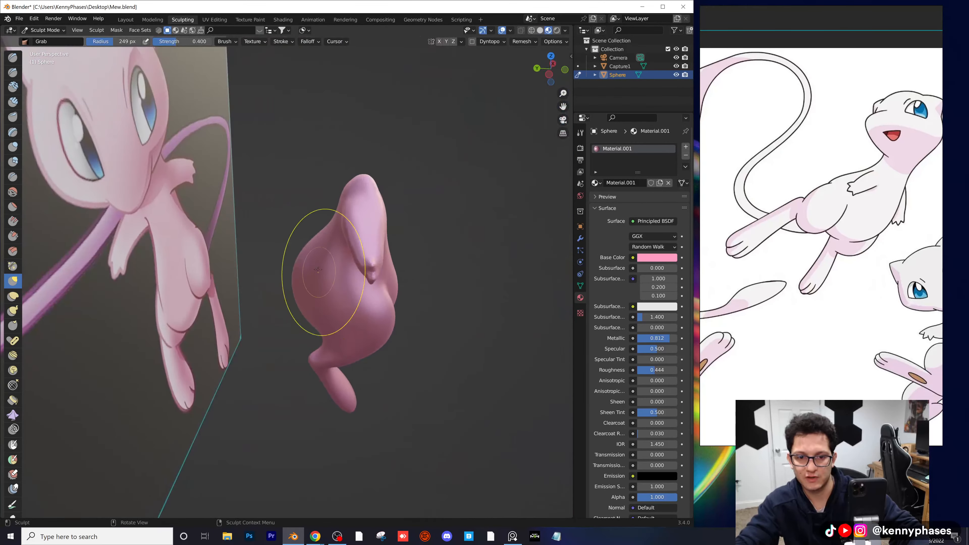
scroll(318, 270, up, 2)
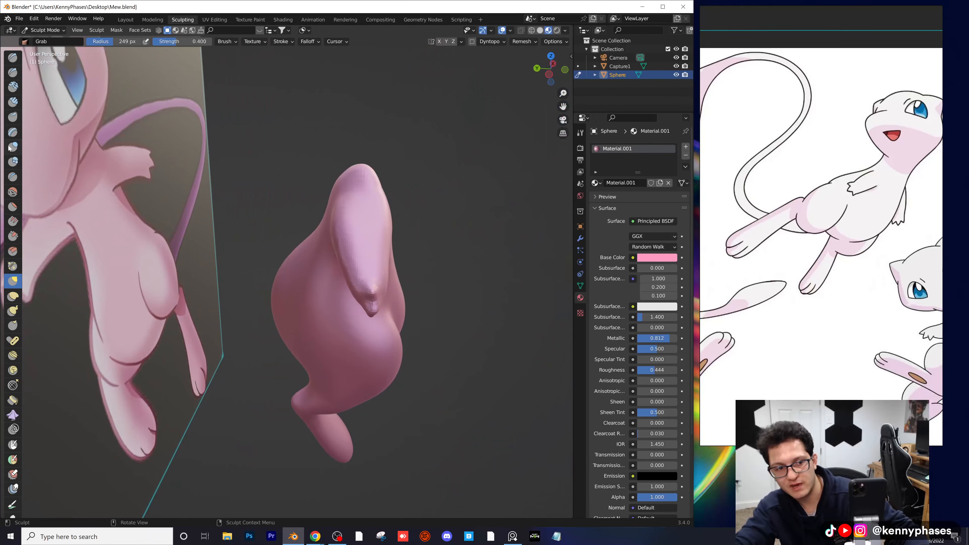
click(13, 310)
key(ctrl+s)
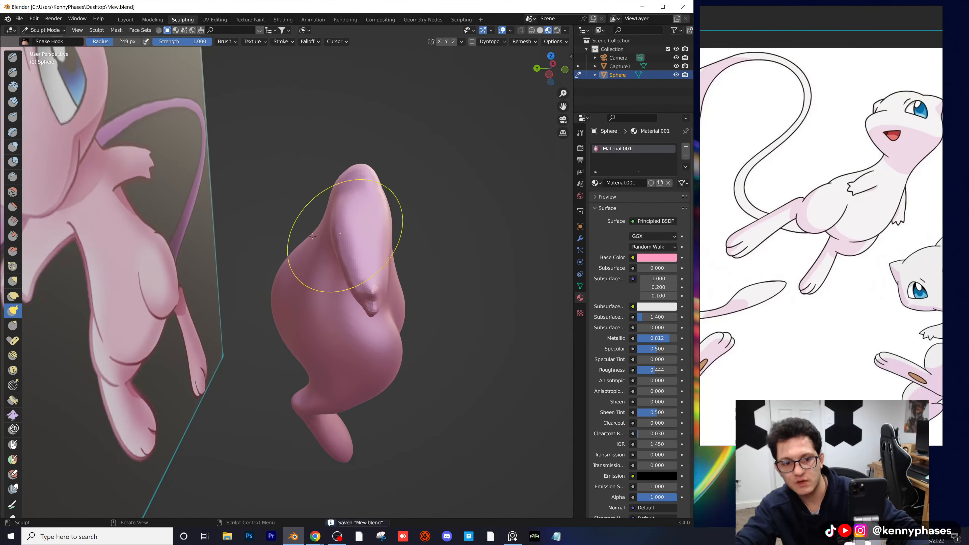
click(12, 296)
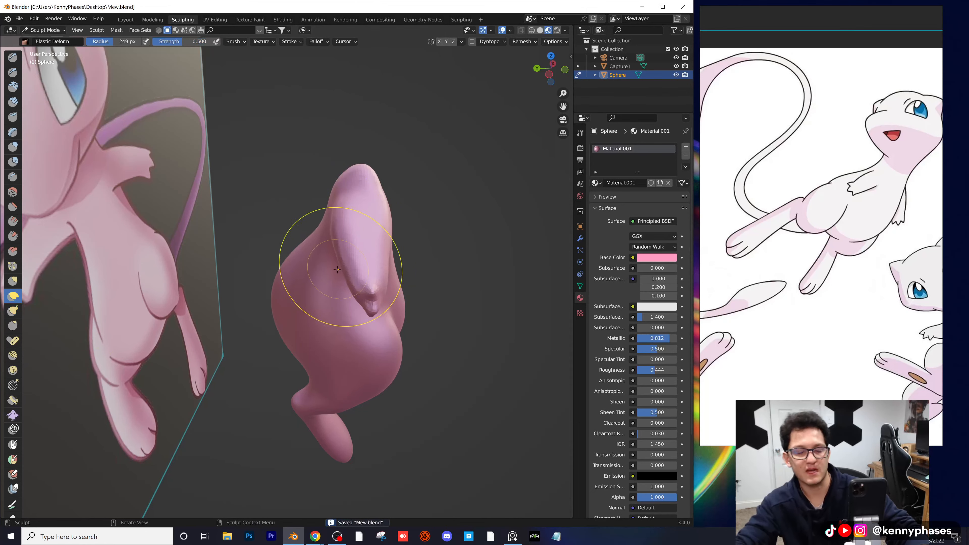
Step: Try to reshape the lowered arm from the side with the Elastic Deform brush at 0.500 strength
scroll(337, 270, up, 5)
middle_drag(335, 245, 275, 271)
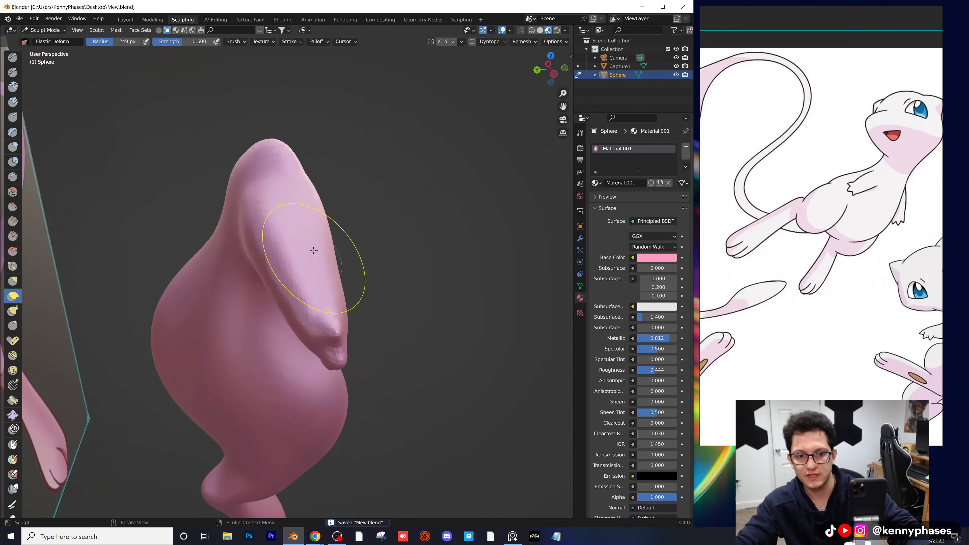
mouse_move(291, 245)
mouse_down()
mouse_move(225, 210)
mouse_move(228, 236)
mouse_up()
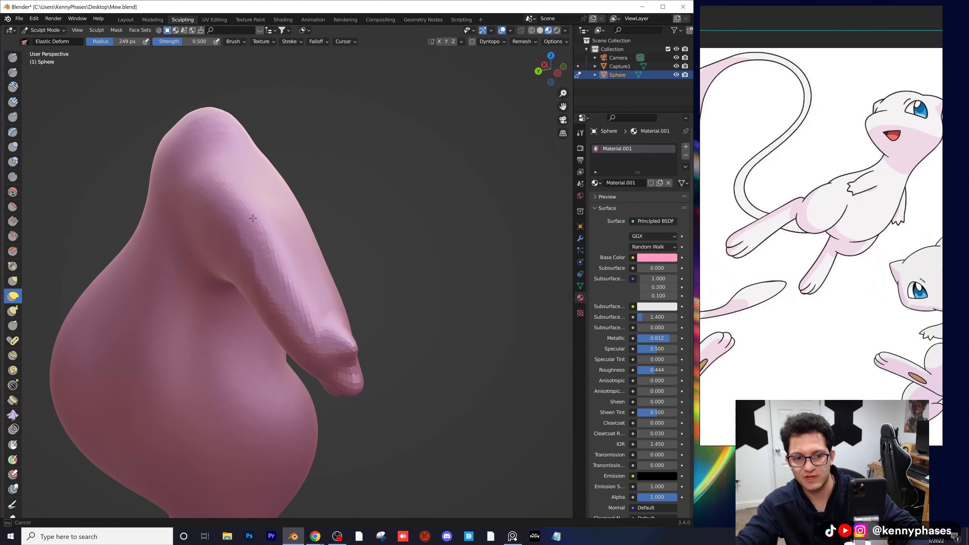
key(ctrl+z)
middle_drag(263, 243, 238, 270)
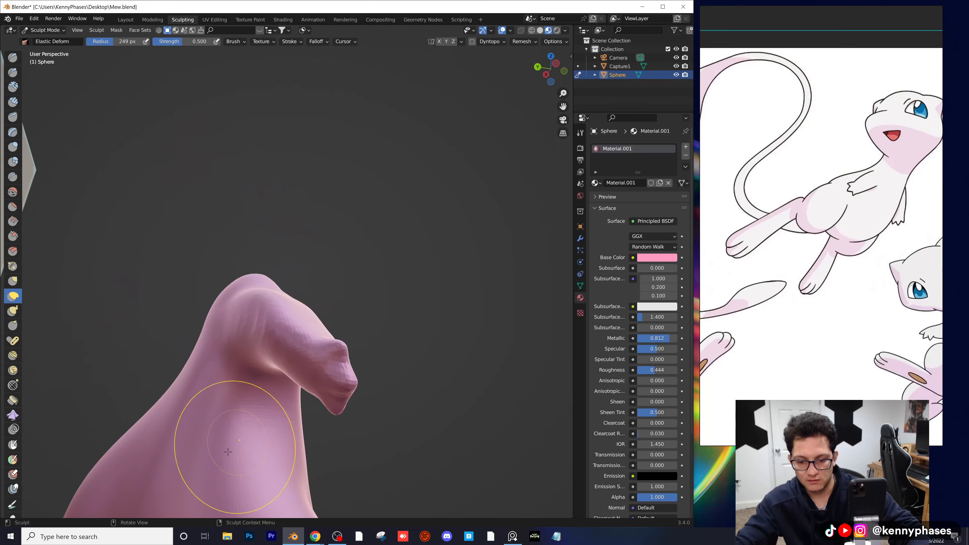
Step: Push the underside of the lowered forearm inward through the camera with Elastic Deform to follow the reference curve
key(KP_0)
mouse_move(345, 292)
shift+middle_down()
mouse_move(216, 294)
mouse_move(259, 271)
mouse_move(199, 252)
mouse_move(202, 235)
shift+middle_up()
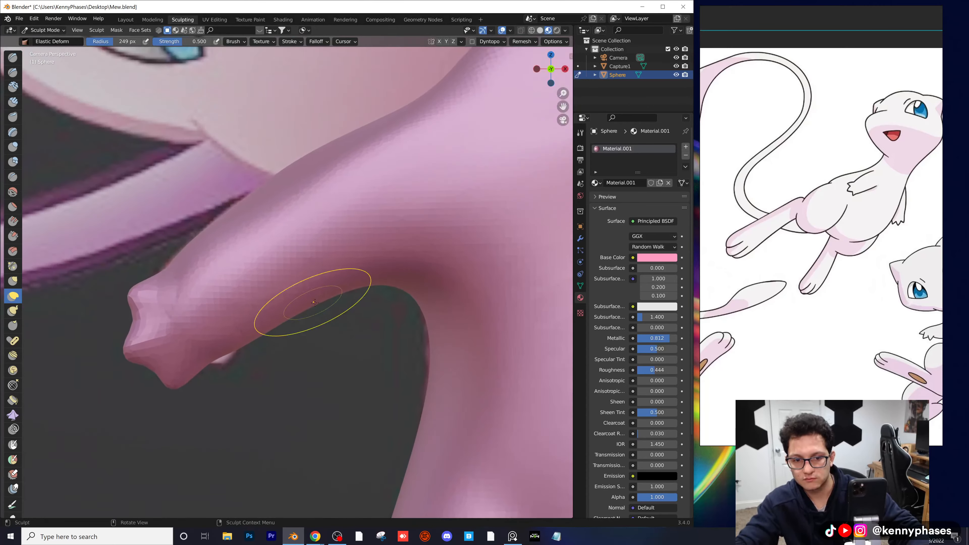
drag(231, 309, 243, 291)
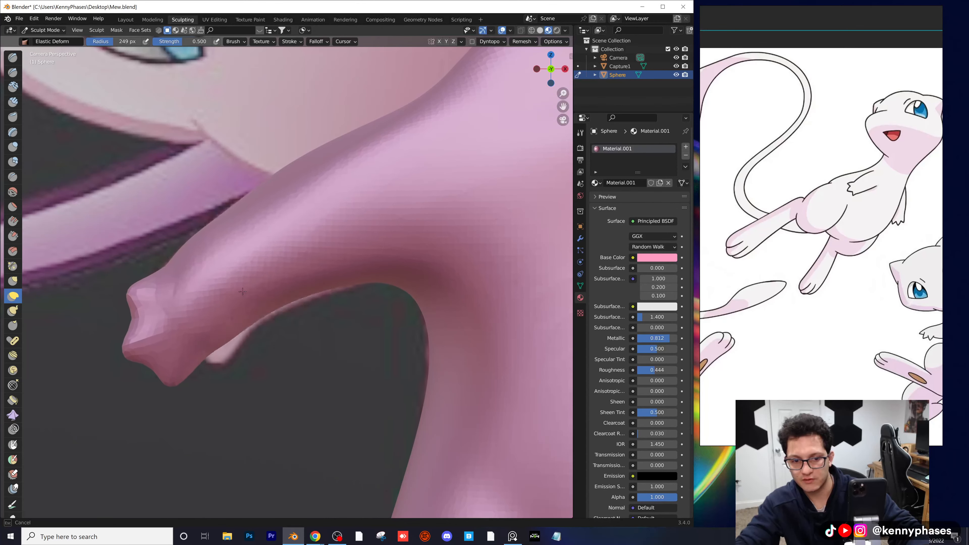
scroll(223, 361, down, 4)
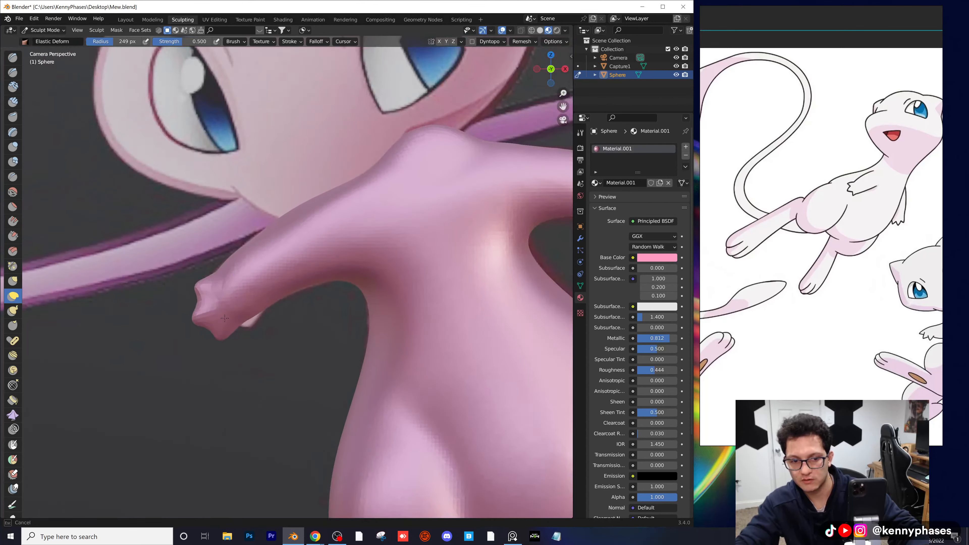
Step: Refine the arm and shoulder contours with Elastic Deform to match the reference, and save the file
shift+middle_drag(384, 287, 195, 316)
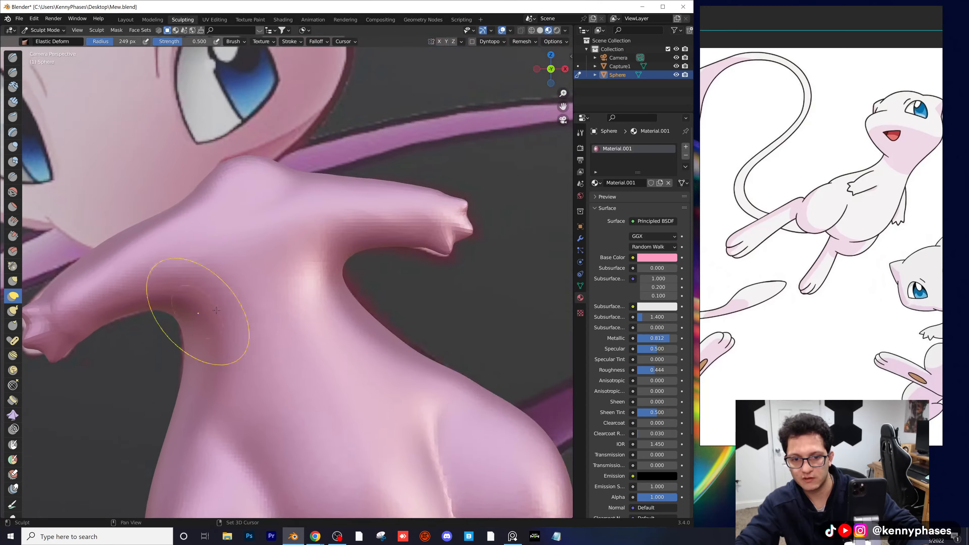
scroll(418, 279, up, 2)
shift+middle_drag(399, 285, 270, 315)
mouse_move(237, 272)
mouse_down()
mouse_move(232, 257)
mouse_move(247, 274)
mouse_move(292, 271)
mouse_move(252, 201)
mouse_move(263, 192)
mouse_move(313, 216)
mouse_move(141, 234)
mouse_move(170, 225)
mouse_up()
mouse_move(264, 265)
middle_down()
mouse_move(428, 281)
mouse_move(225, 259)
mouse_move(333, 247)
middle_up()
key(ctrl+s)
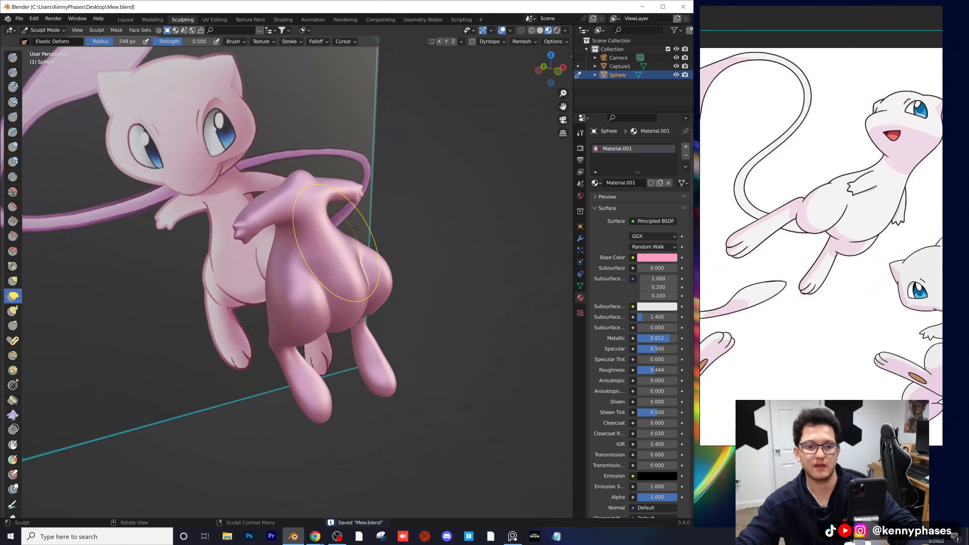
Step: Add a UV sphere for the head in the Layout workspace and place it above the neck stub
click(125, 20)
middle_drag(350, 239, 322, 217)
click(390, 139)
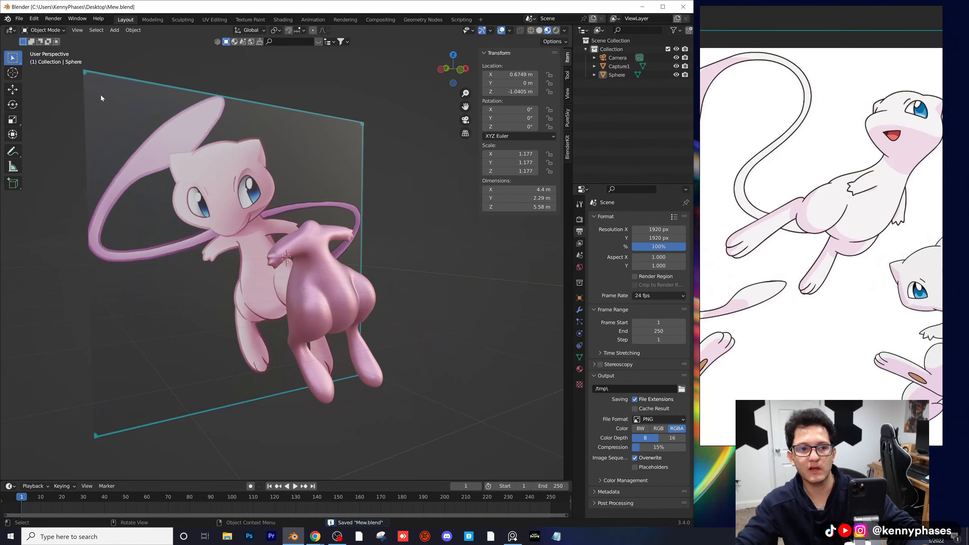
click(114, 30)
mouse_move(140, 40)
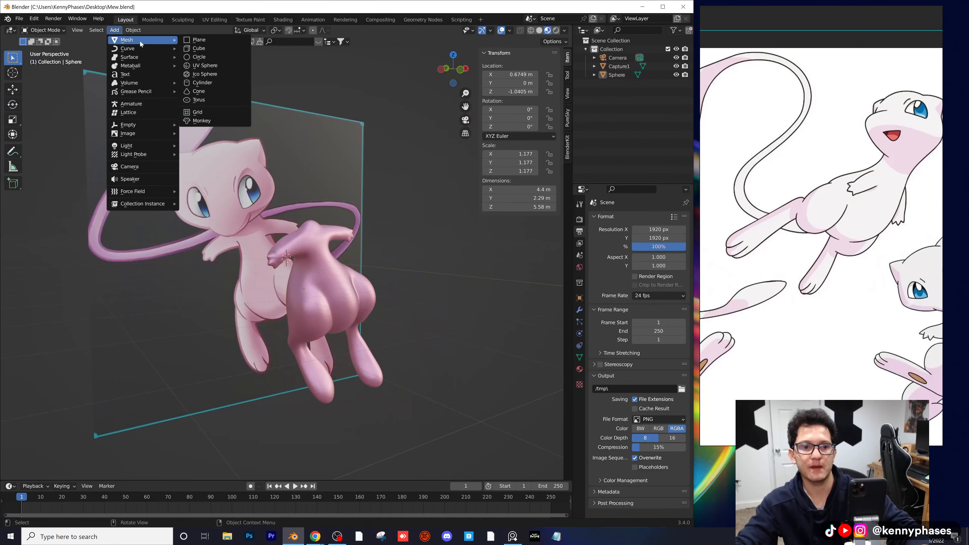
click(216, 65)
key(g)
click(421, 113)
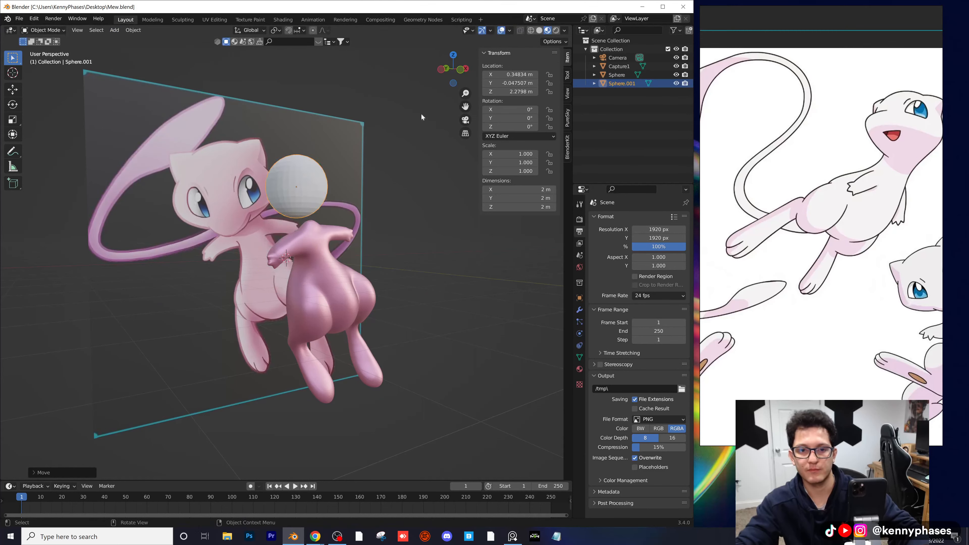
Step: Move the head sphere over the neck to about X 0.10 m, Y -1.19 m, Z 2.08 m and check it through the camera
click(445, 69)
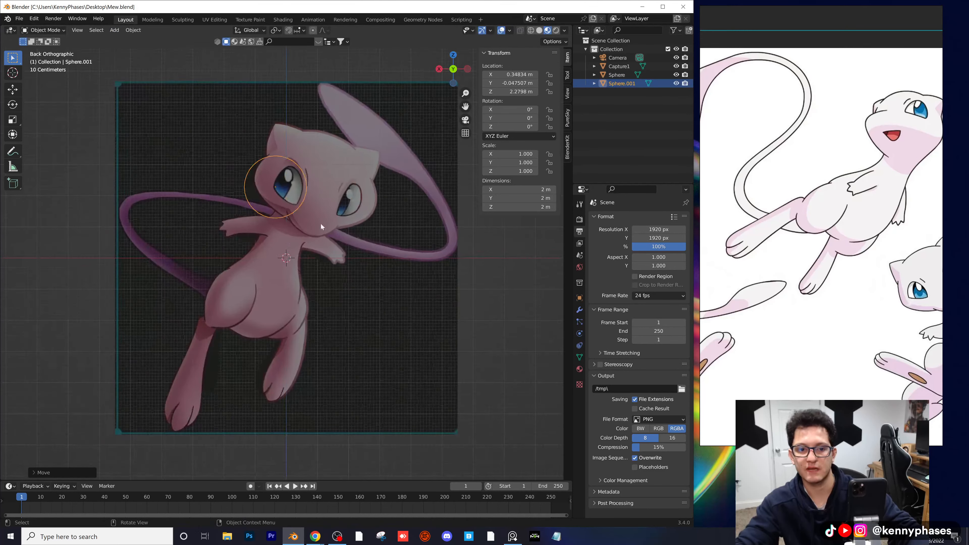
click(468, 69)
key(g)
click(300, 220)
middle_drag(300, 219, 262, 245)
key(g)
click(309, 236)
key(KP_0)
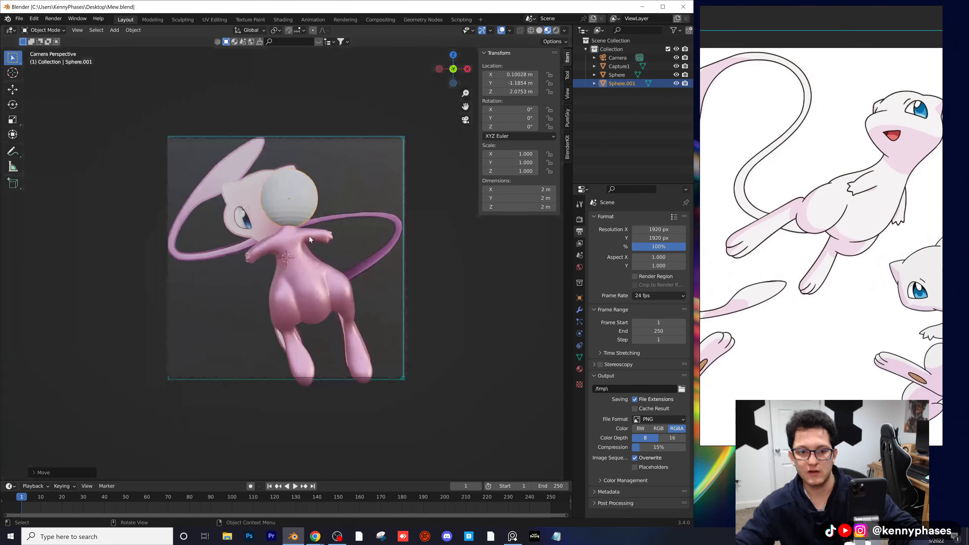
Step: Scale the head sphere to about 1.10 and move it over the reference head in the camera view
scroll(246, 178, up, 5)
scroll(329, 128, down, 4)
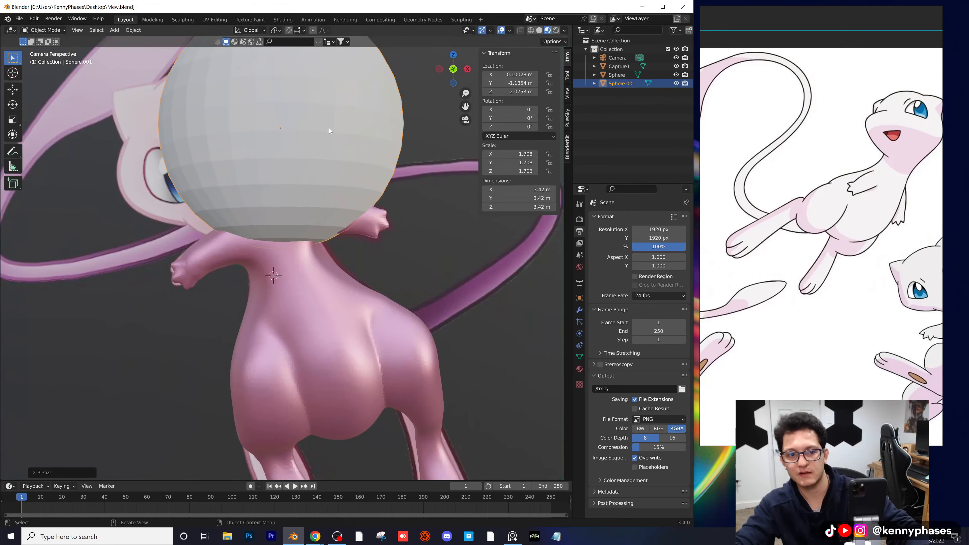
key(s)
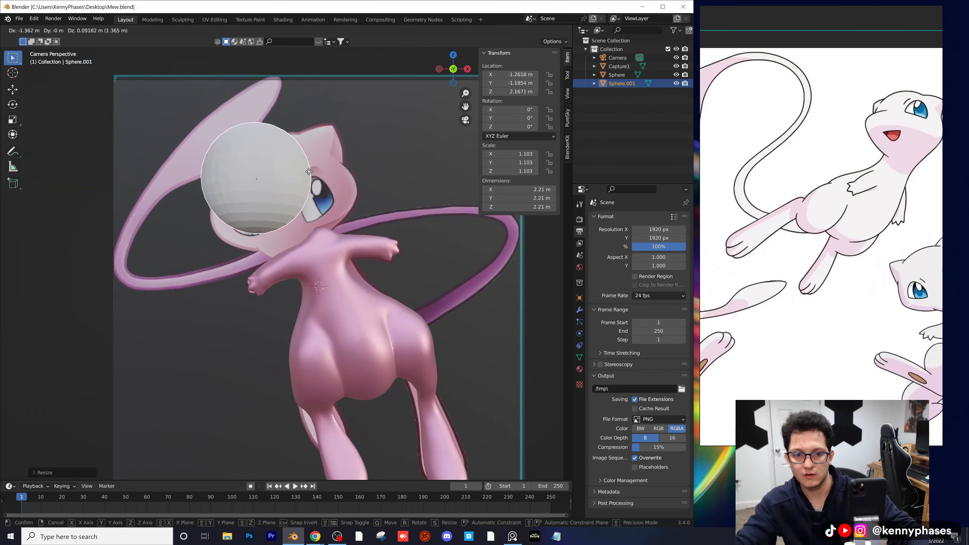
key(g)
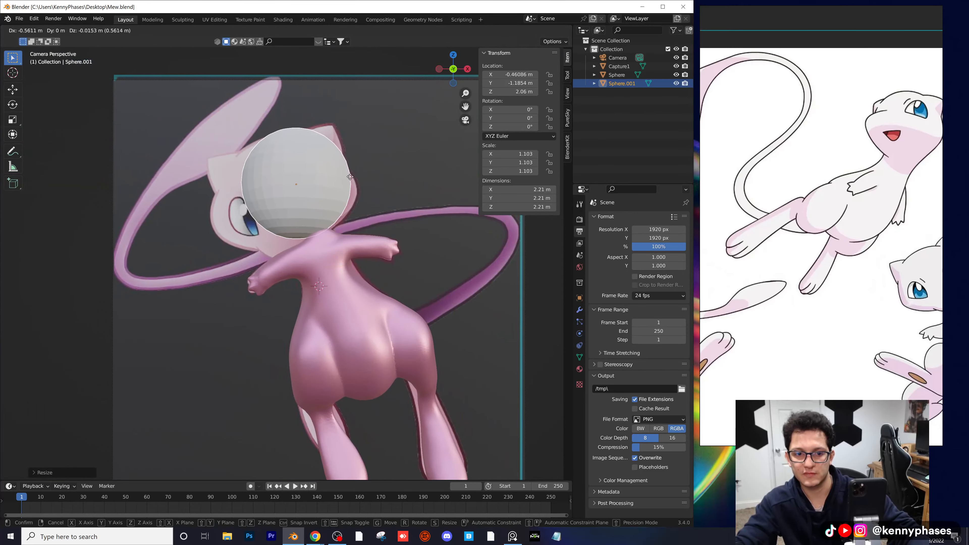
click(348, 179)
Step: Hide the body object Sphere so the reference head and body are unobstructed
click(625, 67)
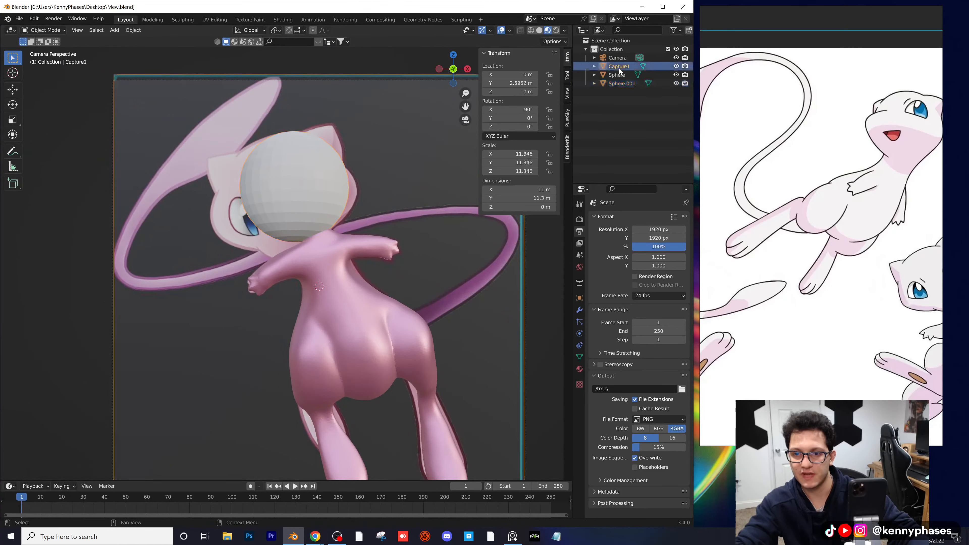
click(676, 74)
click(676, 75)
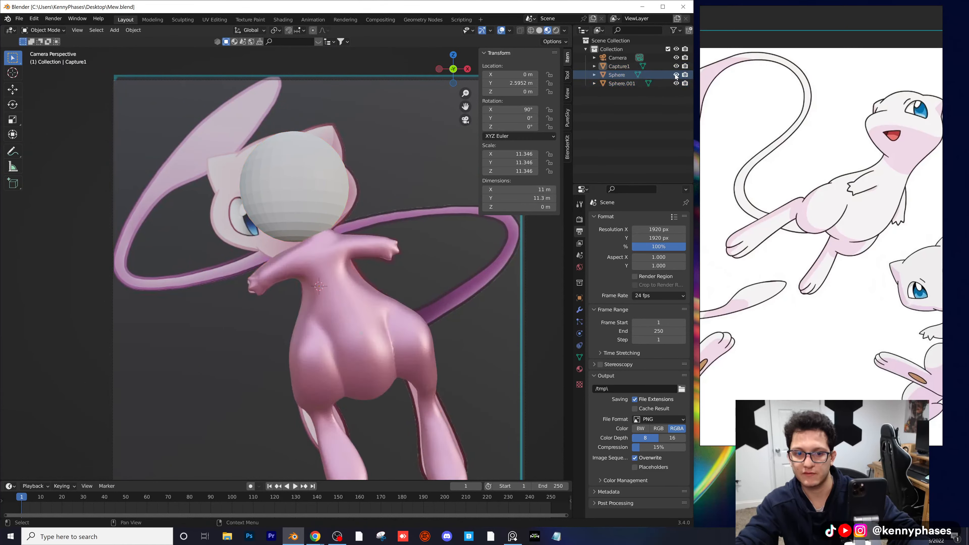
click(676, 74)
click(676, 75)
click(676, 75)
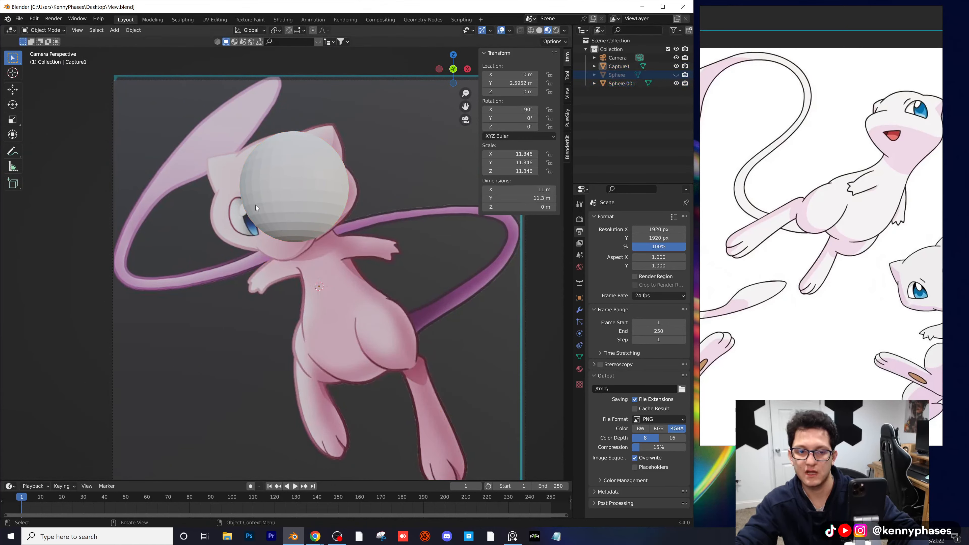
Step: Move the head sphere onto the middle of the reference face, at about X -0.81 m, Y -1.19 m, Z 1.83 m
click(310, 183)
key(g)
click(301, 174)
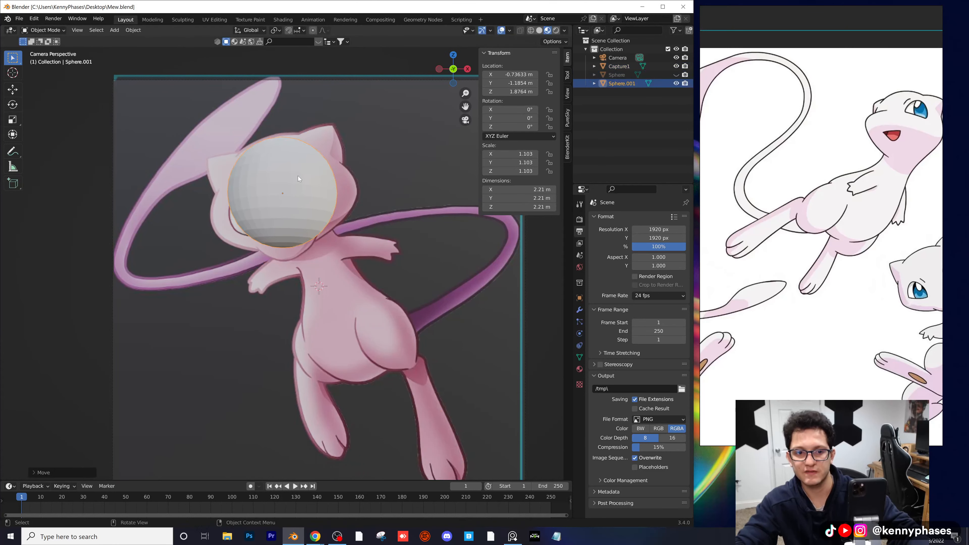
scroll(318, 190, up, 3)
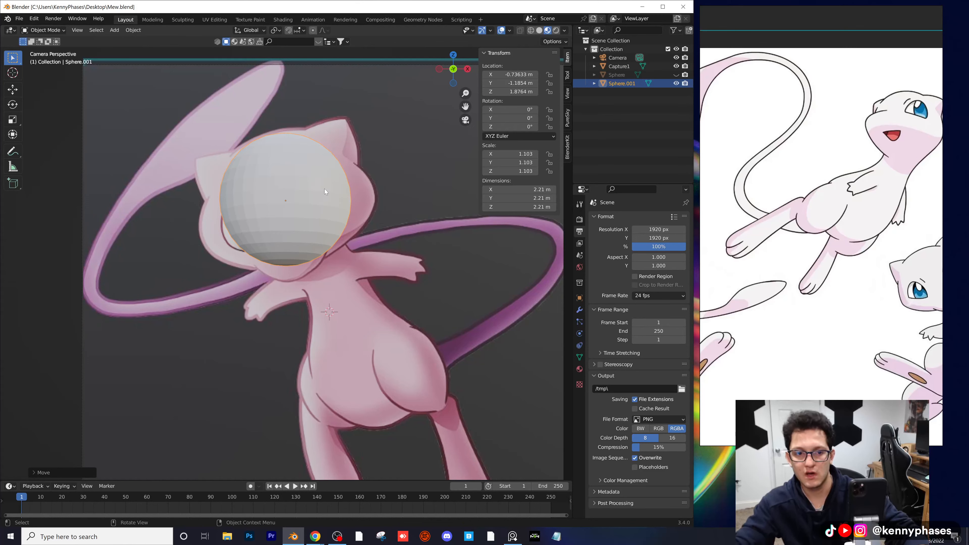
key(g)
click(319, 191)
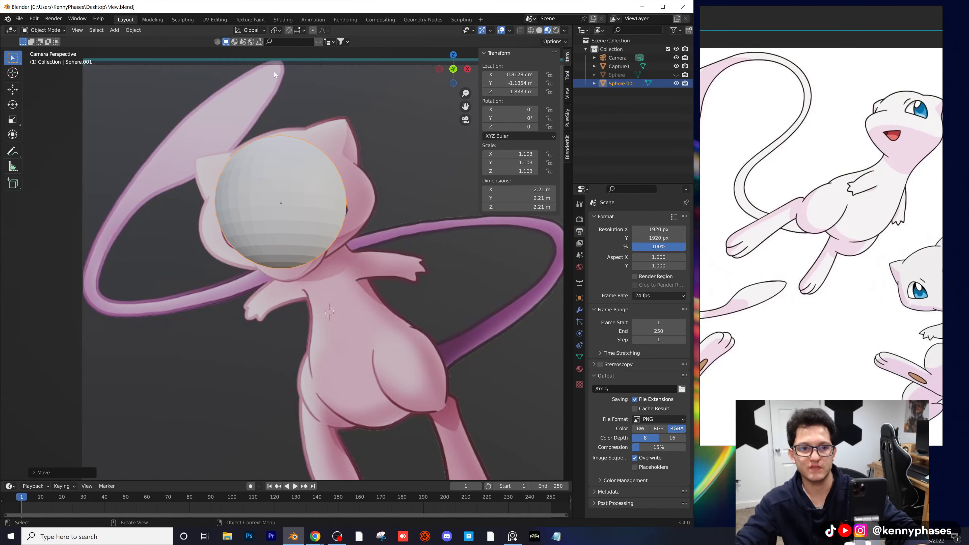
Step: In the Sculpting workspace's camera view, remesh the head sphere with a 0.4 m voxel size and check its topology
click(183, 19)
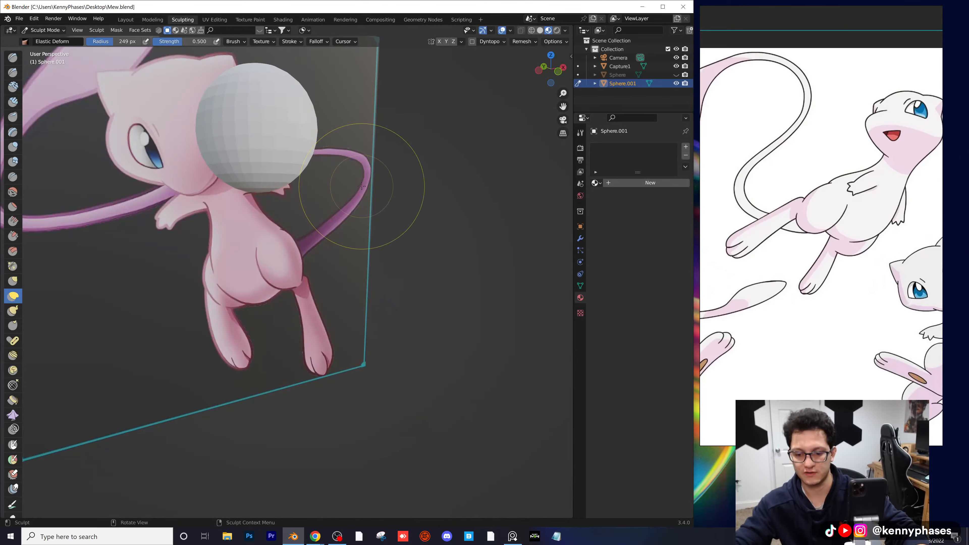
key(KP_0)
scroll(324, 182, down, 5)
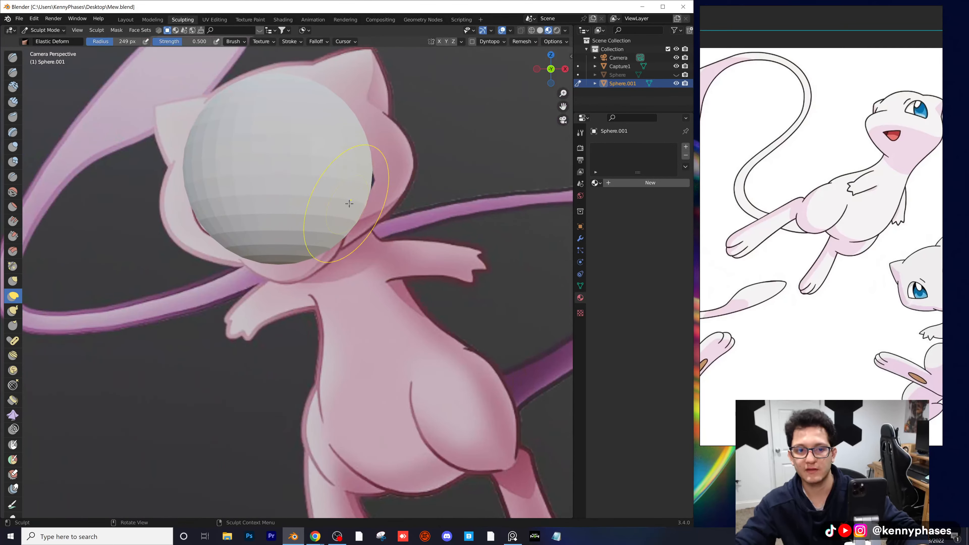
click(522, 41)
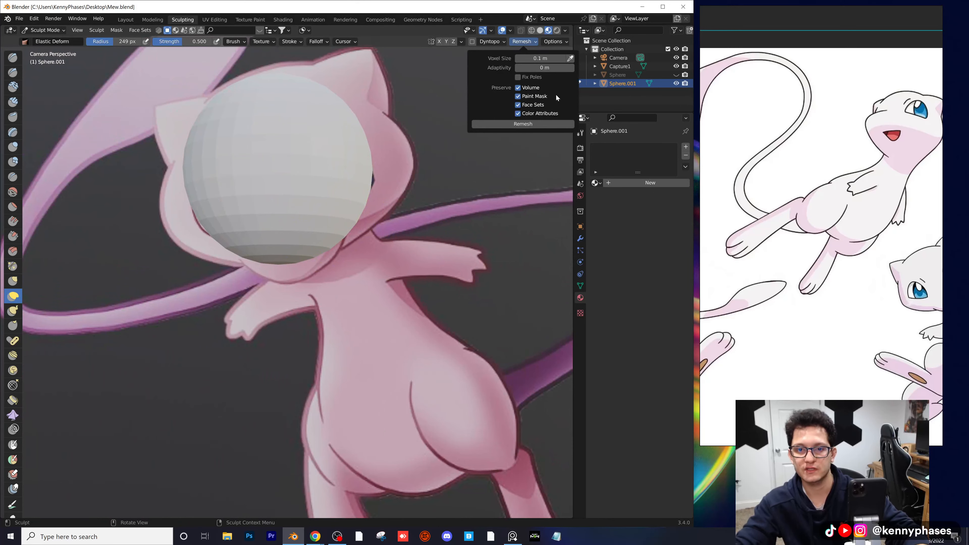
click(539, 58)
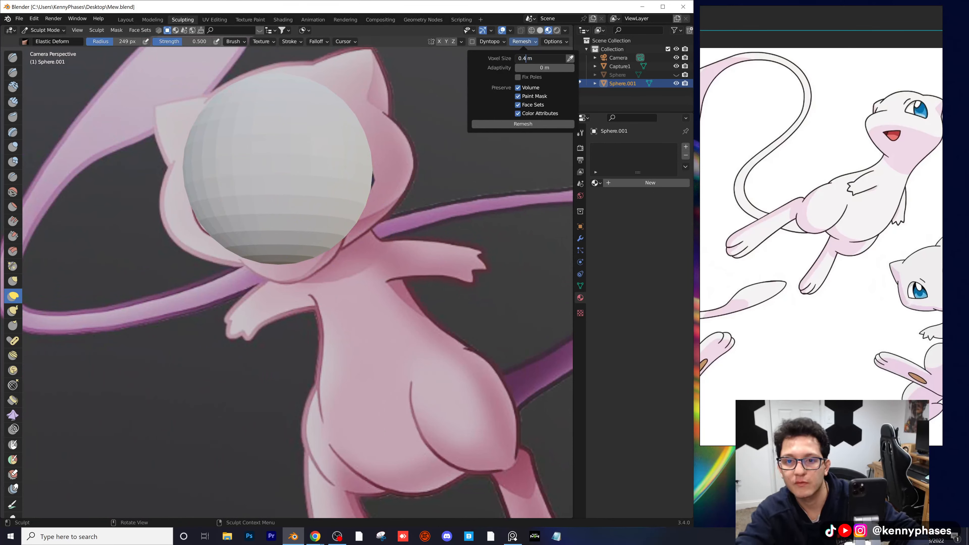
key(Return)
click(523, 124)
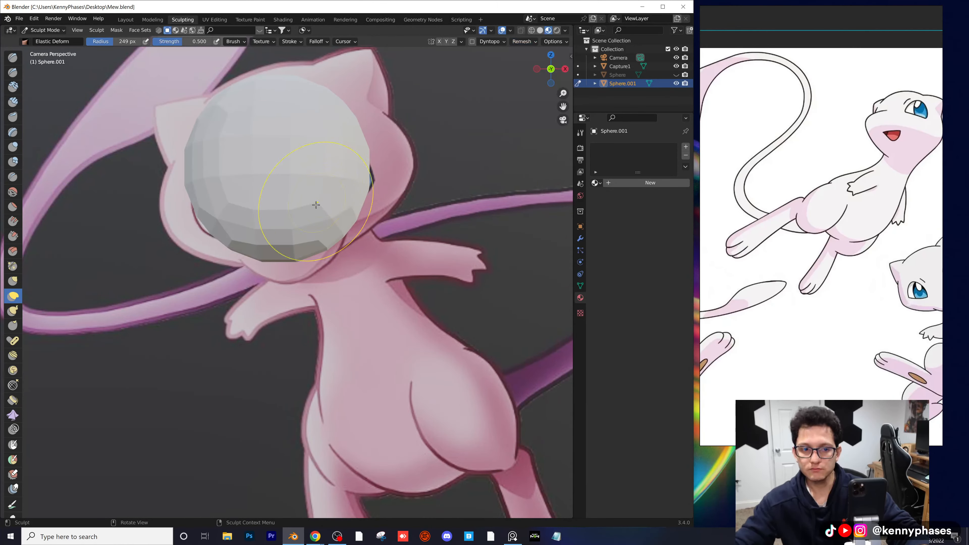
key(Tab)
key(Tab)
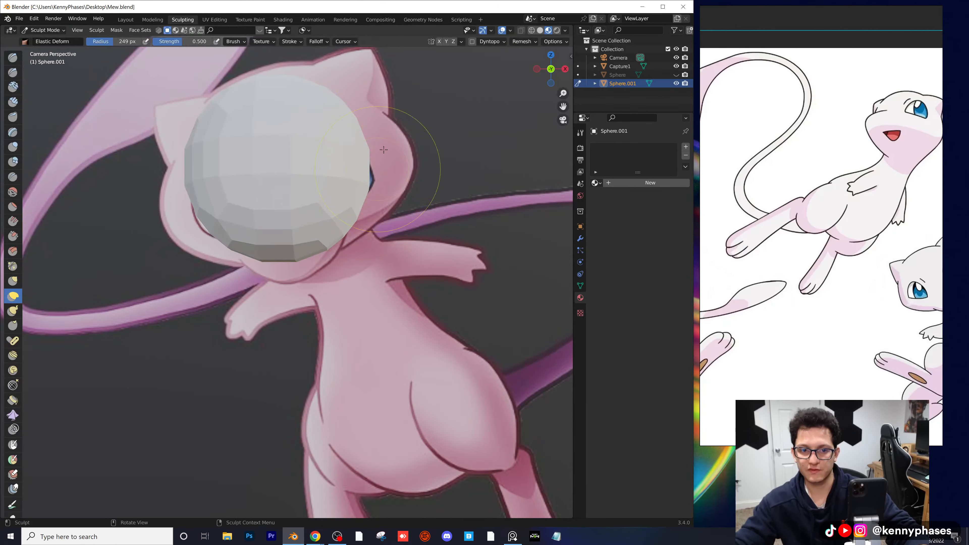
Step: Widen both sides of the head with the Inflate brush, using X-axis mirroring
click(13, 147)
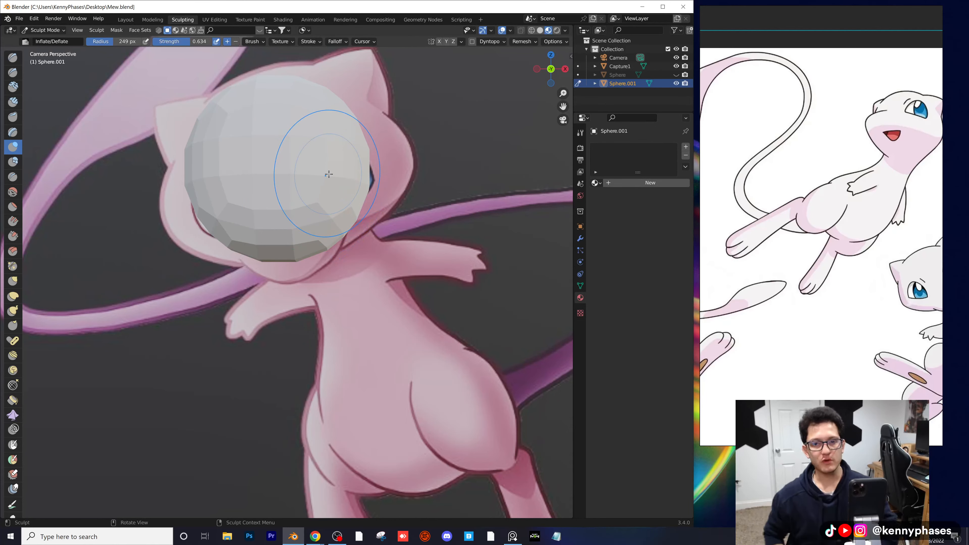
click(439, 41)
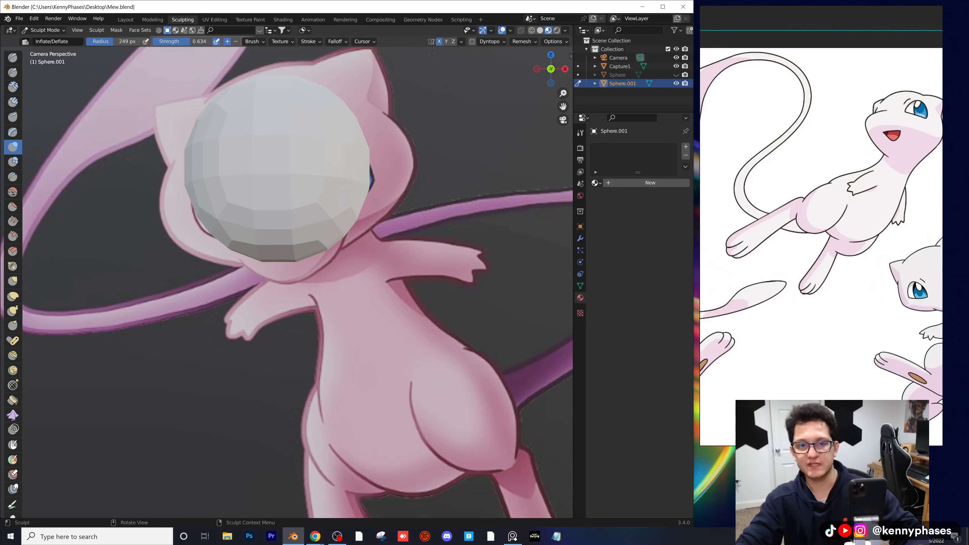
mouse_move(372, 162)
mouse_down()
mouse_move(343, 160)
mouse_move(367, 134)
mouse_up()
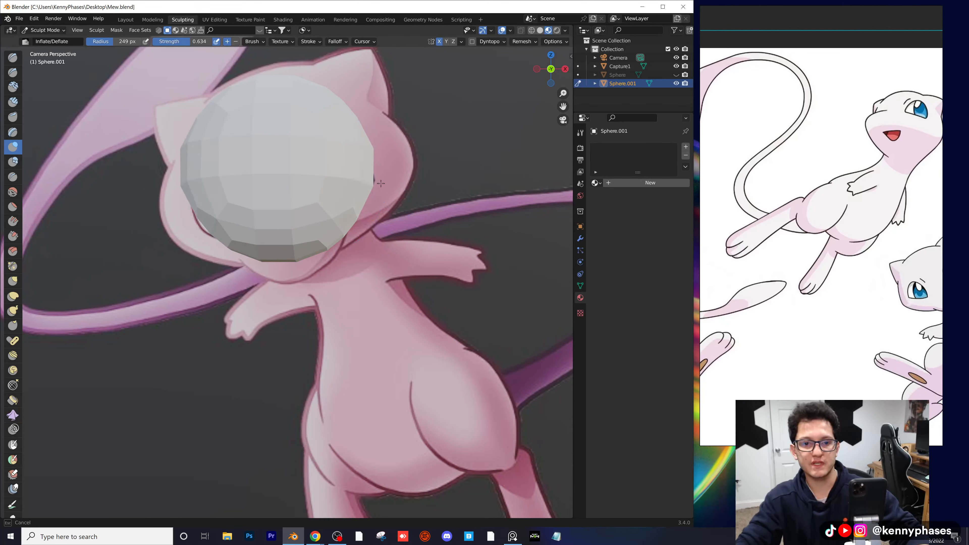
mouse_move(381, 184)
mouse_down()
mouse_move(376, 156)
mouse_move(383, 184)
mouse_up()
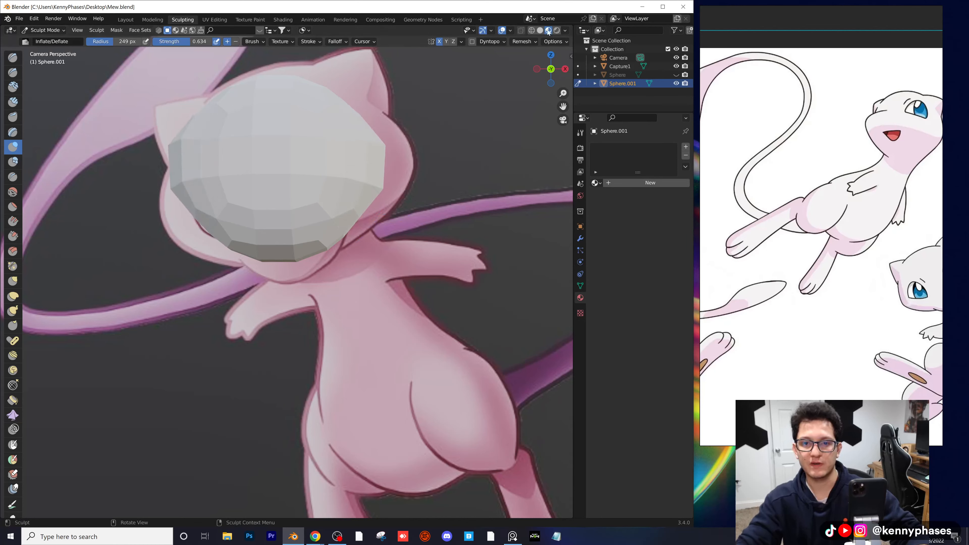
Step: Remesh the head with a 0.2 m voxel size
click(532, 42)
click(540, 58)
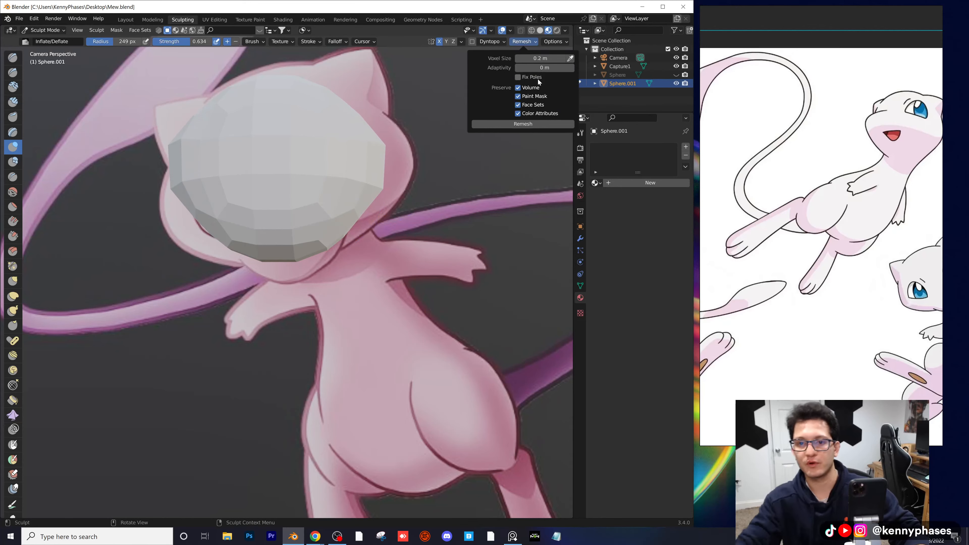
click(522, 124)
Step: Inflate the cheeks out to the reference outline and build up the chin and lower face with mirrored strokes
drag(373, 142, 384, 172)
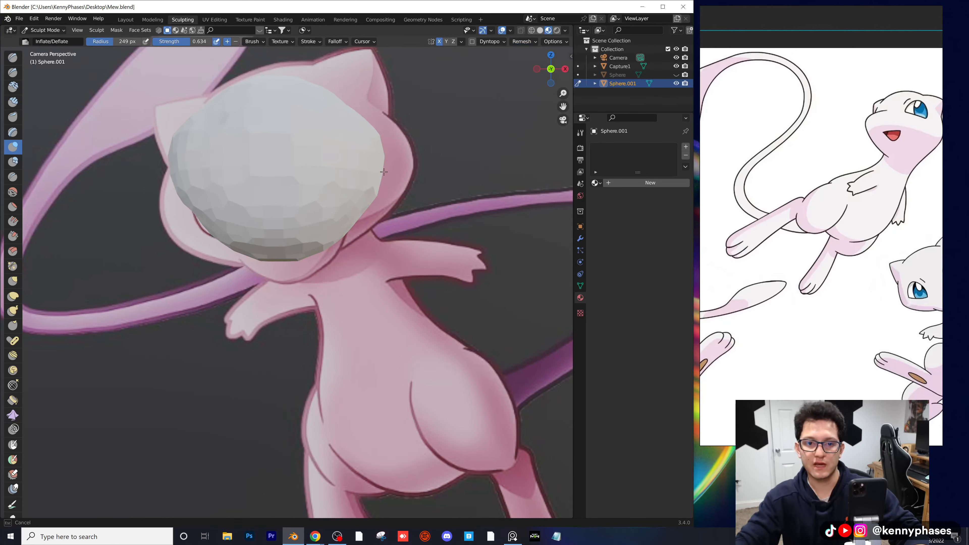
mouse_move(397, 188)
mouse_down()
mouse_move(387, 155)
mouse_move(399, 159)
mouse_move(370, 113)
mouse_up()
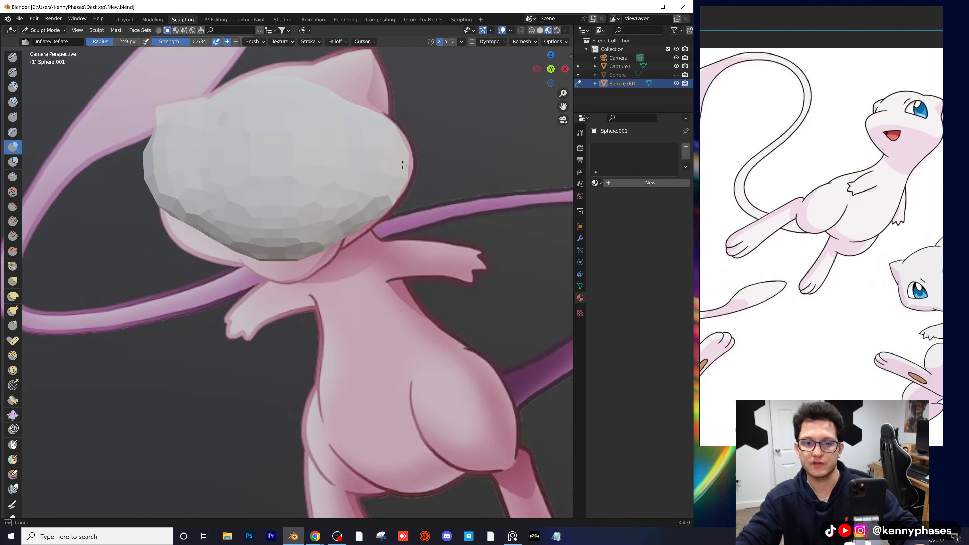
drag(402, 164, 398, 171)
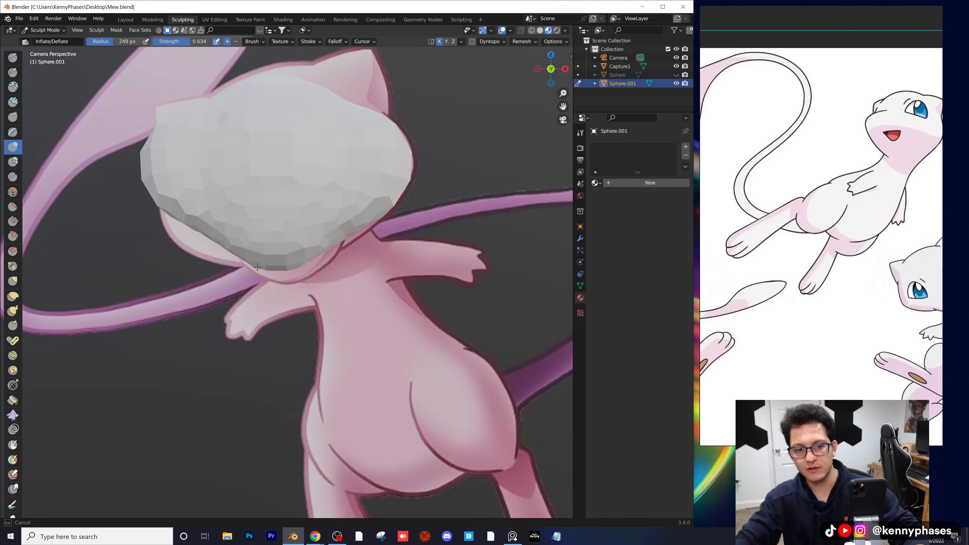
drag(291, 268, 306, 260)
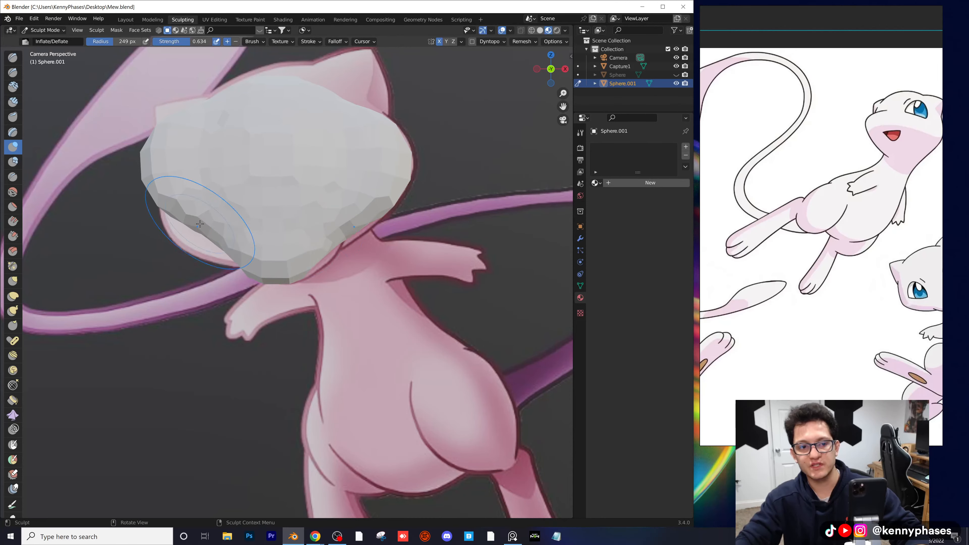
drag(199, 224, 229, 214)
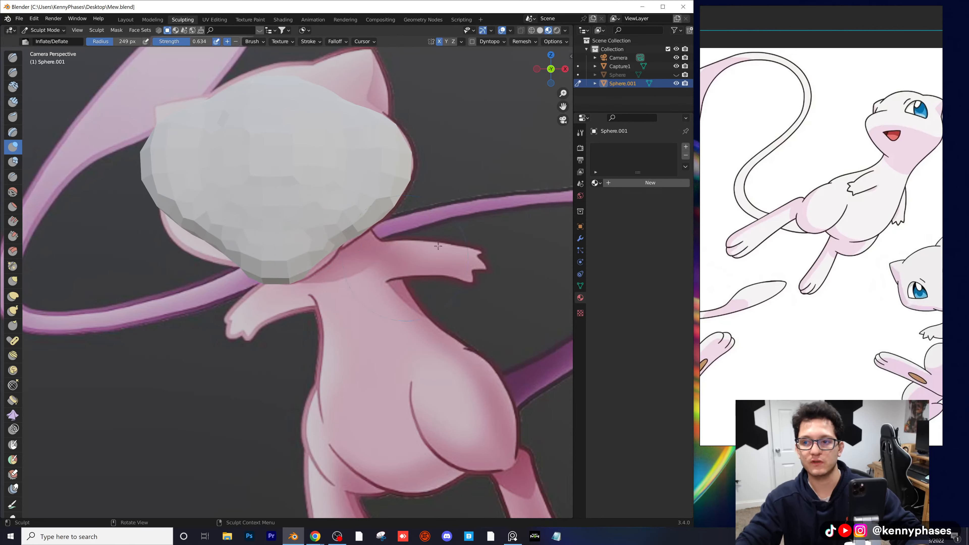
Step: Remesh the head with a 0.03 m voxel size and inspect the denser mesh in Edit Mode
scroll(282, 206, down, 5)
middle_drag(282, 206, 318, 197)
scroll(384, 166, up, 3)
scroll(318, 197, up, 3)
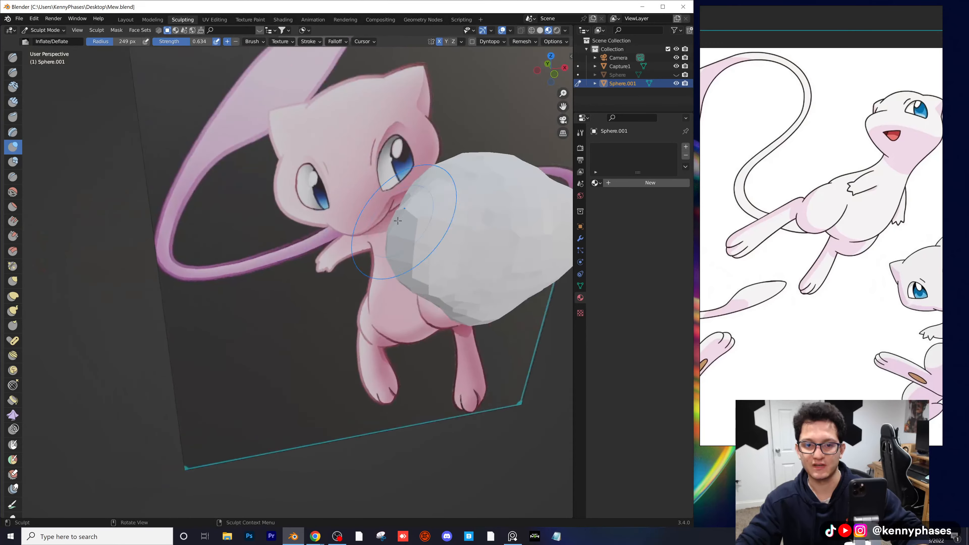
click(521, 41)
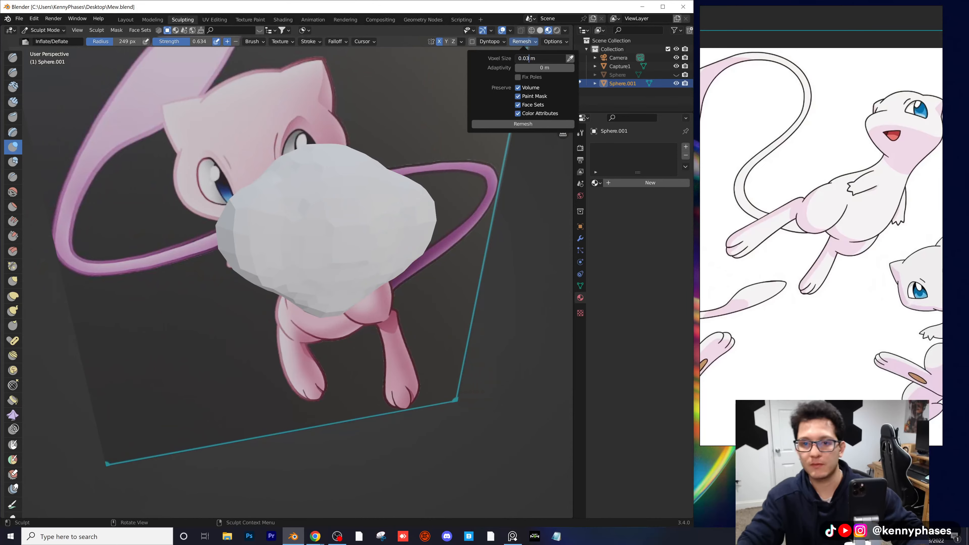
key(Return)
click(523, 123)
key(Tab)
scroll(354, 205, up, 3)
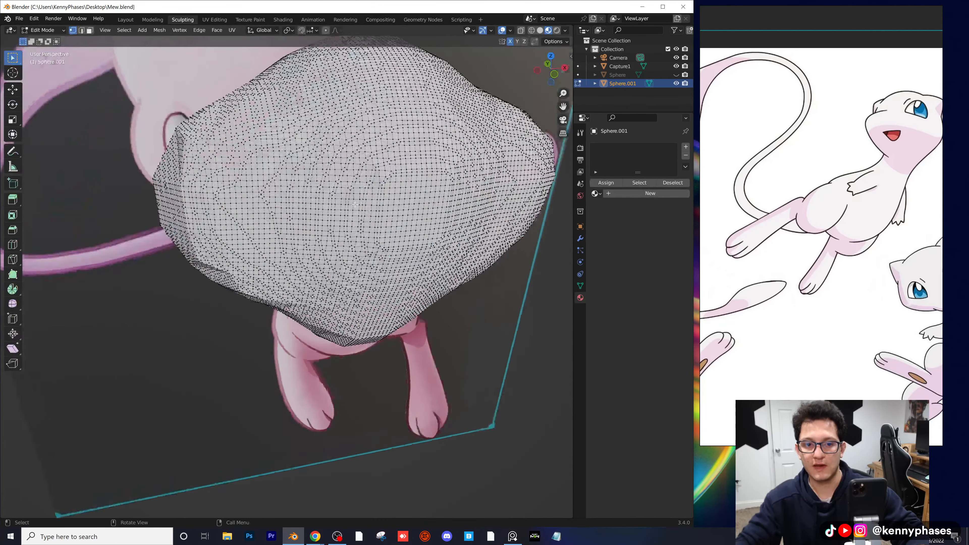
key(Tab)
middle_drag(357, 204, 358, 202)
scroll(358, 204, up, 2)
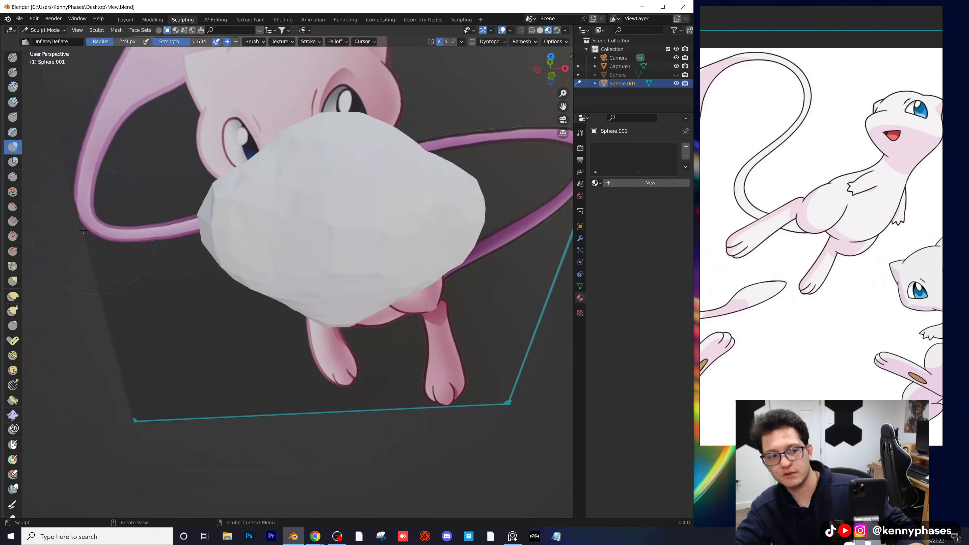
Step: Smooth the faceted surface all around the head with the Smooth brush at strength 0.700
click(12, 191)
scroll(324, 184, down, 4)
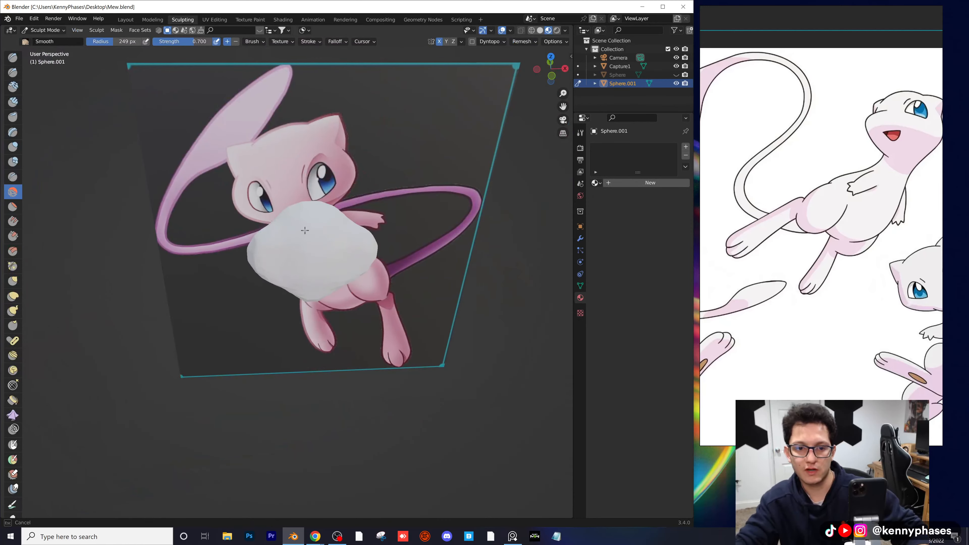
middle_drag(327, 263, 237, 197)
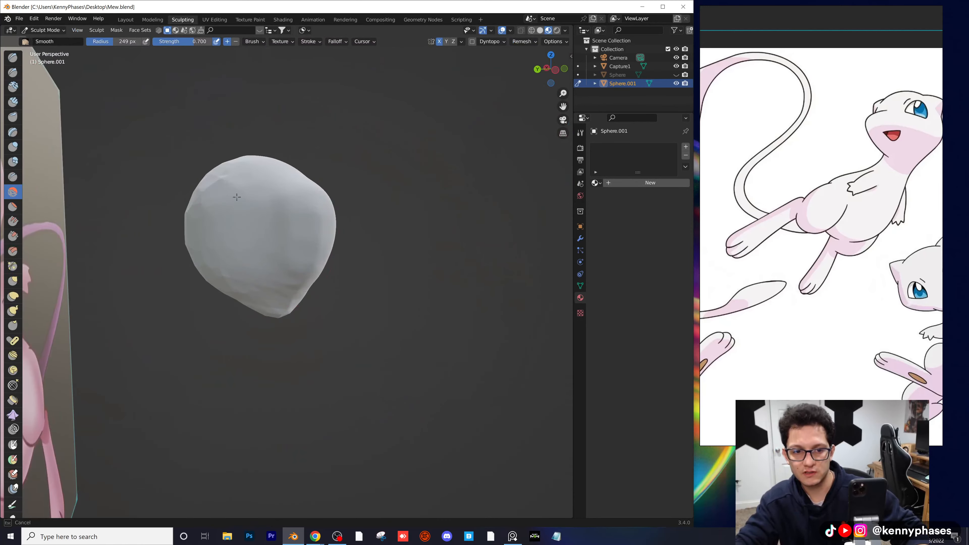
middle_drag(198, 271, 341, 310)
middle_drag(357, 205, 281, 232)
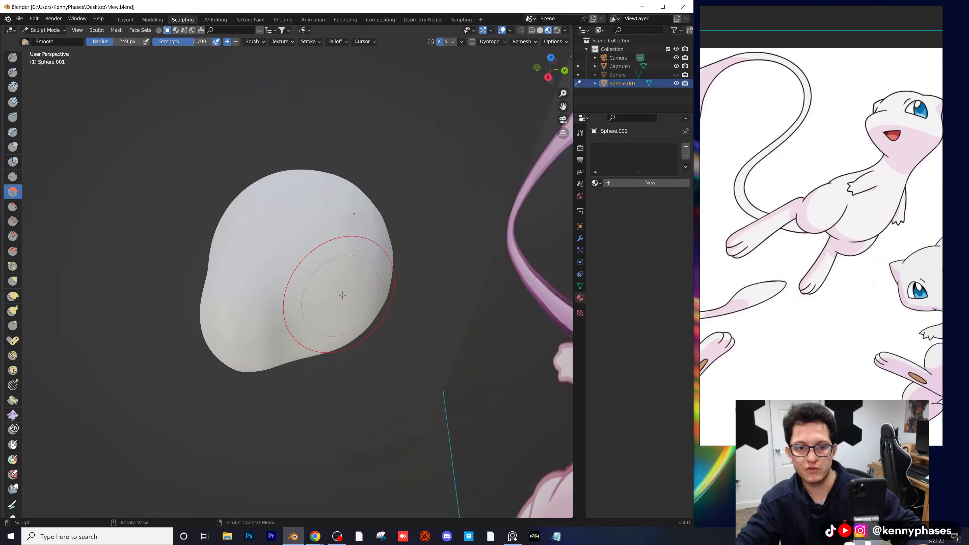
middle_drag(337, 294, 399, 241)
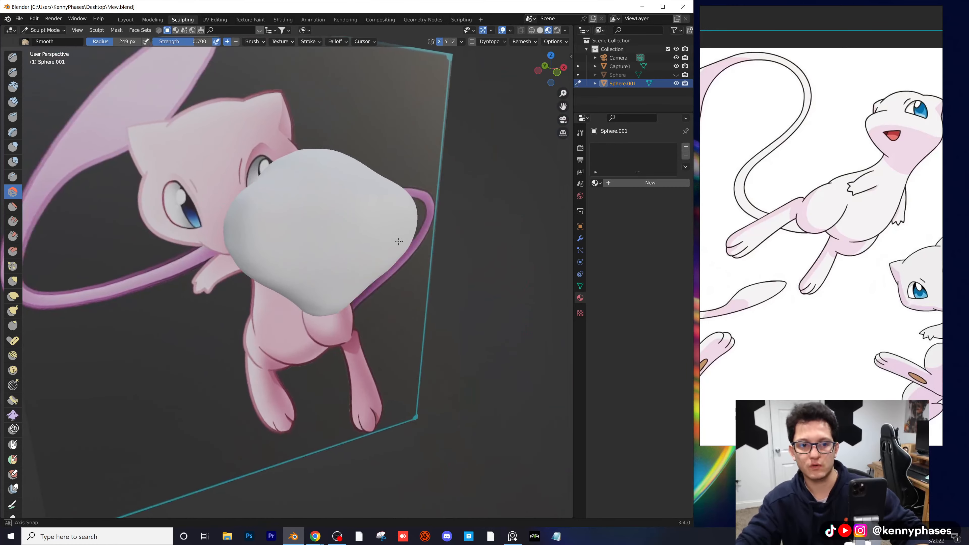
middle_drag(343, 182, 389, 202)
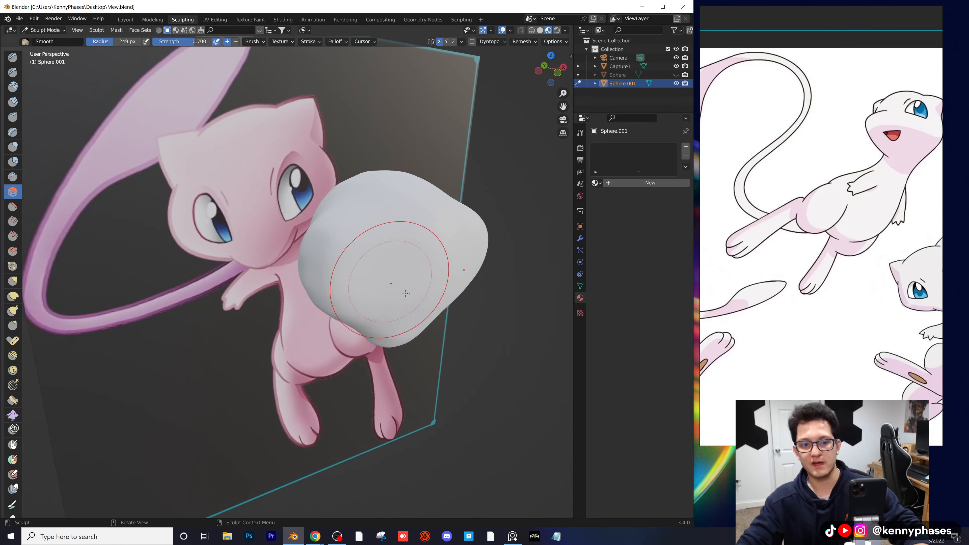
Step: Build out the muzzle at the front of the head with the Inflate/Deflate brush at strength 0.634
mouse_move(420, 283)
middle_down()
mouse_move(426, 247)
mouse_move(361, 262)
middle_up()
key(i)
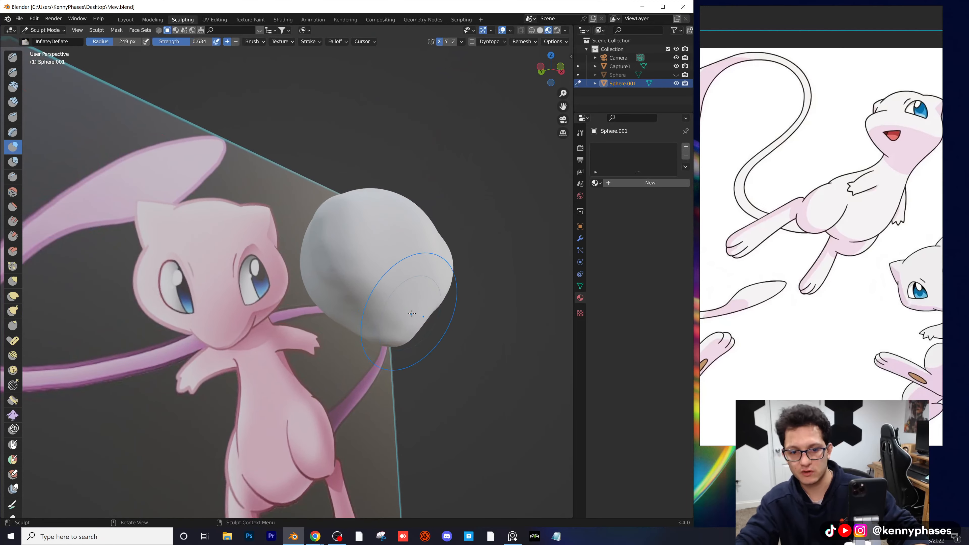
drag(411, 314, 420, 305)
middle_drag(426, 323, 405, 274)
scroll(394, 277, up, 2)
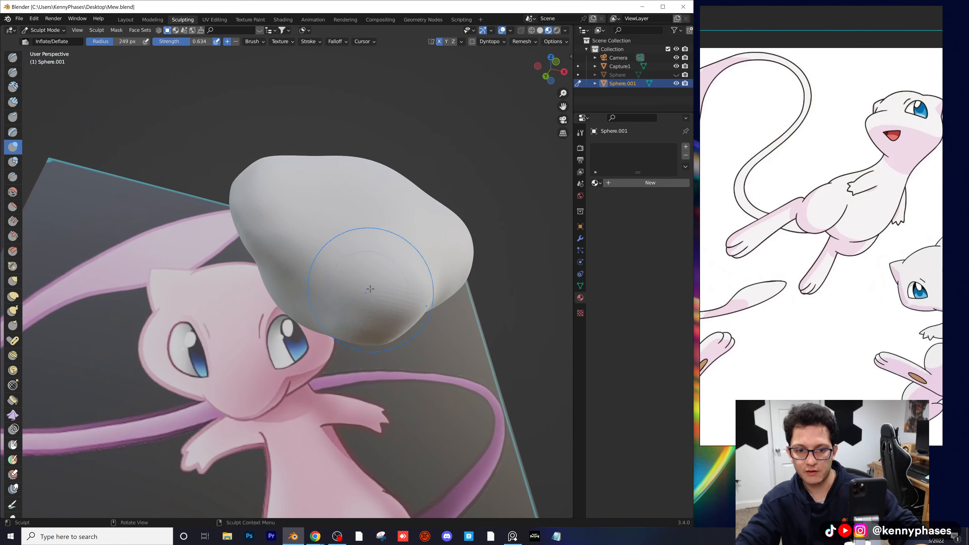
mouse_move(361, 267)
middle_down()
mouse_move(357, 320)
mouse_move(424, 312)
middle_up()
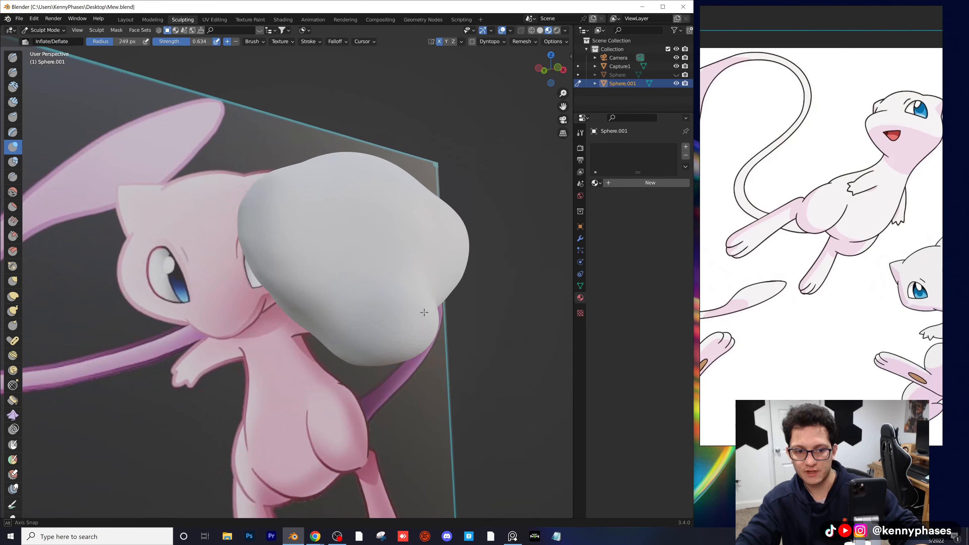
Step: Inflate the lower cheek toward the reference outline in camera view with a mirrored stroke
scroll(317, 335, up, 4)
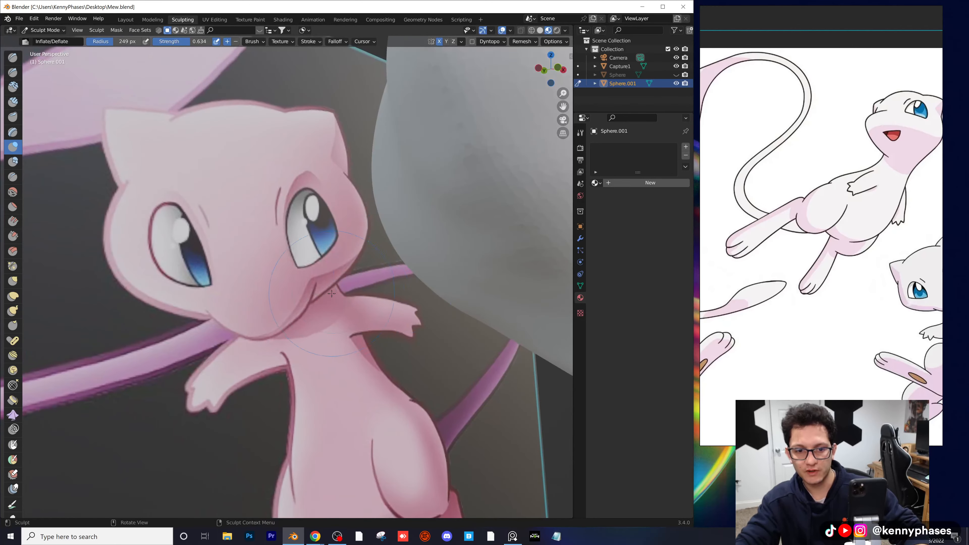
scroll(318, 309, down, 4)
mouse_move(318, 309)
middle_down()
mouse_move(367, 315)
mouse_move(334, 289)
middle_up()
scroll(366, 315, up, 2)
scroll(366, 316, down, 1)
key(KP_0)
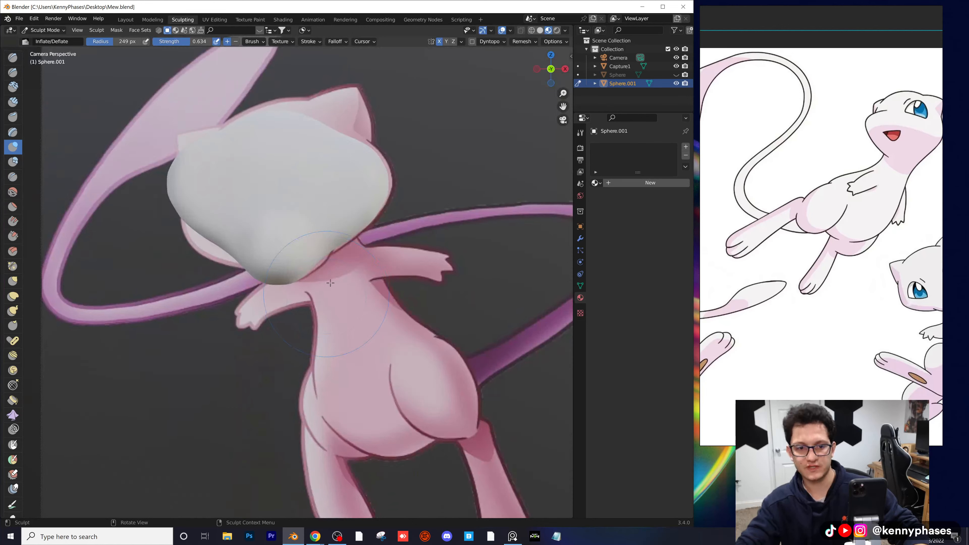
drag(200, 232, 201, 239)
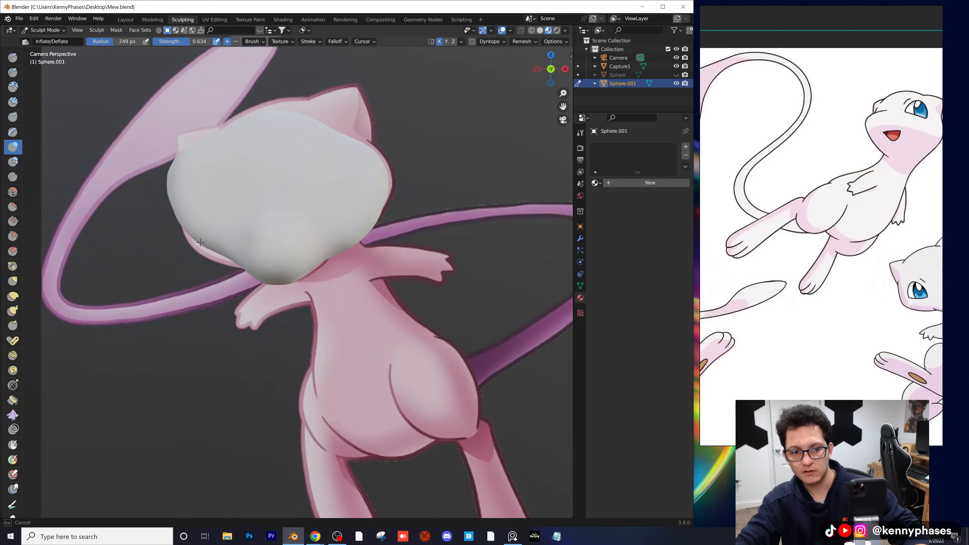
Step: Raise two mirrored ear bumps on top of the head with the Inflate/Deflate brush
key(KP_0)
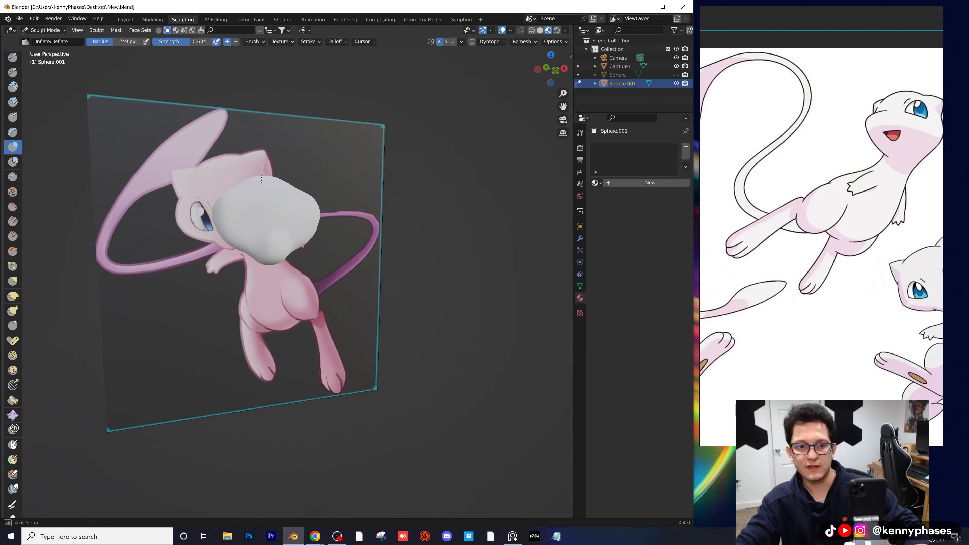
mouse_move(236, 186)
middle_down()
mouse_move(385, 251)
mouse_move(379, 211)
mouse_move(357, 248)
middle_up()
scroll(379, 238, up, 5)
scroll(358, 240, down, 5)
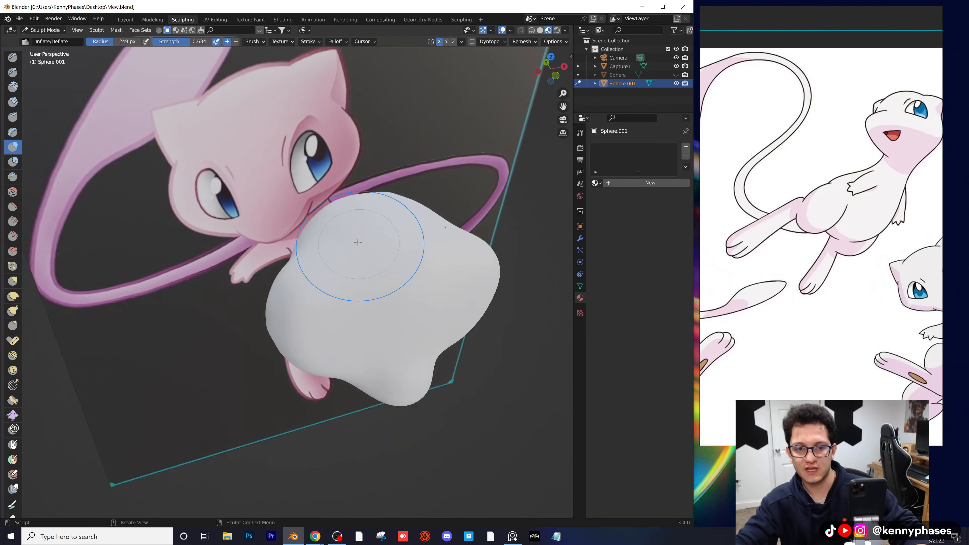
scroll(351, 234, up, 4)
middle_drag(392, 208, 312, 172)
drag(312, 171, 298, 158)
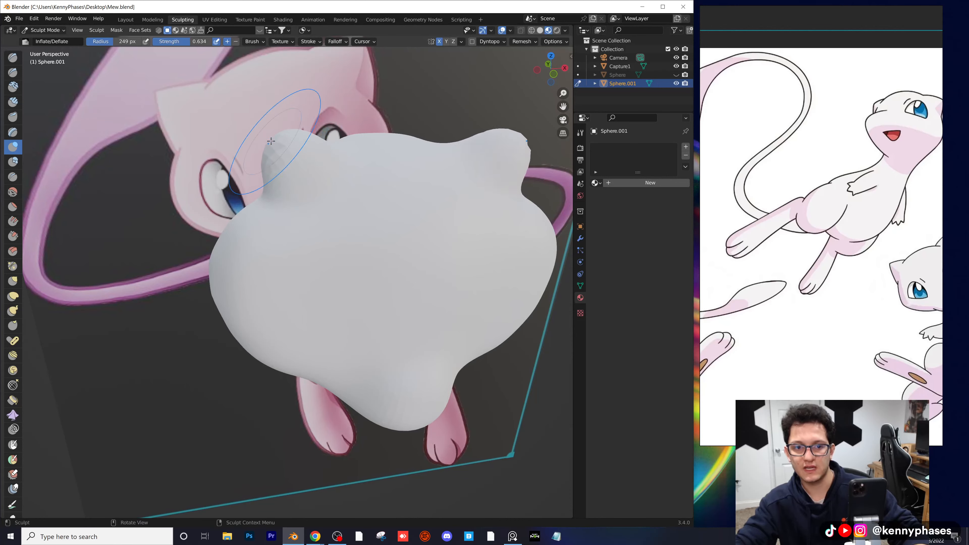
Step: Pull the ear bumps into pointed shapes in camera view with the Elastic Deform brush at strength 0.500 and remesh the head
key(KP_0)
scroll(319, 155, up, 4)
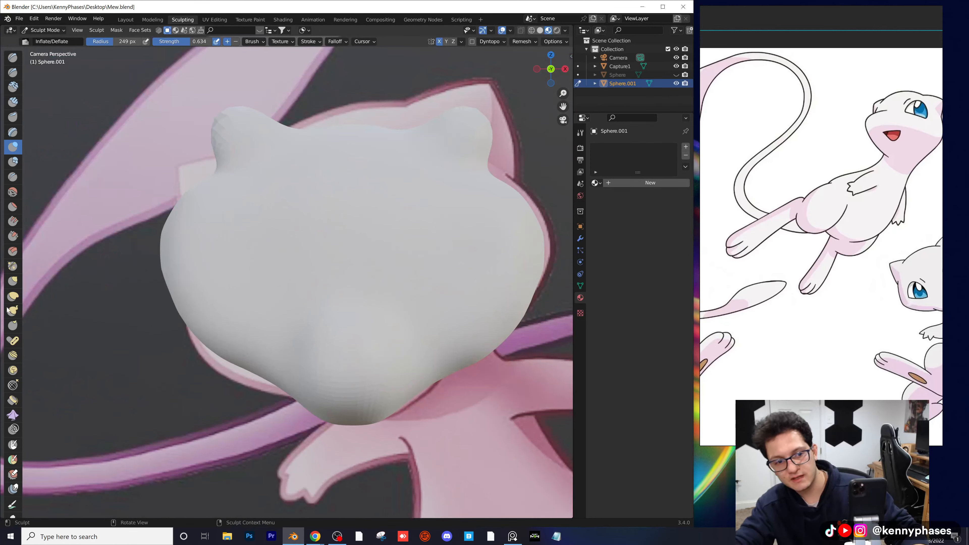
click(13, 296)
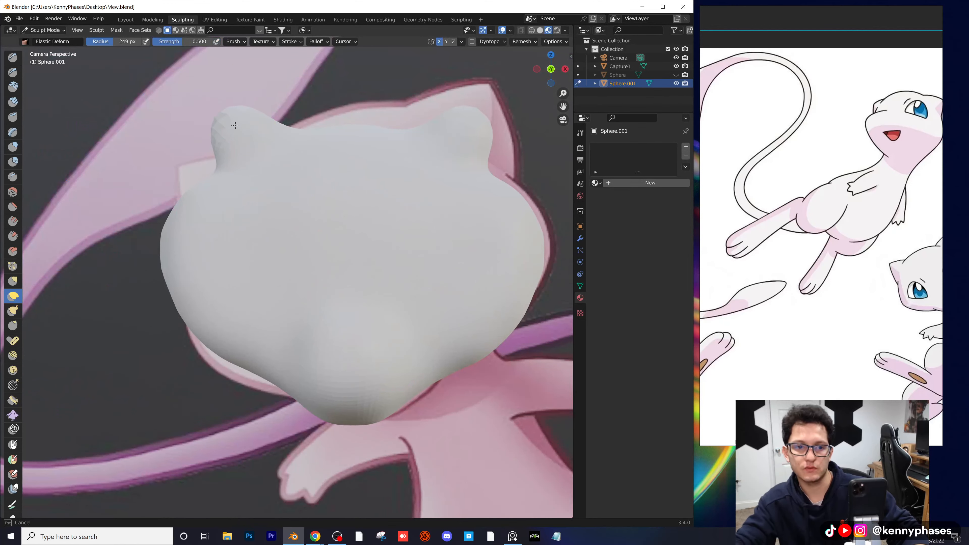
drag(214, 167, 212, 164)
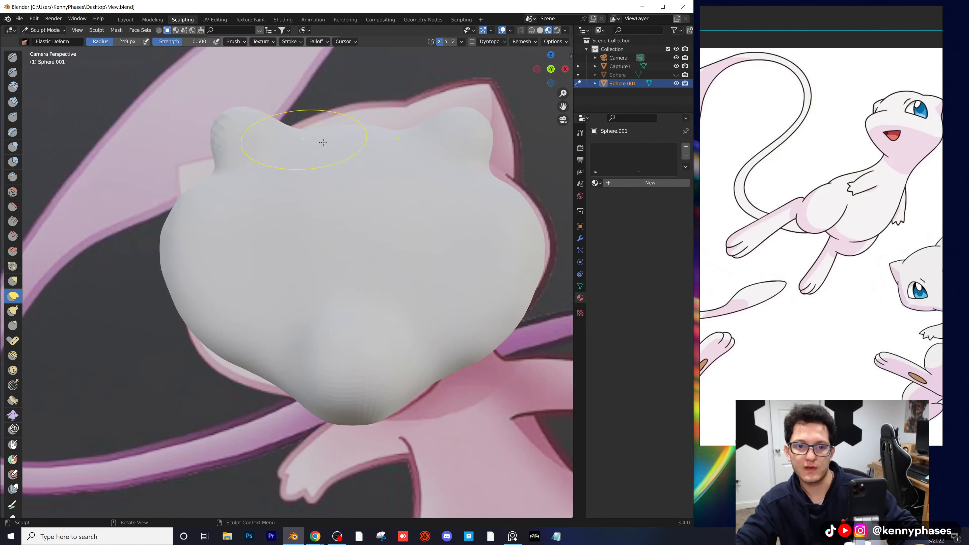
scroll(293, 199, up, 3)
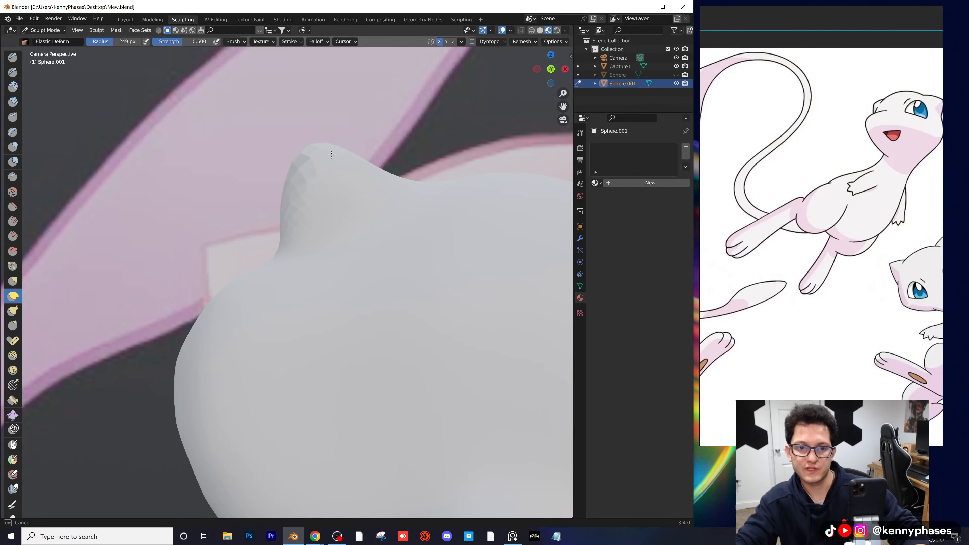
click(521, 41)
click(523, 124)
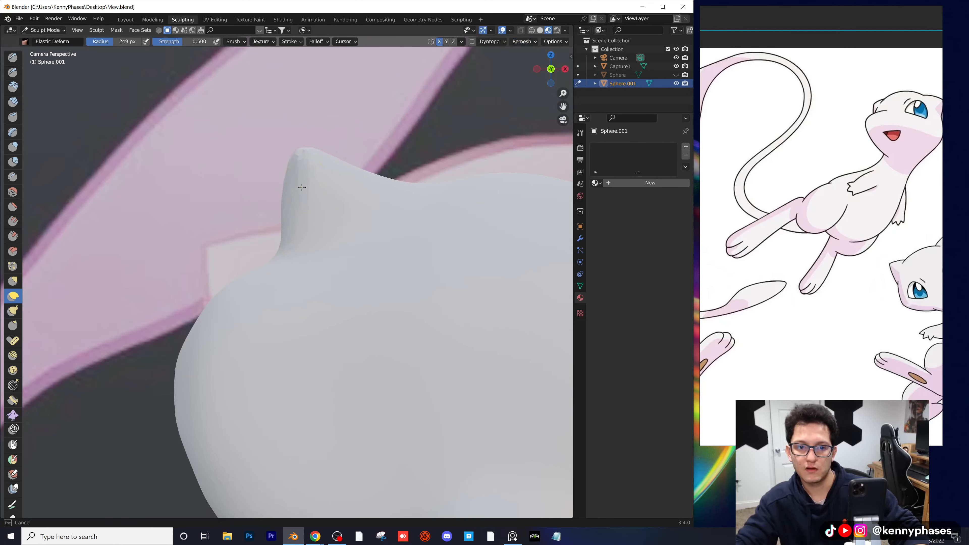
Step: Refine the ear tips and widen the outer base of the ears into the head with Elastic Deform
drag(301, 187, 325, 154)
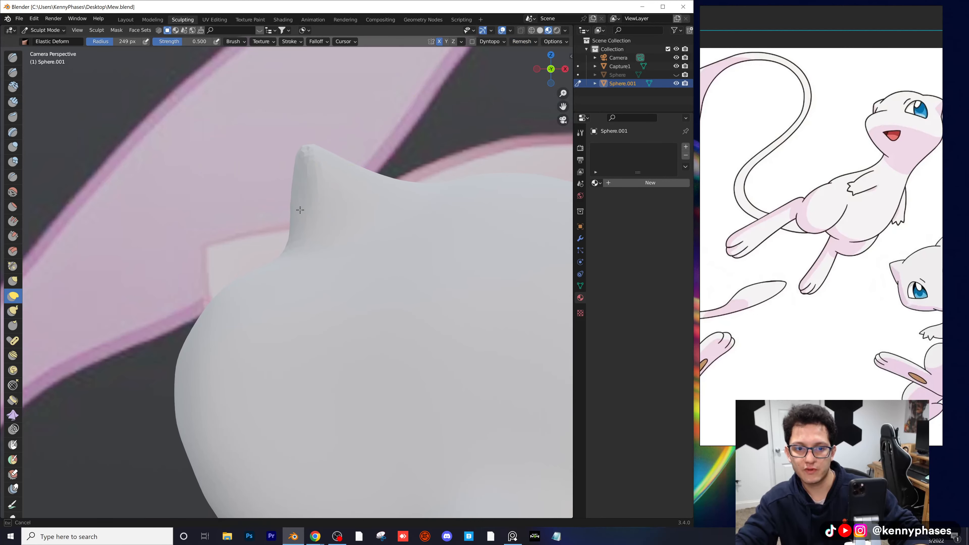
scroll(358, 216, down, 3)
scroll(257, 216, up, 3)
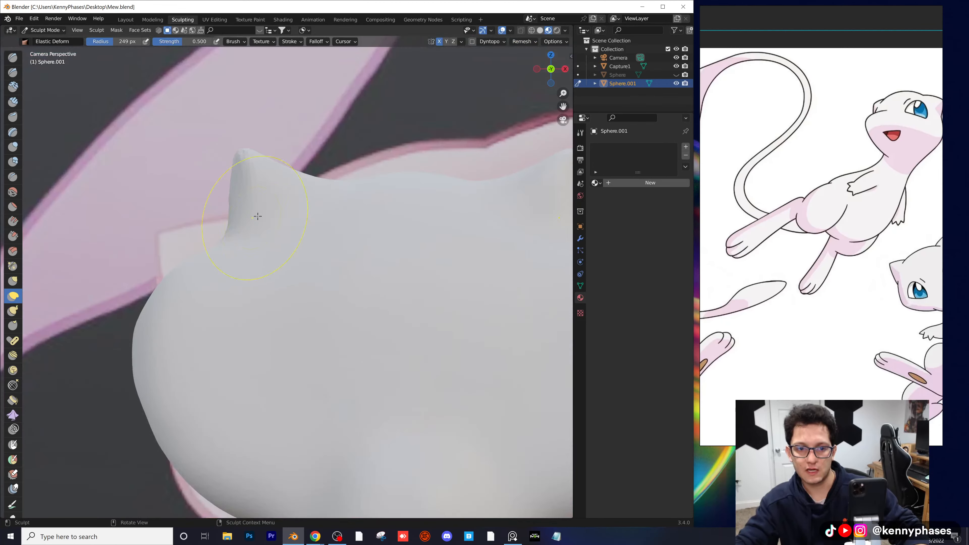
drag(195, 231, 183, 234)
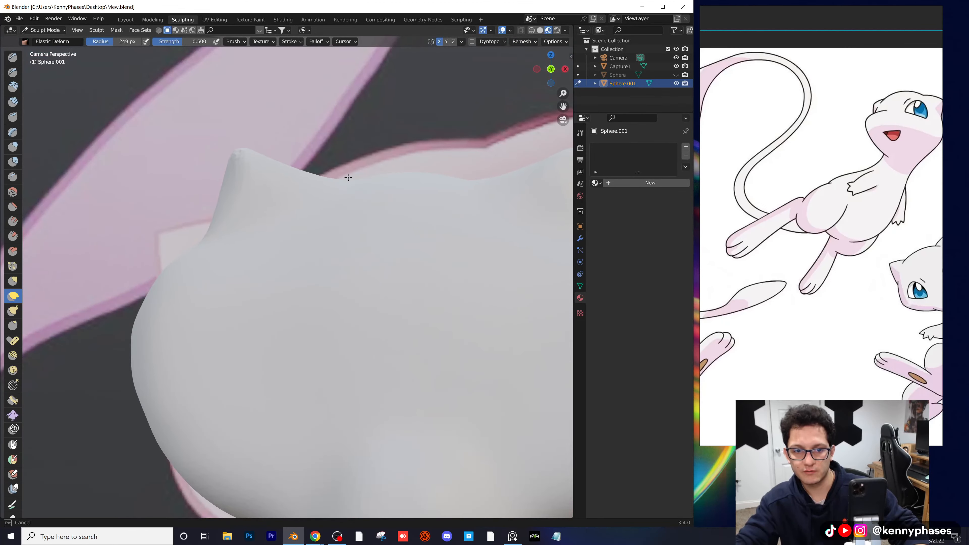
Step: Smooth the side of the head and the ears with the Smooth brush at strength 0.700
scroll(278, 224, down, 8)
mouse_move(278, 223)
middle_down()
mouse_move(357, 216)
mouse_move(324, 216)
mouse_move(385, 267)
mouse_move(397, 290)
mouse_move(320, 214)
mouse_move(372, 217)
mouse_move(324, 186)
mouse_move(343, 191)
middle_up()
scroll(303, 244, down, 3)
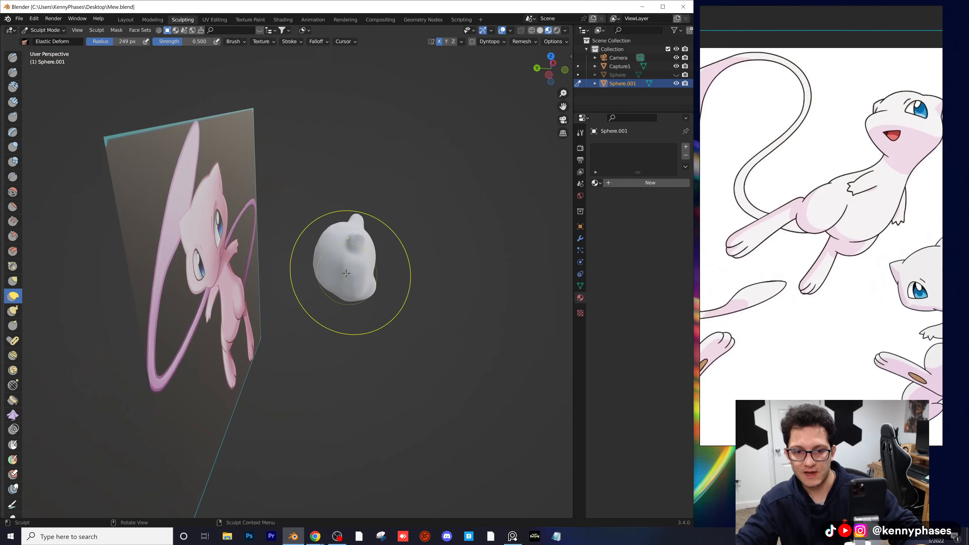
mouse_move(346, 273)
middle_down()
mouse_move(275, 243)
mouse_move(360, 239)
middle_up()
scroll(274, 243, up, 3)
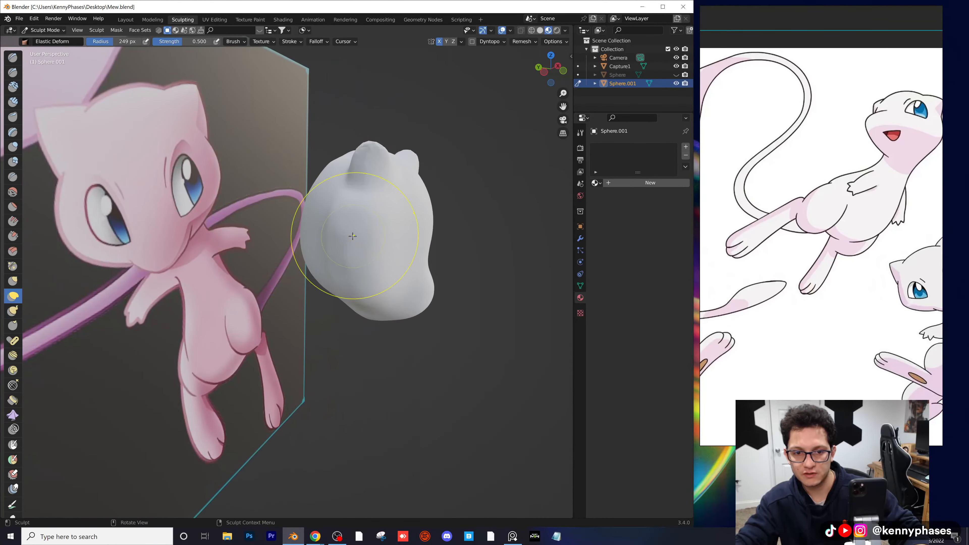
click(12, 192)
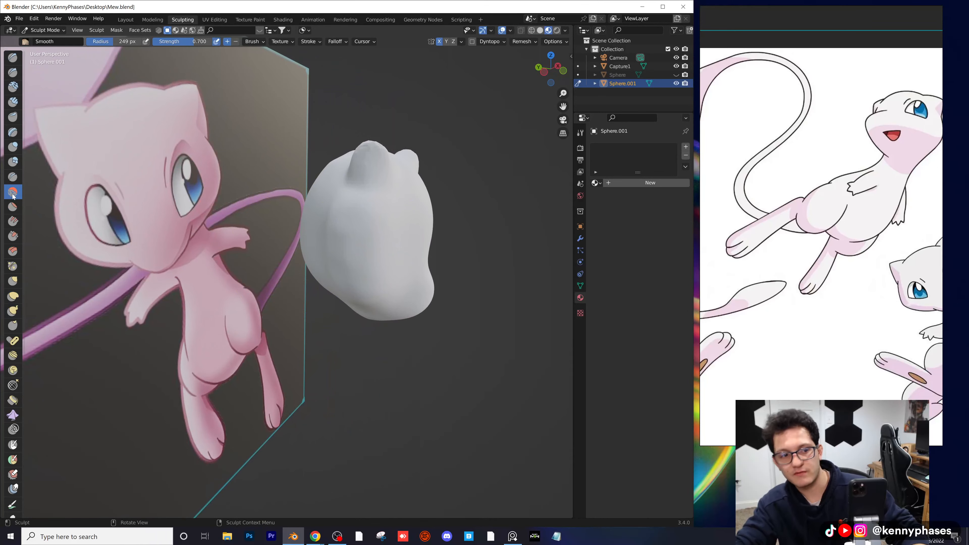
middle_drag(325, 214, 346, 201)
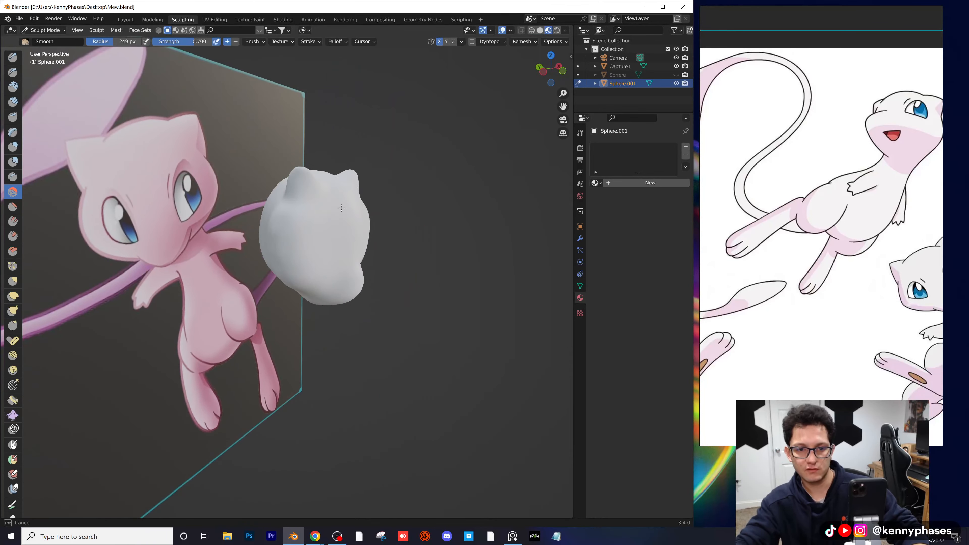
Step: Assign the existing pink Material.001 to the head
click(595, 183)
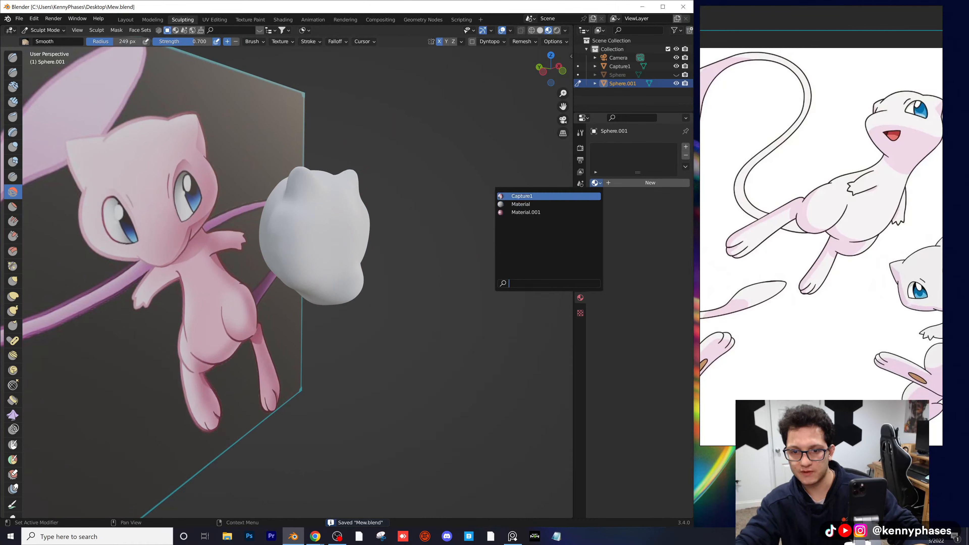
click(519, 213)
scroll(320, 234, up, 2)
middle_drag(320, 235, 290, 234)
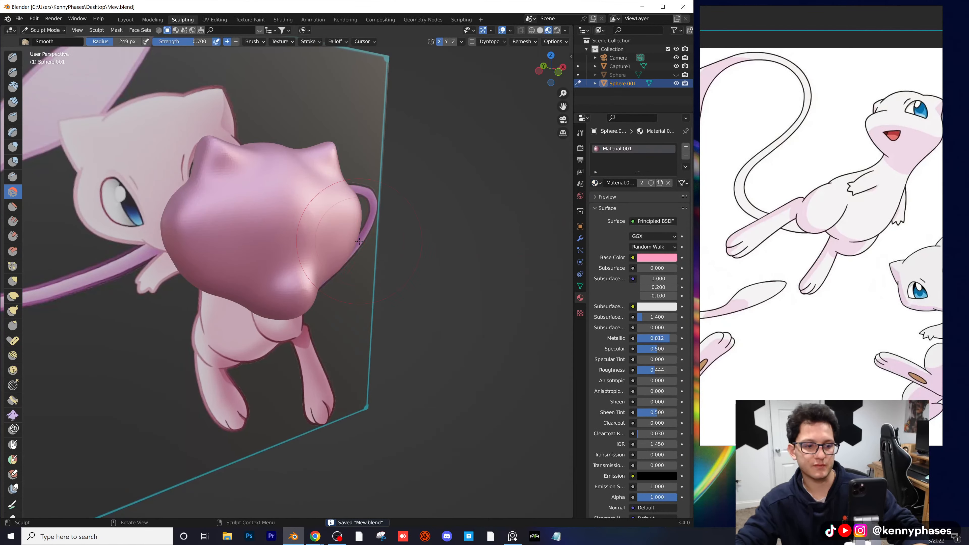
Step: Pull the ear tips outward in front orthographic view with the Elastic Deform brush at strength 0.500
scroll(360, 243, down, 5)
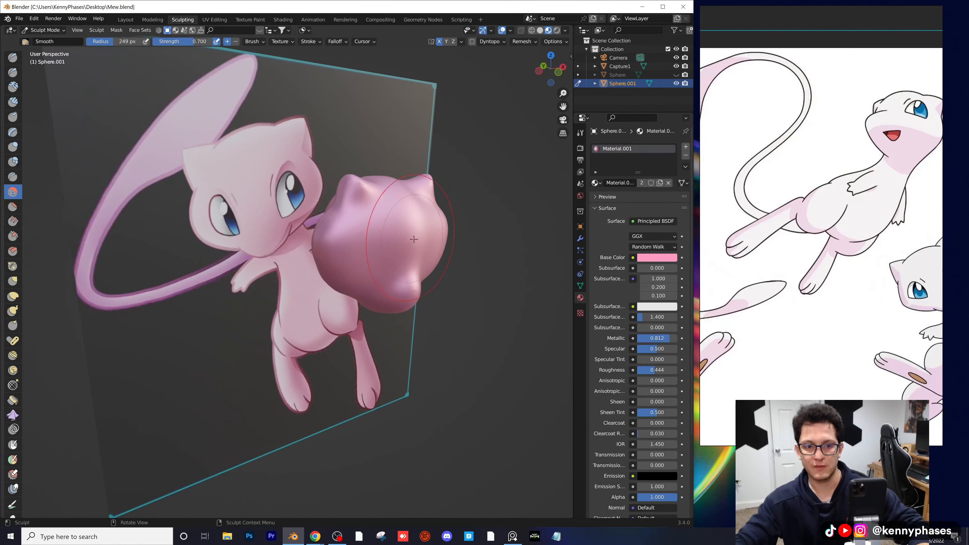
scroll(424, 229, up, 3)
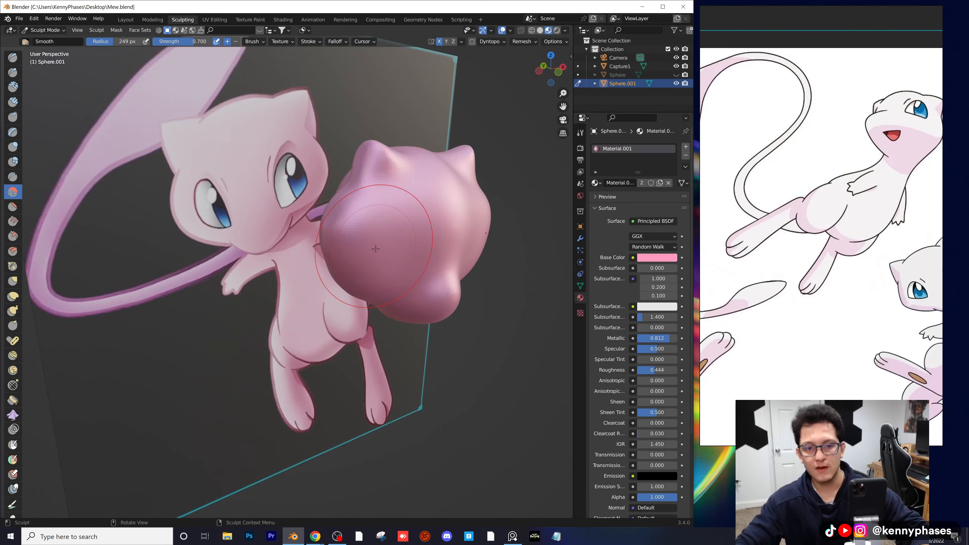
scroll(435, 218, up, 2)
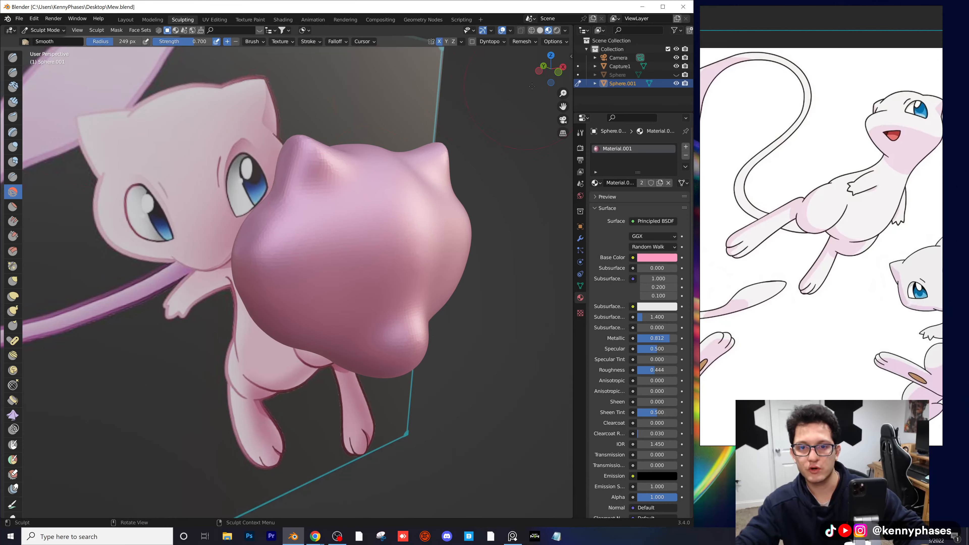
click(558, 71)
scroll(260, 182, up, 3)
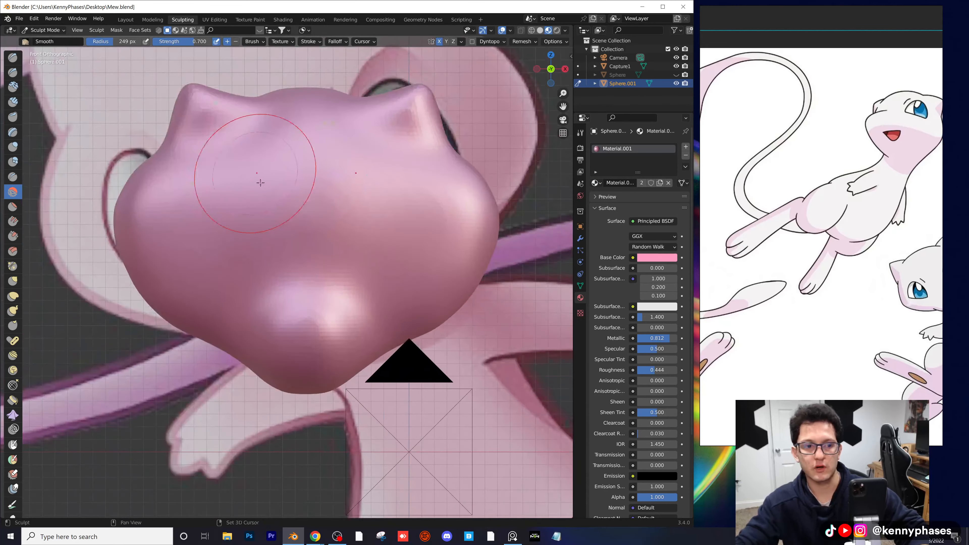
shift+middle_drag(260, 182, 331, 242)
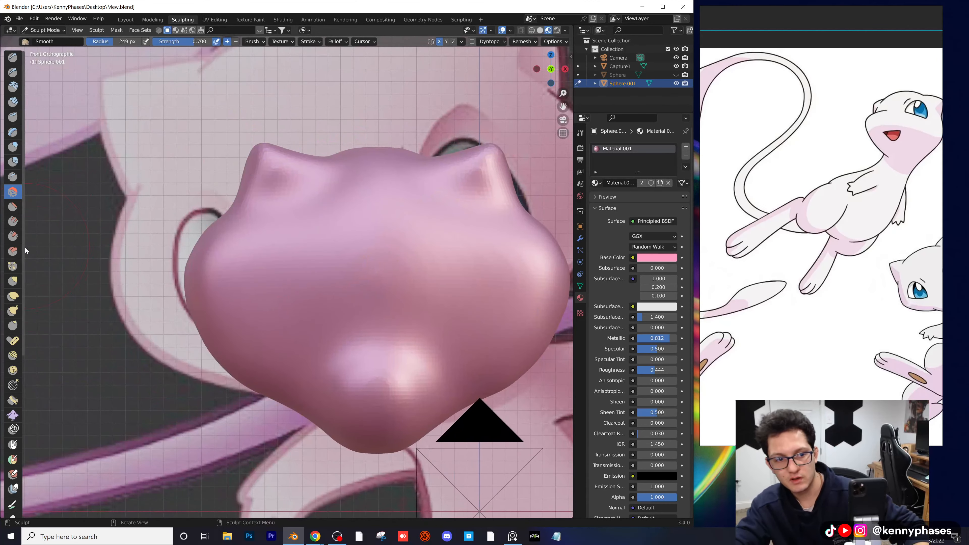
click(13, 281)
click(13, 296)
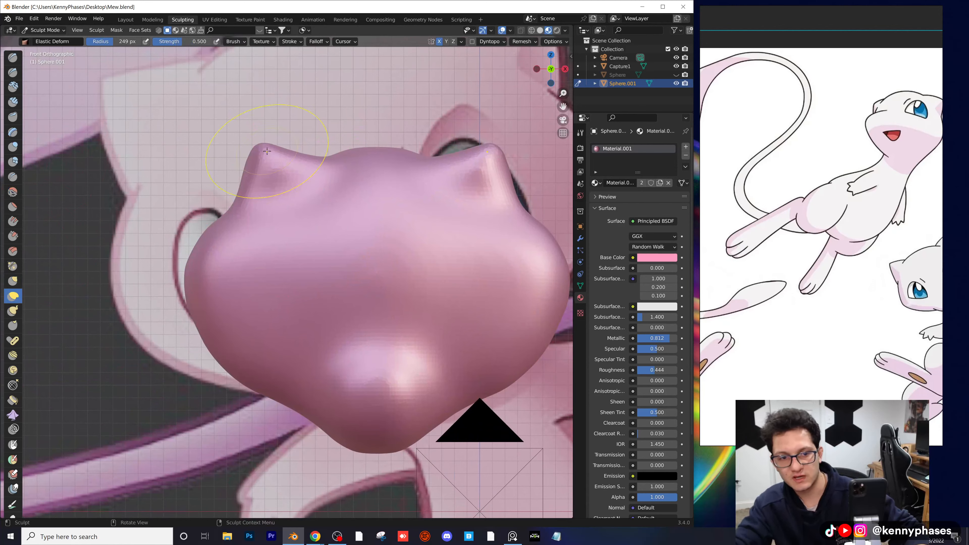
scroll(305, 191, up, 2)
drag(287, 137, 240, 122)
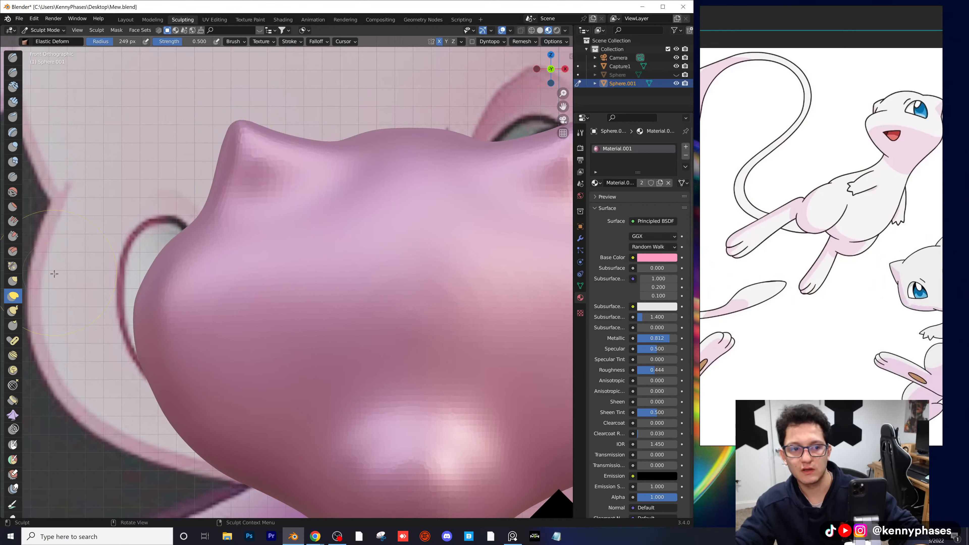
Step: Flatten the upper face plane between the ear and the cheek with the Multi-plane Scrape brush at strength 0.700
click(13, 251)
middle_drag(290, 153, 335, 184)
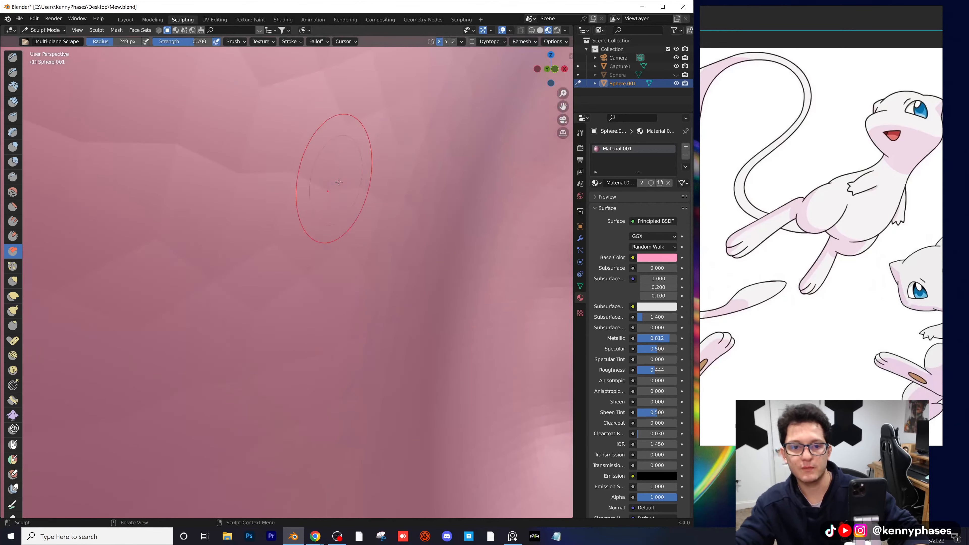
scroll(408, 220, down, 3)
mouse_move(408, 219)
middle_down()
mouse_move(335, 171)
mouse_move(359, 198)
middle_up()
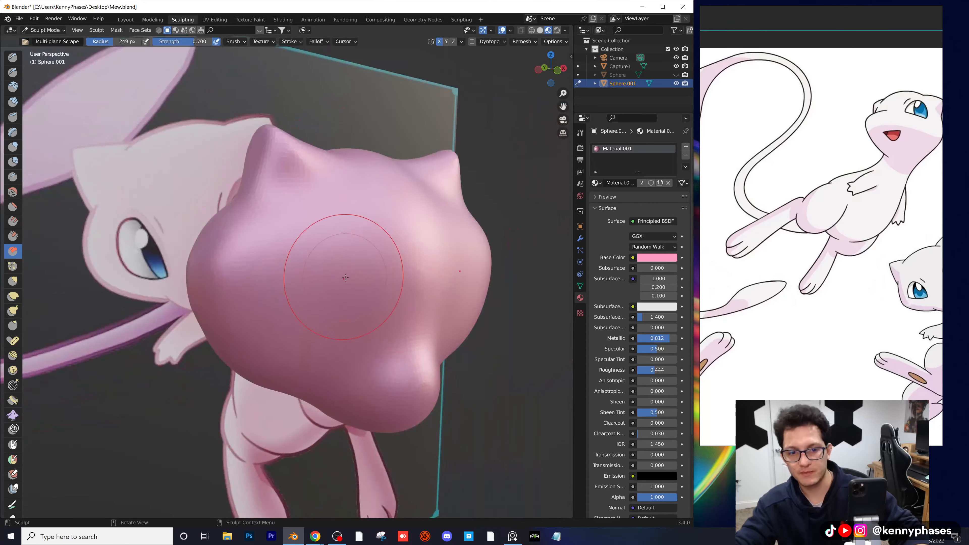
mouse_move(325, 217)
mouse_down()
mouse_move(314, 267)
mouse_move(306, 251)
mouse_move(316, 234)
mouse_move(344, 305)
mouse_move(332, 275)
mouse_move(341, 267)
mouse_move(317, 214)
mouse_move(290, 306)
mouse_move(278, 268)
mouse_up()
key(Escape)
key(Escape)
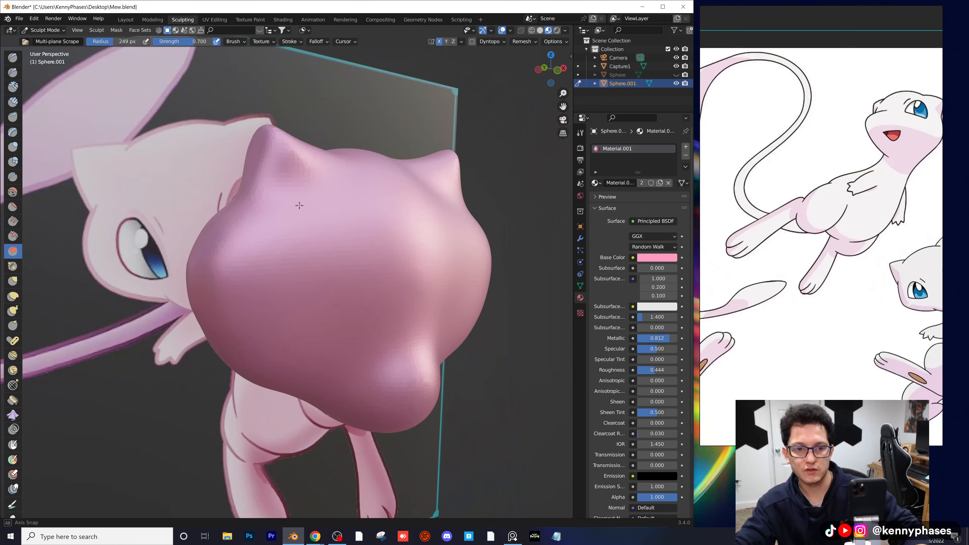
Step: Examine the head's shape from several angles and compare its outline with the reference image in camera view
middle_drag(300, 206, 333, 216)
scroll(326, 282, down, 4)
scroll(325, 173, up, 5)
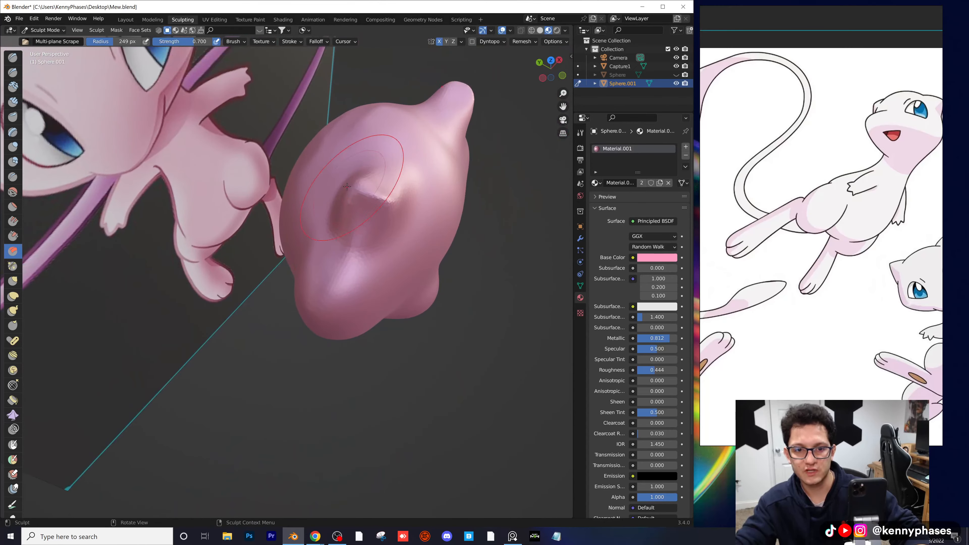
middle_drag(347, 186, 305, 162)
scroll(324, 152, up, 1)
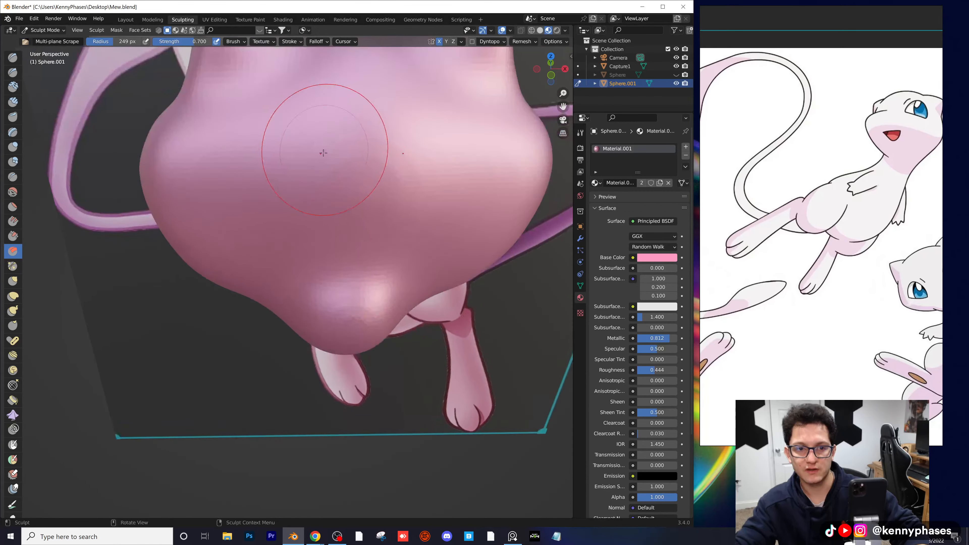
key(KP_0)
scroll(311, 231, up, 1)
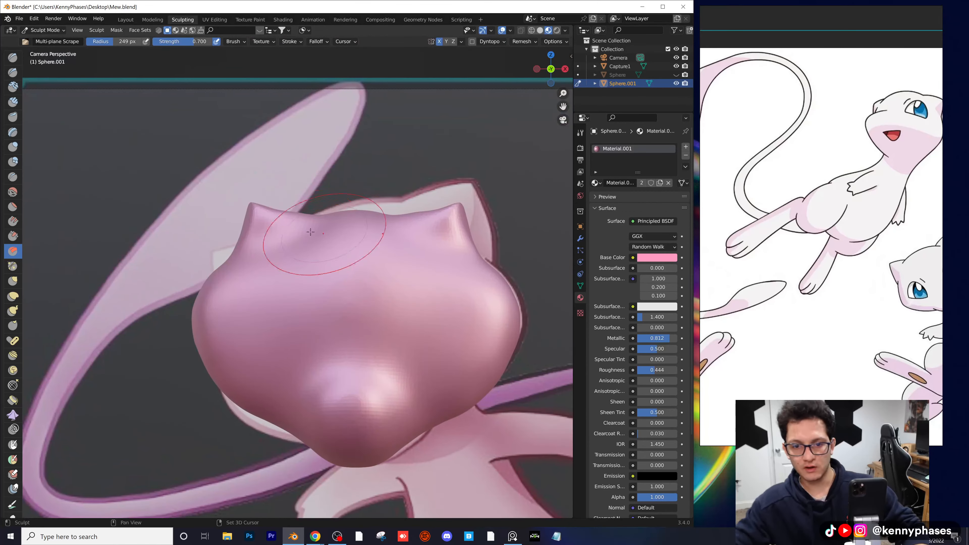
shift+middle_drag(311, 231, 267, 221)
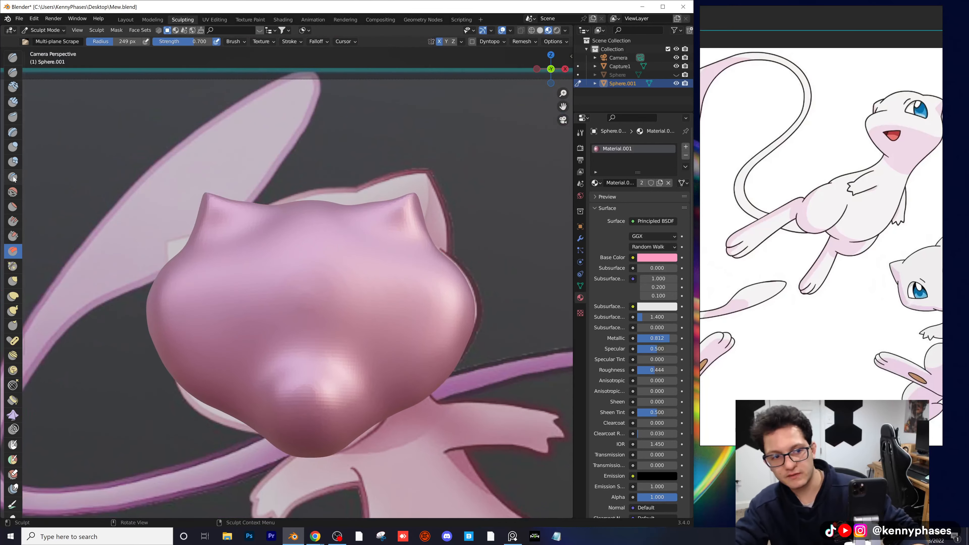
Step: Thicken both ears with the Inflate/Deflate brush at strength 0.634 and radius 249 px
click(13, 146)
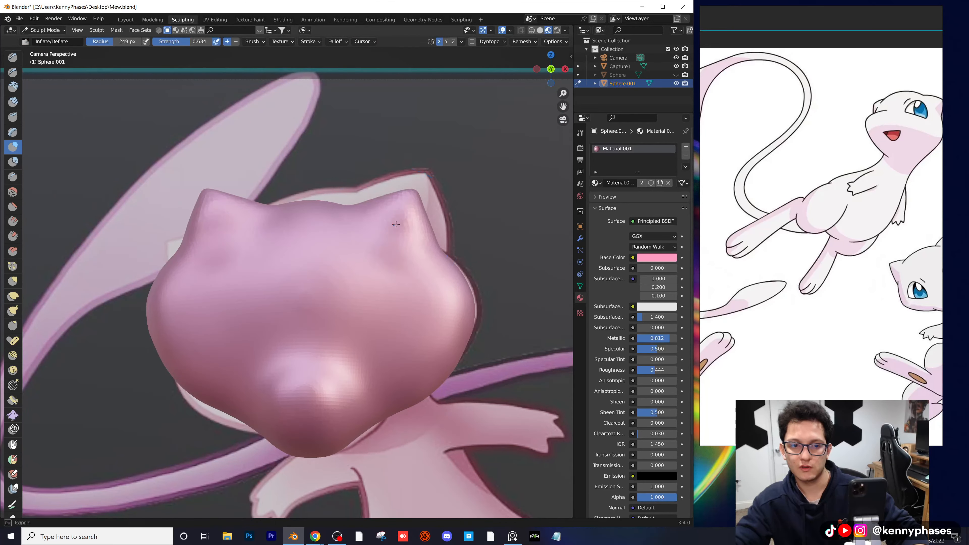
ctrl+drag(396, 224, 386, 219)
middle_drag(425, 242, 343, 241)
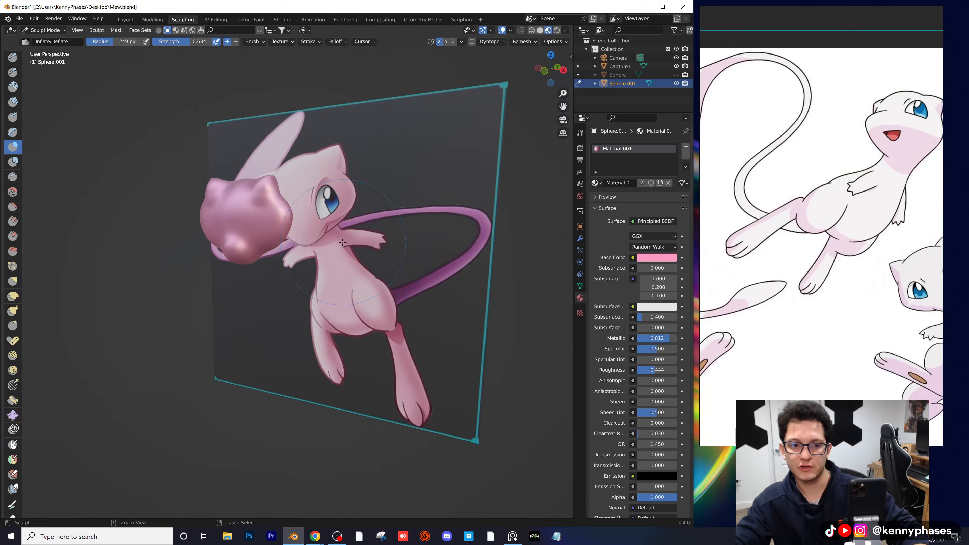
scroll(275, 201, up, 4)
mouse_move(275, 200)
middle_down()
mouse_move(257, 236)
mouse_move(233, 232)
middle_up()
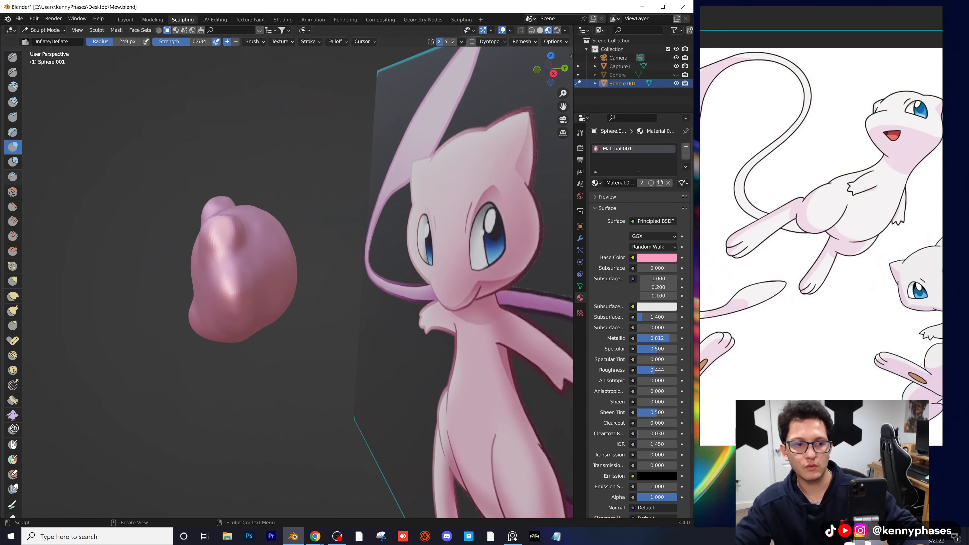
Step: Reshape the ears and pull out their tips with the Elastic Deform brush at strength 0.500, working from several angles
click(13, 281)
click(13, 296)
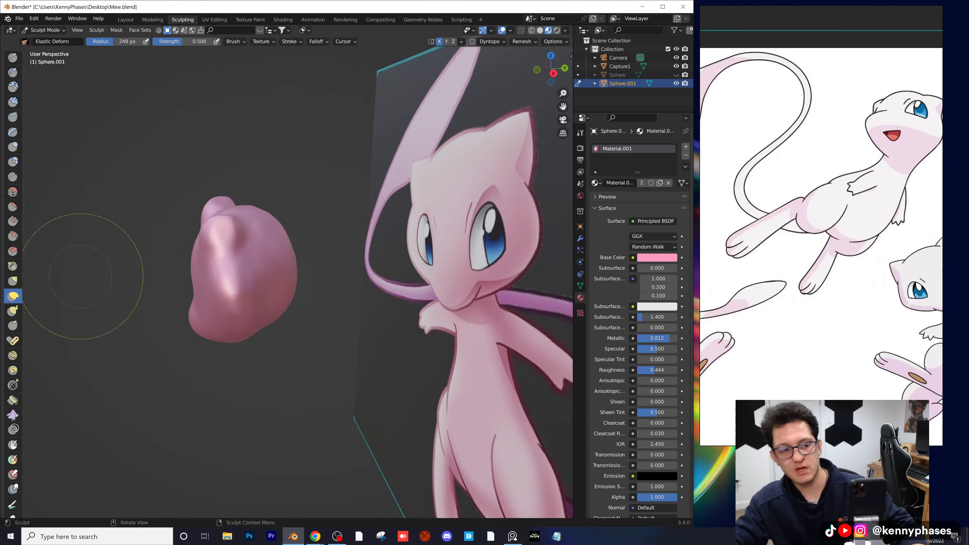
scroll(314, 221, up, 4)
drag(316, 243, 239, 231)
middle_drag(328, 237, 357, 205)
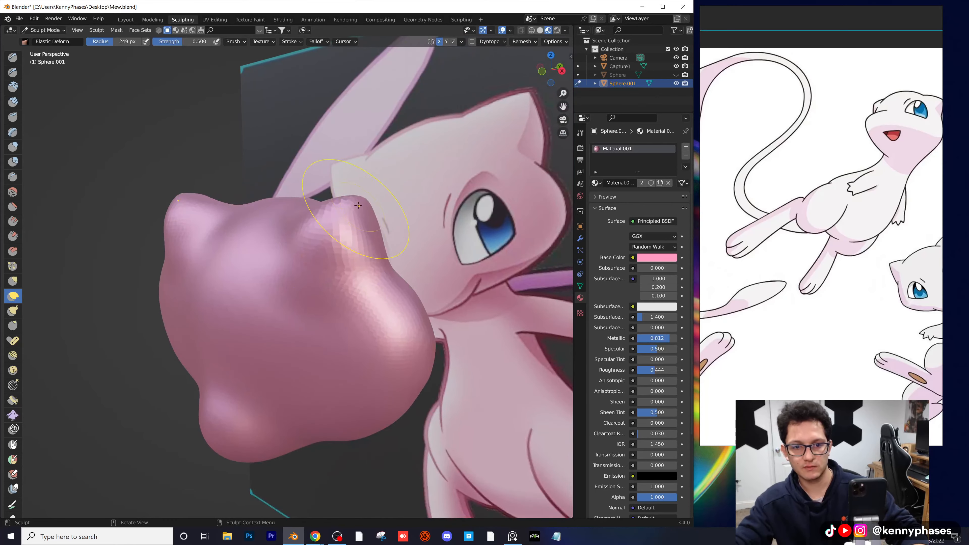
mouse_move(384, 161)
middle_down()
mouse_move(445, 260)
mouse_move(357, 270)
mouse_move(346, 281)
mouse_move(346, 253)
mouse_move(358, 251)
middle_up()
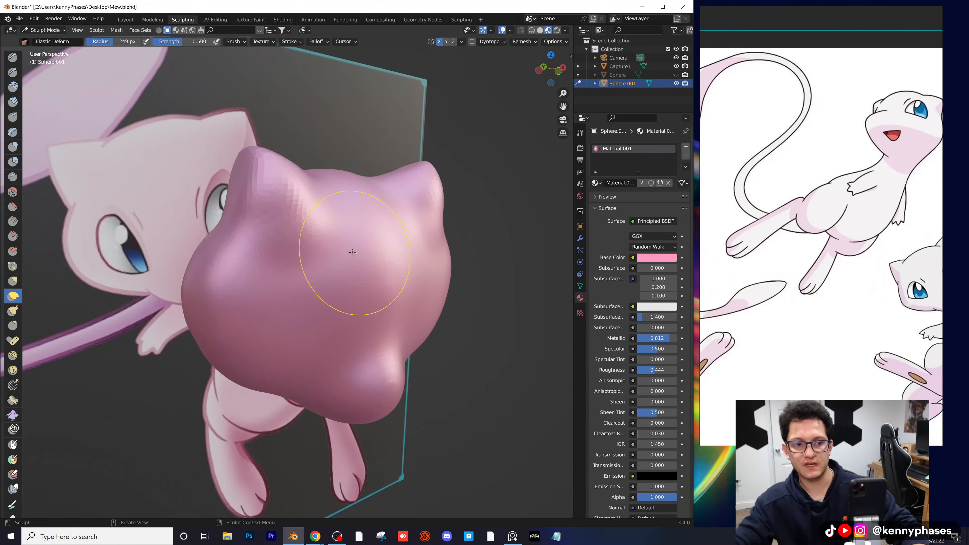
mouse_move(316, 275)
middle_down()
mouse_move(318, 255)
mouse_move(346, 271)
mouse_move(342, 183)
middle_up()
drag(330, 163, 320, 166)
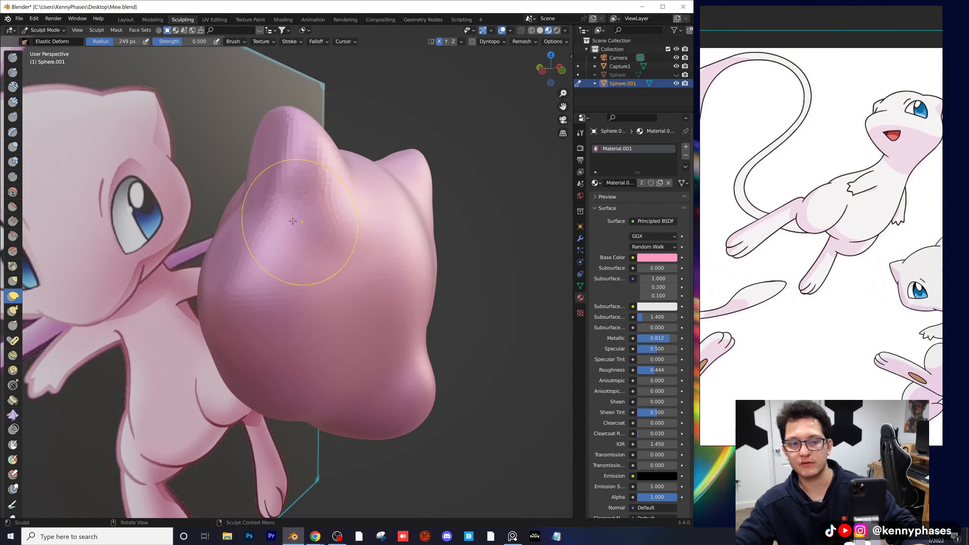
mouse_move(333, 218)
middle_down()
mouse_move(332, 201)
mouse_move(322, 208)
middle_up()
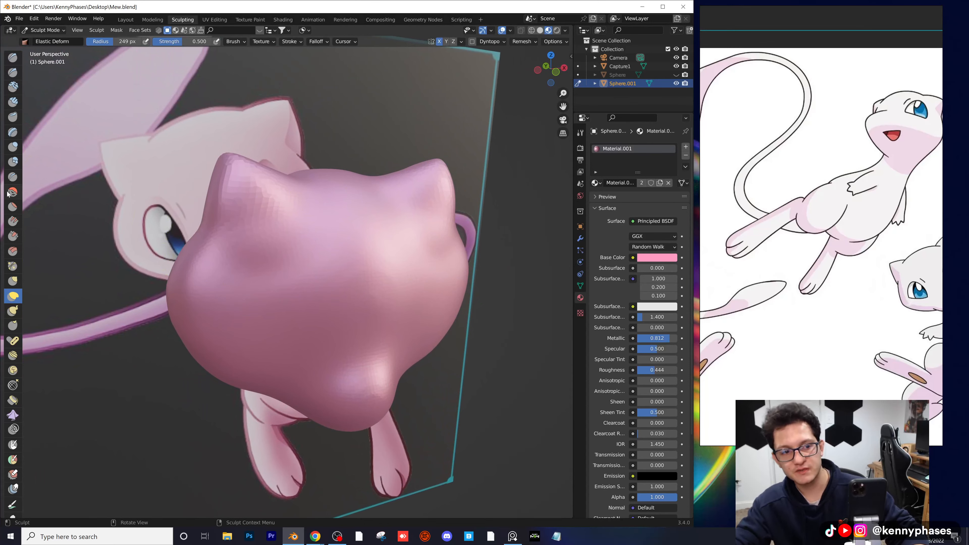
Step: Scrape hollows for the eyes below the ears with Multi-plane Scrape at strength 0.700, and save the file
click(14, 250)
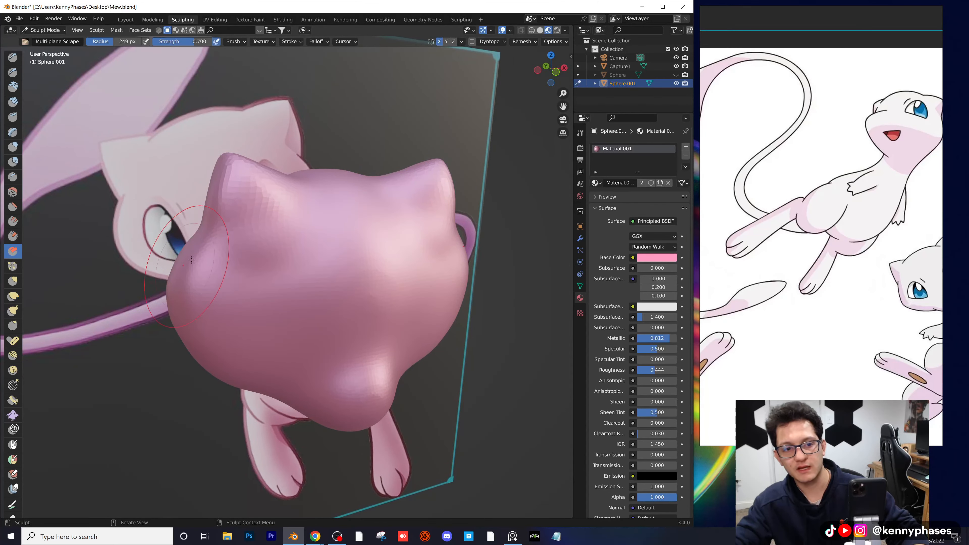
scroll(203, 255, up, 5)
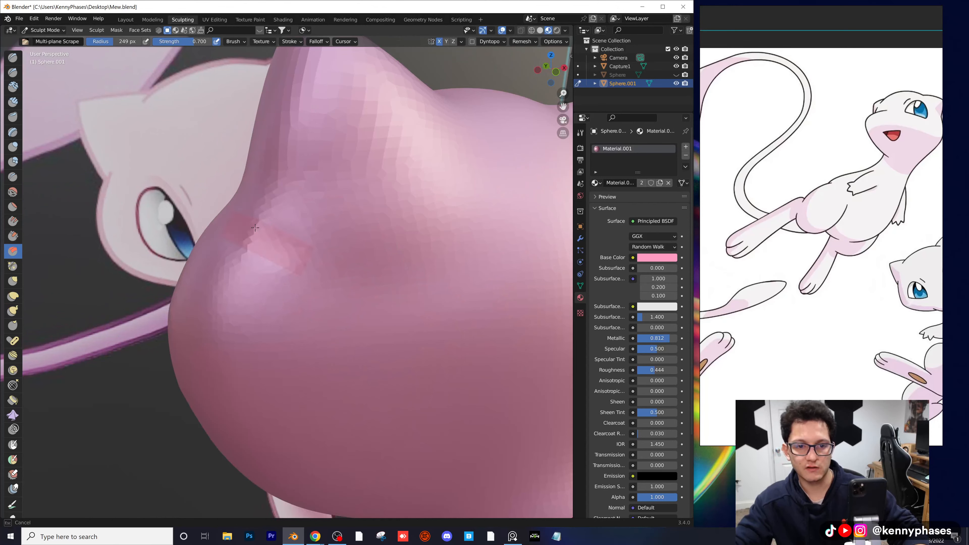
scroll(448, 263, down, 5)
middle_drag(448, 263, 243, 251)
drag(243, 251, 269, 264)
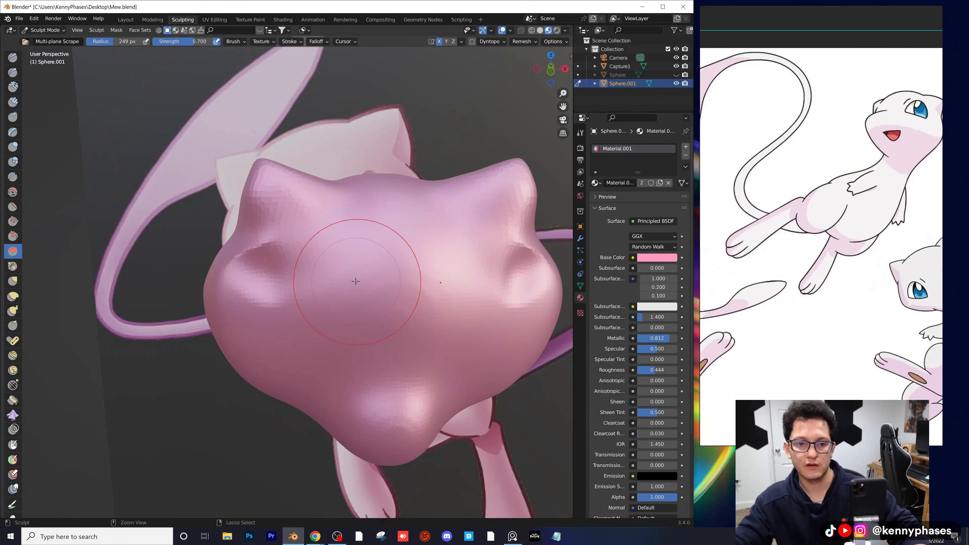
mouse_move(356, 281)
ctrl+middle_down()
mouse_move(396, 294)
mouse_move(369, 290)
ctrl+middle_up()
key(ctrl+s)
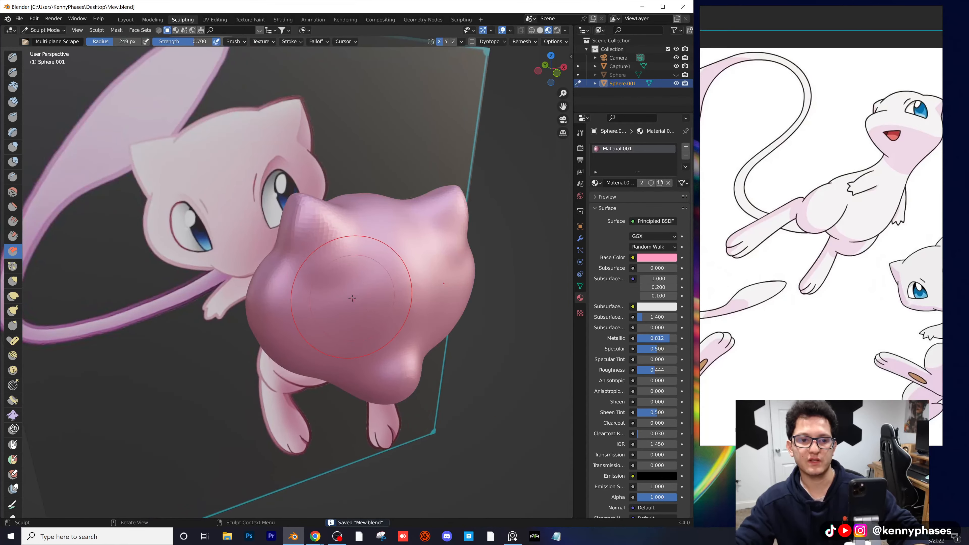
Step: Unhide the body object Sphere to check it together with the head, and hide the head object Sphere.001
mouse_move(364, 297)
middle_down()
mouse_move(434, 281)
mouse_move(368, 254)
middle_up()
click(676, 75)
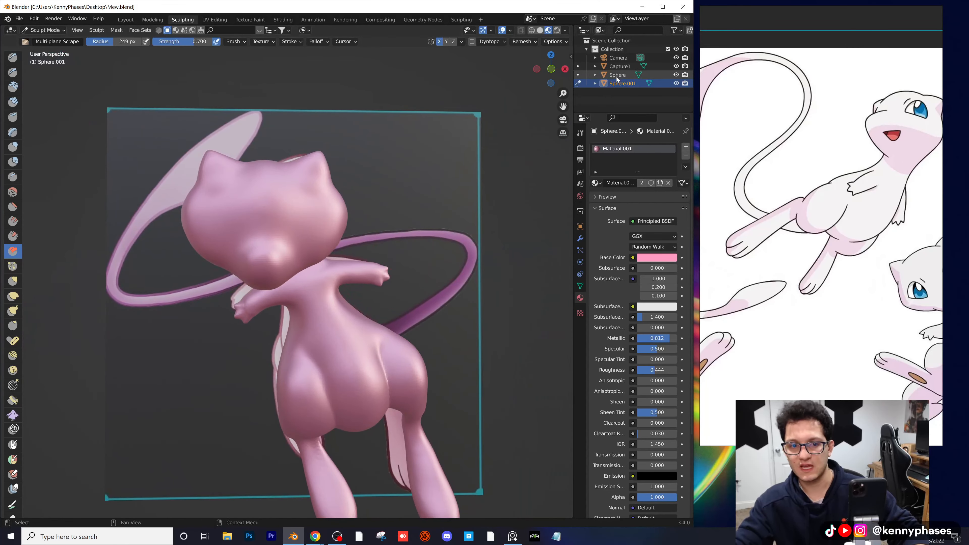
mouse_move(299, 236)
middle_down()
mouse_move(374, 239)
mouse_move(283, 235)
mouse_move(312, 217)
mouse_move(305, 206)
mouse_move(270, 206)
mouse_move(257, 132)
middle_up()
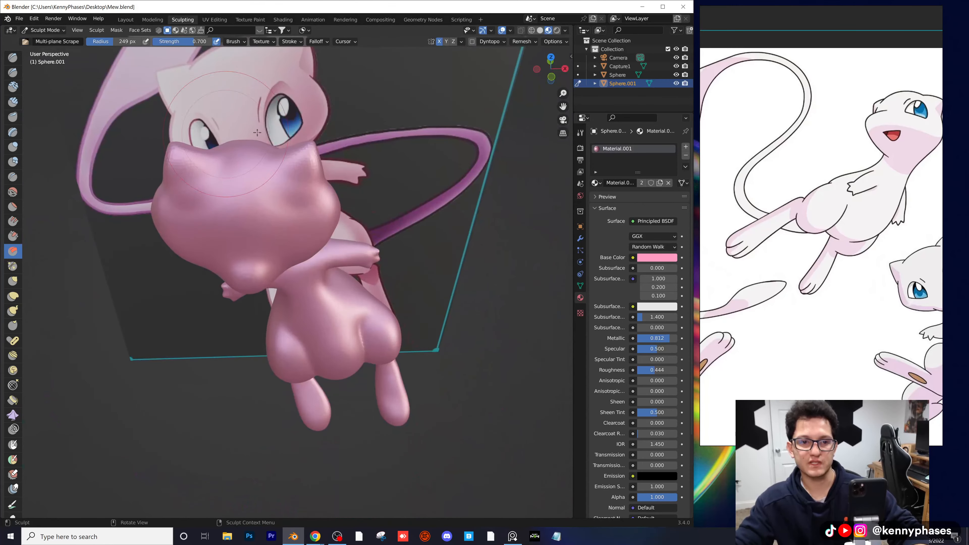
click(678, 84)
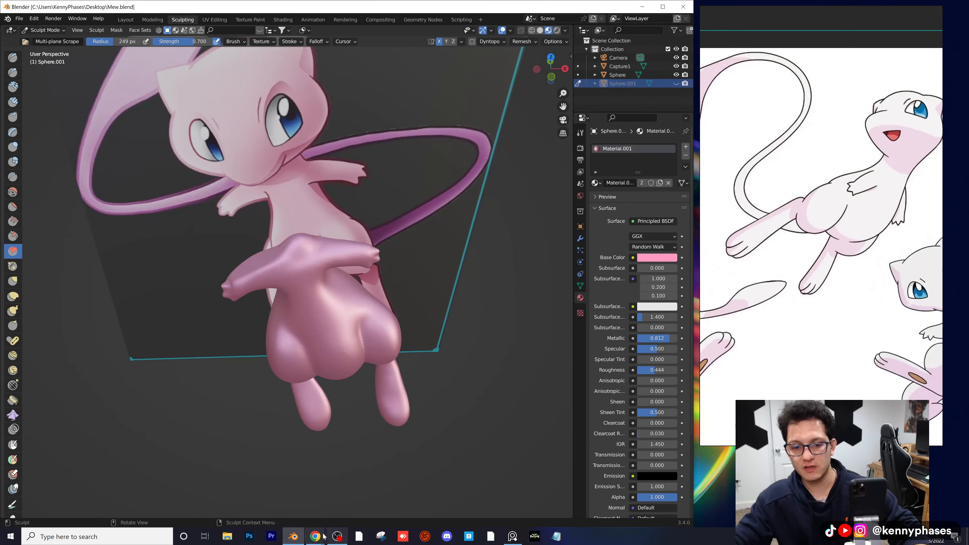
Step: Switch to Chrome and run an image search for "pokemon mew face"
mouse_move(324, 537)
click(335, 500)
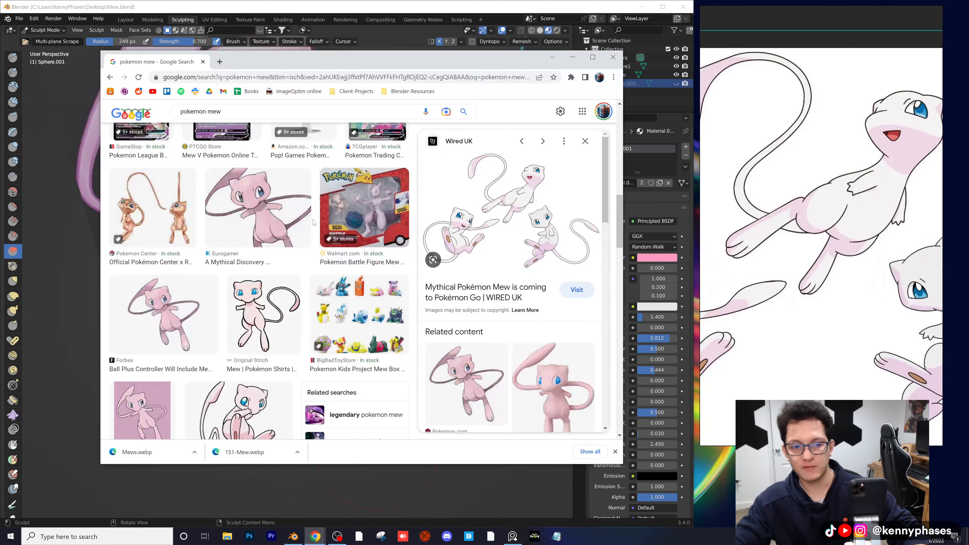
text(face)
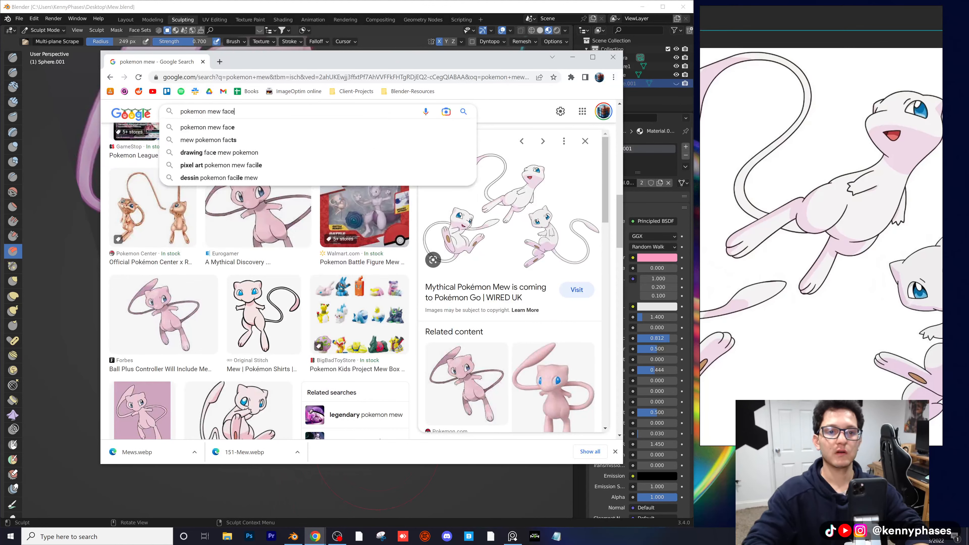
key(Return)
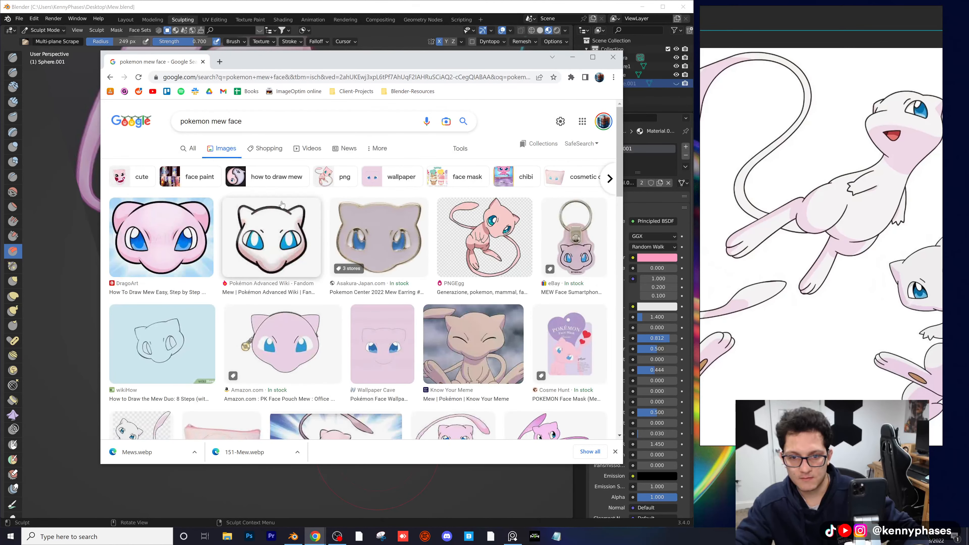
Step: Save the PNGWing picture of Mew from the image results to Downloads and return to Blender
scroll(276, 205, down, 1)
scroll(347, 212, down, 2)
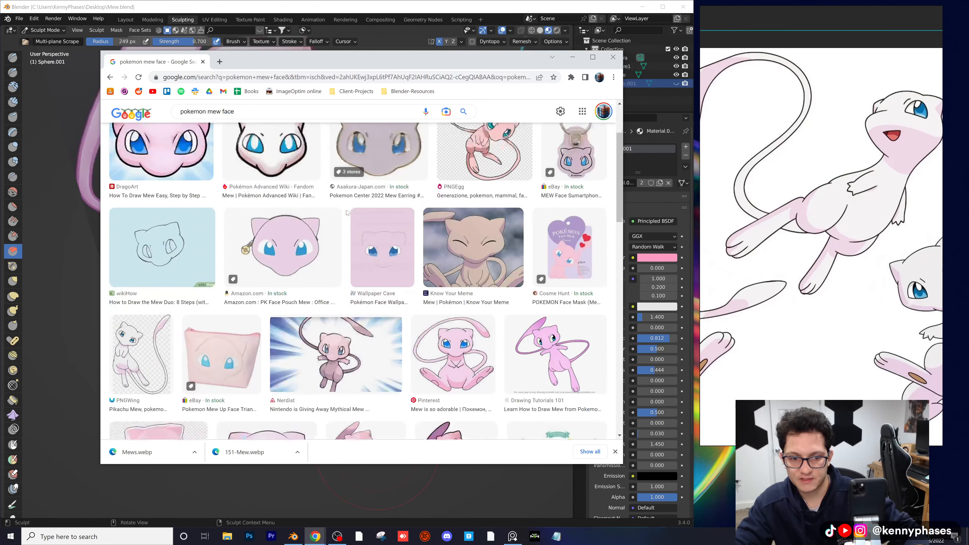
click(141, 319)
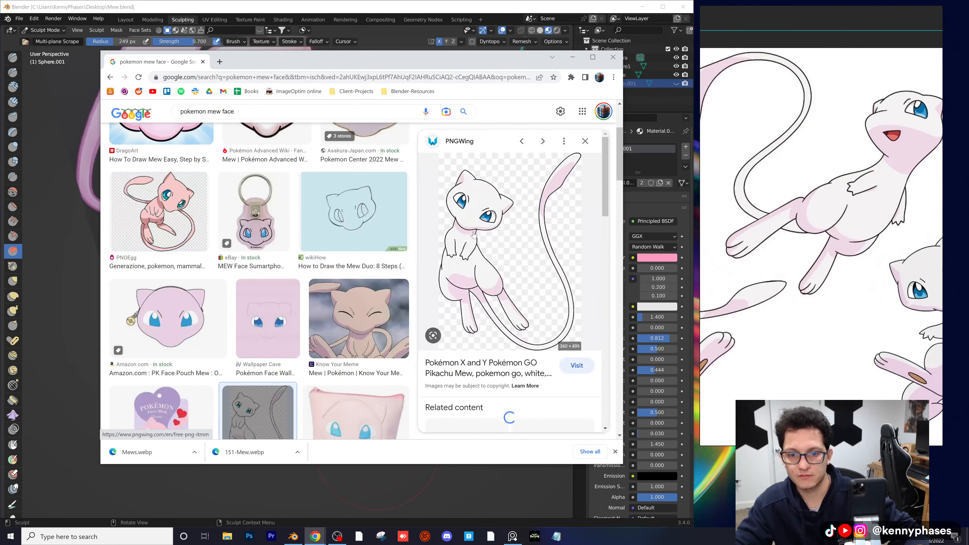
right_click(467, 216)
click(519, 302)
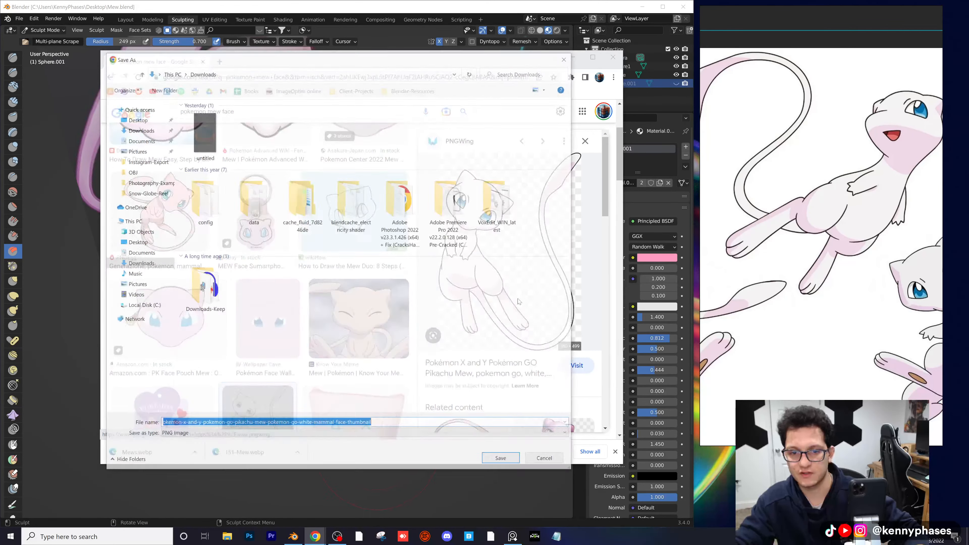
click(502, 461)
click(140, 40)
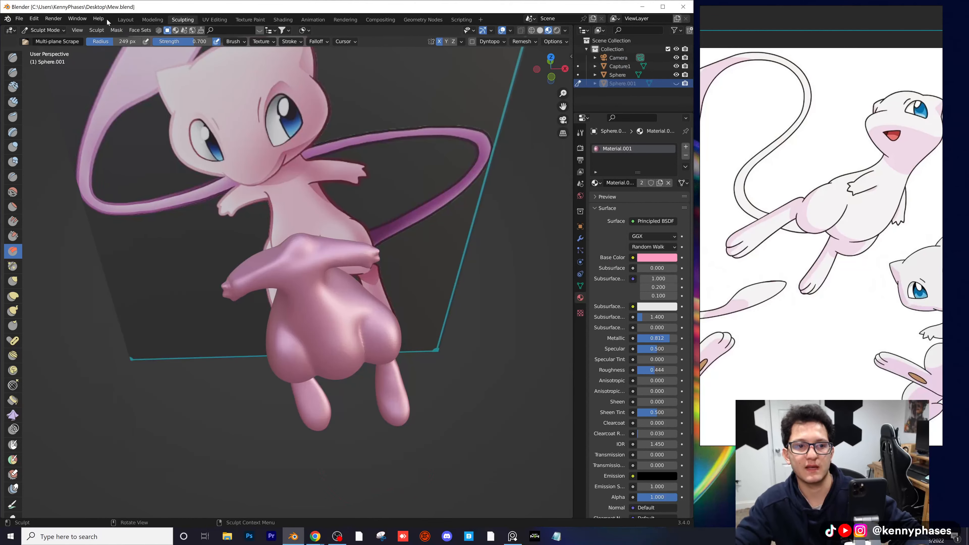
Step: Import the 151-Mew picture from the Downloads folder with Images as Planes in the Layout workspace
click(126, 19)
click(114, 30)
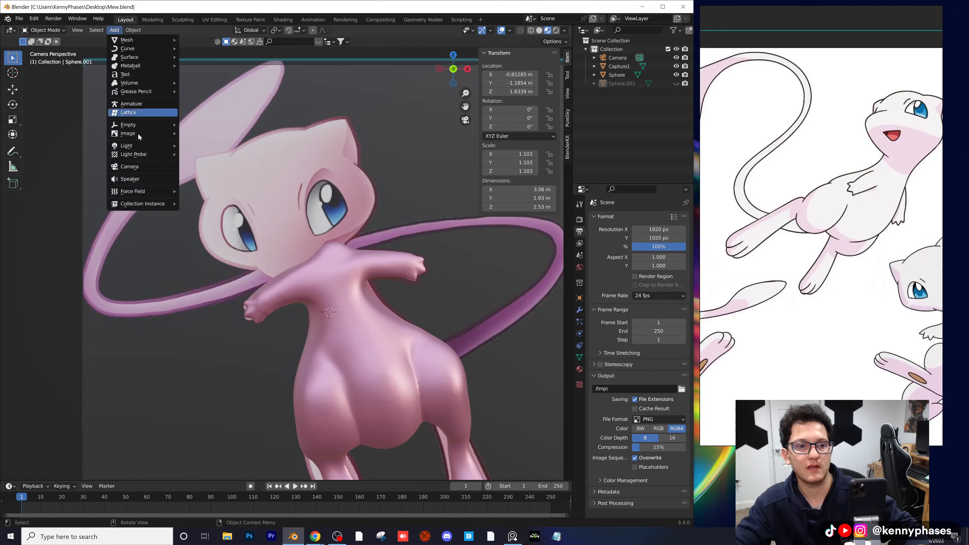
mouse_move(160, 135)
click(214, 151)
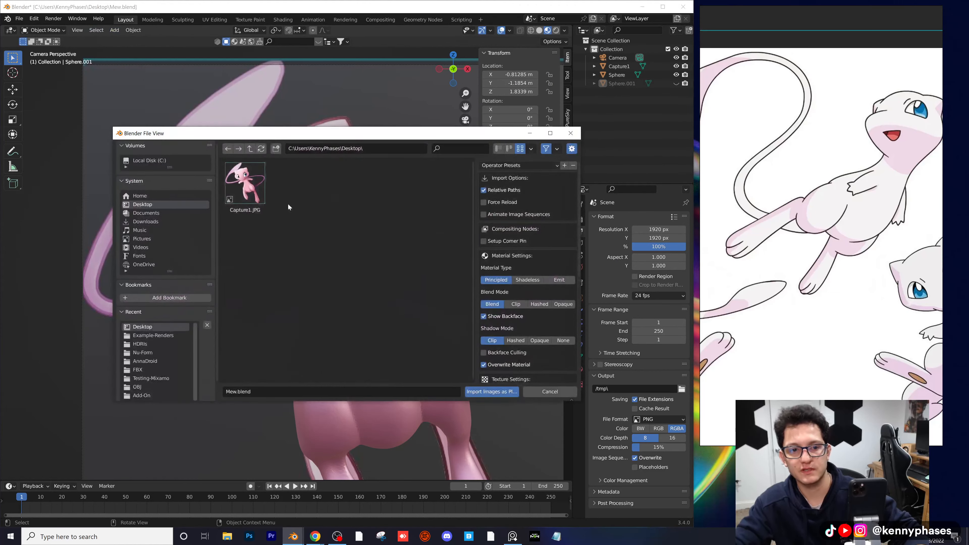
click(163, 222)
double_click(341, 278)
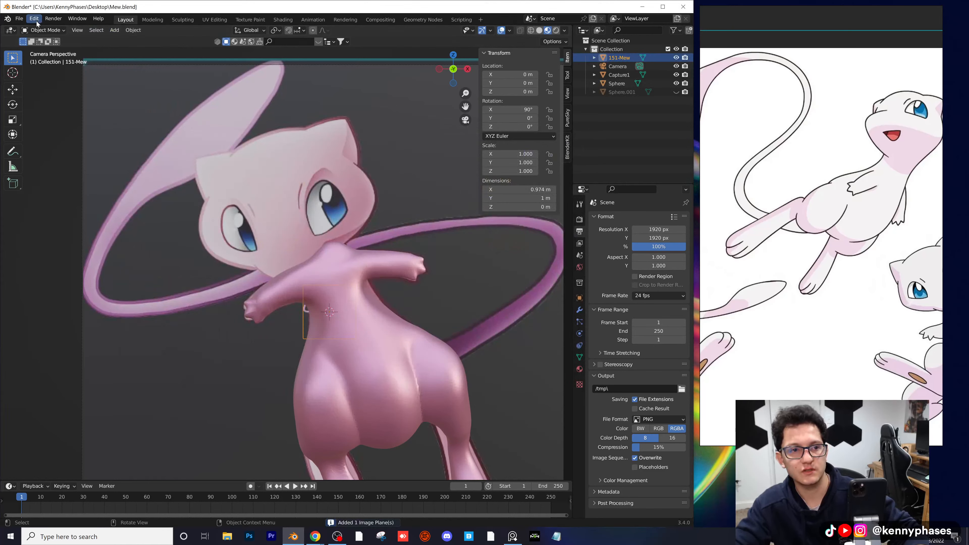
Step: Import the png-transparent Mew picture from the Downloads folder with Images as Planes
click(19, 18)
click(114, 30)
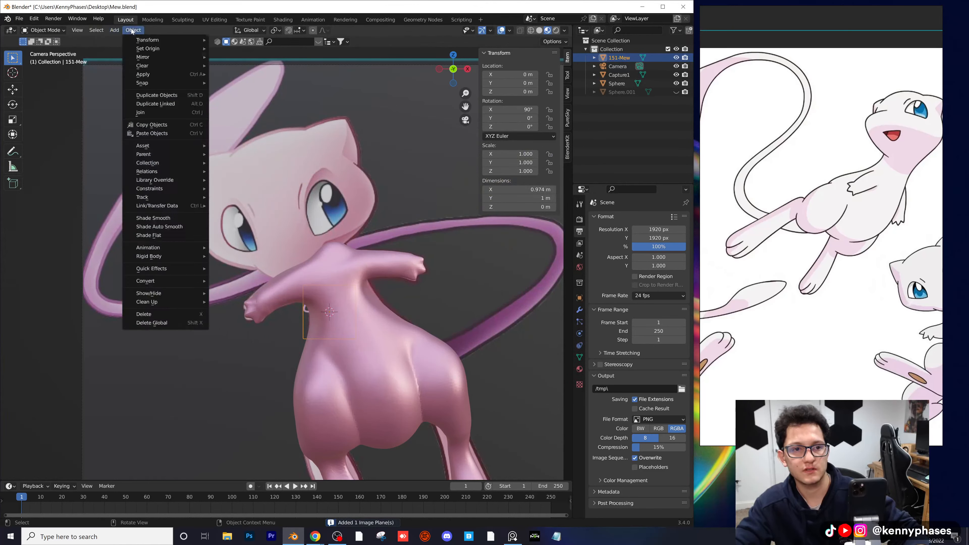
mouse_move(147, 41)
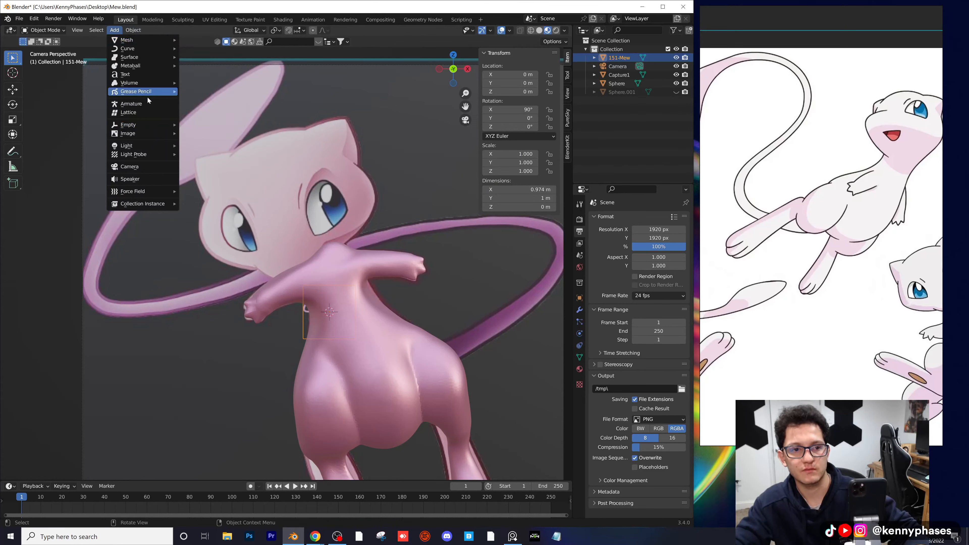
mouse_move(150, 134)
click(225, 150)
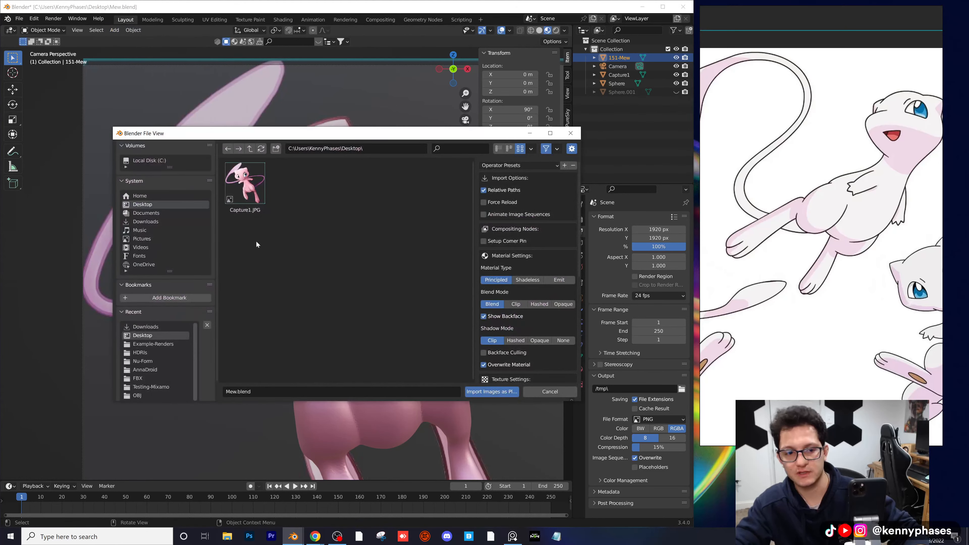
click(146, 327)
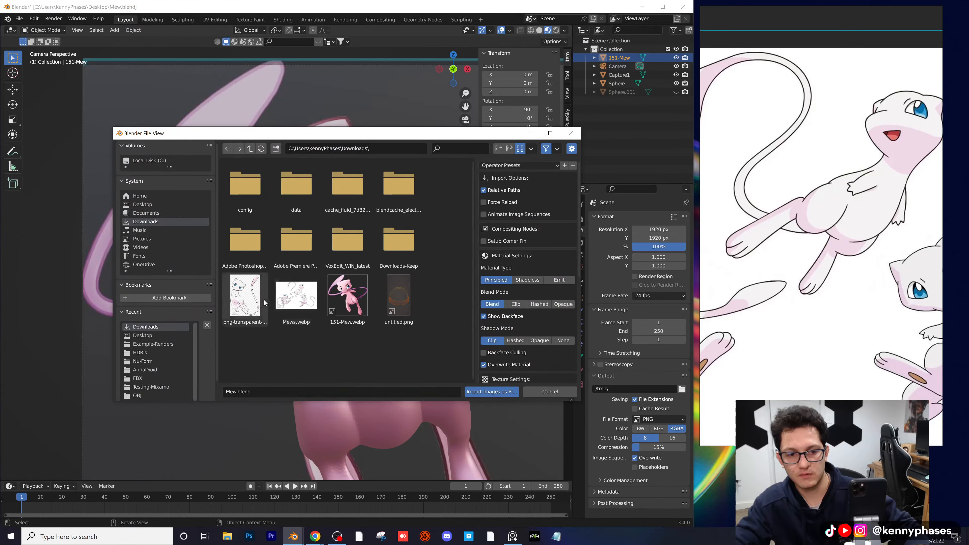
double_click(256, 297)
Step: Scale the new Mew picture plane up to about 9.0 and unhide the head object Sphere.001
scroll(338, 280, down, 4)
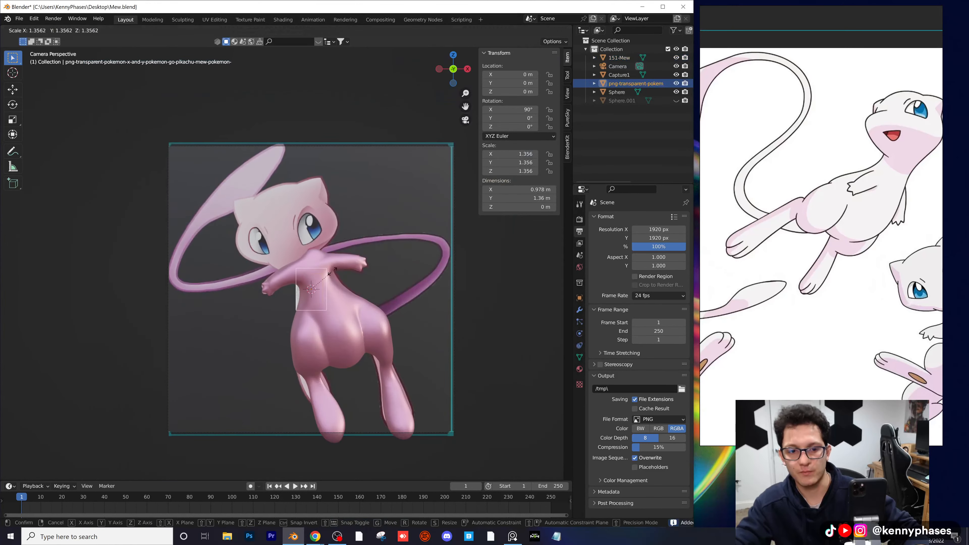
key(s)
click(445, 169)
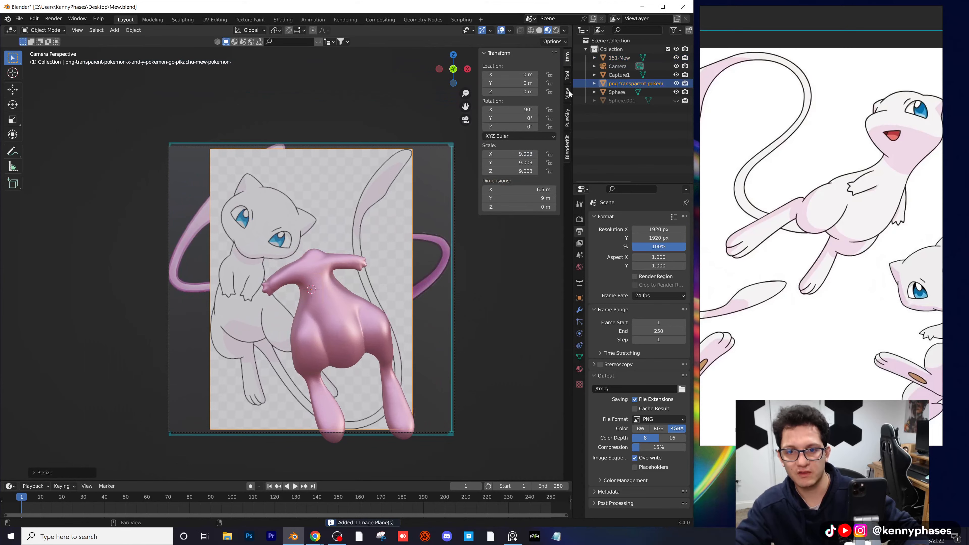
click(676, 101)
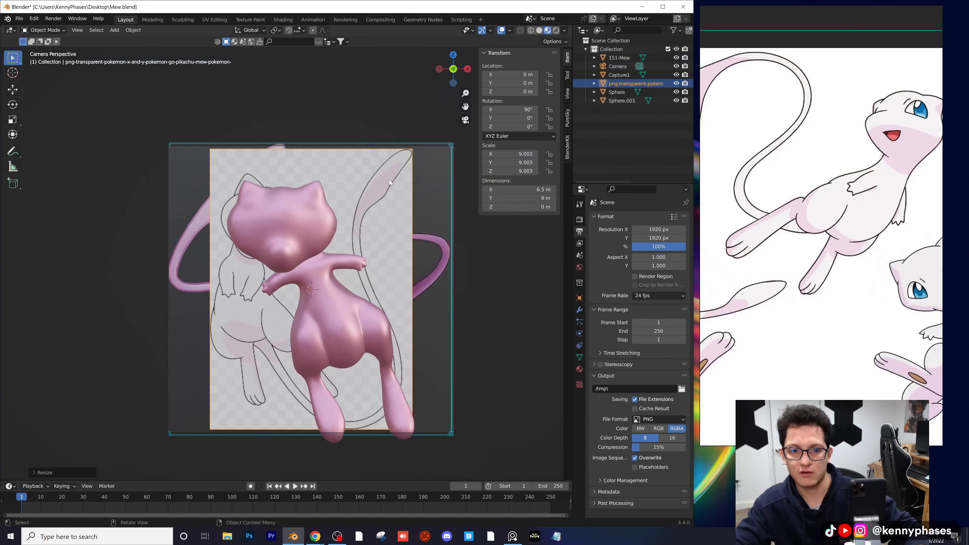
Step: Rotate the picture plane to about -24° on Y, scale it to about 10.76, and move its drawn head behind the sculpted head
key(r)
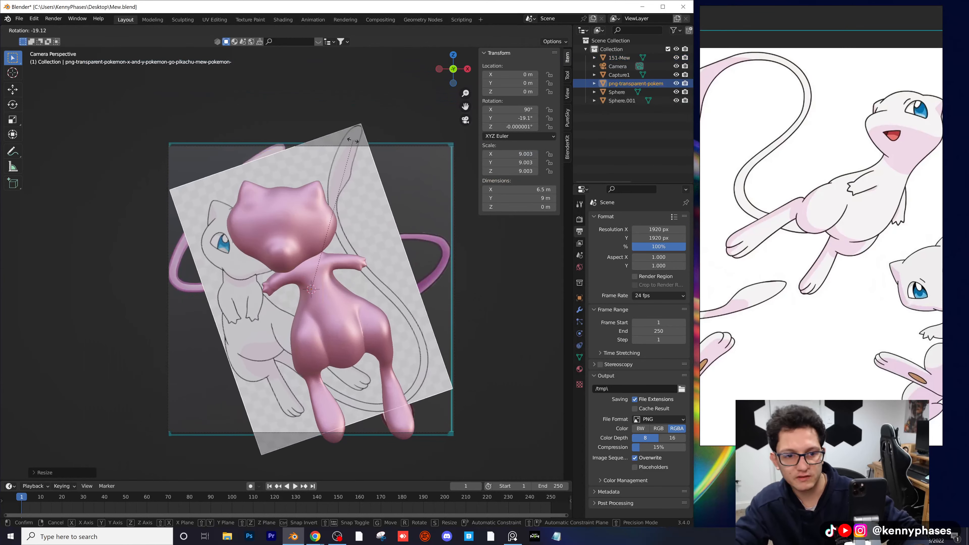
click(367, 202)
key(s)
click(386, 184)
key(g)
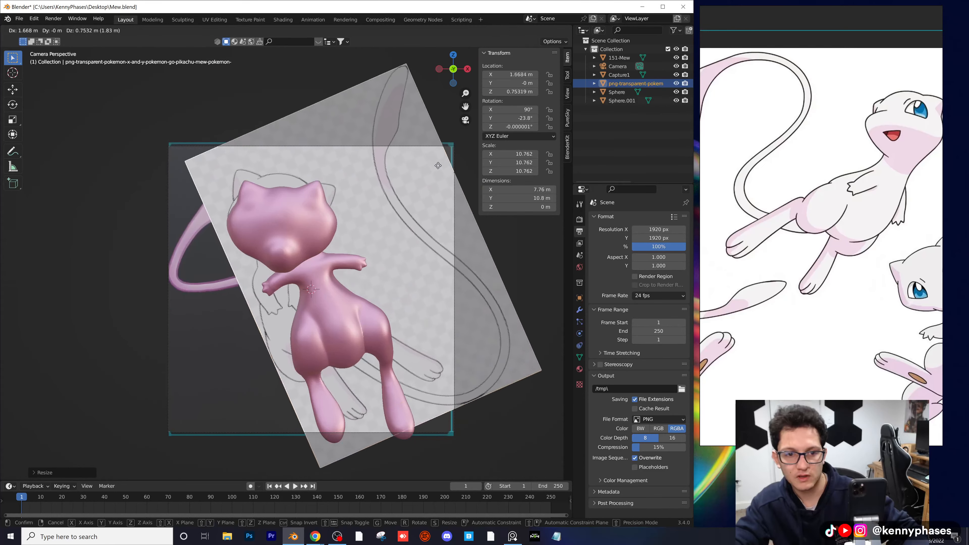
click(436, 166)
Step: Refine the picture's fit to the sculpted head: rotate it to about -36.7° on Y, shift it to X 2.04 m, Z 1.14 m, and shrink it slightly
key(r)
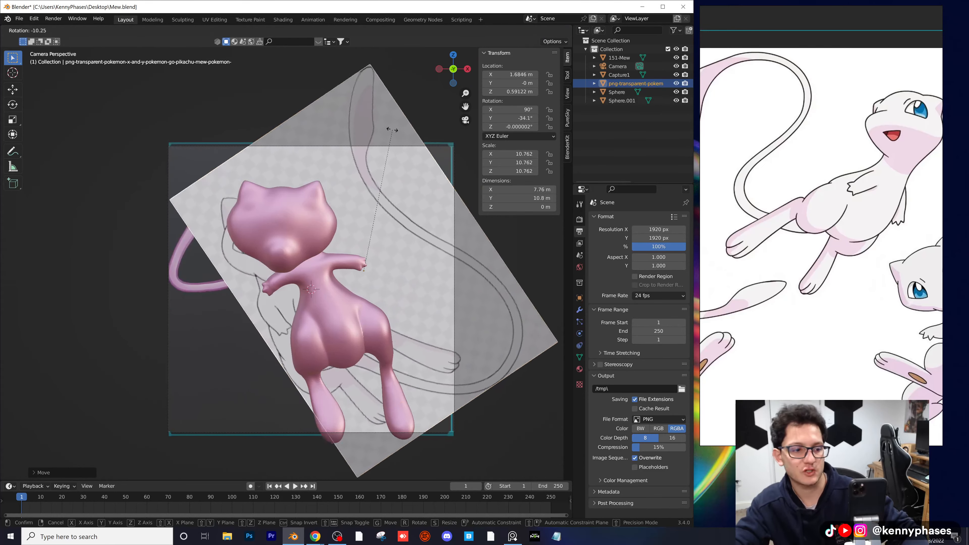
click(387, 128)
key(g)
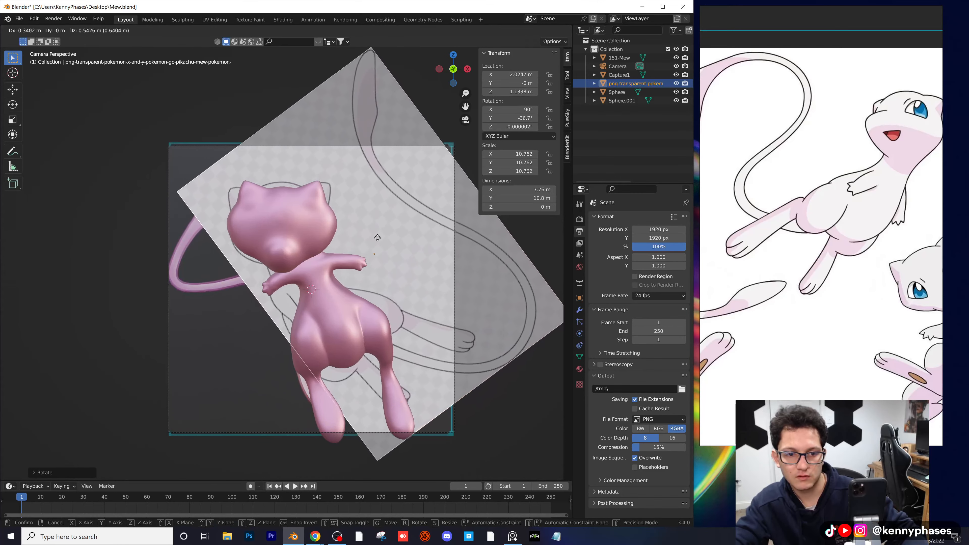
click(378, 237)
key(s)
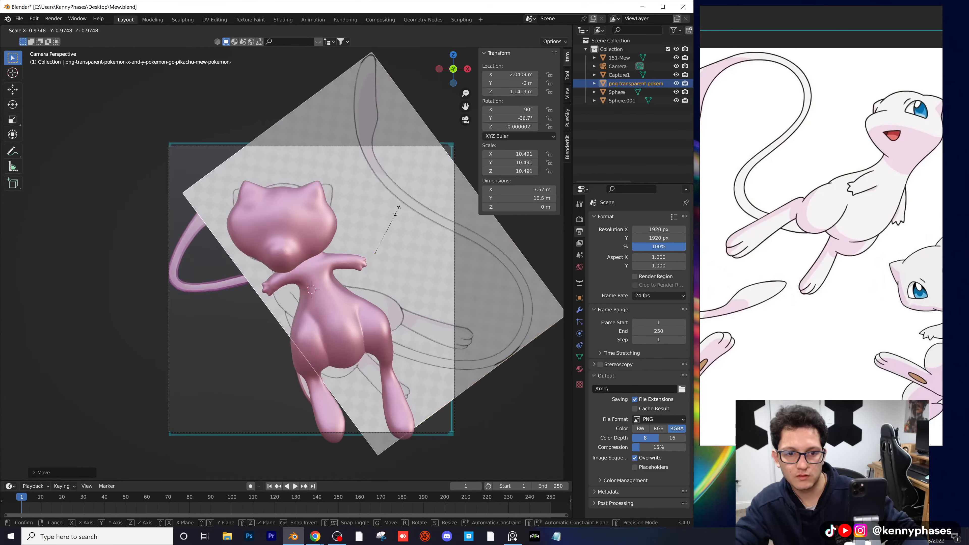
Step: Move the line-art Mew reference image behind the model in camera view and scale it to about 10.871
click(400, 209)
key(g)
click(402, 210)
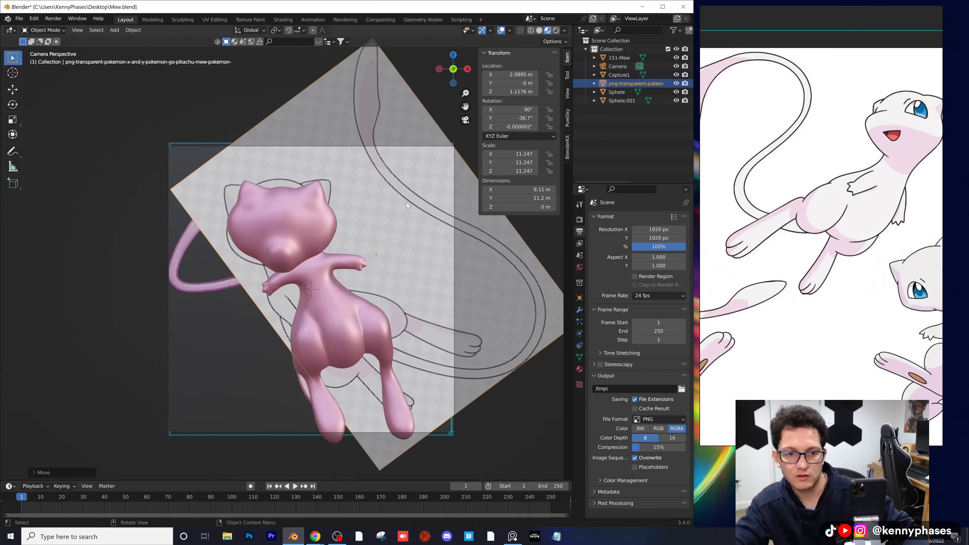
key(s)
click(405, 204)
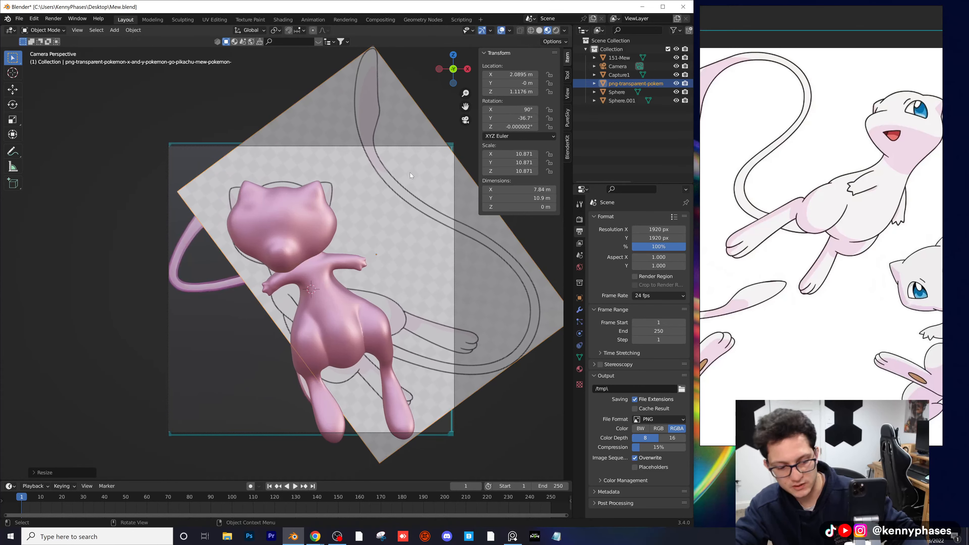
Step: Rotate the reference image to about -34.8° on Y, shift it to about X 1.968 m, Z 1.1176 m, and save the file
key(r)
click(417, 170)
key(g)
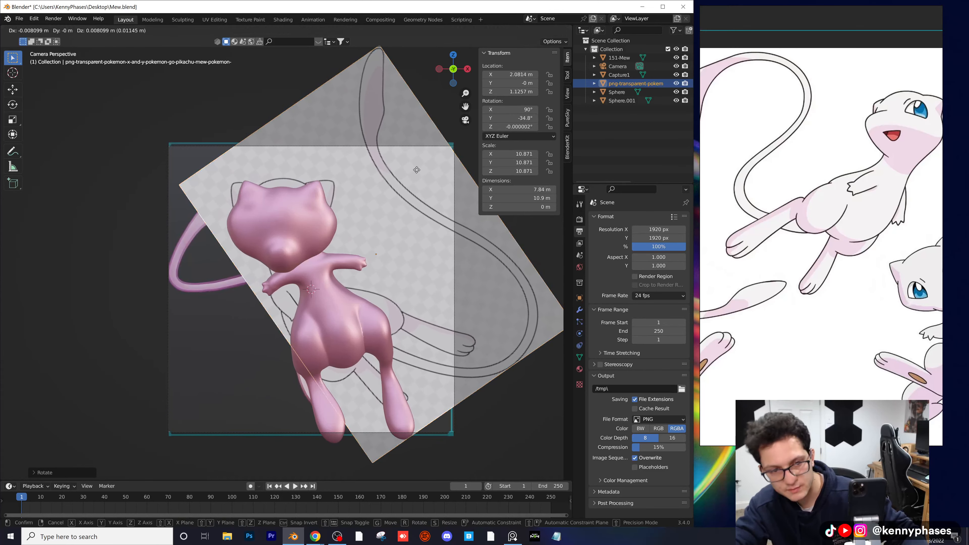
click(413, 175)
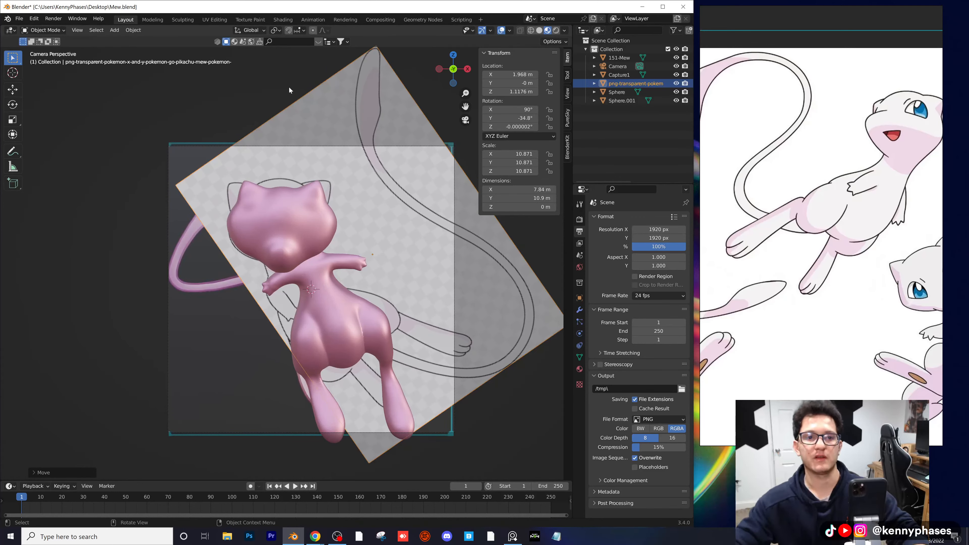
key(ctrl+s)
Step: Examine the head against the reference drawing in the Sculpting workspace, from an angle and from the front
click(282, 20)
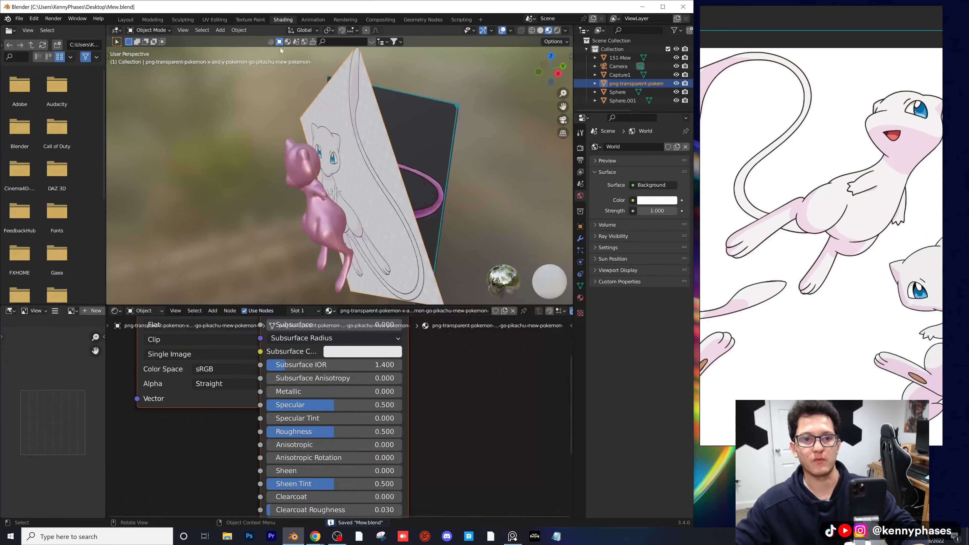
click(183, 20)
scroll(254, 184, up, 3)
middle_drag(254, 184, 320, 217)
click(622, 100)
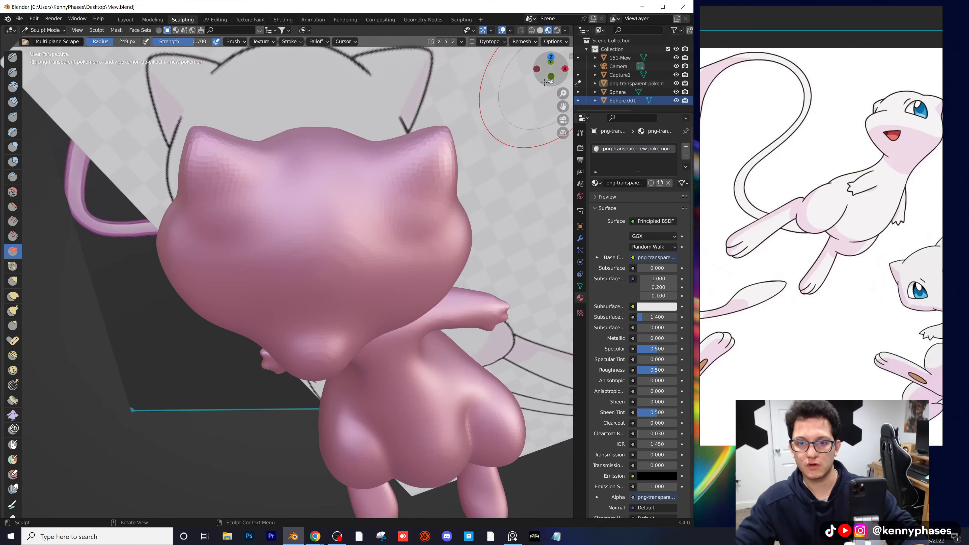
click(552, 76)
scroll(347, 161, up, 2)
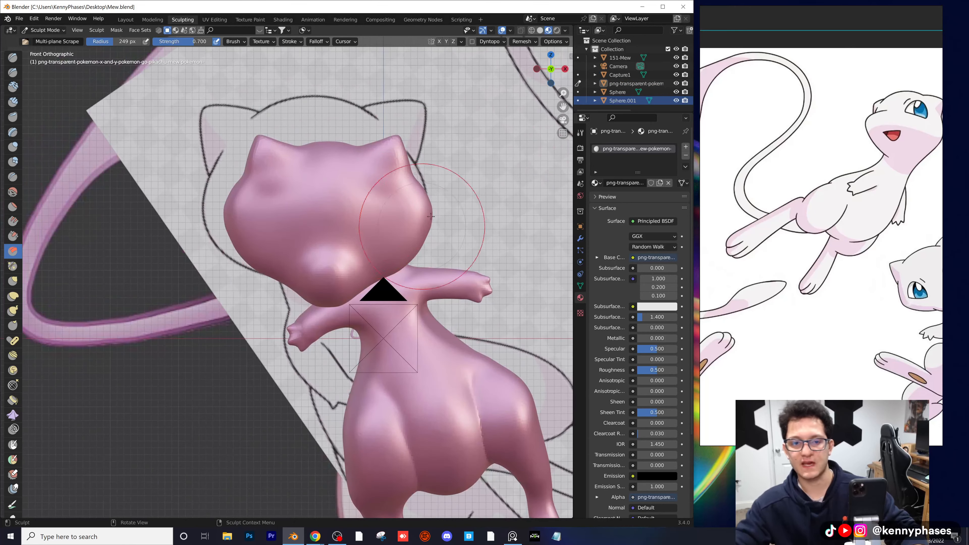
Step: In front view, scale the line-art reference image to about 9.749 and move it to line up with the head
click(637, 83)
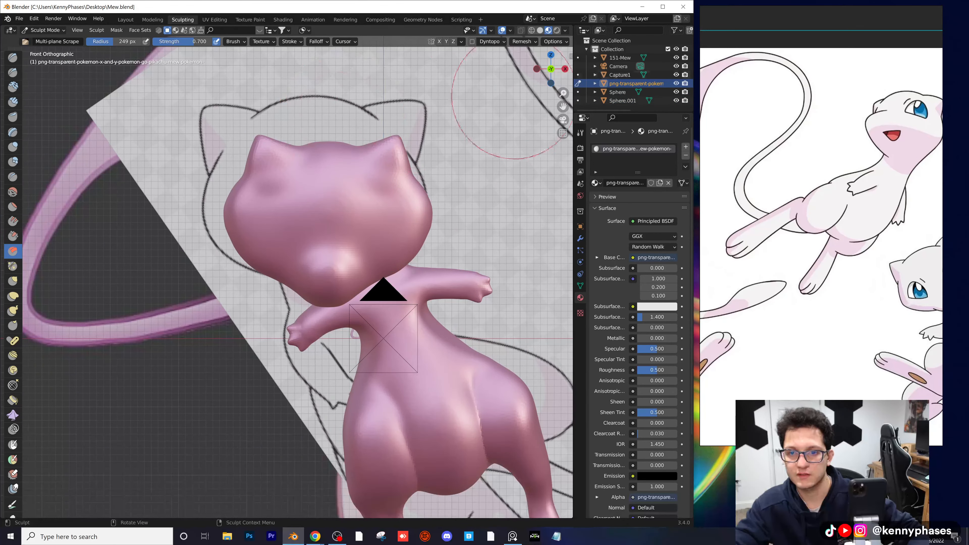
click(126, 19)
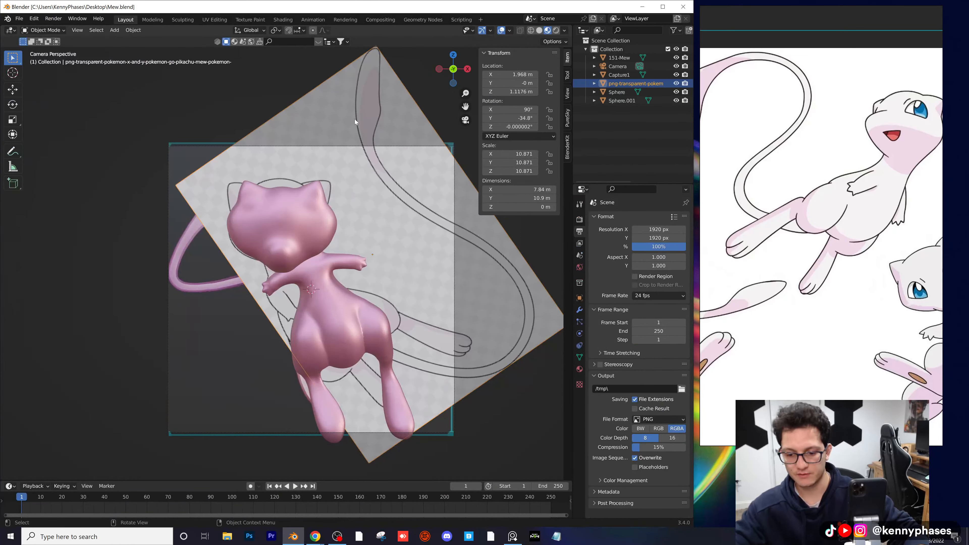
click(453, 69)
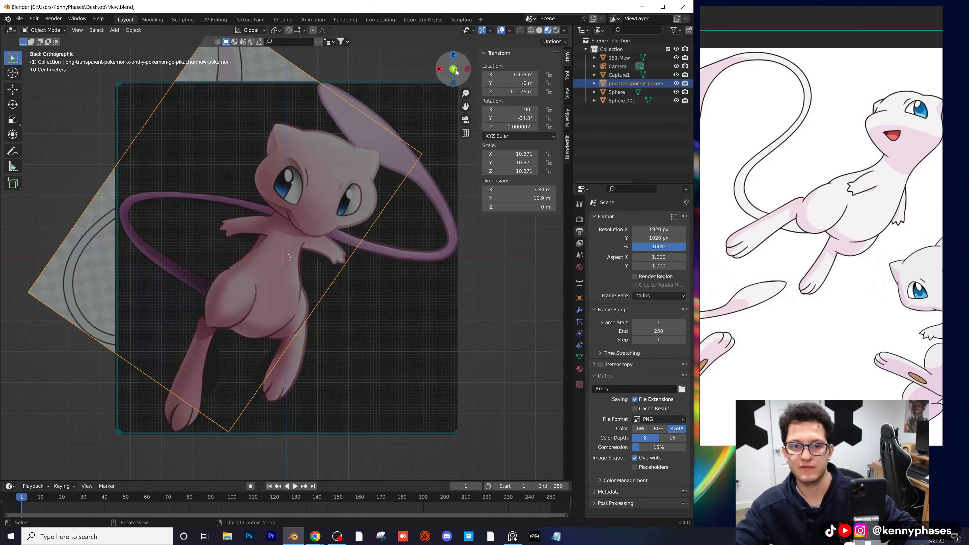
click(453, 70)
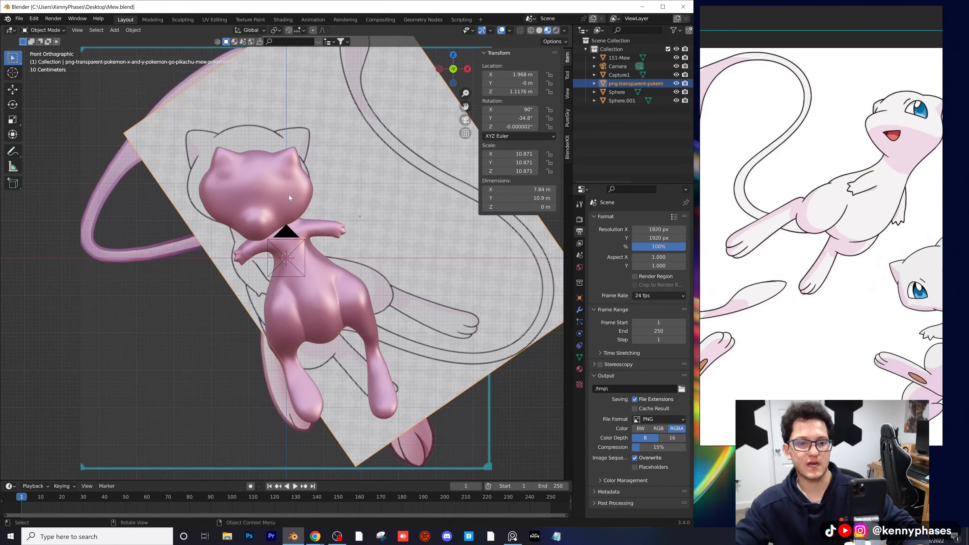
scroll(288, 194, up, 3)
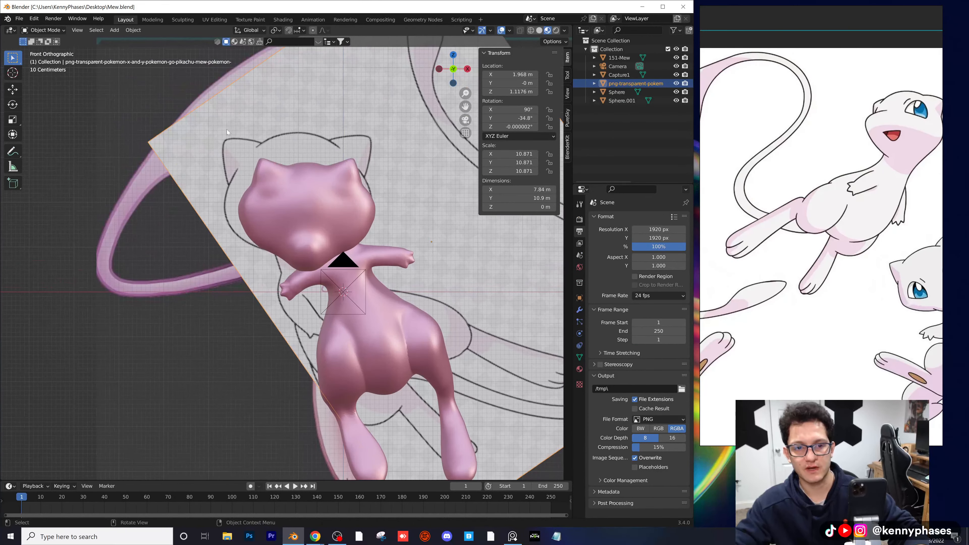
key(s)
click(255, 131)
key(g)
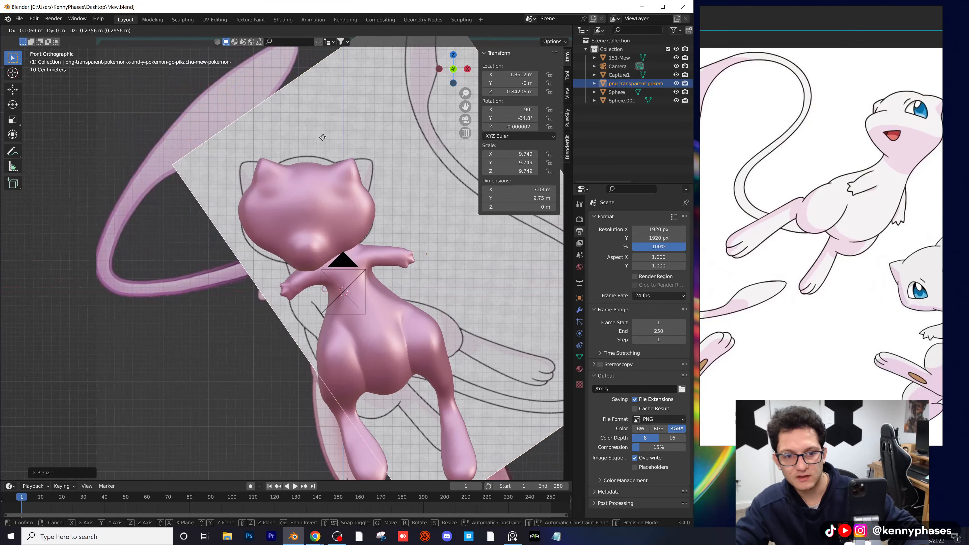
click(323, 137)
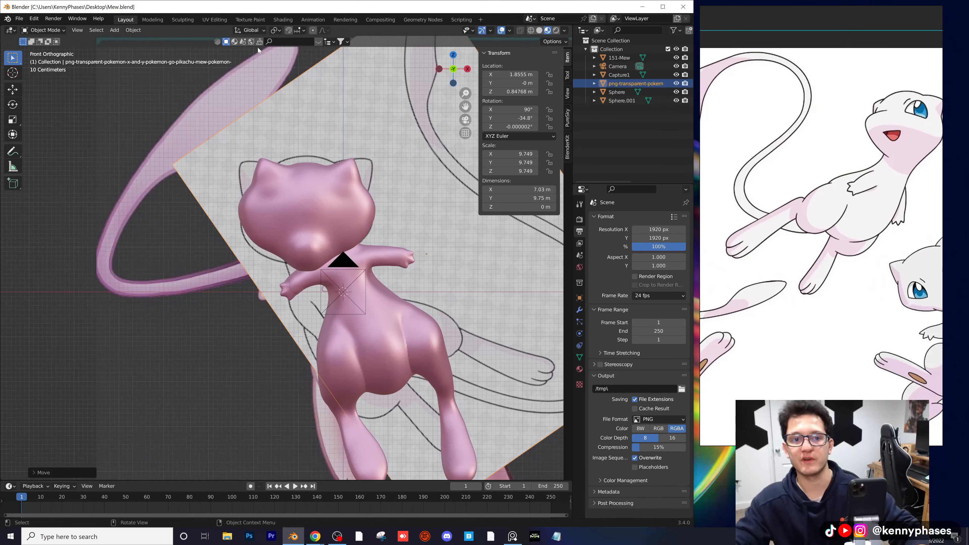
Step: Hide the Capture1 reference image and return to the Sculpting workspace
click(240, 94)
key(h)
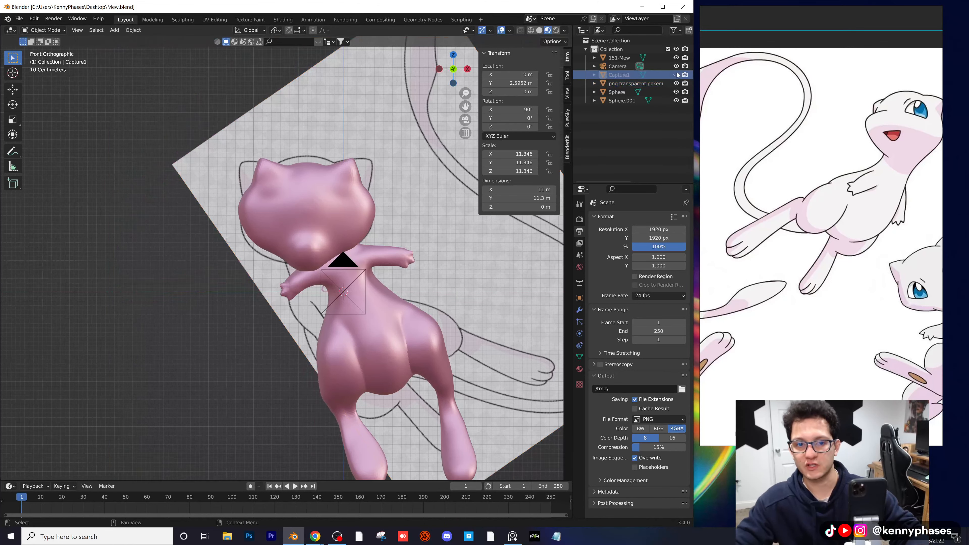
click(182, 20)
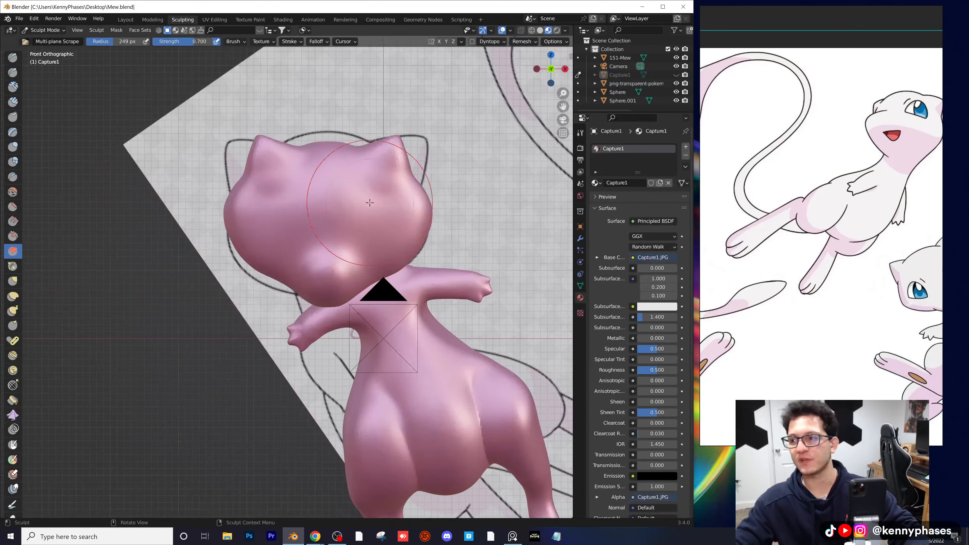
scroll(362, 233, up, 1)
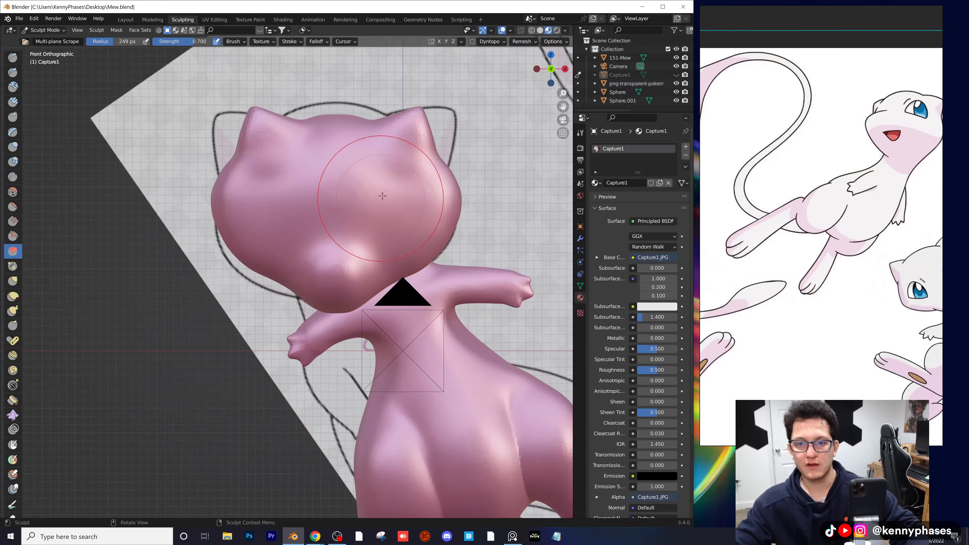
Step: Try to sculpt the head mesh Sphere.001 with the Elastic Deform brush, saving the file first, and switch to the Draw brush
click(618, 92)
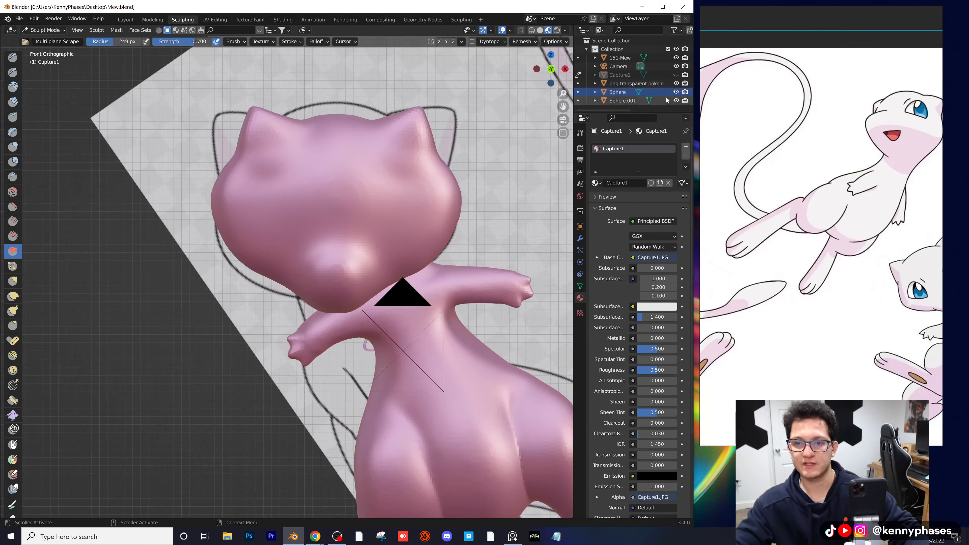
click(622, 101)
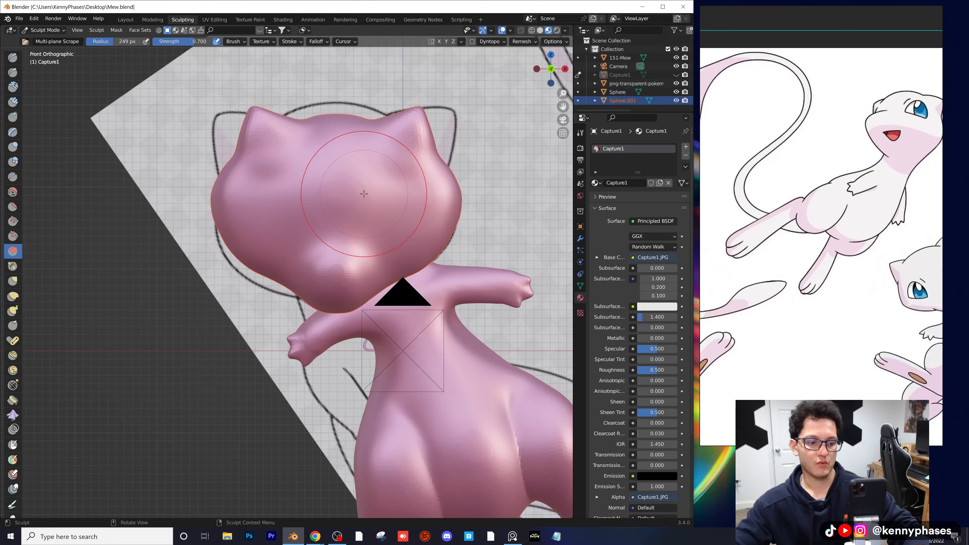
scroll(381, 179, up, 3)
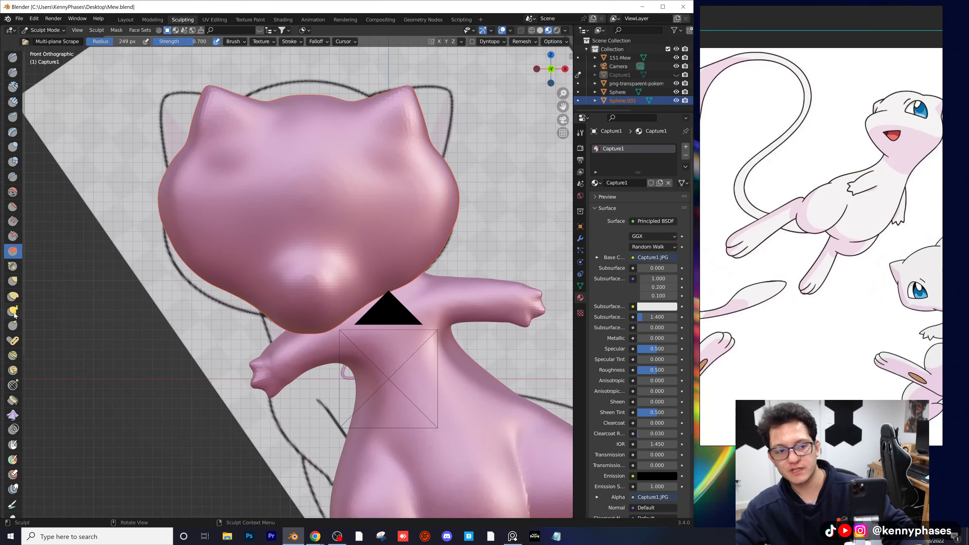
click(13, 296)
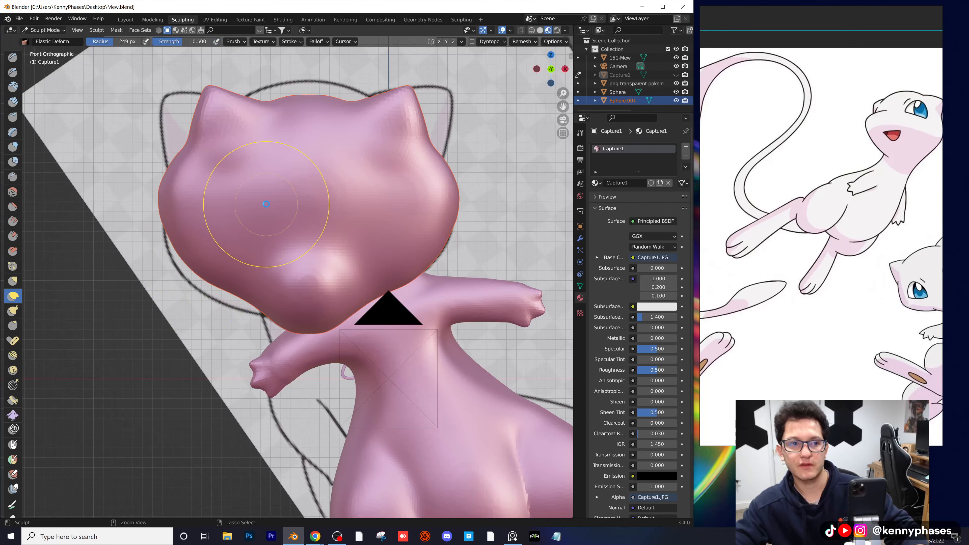
key(ctrl+s)
click(276, 213)
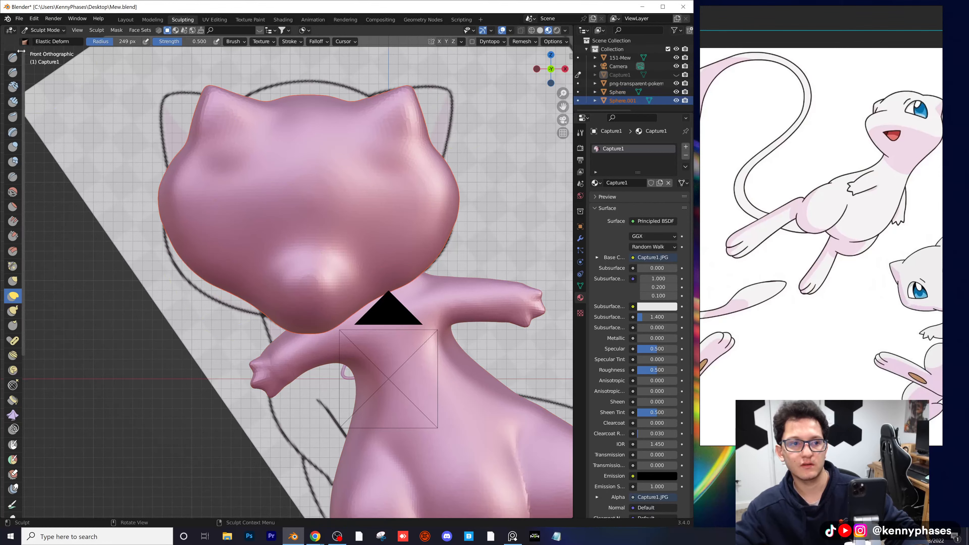
key(x)
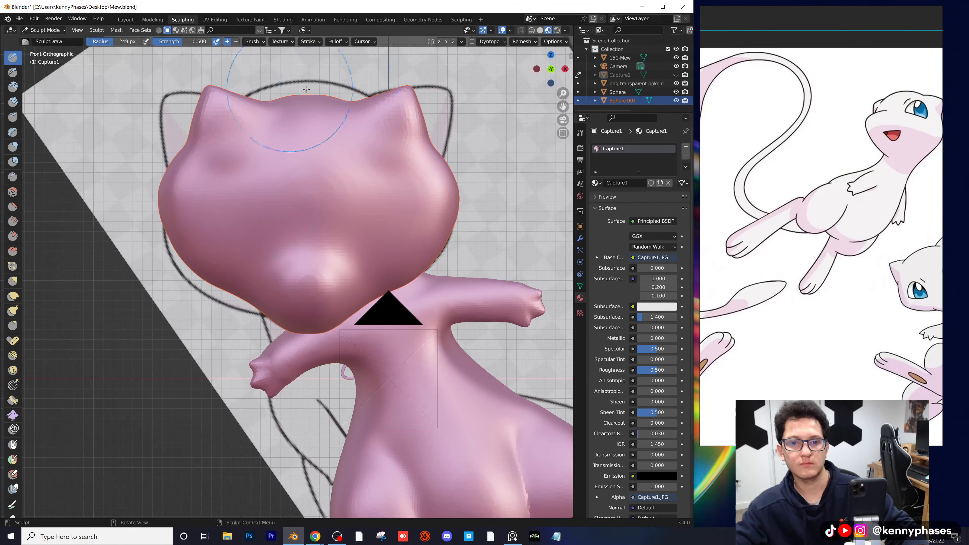
middle_drag(307, 88, 438, 180)
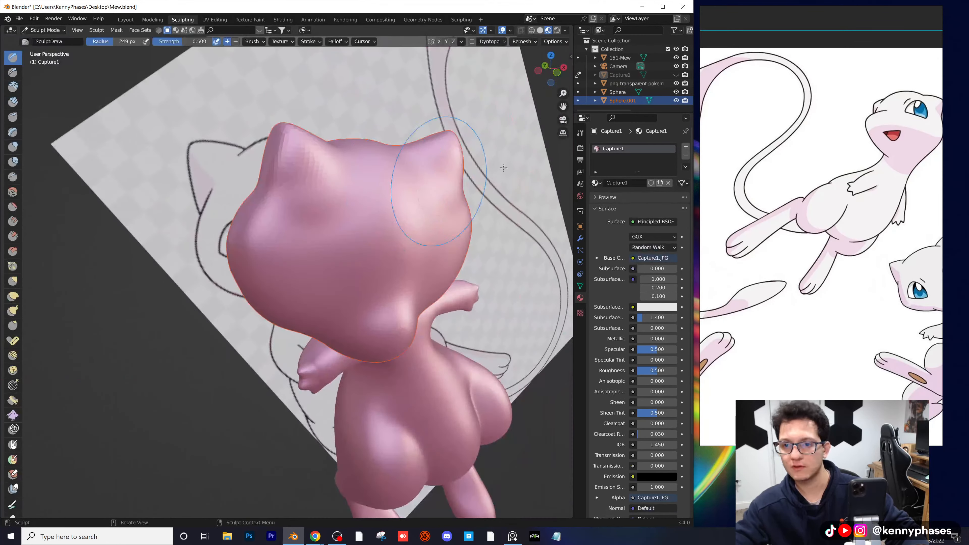
Step: Try to deform the body mesh Sphere with the Elastic Deform brush
click(615, 94)
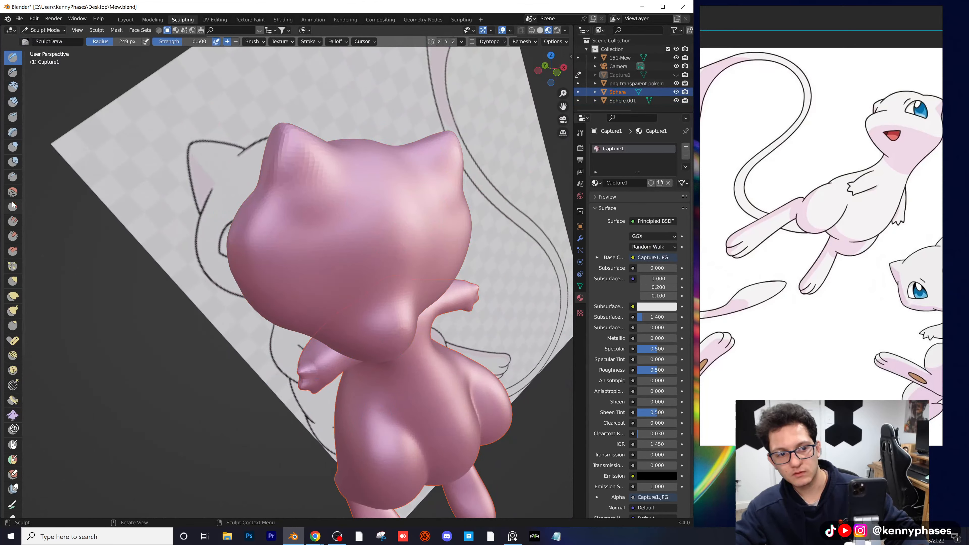
click(13, 296)
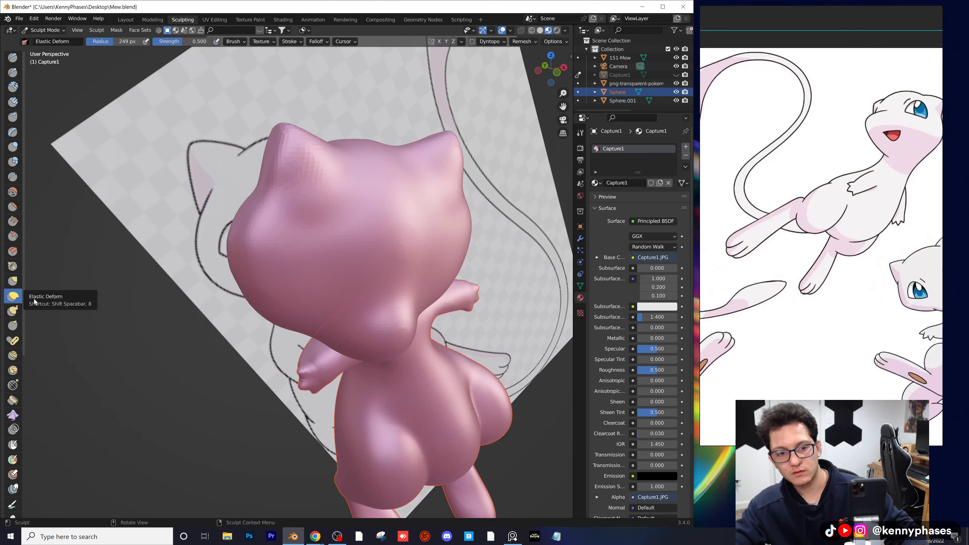
drag(361, 391, 363, 452)
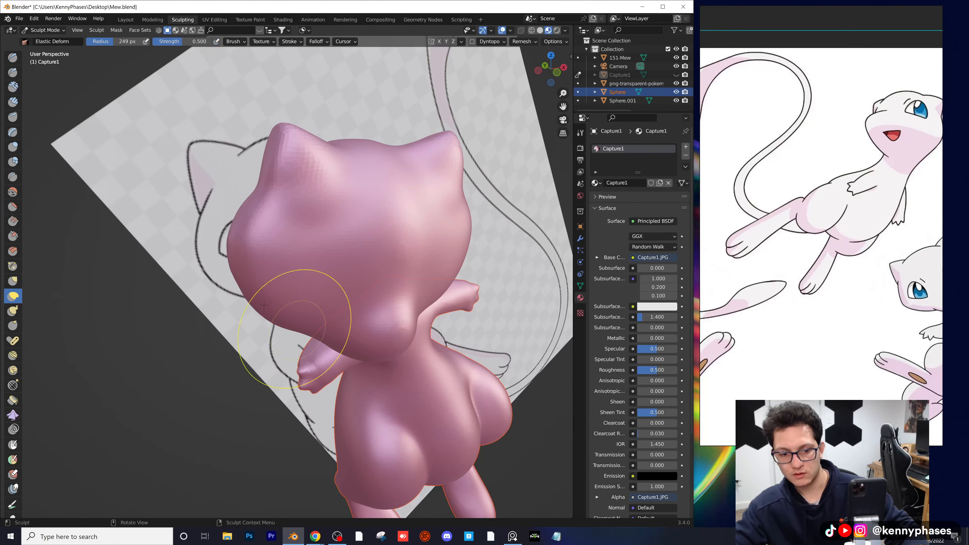
Step: Save the file, close Blender, minimize the browser, and relaunch Blender with the recent file Mew.blend
key(ctrl+s)
click(685, 11)
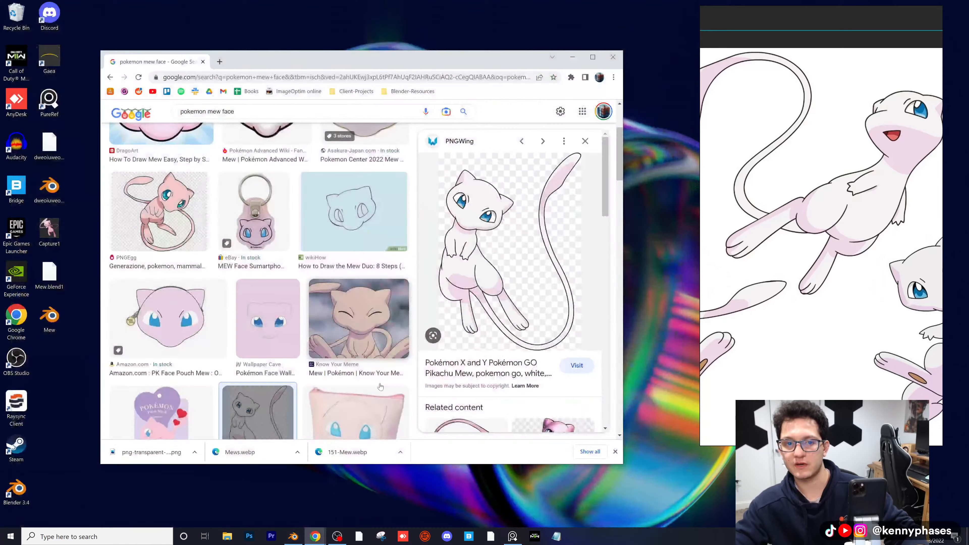
click(573, 56)
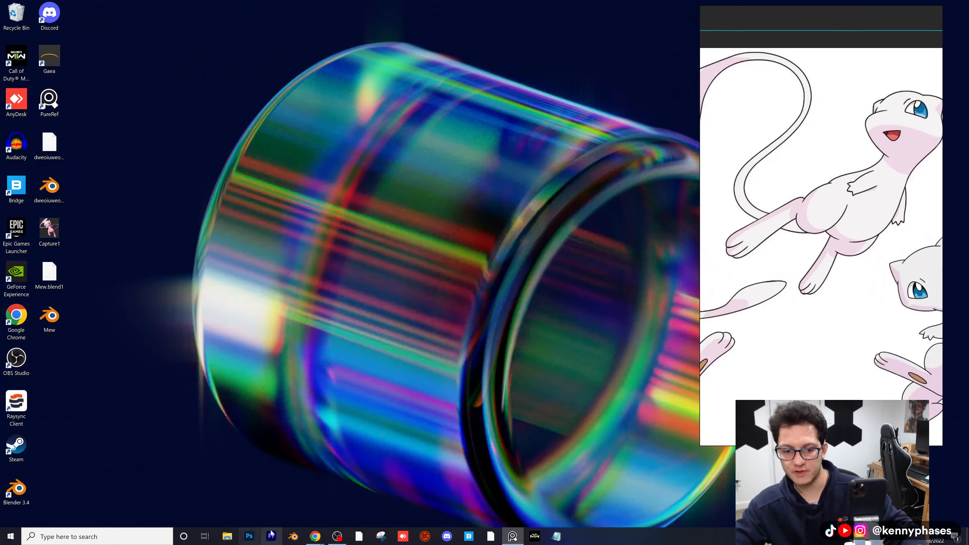
click(293, 536)
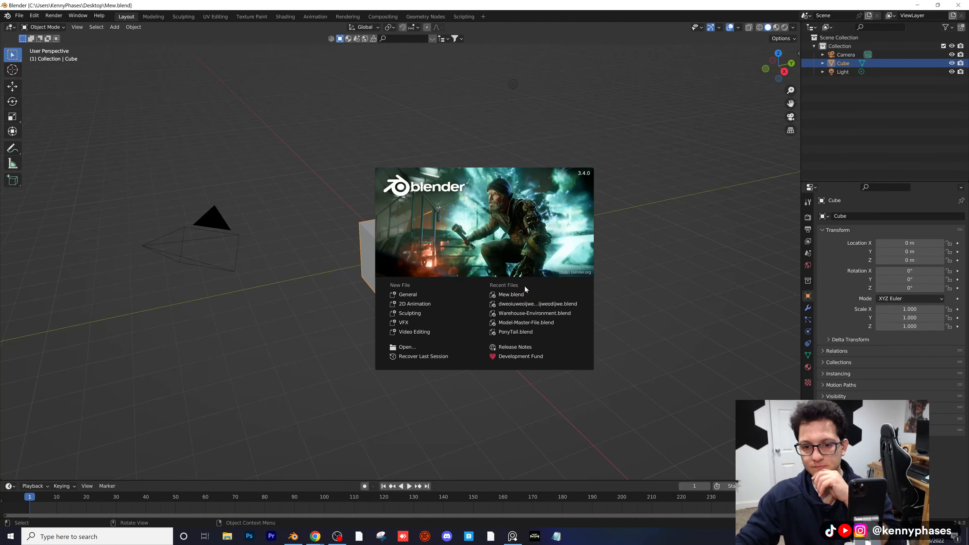
click(520, 294)
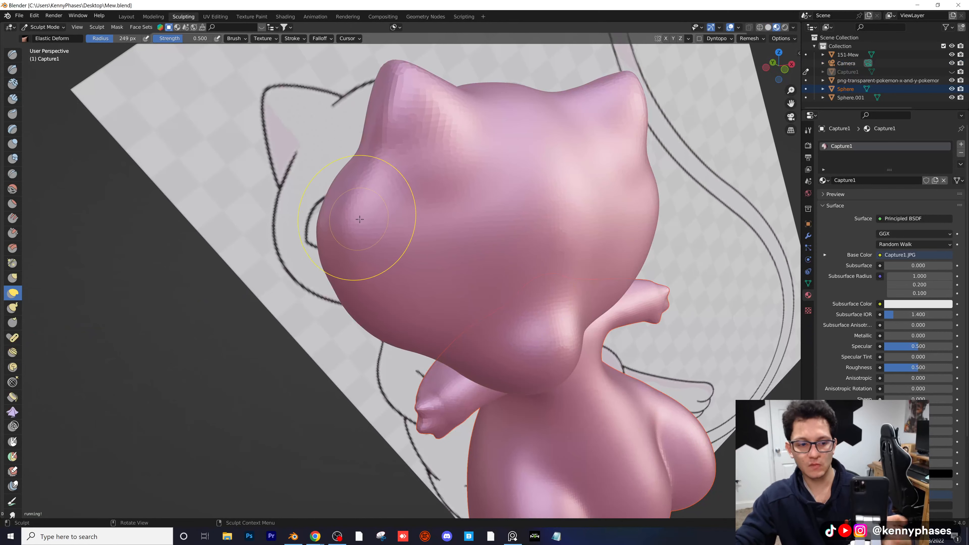
Step: Try to deform the head again with Elastic Deform, checking the selected object, render properties and UV Editing workspace between strokes
drag(360, 219, 367, 204)
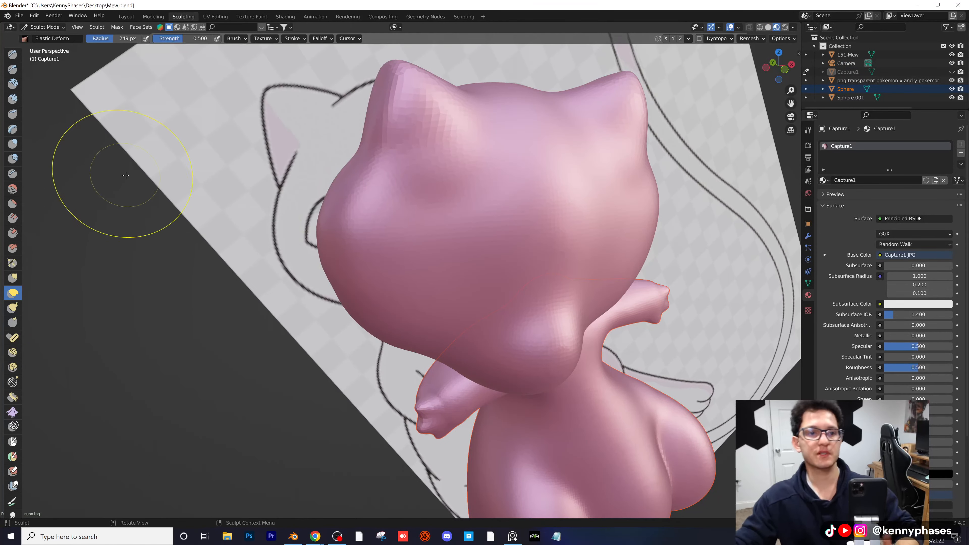
click(848, 89)
click(809, 147)
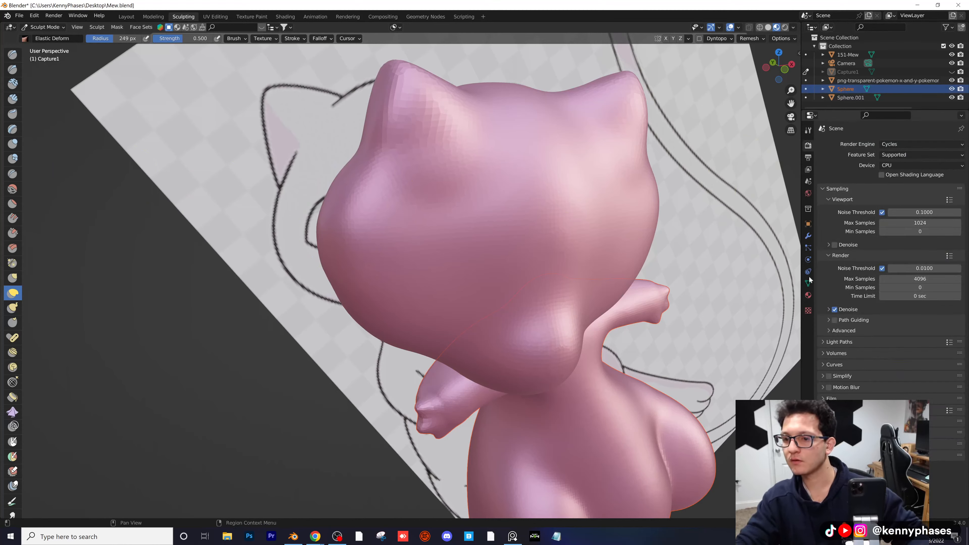
click(214, 17)
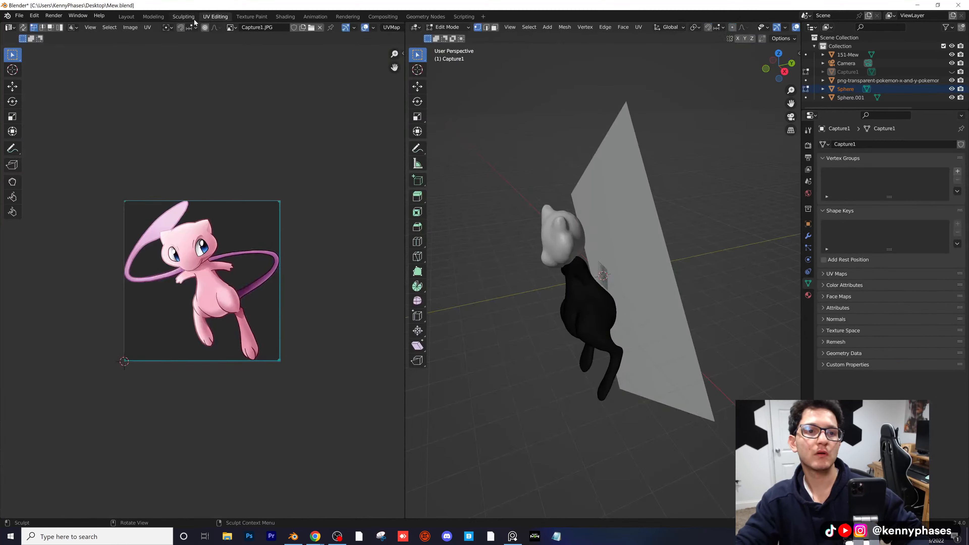
click(188, 18)
drag(400, 270, 395, 260)
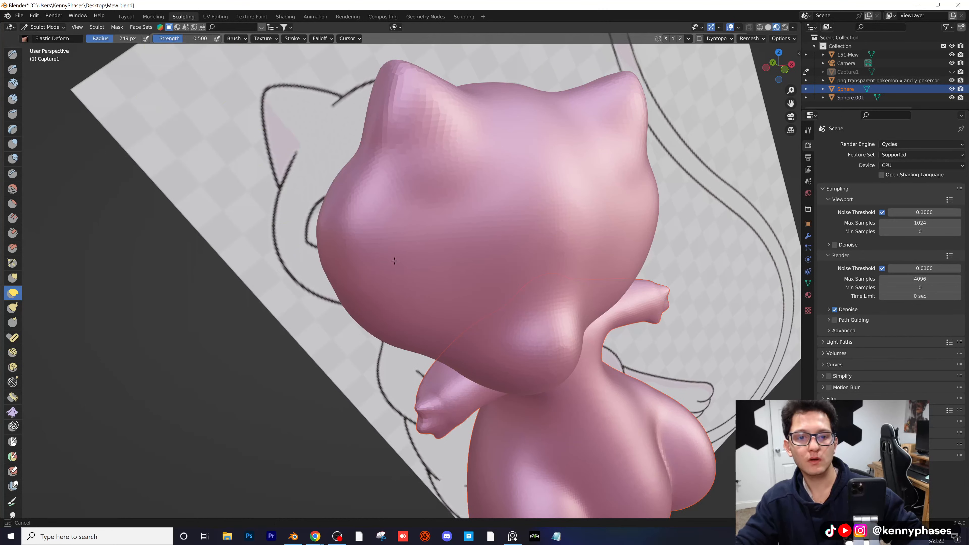
Step: Inspect the Mew model against the reference image from several angles
drag(365, 207, 389, 282)
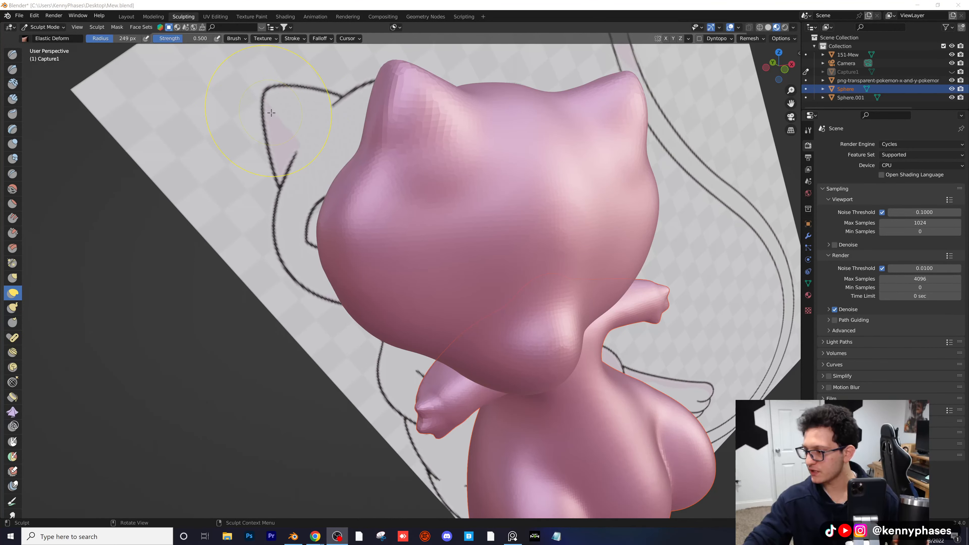
scroll(272, 112, down, 5)
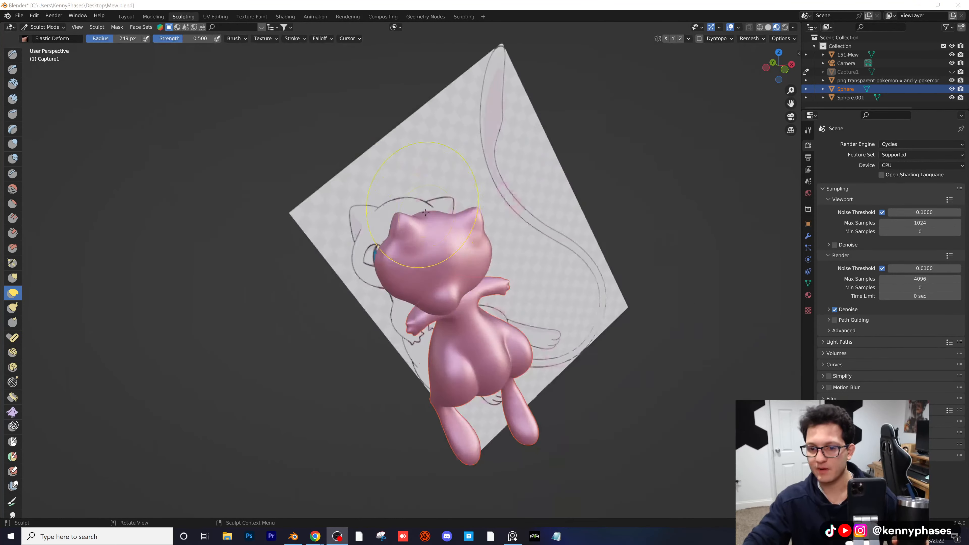
middle_drag(271, 112, 372, 257)
scroll(372, 257, up, 2)
scroll(372, 257, down, 5)
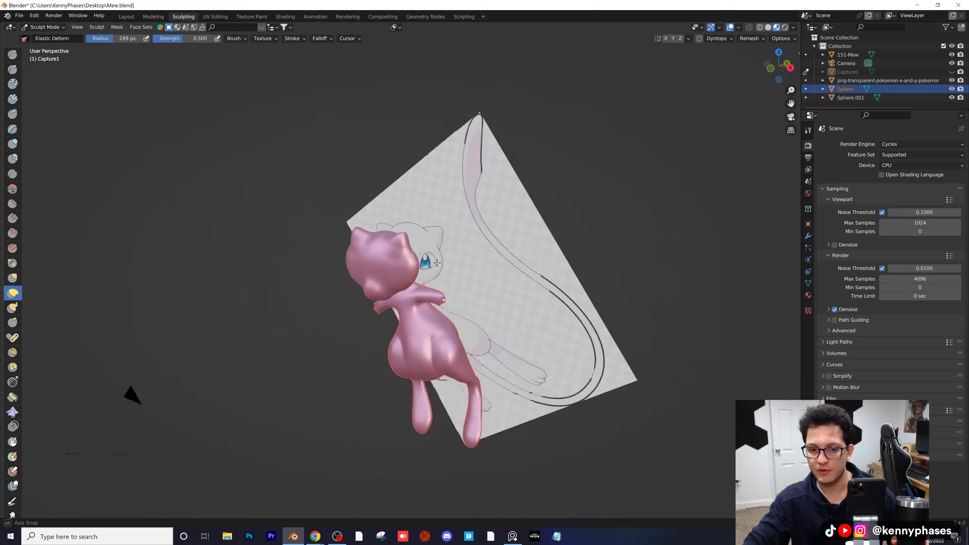
middle_drag(130, 394, 422, 301)
scroll(411, 248, up, 4)
scroll(411, 248, down, 3)
scroll(395, 247, up, 3)
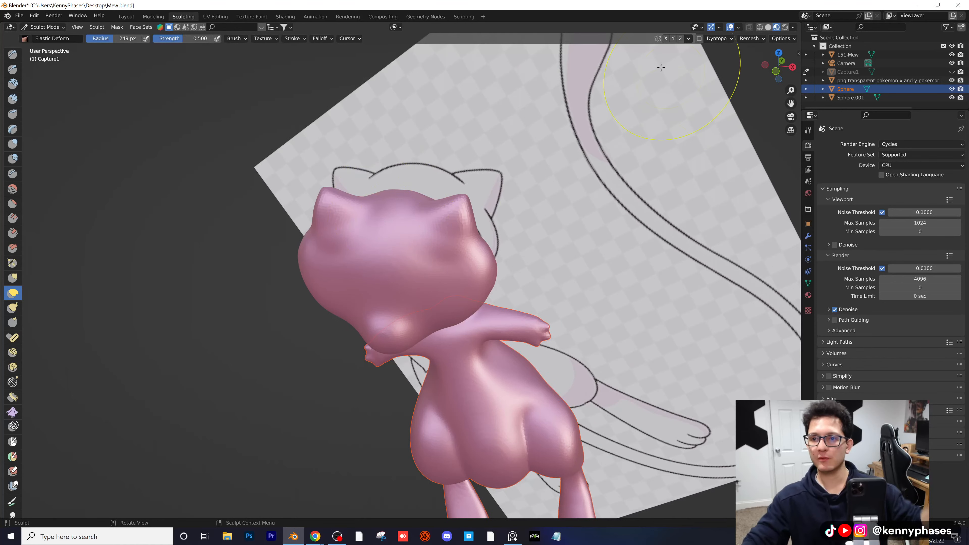
Step: Switch sculpting to the head mesh Sphere.001 and turn on X mirror symmetry
click(850, 98)
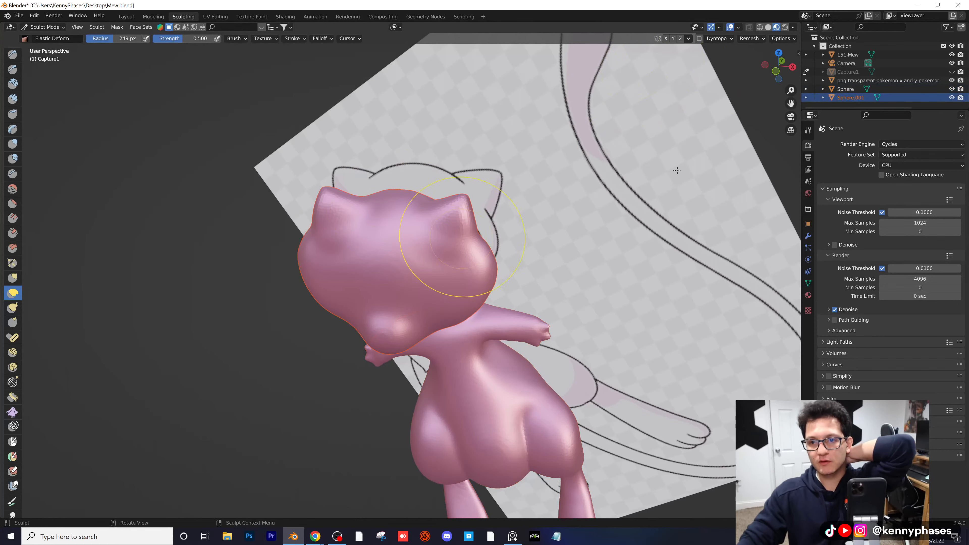
click(668, 38)
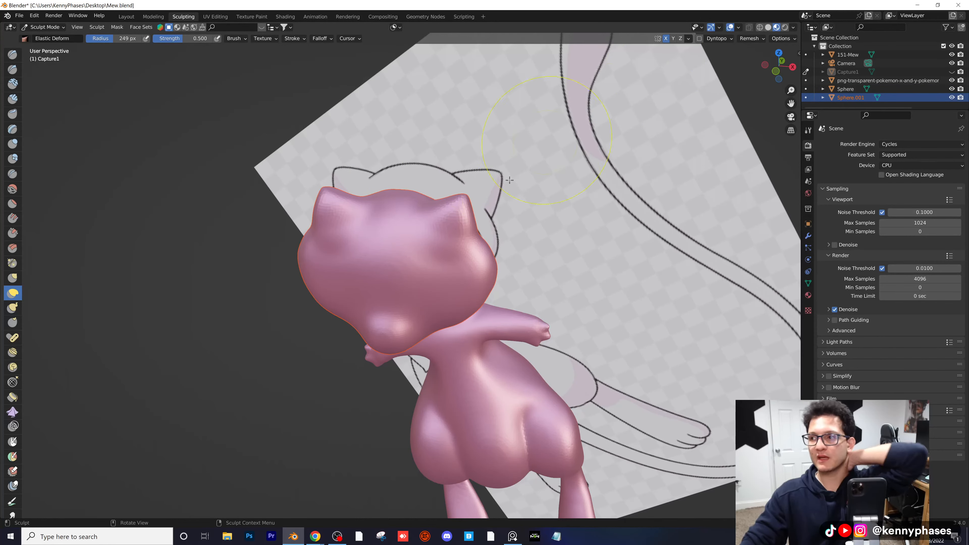
drag(306, 270, 346, 281)
middle_drag(346, 281, 369, 257)
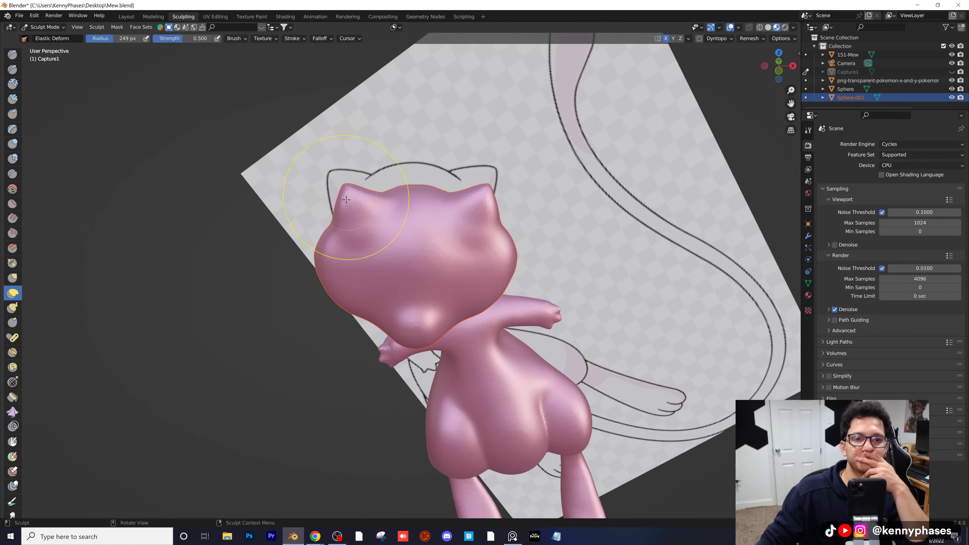
Step: Set the Elastic Deform radius to 265 px and try to deform the front of the head
drag(114, 38, 116, 38)
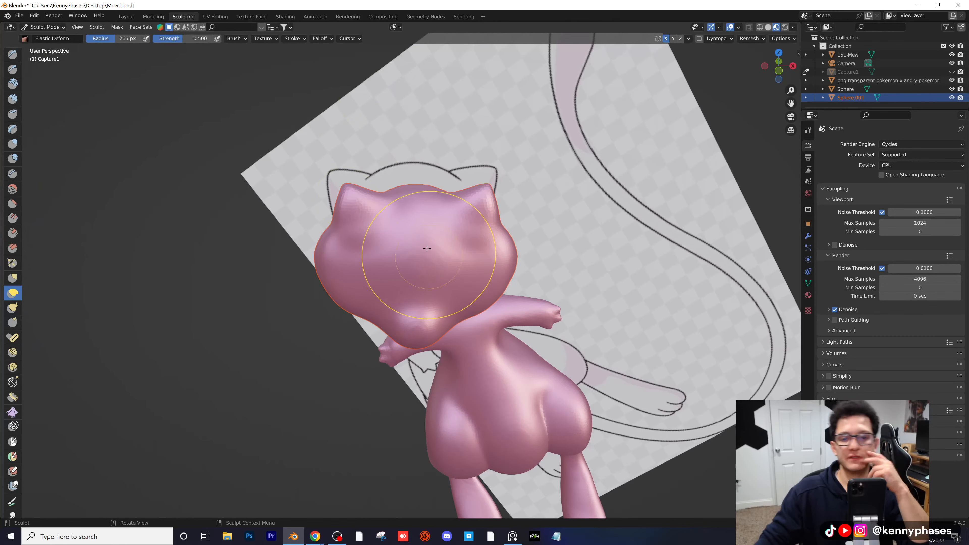
drag(425, 253, 409, 257)
middle_drag(409, 257, 347, 227)
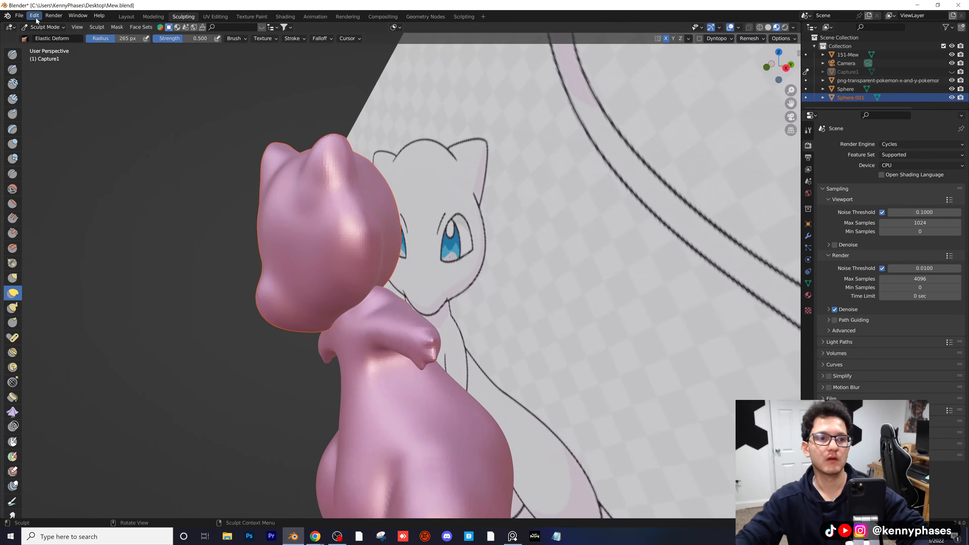
Step: Select the head mesh Sphere.001 in the Layout workspace, save the file, and test an Elastic Deform stroke back in Sculpting
click(127, 16)
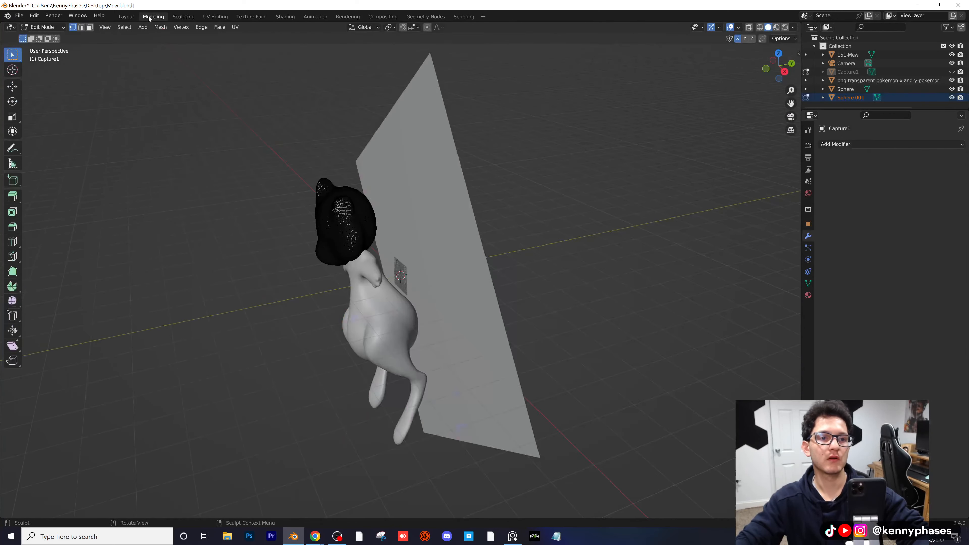
key(KP_1)
click(416, 195)
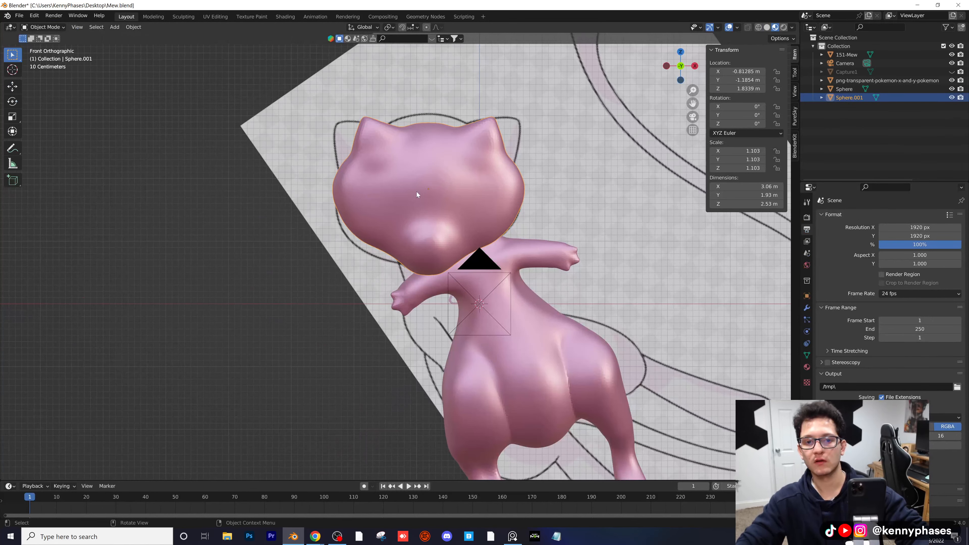
key(ctrl+s)
click(767, 27)
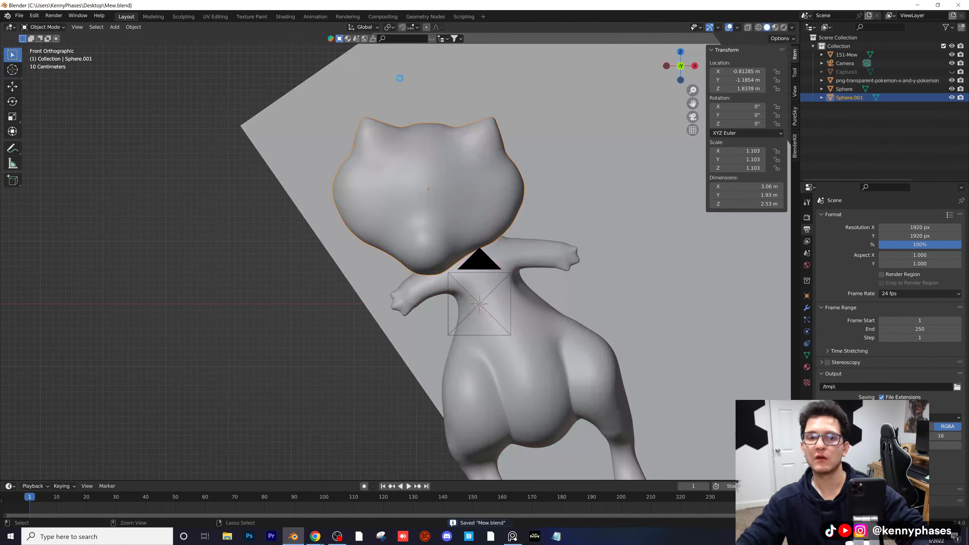
click(285, 17)
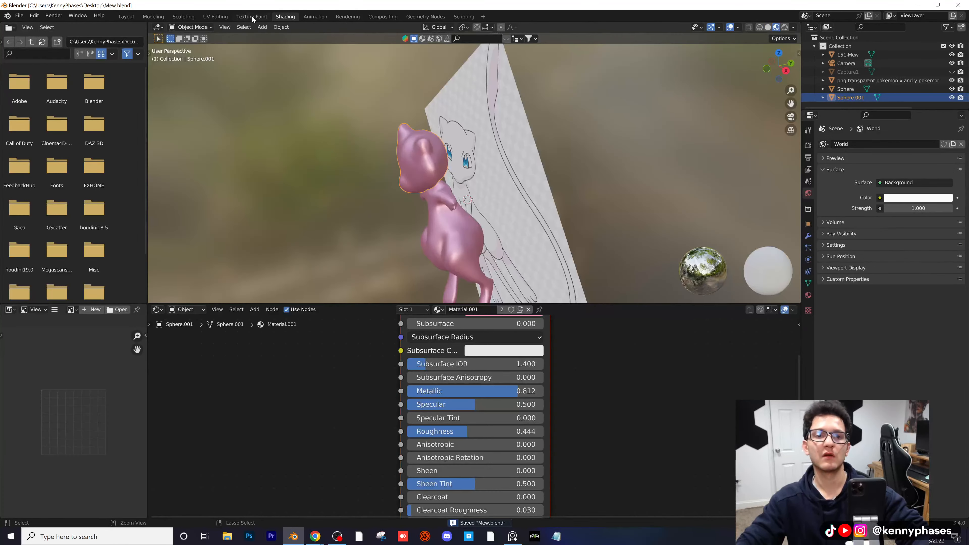
click(183, 16)
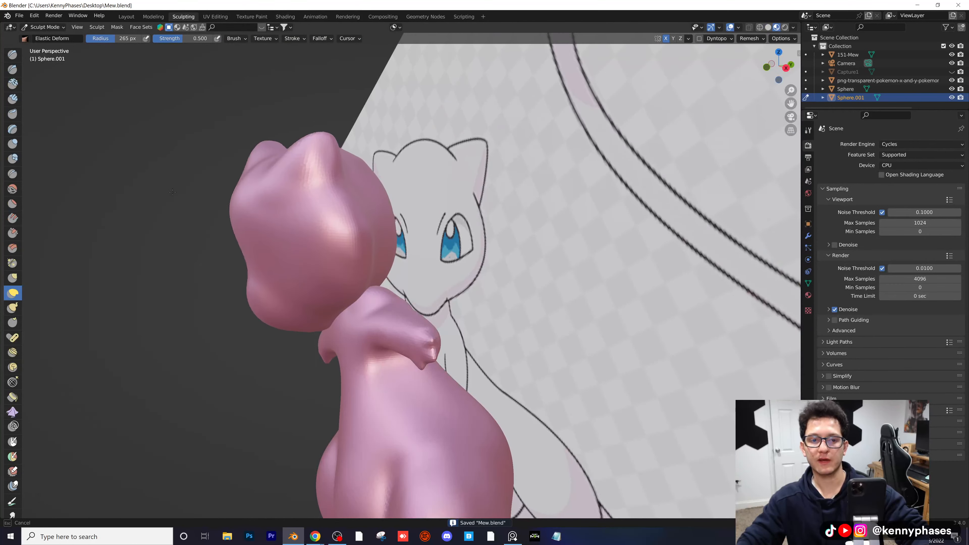
drag(172, 192, 200, 189)
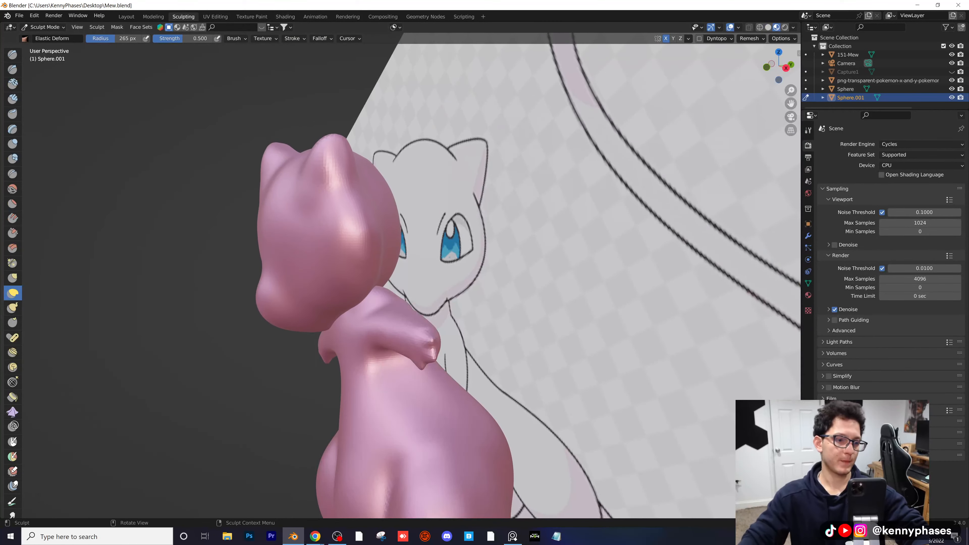
key(alt+Tab)
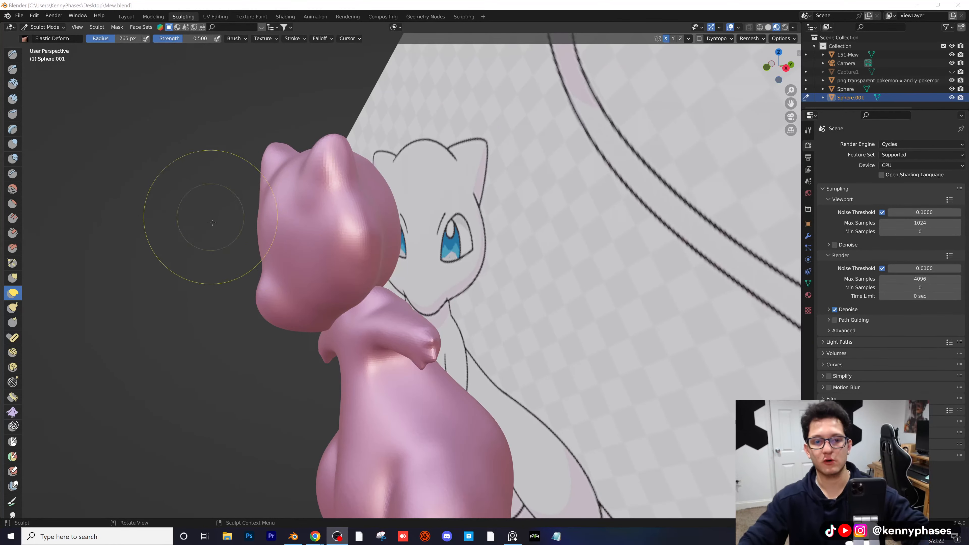
Step: Align the view to the front and hide the body mesh Sphere to isolate the head over the reference
mouse_move(206, 216)
middle_down()
mouse_move(287, 256)
mouse_move(351, 267)
mouse_move(377, 248)
mouse_move(446, 253)
middle_up()
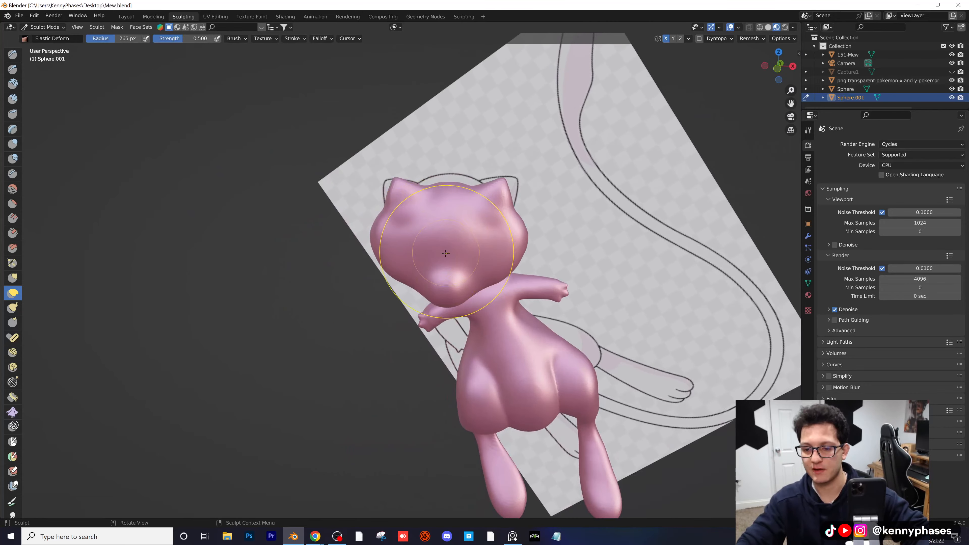
click(777, 69)
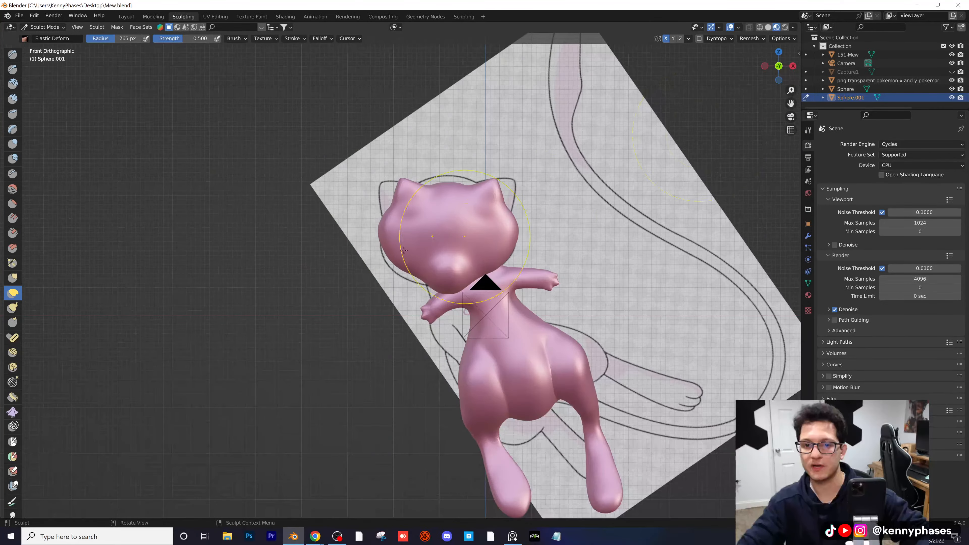
scroll(398, 259, up, 3)
scroll(398, 259, up, 1)
mouse_move(438, 280)
mouse_down()
mouse_move(480, 295)
mouse_move(523, 260)
mouse_up()
click(951, 89)
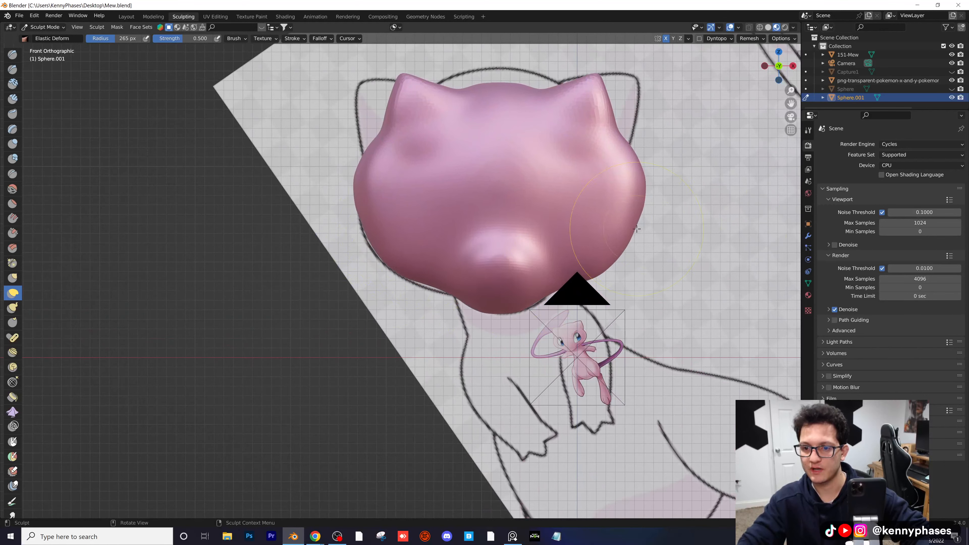
Step: Reshape the head's cheeks and chin with Elastic Deform to follow the reference outline in front view
mouse_move(636, 229)
mouse_down()
mouse_move(614, 141)
mouse_move(626, 229)
mouse_up()
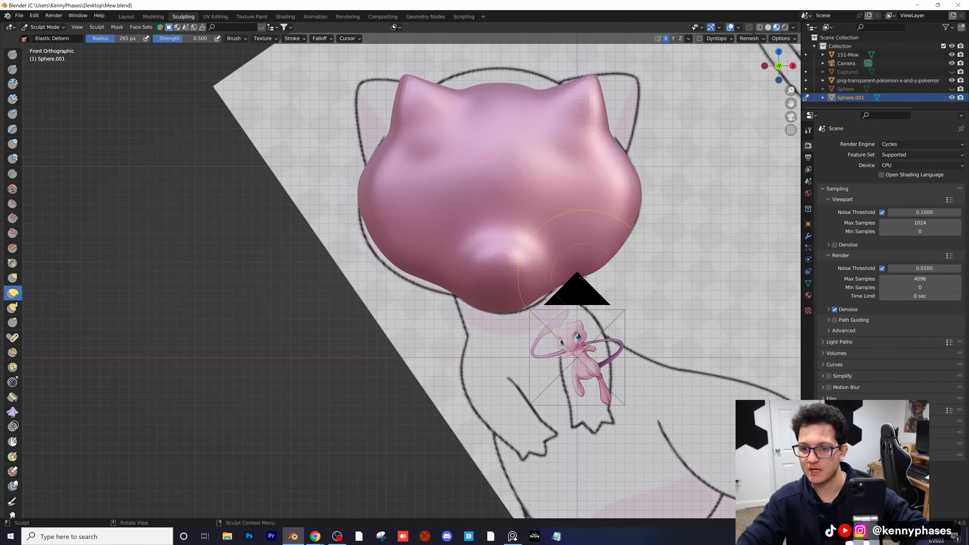
drag(569, 282, 570, 290)
mouse_move(625, 229)
mouse_down()
mouse_move(628, 187)
mouse_move(641, 228)
mouse_up()
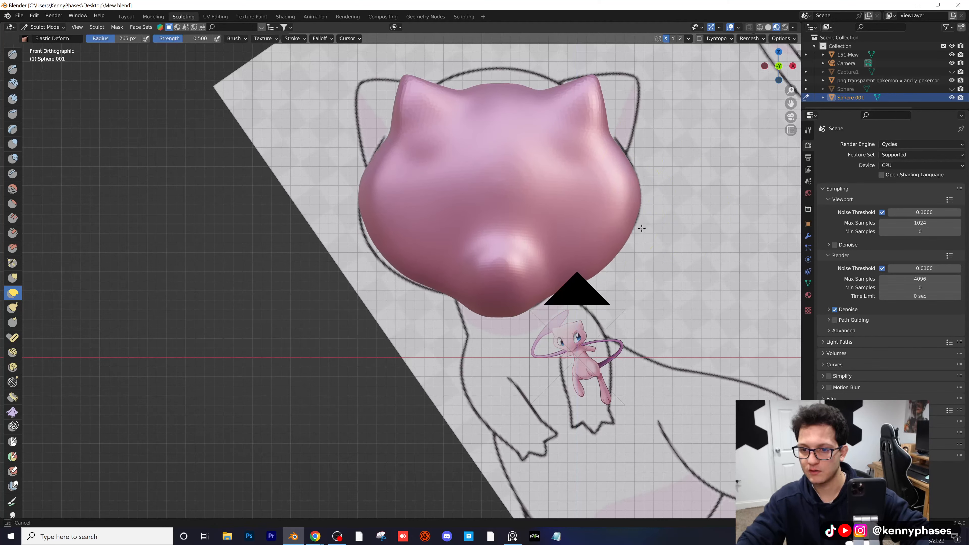
Step: Pull the ears outward and the crown upward with Elastic Deform to match the reference line art
scroll(482, 218, up, 4)
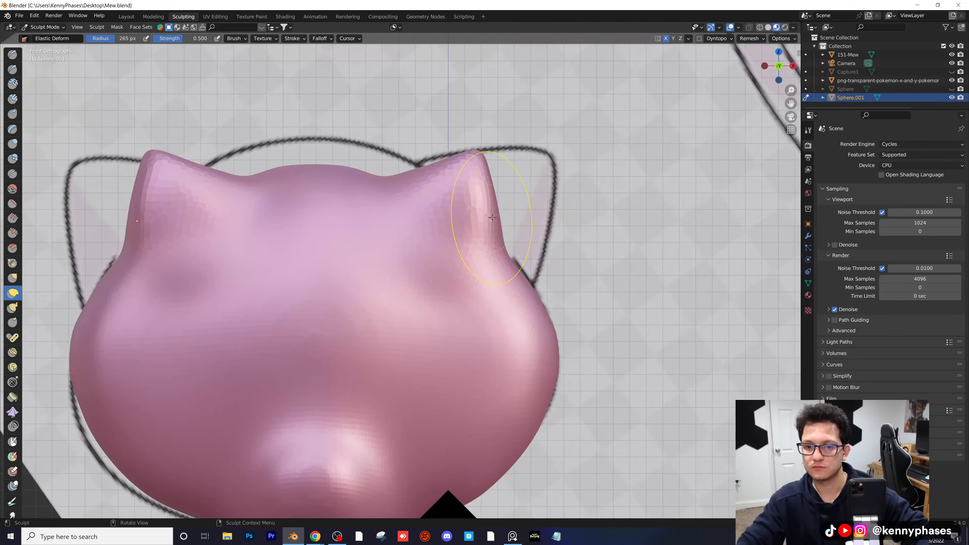
mouse_move(492, 217)
mouse_down()
mouse_move(519, 251)
mouse_move(549, 152)
mouse_move(558, 155)
mouse_up()
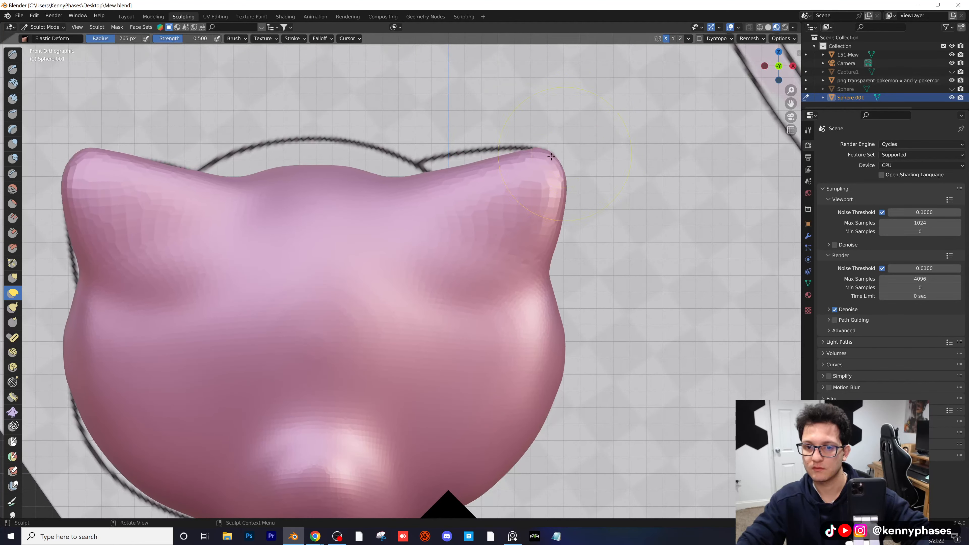
drag(476, 160, 442, 158)
mouse_move(311, 168)
mouse_down()
mouse_move(303, 91)
mouse_move(326, 108)
mouse_up()
mouse_move(369, 154)
mouse_down()
mouse_move(381, 179)
mouse_move(442, 222)
mouse_move(422, 227)
mouse_move(398, 155)
mouse_up()
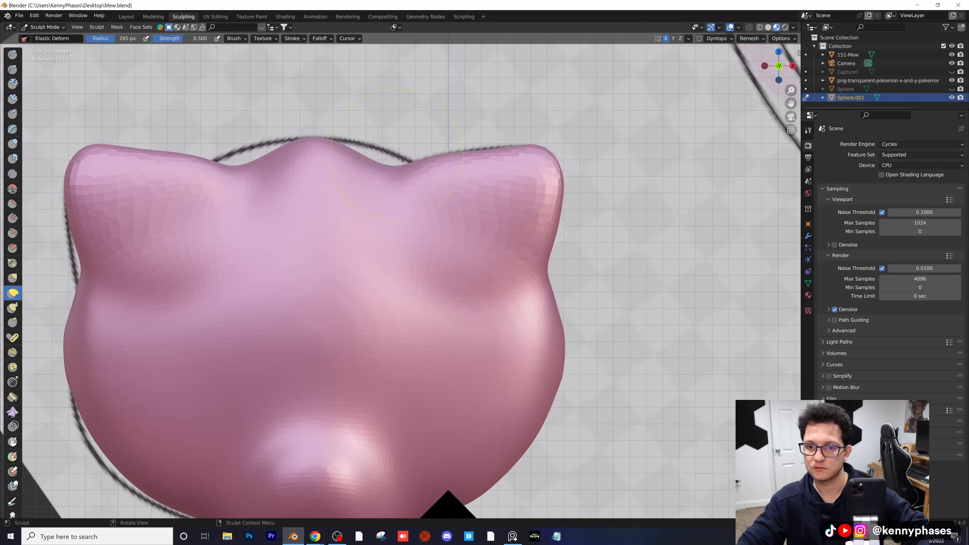
drag(546, 272, 540, 270)
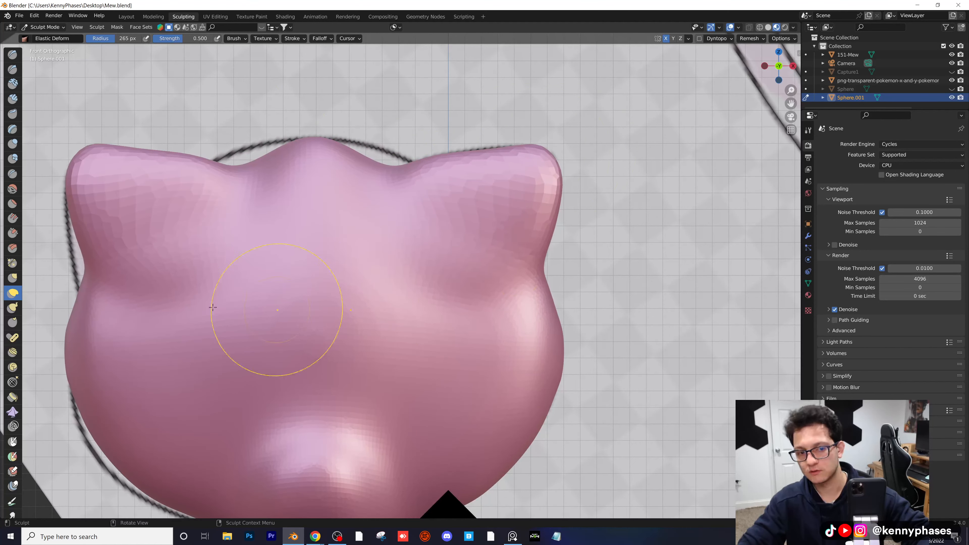
drag(168, 283, 168, 283)
Step: Remesh the head at a 0.03 m voxel size and even out its surface with the Smooth brush at strength 0.700
click(748, 38)
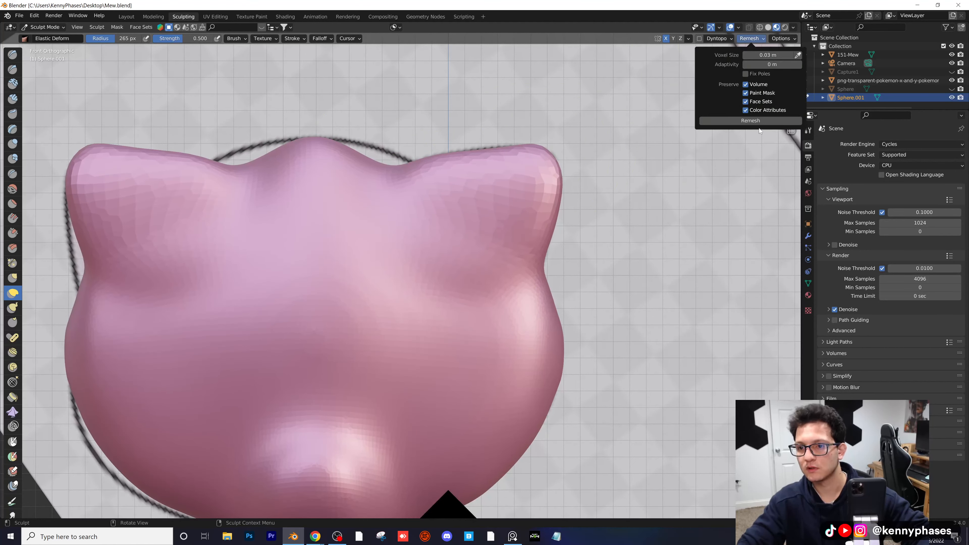
scroll(325, 282, down, 3)
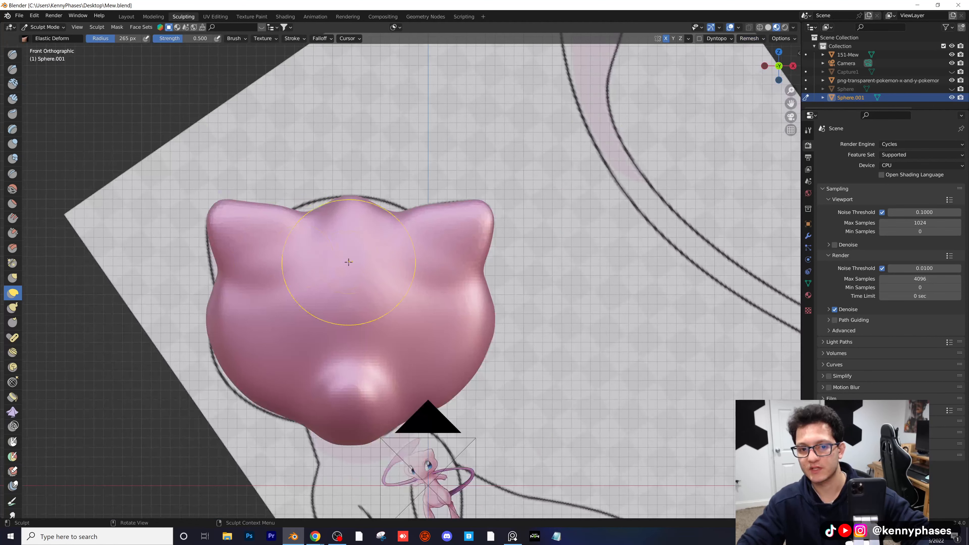
click(11, 190)
drag(407, 281, 280, 287)
middle_drag(369, 348, 618, 305)
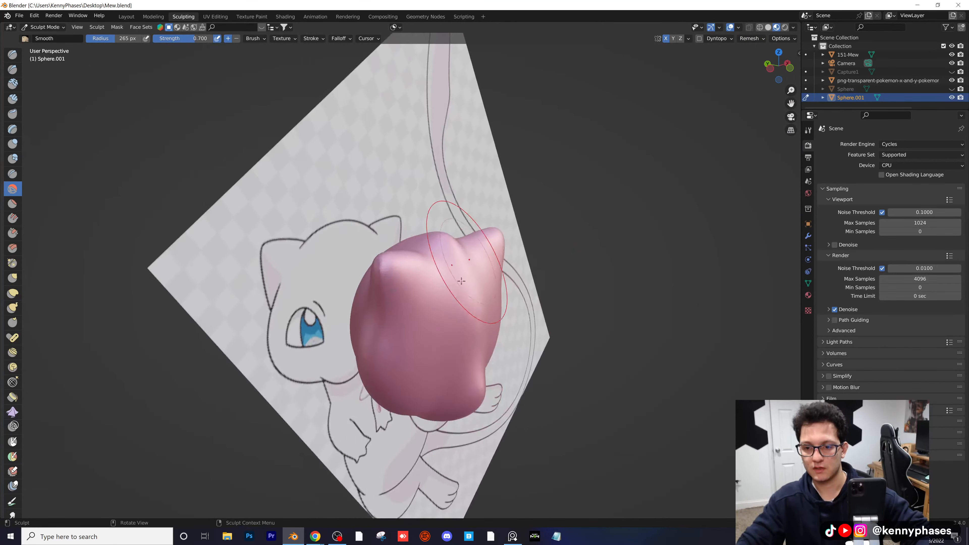
Step: Fill out the crown between the ears with the Inflate/Deflate brush at strength 0.634 in front view
click(789, 67)
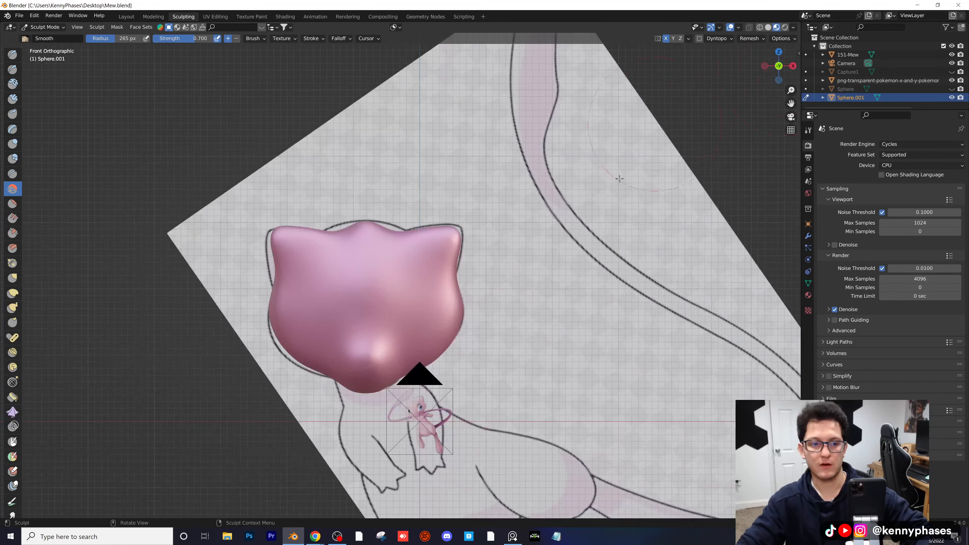
scroll(443, 267, up, 3)
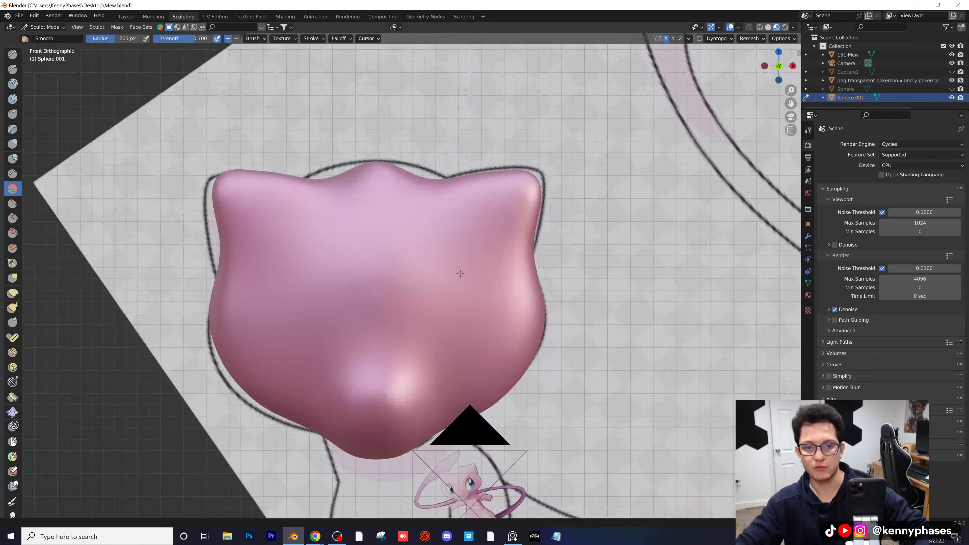
click(13, 144)
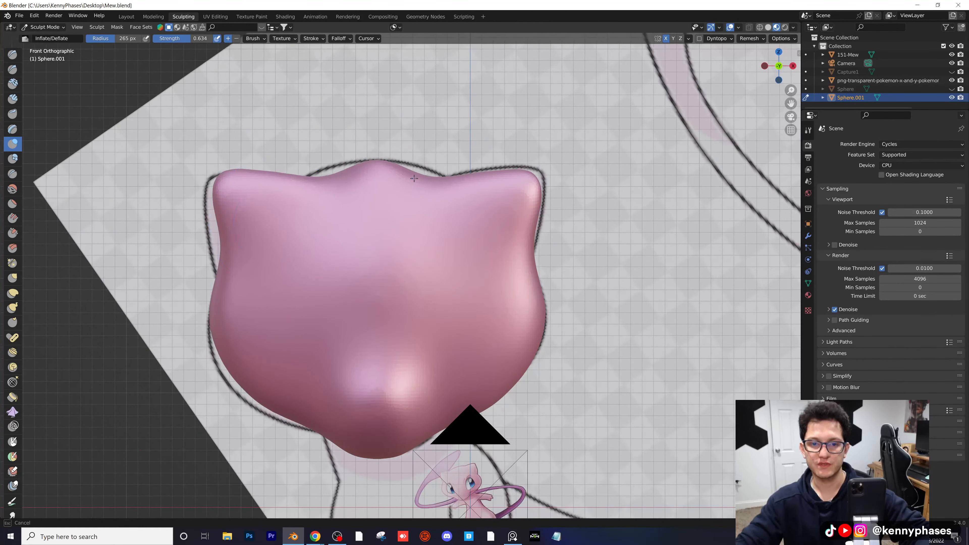
drag(405, 182, 434, 178)
mouse_move(343, 182)
mouse_down()
mouse_move(335, 177)
mouse_move(396, 195)
mouse_move(438, 170)
mouse_up()
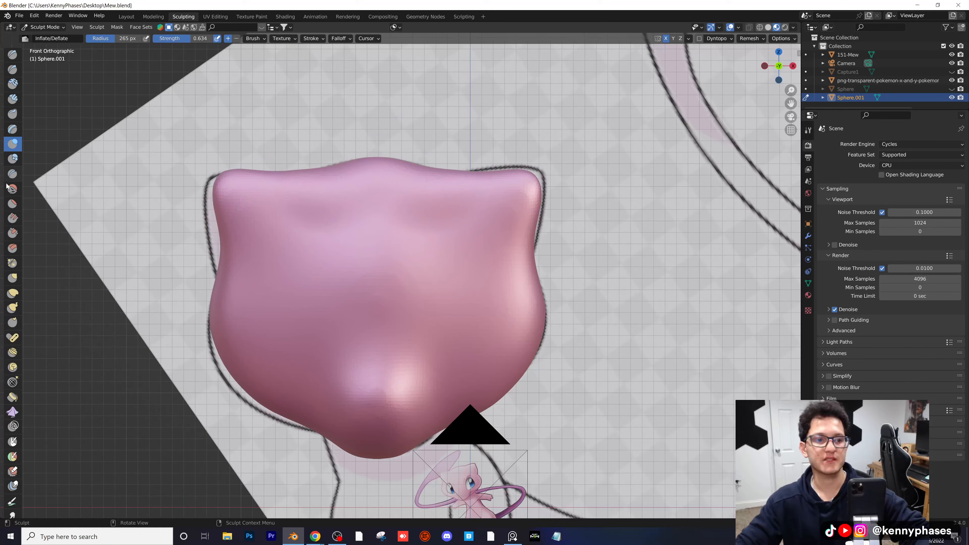
Step: Shape the ears, the dips beside the crown and the side creases below the ears with the Grab brush at strength 0.400, following the reference
click(12, 277)
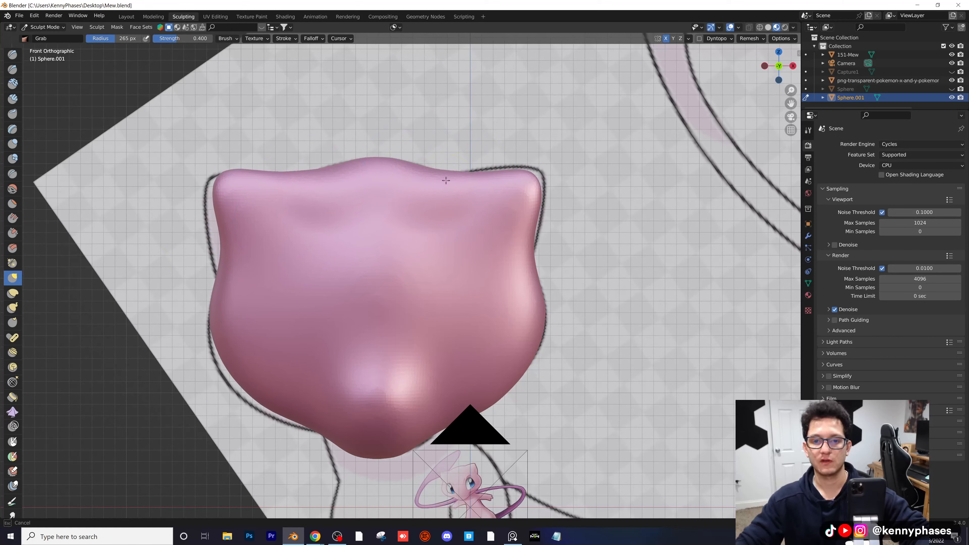
drag(451, 173, 471, 165)
drag(530, 179, 541, 175)
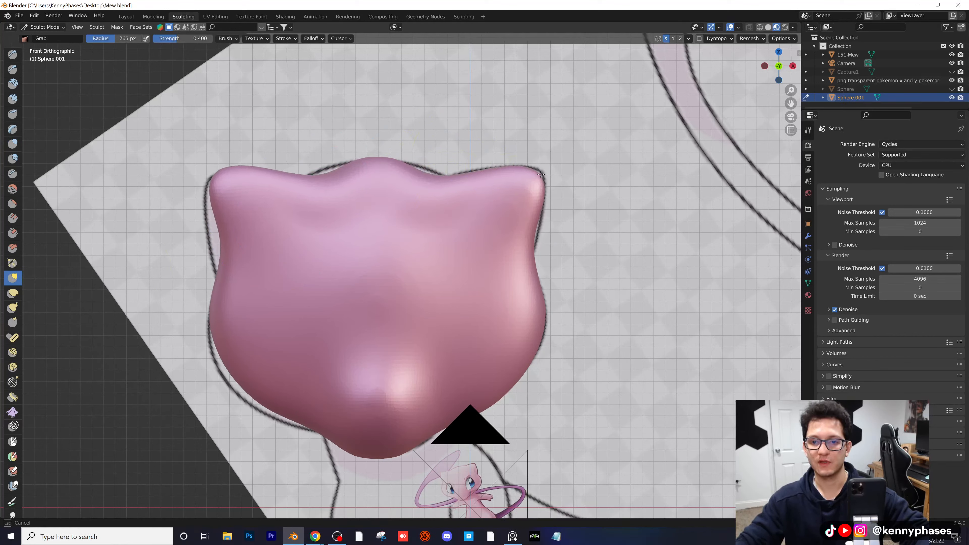
drag(537, 220, 537, 221)
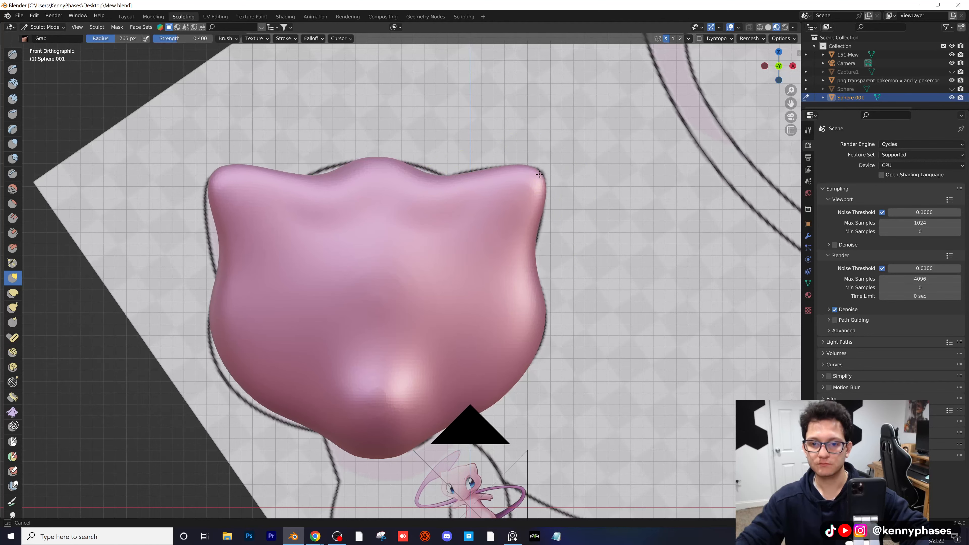
drag(540, 175, 539, 176)
shift+middle_drag(487, 275, 446, 209)
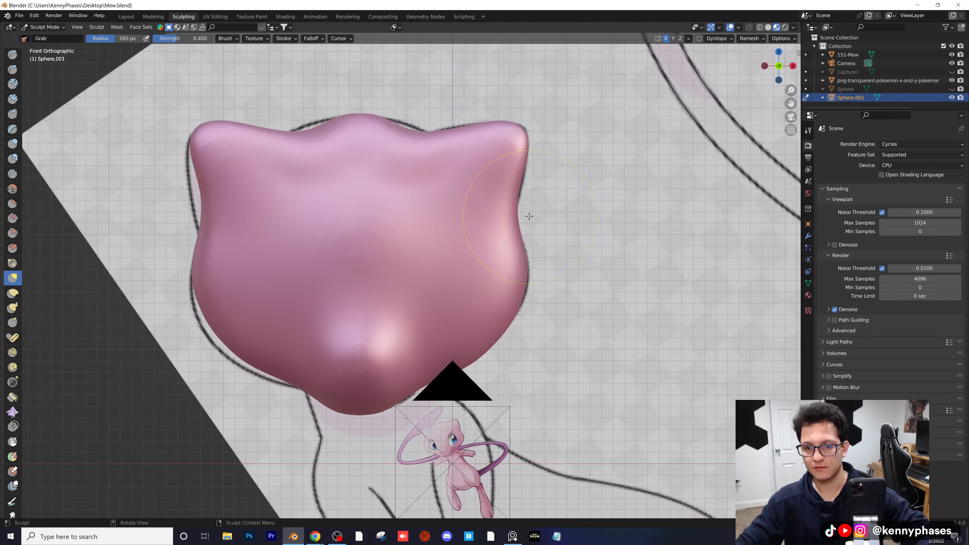
drag(512, 213, 527, 242)
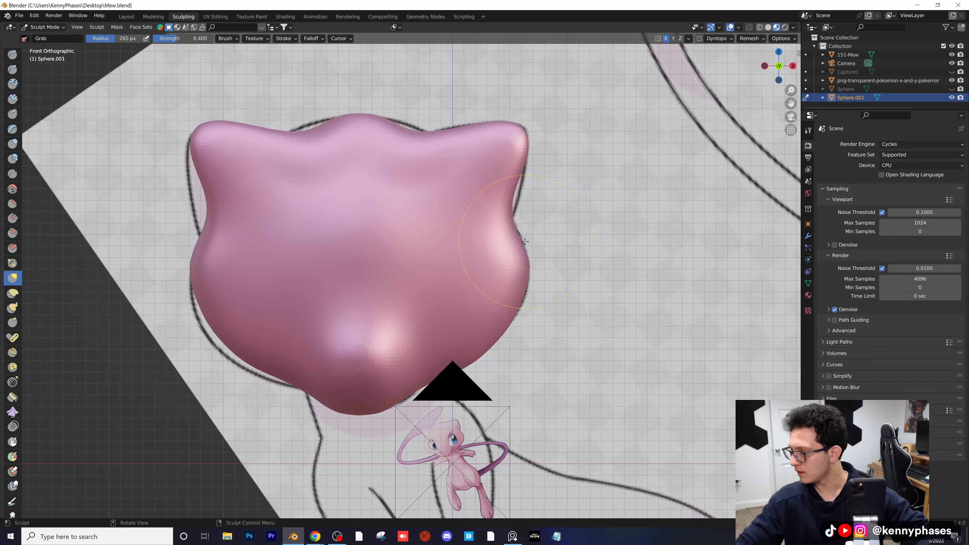
scroll(423, 232, down, 1)
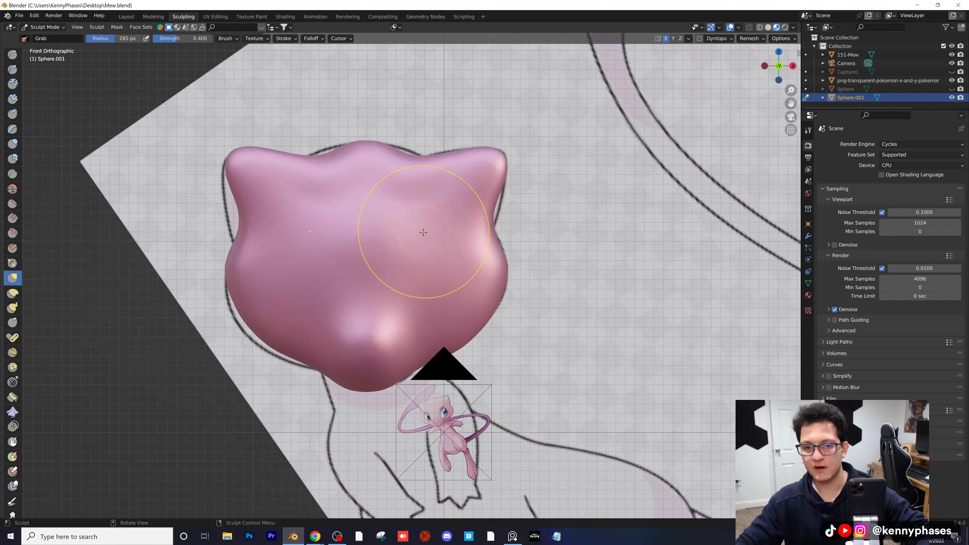
shift+middle_drag(424, 232, 475, 198)
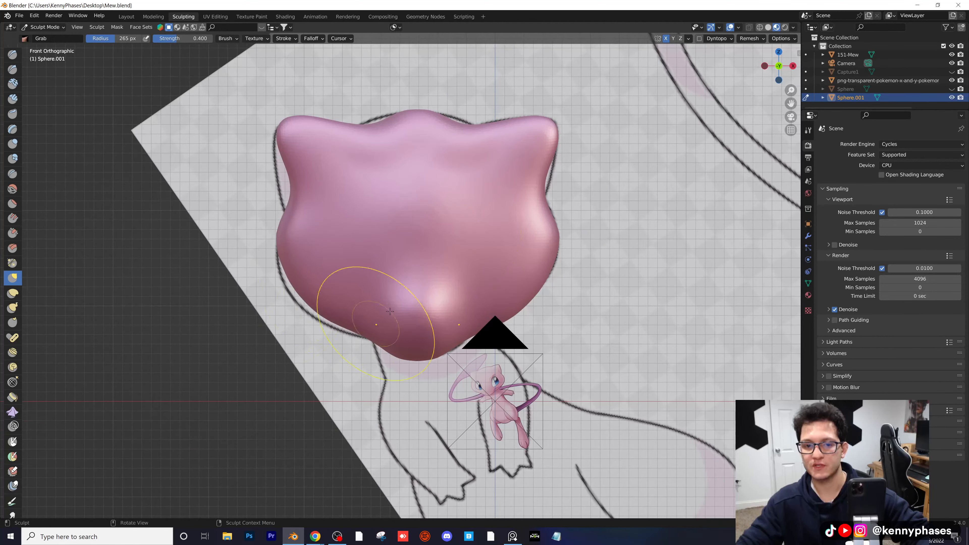
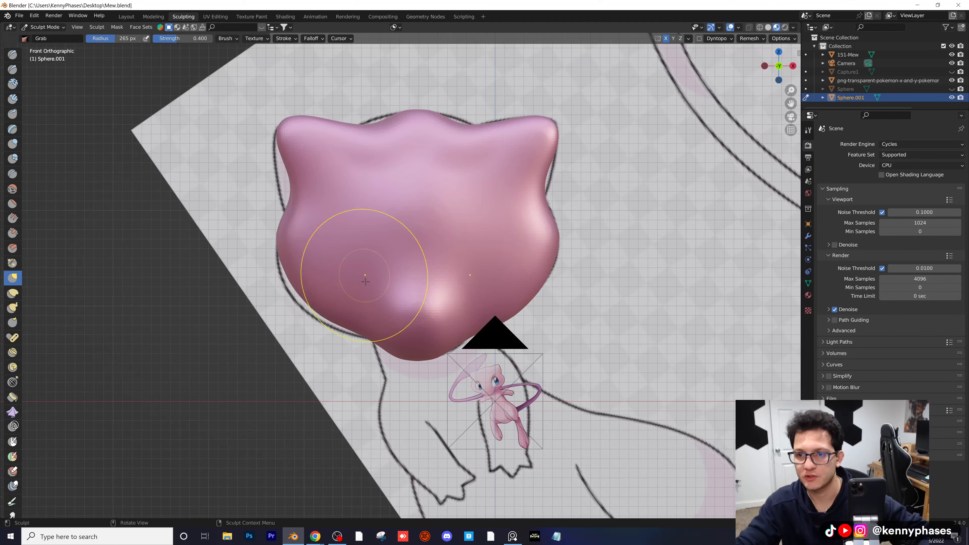
Step: Adjust both cheeks toward the reference outline with Elastic Deform at strength 0.500 and soften them with the Smooth brush at strength 0.700
click(13, 293)
drag(300, 291, 289, 309)
drag(551, 227, 548, 235)
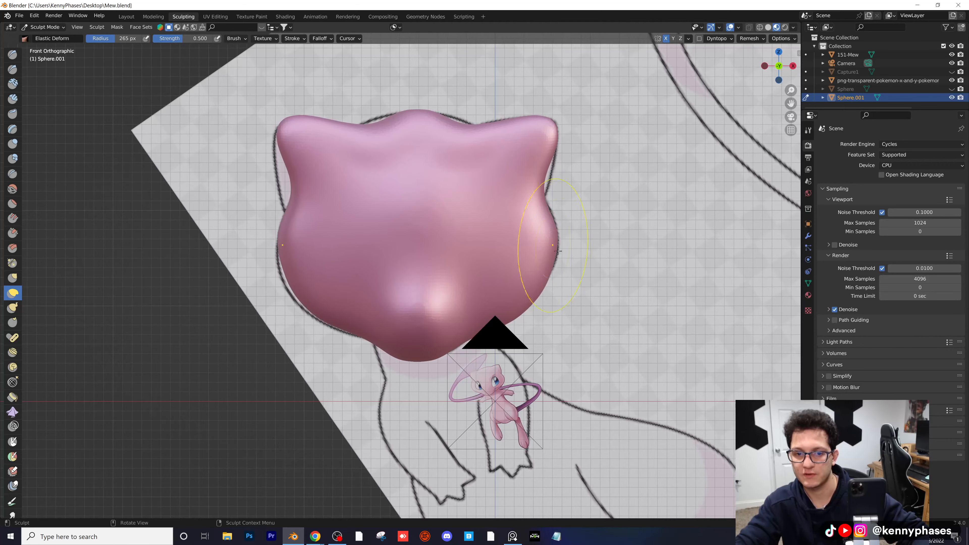
scroll(557, 251, up, 1)
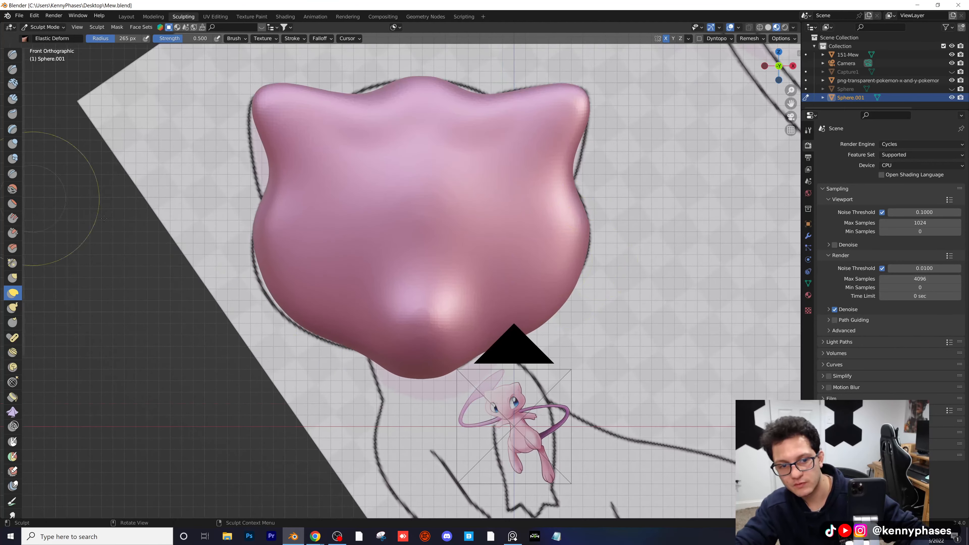
drag(243, 228, 275, 298)
key(s)
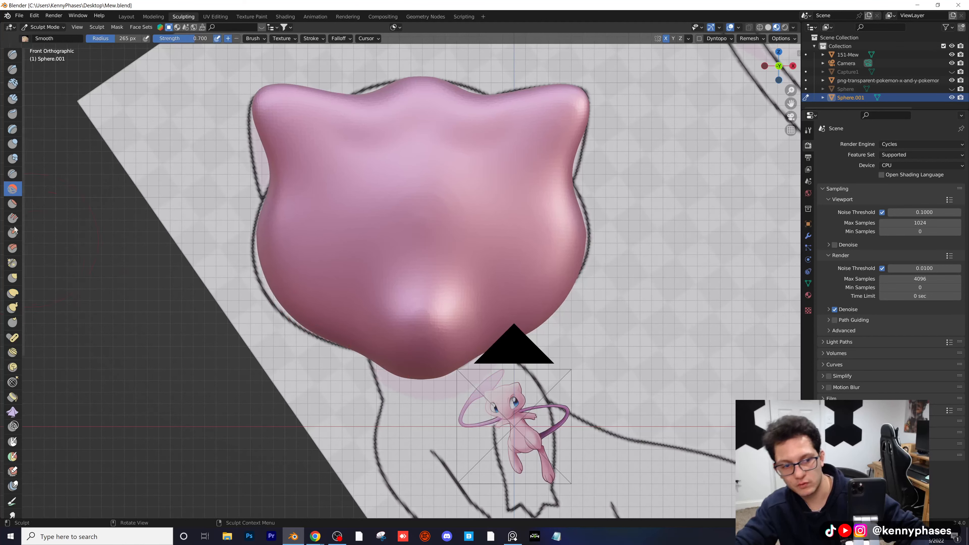
Step: Push the chin up to the reference line with Elastic Deform at strength 0.500
click(12, 293)
scroll(358, 298, up, 3)
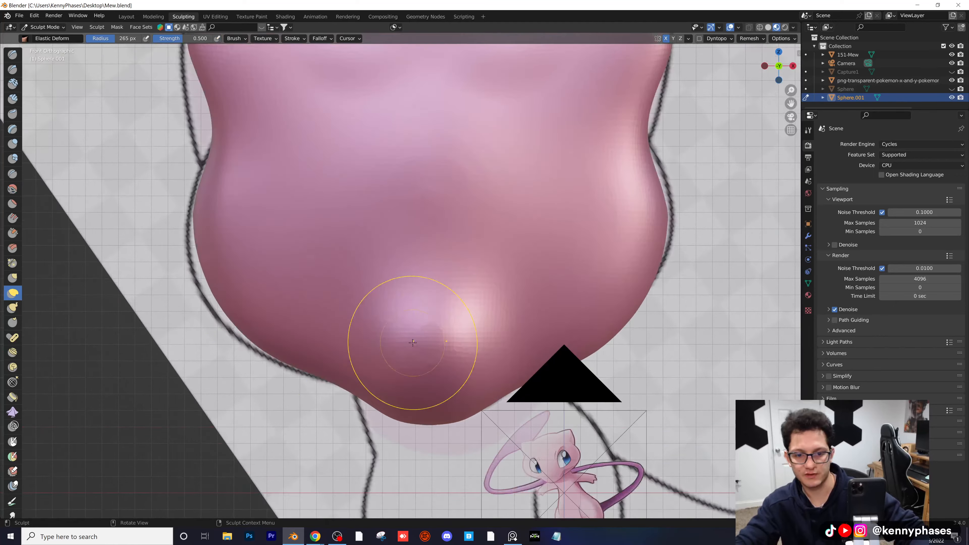
mouse_move(330, 330)
mouse_down()
mouse_move(346, 344)
mouse_move(417, 309)
mouse_move(420, 325)
mouse_move(438, 336)
mouse_move(495, 351)
mouse_up()
drag(511, 354, 513, 356)
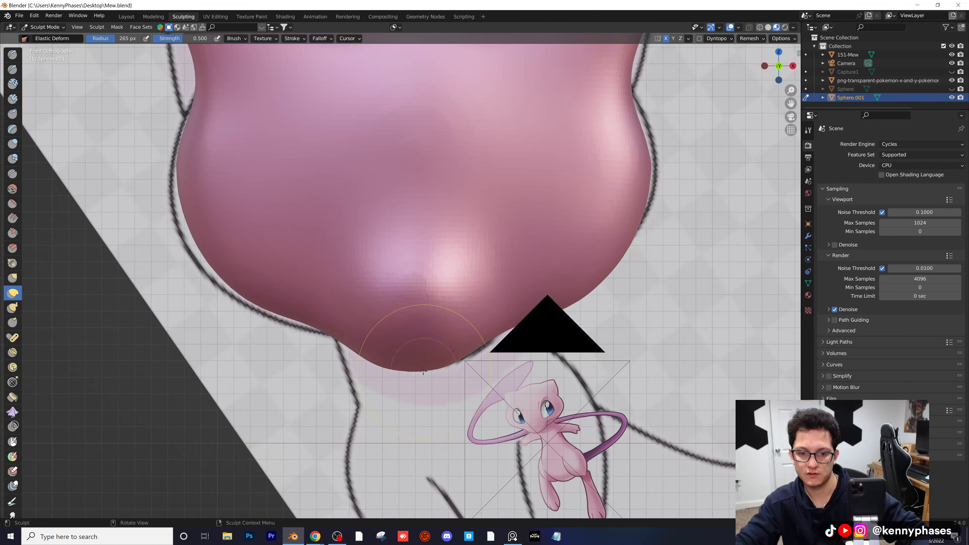
drag(425, 369, 447, 335)
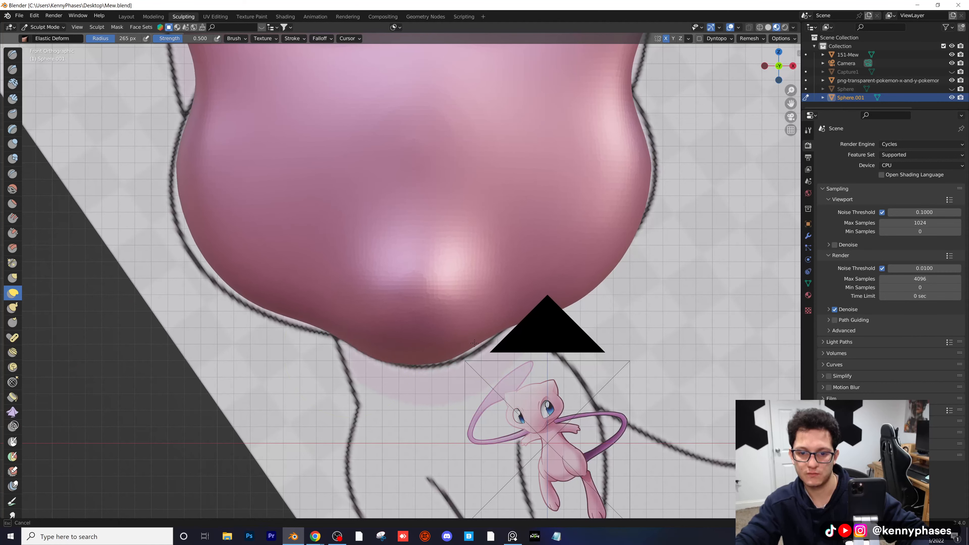
Step: Pull the lower cheeks, crown edges and outer ear sides onto the reference outline with Elastic Deform
scroll(489, 345, down, 3)
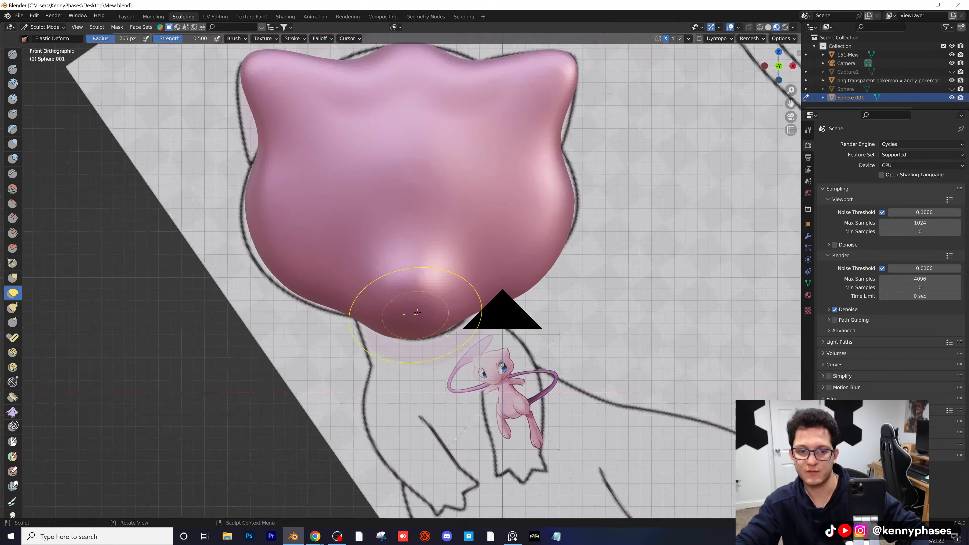
drag(290, 311, 277, 309)
scroll(419, 271, down, 1)
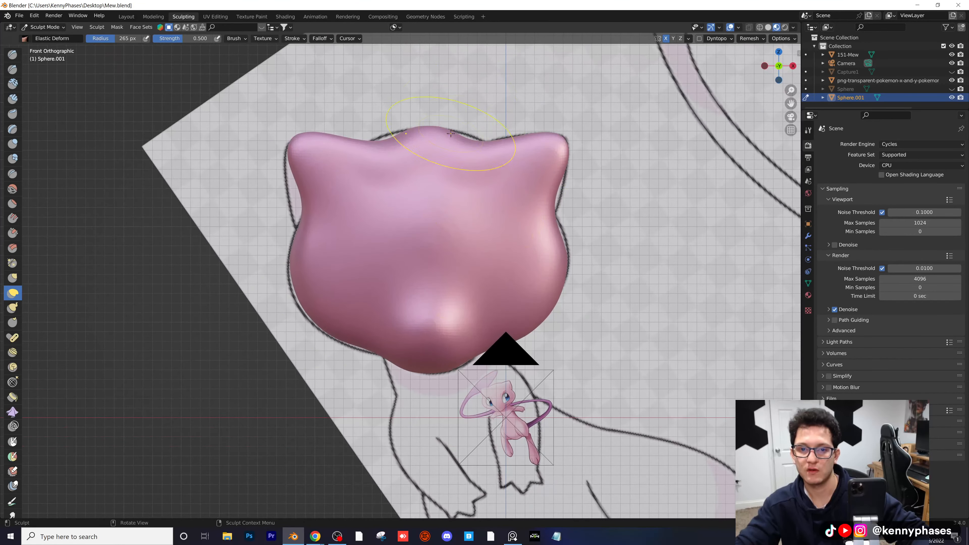
drag(451, 133, 466, 137)
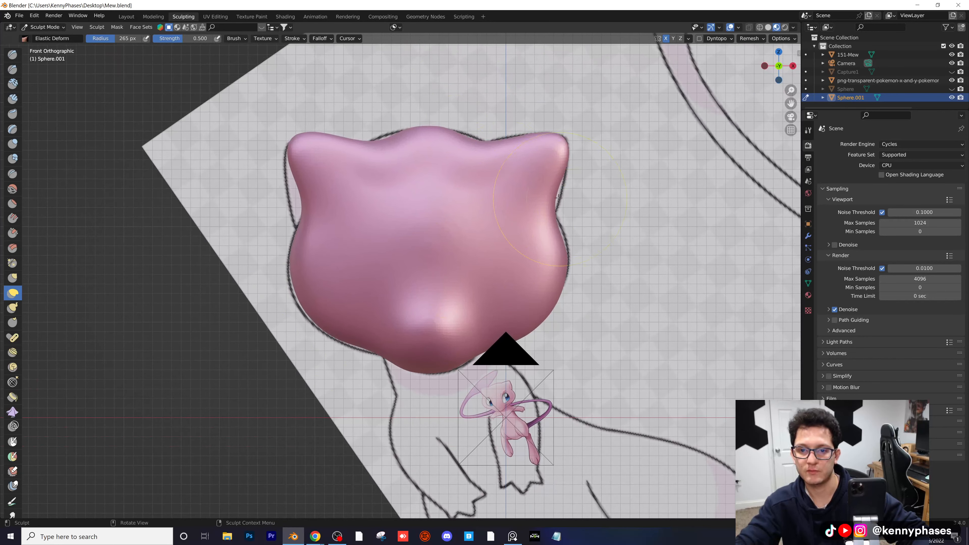
drag(558, 197, 565, 203)
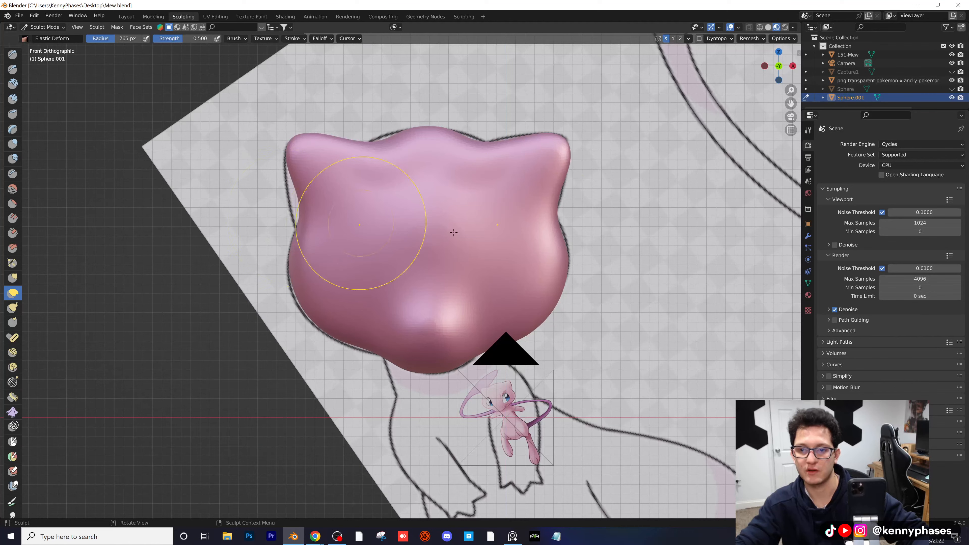
Step: Toggle the head mesh Sphere.001 hidden and shown to compare its silhouette with the reference drawing
click(952, 97)
click(952, 97)
click(952, 97)
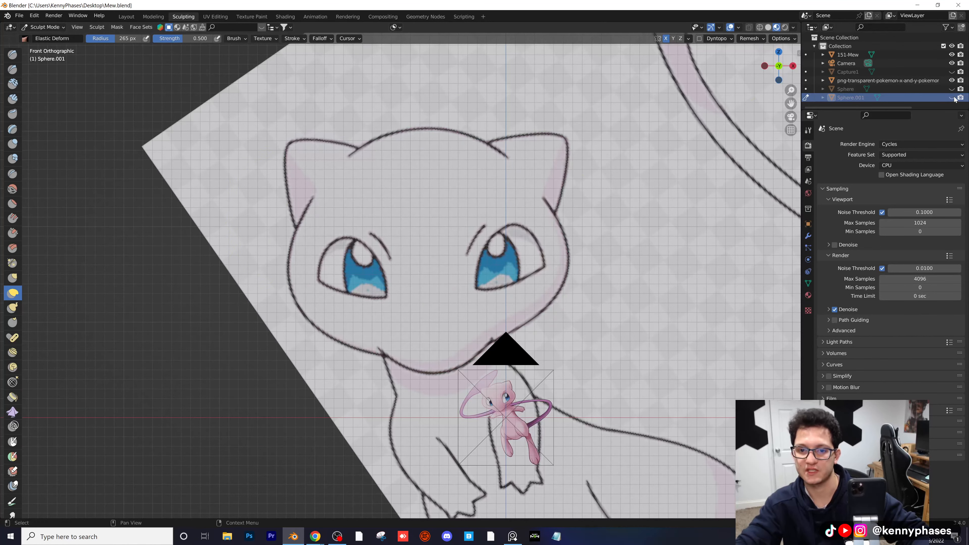
click(952, 98)
click(952, 97)
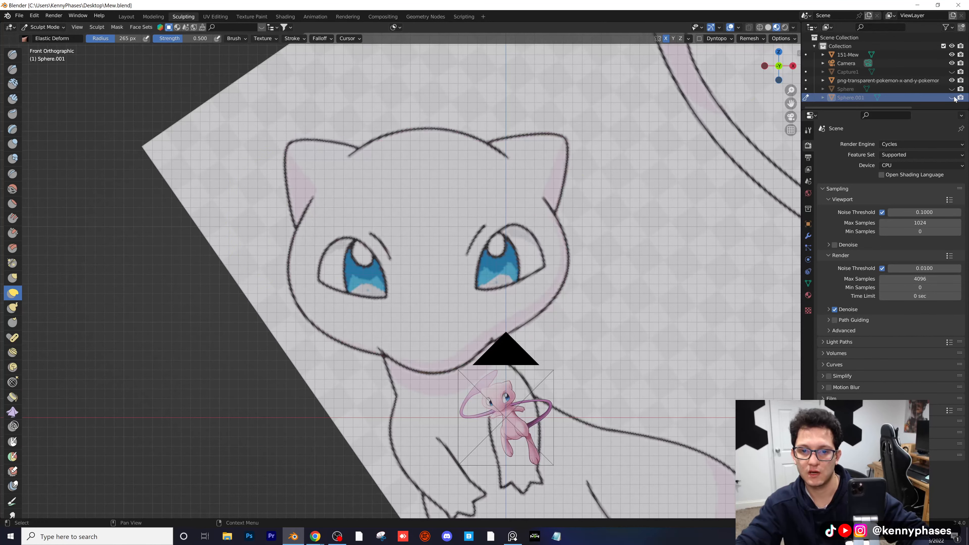
click(952, 97)
scroll(411, 238, down, 2)
scroll(411, 238, up, 1)
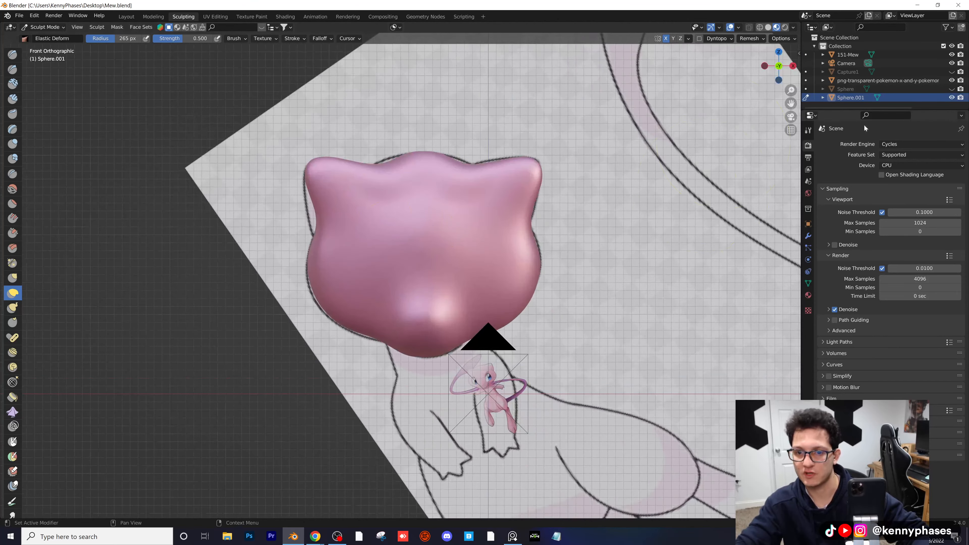
Step: Examine the head's depth and ear shape from the side, above and behind
mouse_move(457, 236)
middle_down()
mouse_move(477, 229)
mouse_move(530, 239)
mouse_move(417, 205)
mouse_move(473, 241)
middle_up()
drag(473, 241, 481, 244)
middle_drag(482, 244, 511, 260)
scroll(422, 150, up, 2)
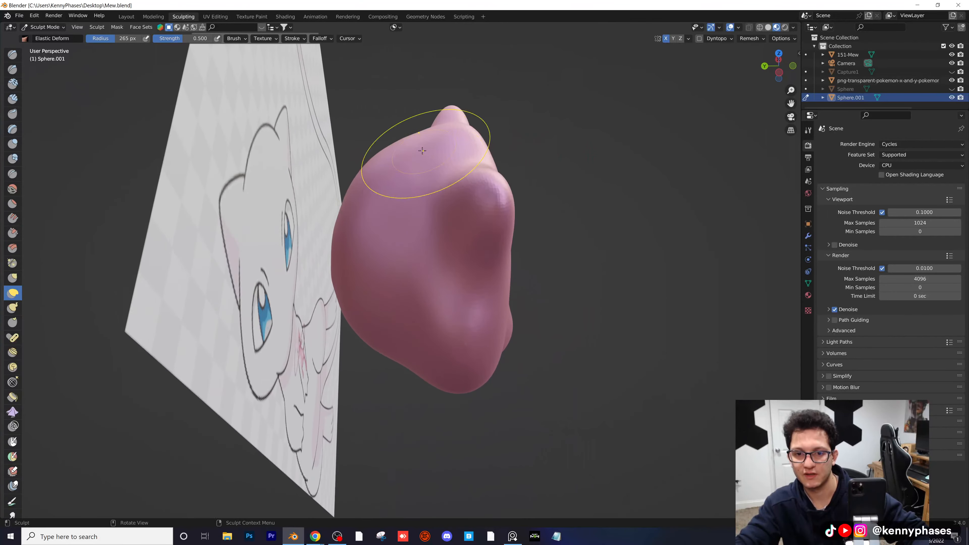
middle_drag(403, 148, 456, 235)
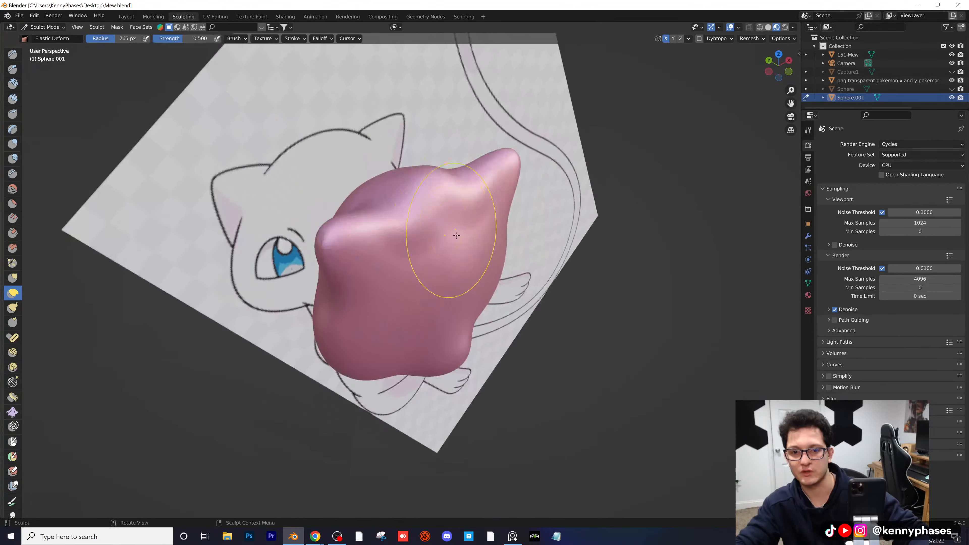
scroll(465, 232, up, 2)
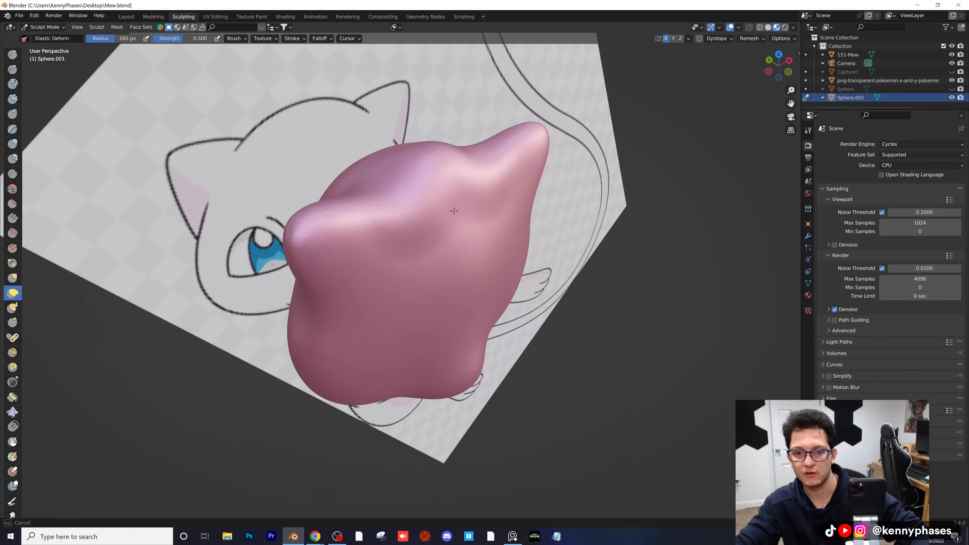
middle_drag(481, 238, 488, 243)
mouse_move(488, 243)
mouse_down()
mouse_move(465, 281)
mouse_move(476, 249)
mouse_up()
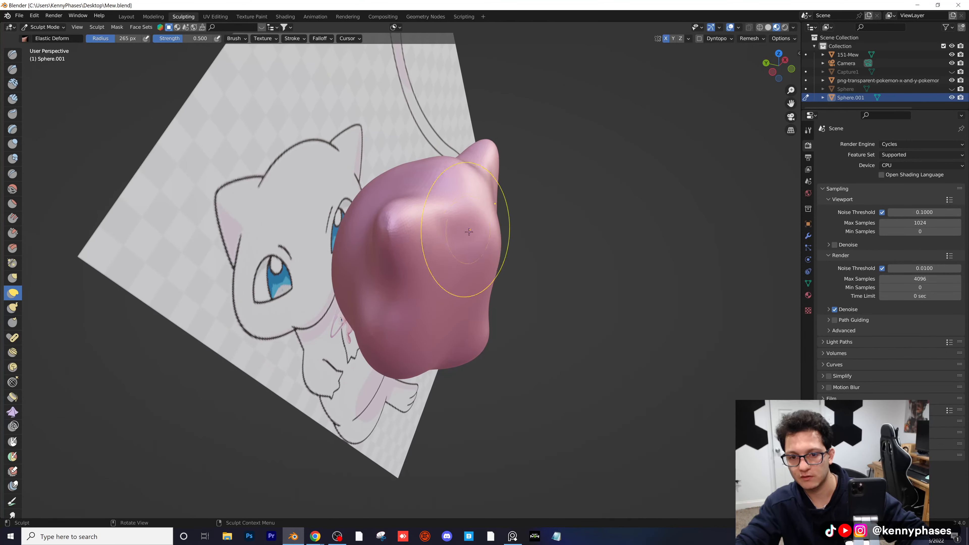
click(12, 189)
mouse_move(290, 274)
middle_down()
mouse_move(369, 240)
mouse_move(359, 268)
middle_up()
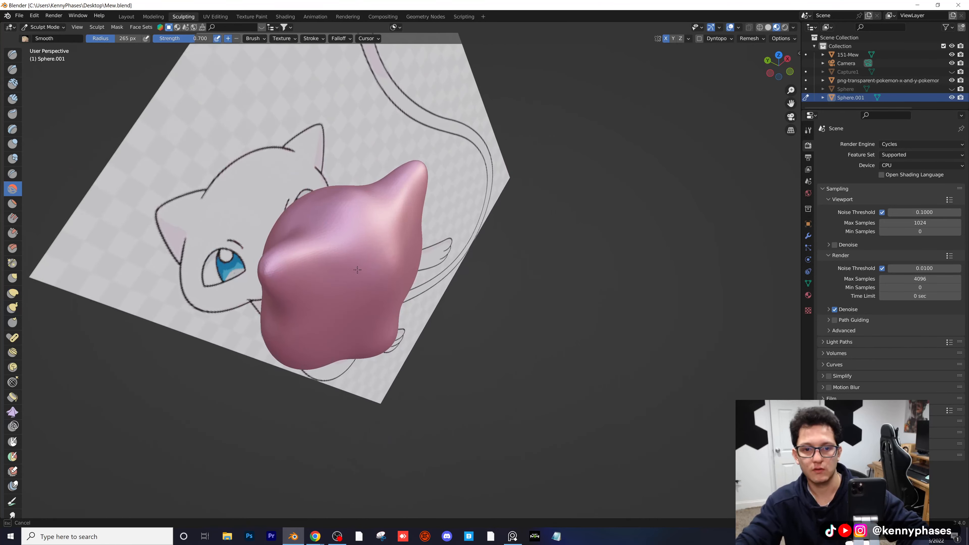
middle_drag(393, 245, 330, 210)
scroll(327, 243, down, 3)
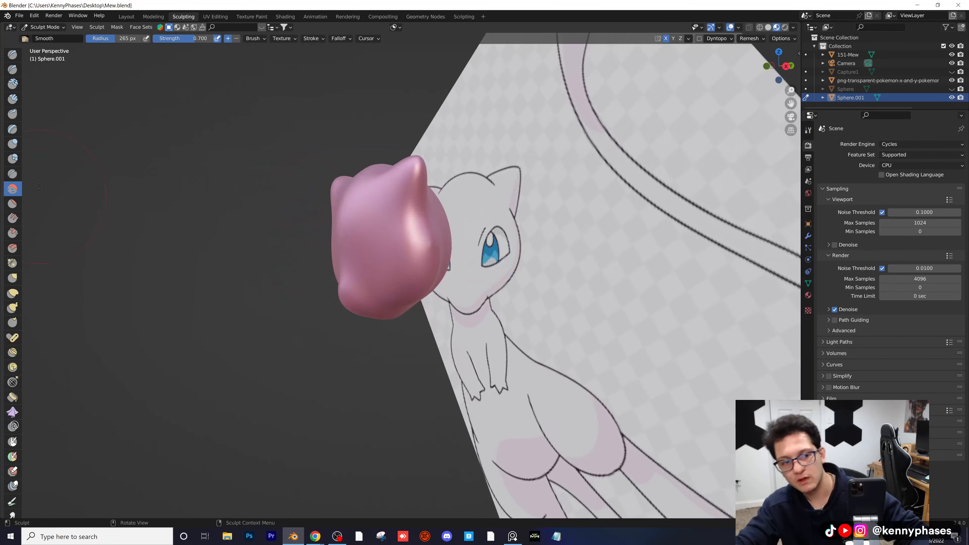
Step: Activate the Inflate/Deflate brush at strength 0.634 and save Mew.blend
key(i)
mouse_move(343, 248)
middle_down()
mouse_move(388, 256)
mouse_move(403, 272)
mouse_move(387, 265)
middle_up()
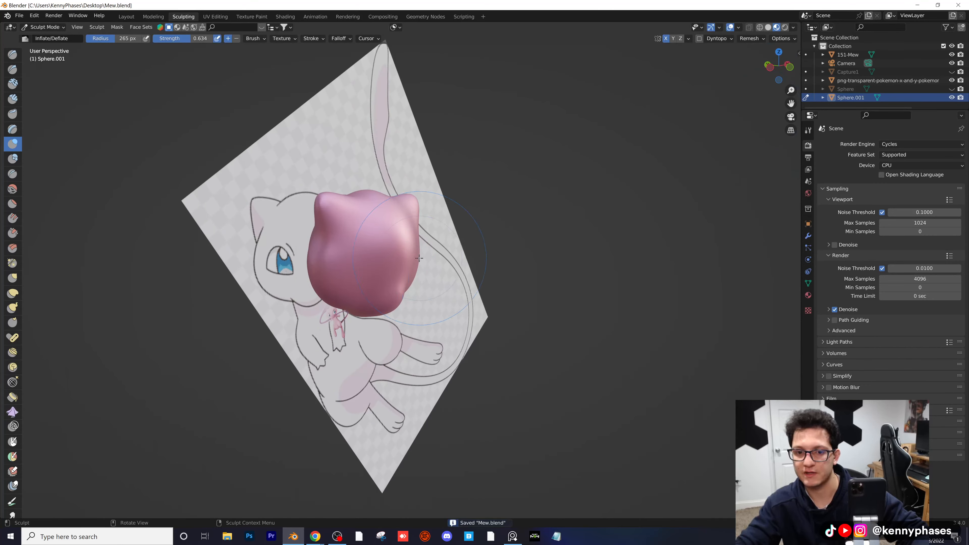
scroll(418, 255, down, 1)
Step: Duplicate the line-art reference plane in object mode with material preview shading, placing the copy at about X -1.76 m, Z 0.77 m
click(126, 16)
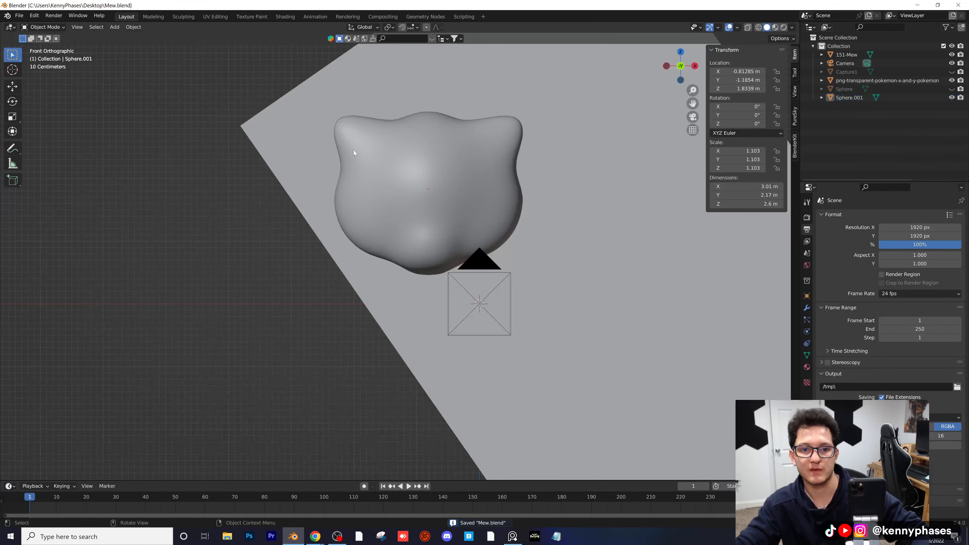
click(398, 105)
click(775, 27)
scroll(515, 232, down, 2)
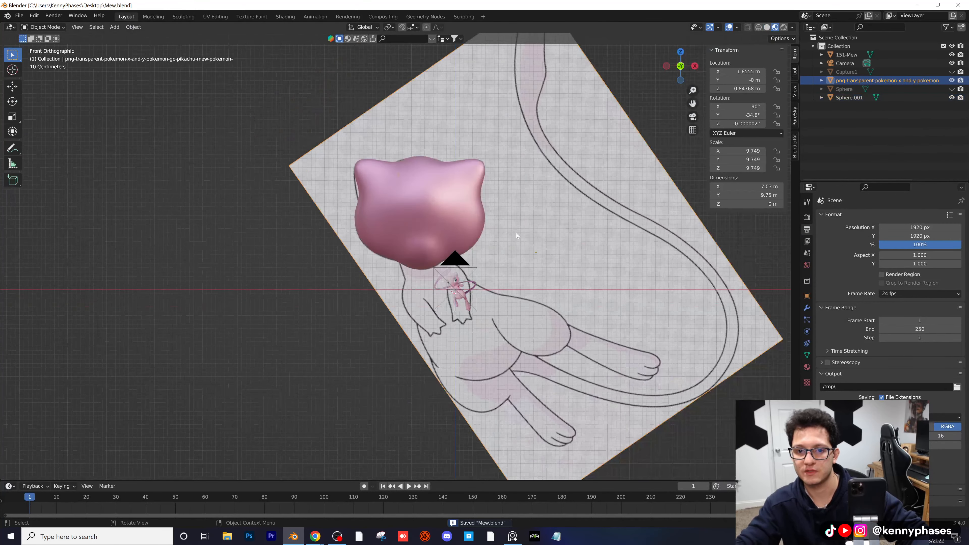
key(shift+d)
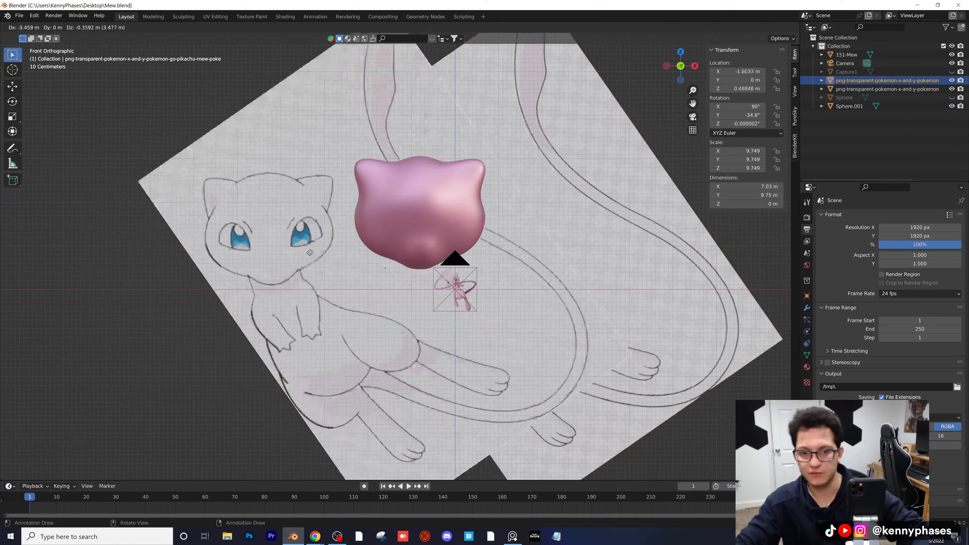
click(285, 254)
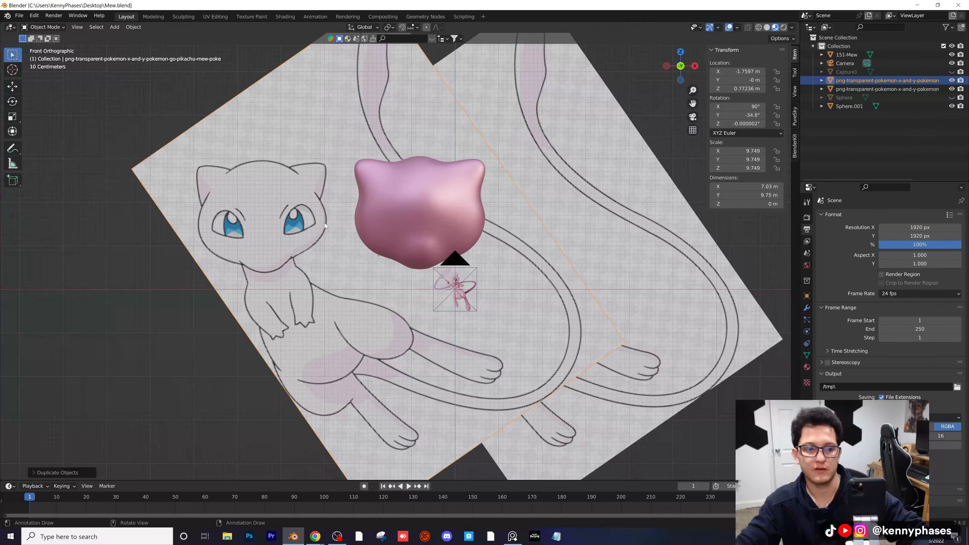
Step: Return to the sculpting workspace and select the head mesh Sphere.001
click(287, 17)
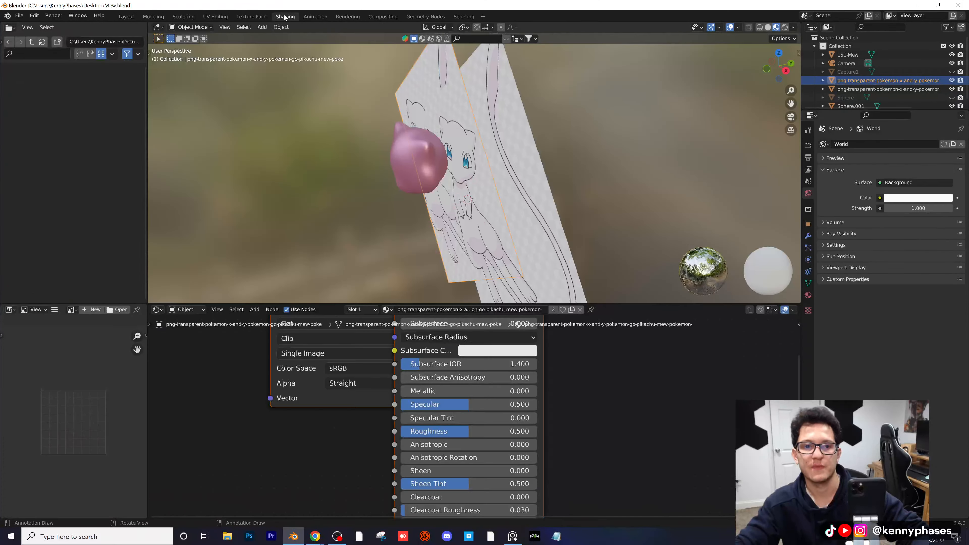
click(191, 18)
scroll(408, 277, up, 5)
scroll(846, 98, down, 1)
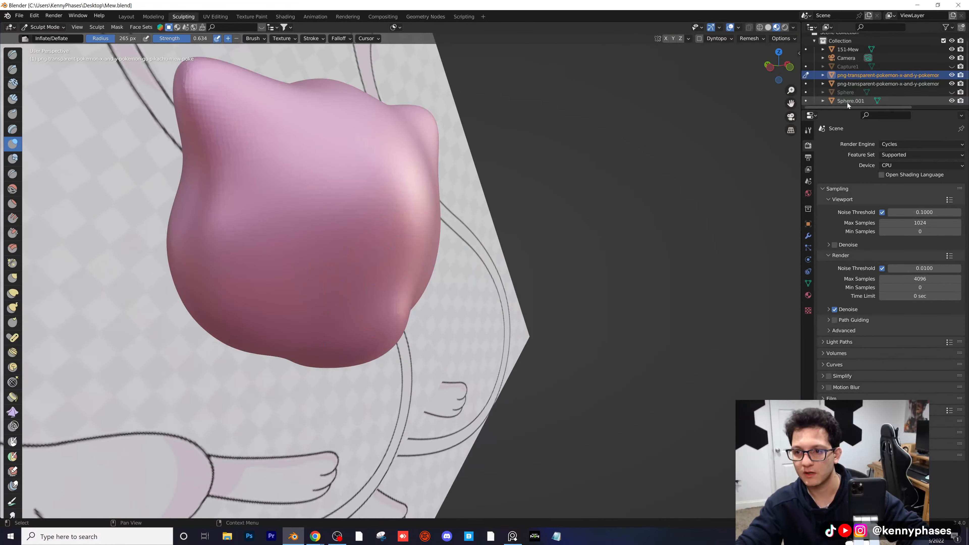
click(849, 100)
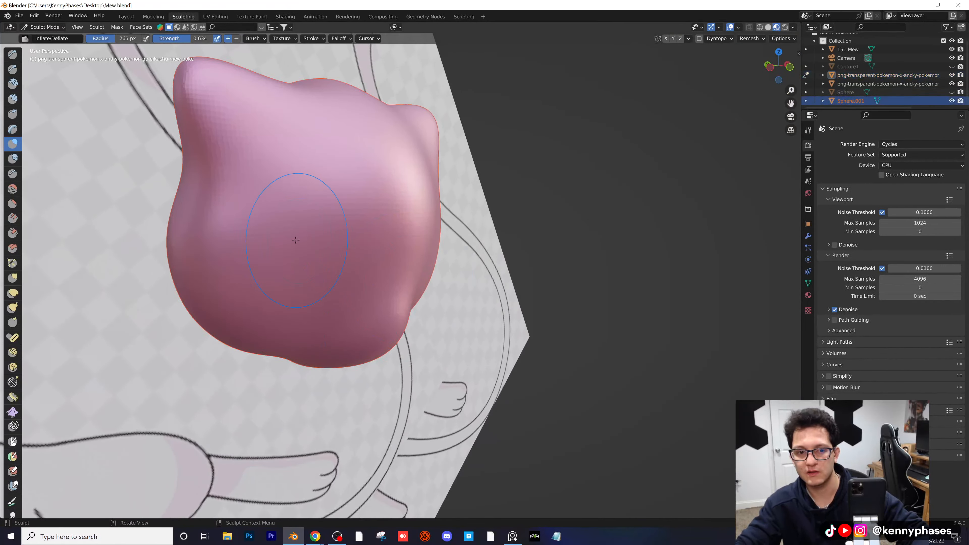
Step: Choose the Crease brush, then make the head mesh Sphere.001 the only selected object and return to sculpting it
middle_drag(295, 240, 15, 238)
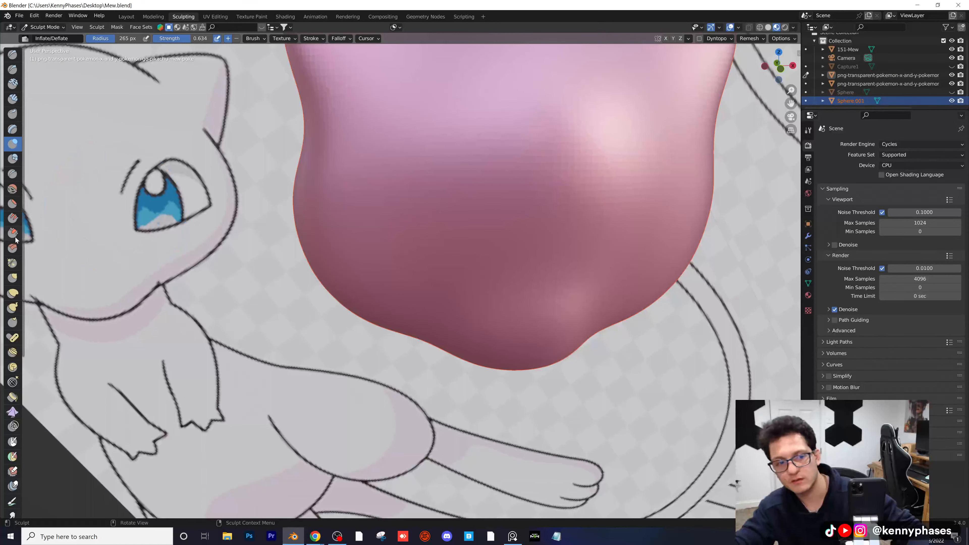
click(12, 175)
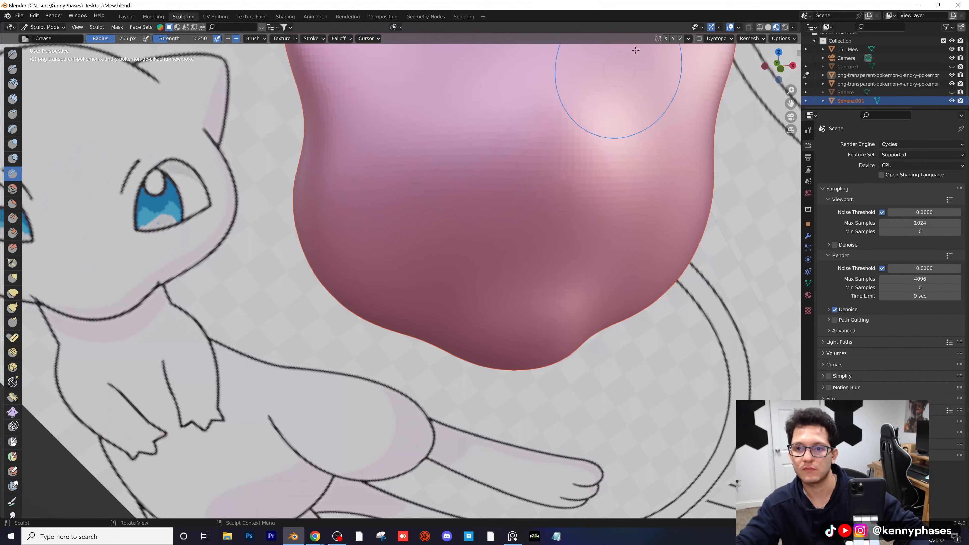
click(151, 17)
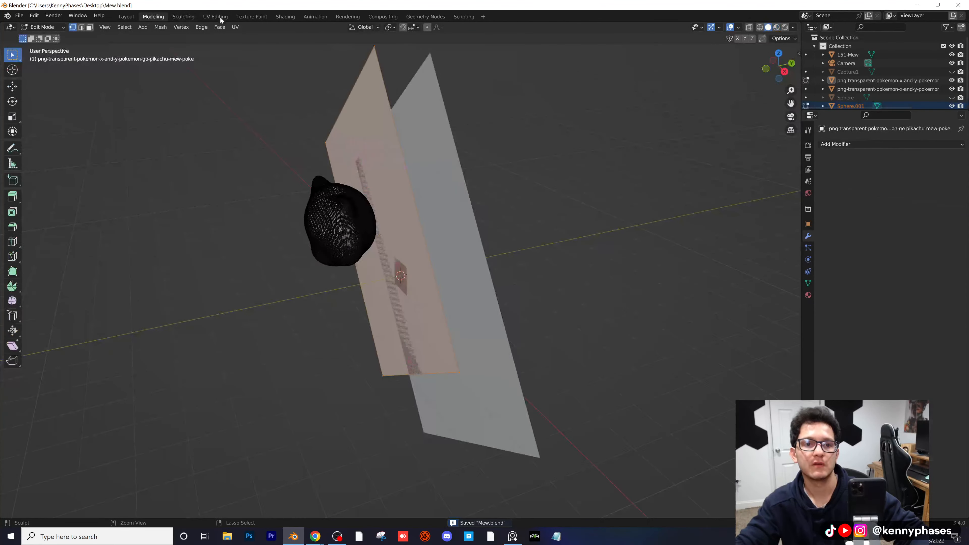
click(216, 17)
click(126, 17)
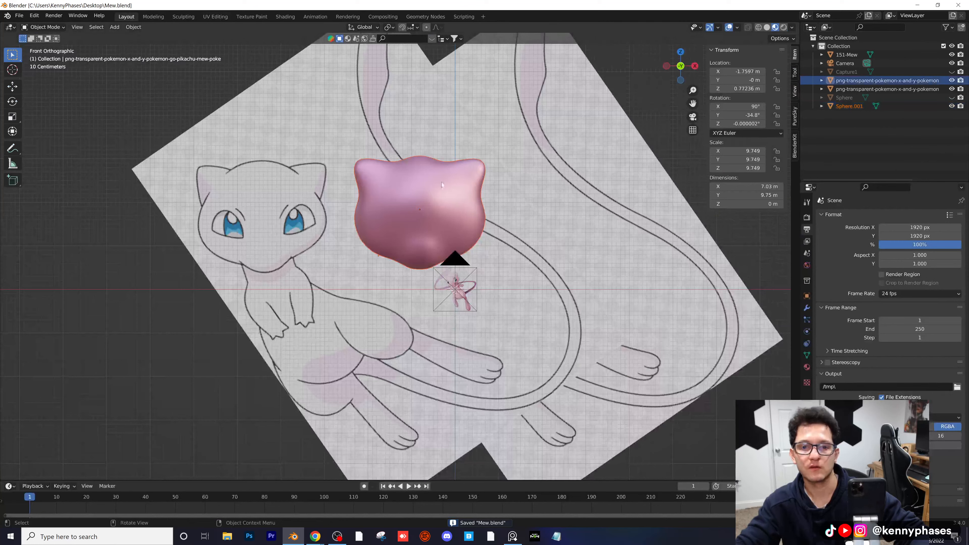
key(Tab)
key(Tab)
key(alt+a)
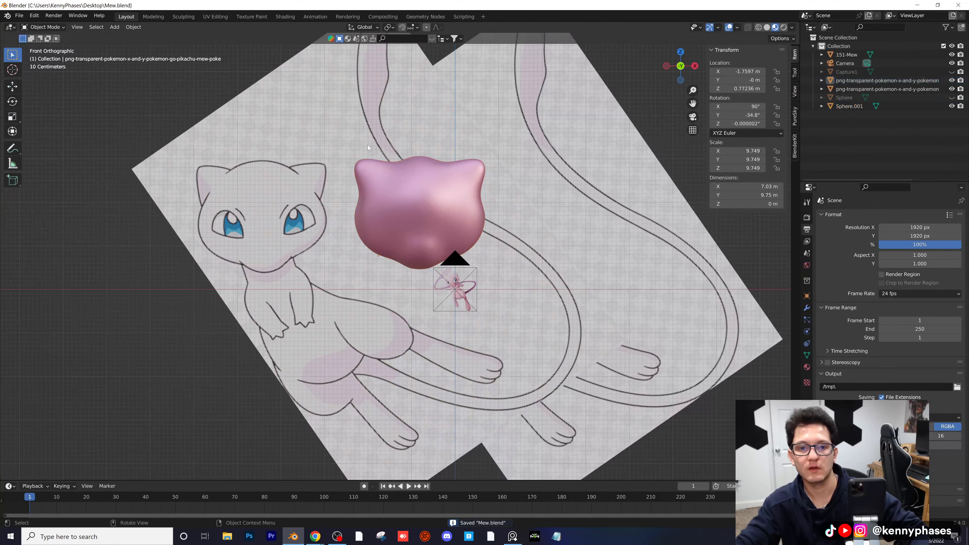
click(439, 189)
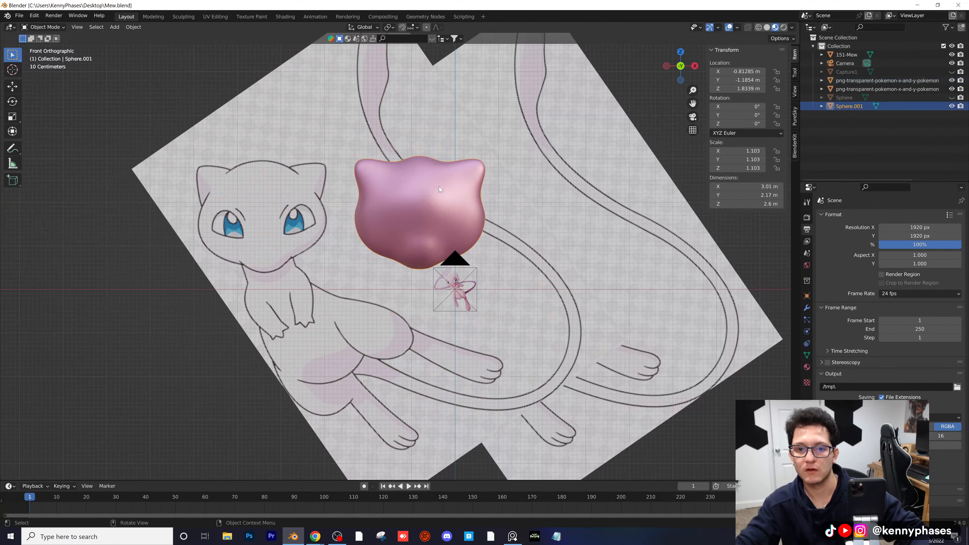
click(185, 18)
Step: Try to carve mirrored eye sockets into the front of the face with the Crease brush at strength 0.250
mouse_move(316, 198)
mouse_down()
mouse_move(335, 172)
mouse_move(374, 152)
mouse_move(439, 145)
mouse_move(361, 135)
mouse_up()
scroll(361, 135, down, 4)
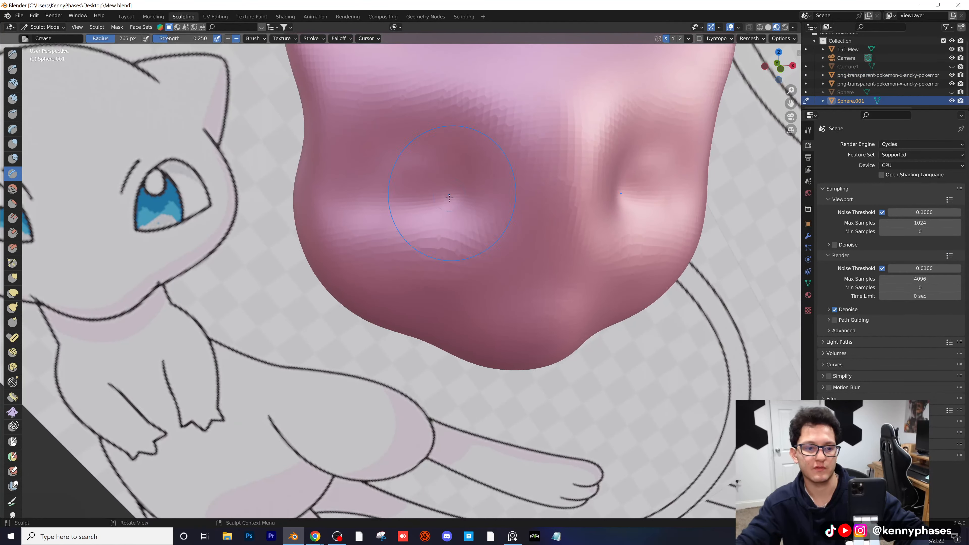
key(ctrl+z)
Step: Show the coloured Capture1 reference and hide both line-art reference planes
scroll(435, 198, down, 2)
middle_drag(435, 197, 401, 197)
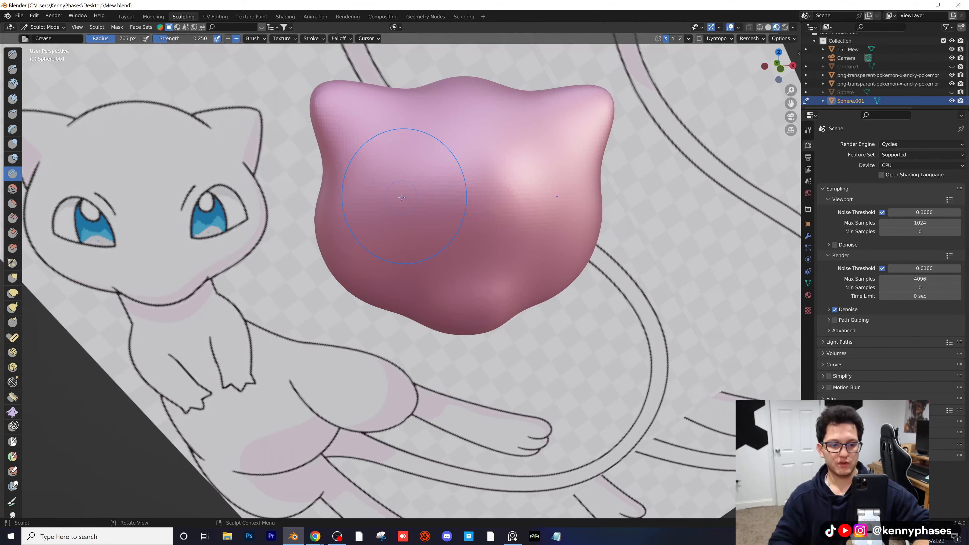
middle_drag(496, 175, 619, 184)
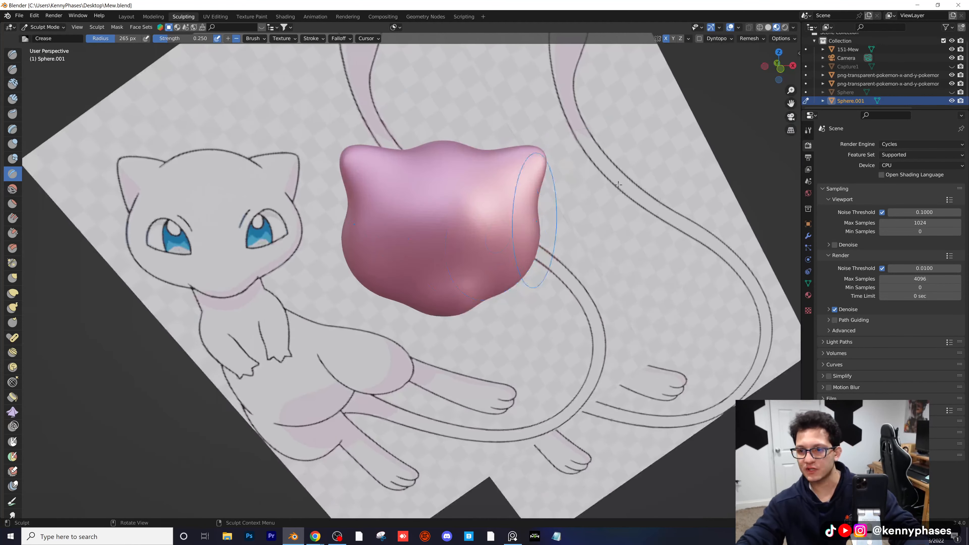
click(951, 66)
click(952, 75)
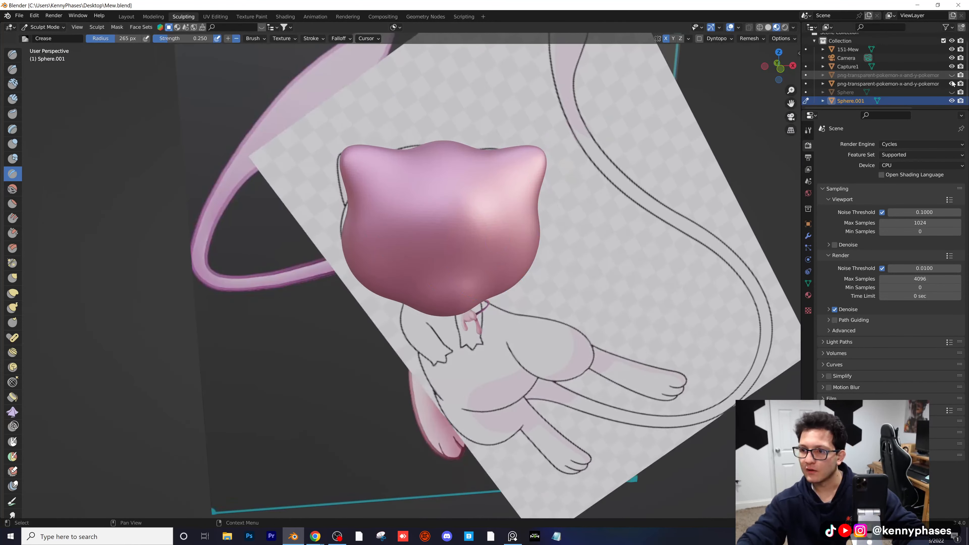
click(951, 83)
Step: Show the transform values in front view and move the head along X to -1.4429 m
mouse_move(466, 175)
middle_down()
mouse_move(511, 157)
mouse_move(500, 168)
middle_up()
scroll(457, 191, up, 2)
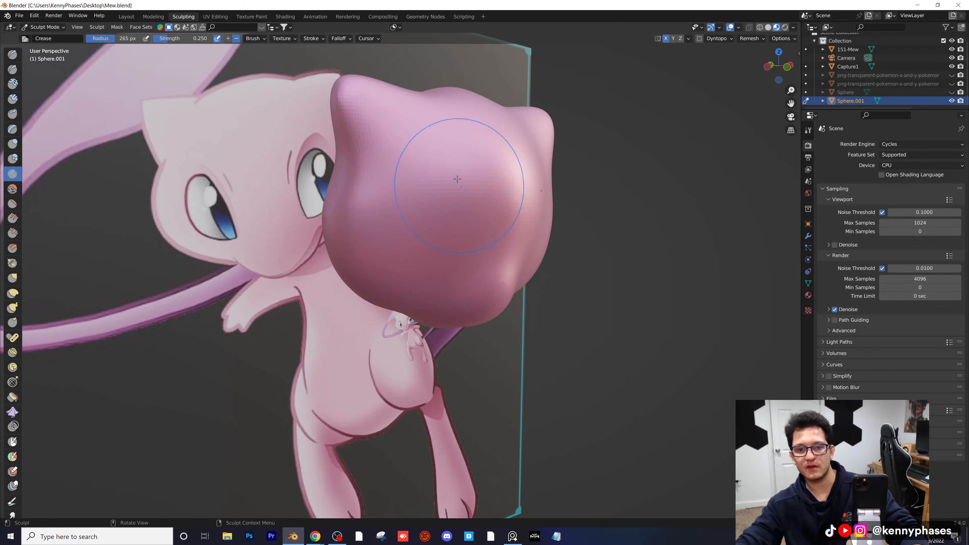
scroll(444, 187, up, 2)
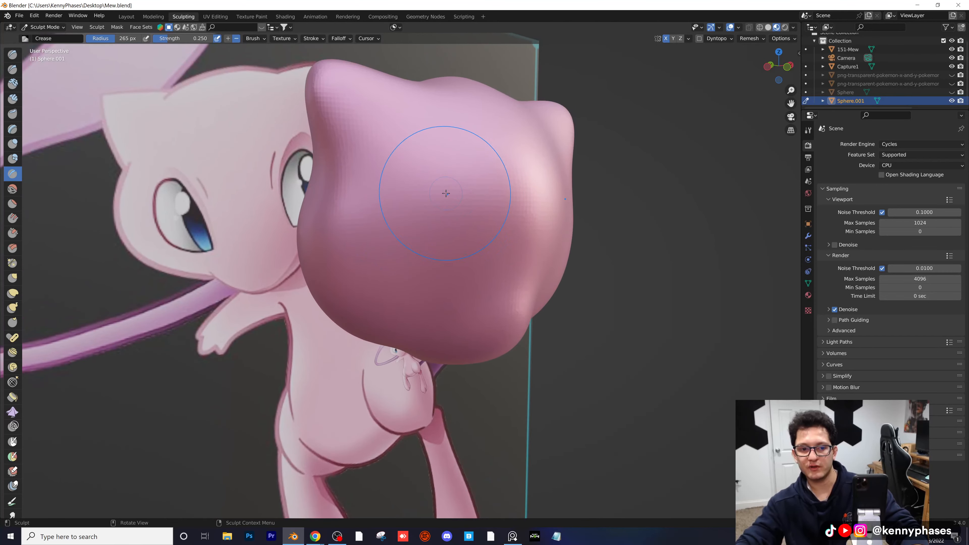
scroll(444, 195, up, 2)
middle_drag(443, 197, 442, 203)
scroll(439, 207, down, 5)
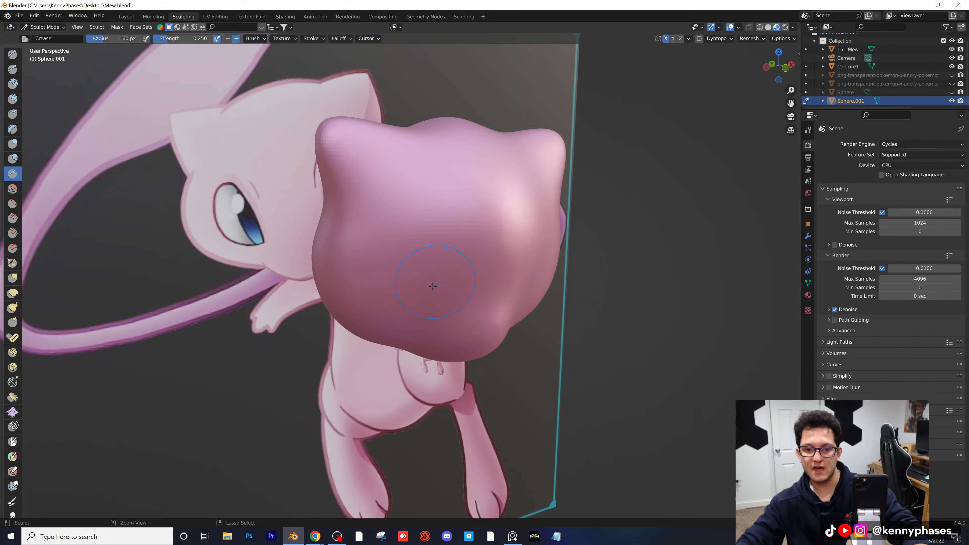
click(786, 69)
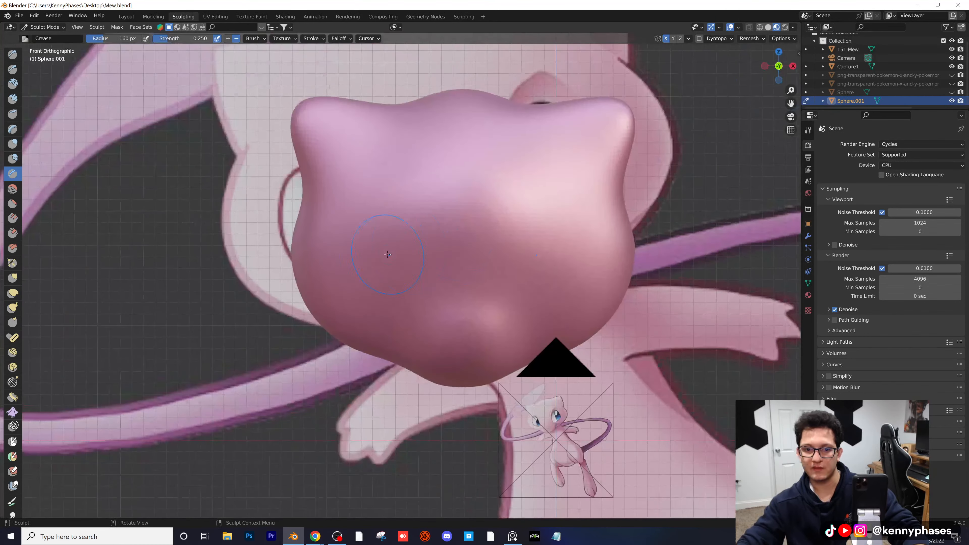
scroll(767, 172, down, 1)
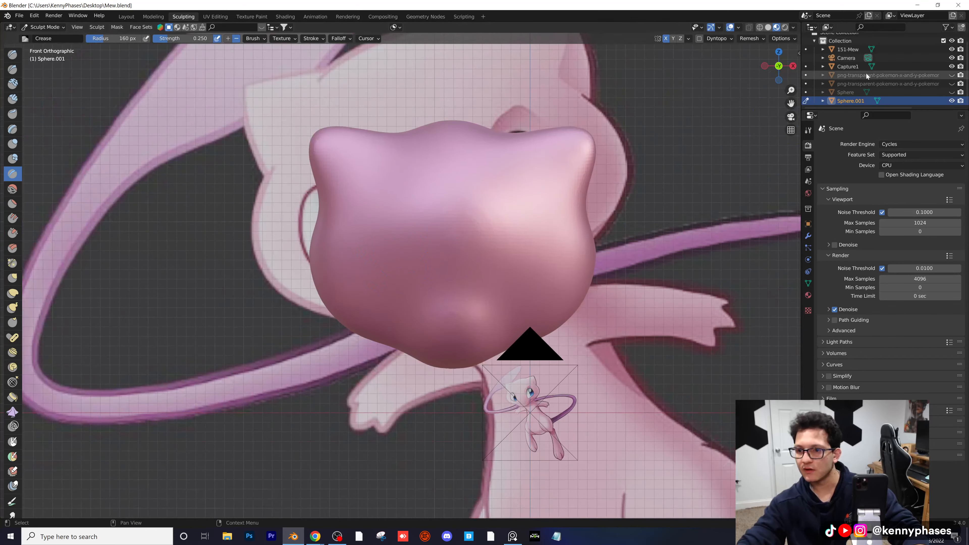
click(849, 68)
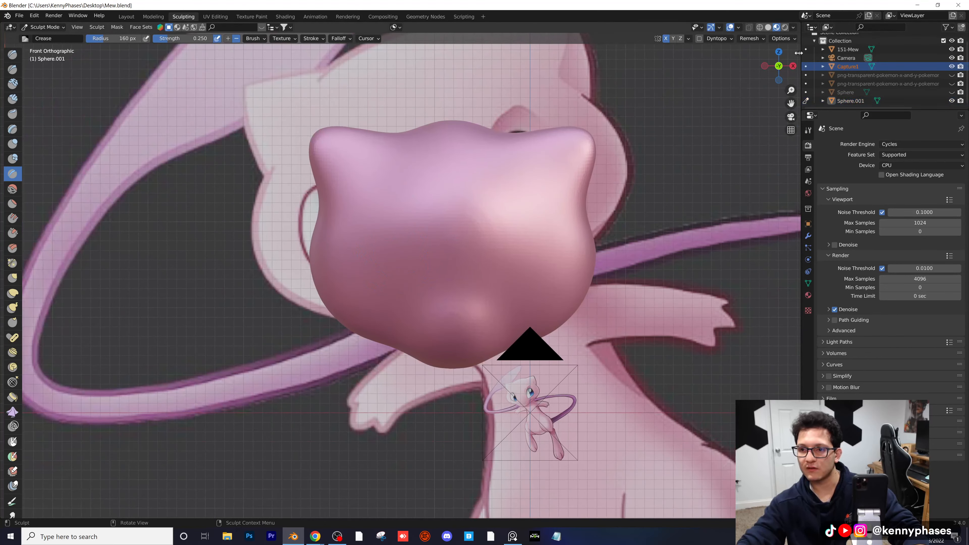
click(798, 52)
drag(741, 71, 713, 71)
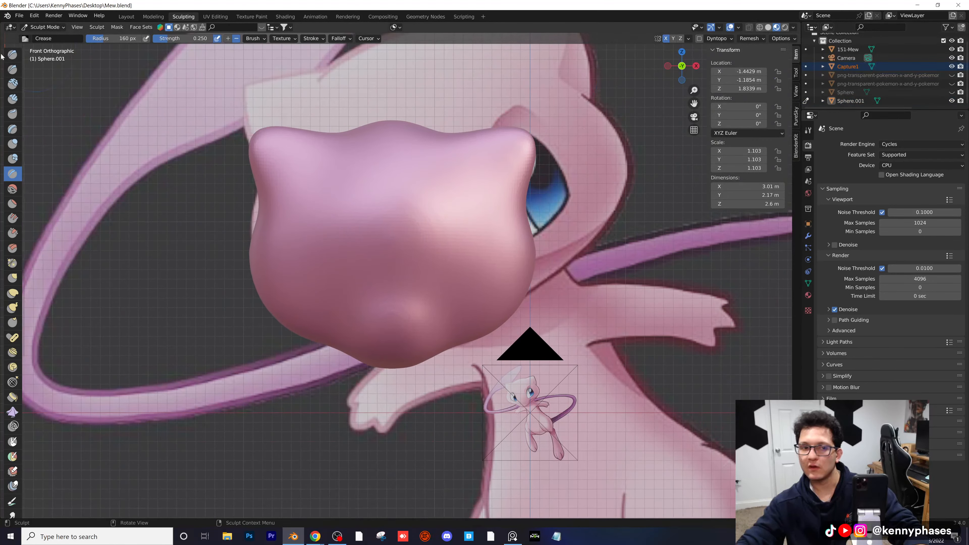
Step: In object mode, move the Capture1 reference beside the head, to about X -3.71 m, Z -0.24 m
click(127, 18)
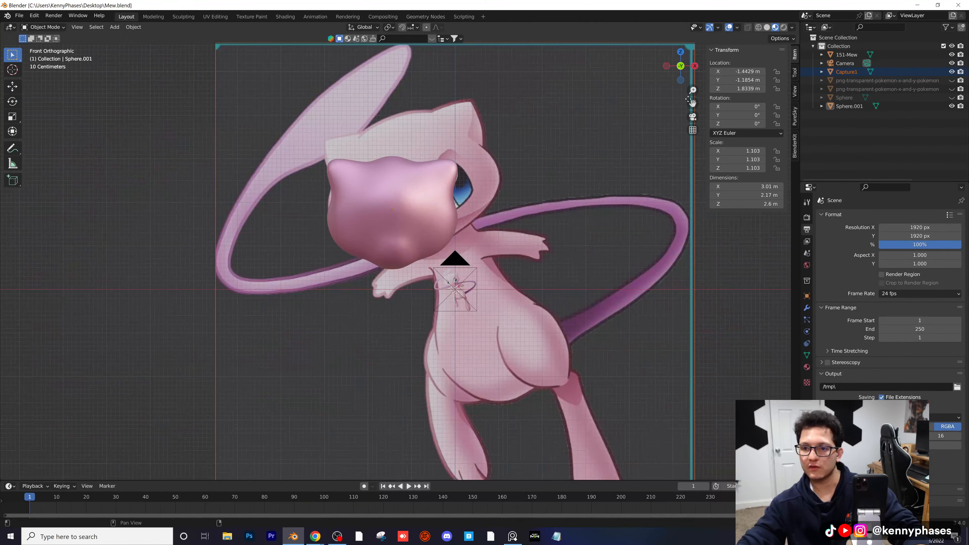
click(847, 72)
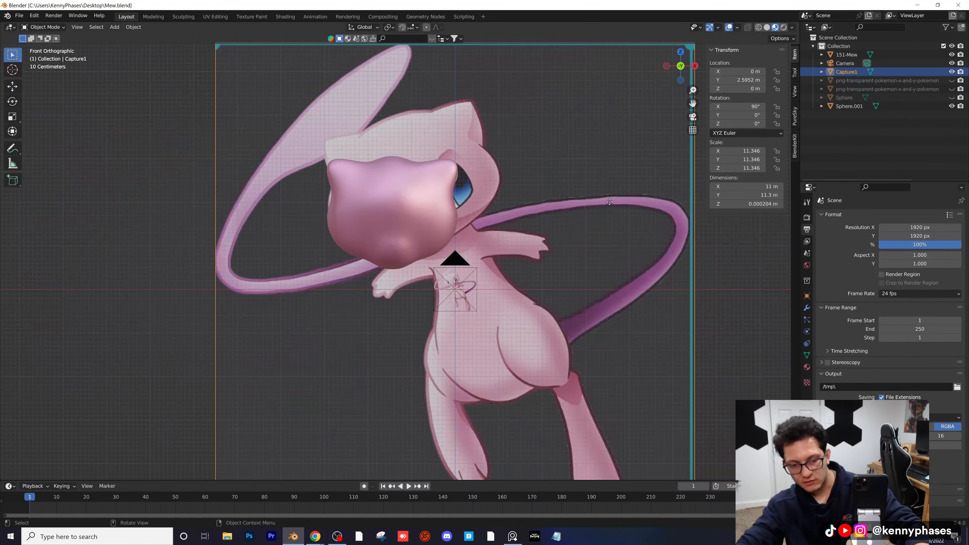
click(456, 201)
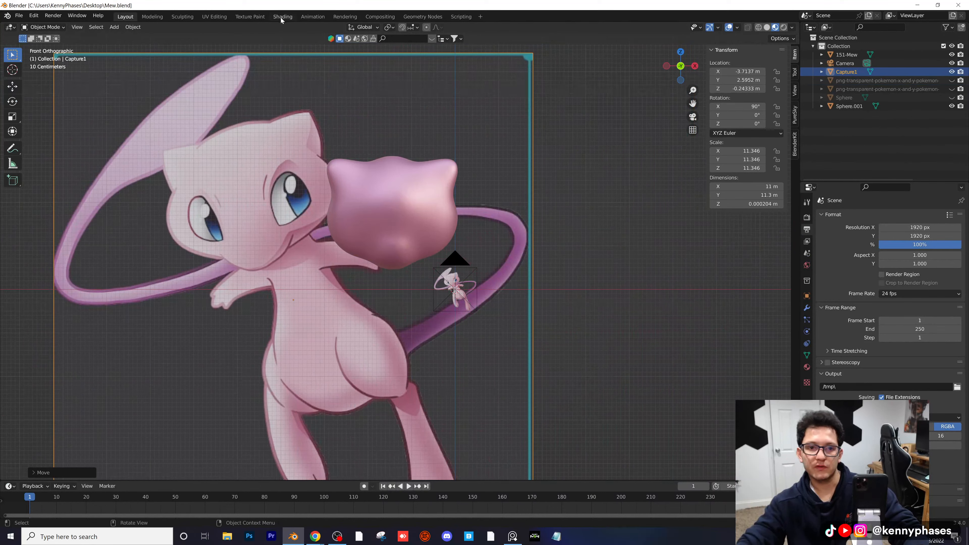
Step: Select the head mesh Sphere.001 for sculpting again and save Mew.blend
click(379, 186)
click(180, 17)
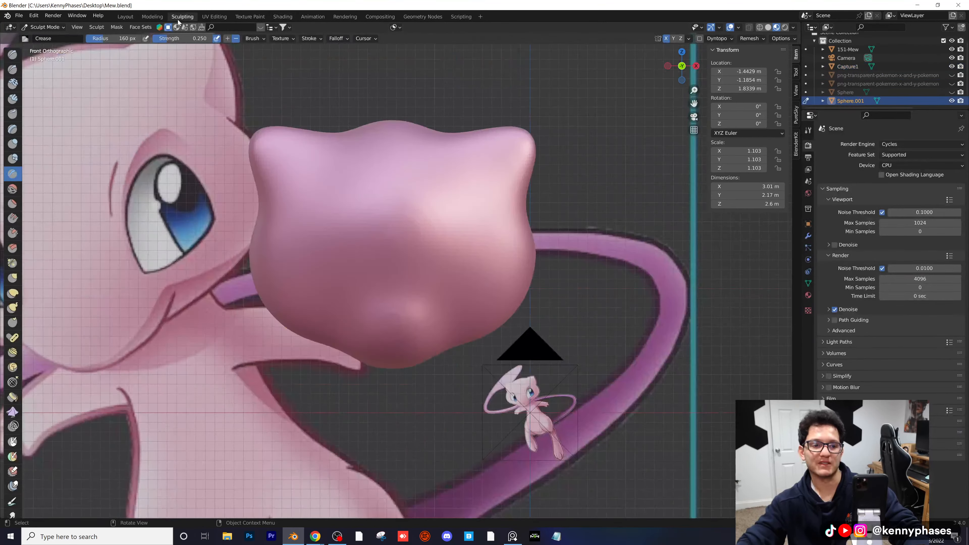
scroll(355, 273, down, 3)
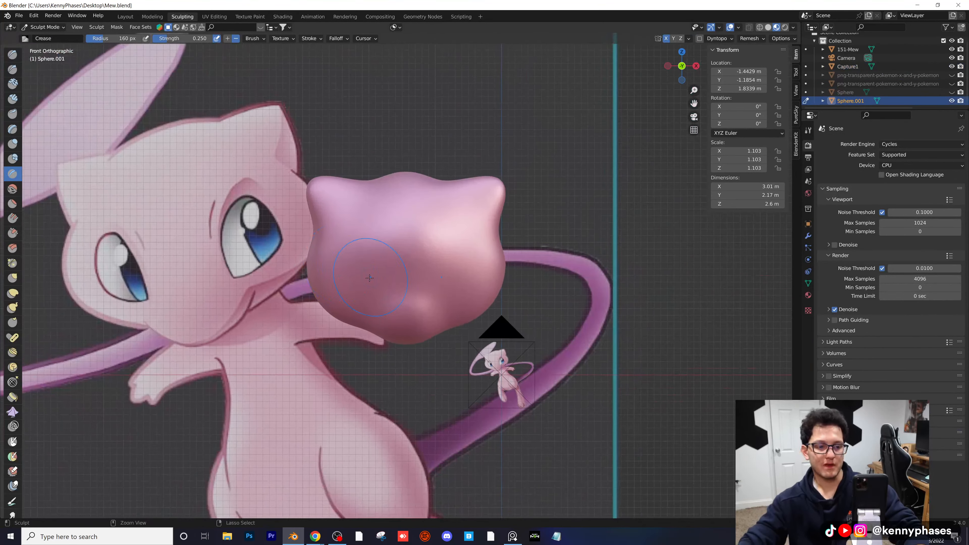
key(ctrl+s)
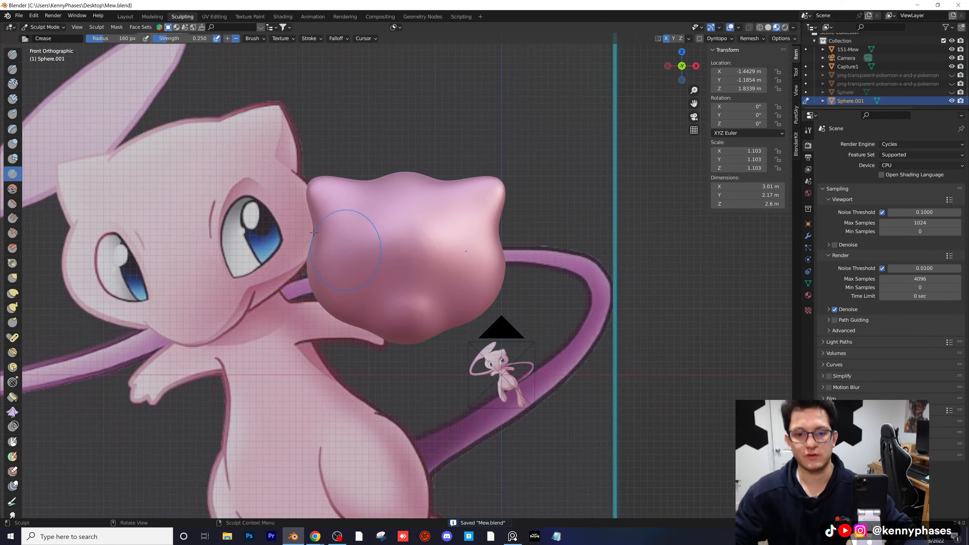
Step: Raise the middle of the face with the Inflate/Deflate brush at radius 160 px and strength 0.634
drag(378, 204, 364, 194)
scroll(378, 217, up, 3)
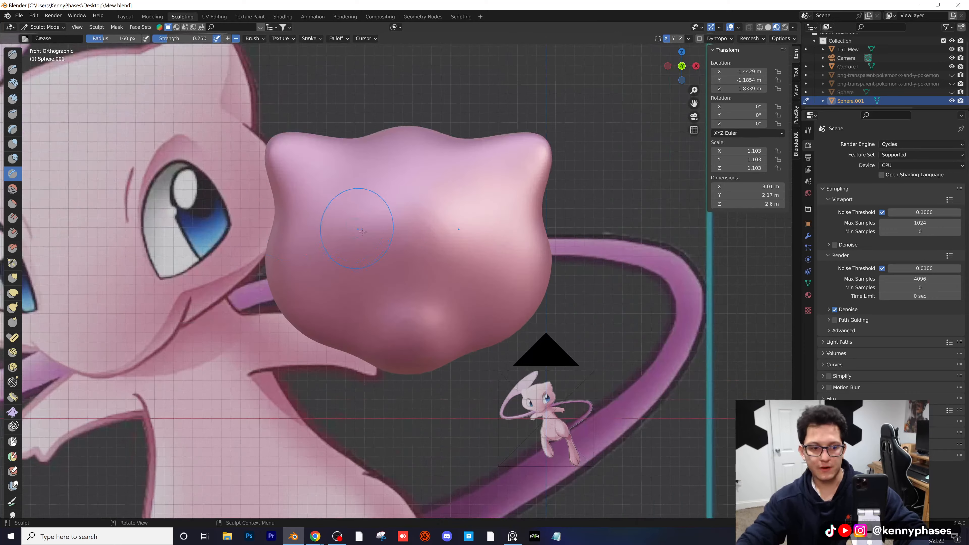
mouse_move(385, 228)
shift+middle_down()
mouse_move(570, 234)
mouse_move(505, 225)
mouse_move(553, 233)
mouse_move(550, 273)
shift+middle_up()
click(13, 143)
scroll(553, 232, down, 2)
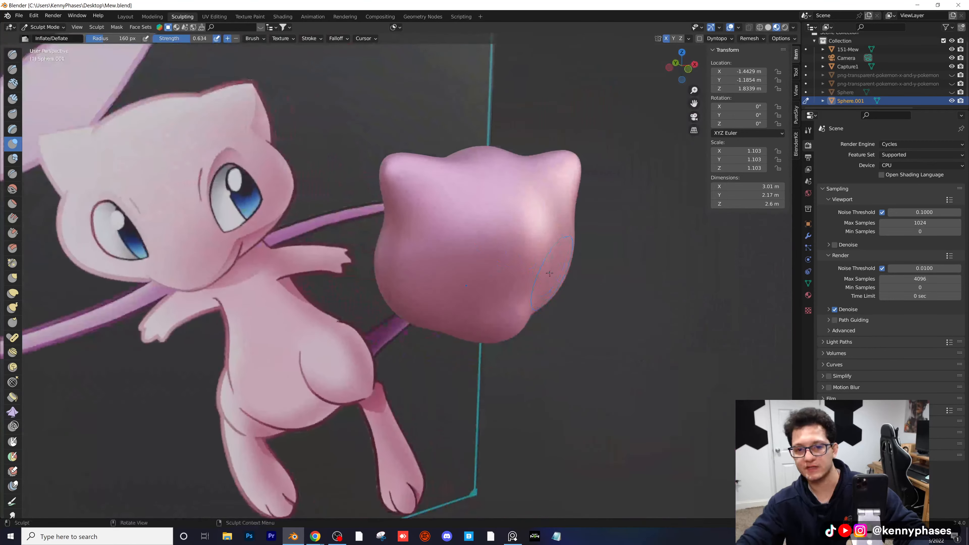
scroll(555, 260, up, 1)
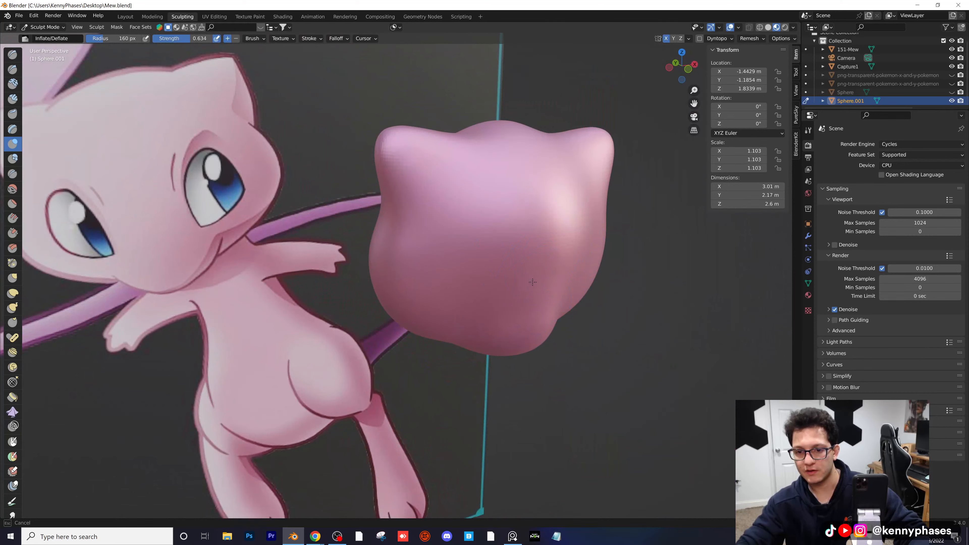
mouse_move(532, 282)
mouse_down()
mouse_move(530, 192)
mouse_move(541, 266)
mouse_up()
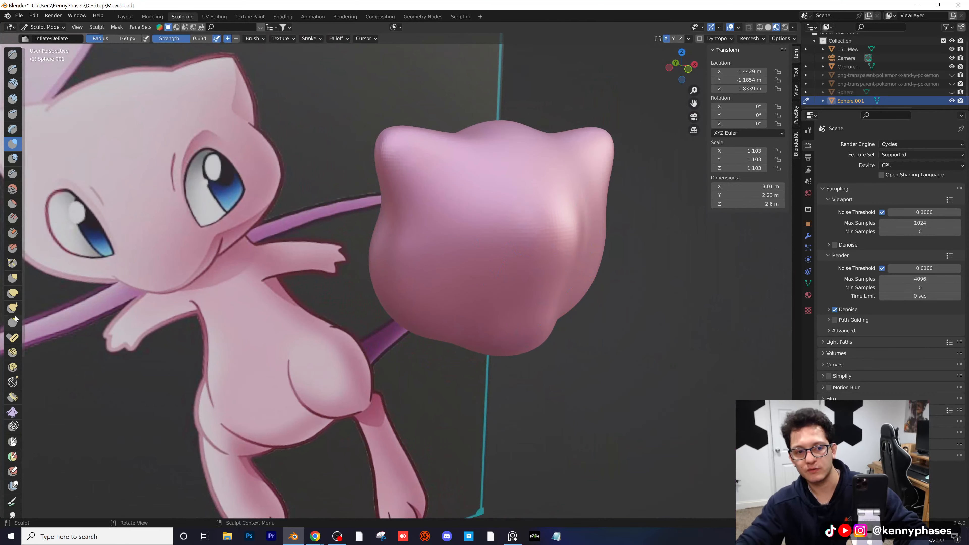
Step: Push the raised middle of the face slightly inward with the Elastic Deform brush at radius 160 px, strength 0.500
click(12, 292)
mouse_move(496, 229)
middle_down()
mouse_move(452, 225)
mouse_move(461, 230)
middle_up()
scroll(451, 225, down, 2)
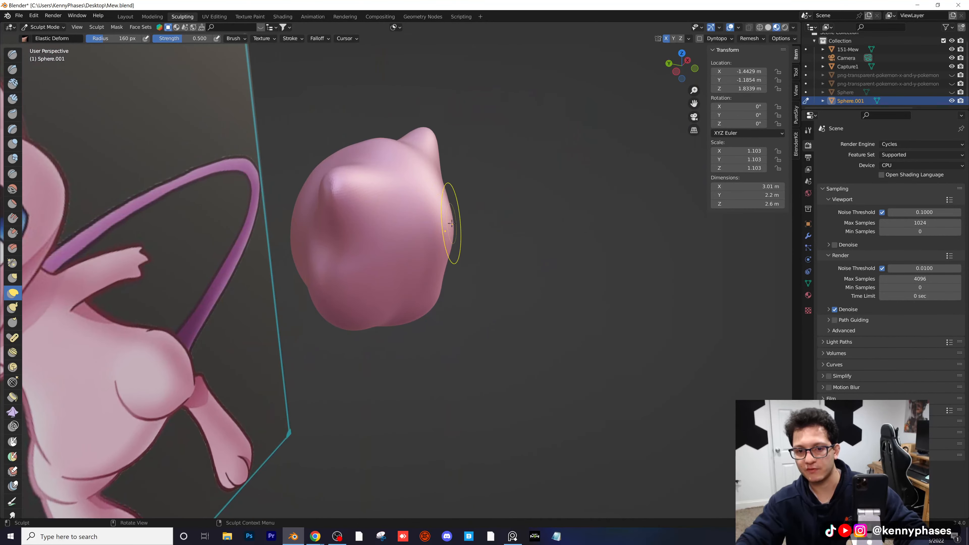
drag(452, 223, 422, 216)
mouse_move(421, 216)
middle_down()
mouse_move(477, 271)
mouse_move(479, 290)
middle_up()
scroll(483, 278, up, 2)
drag(479, 290, 477, 297)
mouse_move(477, 297)
middle_down()
mouse_move(465, 303)
mouse_move(488, 235)
middle_up()
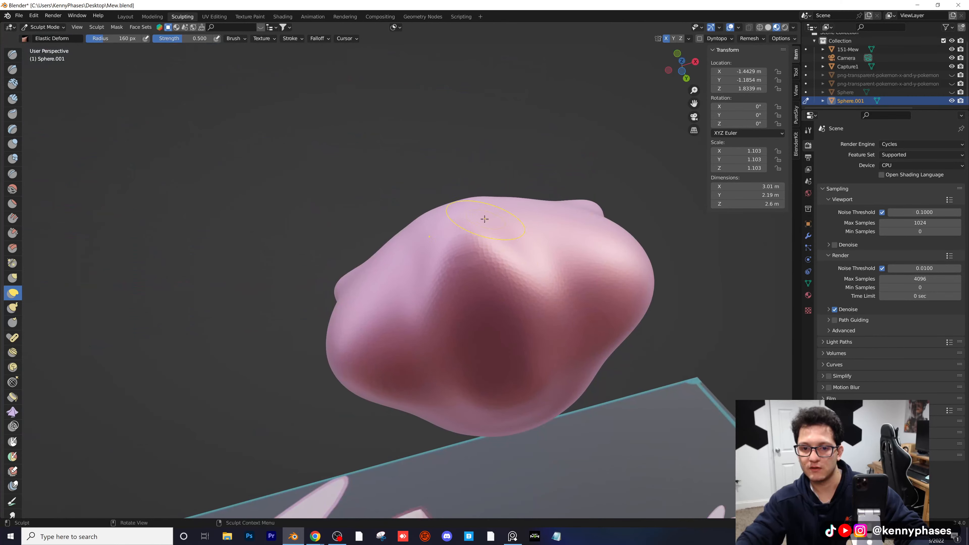
Step: From the front view, carve curved creases around the upper and inner eye areas with the Crease brush at radius 93 px, strength 0.250
middle_drag(512, 222, 508, 294)
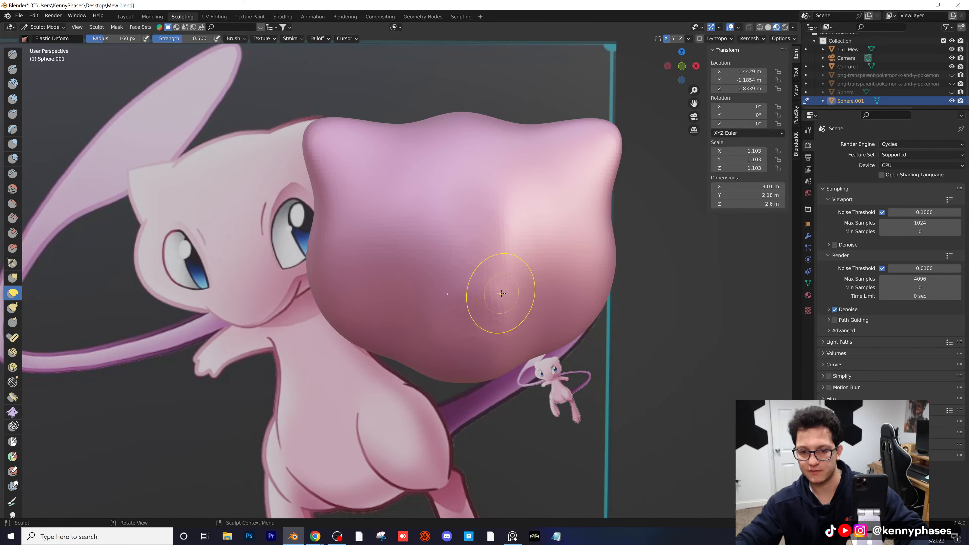
click(681, 66)
scroll(476, 281, down, 3)
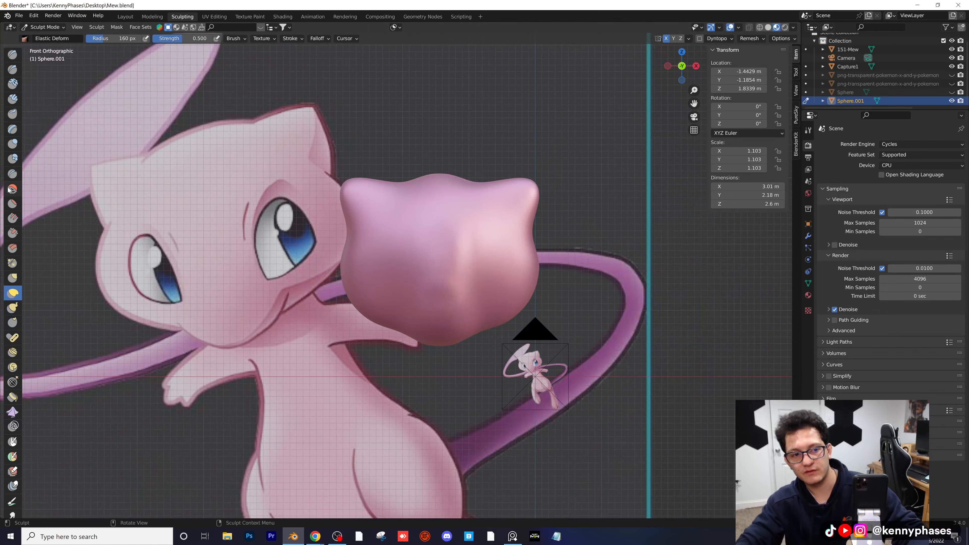
click(13, 174)
scroll(444, 253, up, 3)
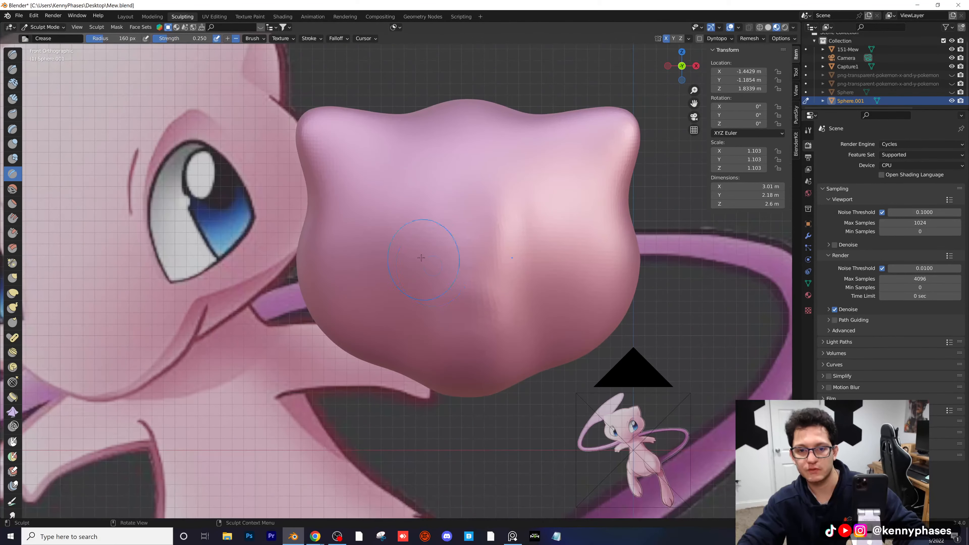
scroll(444, 253, down, 2)
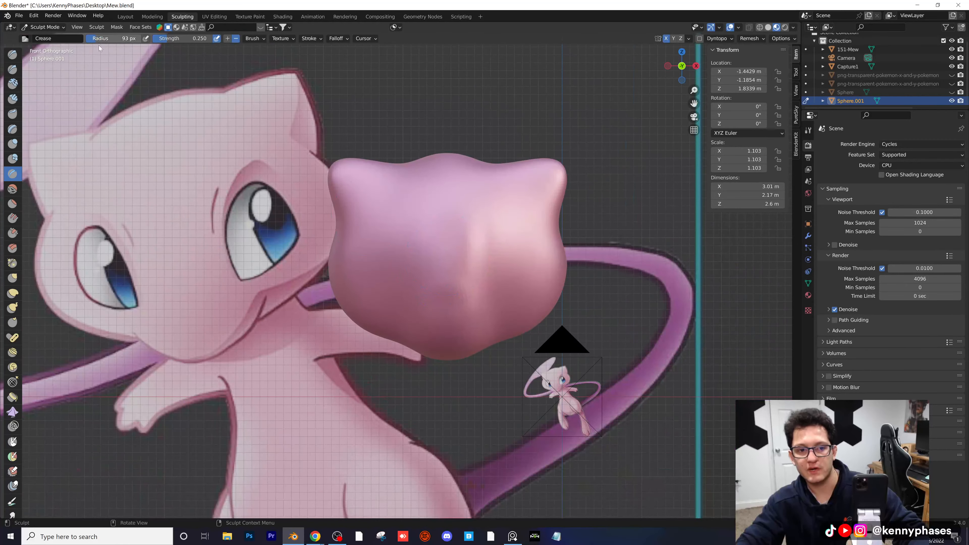
scroll(448, 269, up, 2)
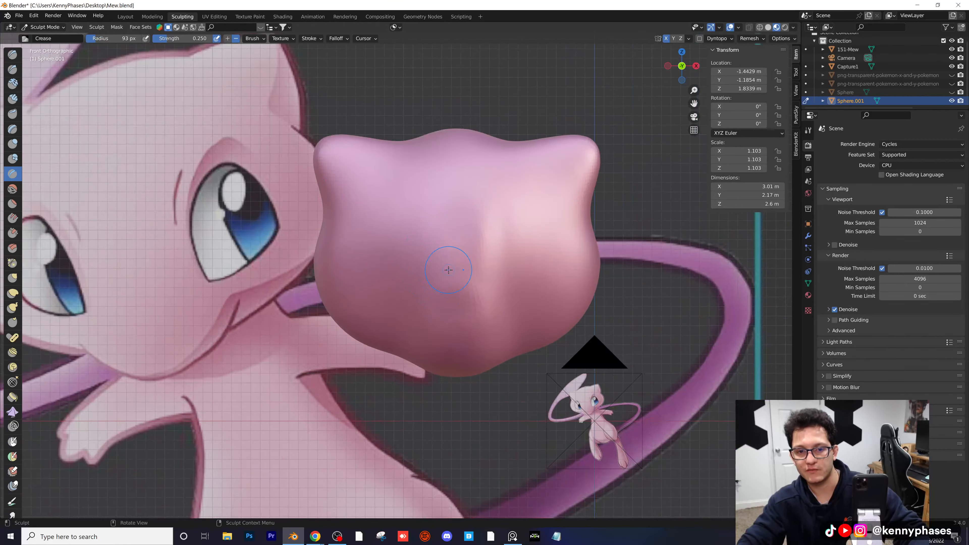
shift+middle_drag(448, 268, 529, 279)
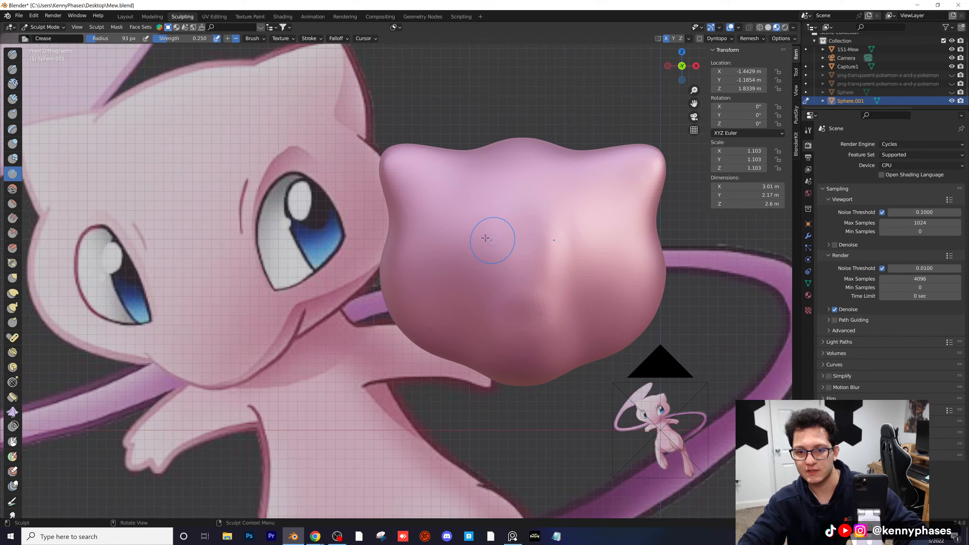
drag(484, 231, 487, 237)
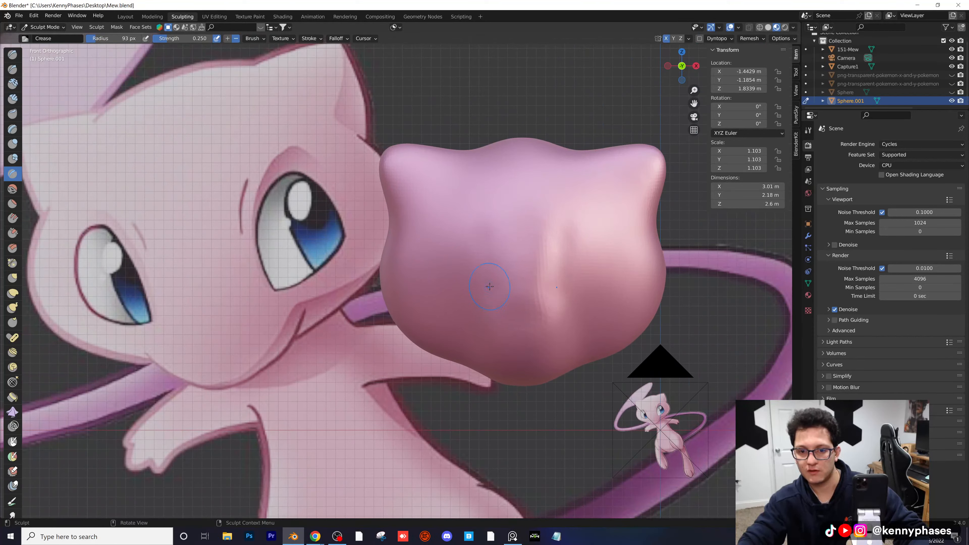
drag(490, 286, 487, 253)
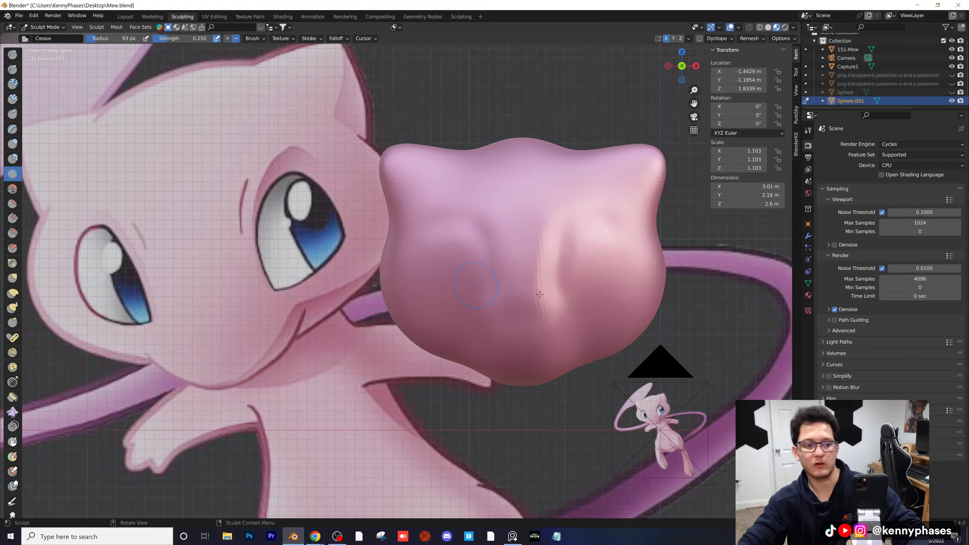
scroll(520, 252, down, 2)
scroll(518, 251, up, 1)
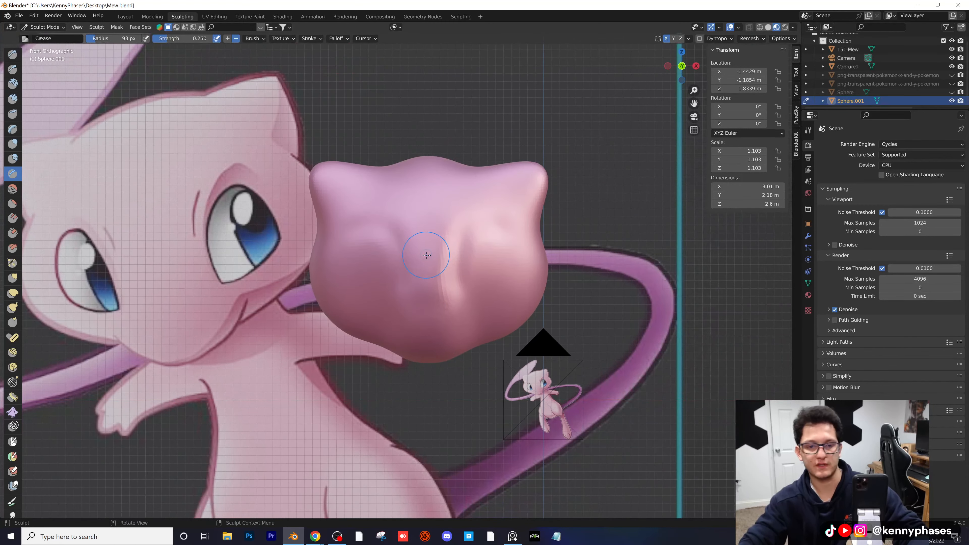
Step: Push the eye areas inward into sockets with the Elastic Deform brush at radius 136 px, strength 0.500
middle_drag(427, 254, 30, 196)
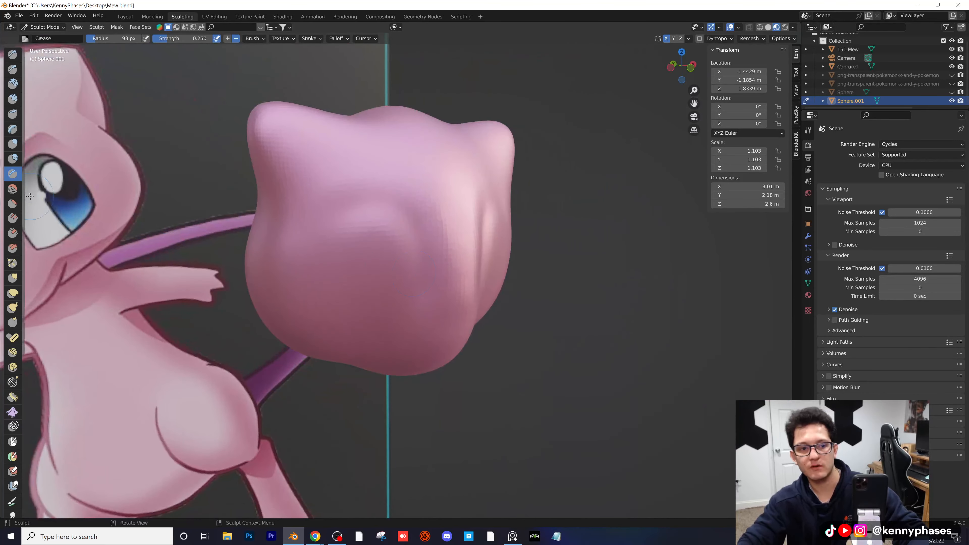
click(12, 292)
middle_drag(378, 229, 424, 247)
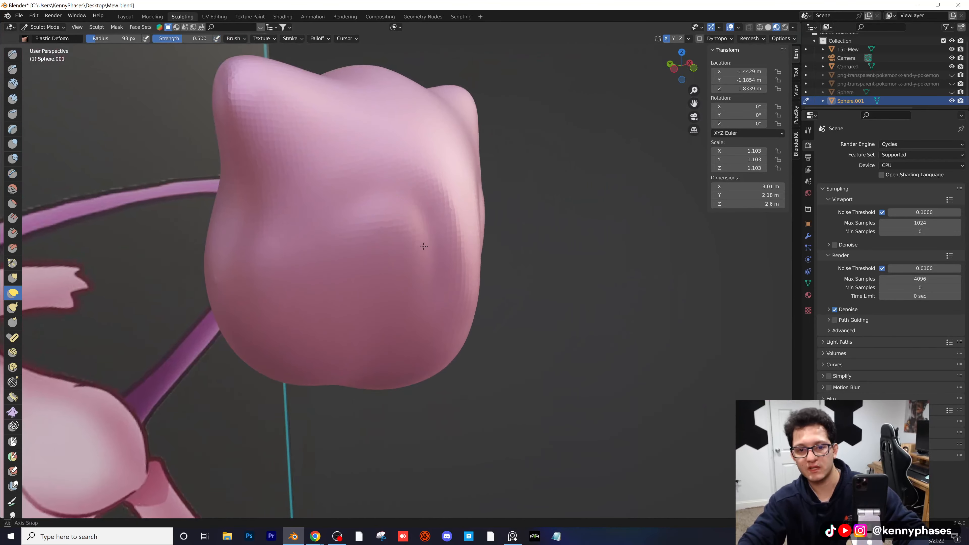
drag(122, 38, 126, 38)
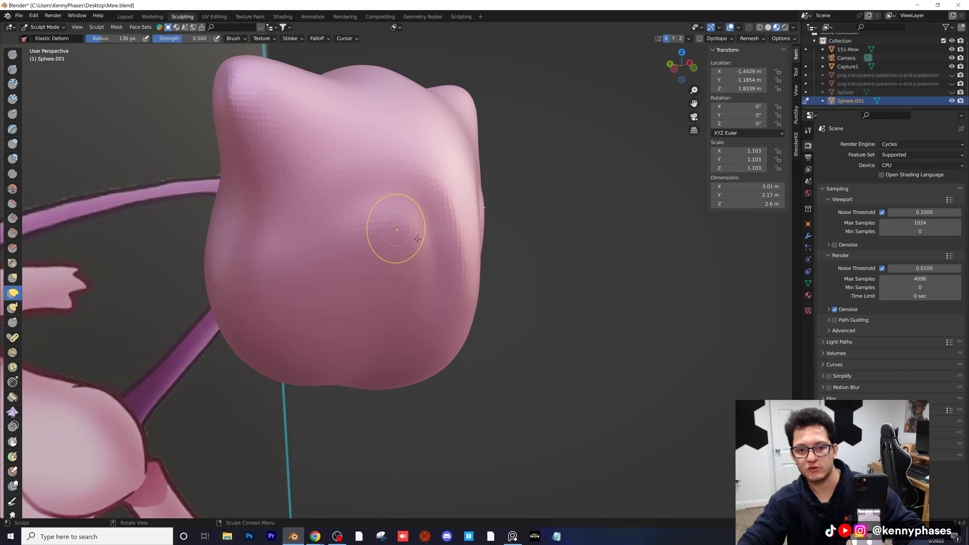
mouse_move(395, 227)
middle_down()
mouse_move(430, 244)
mouse_move(418, 237)
mouse_move(412, 263)
mouse_move(343, 223)
mouse_move(378, 250)
mouse_move(379, 225)
mouse_move(353, 225)
mouse_move(393, 248)
mouse_move(400, 275)
mouse_move(429, 292)
middle_up()
scroll(380, 255, down, 5)
scroll(429, 292, up, 5)
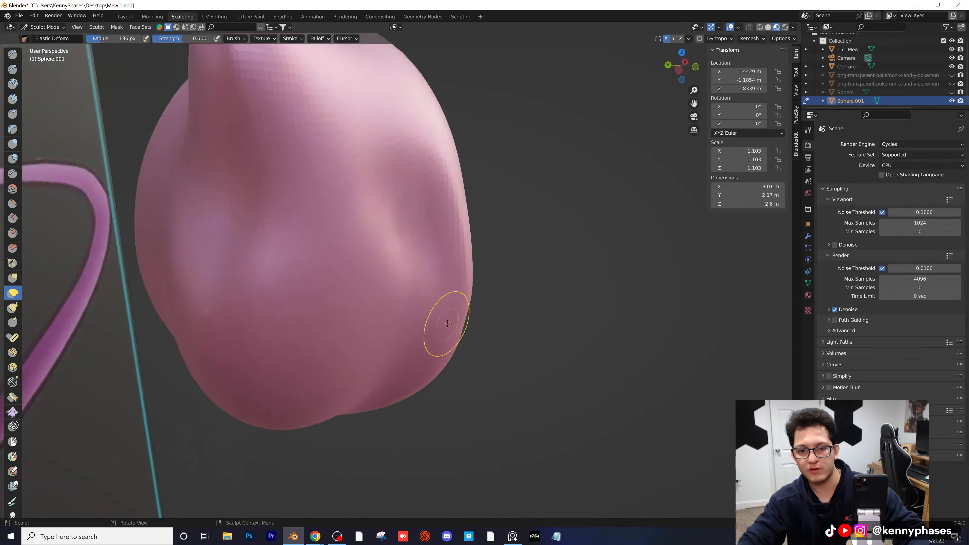
scroll(447, 323, down, 2)
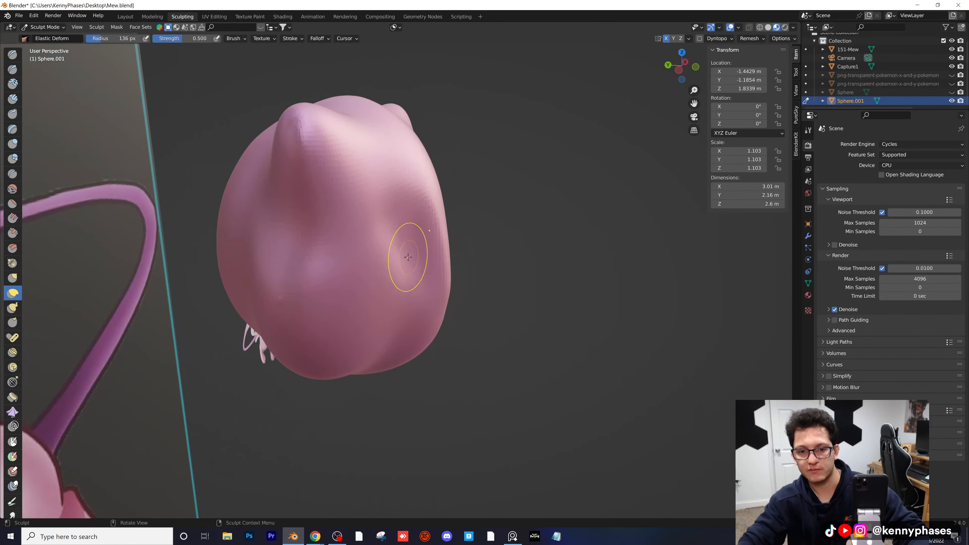
middle_drag(433, 292, 372, 282)
scroll(444, 264, down, 3)
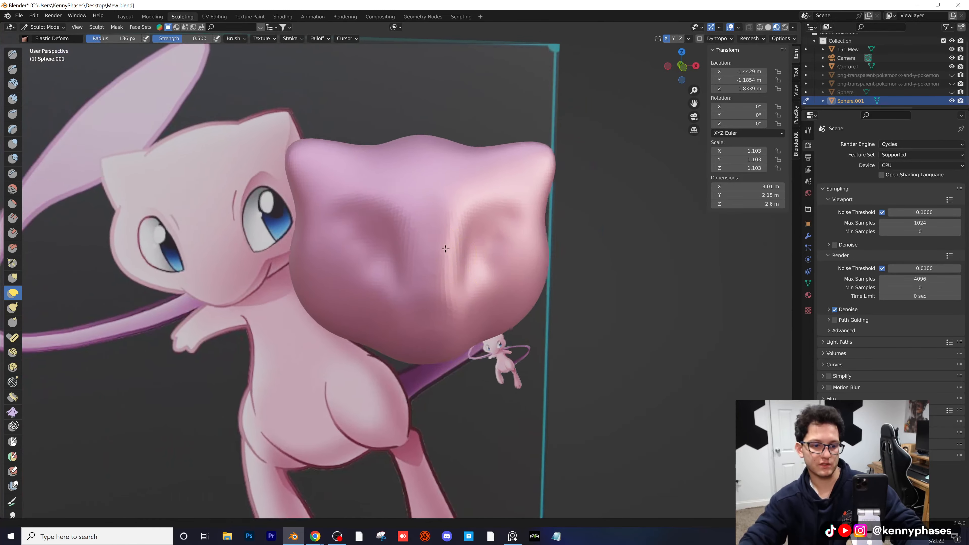
Step: Smooth the eye sockets with the Smooth brush at radius 136 px, strength 0.700, and save Mew.blend
scroll(443, 249, up, 4)
click(12, 188)
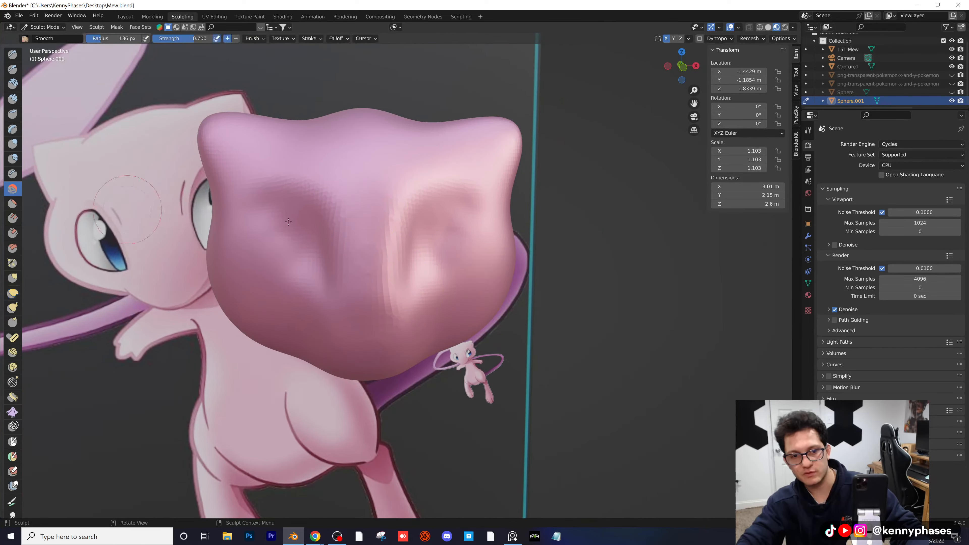
scroll(219, 218, up, 3)
drag(251, 247, 249, 270)
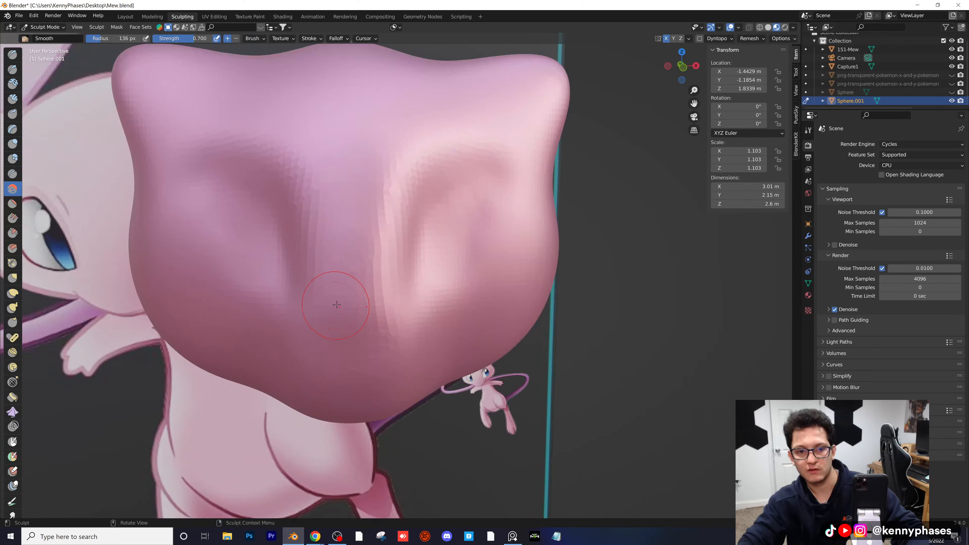
scroll(336, 304, down, 3)
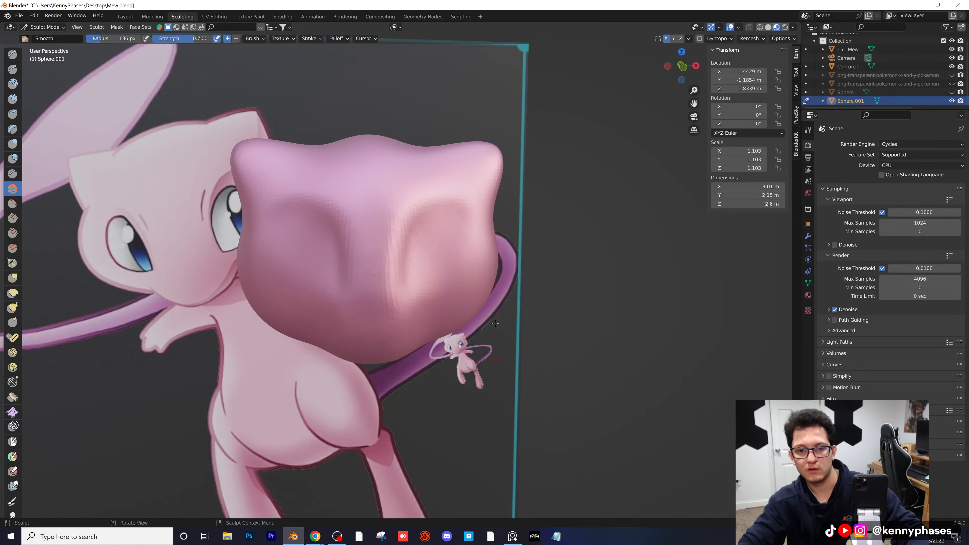
middle_drag(414, 289, 373, 278)
key(ctrl+s)
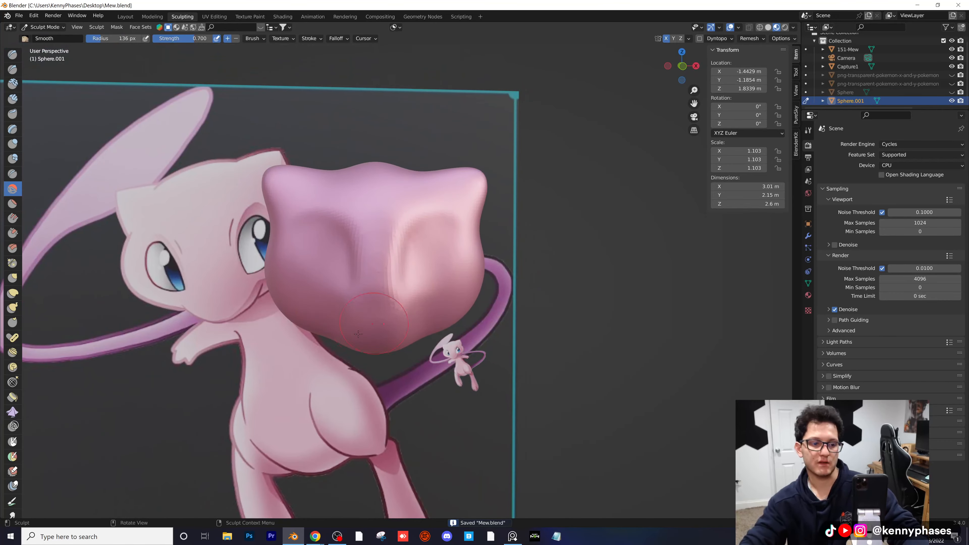
Step: Try to carve a brow line beside the eye socket's inner edge with the Crease brush at radius 136 px, strength 0.250
scroll(345, 308, down, 2)
scroll(345, 308, down, 1)
scroll(379, 239, up, 3)
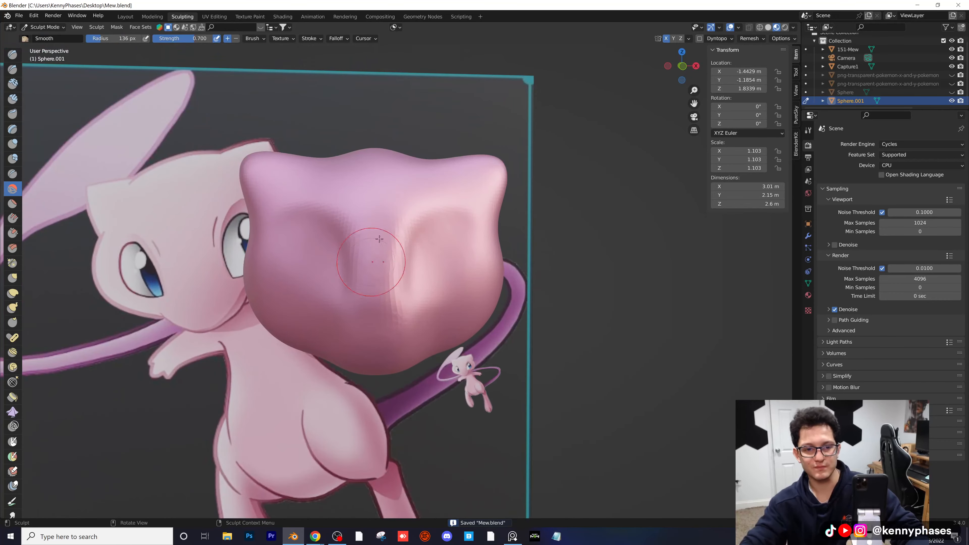
middle_drag(376, 274, 335, 276)
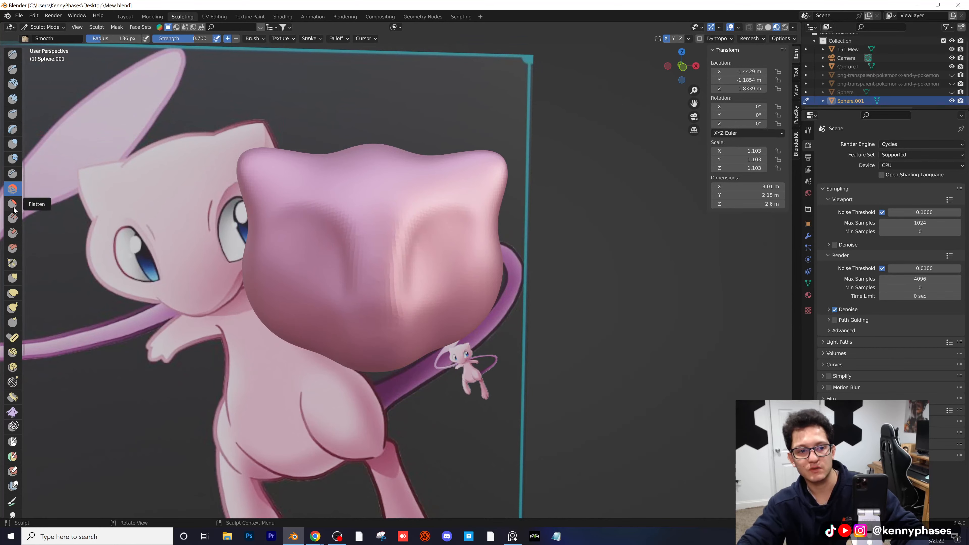
click(12, 174)
scroll(364, 225, up, 3)
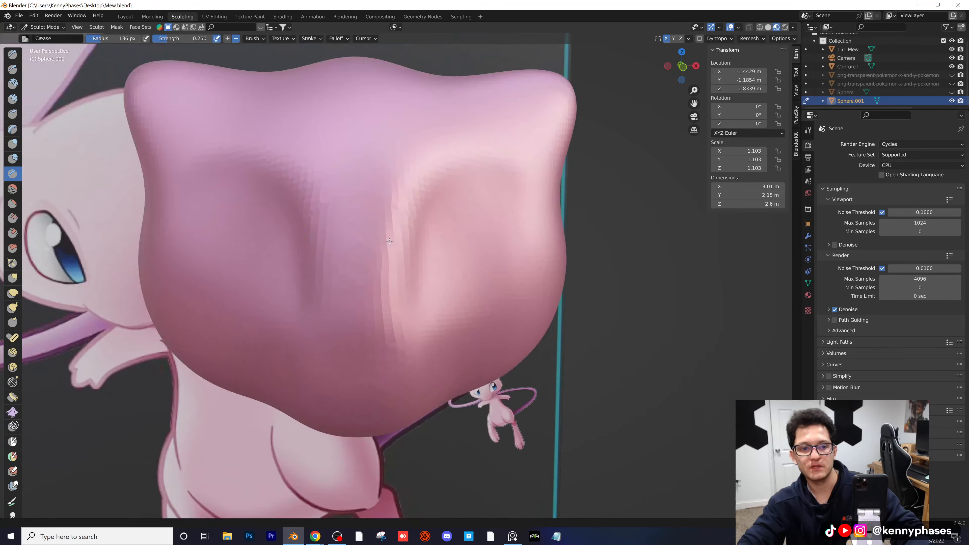
shift+middle_drag(389, 241, 461, 281)
scroll(460, 277, up, 4)
mouse_move(488, 229)
mouse_down()
mouse_move(504, 311)
mouse_move(495, 253)
mouse_move(469, 212)
mouse_move(511, 309)
mouse_move(539, 333)
mouse_up()
Step: Remesh the head at a voxel size of 0.01 m
click(750, 39)
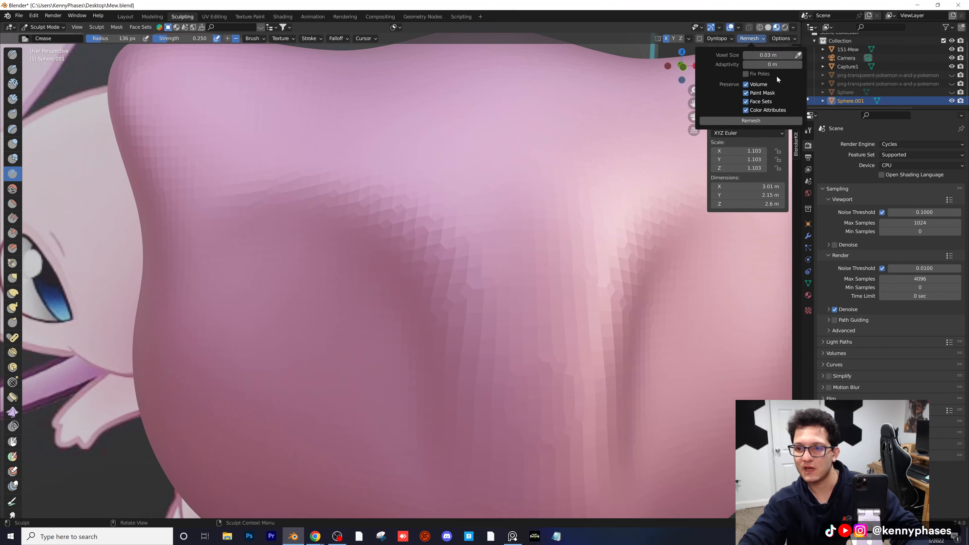
key(BackSpace)
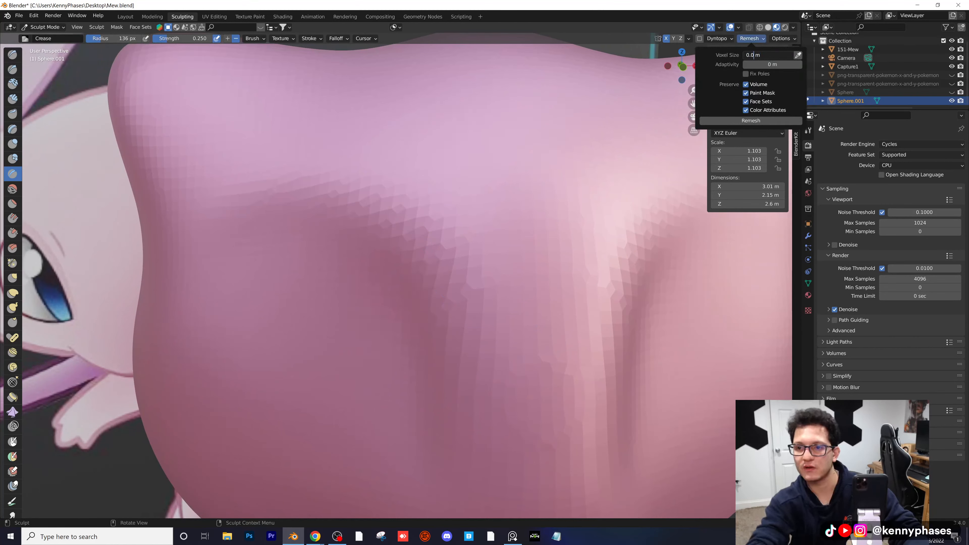
text(1)
key(Return)
click(757, 120)
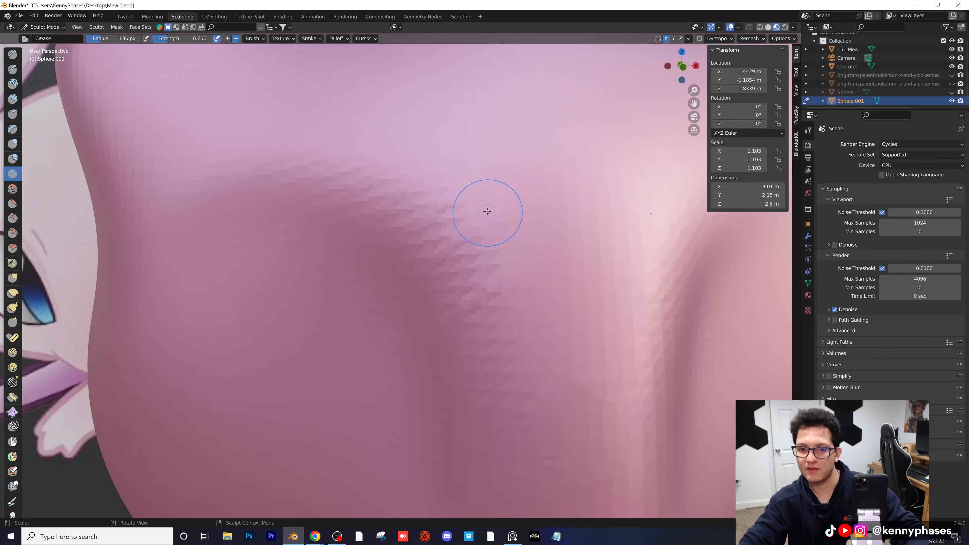
Step: Try to carve a long brow crease between the eye sockets of the remeshed head with repeated Crease strokes
drag(483, 204, 482, 203)
mouse_move(512, 287)
mouse_down()
mouse_move(519, 346)
mouse_move(500, 235)
mouse_up()
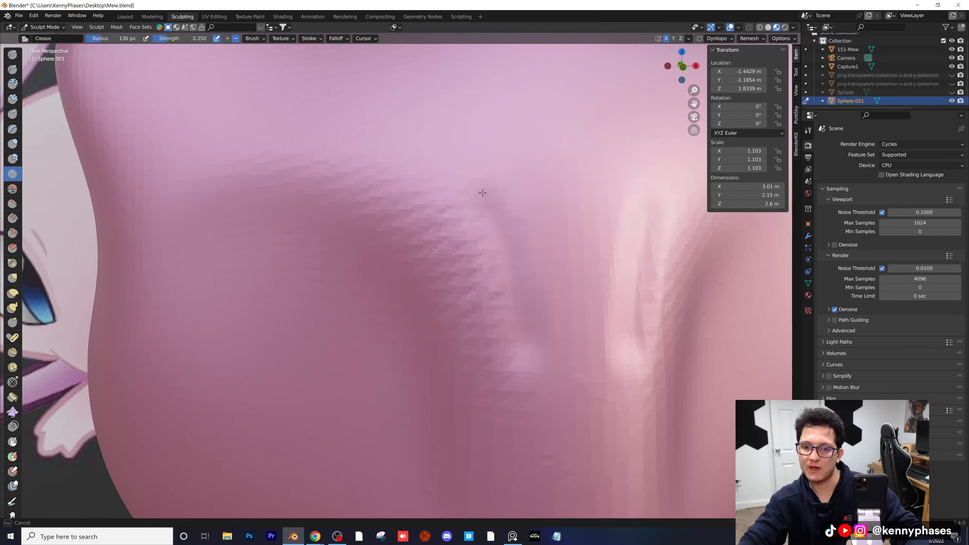
mouse_move(477, 185)
mouse_down()
mouse_move(510, 260)
mouse_move(521, 346)
mouse_move(534, 353)
mouse_up()
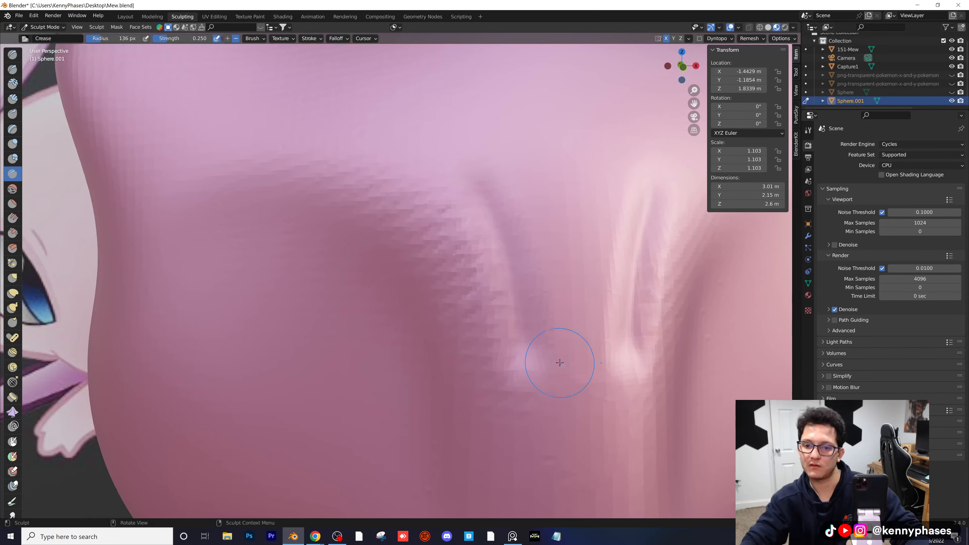
scroll(567, 354, down, 5)
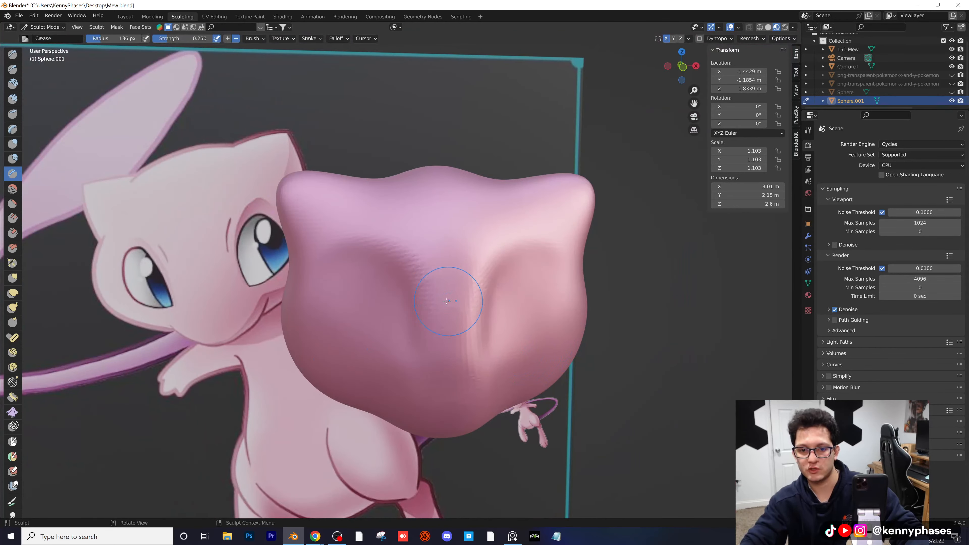
Step: Try two shorter brow creases along the eye socket's inner edge with the Crease brush, undoing each one
scroll(444, 288, up, 8)
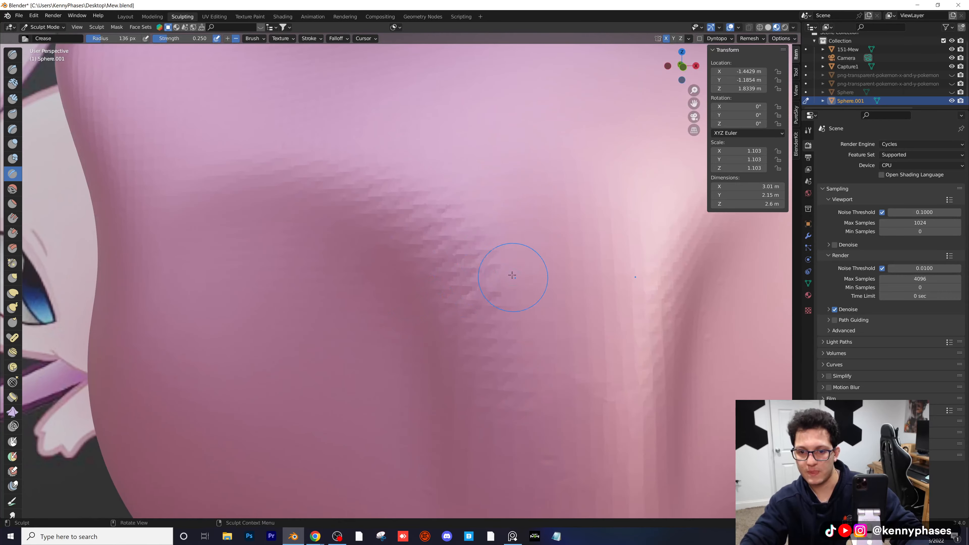
mouse_move(513, 275)
mouse_down()
mouse_move(530, 377)
mouse_move(540, 370)
mouse_move(527, 314)
mouse_move(496, 240)
mouse_up()
scroll(618, 411, down, 5)
middle_drag(533, 381, 504, 374)
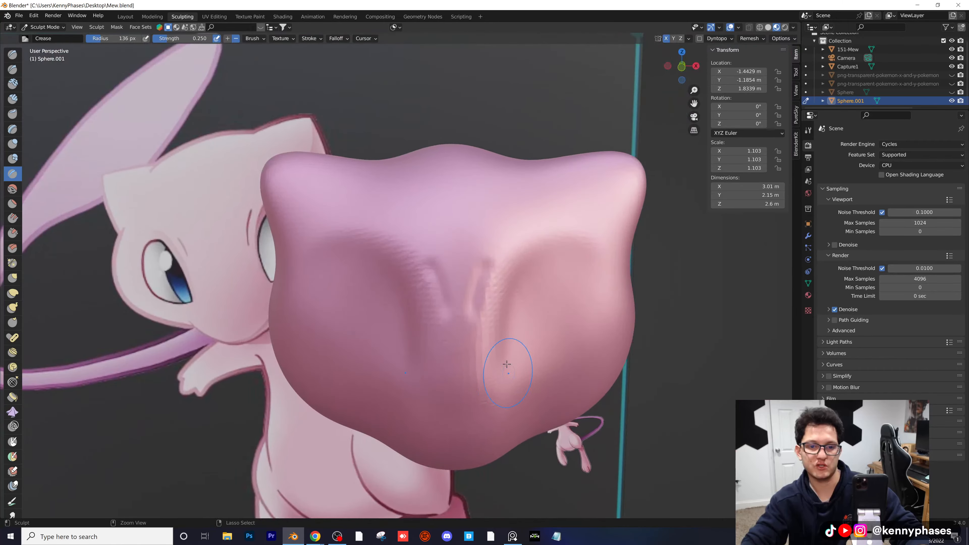
scroll(493, 282, up, 2)
scroll(462, 243, up, 5)
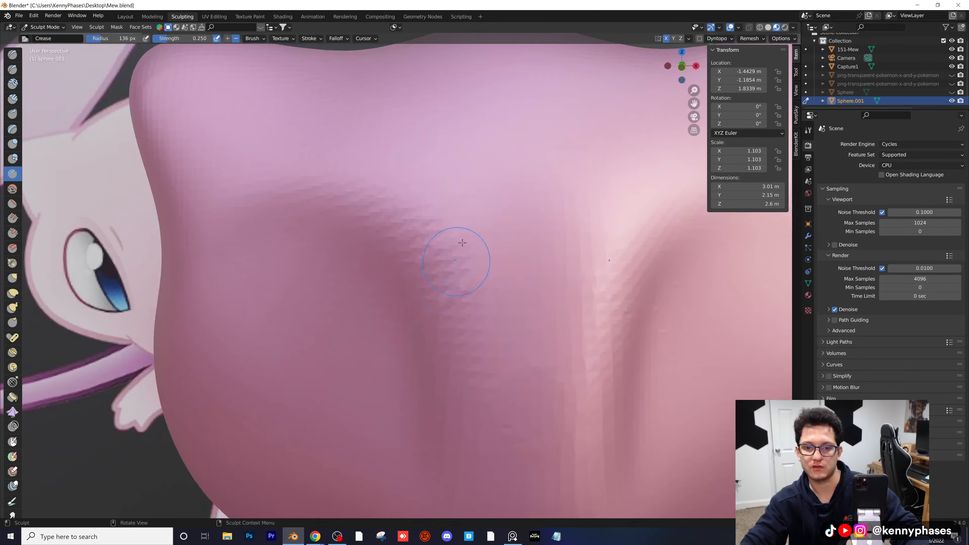
drag(442, 220, 478, 318)
scroll(625, 369, down, 5)
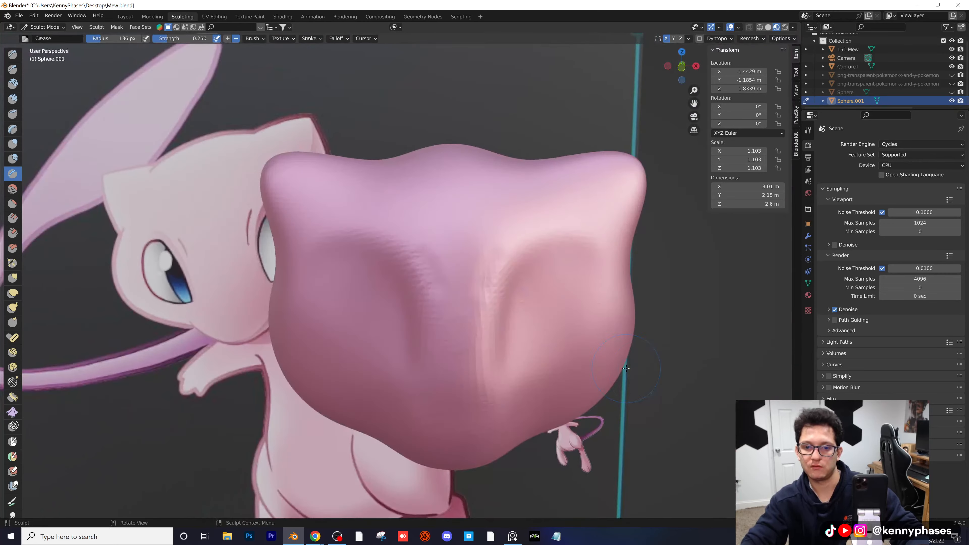
Step: Carve a short slanted brow crease beside the inner edge of each eye socket with the Crease brush at radius 136 px, strength 0.250
middle_drag(533, 365, 495, 290)
scroll(461, 256, up, 4)
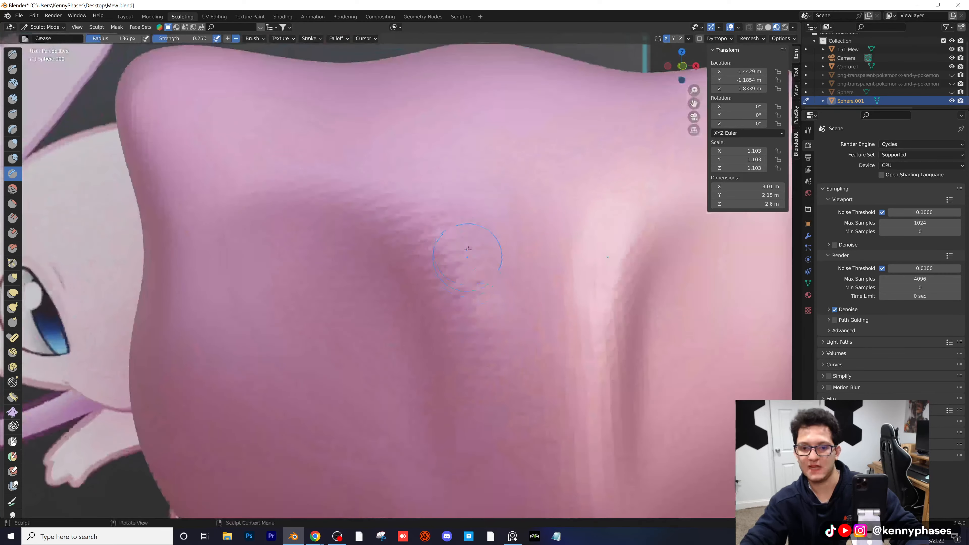
scroll(508, 218, up, 3)
drag(508, 218, 541, 329)
scroll(540, 329, down, 6)
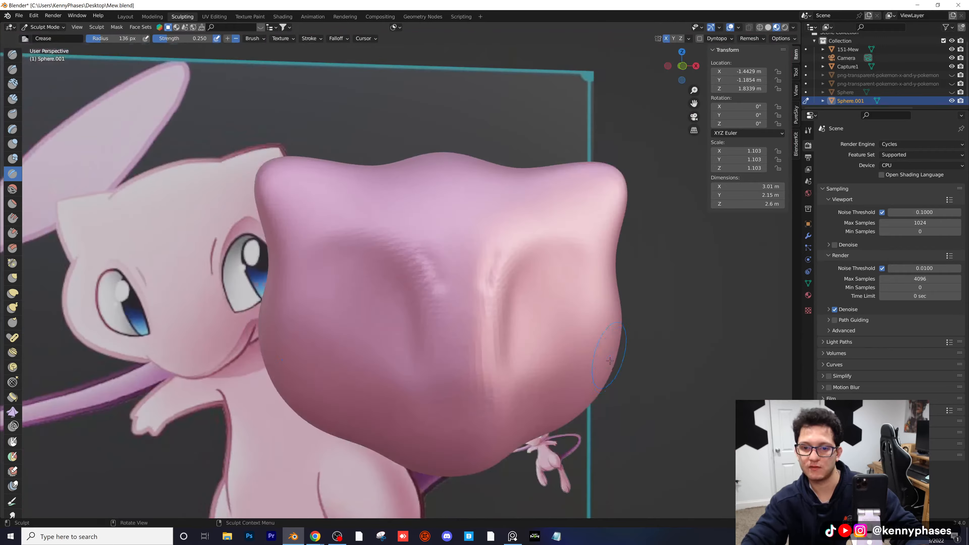
middle_drag(518, 346, 504, 341)
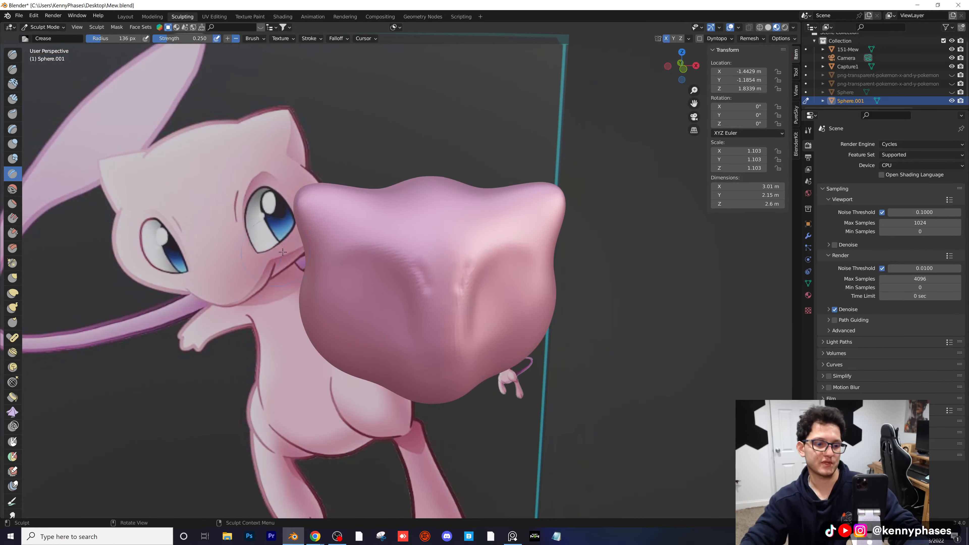
Step: Check the carved brow creases on the head up close and save the file
scroll(282, 252, down, 4)
scroll(473, 278, up, 6)
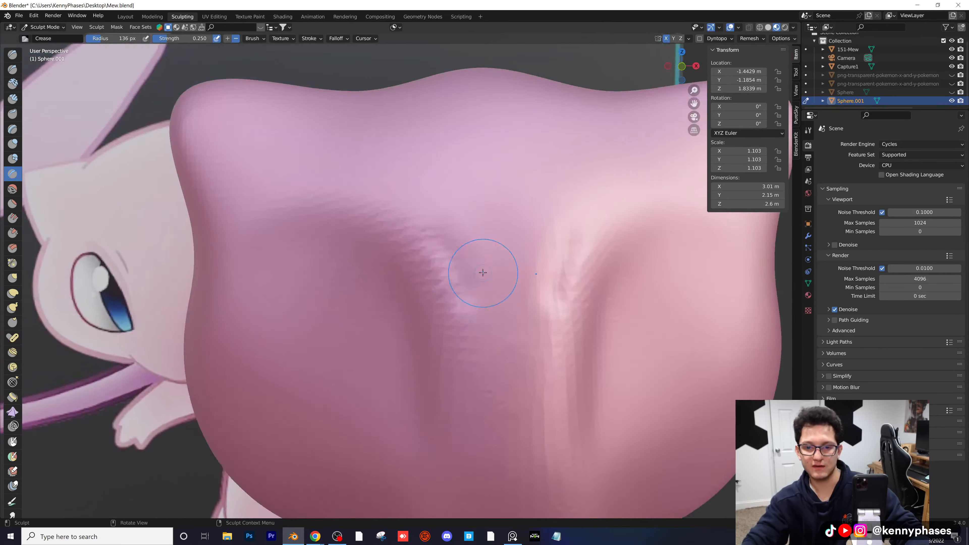
scroll(492, 269, down, 4)
key(ctrl+s)
scroll(458, 231, down, 3)
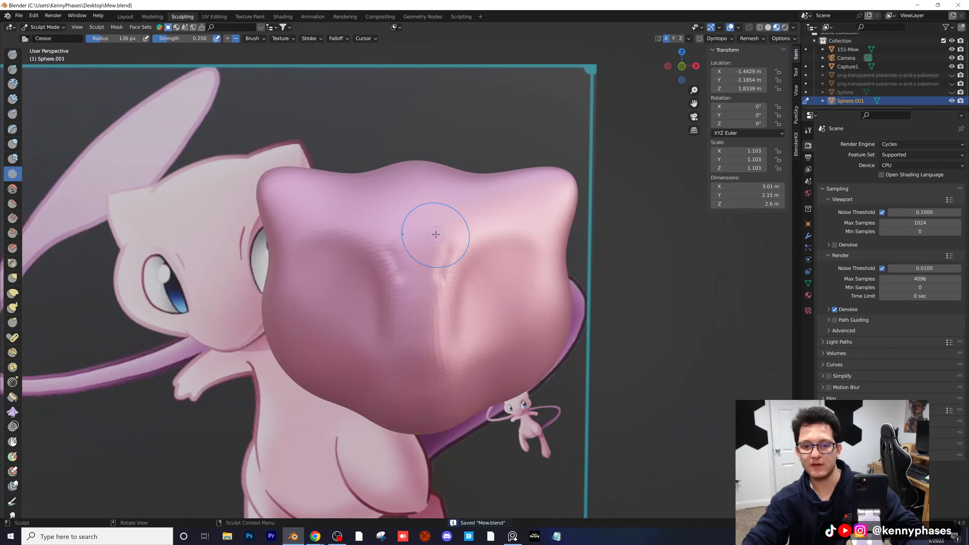
Step: Soften the brow creases and the rest of the head with the Smooth brush at radius 136 px, strength 0.700, and save the file
middle_drag(435, 235, 450, 282)
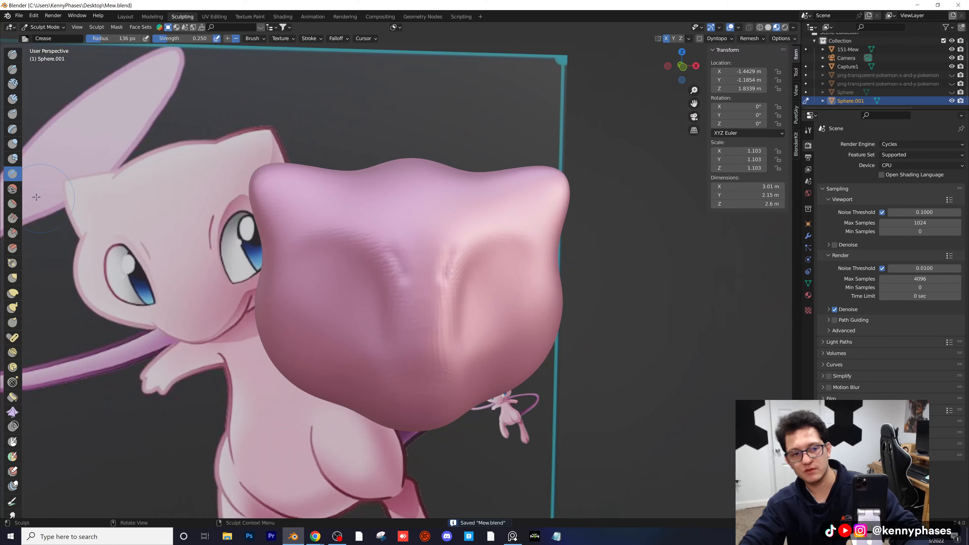
click(12, 189)
scroll(476, 309, down, 4)
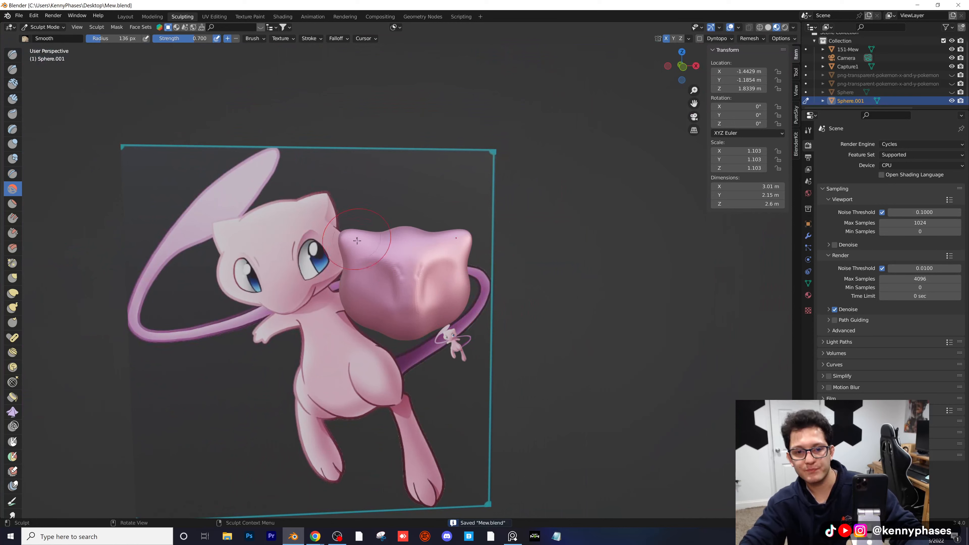
drag(357, 241, 376, 256)
mouse_move(376, 257)
middle_down()
mouse_move(397, 299)
mouse_move(337, 302)
middle_up()
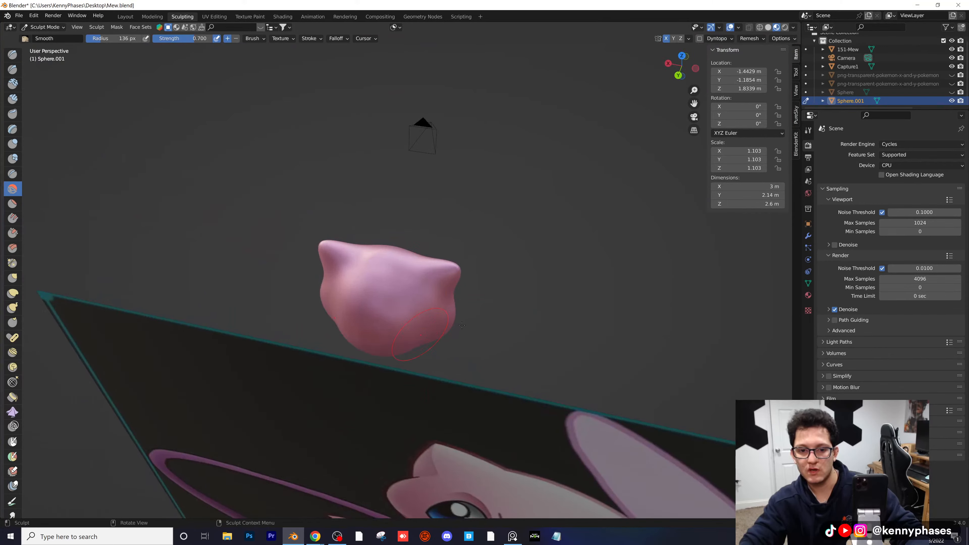
mouse_move(461, 325)
middle_down()
mouse_move(398, 276)
mouse_move(429, 254)
middle_up()
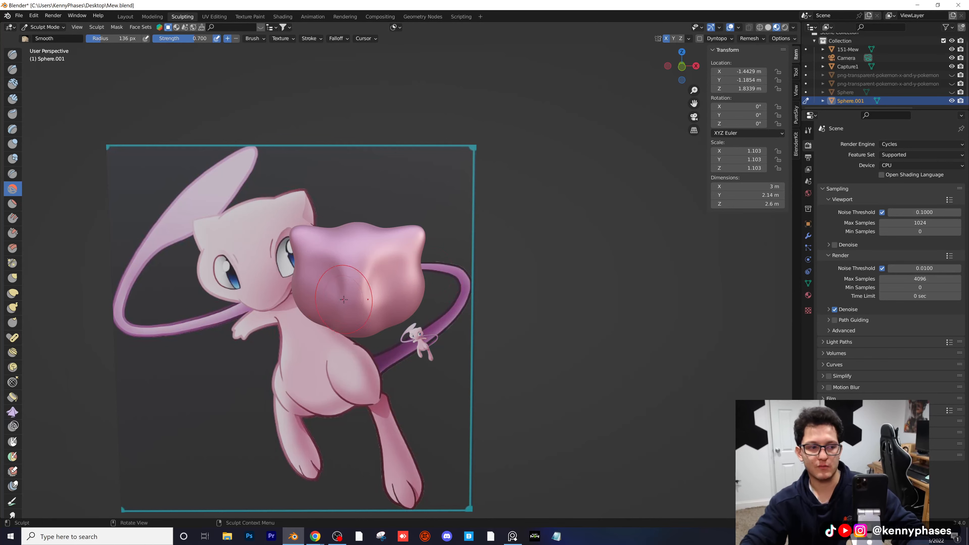
shift+middle_drag(302, 274, 370, 266)
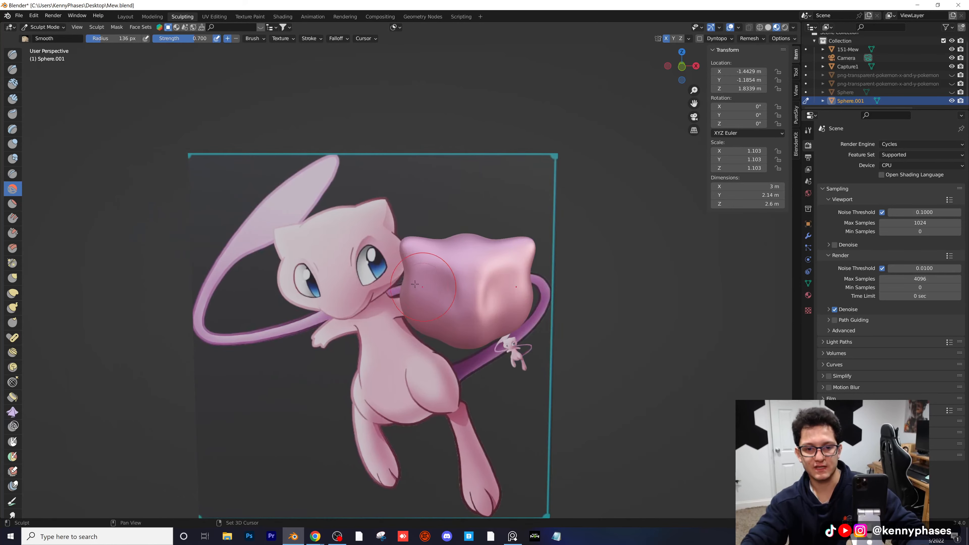
scroll(369, 266, up, 2)
scroll(385, 296, down, 2)
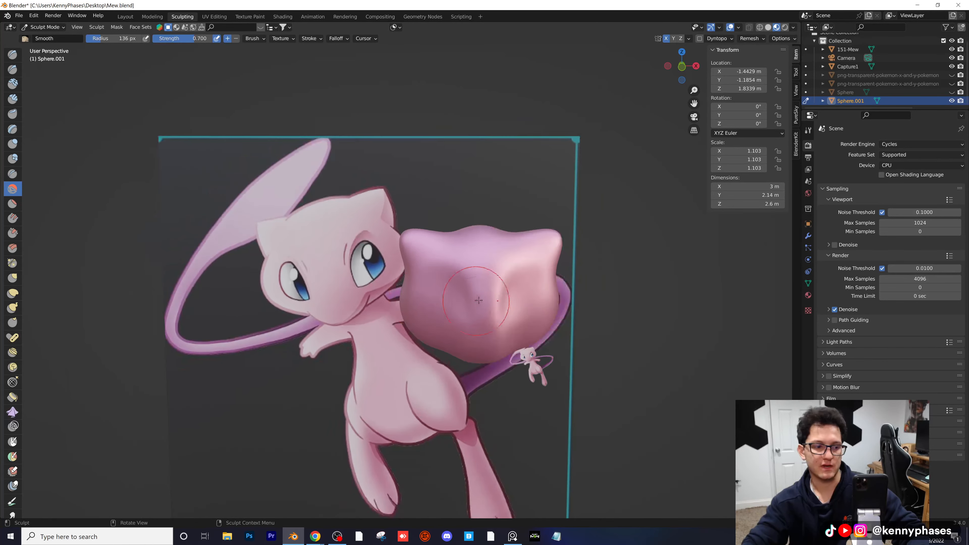
key(ctrl+s)
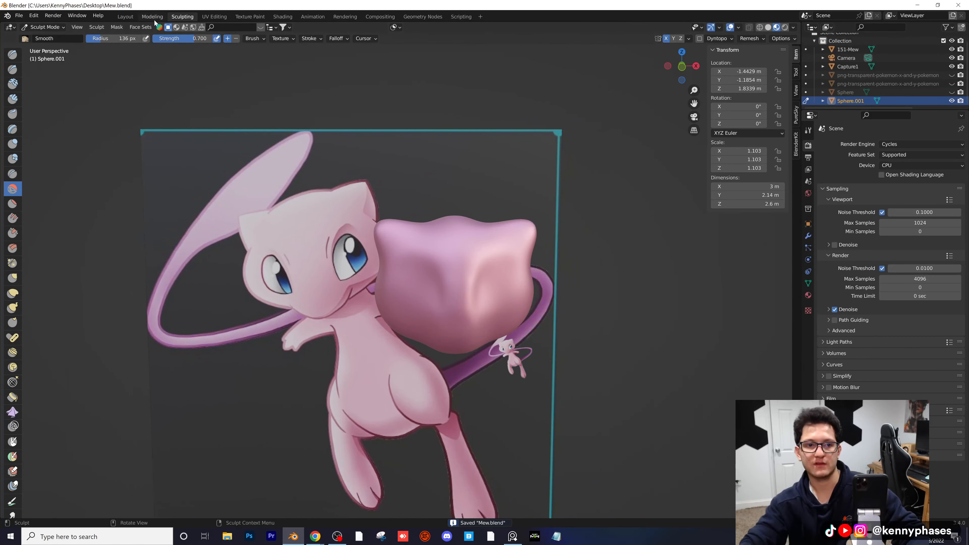
Step: In the Layout workspace, unhide the body and move the coloured Mew reference image behind the model
click(125, 17)
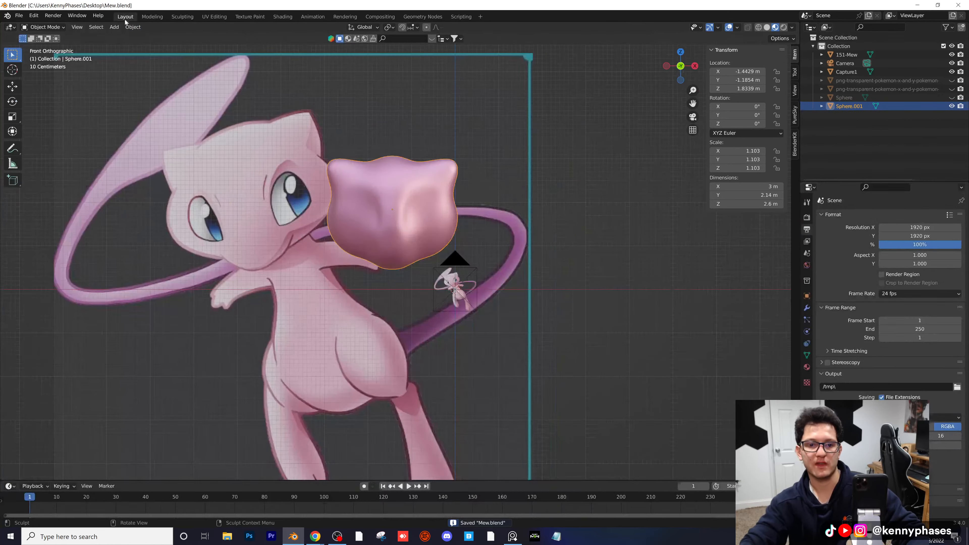
click(951, 98)
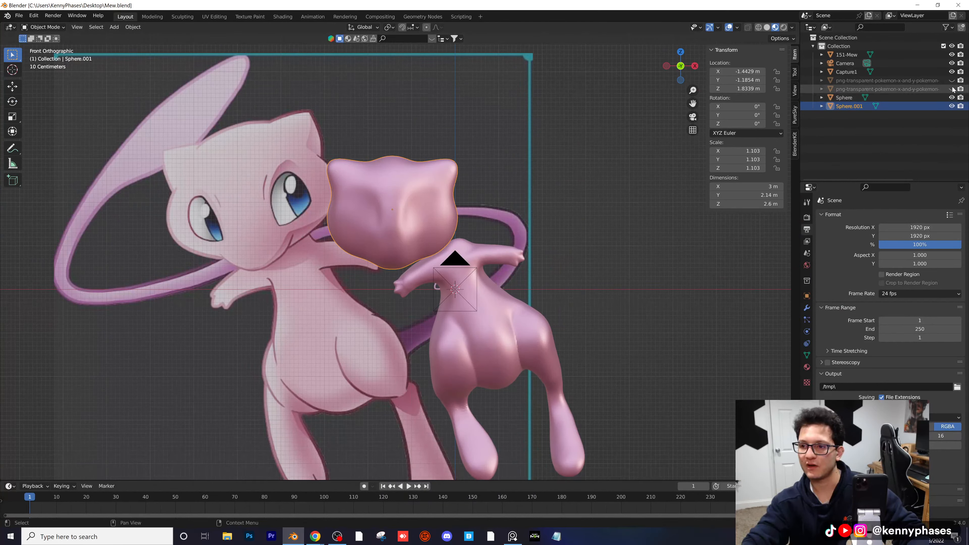
click(924, 72)
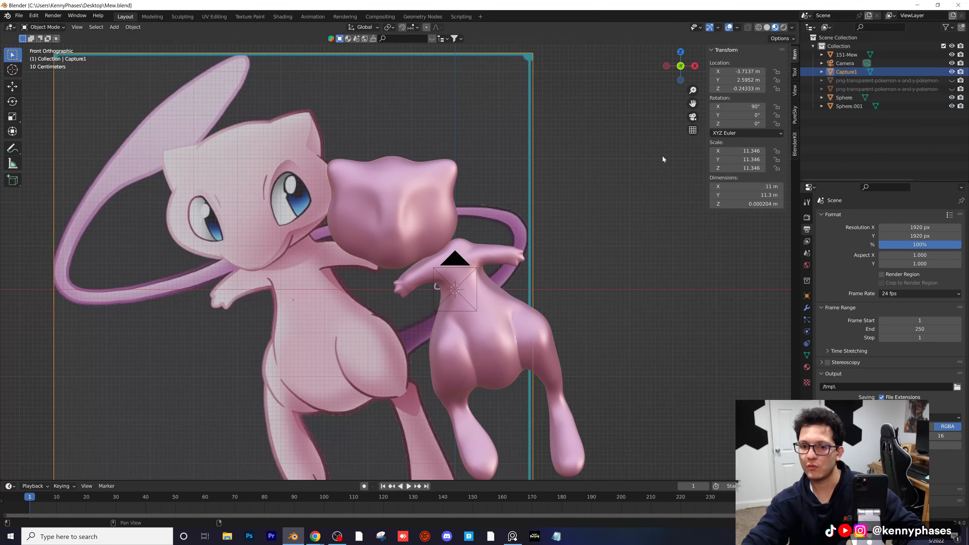
key(g)
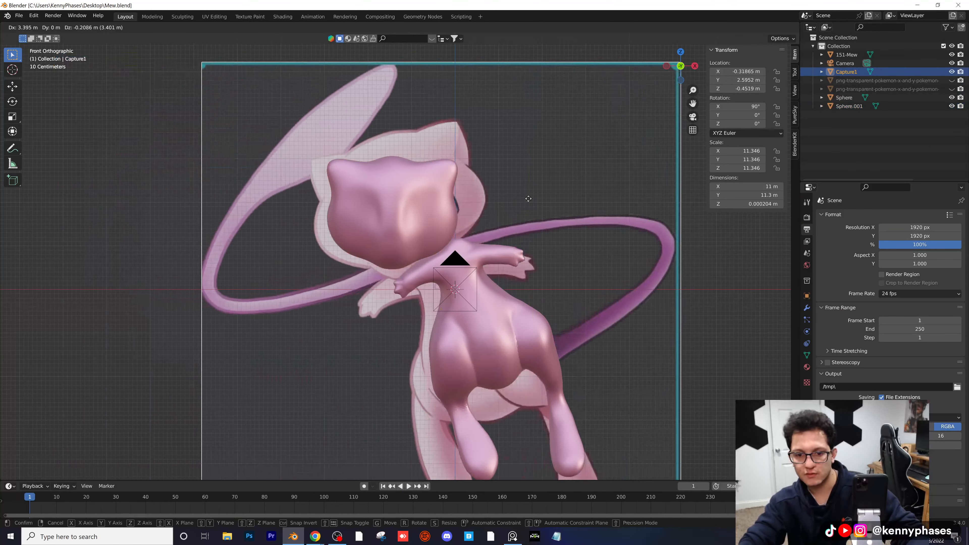
click(529, 185)
Step: In the camera view, fine-tune the reference image behind the body to about X -0.08 m, Z -0.19 m
key(KP_0)
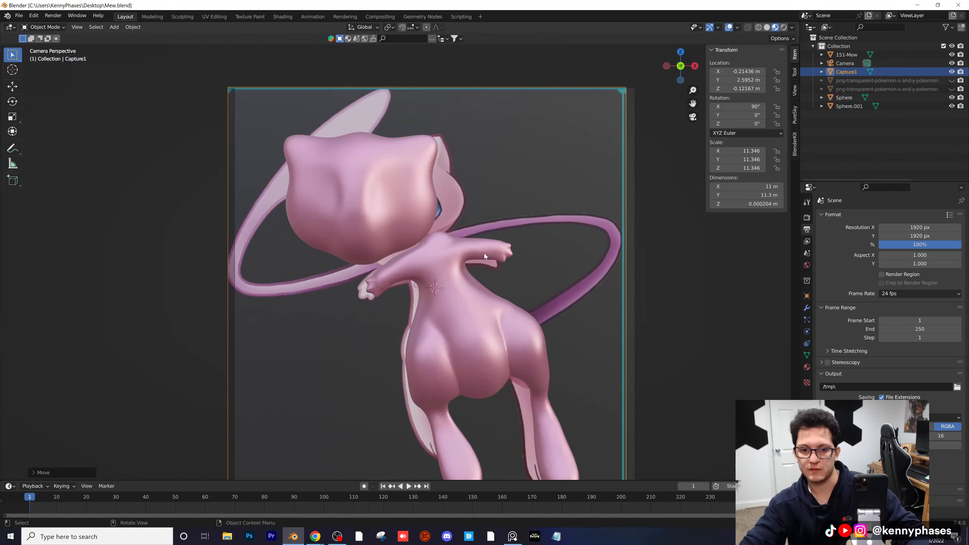
key(g)
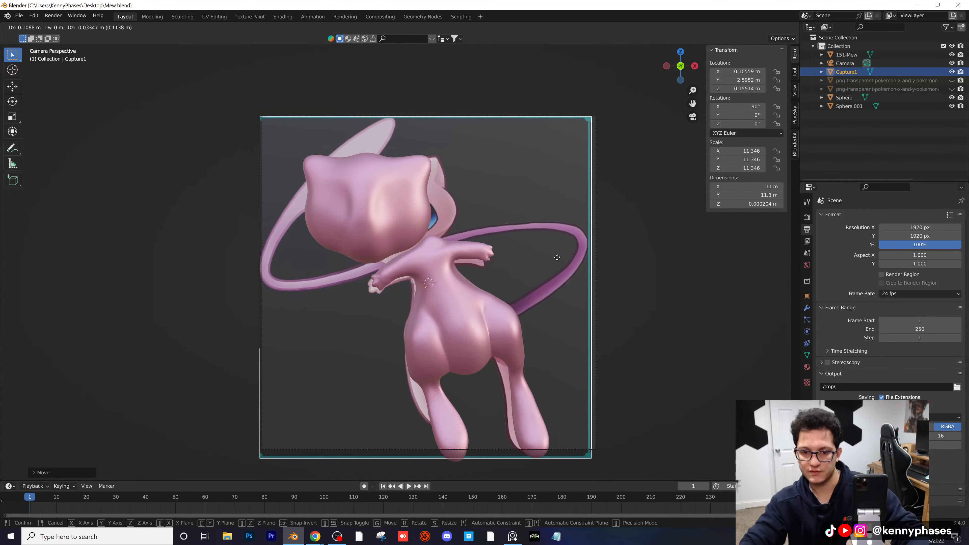
click(556, 258)
shift+middle_drag(510, 253, 276, 219)
scroll(252, 171, up, 1)
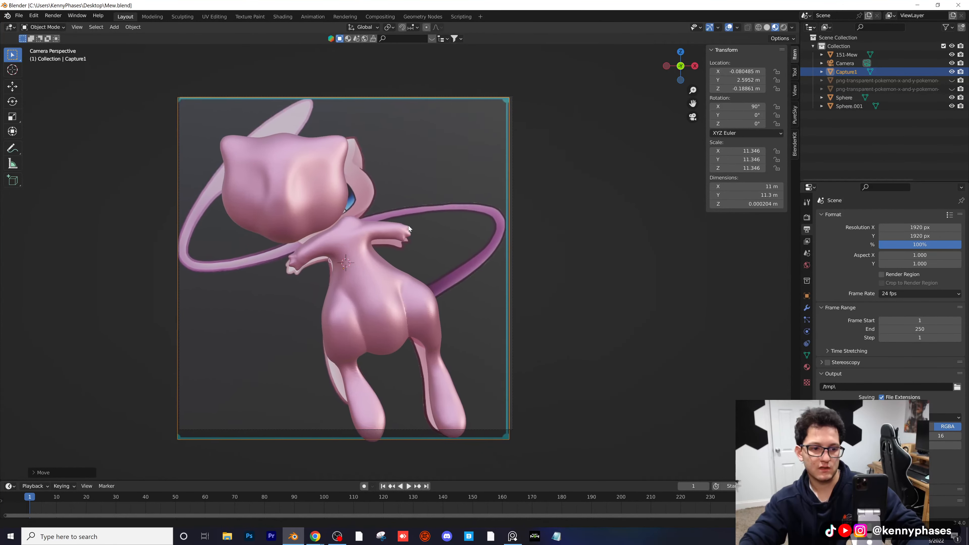
Step: Move the head over the neck to about X -0.49 m, Z 1.69 m and set its Y rotation to -12.8°
click(248, 170)
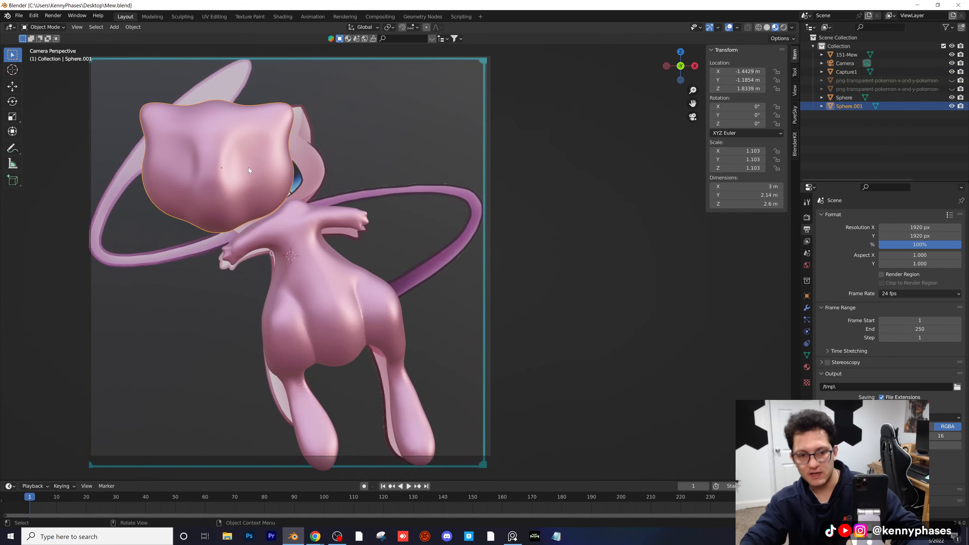
key(g)
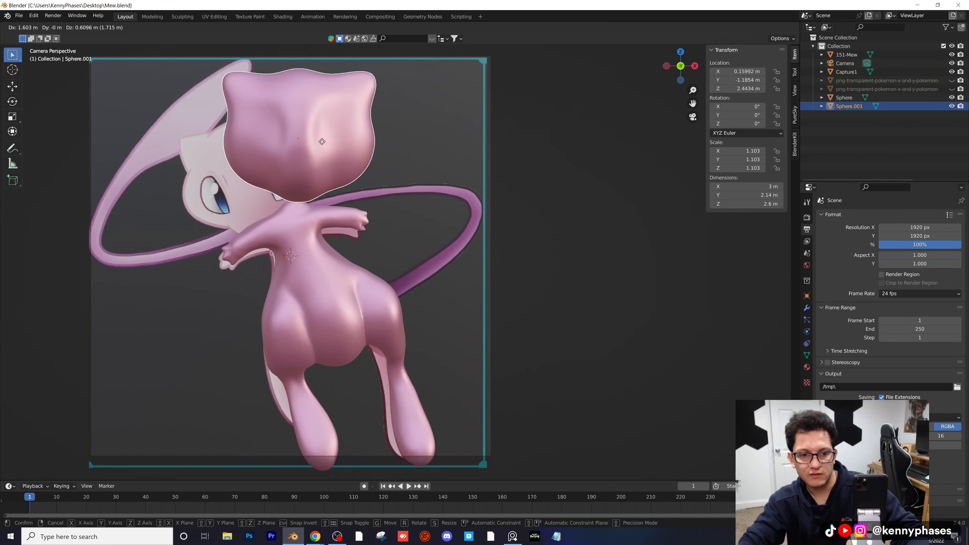
click(314, 170)
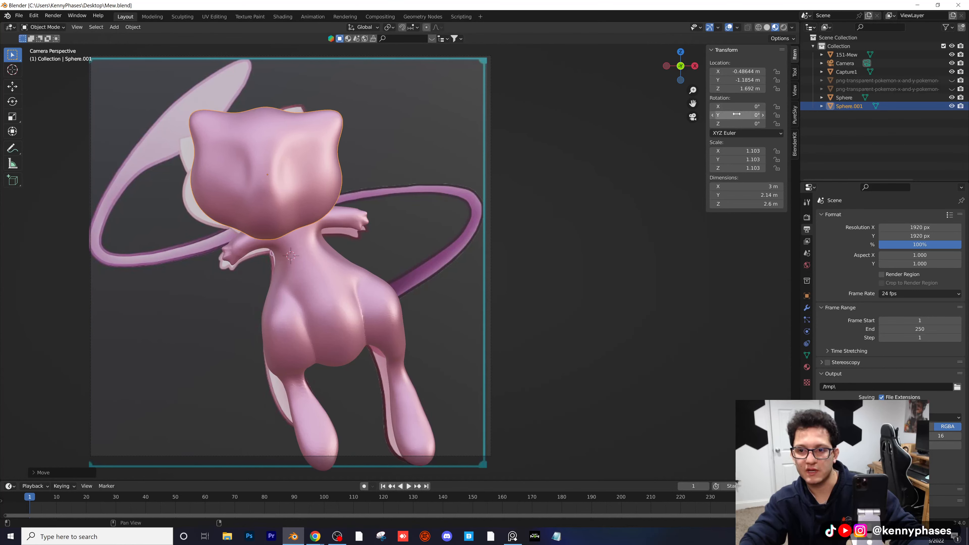
drag(738, 115, 715, 115)
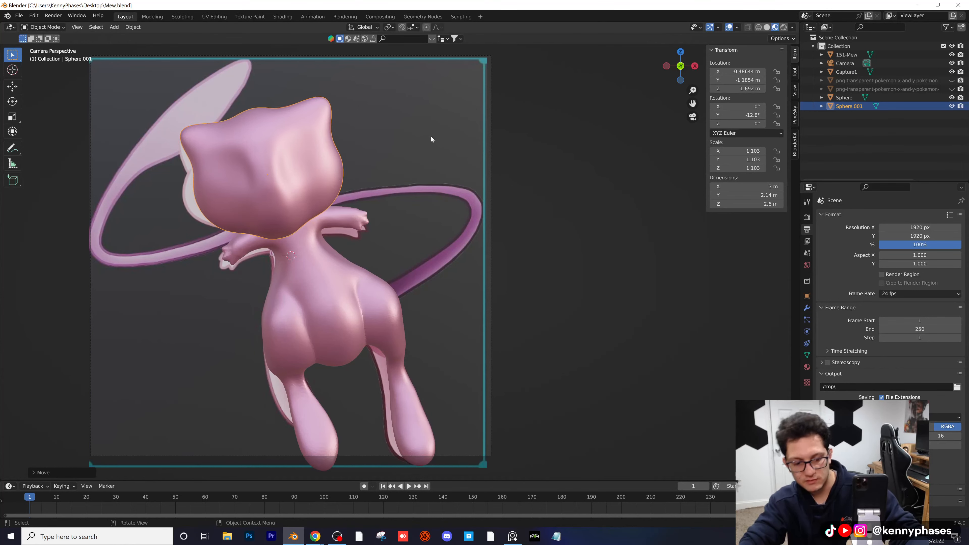
Step: Reposition the tilted head on the neck at about X -0.48 m, Y -1.36 m, Z 1.89 m, checking it from the side
key(g)
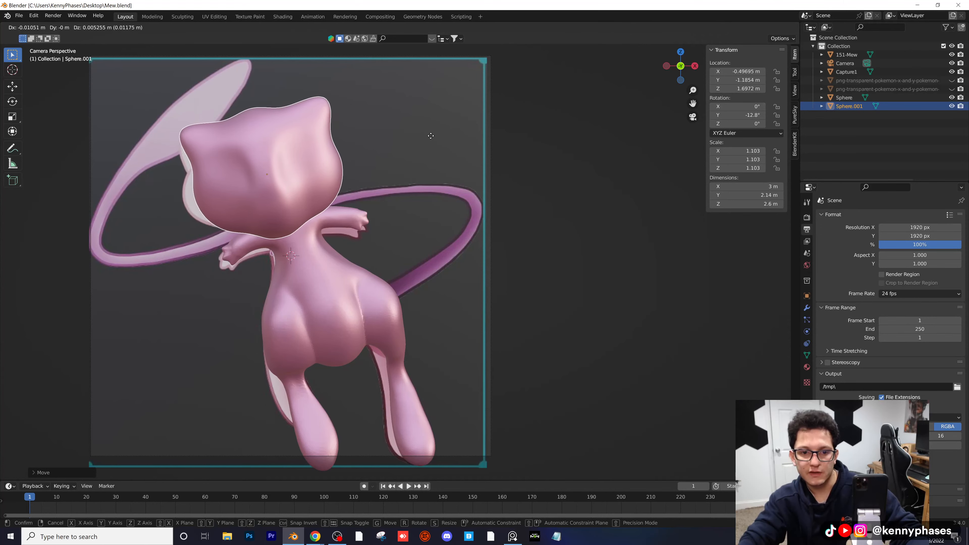
click(427, 134)
middle_drag(427, 134, 509, 189)
key(g)
key(z)
click(296, 164)
key(g)
click(381, 192)
Step: Add a Subdivision Surface modifier to the body and save the file
scroll(511, 212, up, 5)
click(509, 189)
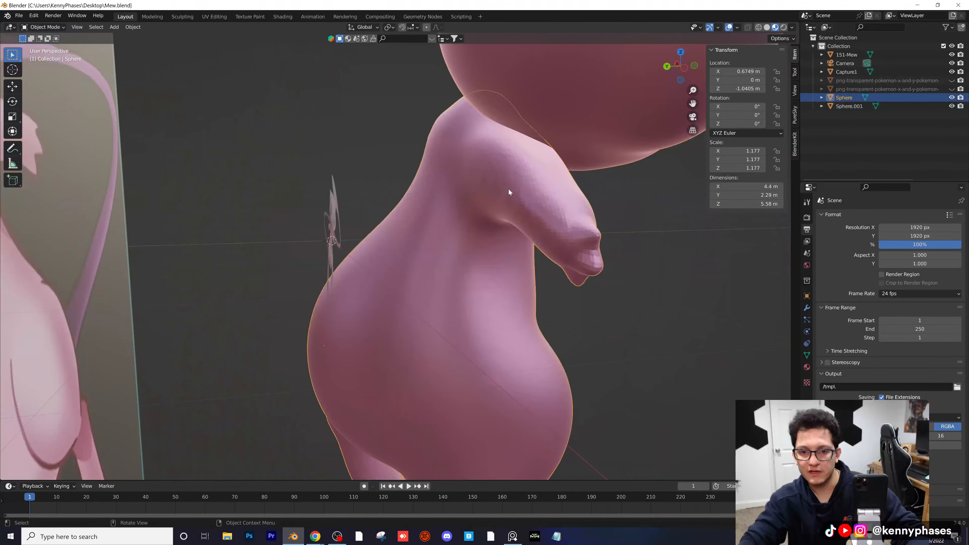
click(806, 308)
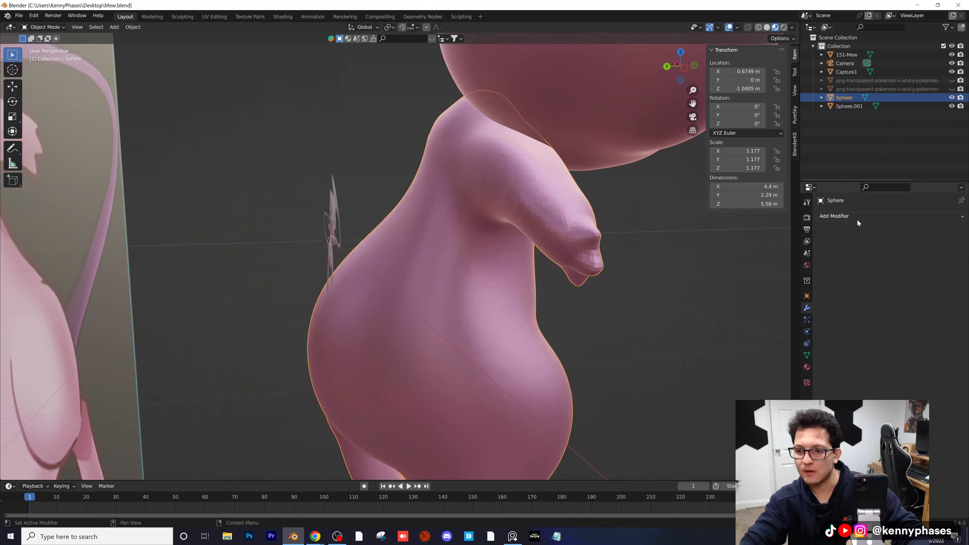
click(889, 216)
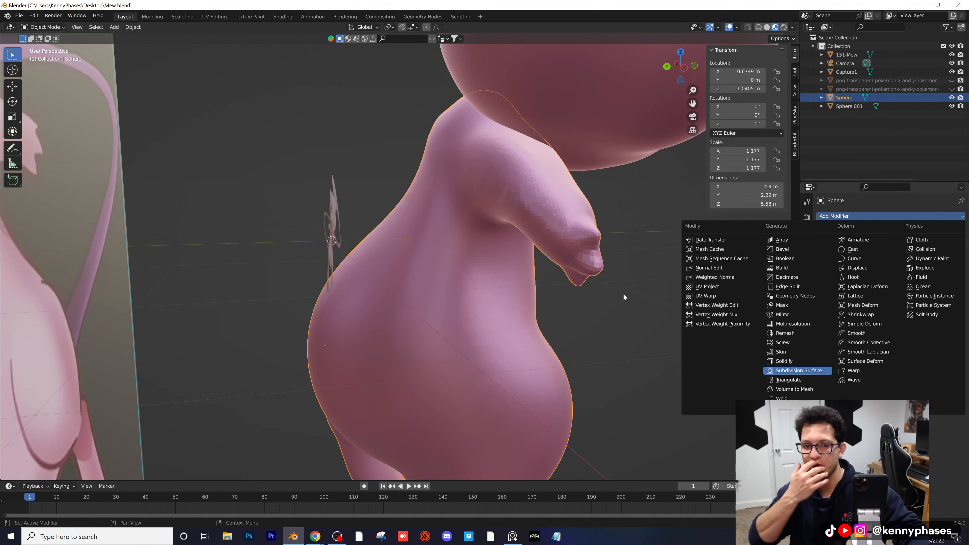
key(Return)
key(ctrl+s)
Step: Apply Shade Smooth to the body and to the head
middle_drag(624, 293, 504, 248)
right_click(505, 248)
click(504, 243)
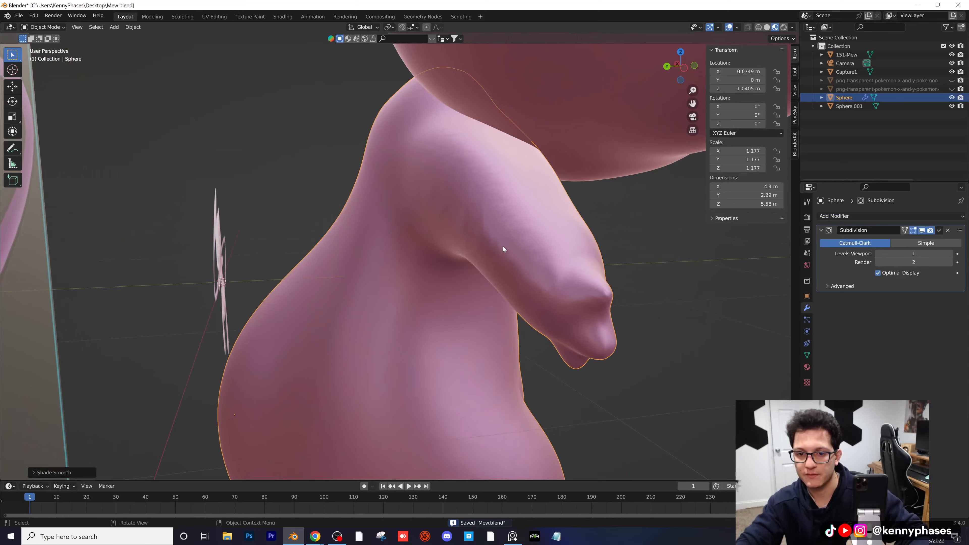
scroll(503, 246, down, 2)
click(523, 123)
right_click(523, 123)
click(523, 123)
middle_drag(543, 167, 483, 278)
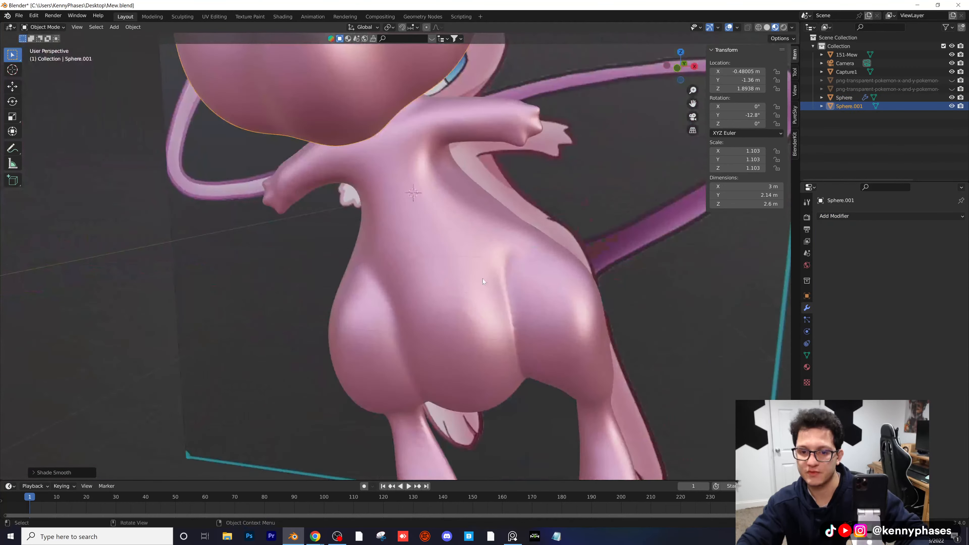
Step: Remove the Subdivision modifier from the body and save the file
click(482, 279)
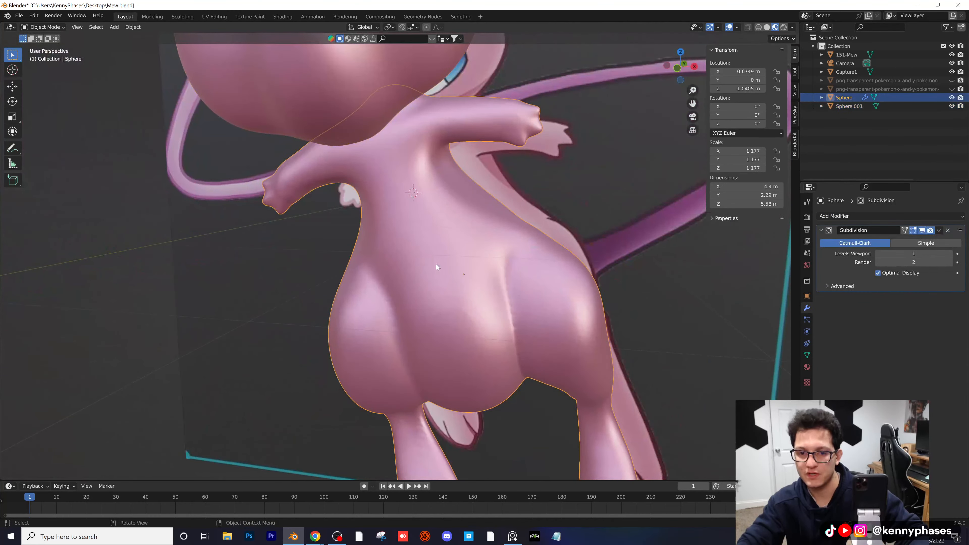
click(948, 230)
key(ctrl+s)
Step: In the Sculpting workspace, remesh the body at a voxel size of 0.01 m and check its surface
click(192, 17)
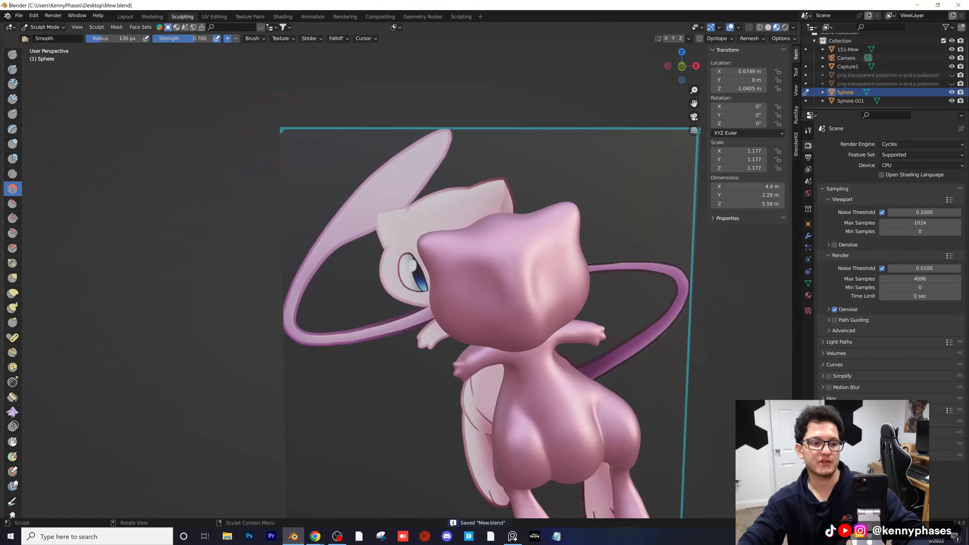
scroll(496, 320, down, 1)
shift+middle_drag(498, 321, 350, 189)
scroll(350, 188, up, 2)
scroll(350, 188, up, 5)
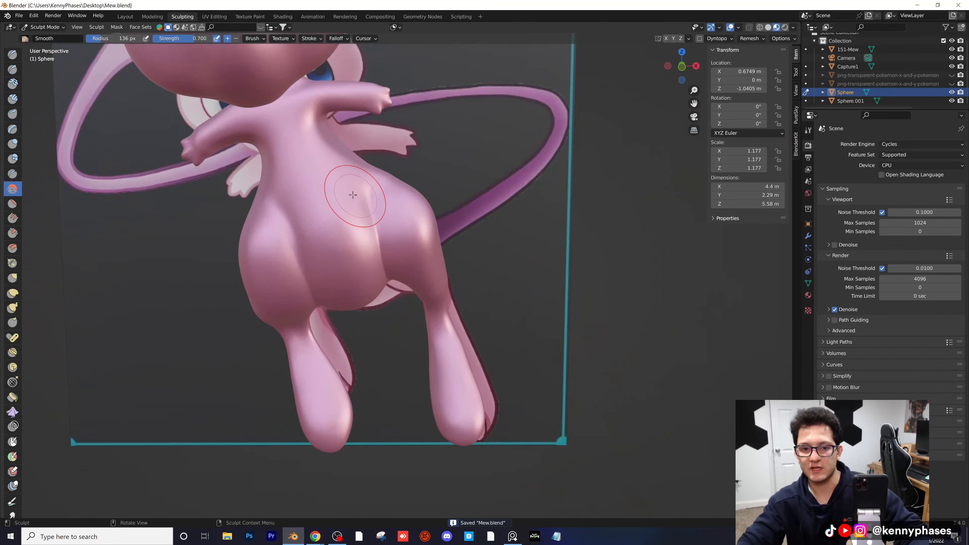
click(749, 39)
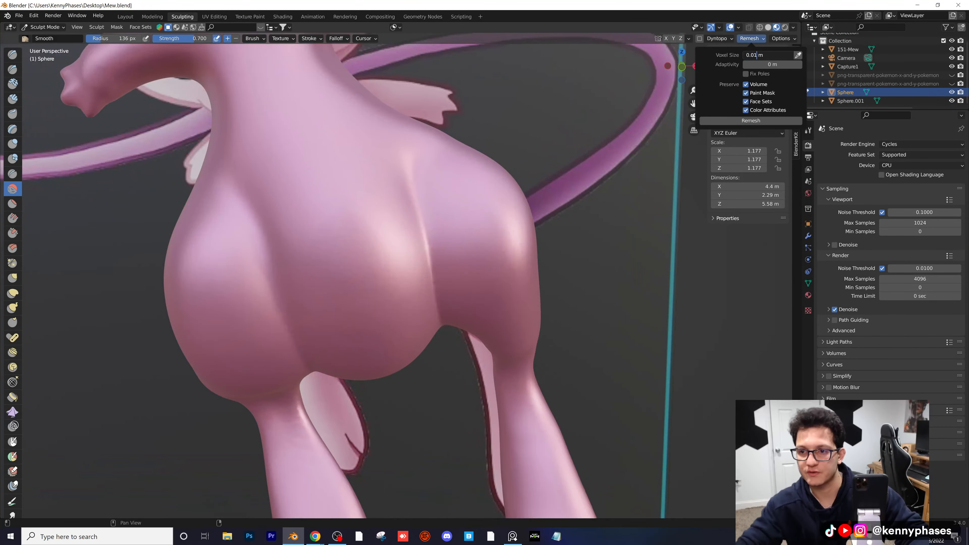
key(Return)
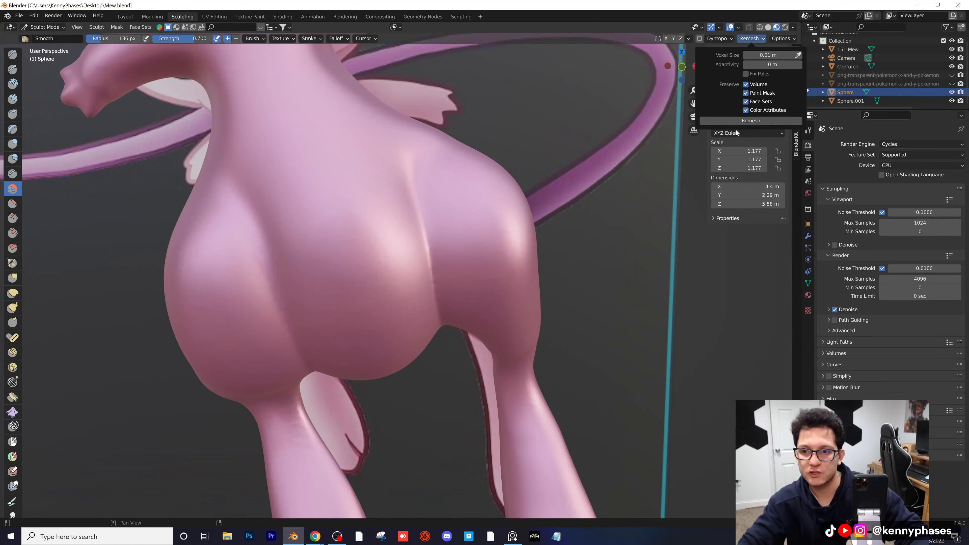
click(750, 120)
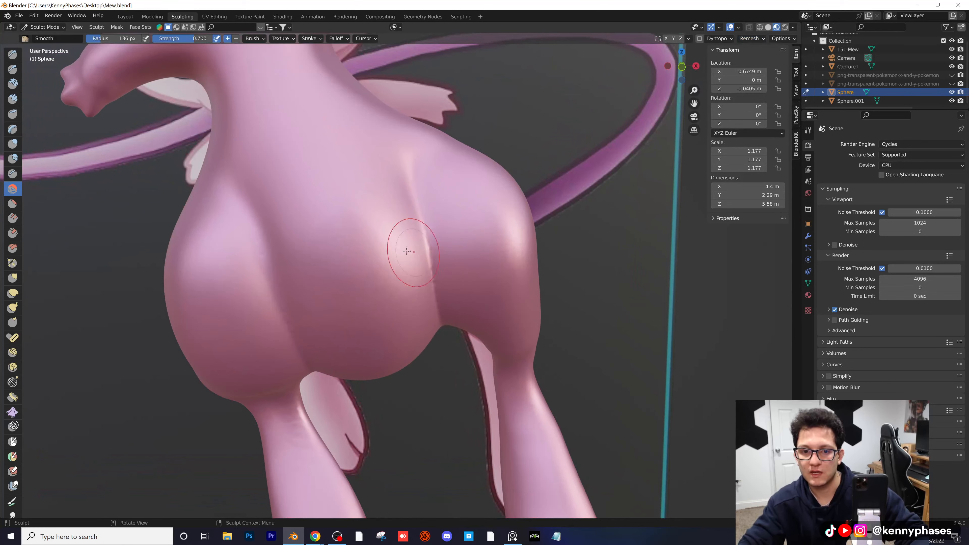
scroll(267, 214, down, 1)
scroll(465, 205, up, 3)
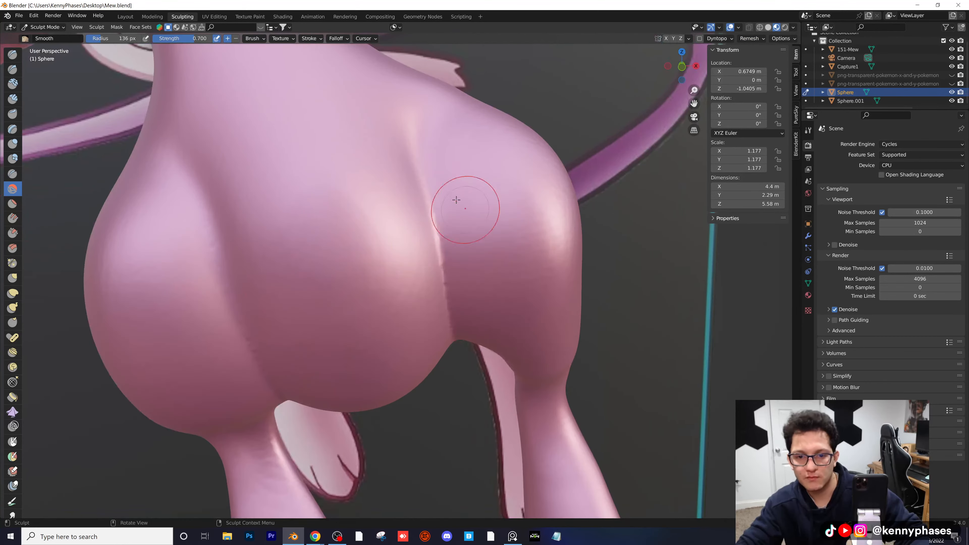
scroll(431, 271, down, 6)
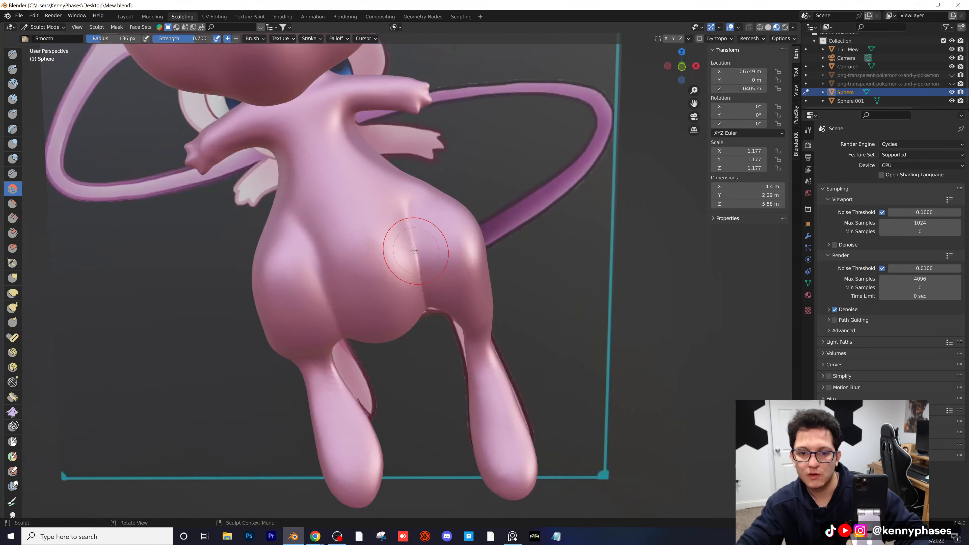
middle_drag(431, 270, 351, 241)
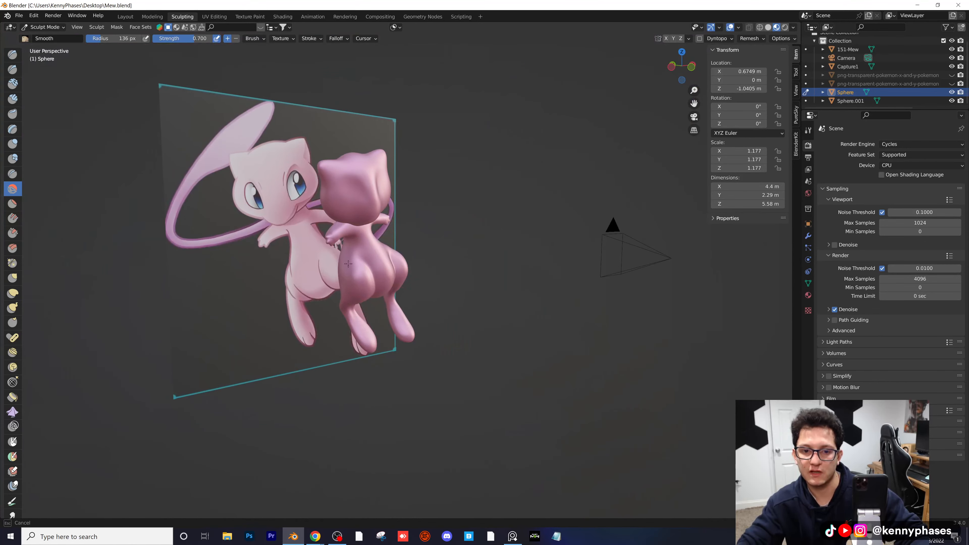
Step: Check the remeshed body from the side, behind and up close, and save the file
middle_drag(379, 290, 458, 252)
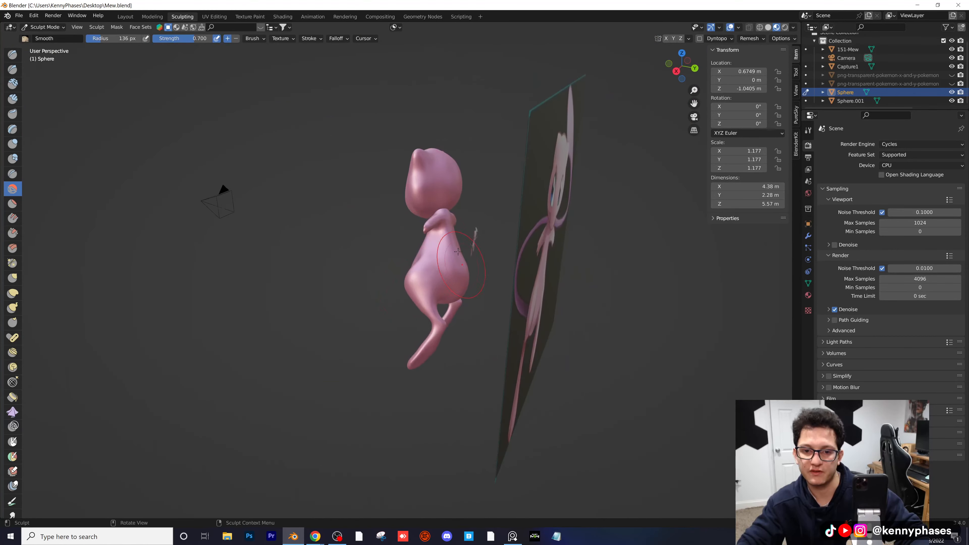
middle_drag(460, 324, 469, 307)
scroll(372, 279, up, 8)
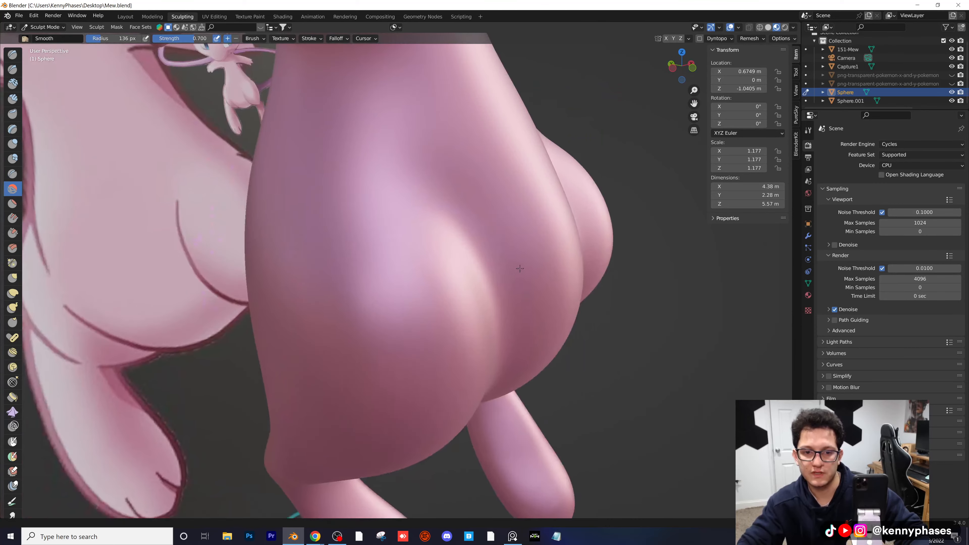
middle_drag(497, 255, 463, 255)
scroll(463, 255, down, 5)
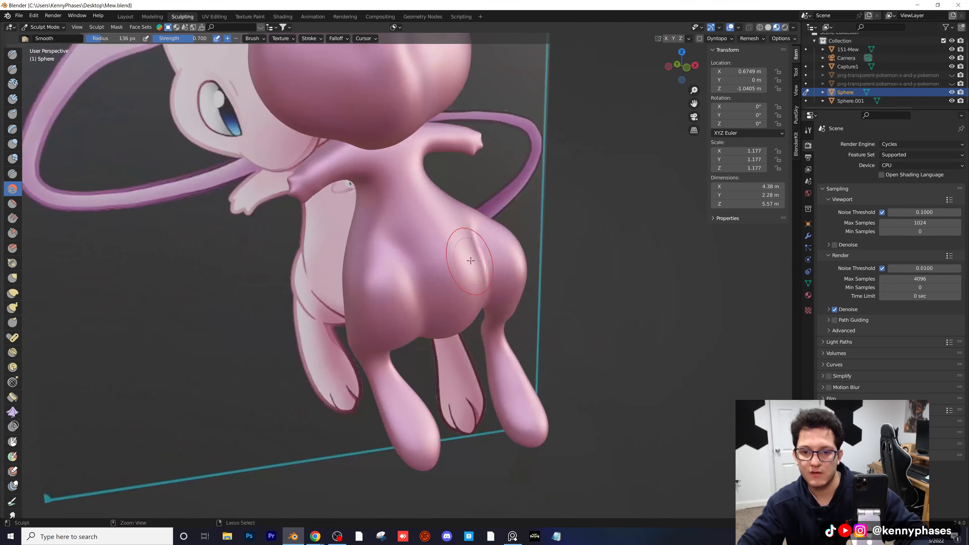
key(ctrl+s)
Step: In the Layout workspace, look through the camera, hide the Capture1 reference image and switch the viewport to rendered shading
click(125, 16)
scroll(444, 219, down, 1)
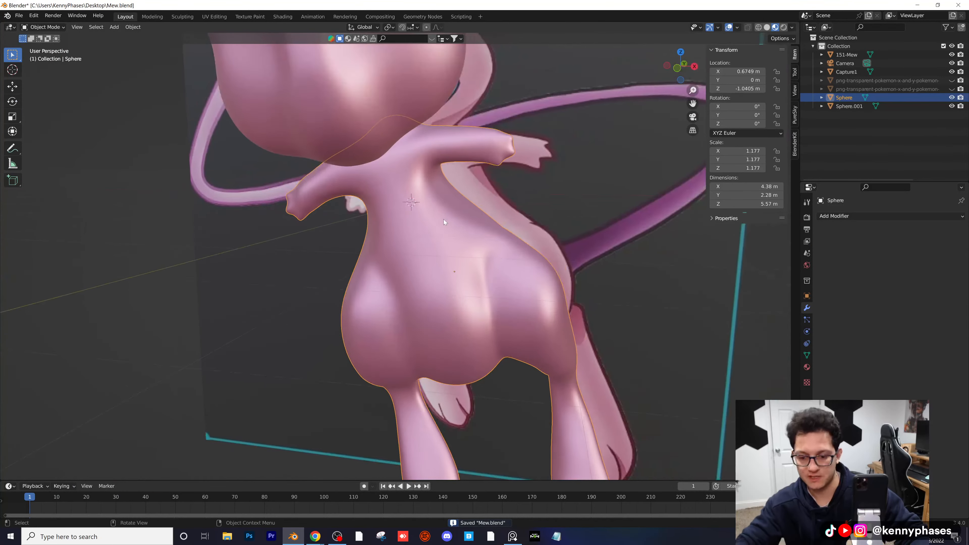
key(KP_0)
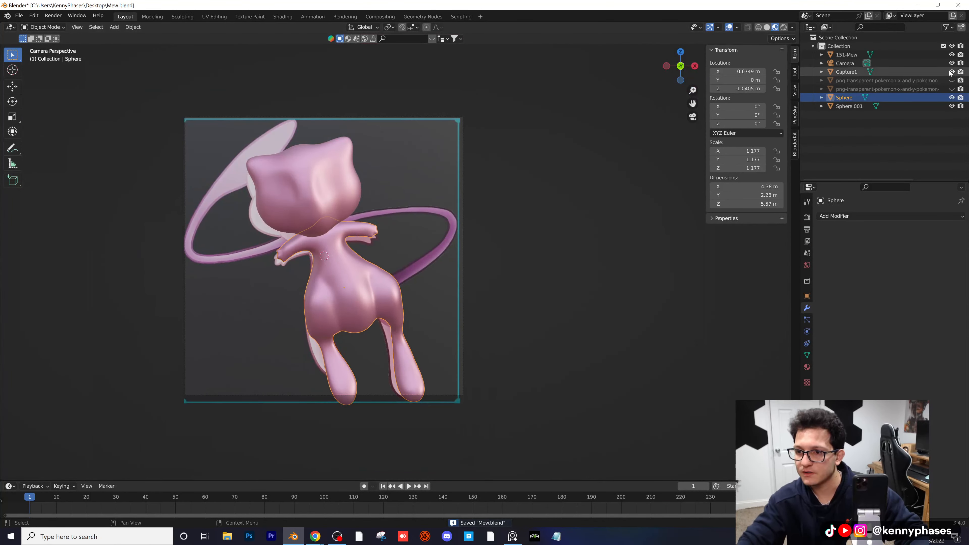
click(952, 71)
click(784, 27)
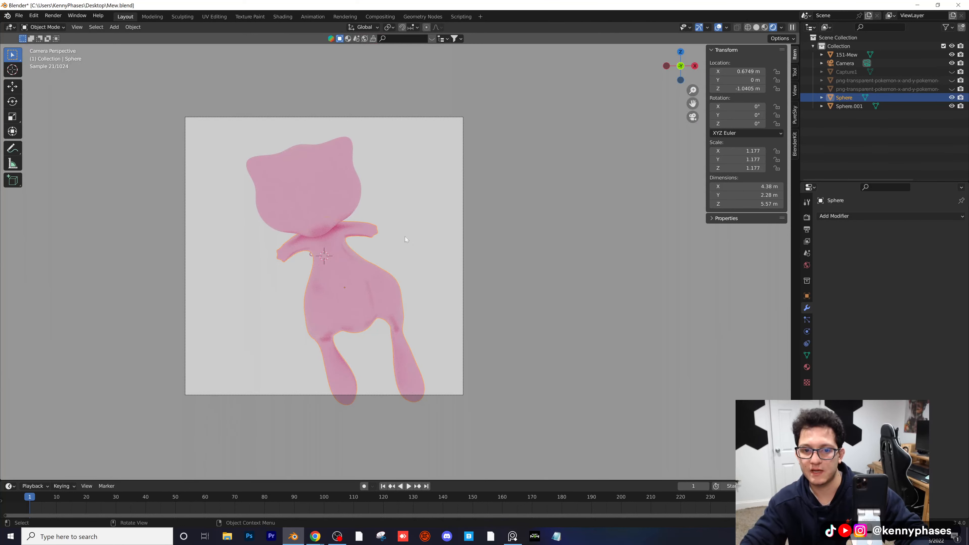
Step: Move the camera back to about Y -15.36 m and reframe the character at about X 0.29 m, Z -0.20 m
click(844, 63)
scroll(404, 234, down, 1)
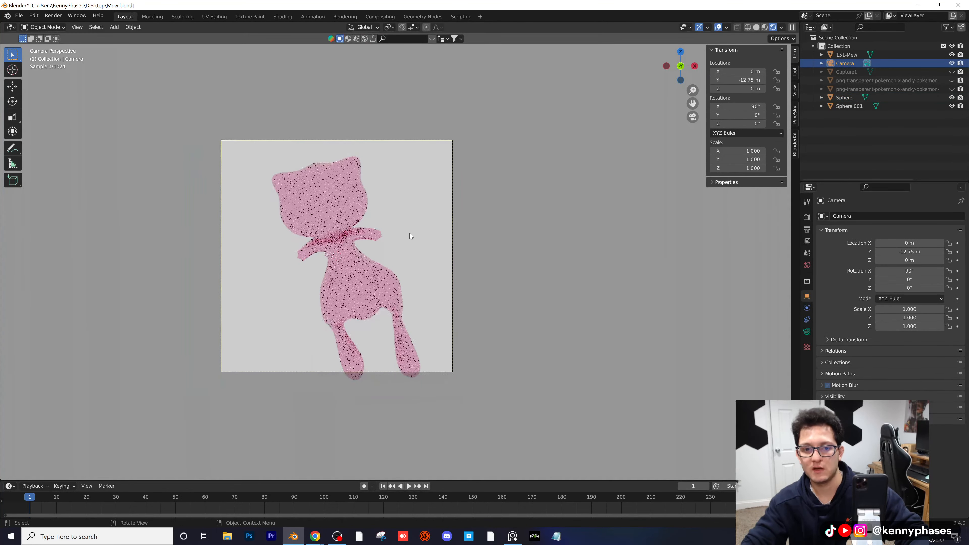
scroll(395, 249, up, 1)
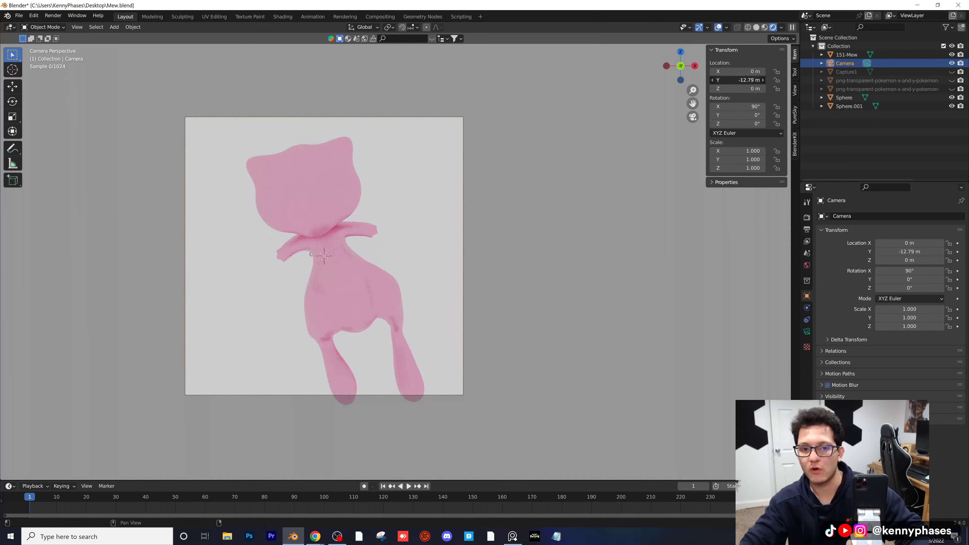
drag(738, 79, 713, 79)
key(g)
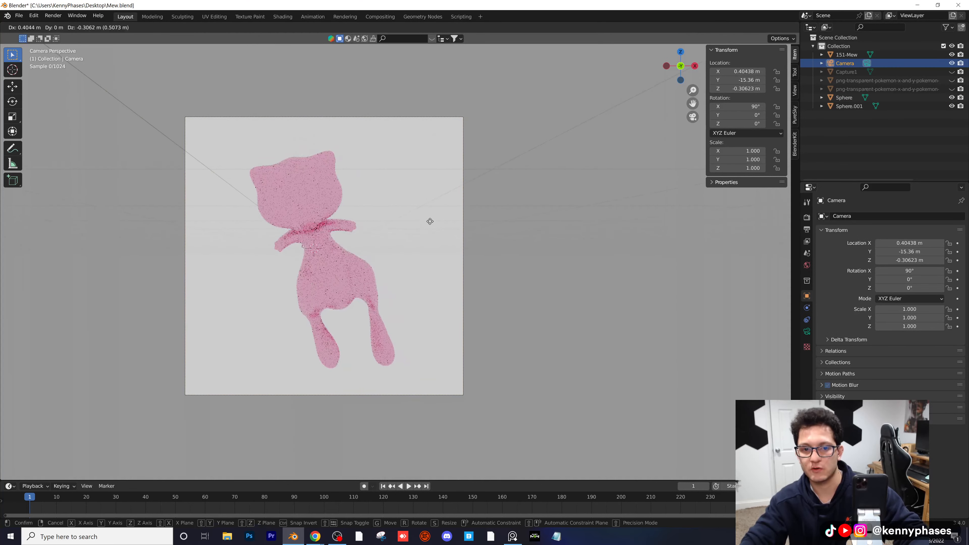
click(551, 279)
Step: Set the world background colour to an Environment Texture using winter_lake_01_4k.hdr from the HDRIs folder
click(806, 265)
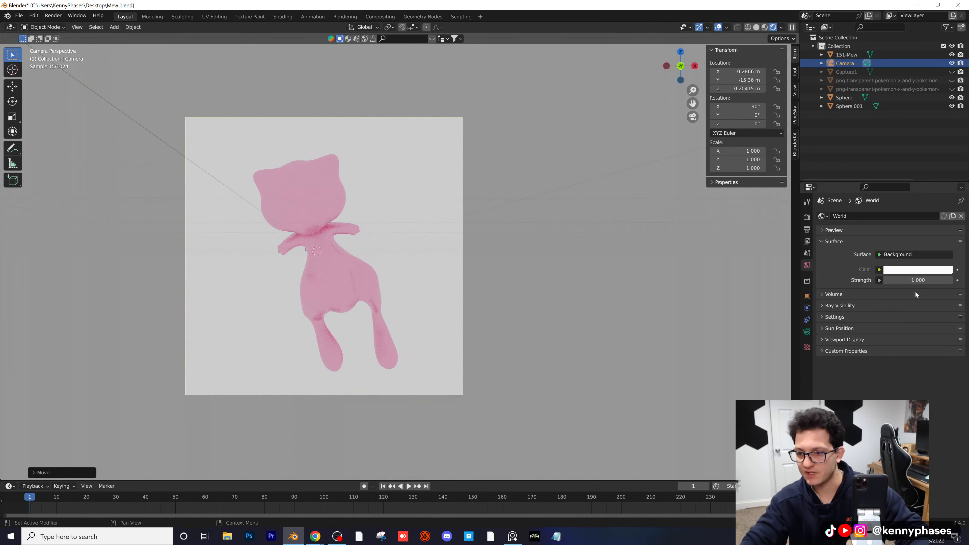
click(878, 270)
click(686, 307)
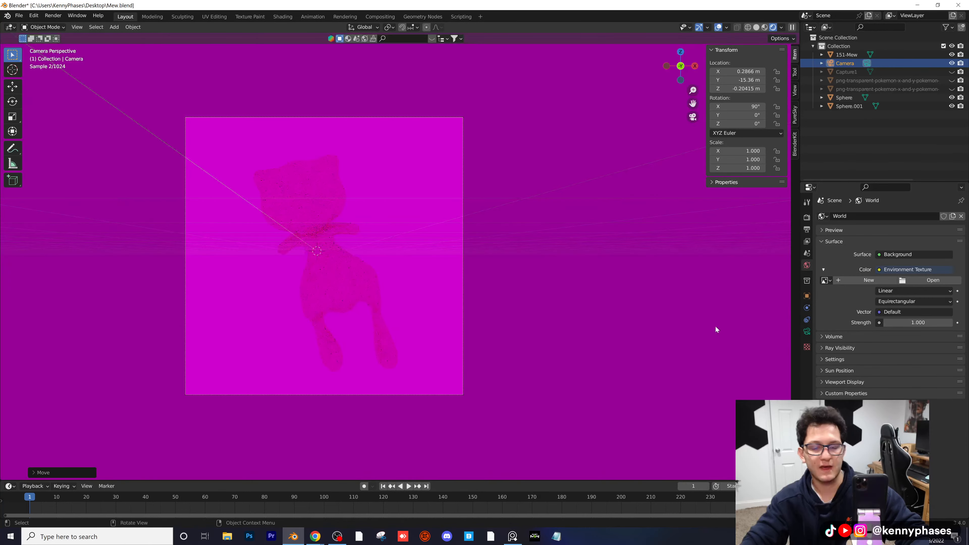
click(933, 280)
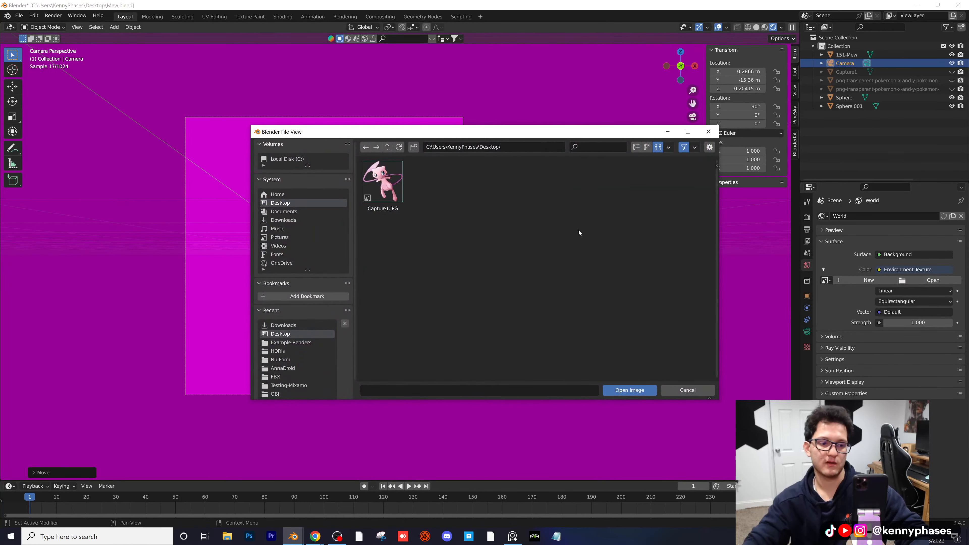
click(287, 349)
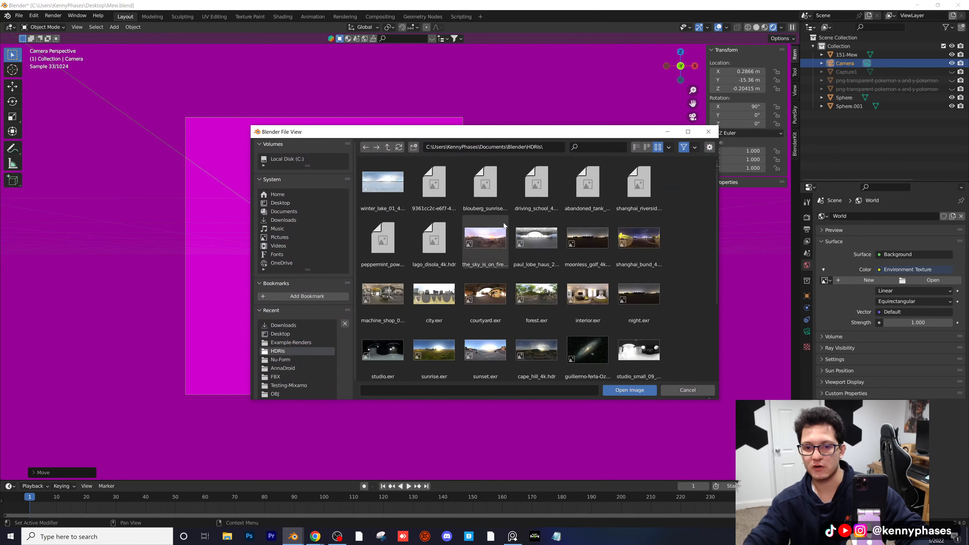
double_click(391, 185)
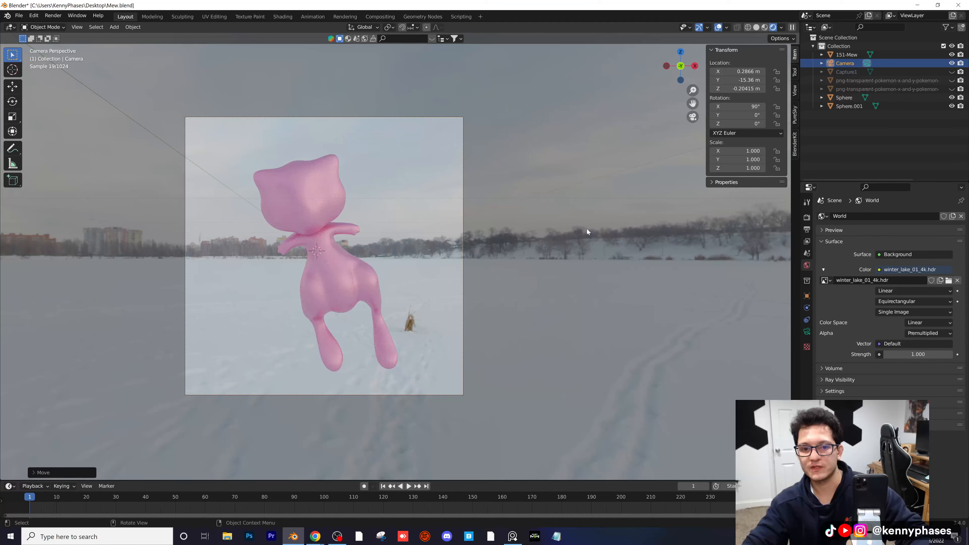
Step: Enable depth of field on the camera and pick the head, Sphere.001, as the focus object
click(807, 331)
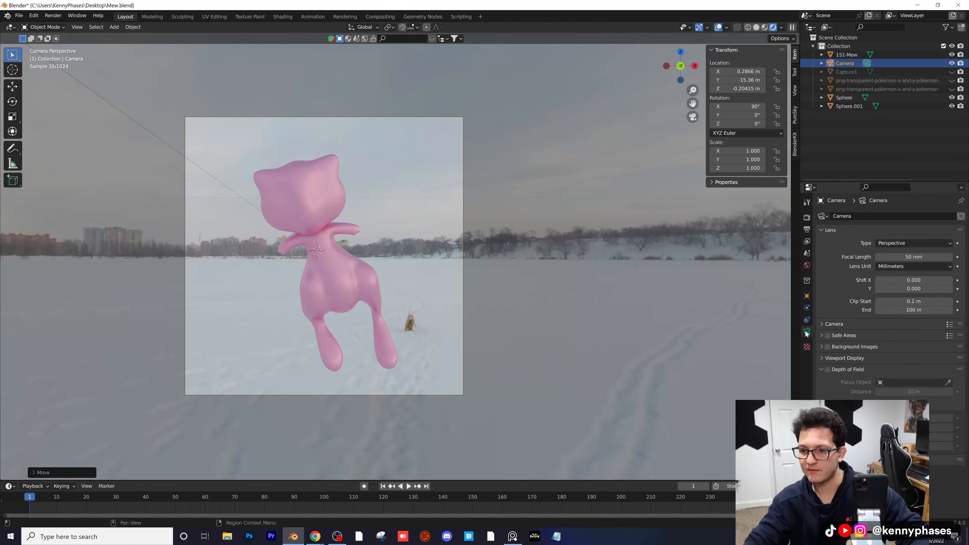
click(828, 369)
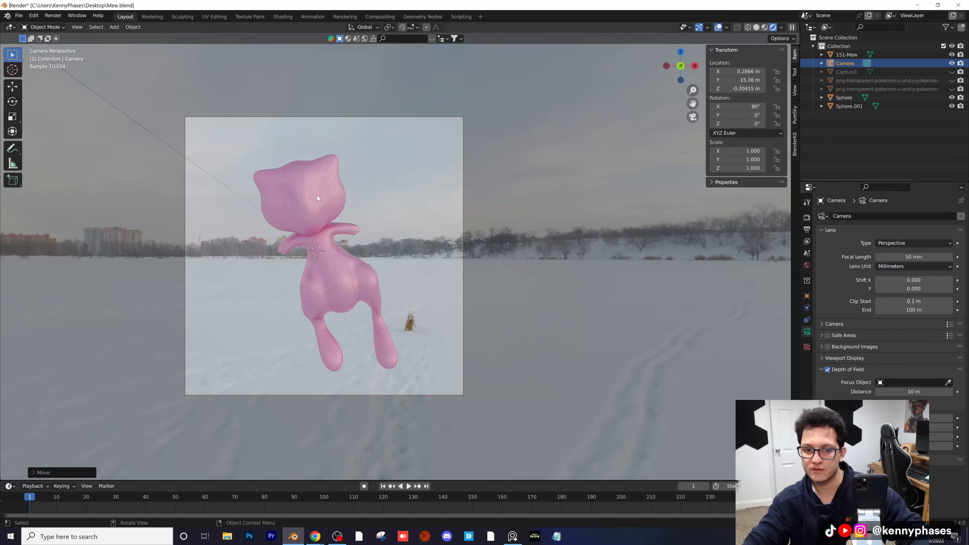
click(370, 223)
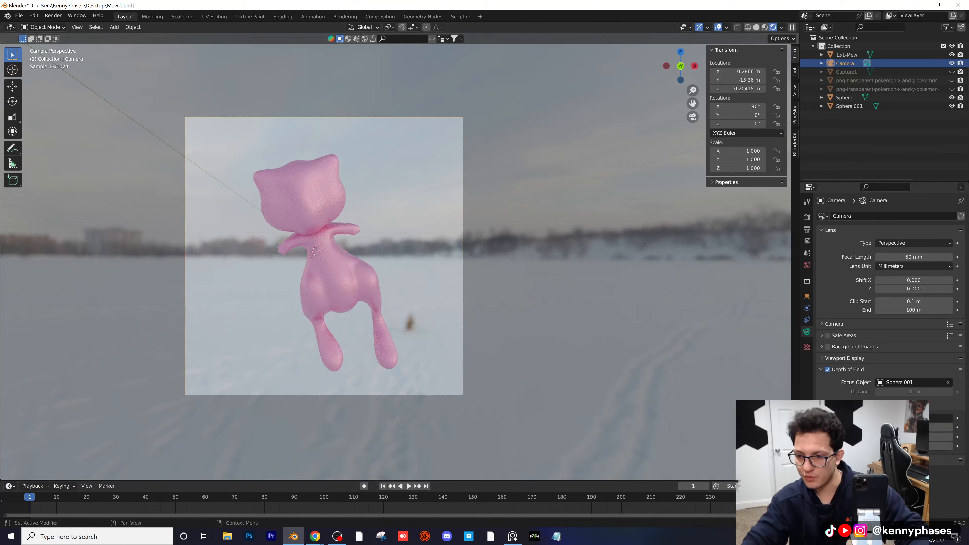
Step: Set the camera's depth-of-field F-stop to 0.1 to blur the background, and save the file
text(0.1])
key(Return)
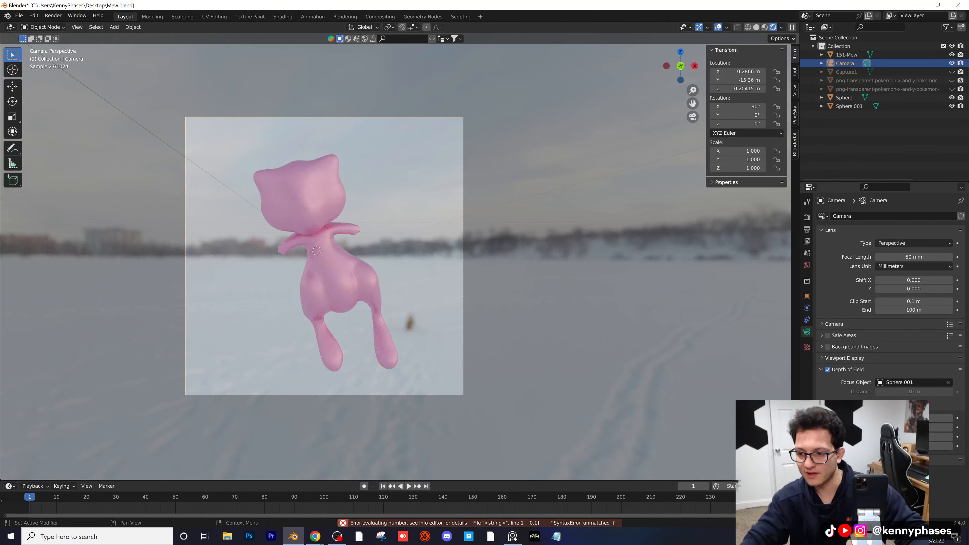
scroll(311, 236, up, 2)
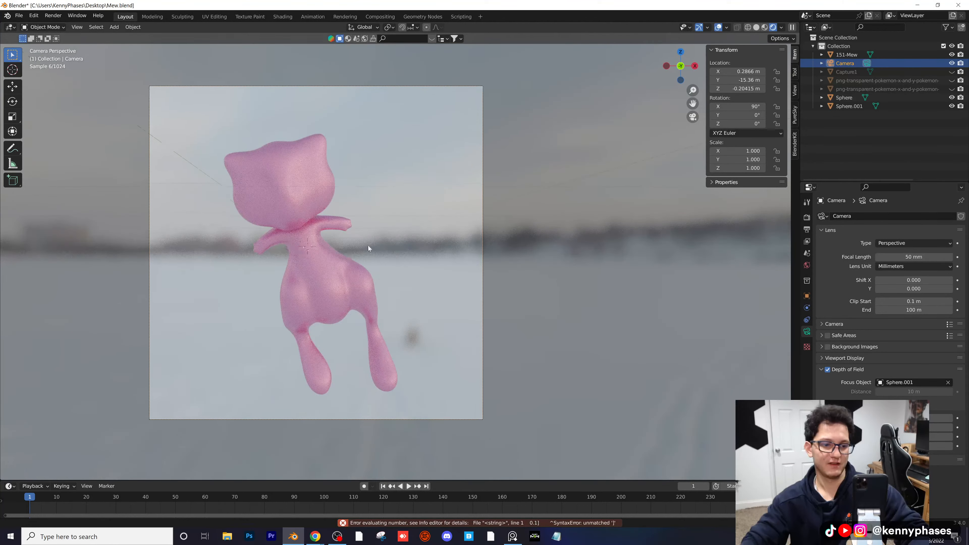
shift+middle_drag(367, 244, 393, 244)
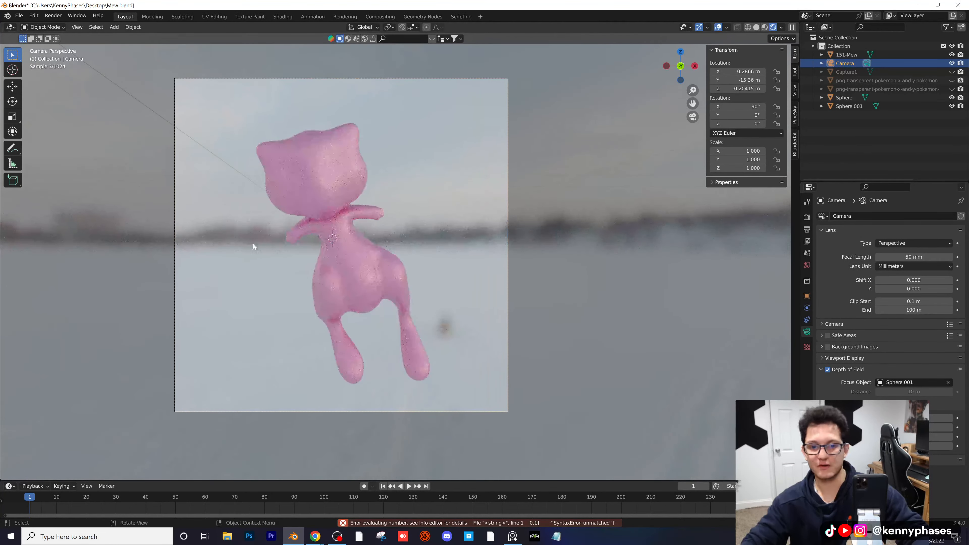
key(ctrl+s)
Step: Add a plane, scale it up to about 7.6 and lower it below the feet to about Z -4.6 m
click(114, 27)
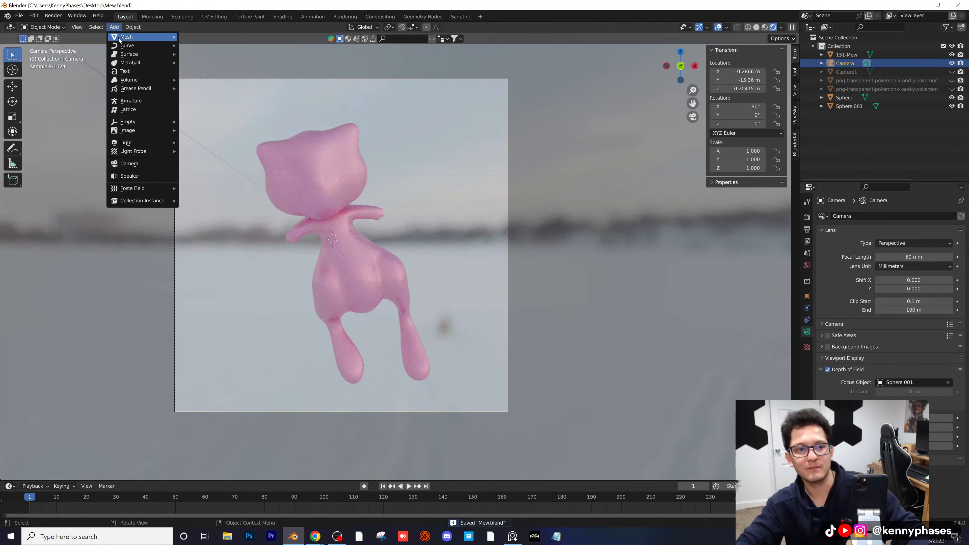
mouse_move(119, 38)
click(193, 37)
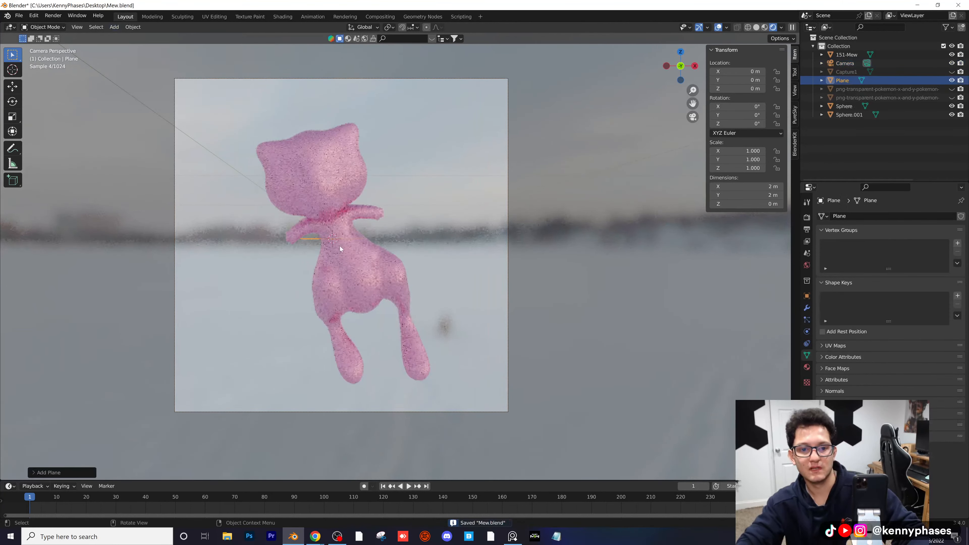
key(s)
click(461, 245)
text(g)
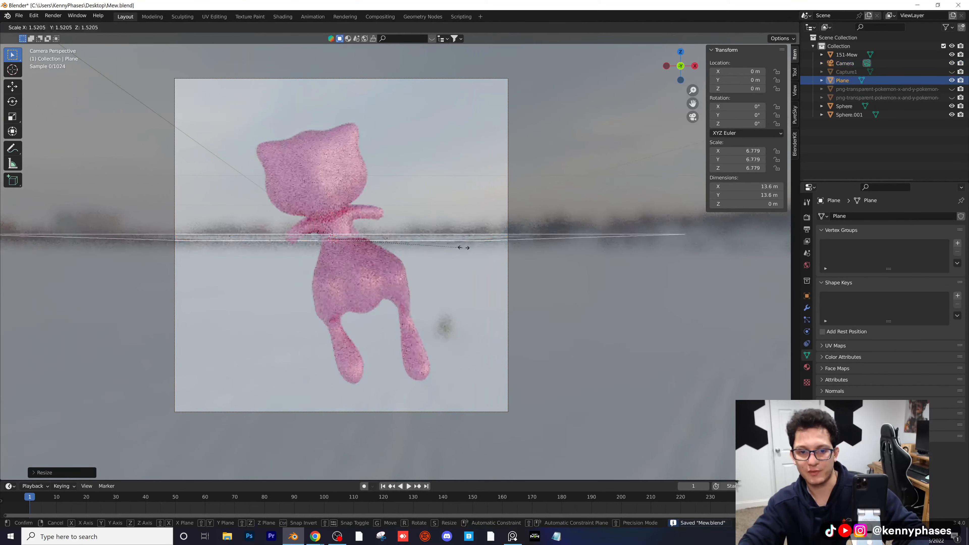
text(z-3)
key(BackSpace)
key(BackSpace)
click(474, 340)
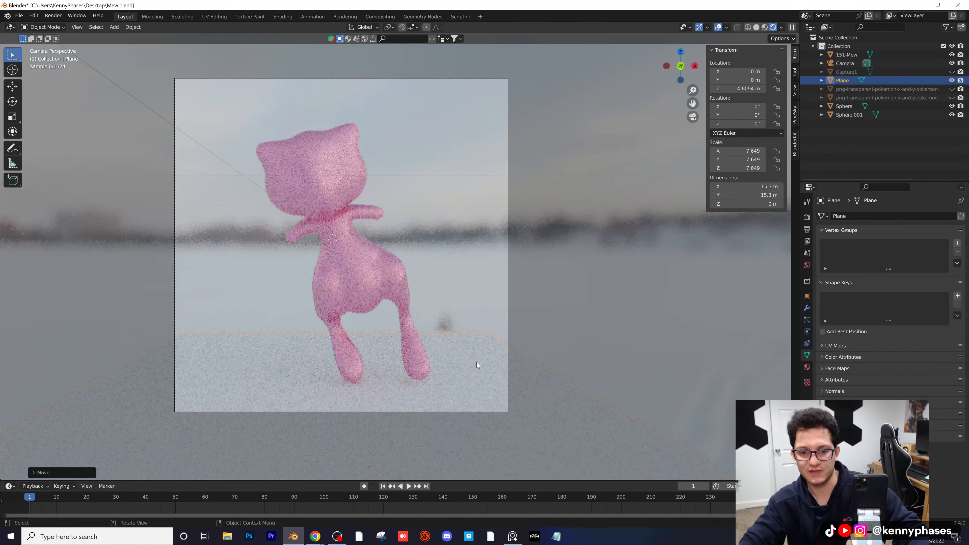
Step: Enlarge the floor plane to a scale of about 16 and lower it to about Z -4.73 m
key(s)
click(626, 329)
key(g)
key(z)
click(597, 329)
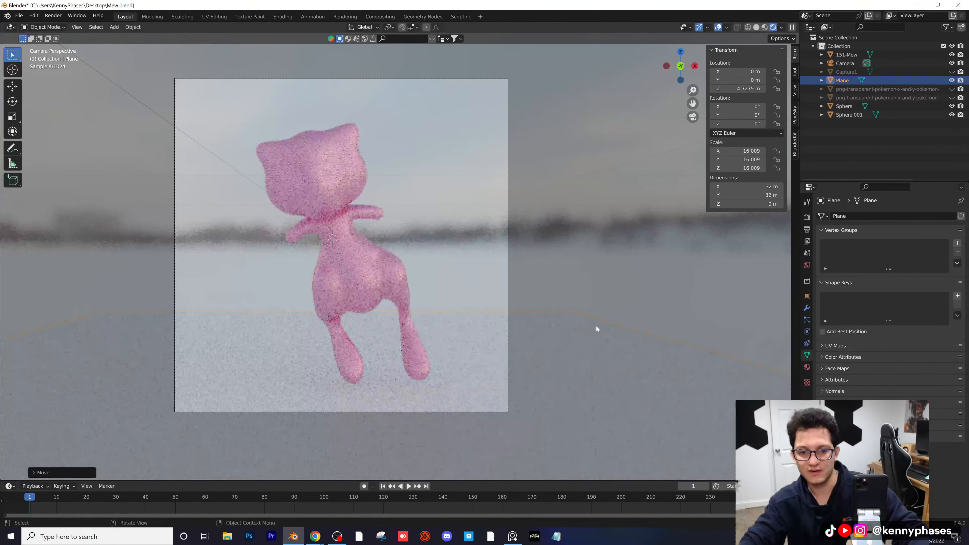
Step: Give the floor plane a new material with Metallic raised to the maximum and Roughness lowered for a reflective surface
click(806, 365)
click(882, 252)
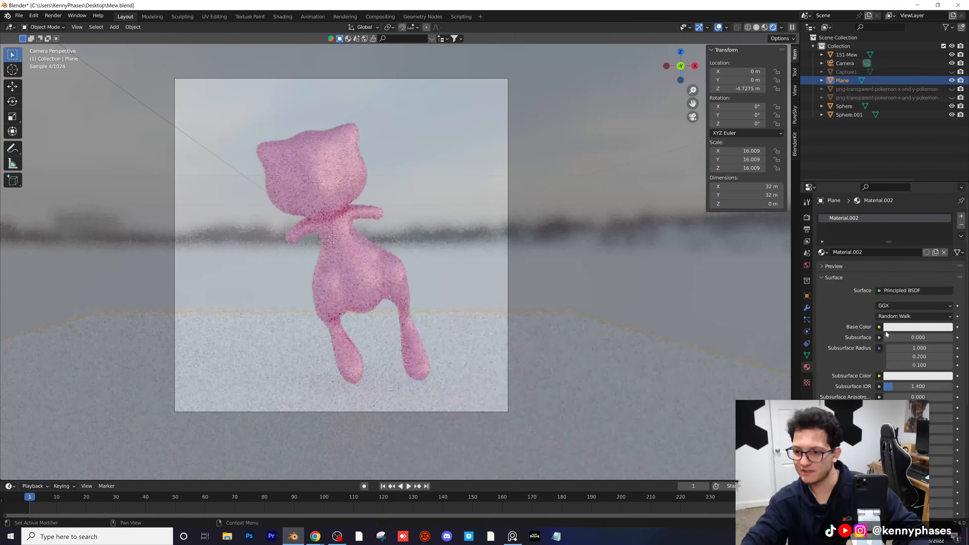
drag(904, 407, 949, 407)
drag(923, 440, 897, 439)
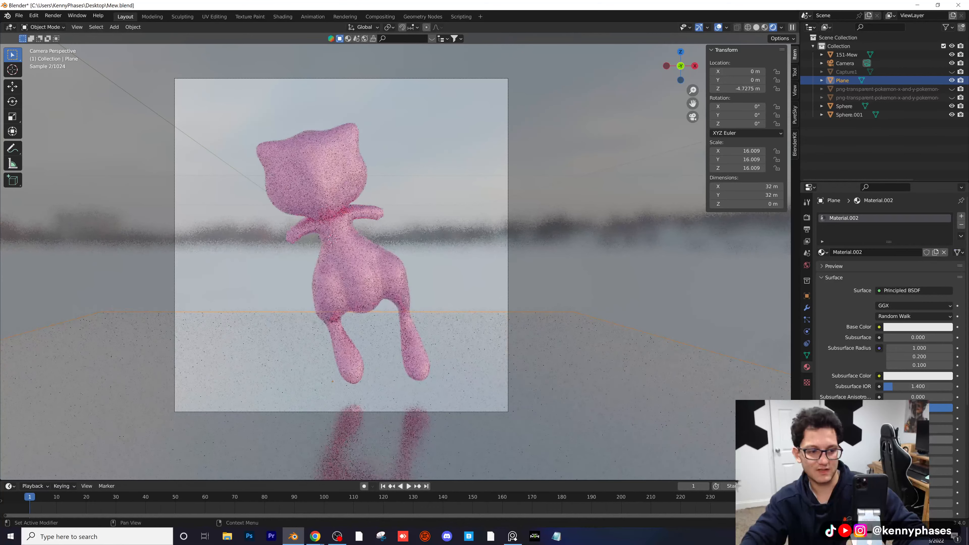
Step: In solid shading, edit the floor plane and extrude its rear edge upward to about 1.34 m local Z as a backdrop wall
middle_drag(466, 288, 412, 306)
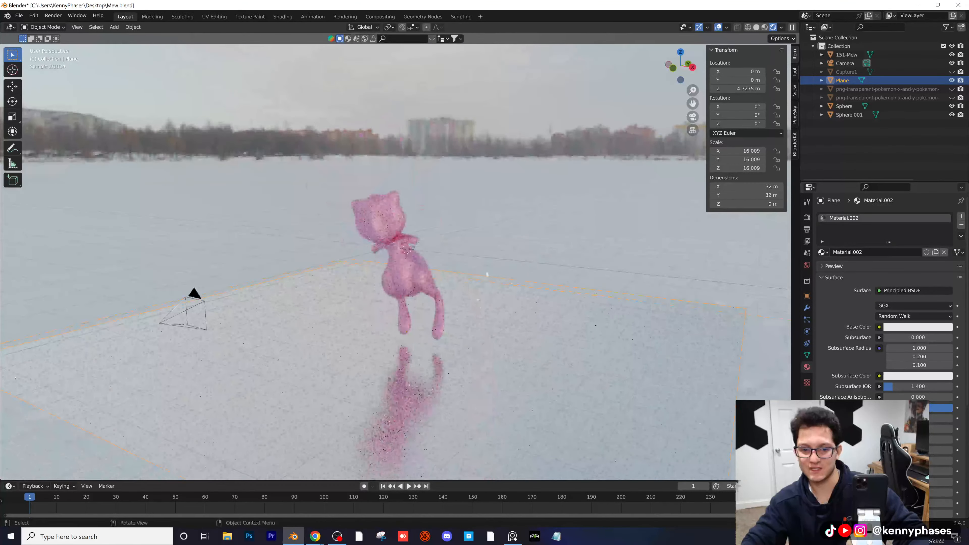
click(756, 27)
middle_drag(473, 217, 415, 296)
key(Tab)
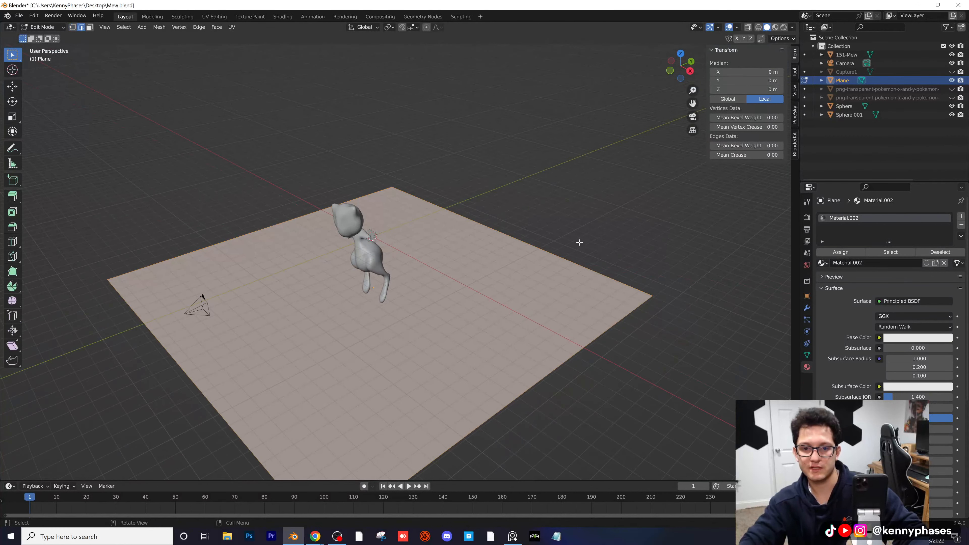
click(579, 242)
scroll(507, 302, down, 1)
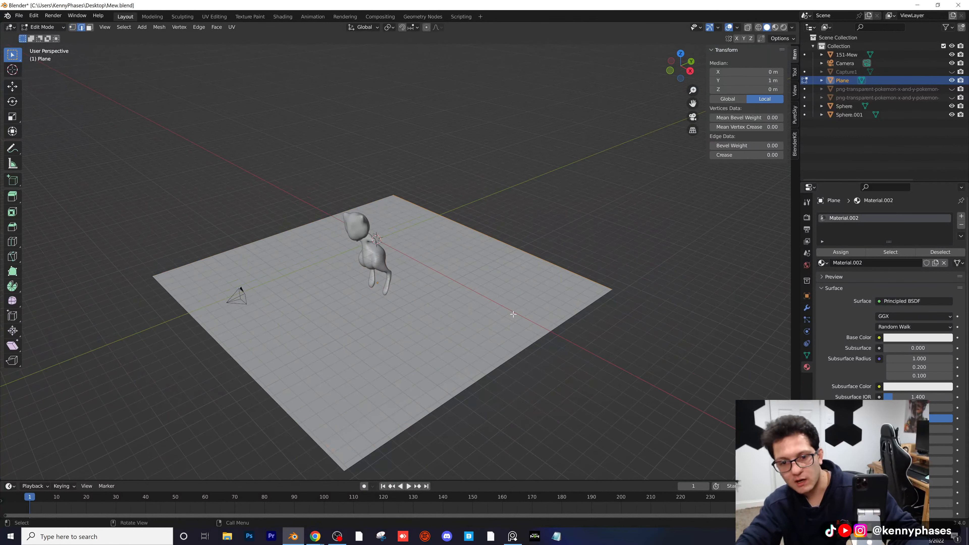
key(e)
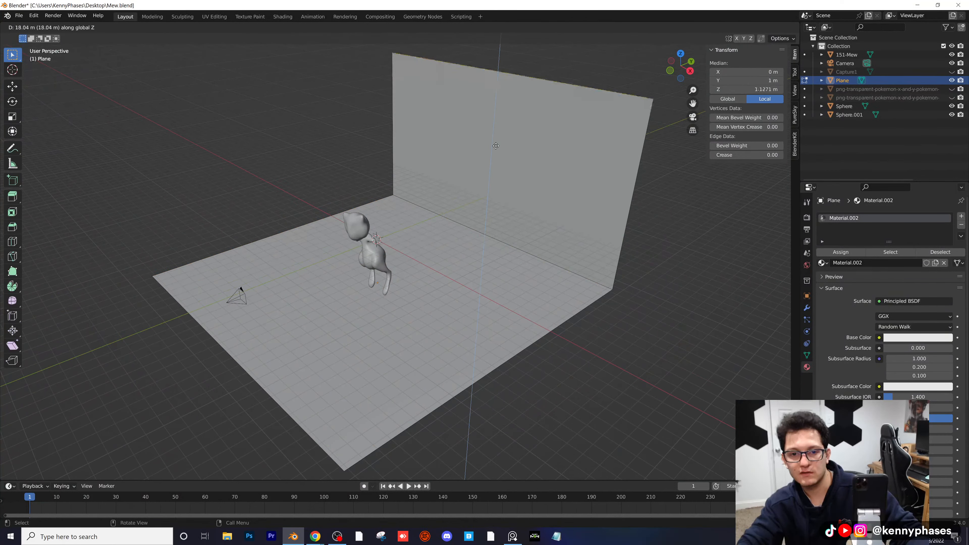
click(495, 110)
Step: Bevel the edge between the floor and the backdrop wall into one wide sloping face
scroll(496, 200, down, 1)
middle_drag(495, 200, 461, 216)
scroll(461, 222, up, 2)
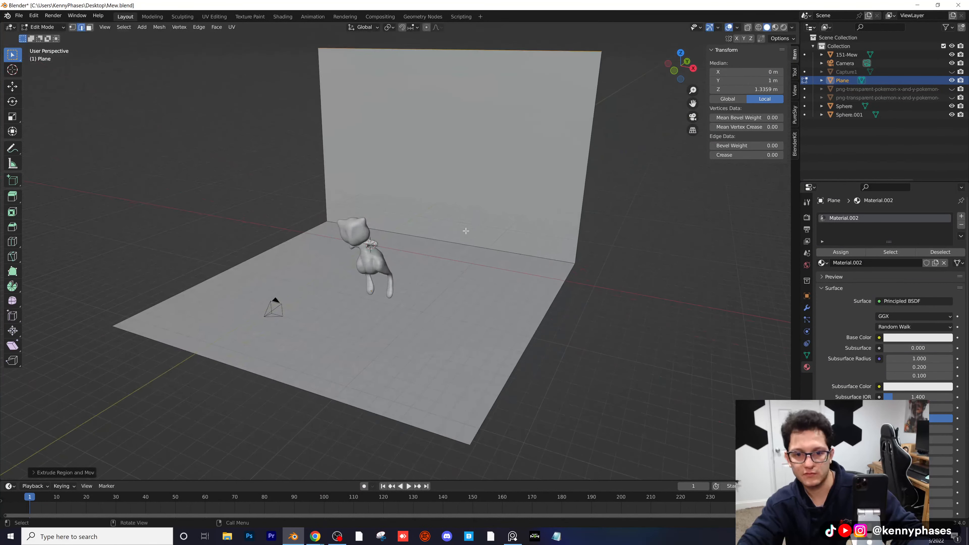
click(466, 246)
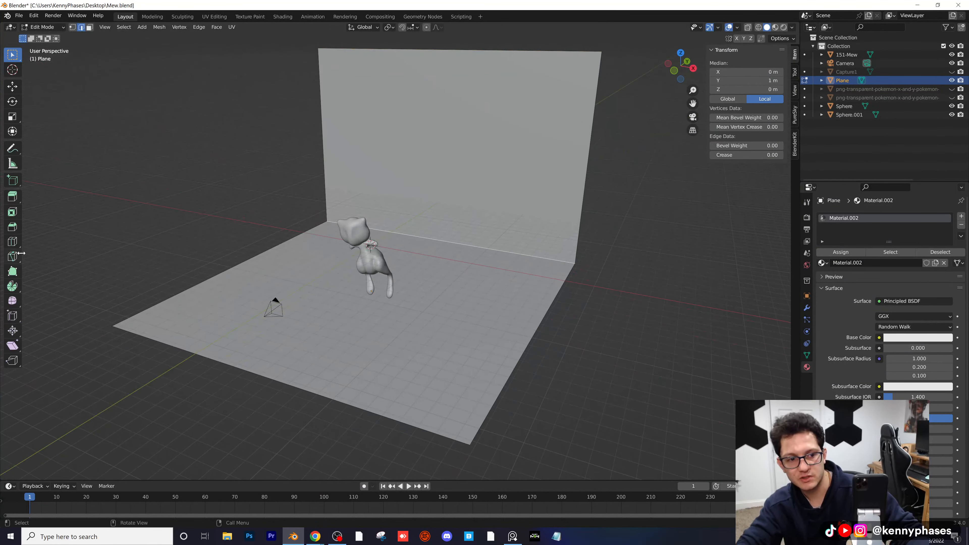
click(14, 231)
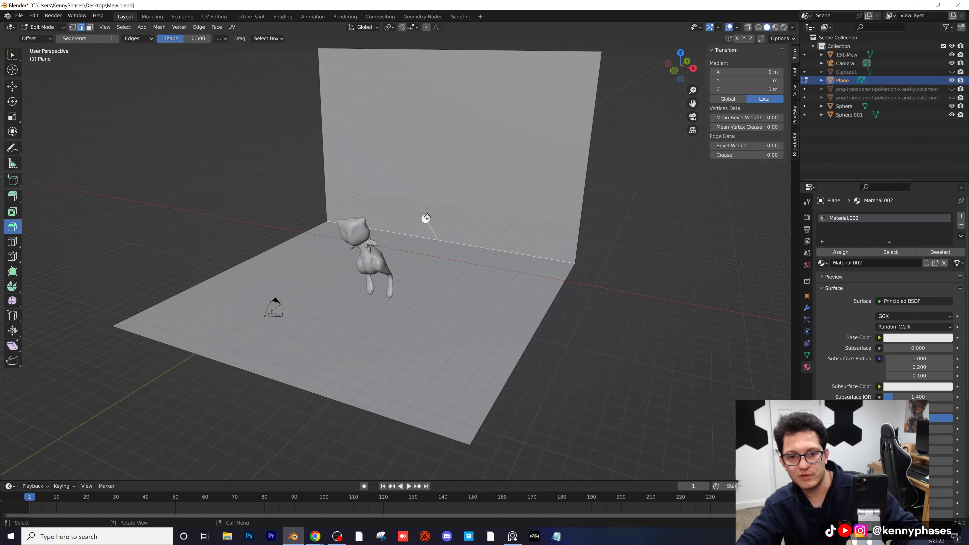
drag(427, 218, 82, 261)
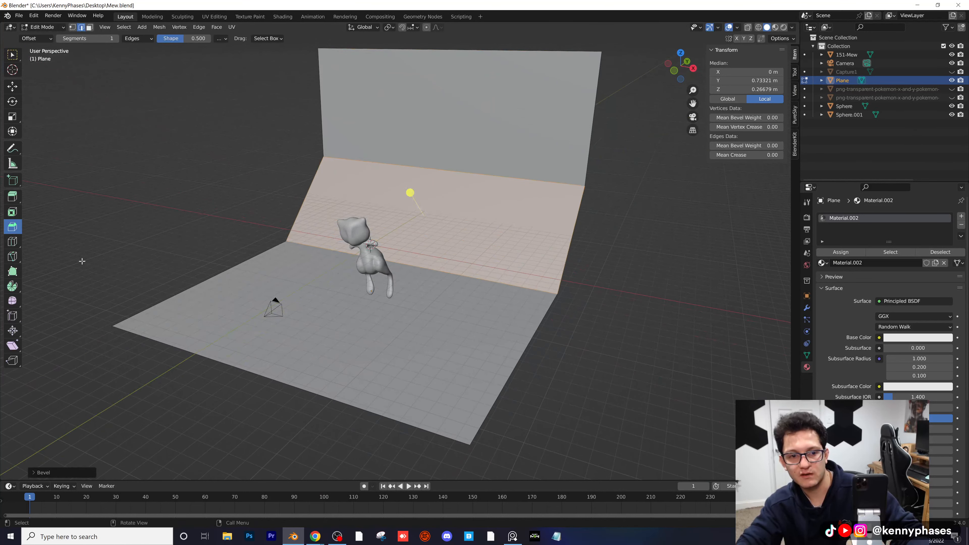
Step: Set the backdrop bevel to 10 segments and shade the floor plane smooth
click(40, 472)
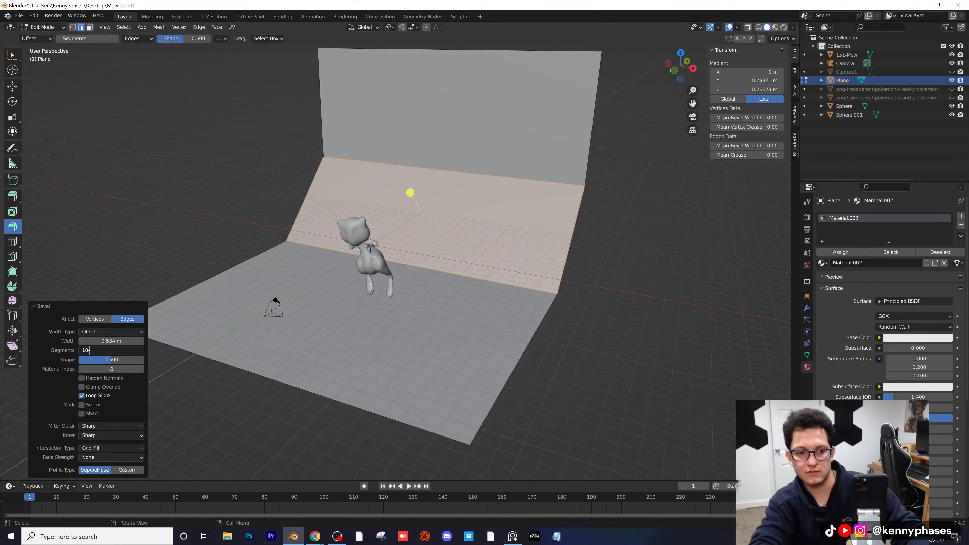
key(Return)
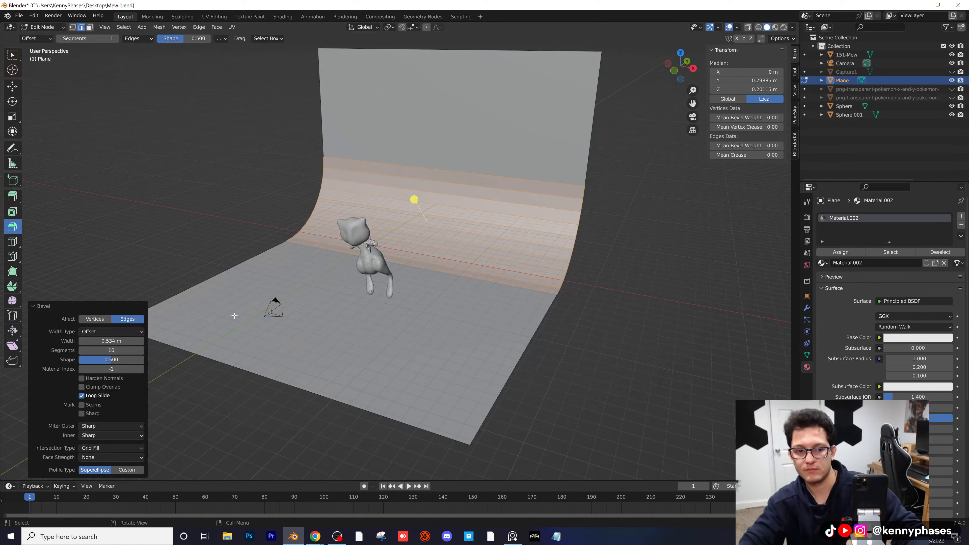
key(Tab)
right_click(470, 173)
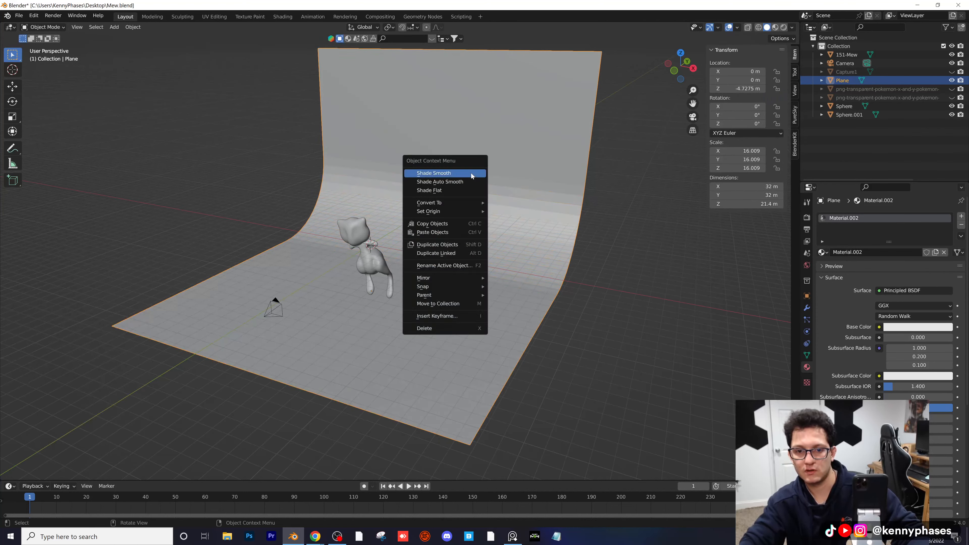
click(470, 172)
Step: View the rendered scene through the camera and raise the camera's Passepartout to the maximum to black out everything outside the frame
click(784, 27)
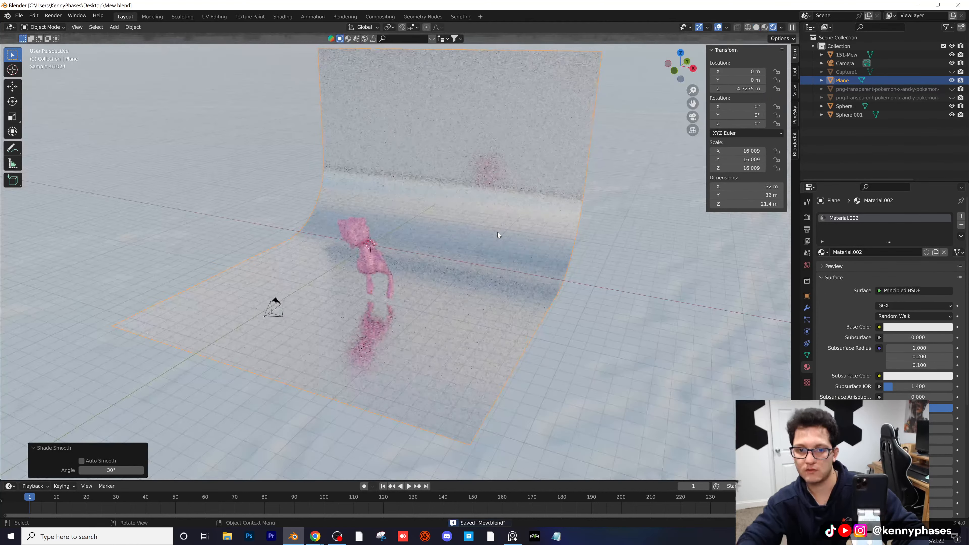
key(KP_0)
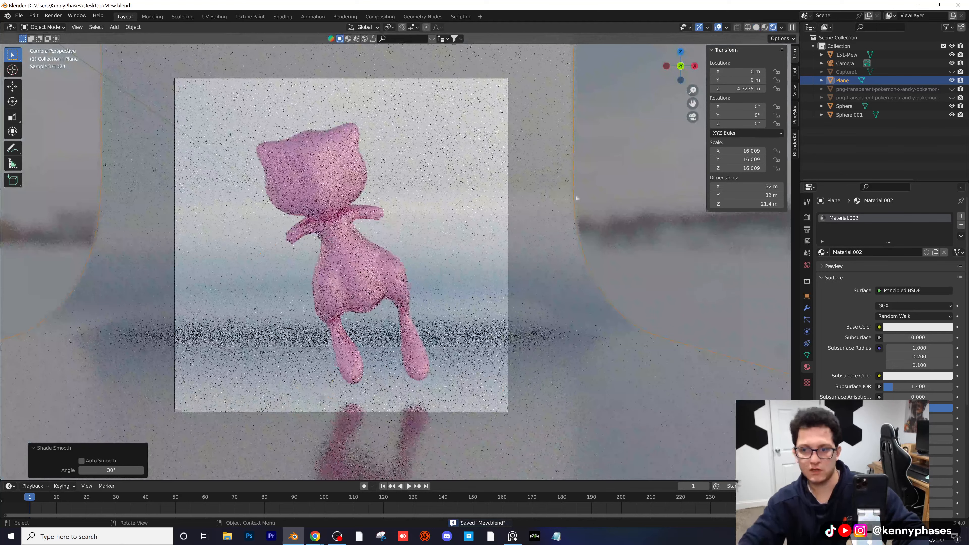
click(845, 63)
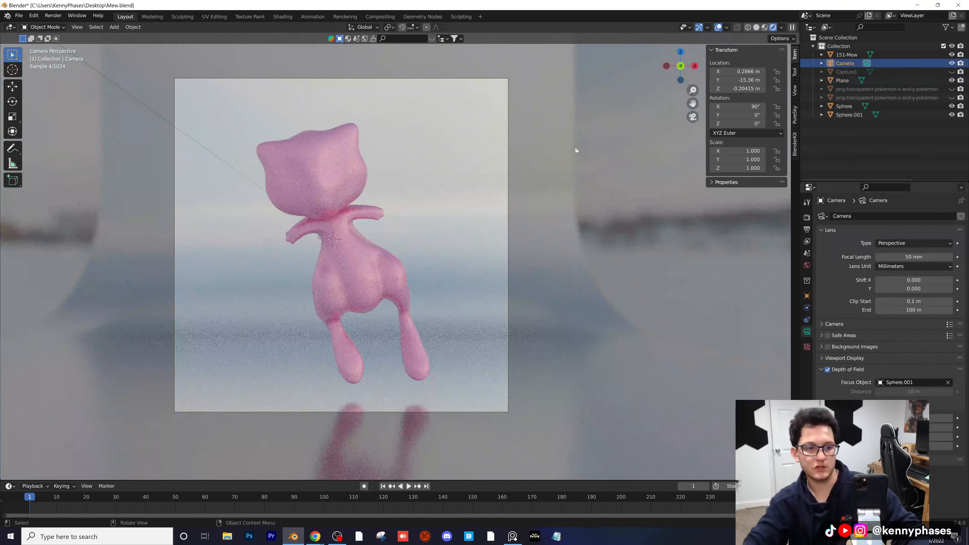
click(844, 358)
drag(915, 420, 952, 420)
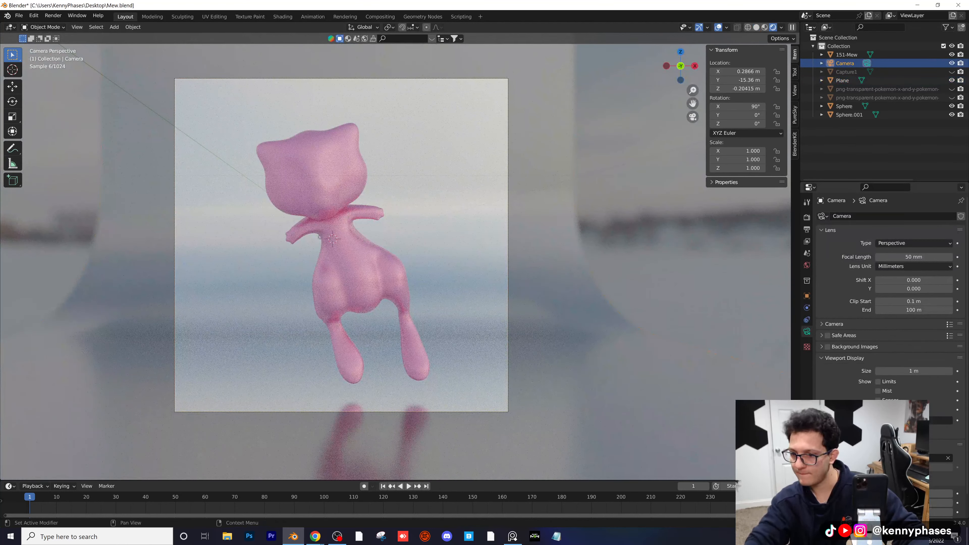
scroll(352, 290, up, 1)
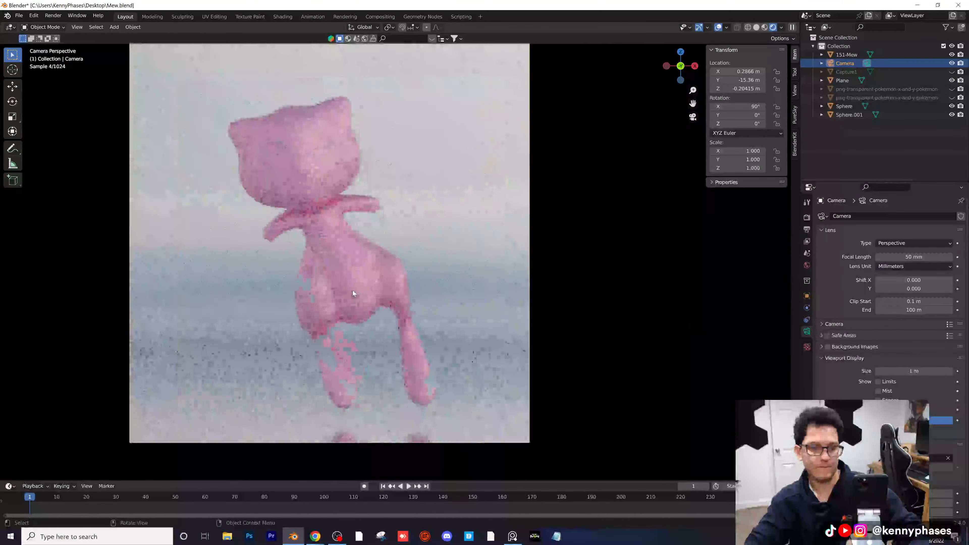
Step: Change the backdrop plane's material base color to pure white
click(473, 253)
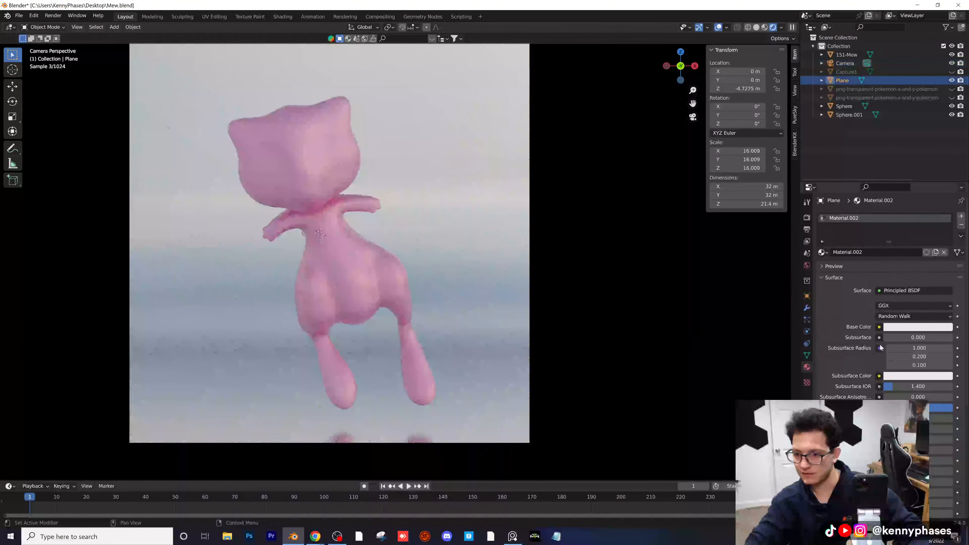
click(917, 327)
mouse_move(931, 305)
mouse_down()
mouse_move(889, 306)
mouse_move(934, 305)
mouse_up()
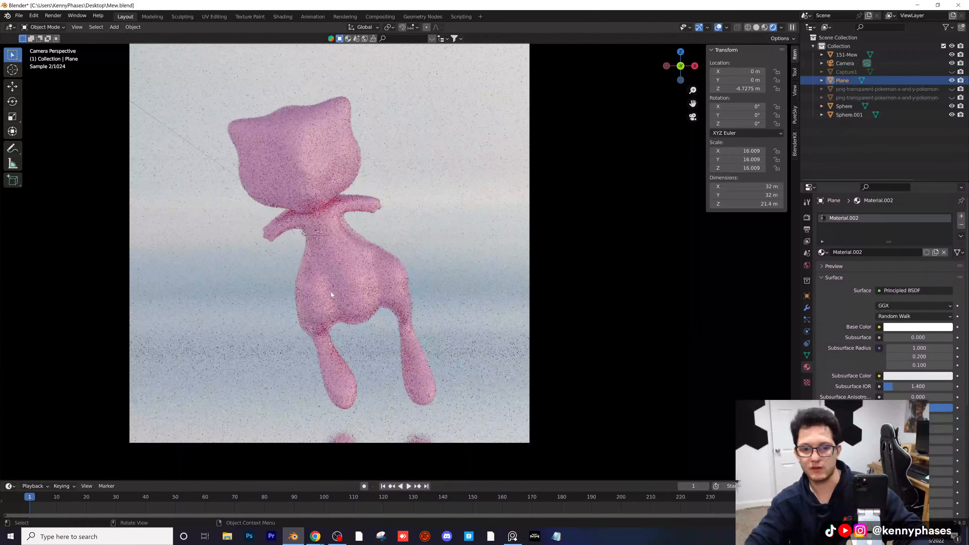
Step: Rotate the backdrop plane to -36.8° around Z and move it to X -9.56 m and Y -4.39 m
drag(744, 123, 721, 124)
mouse_move(737, 79)
mouse_down()
mouse_move(719, 71)
mouse_move(725, 80)
mouse_up()
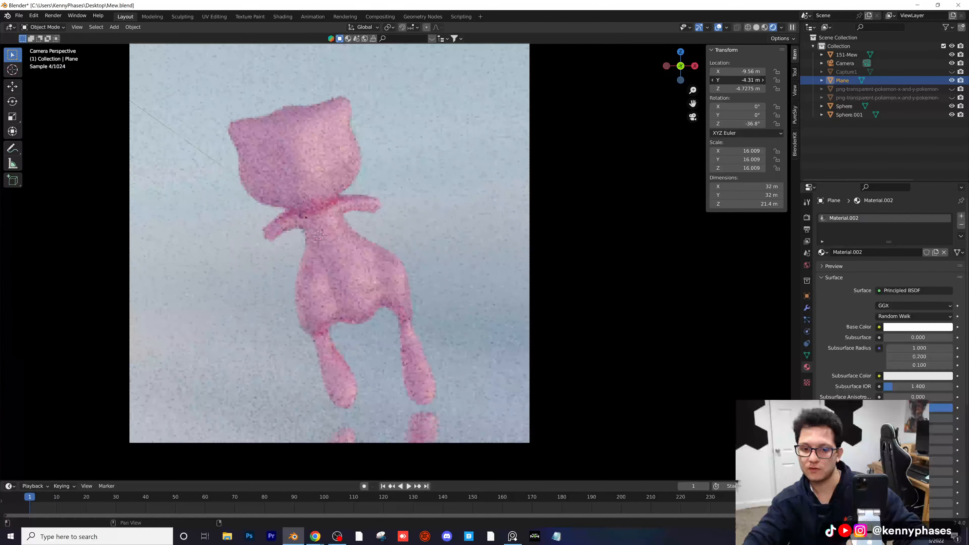
drag(738, 80, 731, 80)
Step: Move the camera back to Y -17.68 m and save the file
click(844, 63)
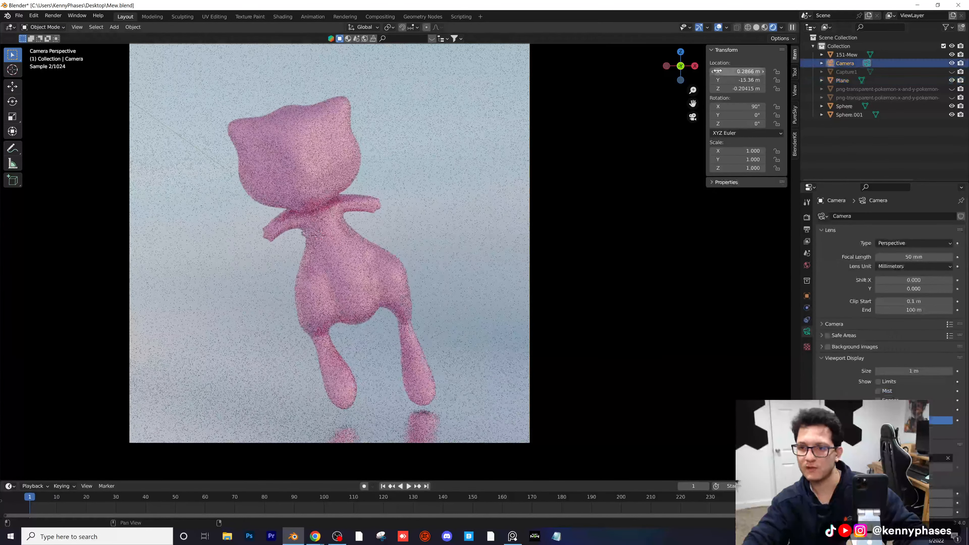
drag(739, 80, 730, 80)
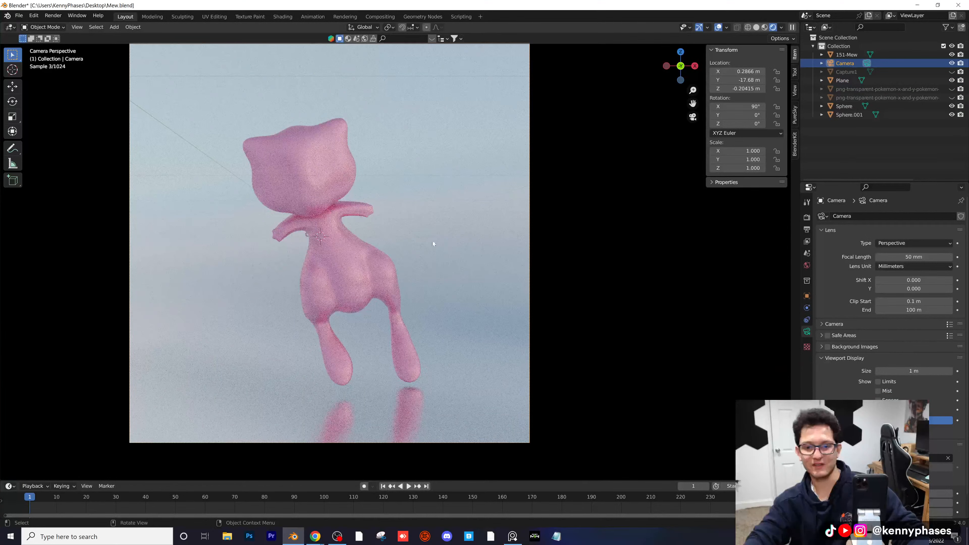
key(ctrl+s)
Step: Remove the Metallic effect from Mew's pink material, raise its Roughness to about 0.773, and save the file
click(353, 209)
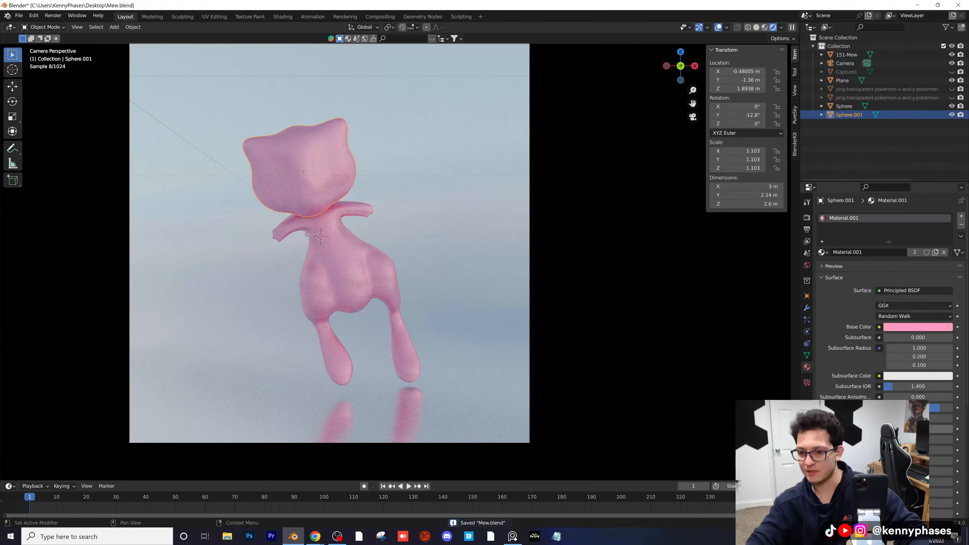
click(938, 439)
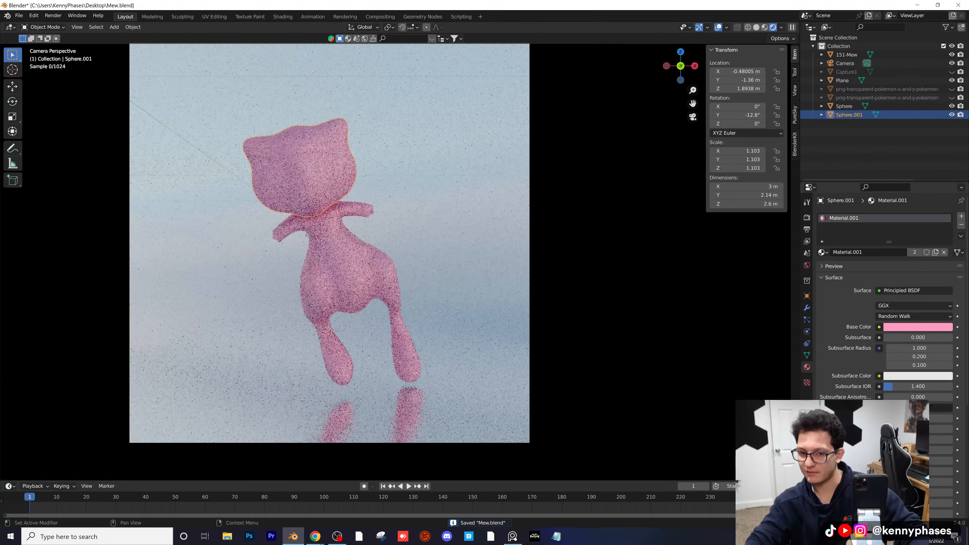
drag(938, 437, 937, 438)
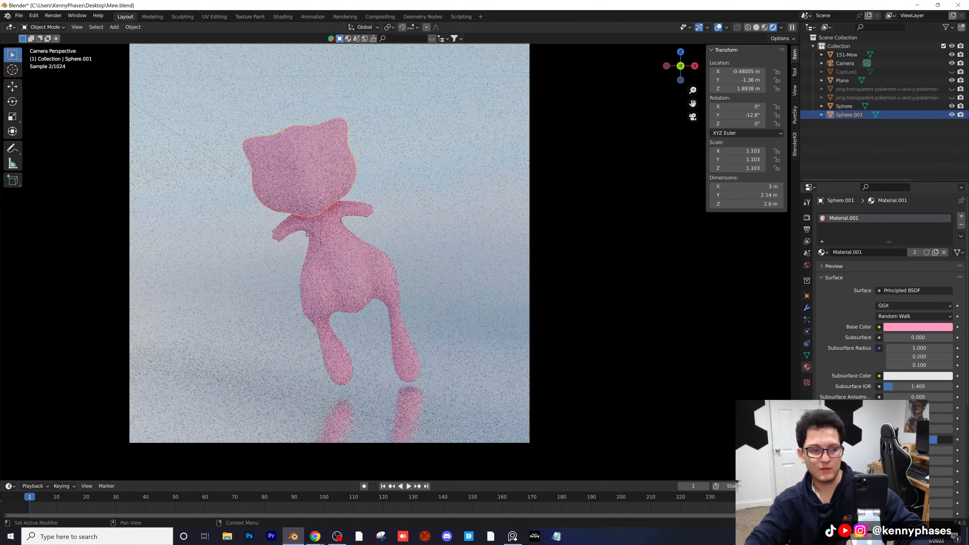
key(ctrl+s)
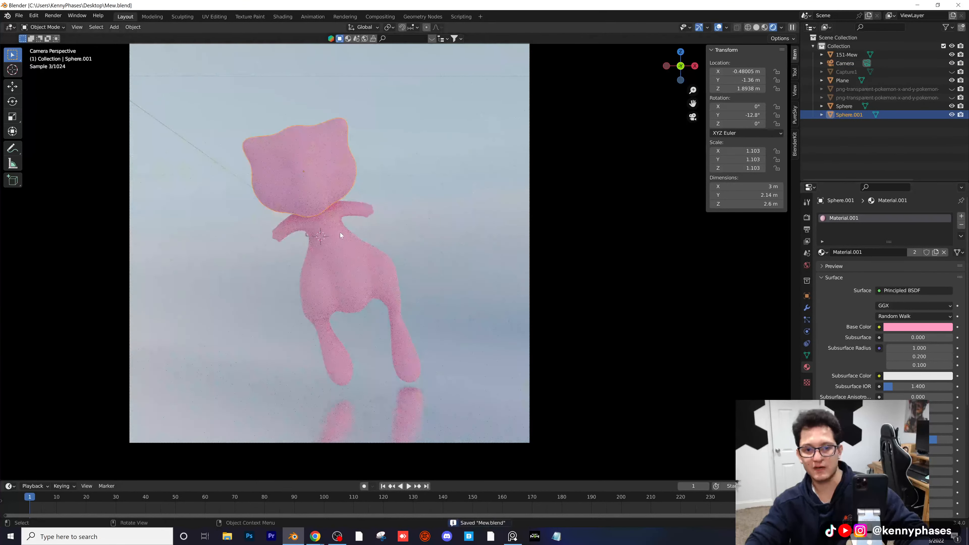
Step: Hide the 151-Mew reference image in solid shading and return to the rendered camera view
middle_drag(339, 232, 443, 257)
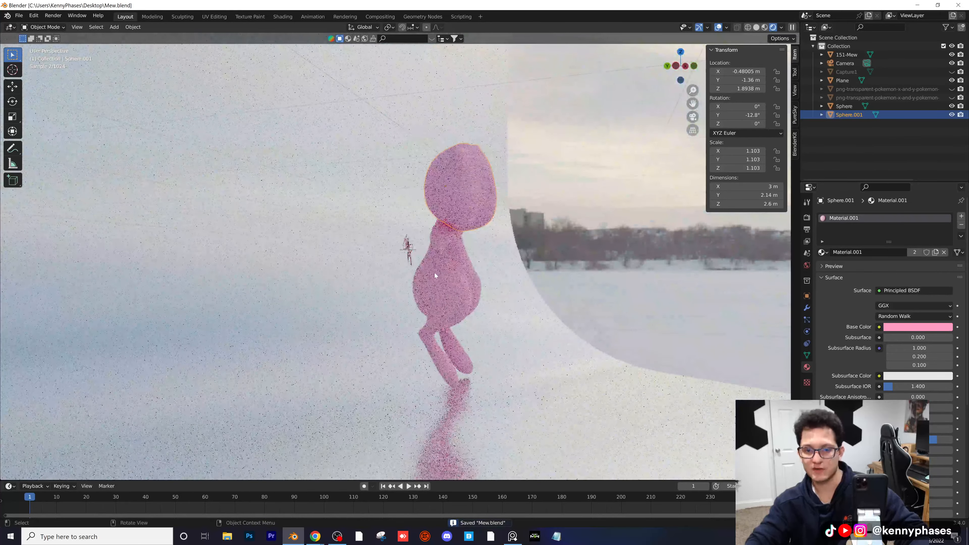
key(z)
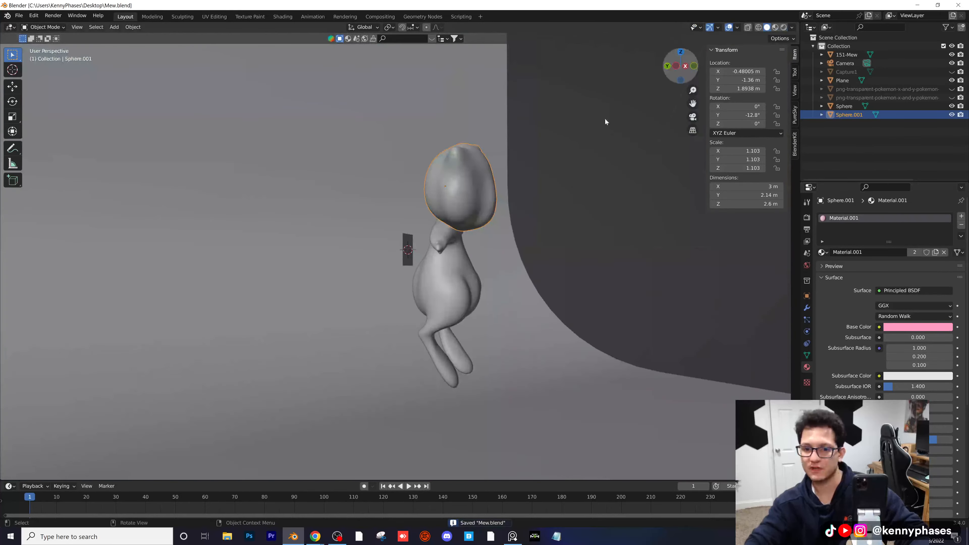
middle_drag(543, 201, 384, 172)
click(415, 185)
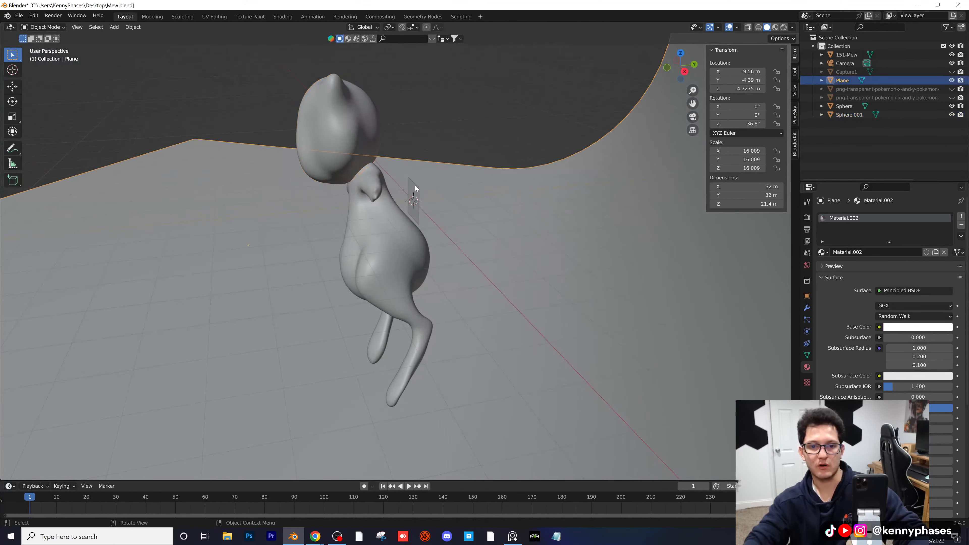
middle_drag(502, 197, 557, 187)
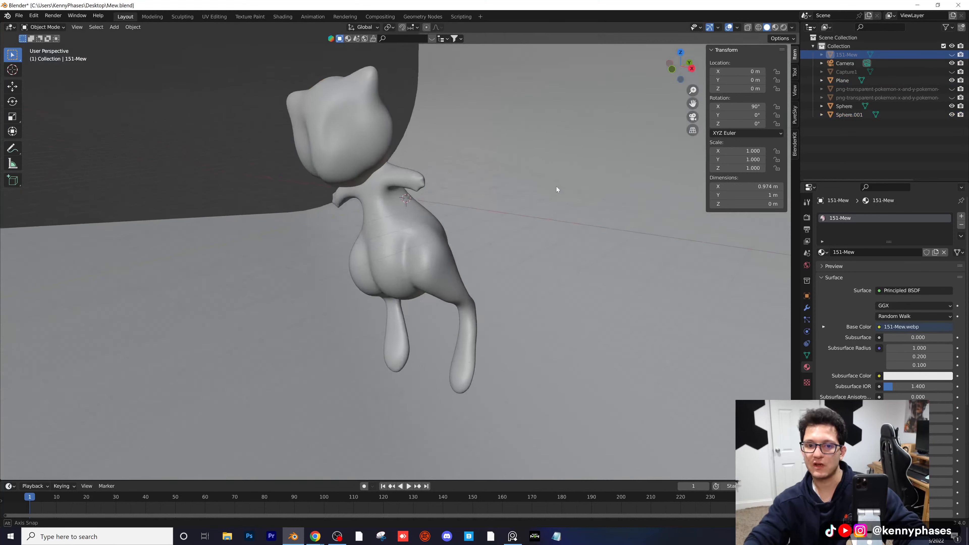
click(783, 27)
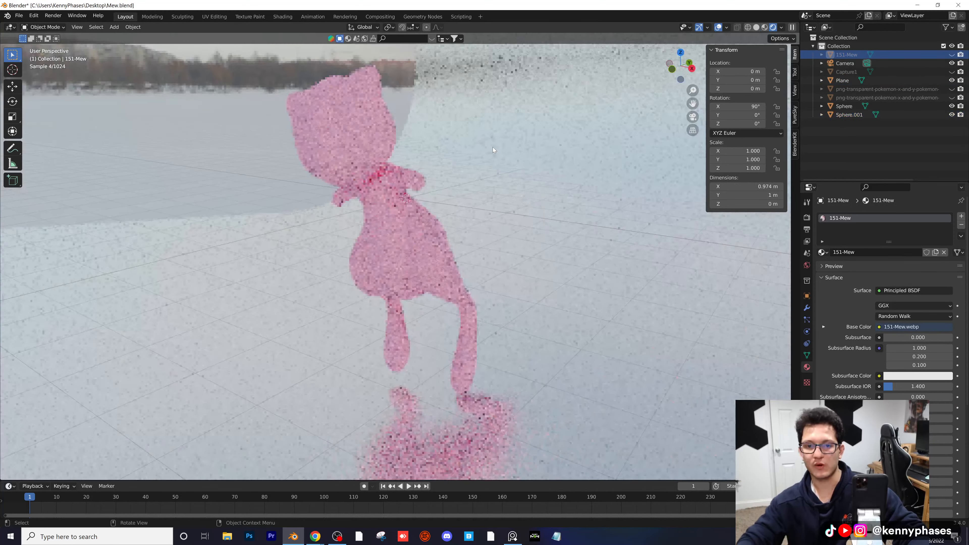
key(KP_0)
Step: Switch Mew's shared pink material to a Glass BSDF with a pale pink color and Roughness of 0.252
click(335, 157)
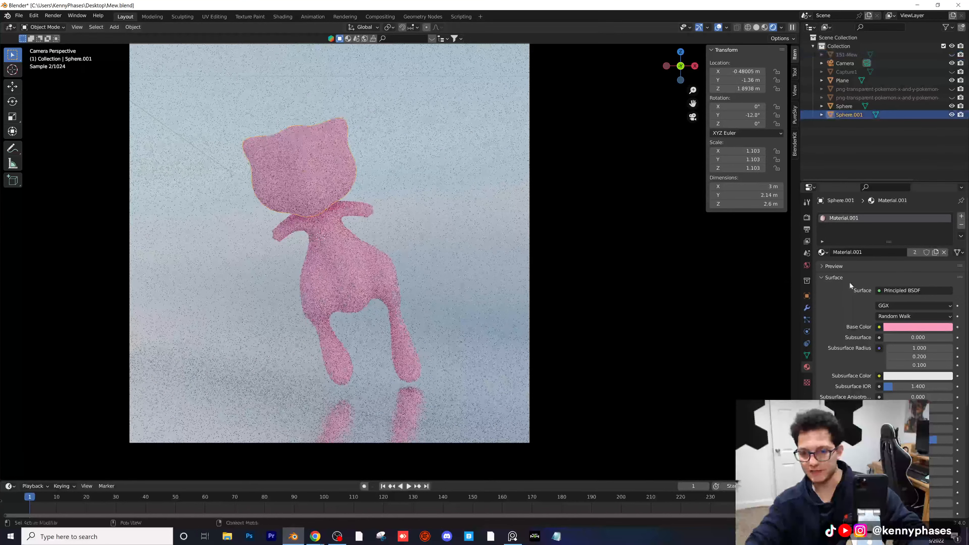
click(917, 290)
click(847, 356)
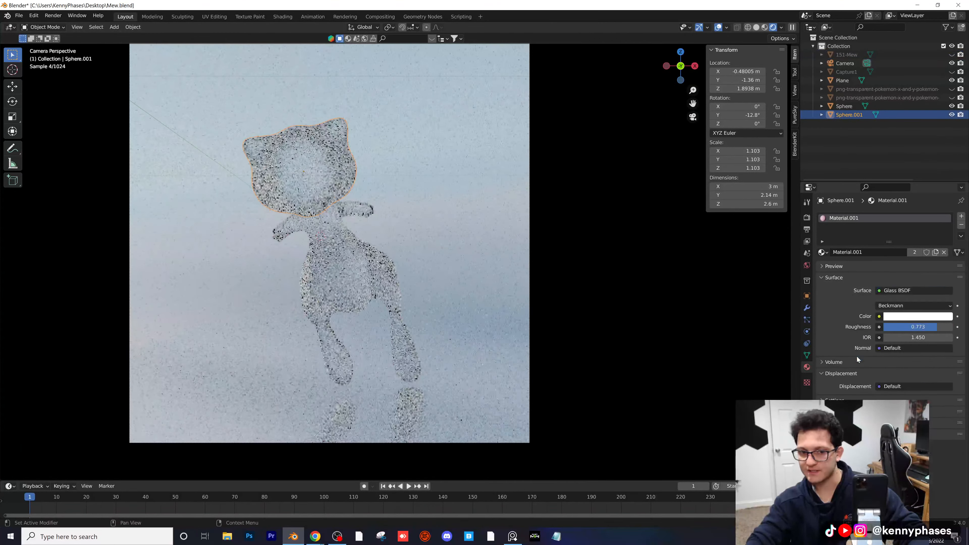
click(942, 317)
drag(895, 244, 912, 231)
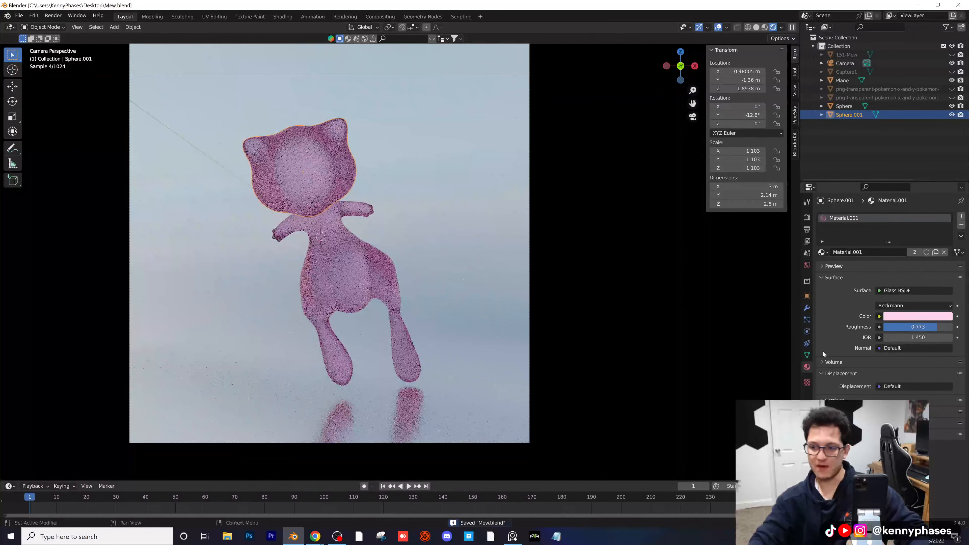
drag(923, 327, 901, 327)
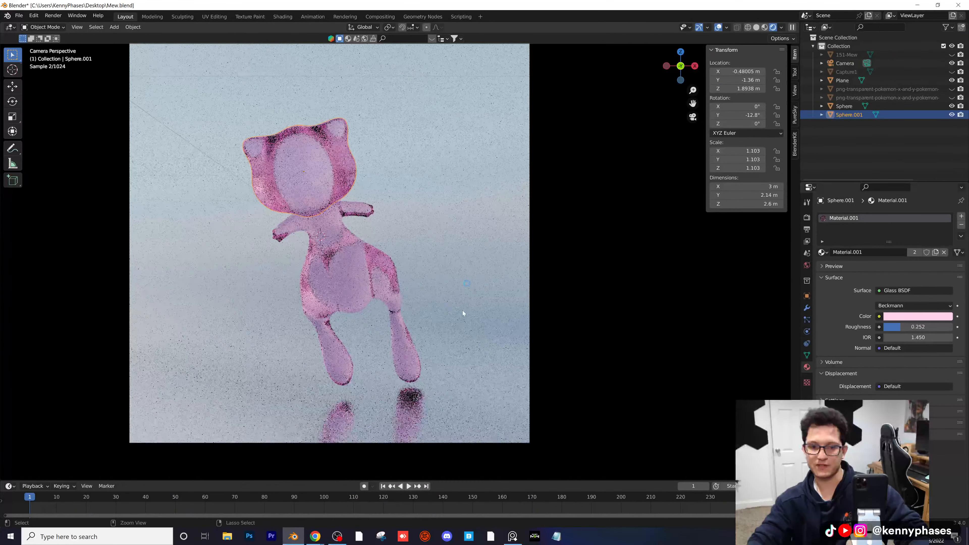
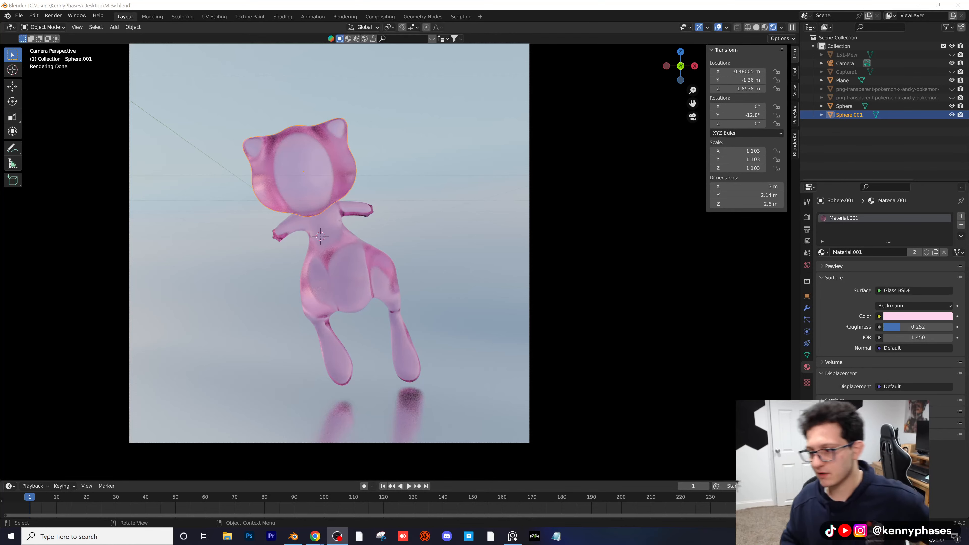
click(488, 3)
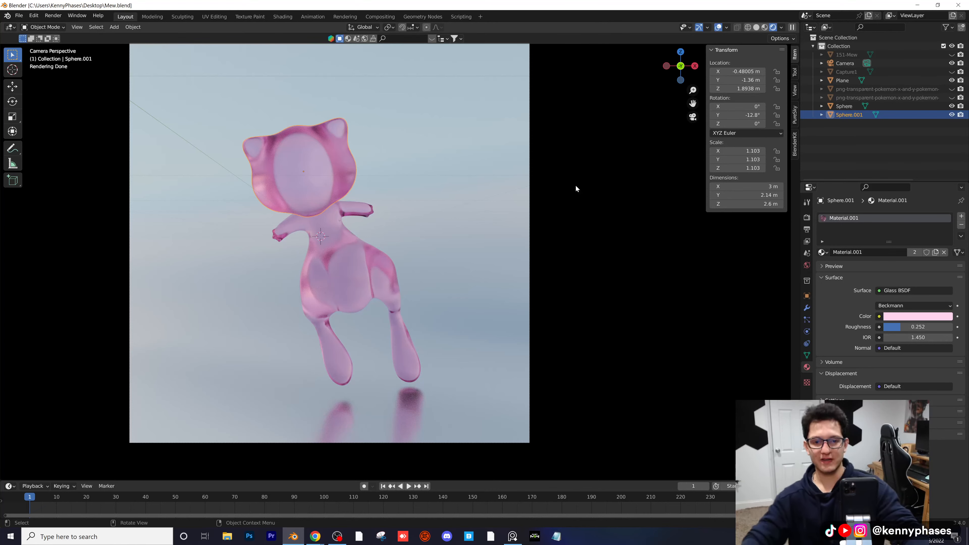
Step: Set the render resolution to 1920 × 1080 px
scroll(486, 193, down, 4)
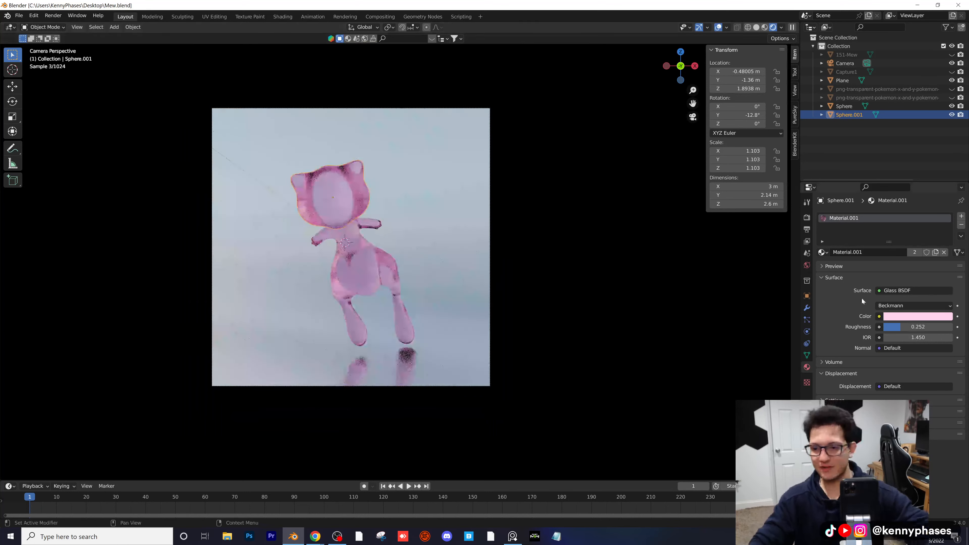
click(806, 230)
double_click(923, 227)
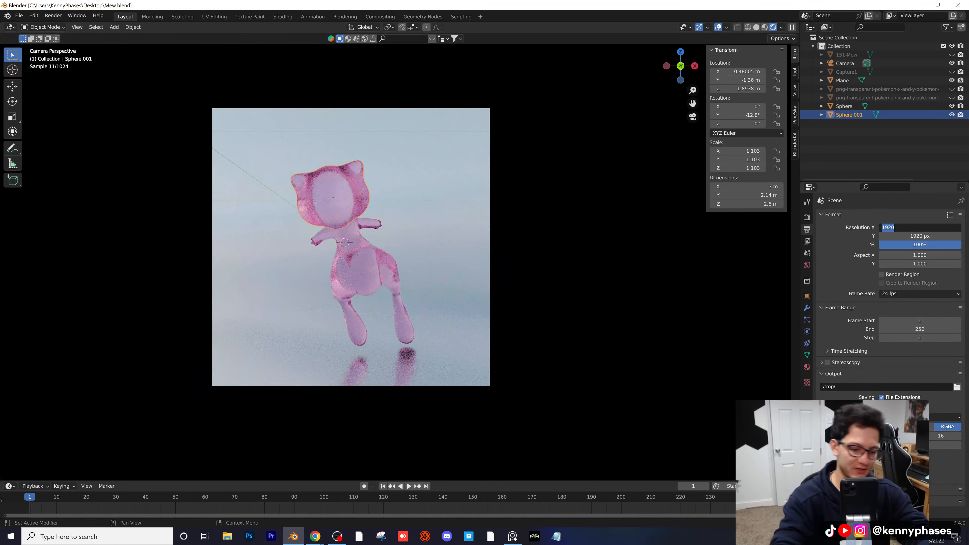
key(Tab)
text(19)
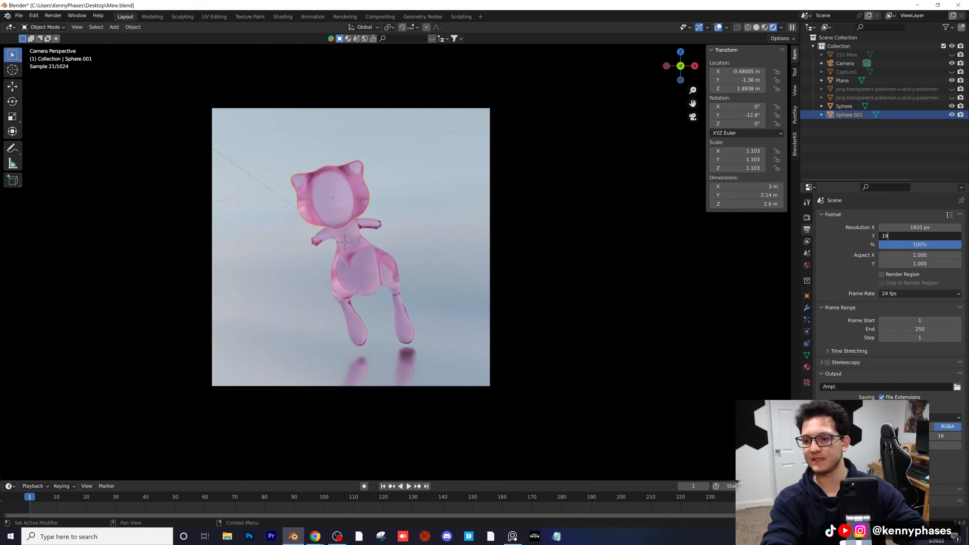
key(Return)
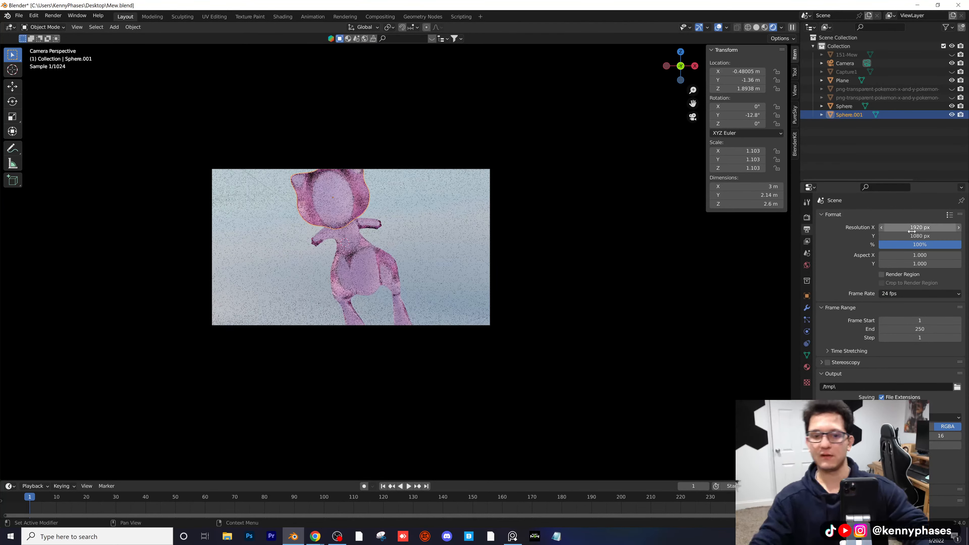
Step: Move the camera farther back along Y so the whole Mew fits in the widescreen frame
click(844, 63)
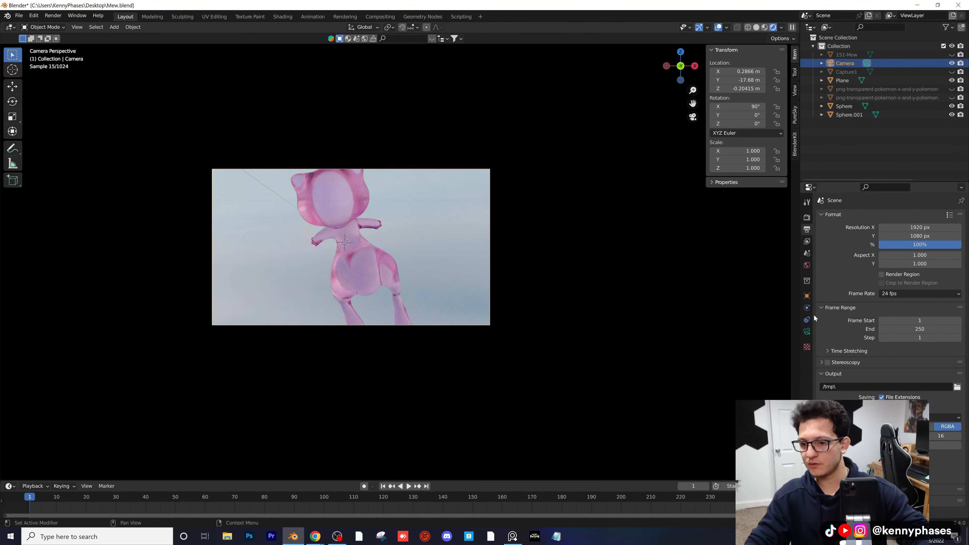
click(807, 331)
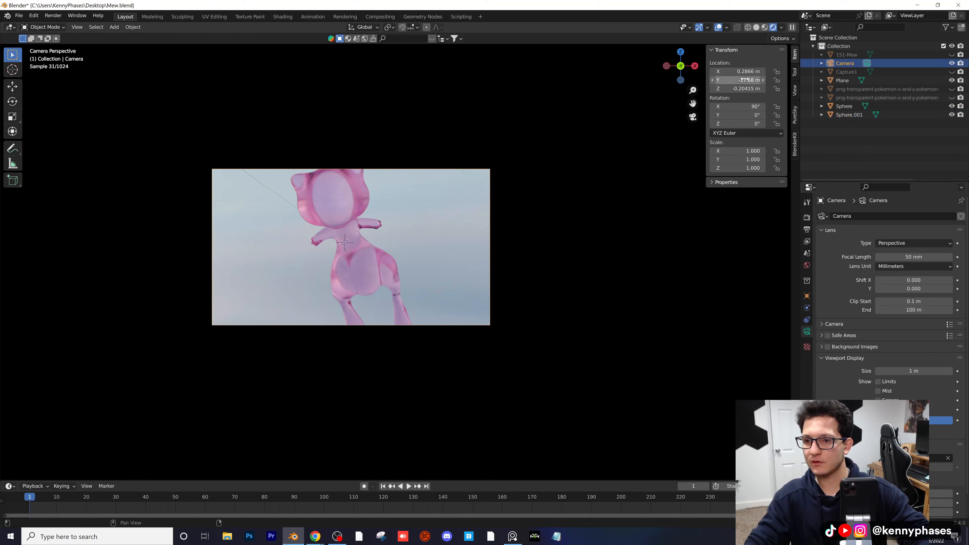
drag(740, 80, 708, 80)
Step: Scale the curved backdrop plane up by about 1.28 and shift it about -6.31 m in X and -0.46 m in Z
click(438, 189)
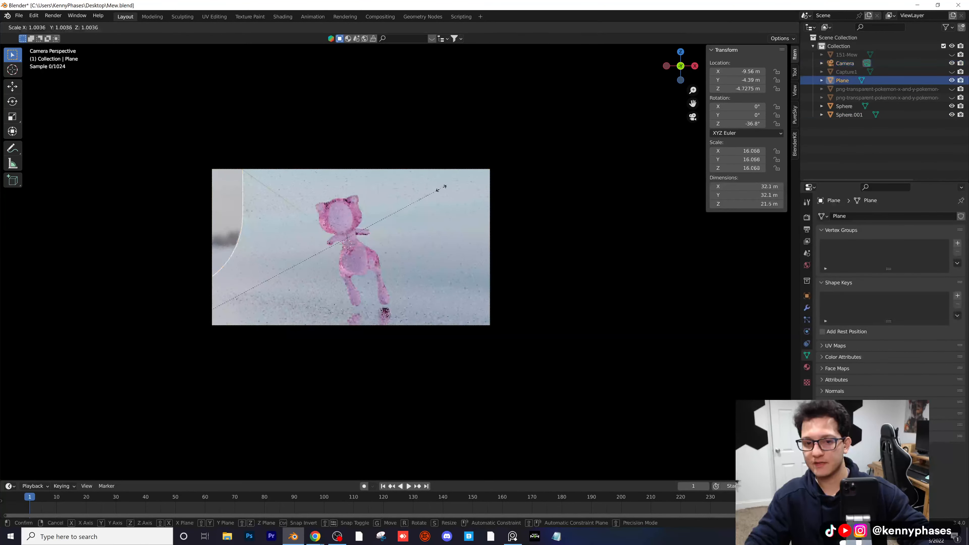
key(s)
click(534, 182)
key(g)
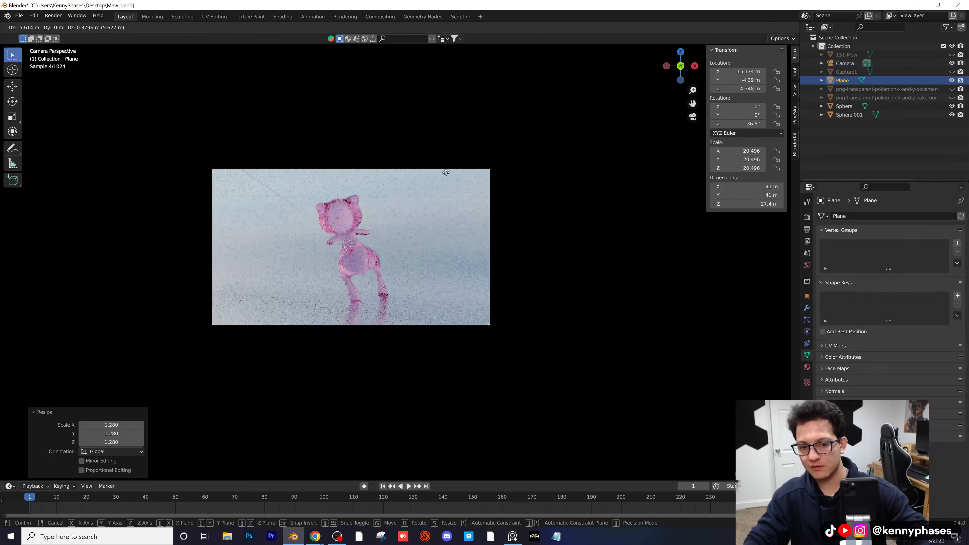
click(435, 189)
scroll(436, 189, up, 1)
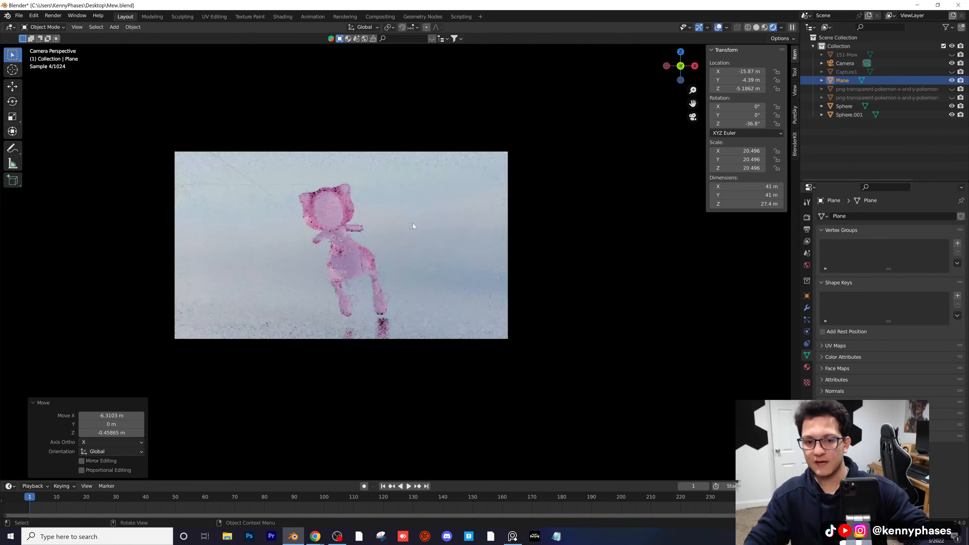
shift+middle_drag(411, 225, 523, 201)
Step: Move the camera about -2.76 m in X so Mew sits off-centre in the frame, and save the file
click(844, 63)
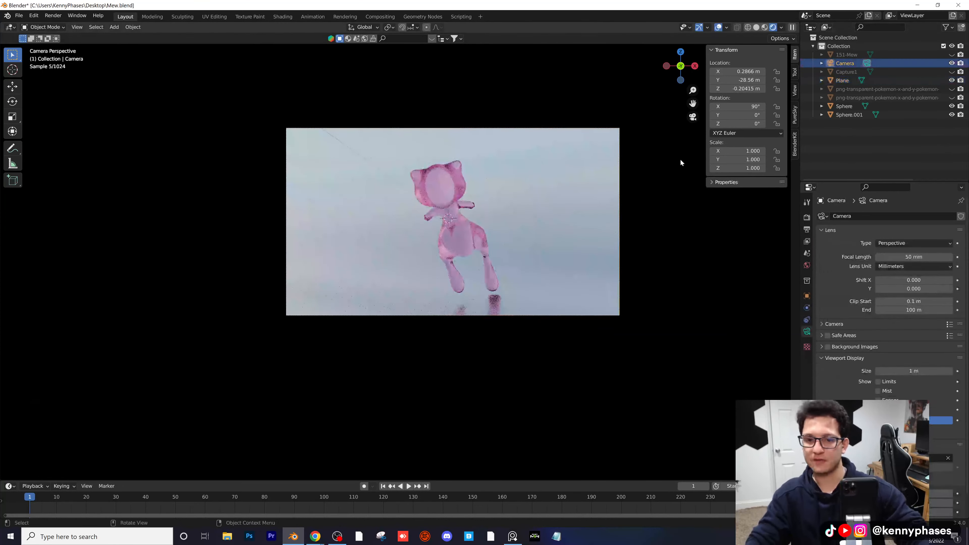
key(g)
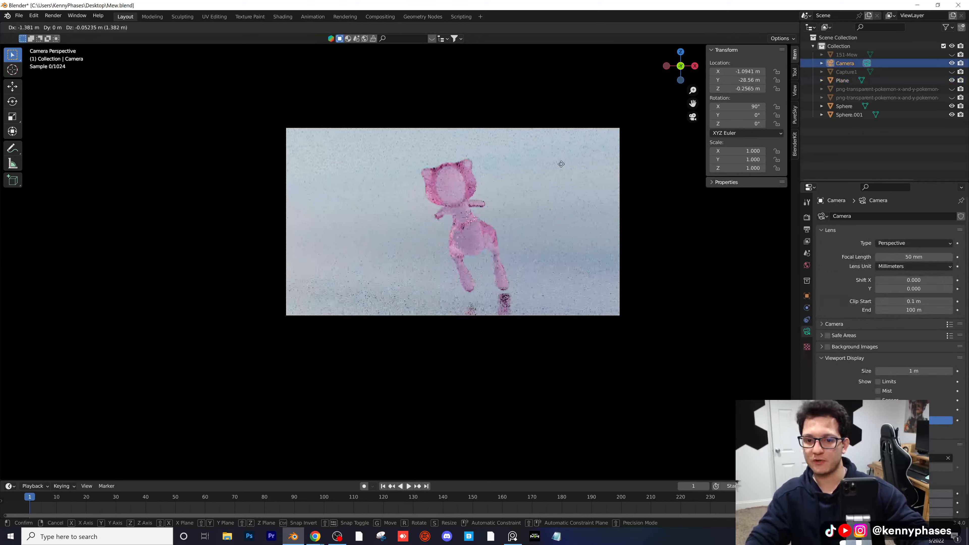
click(463, 173)
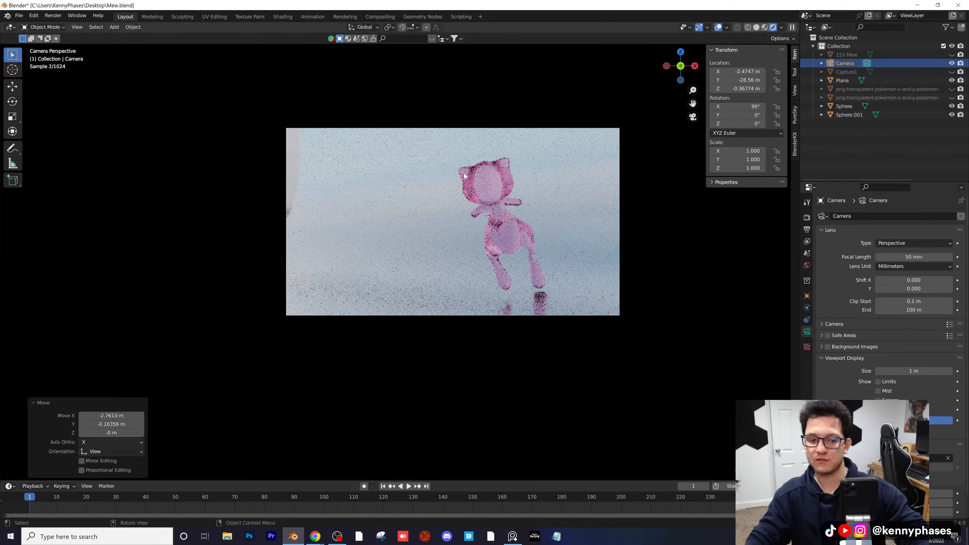
scroll(463, 173, up, 1)
shift+middle_drag(539, 199, 438, 208)
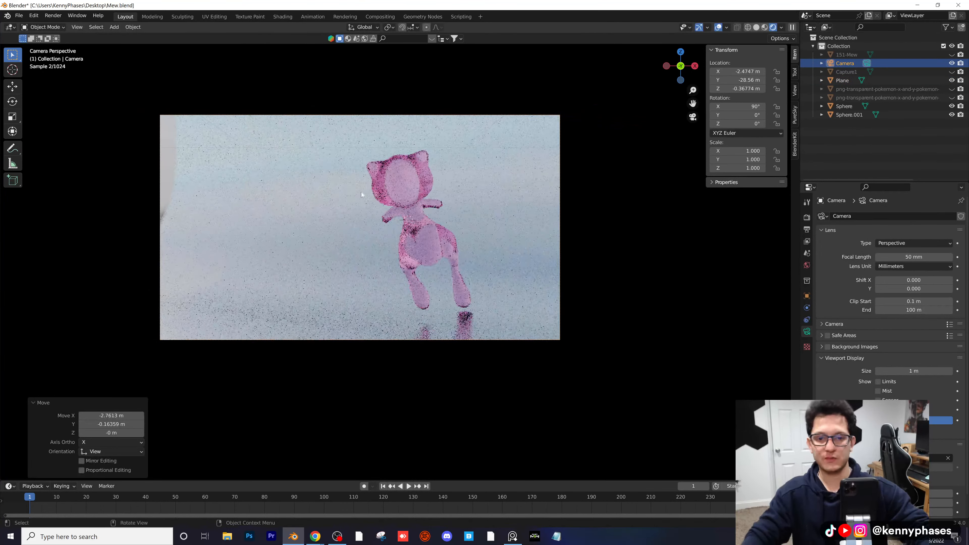
key(ctrl+s)
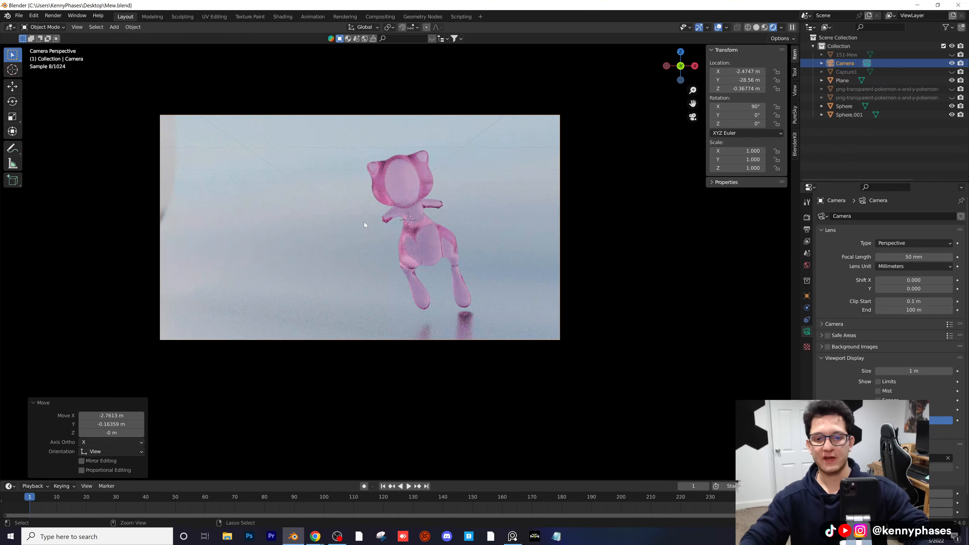
click(239, 234)
key(s)
click(171, 228)
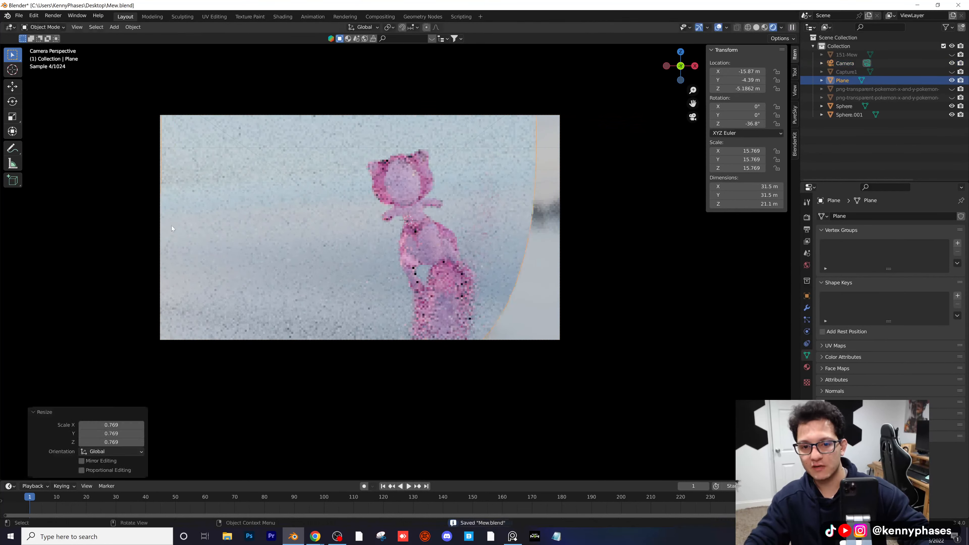
key(ctrl+z)
Step: Scale the backdrop plane up by about 1.122, shift it about -2.83 m in X to fill the frame, and save the file
key(s)
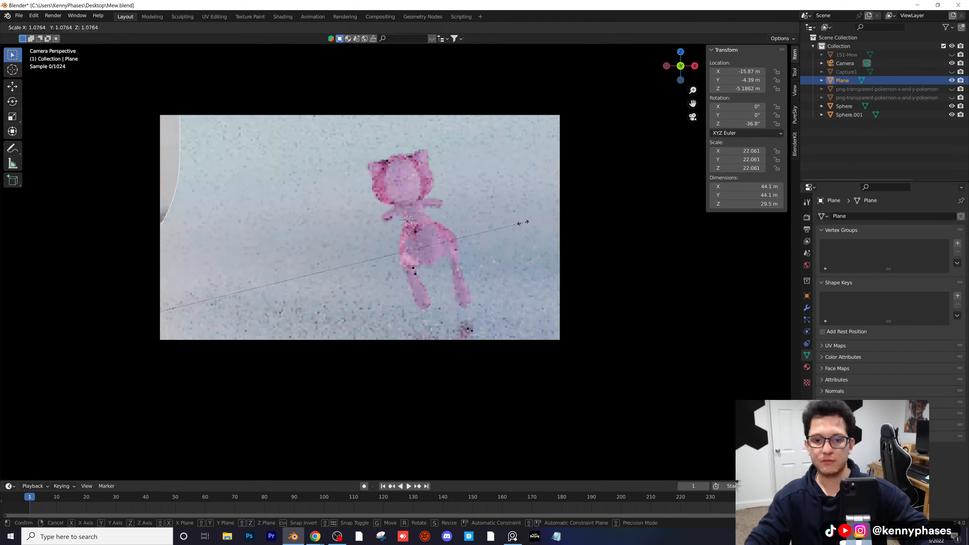
click(540, 216)
key(g)
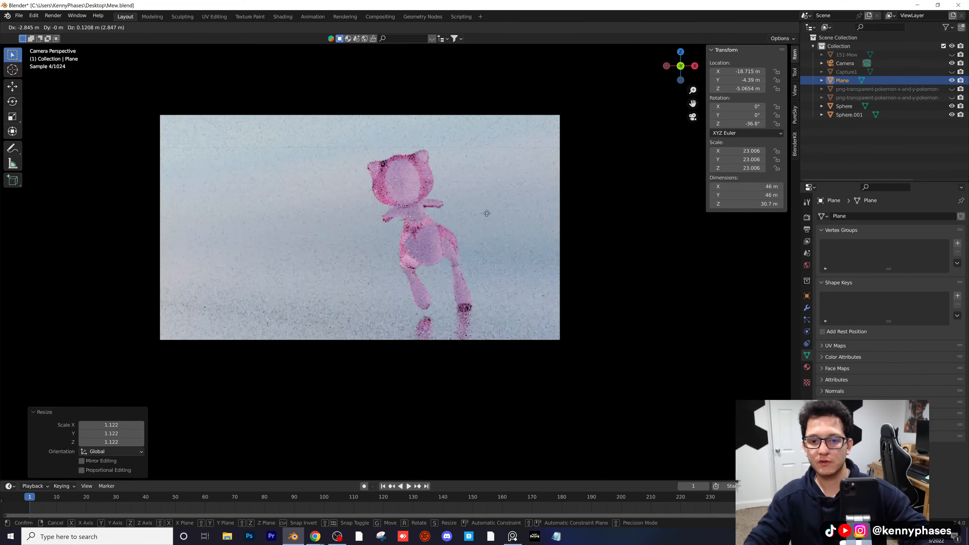
click(488, 214)
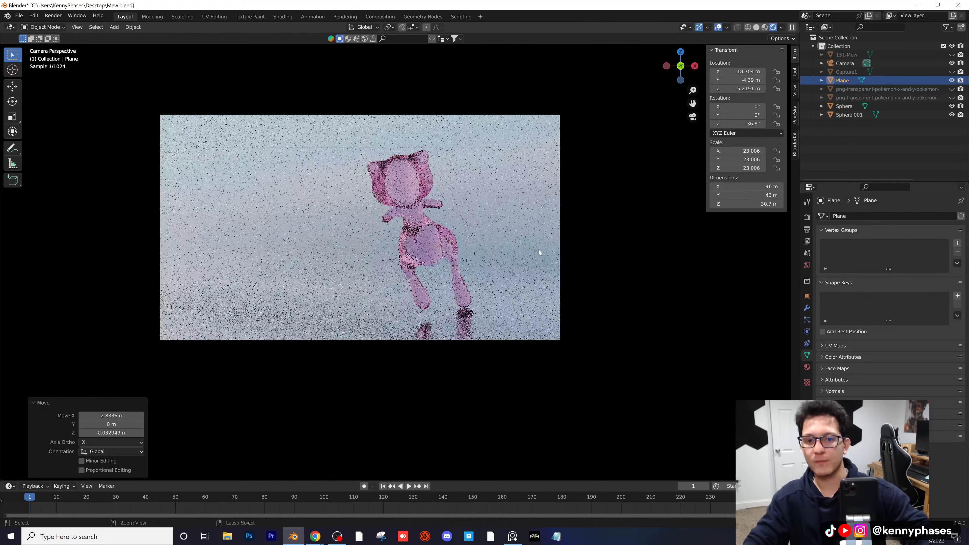
key(ctrl+s)
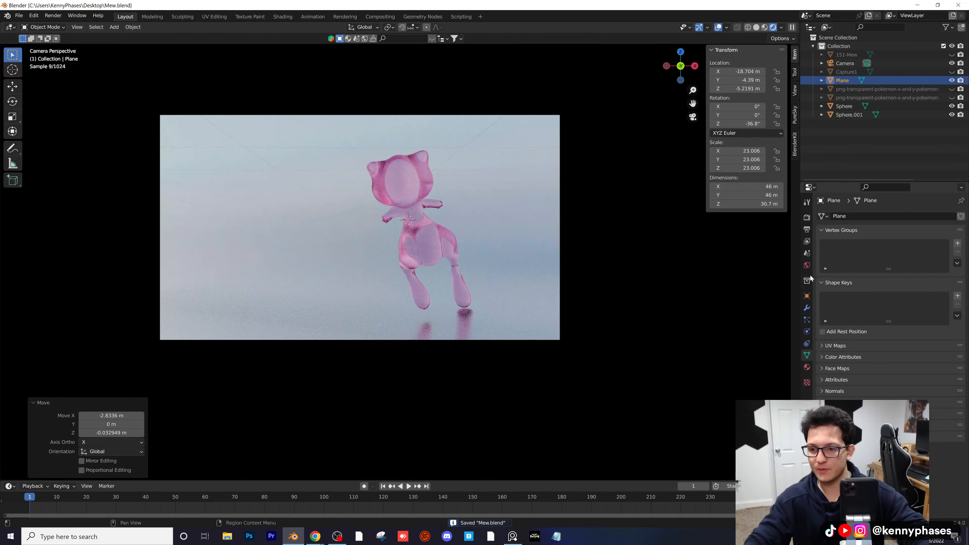
Step: Load peppermint_powerplant_2_4k.hdr as the world's environment image
click(807, 265)
click(949, 280)
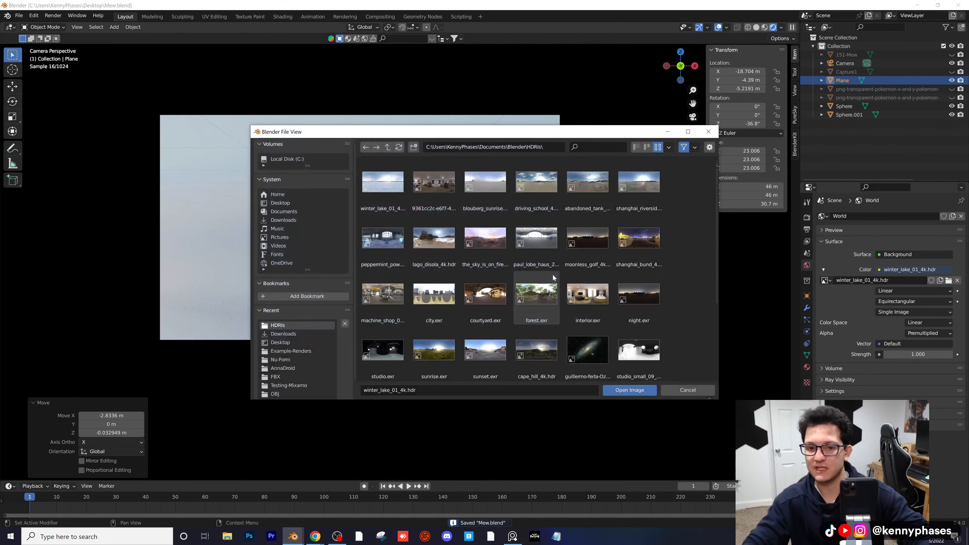
double_click(388, 237)
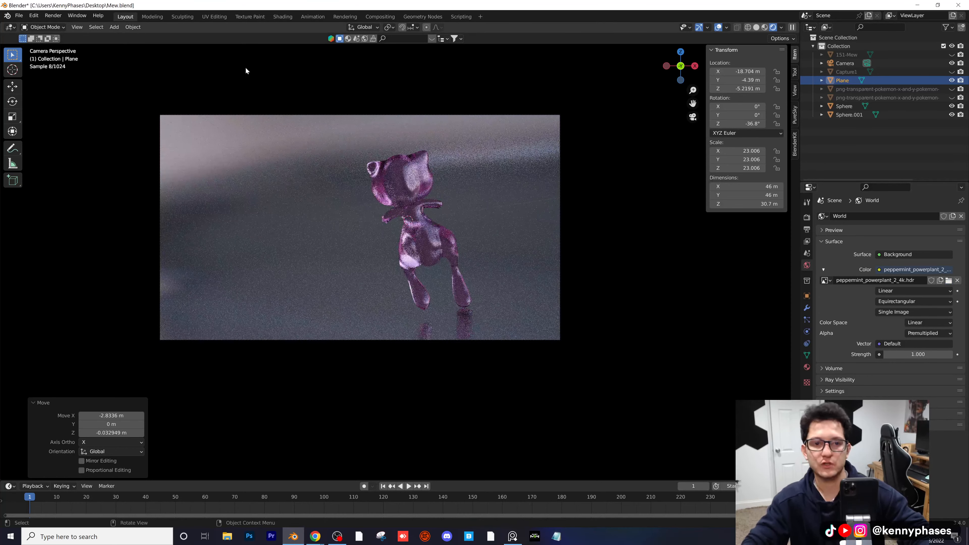
Step: Open the Shading workspace with rendered viewport shading and show the World shader nodes
click(181, 18)
click(281, 17)
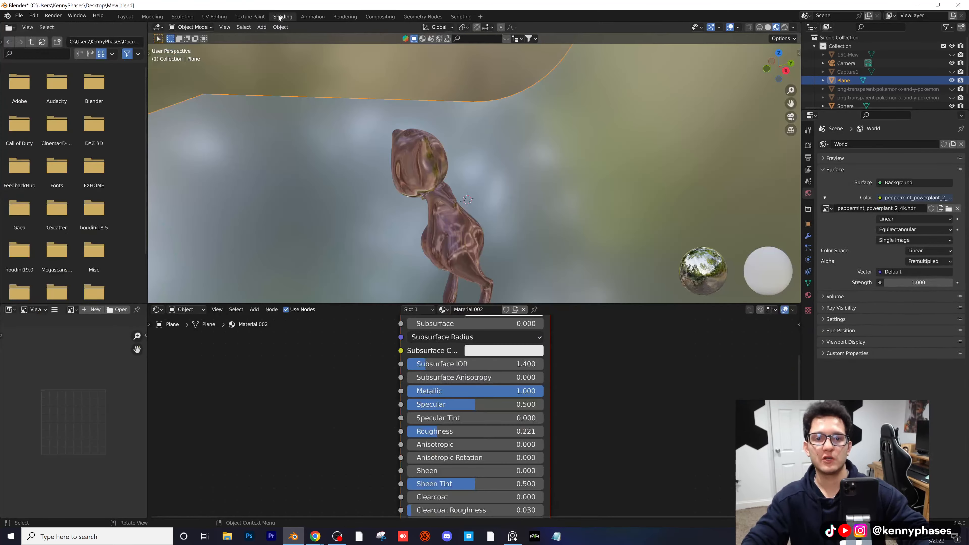
middle_drag(418, 71, 447, 190)
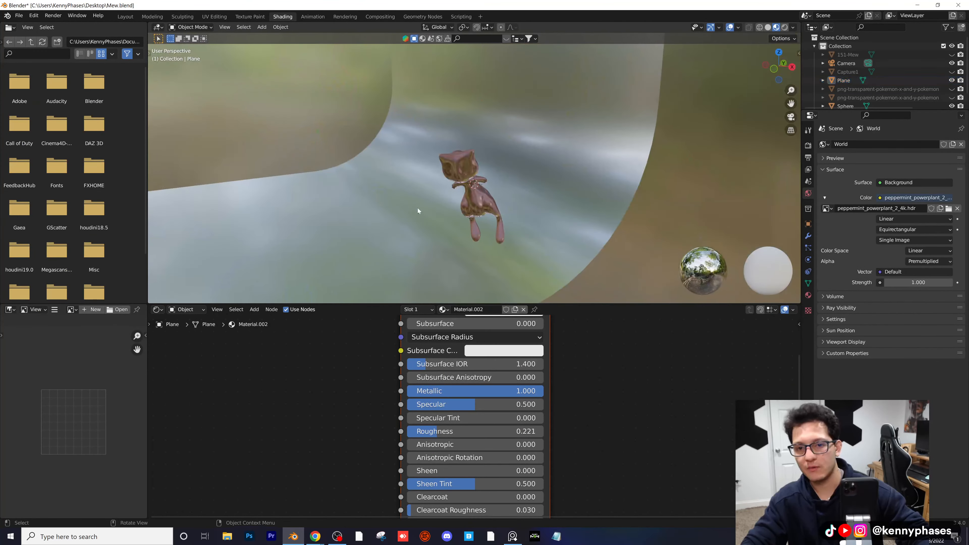
key(z)
click(450, 151)
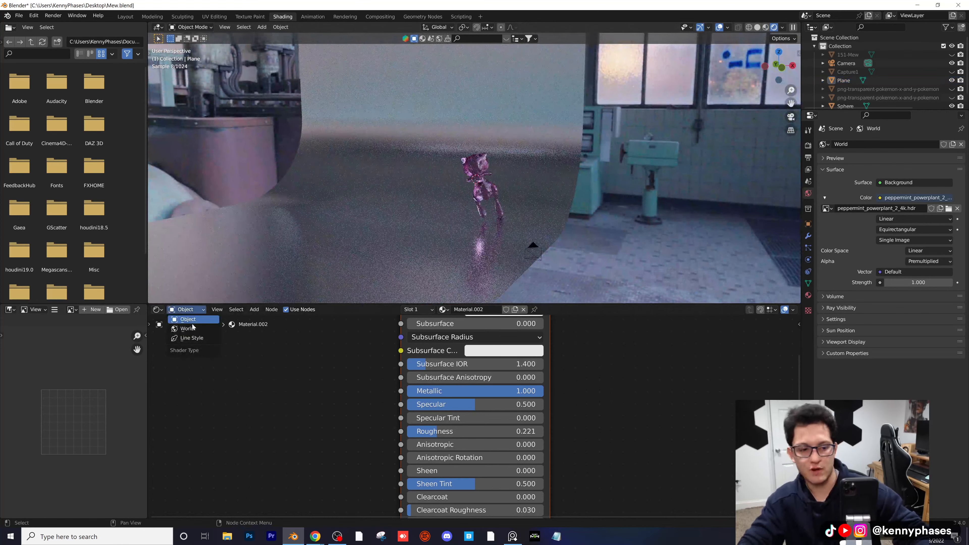
click(183, 310)
click(192, 323)
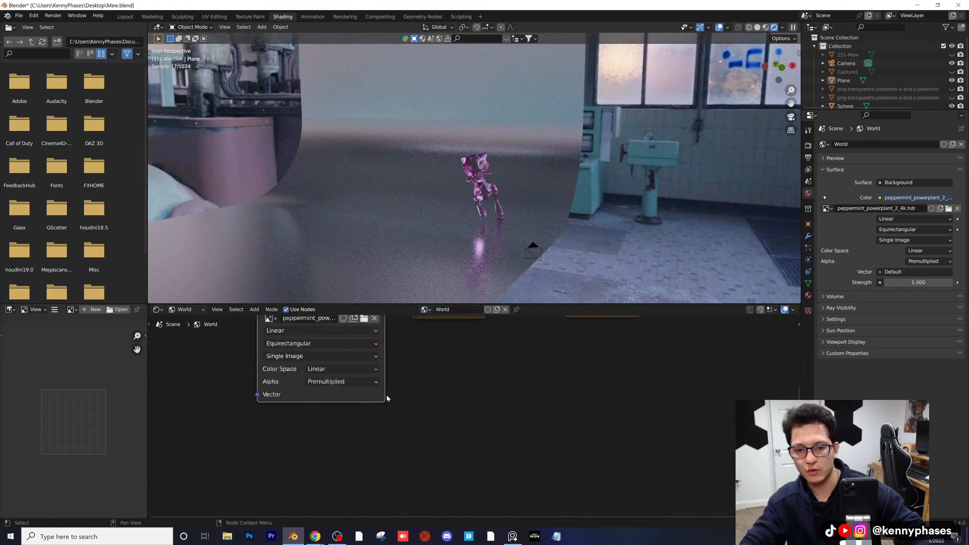
Step: Add a Mapping node in front of the environment texture in the World shader
key(Home)
key(shift+a)
click(274, 316)
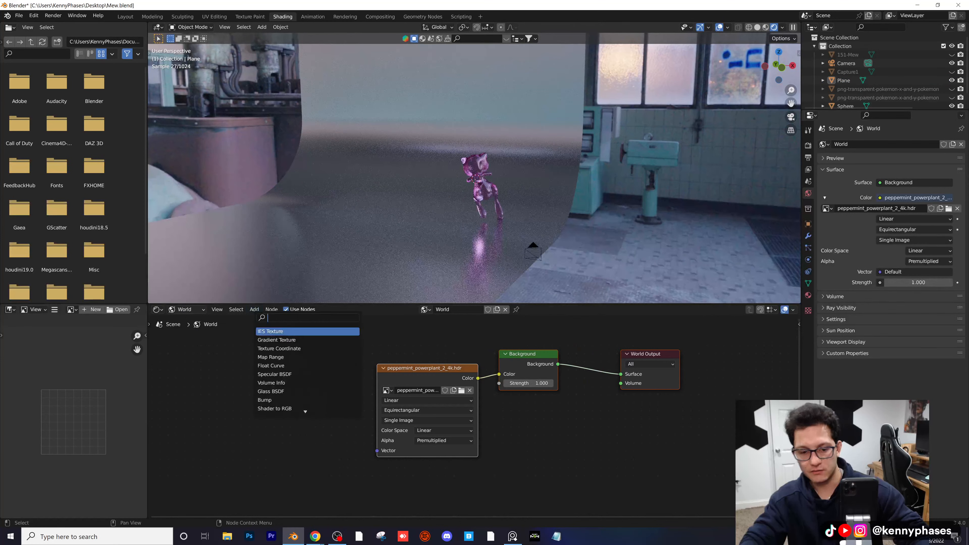
text(m)
click(267, 357)
click(256, 320)
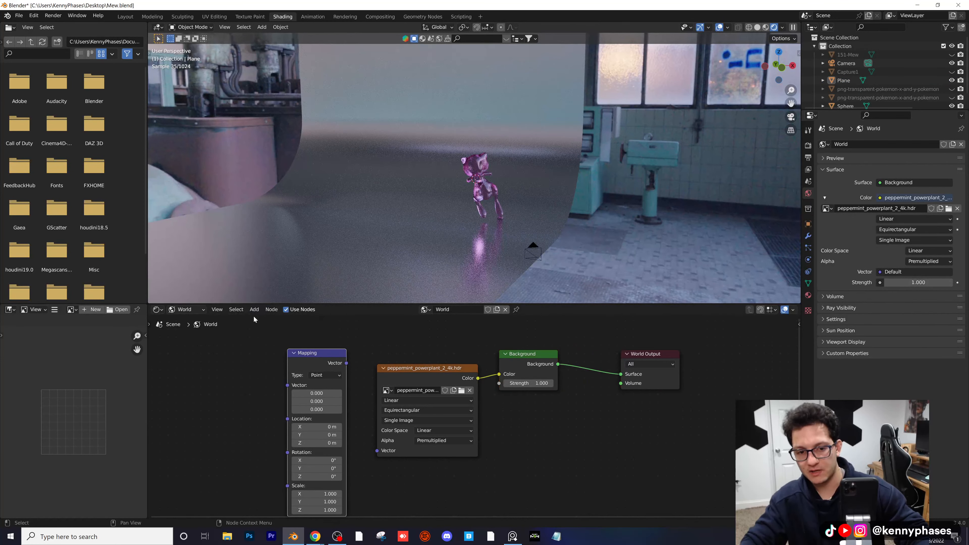
Step: Add a Texture Coordinate node, link Generated to the Mapping node's Vector input, and link Mapping to the environment texture's Vector input
click(254, 309)
click(259, 320)
text(textu)
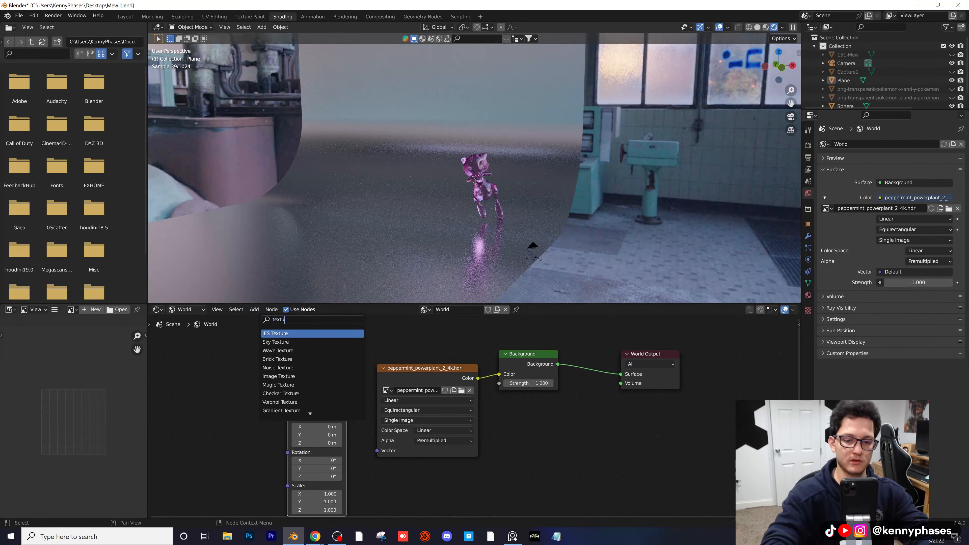
text(re co)
key(Return)
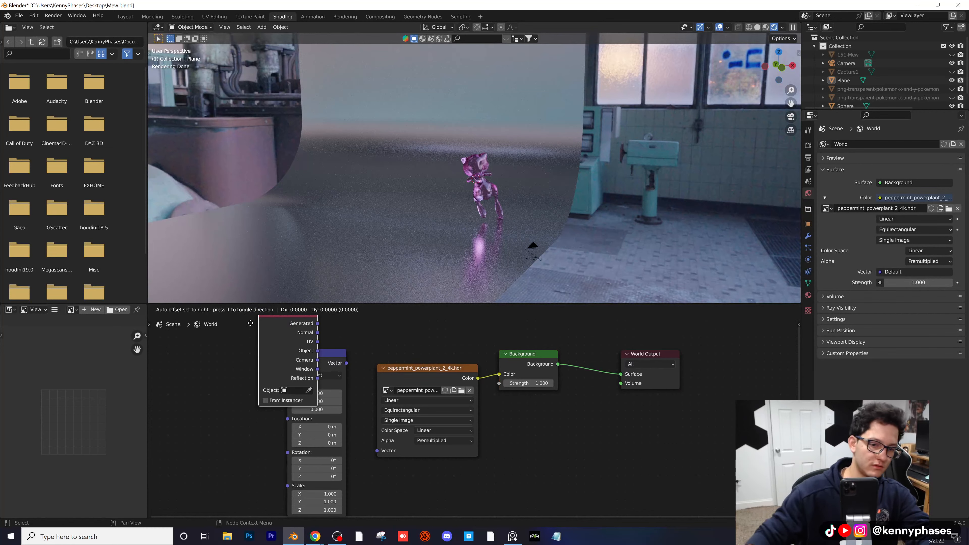
click(204, 366)
drag(233, 359, 289, 385)
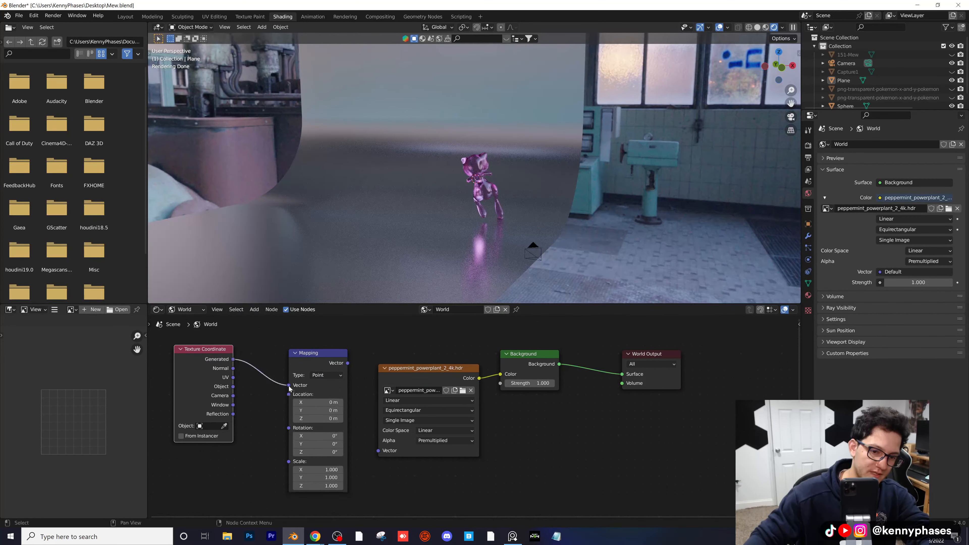
drag(348, 363, 385, 451)
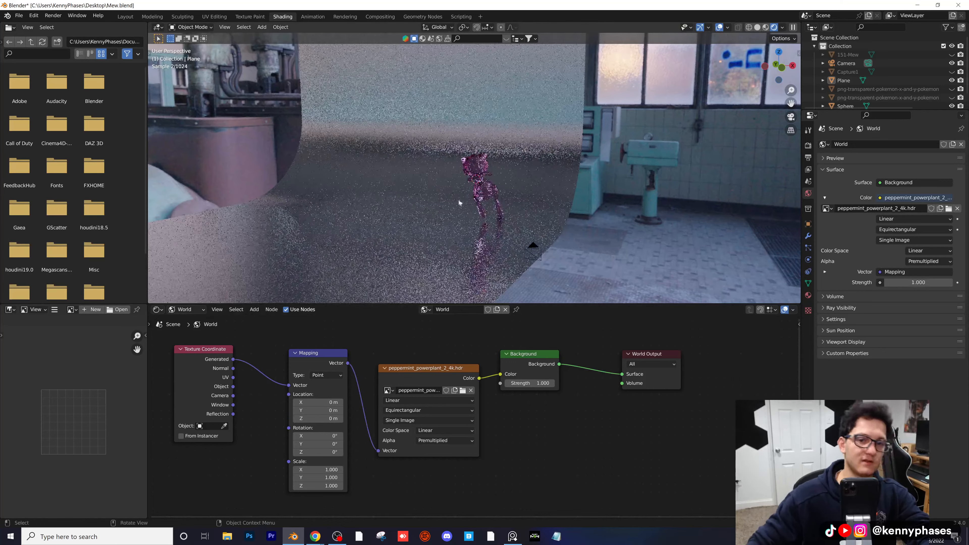
Step: Rotate the environment to about -292° on Z in the Mapping node, judging it through the camera view, and save the file
middle_drag(458, 198, 515, 185)
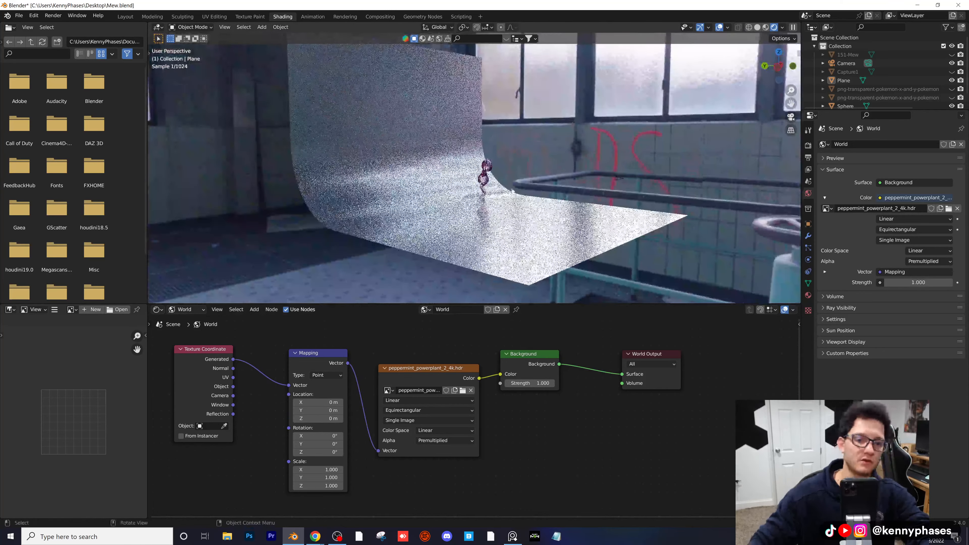
drag(317, 452, 290, 452)
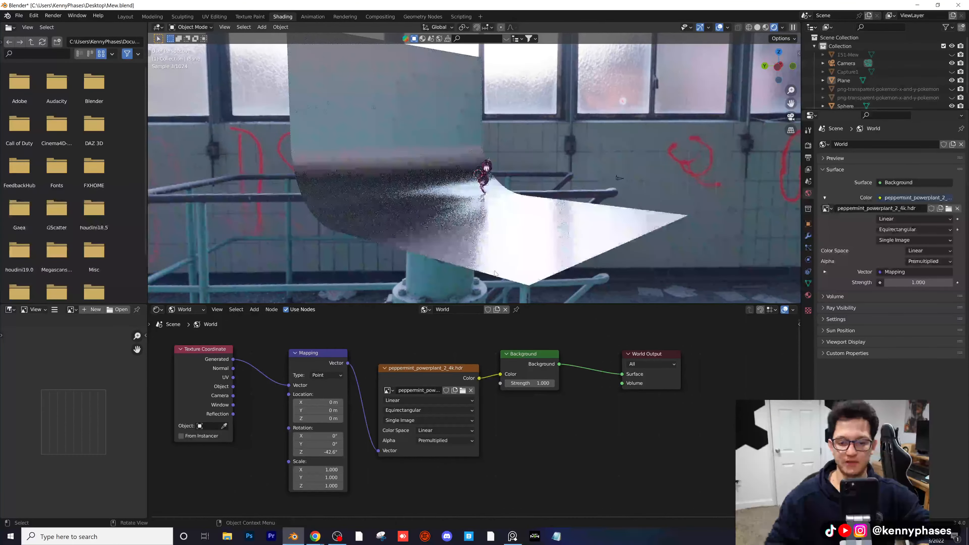
key(KP_0)
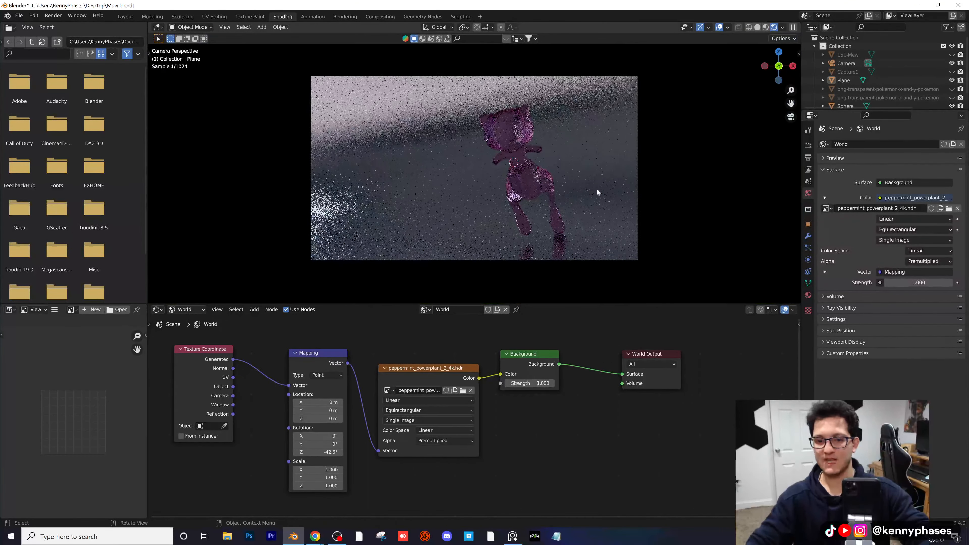
click(317, 452)
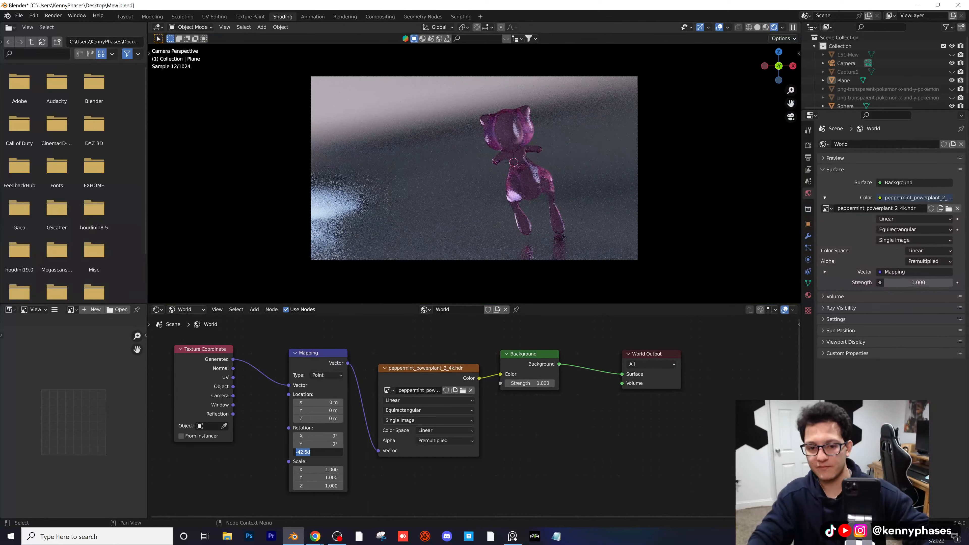
text(-51.4)
key(Return)
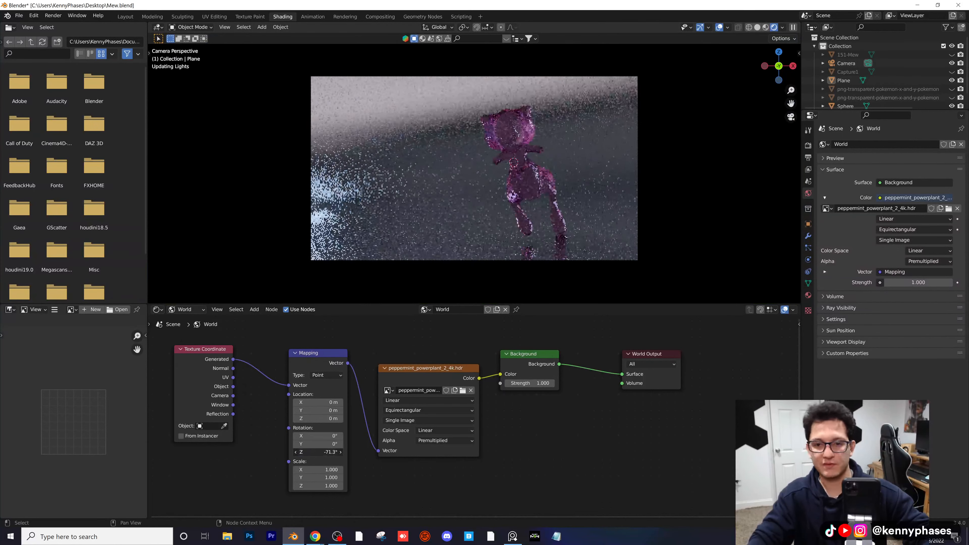
drag(328, 452, 229, 452)
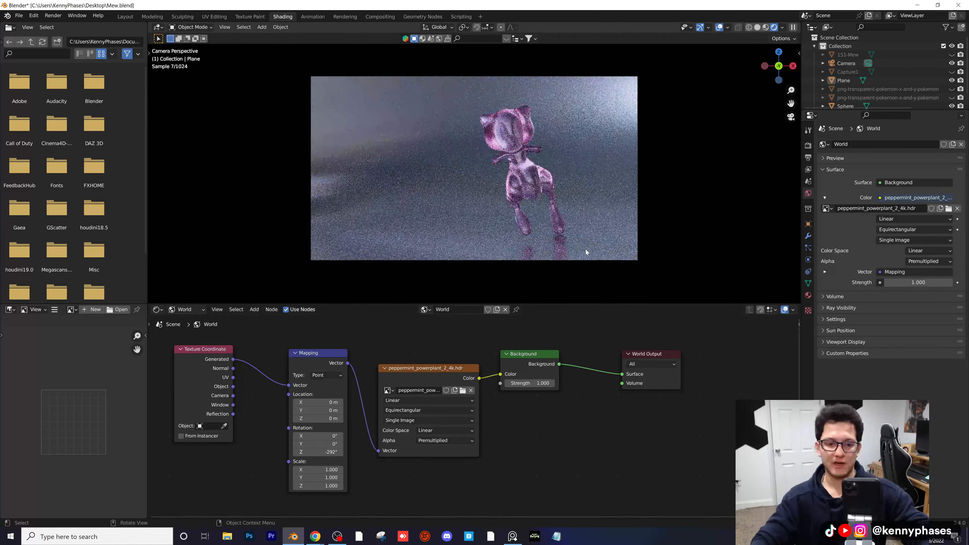
key(ctrl+s)
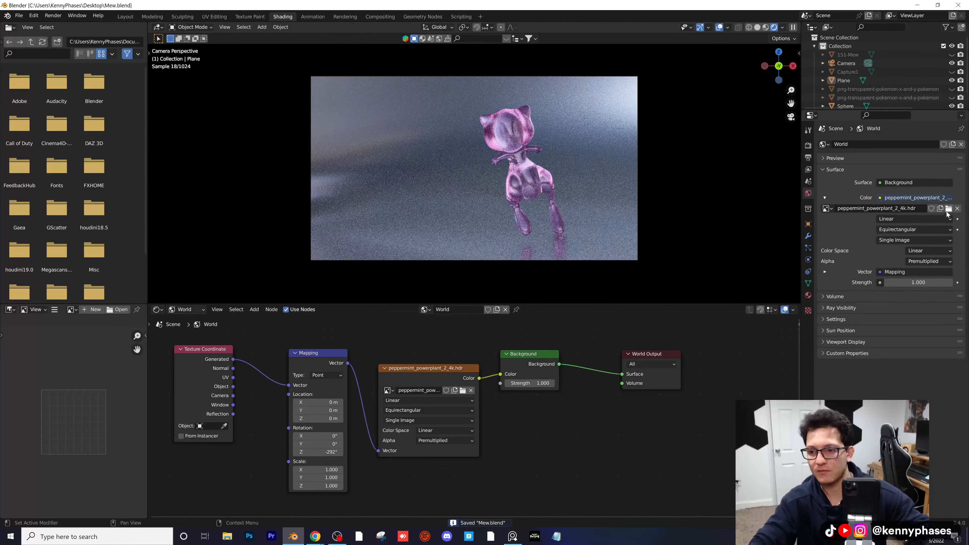
Step: Replace the world's environment image with sunrise.exr
click(948, 207)
scroll(480, 256, down, 2)
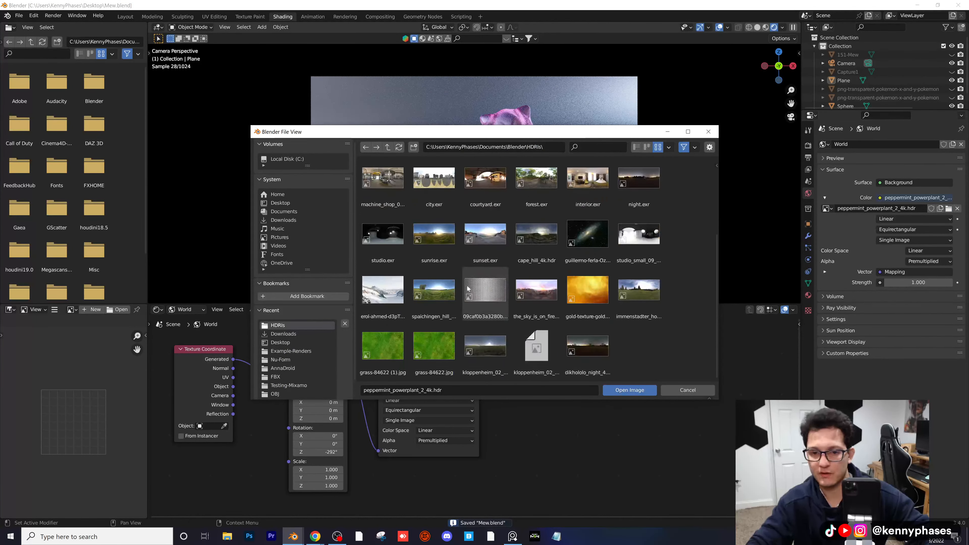
double_click(446, 258)
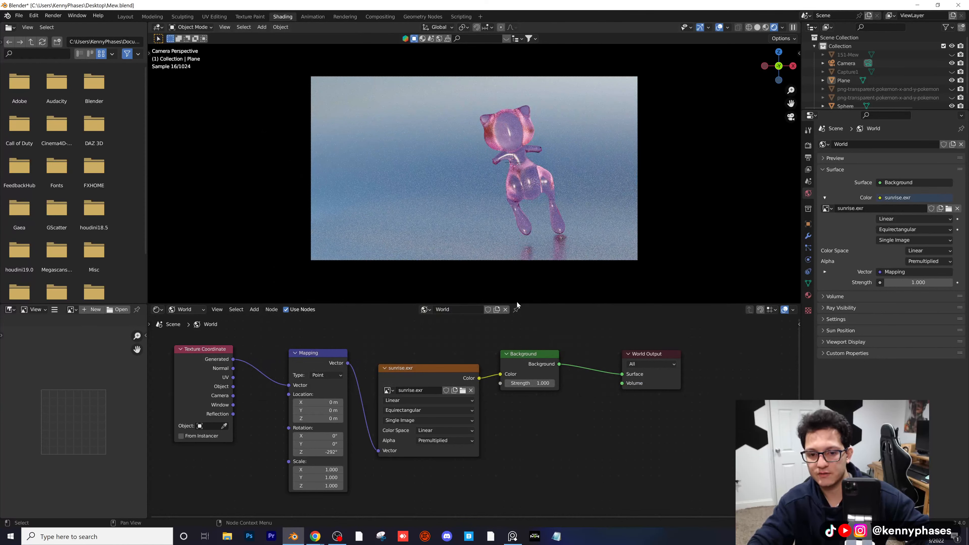
Step: Adjust the Mapping node's Z rotation to about -208° to relight the scene
drag(324, 452, 240, 452)
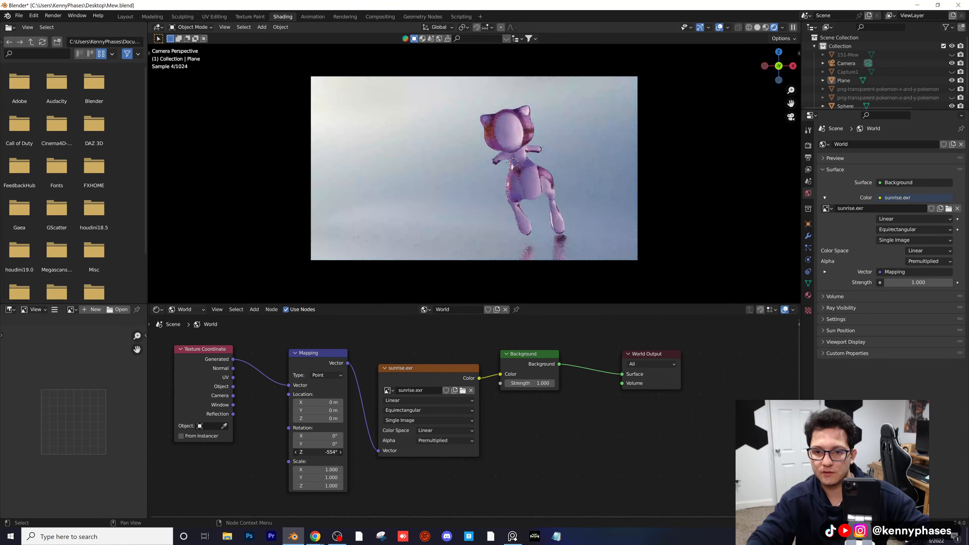
drag(241, 452, 228, 452)
drag(318, 452, 372, 452)
key(ctrl+z)
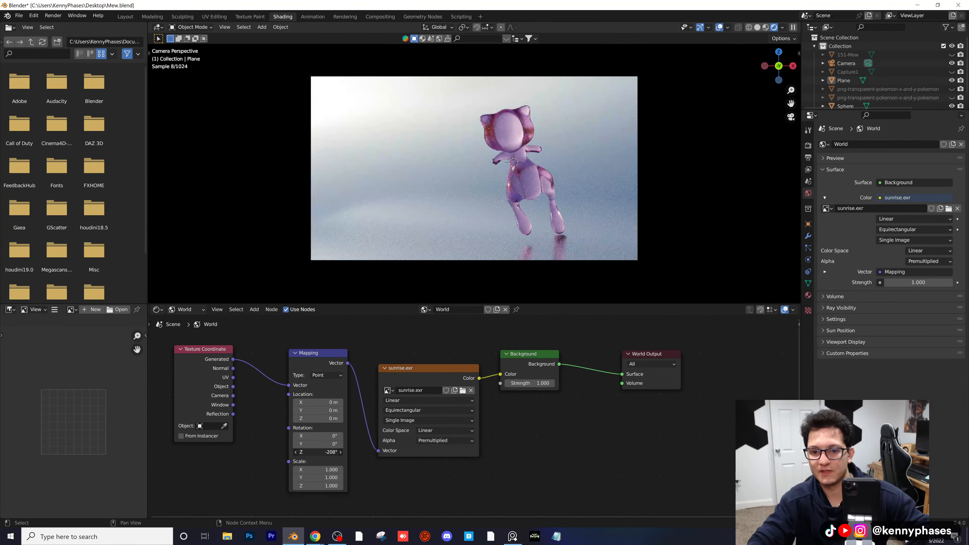
Step: Set the backdrop material's Roughness to 0.283 and Anisotropic to 0.674, and save the file
click(452, 202)
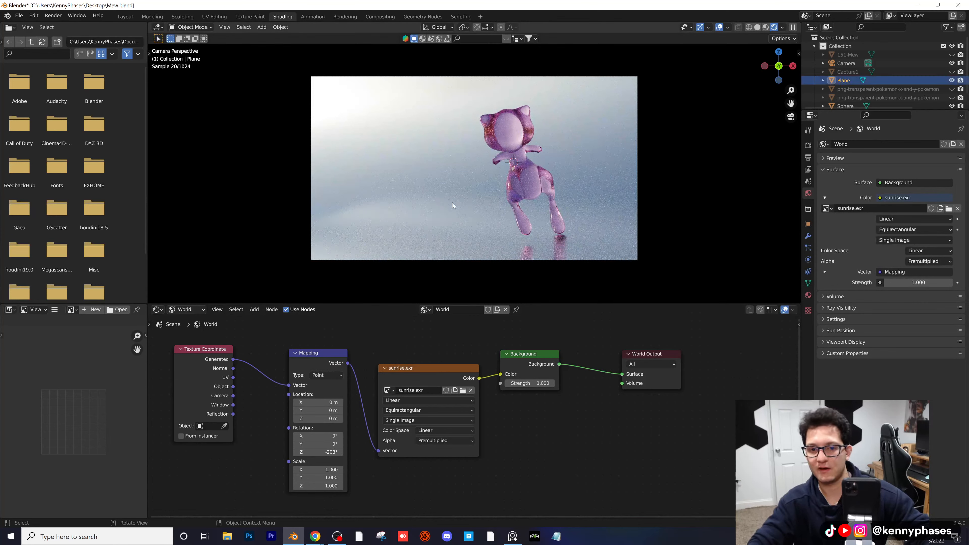
click(807, 295)
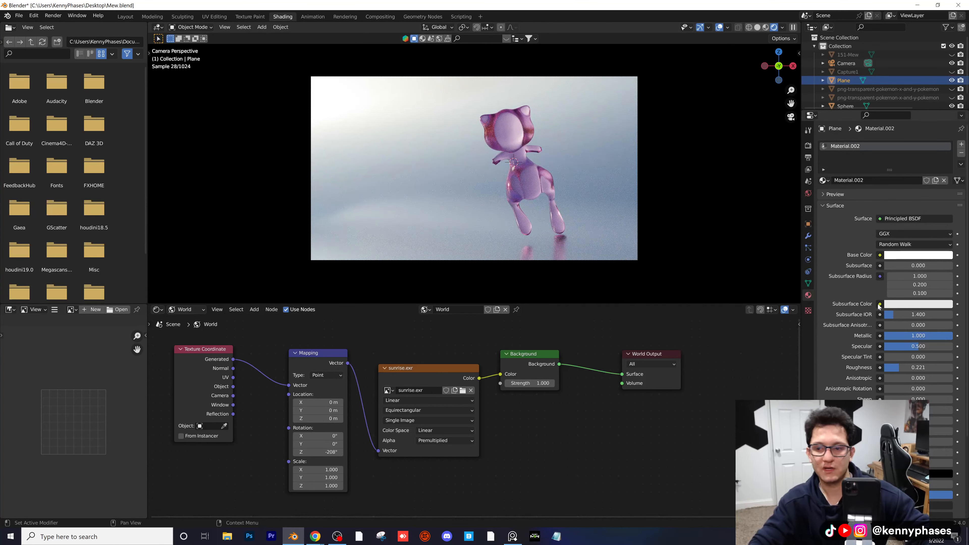
mouse_move(885, 368)
mouse_down()
mouse_move(915, 378)
mouse_move(871, 378)
mouse_up()
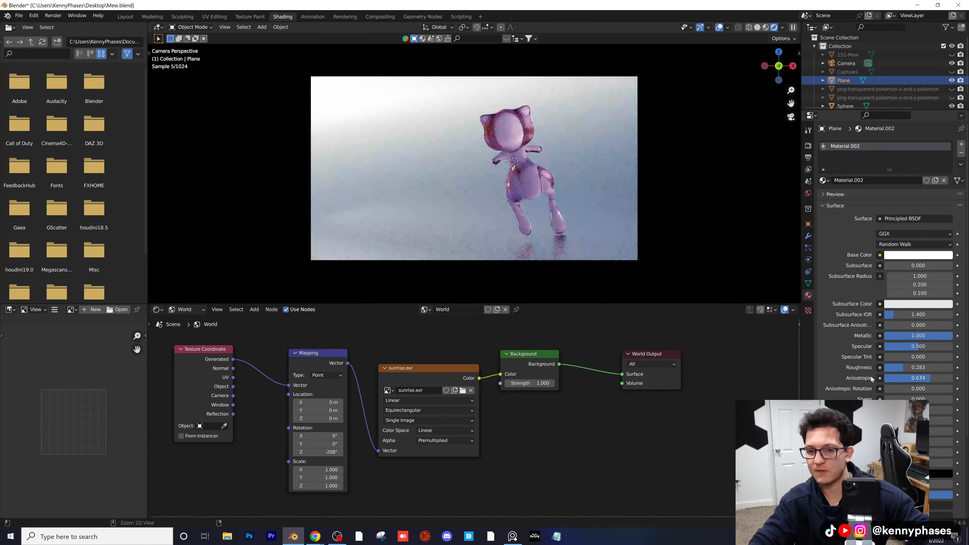
key(ctrl+s)
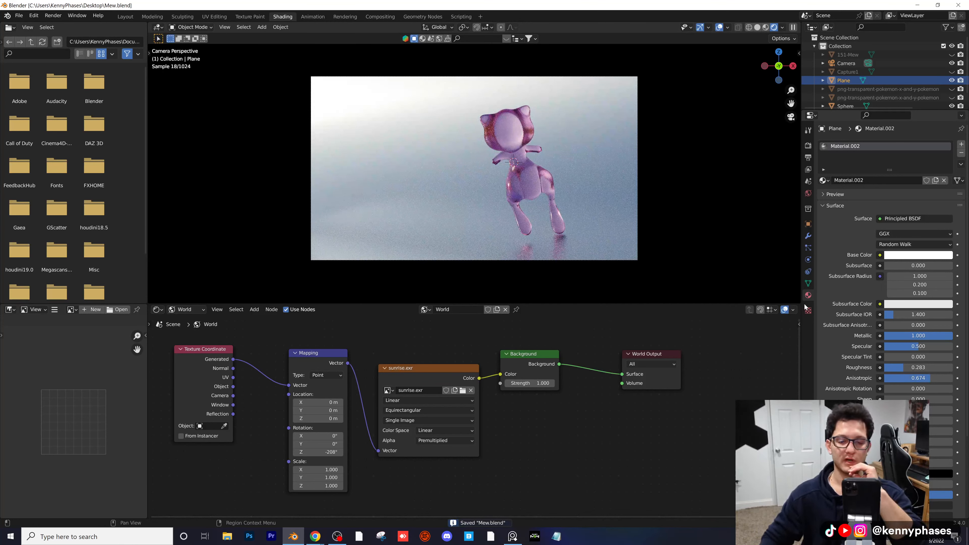